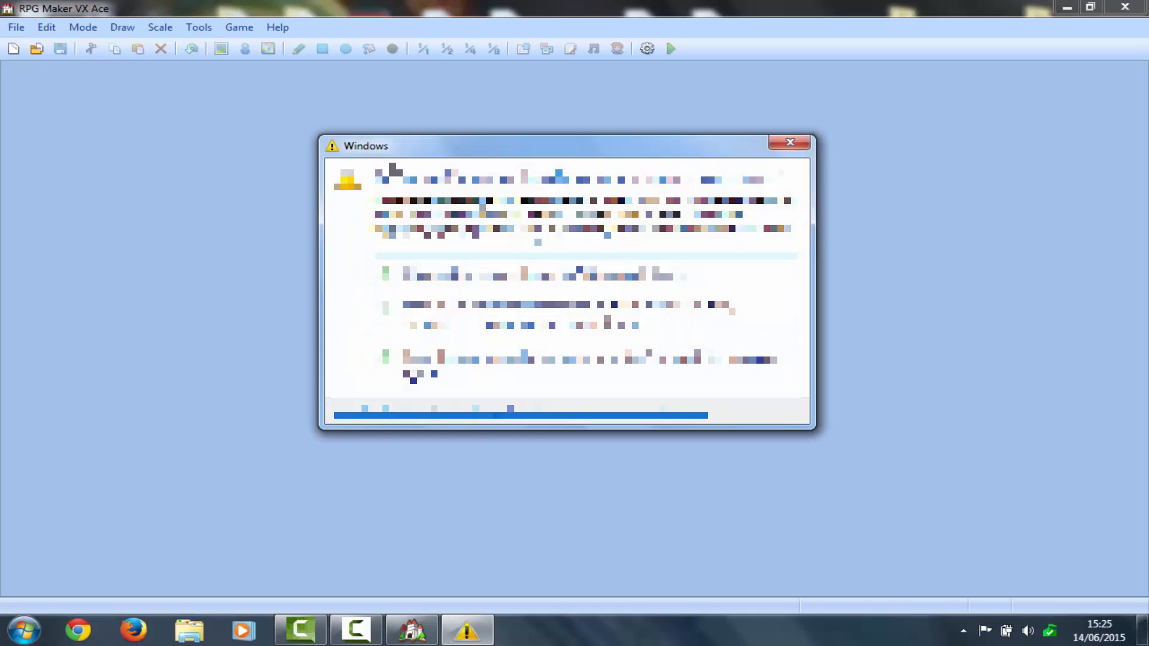
Create a new project with the folder name and game title Youtube in the default location
click(790, 144)
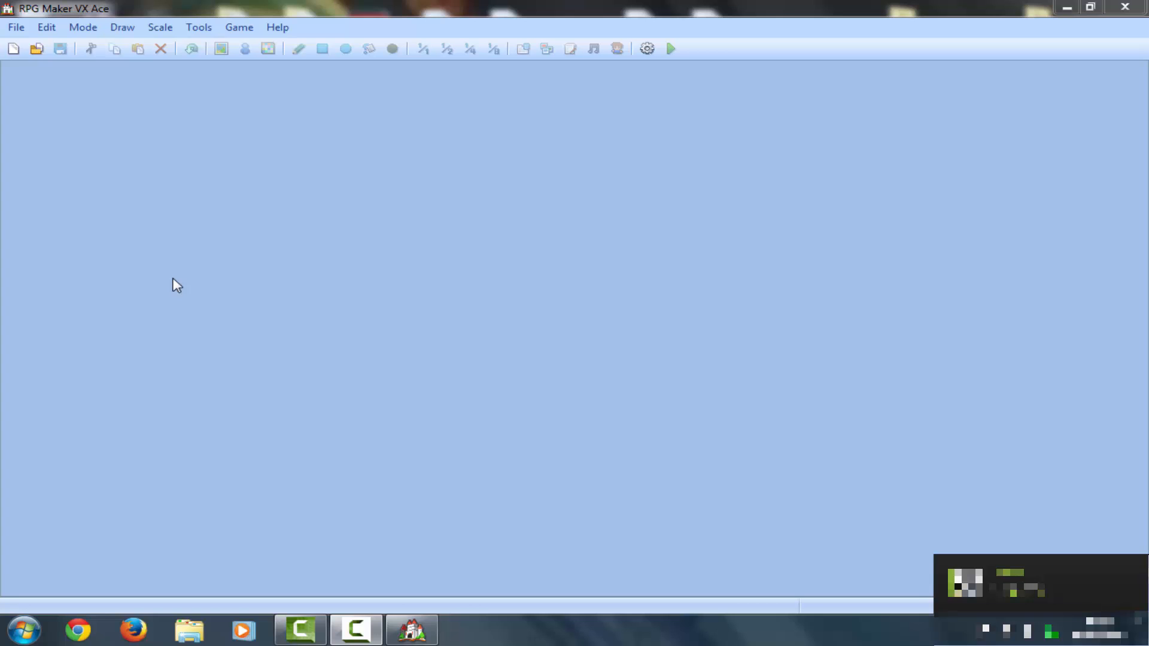
click(16, 27)
click(37, 47)
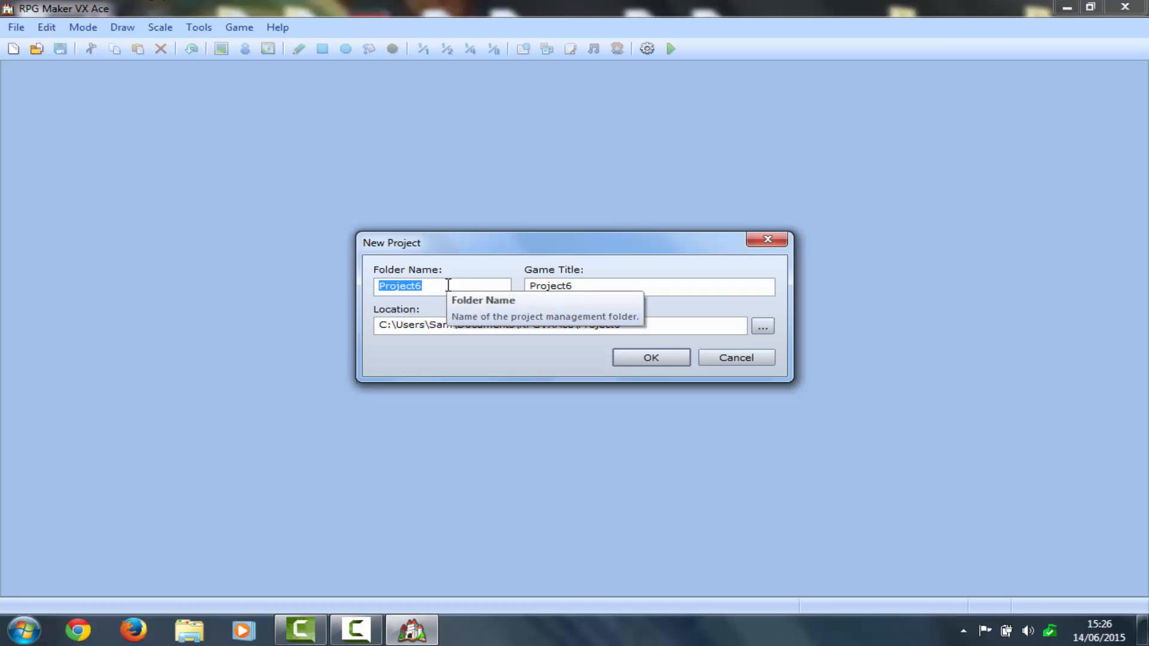
text(Youtube)
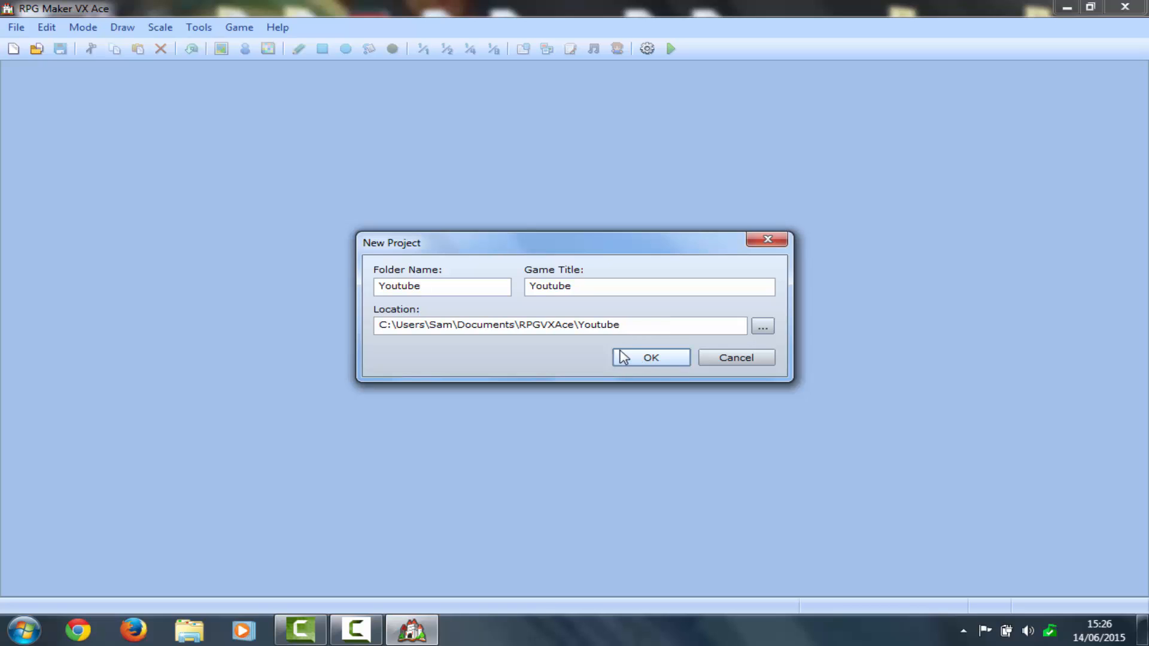
click(654, 363)
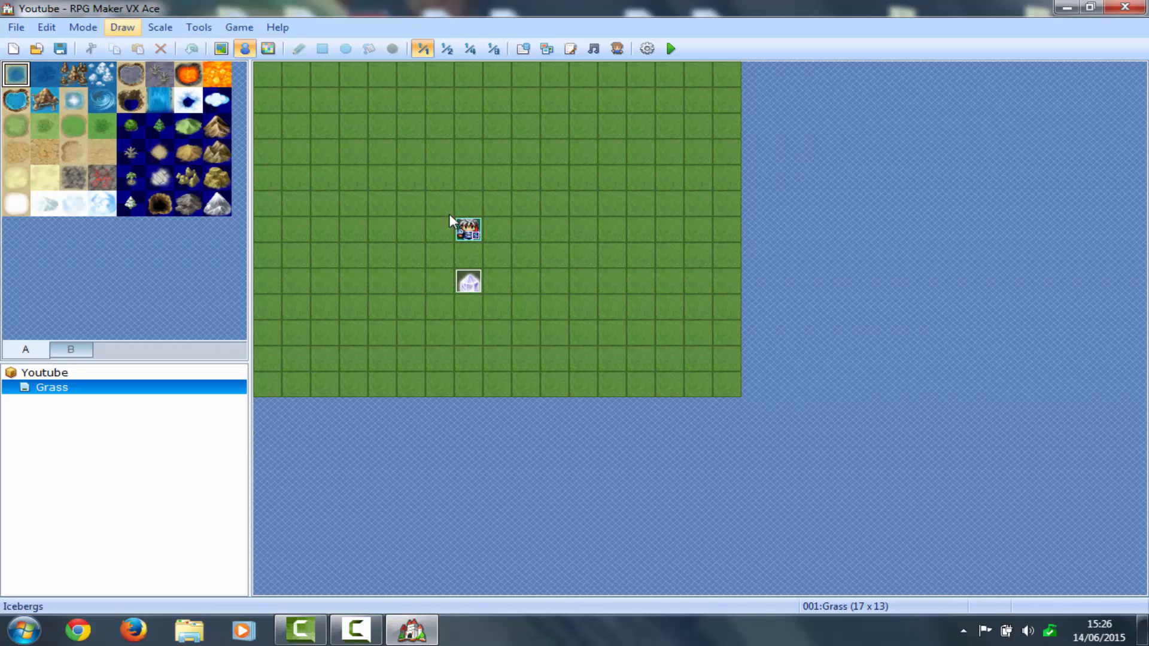
Delete the player start marker and the white marker two tiles below it from the Grass map
click(473, 307)
click(471, 232)
key(Delete)
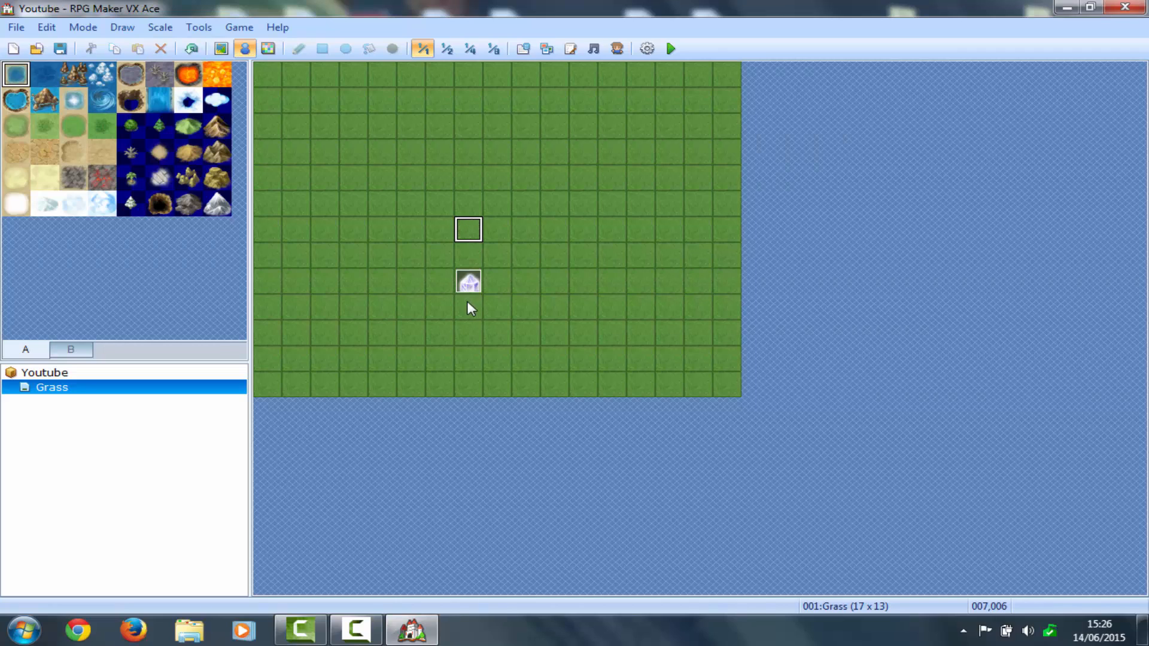
click(469, 285)
key(Delete)
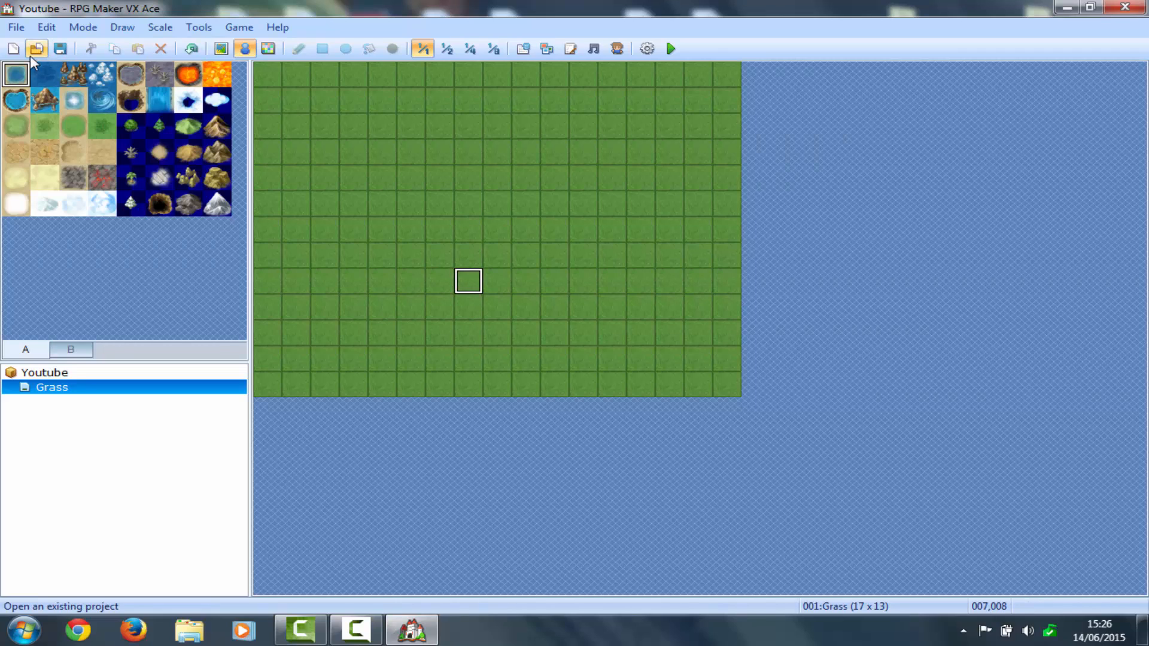
Flood-fill the whole Grass map with the Deep Sea tile in map editing mode
click(45, 73)
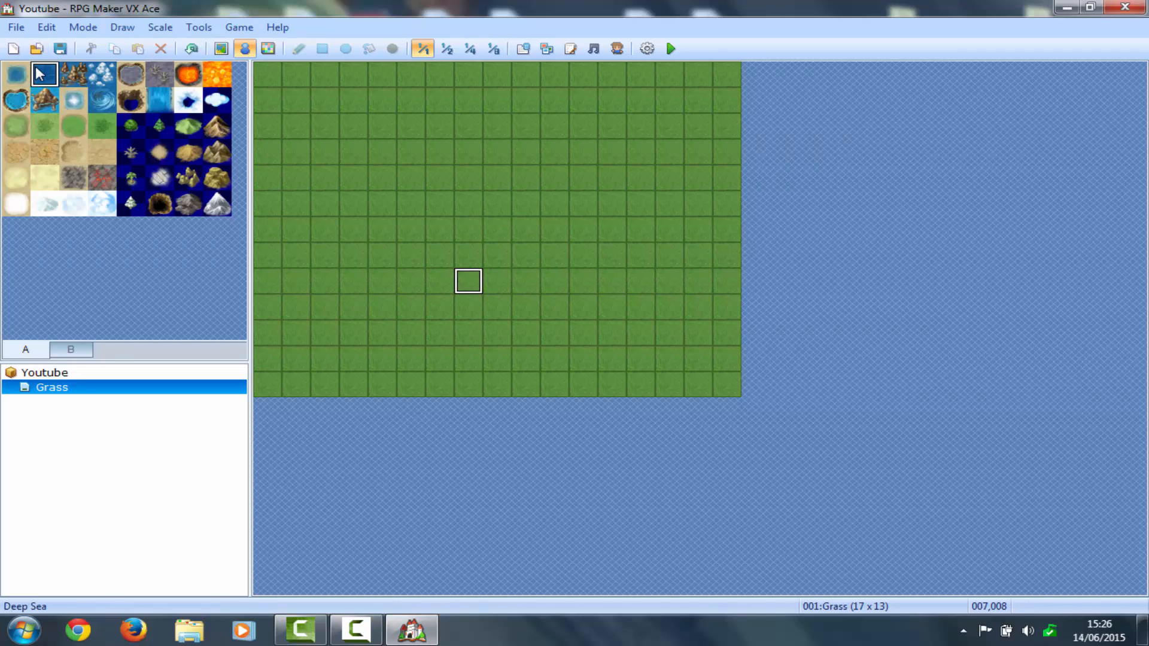
click(220, 49)
click(382, 128)
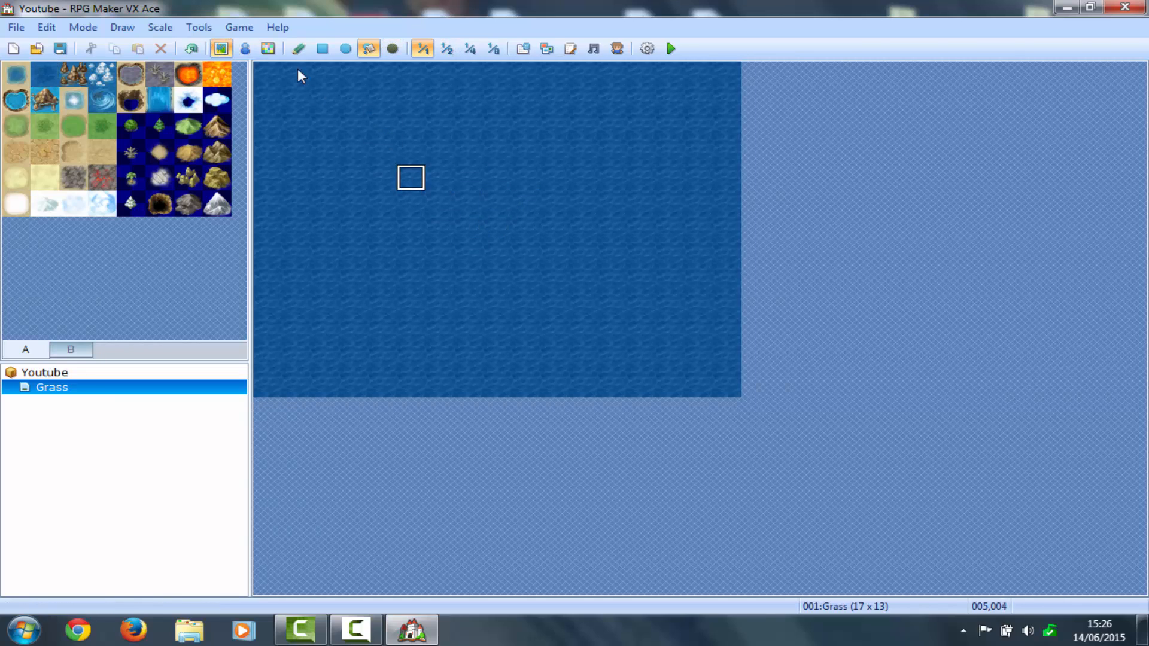
Set the player's starting position in event editing mode and place it at tile 008,006 of the Grass map
click(239, 27)
click(242, 28)
click(245, 48)
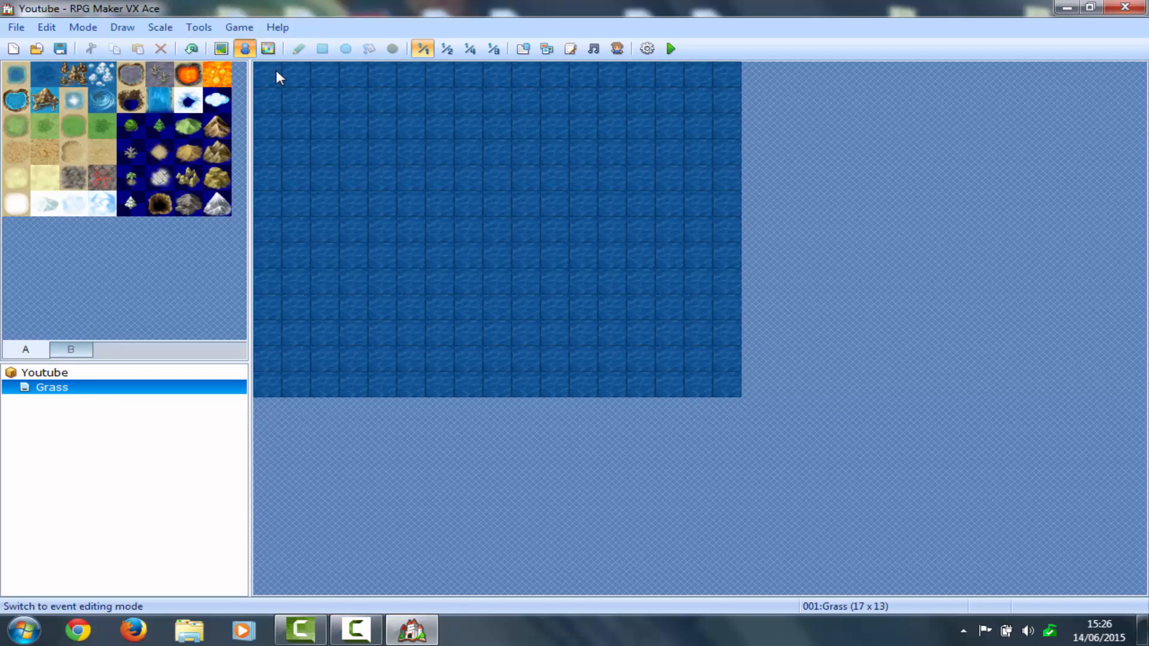
right_click(487, 215)
mouse_move(593, 362)
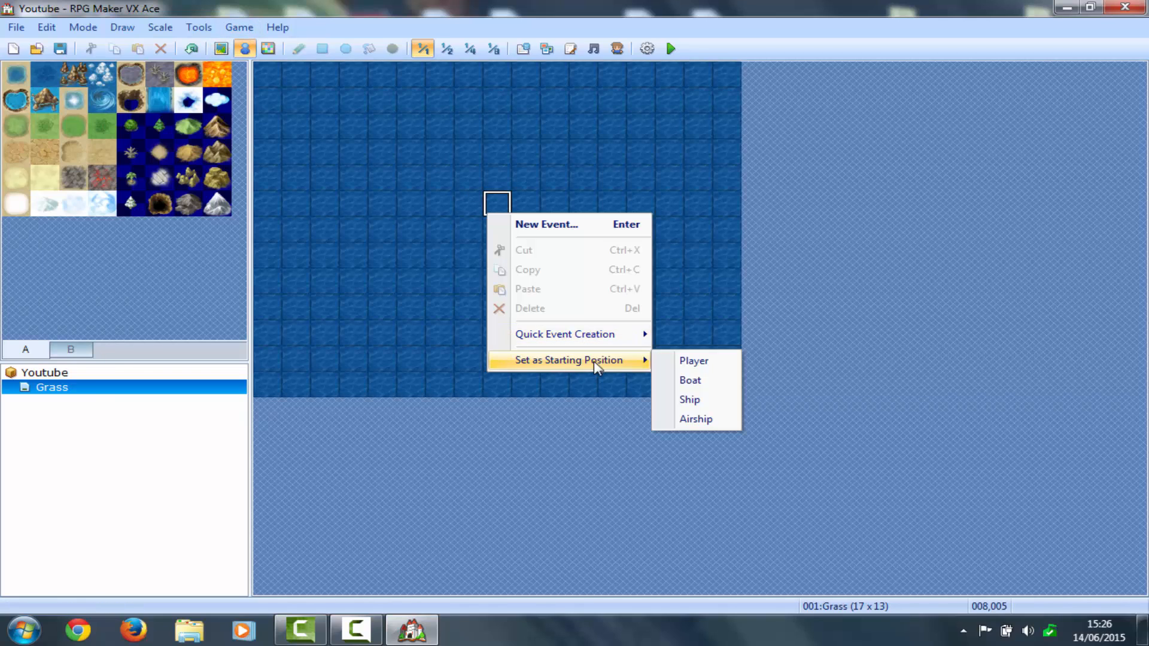
click(665, 361)
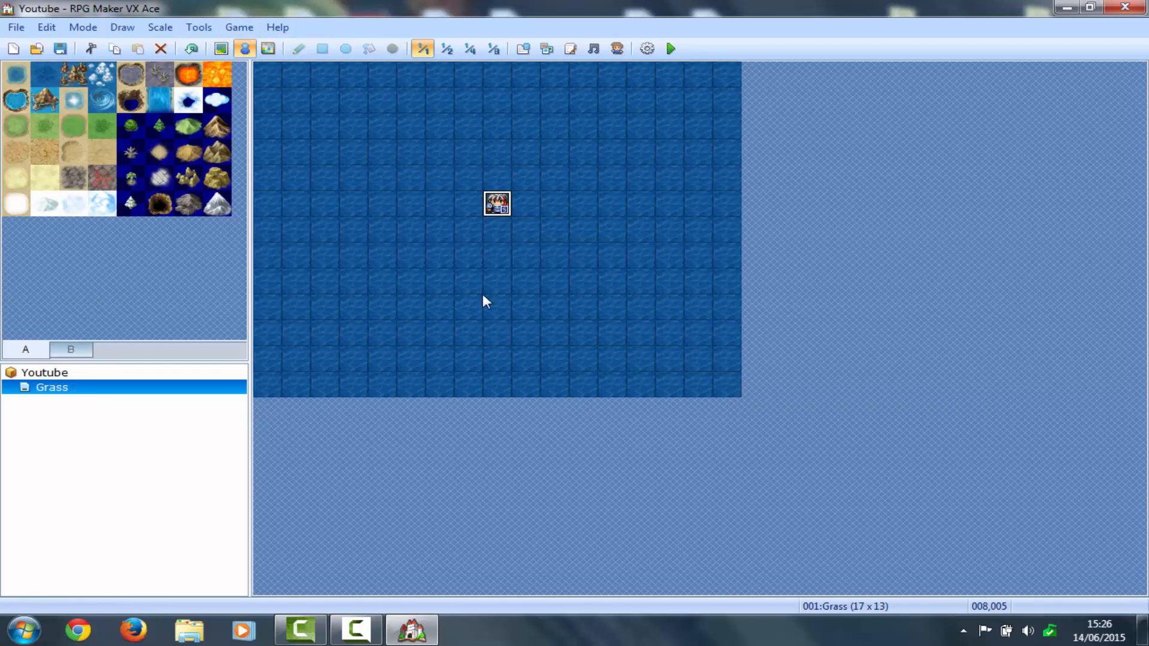
drag(489, 234, 490, 233)
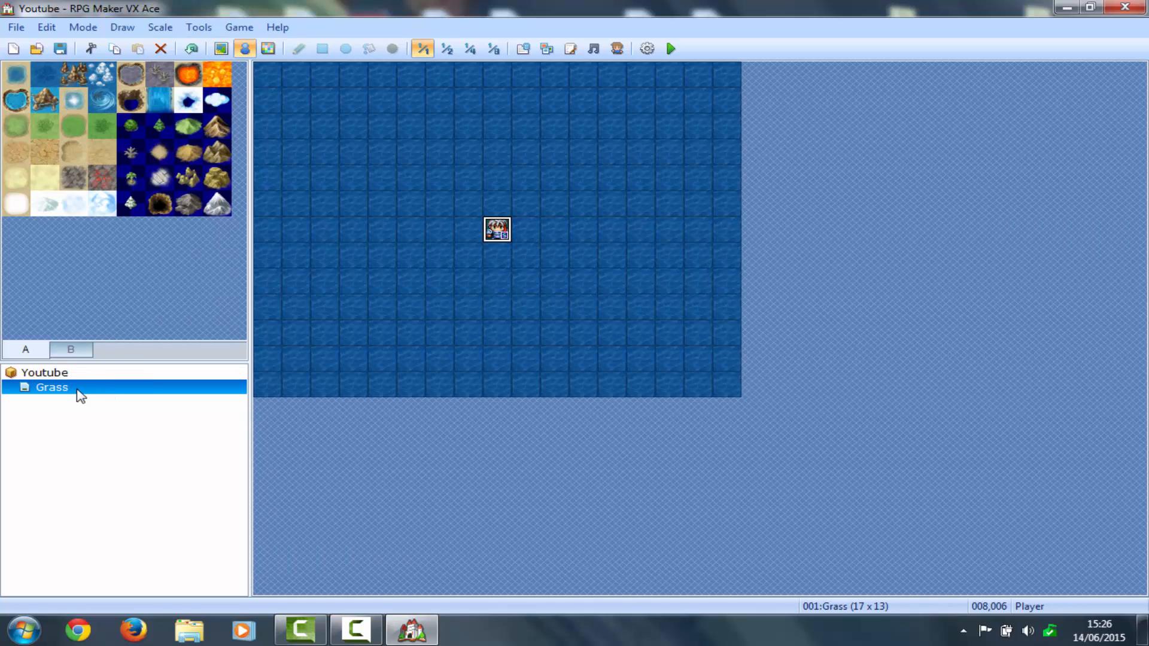
click(523, 49)
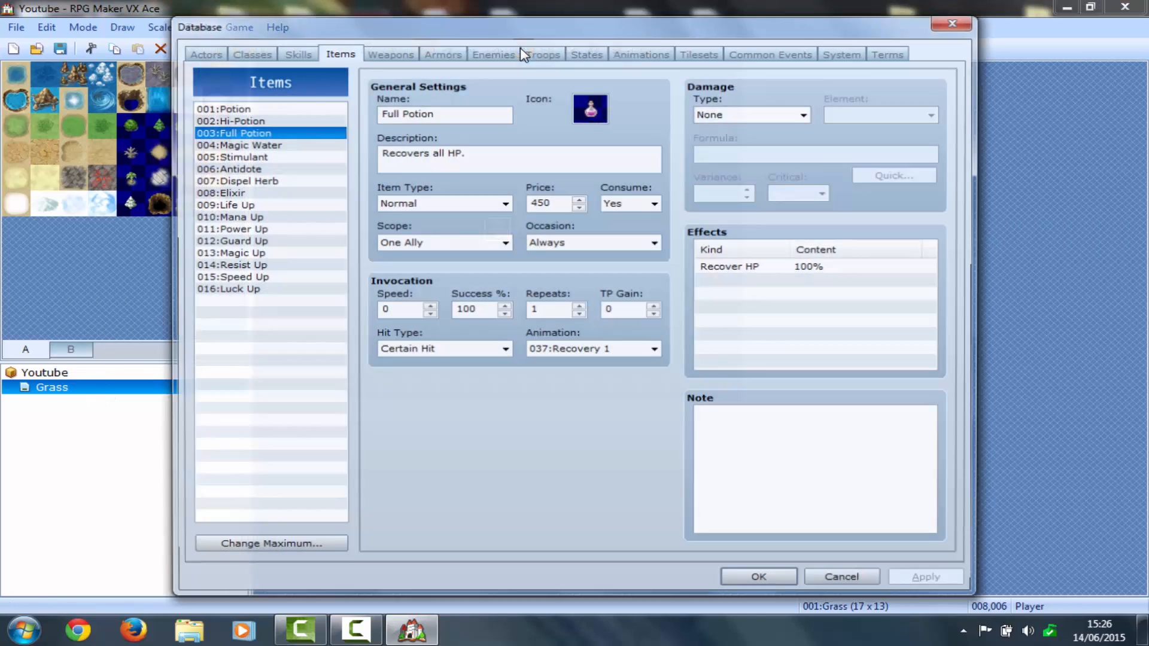
click(957, 21)
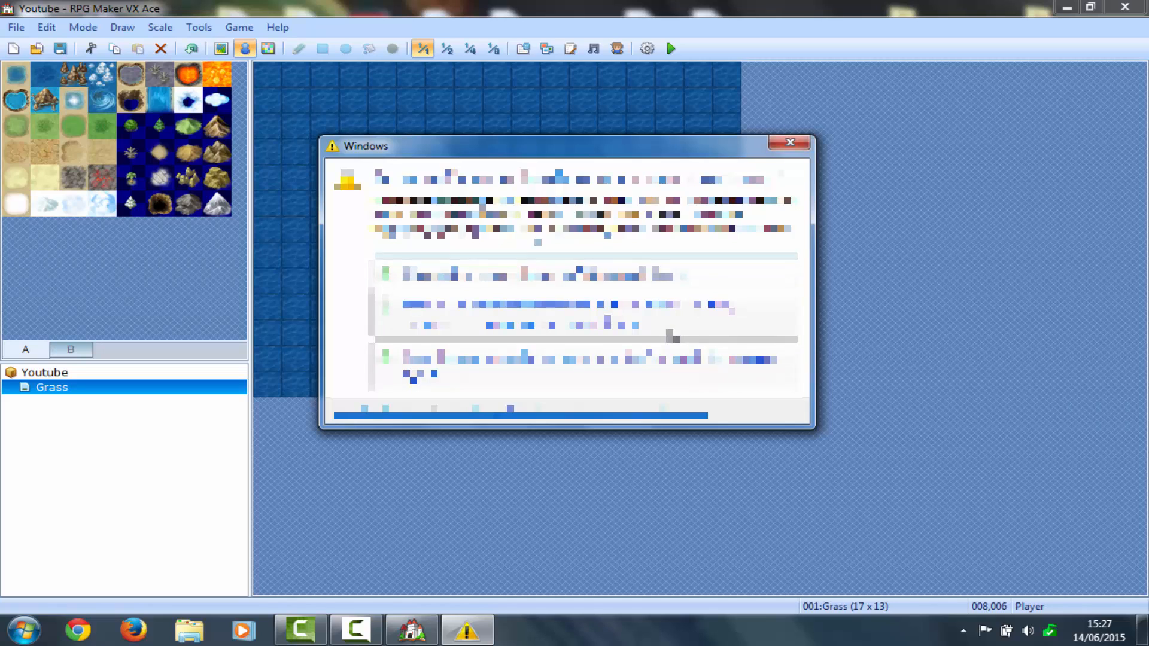
click(664, 360)
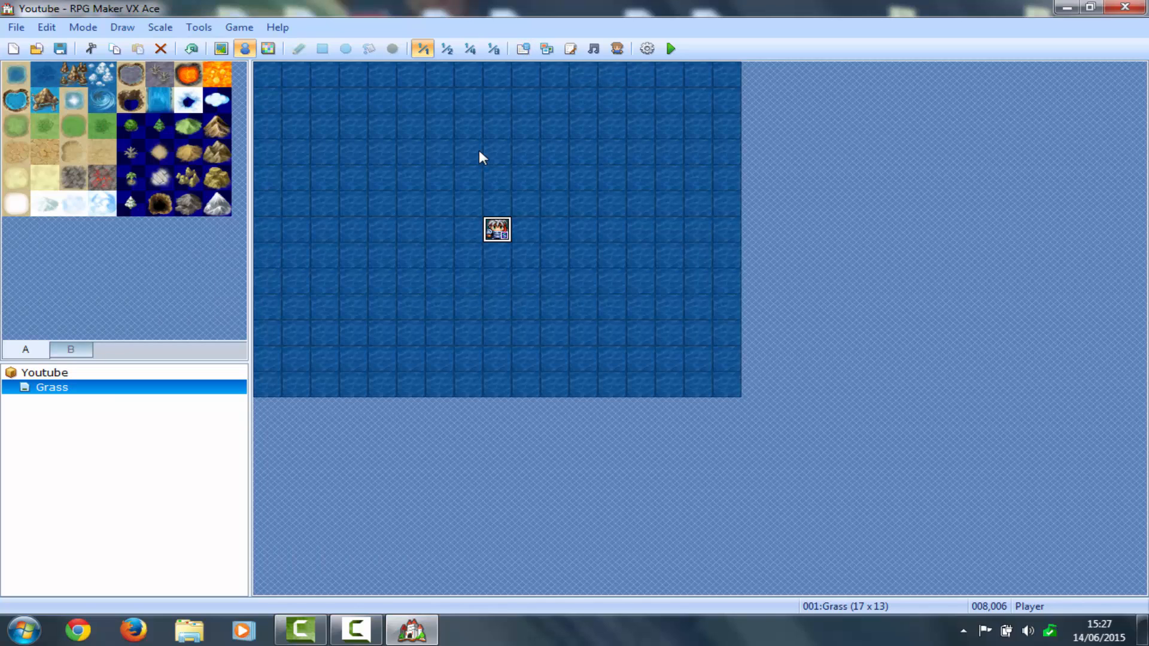
Set the game's currency unit to £ in the database's system settings
click(523, 48)
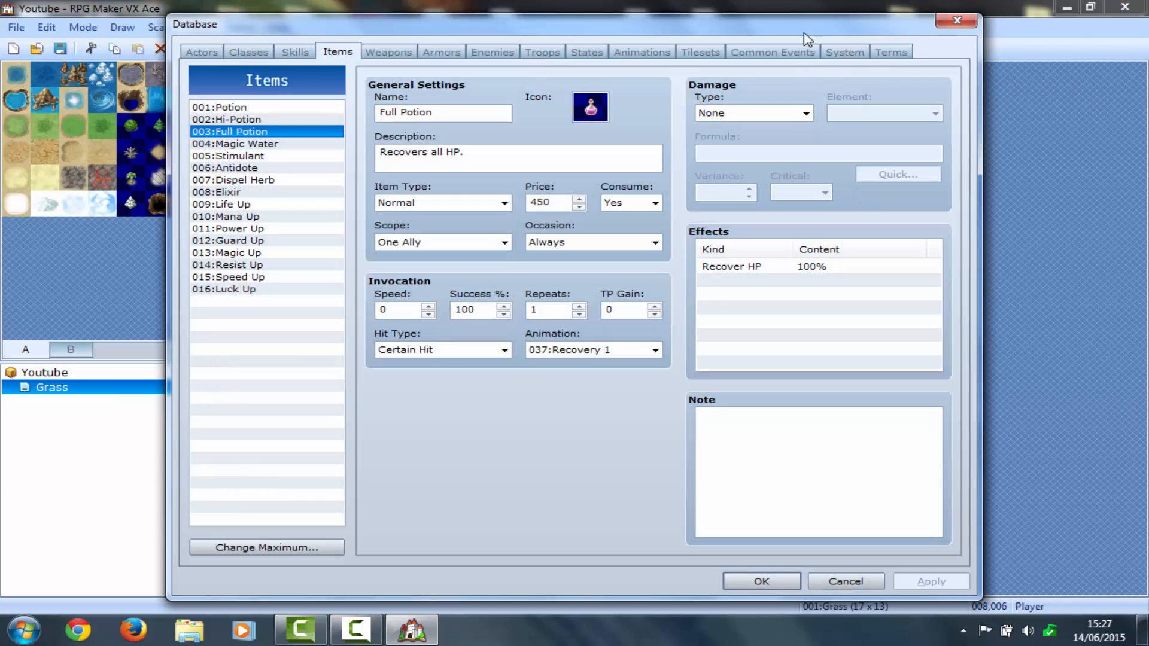
click(842, 53)
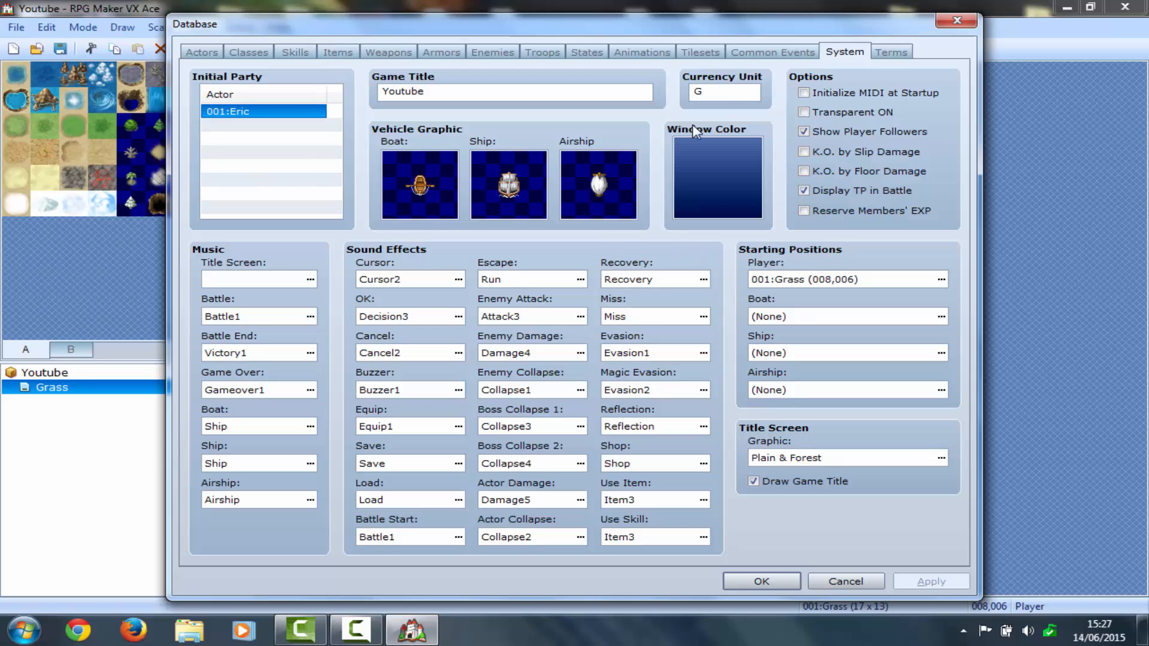
double_click(725, 99)
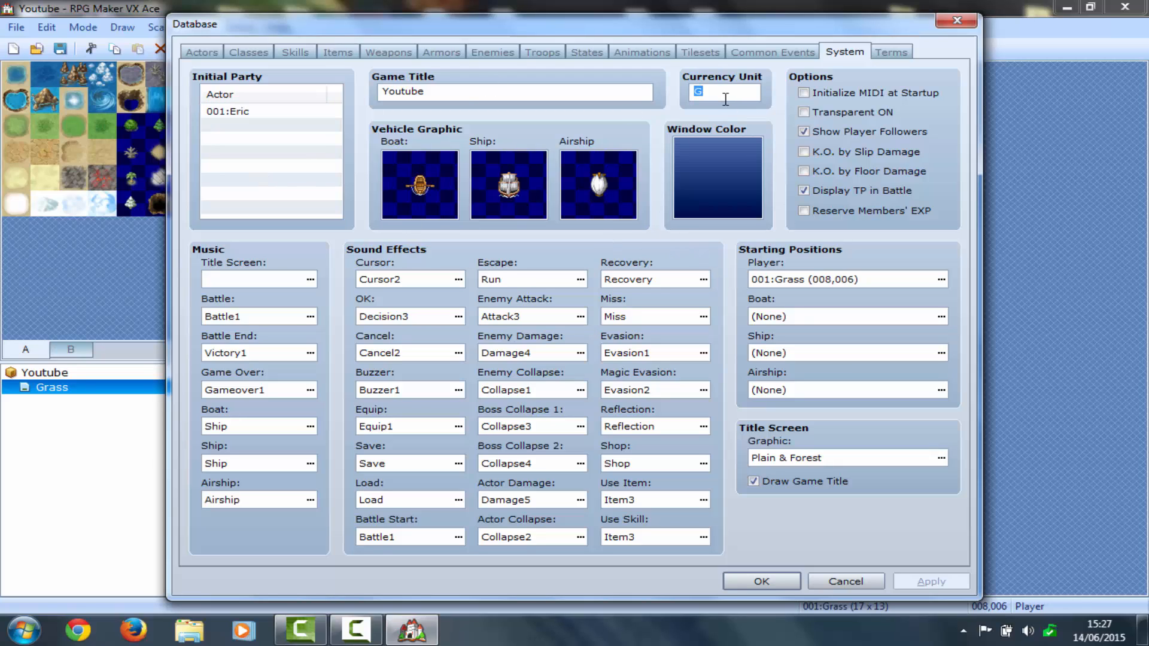
click(303, 50)
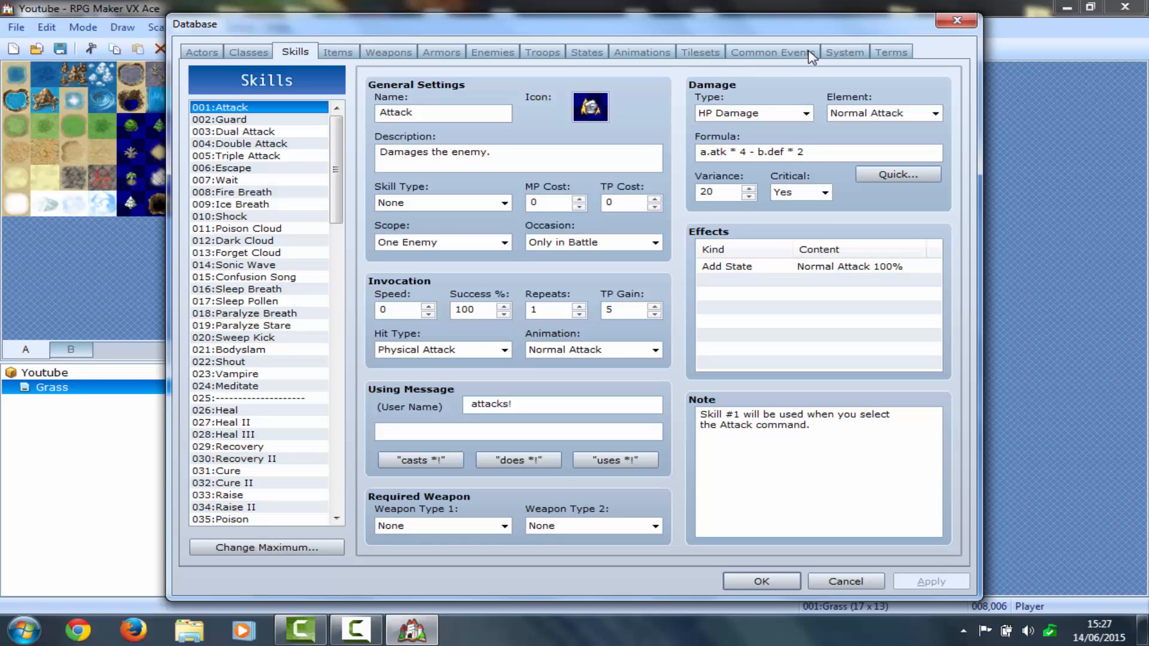
click(810, 55)
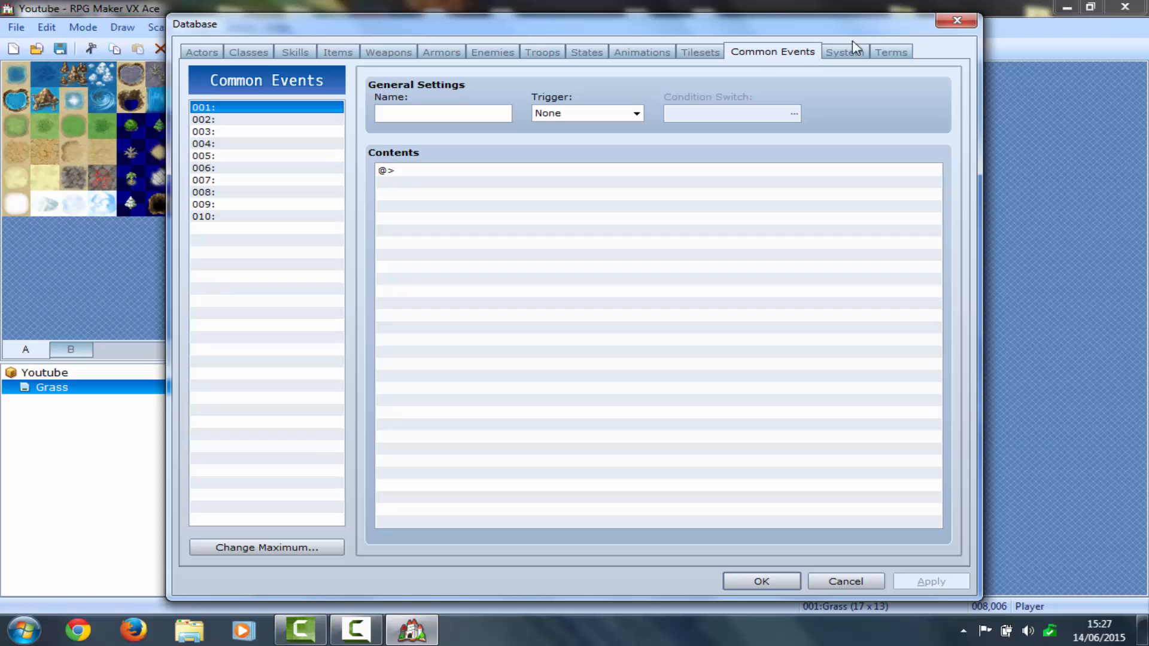
click(843, 54)
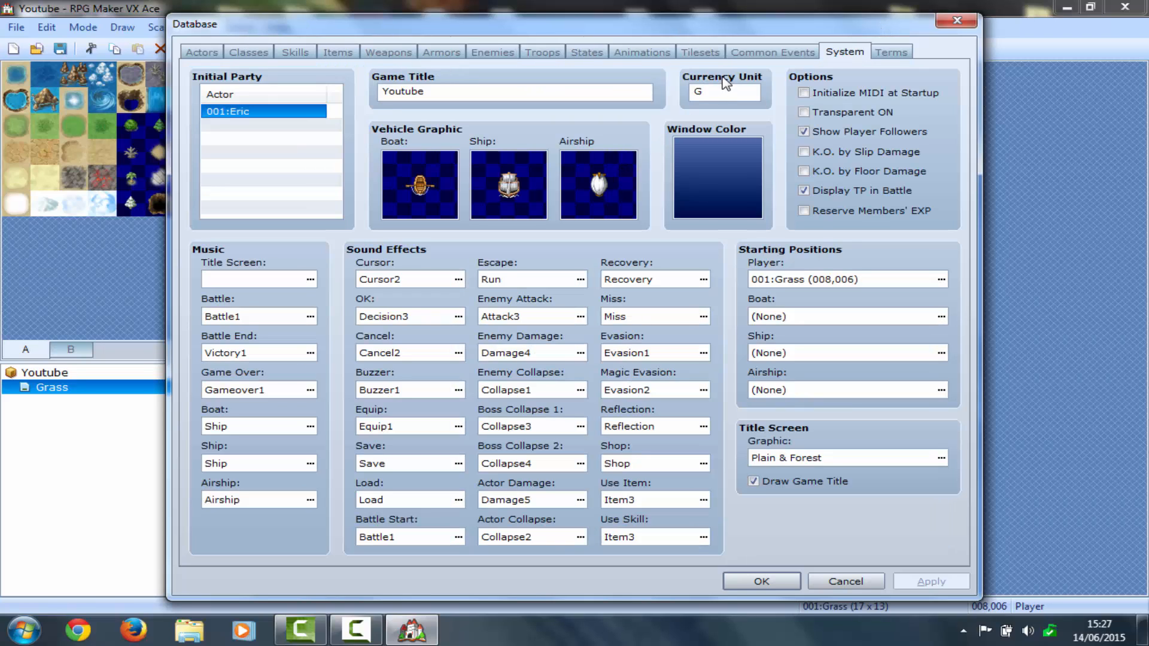
click(721, 91)
text(£)
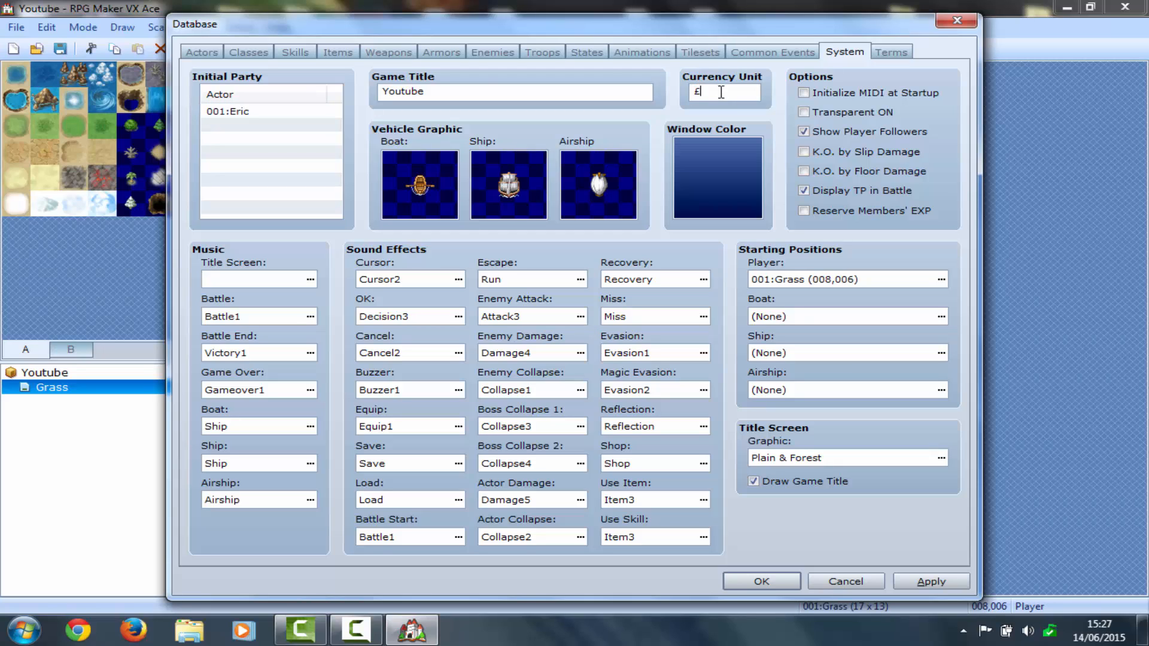
Set the title screen graphic to Castle with the Dragons frame, and turn off Show Player Followers
click(478, 90)
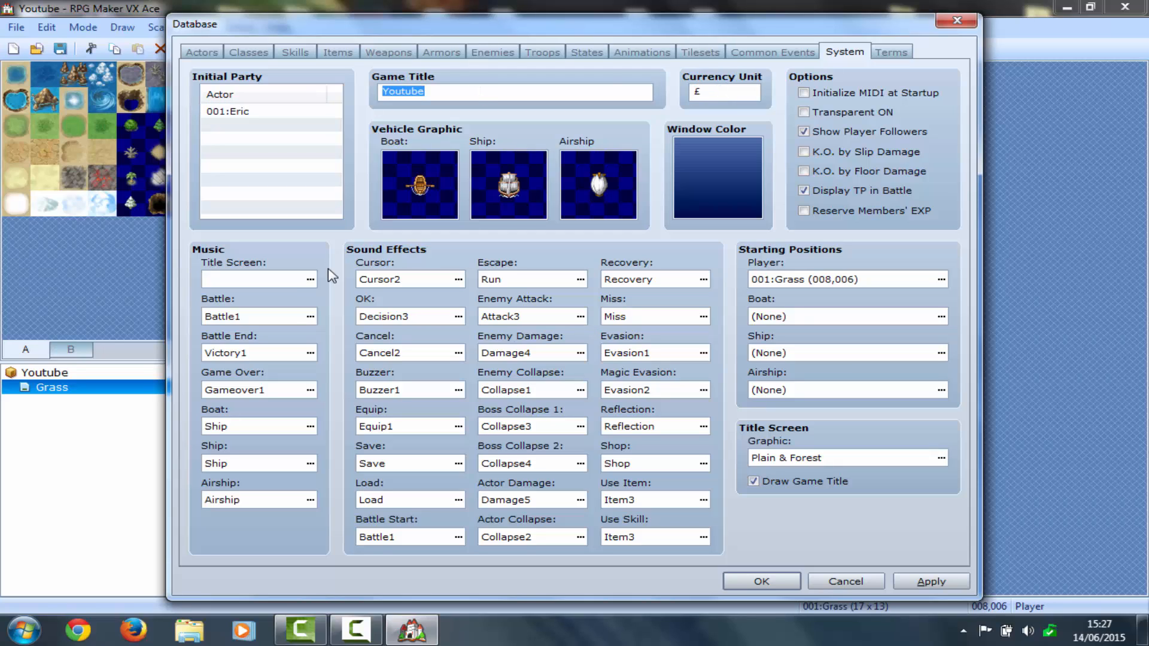
click(302, 281)
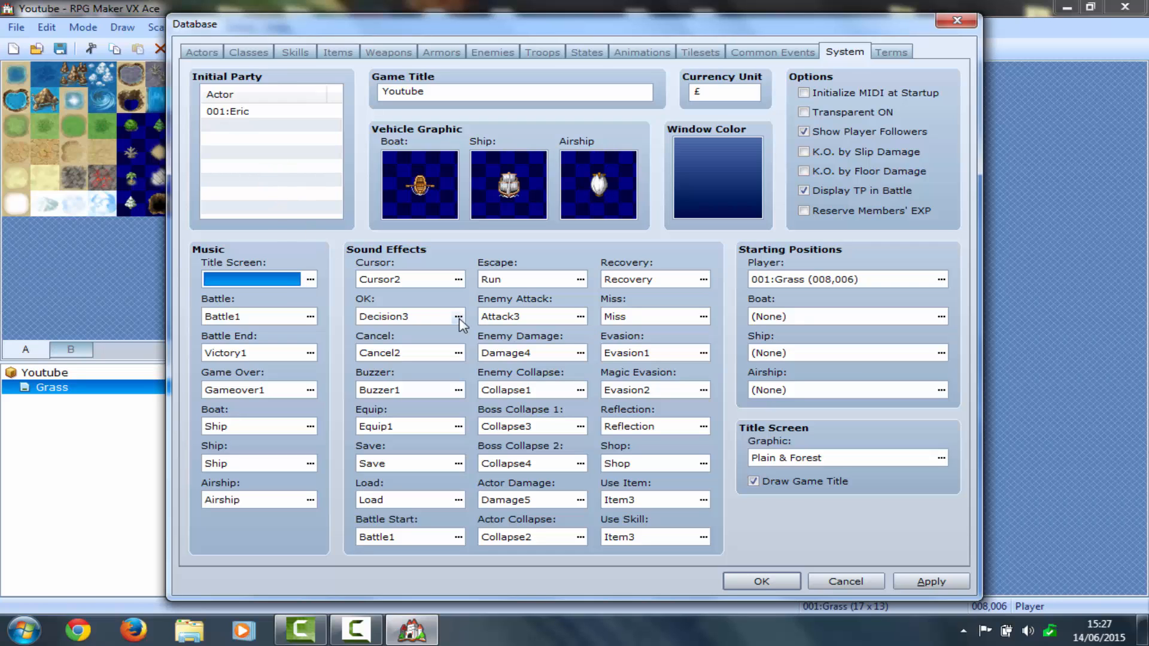
click(940, 460)
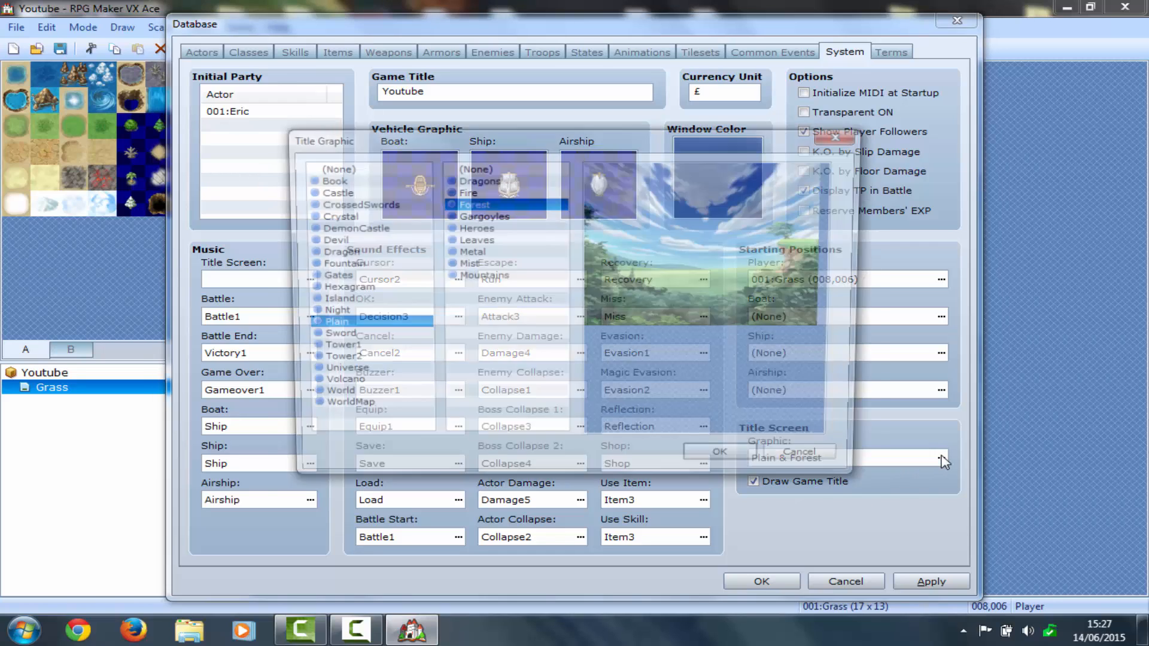
click(493, 181)
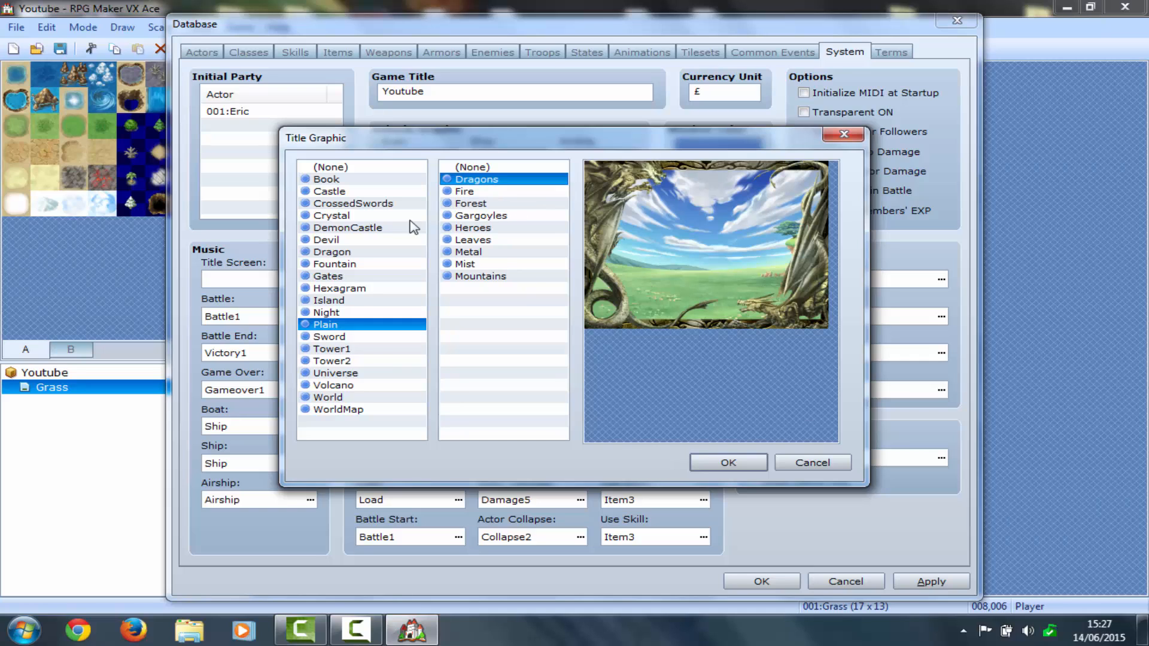
click(376, 191)
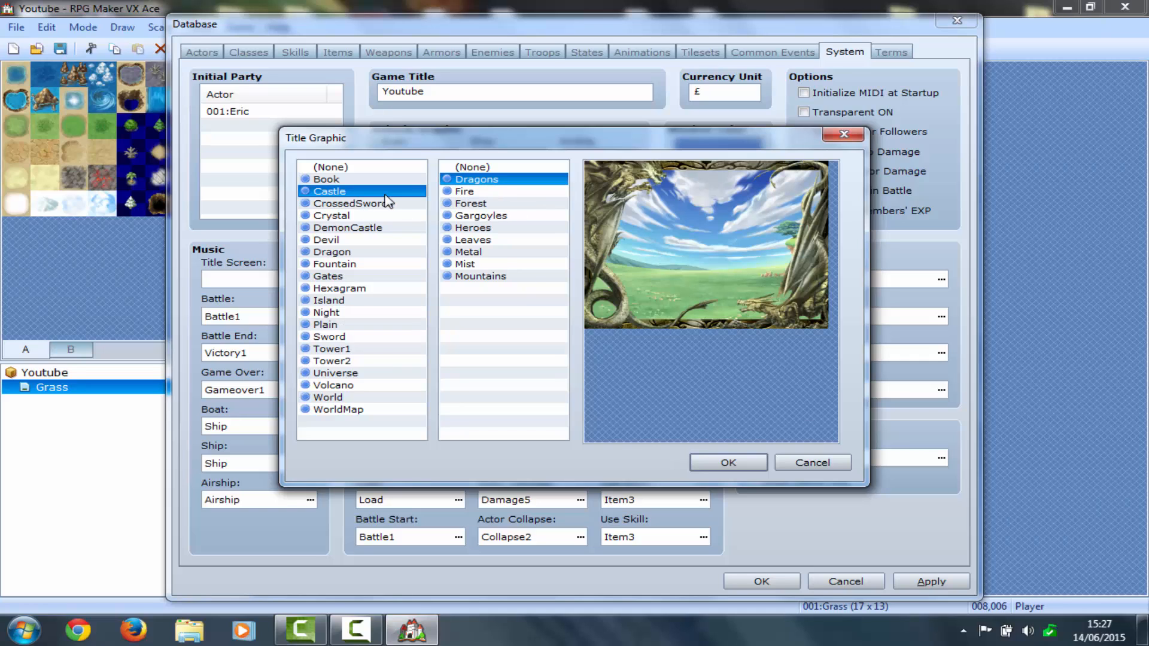
click(727, 462)
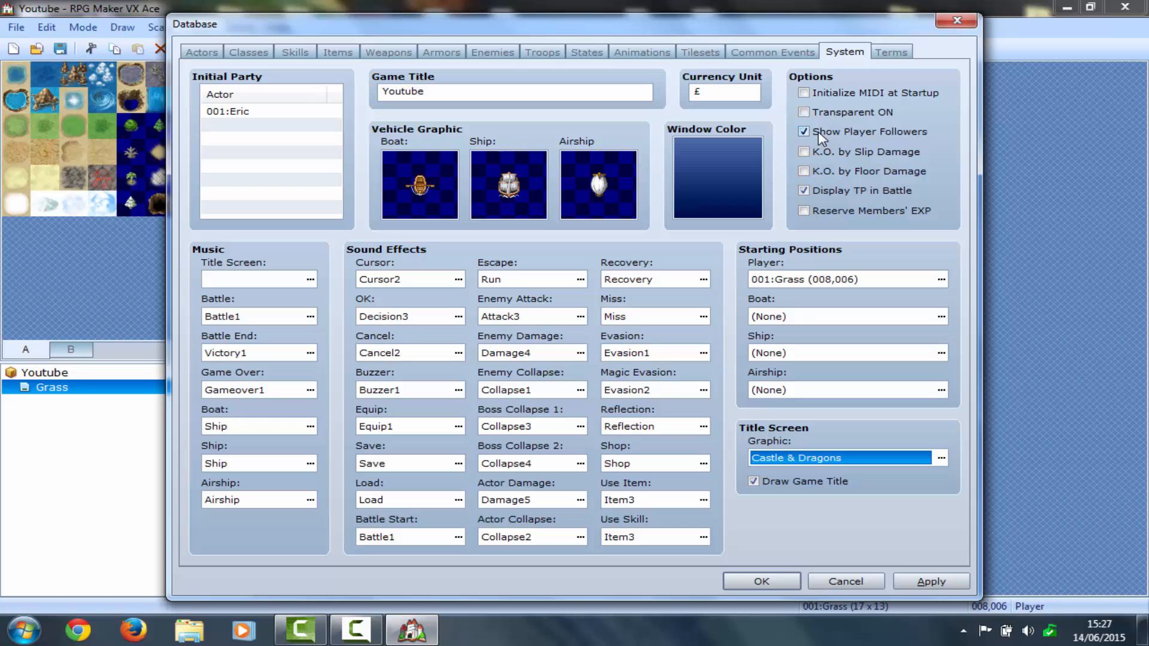
click(817, 131)
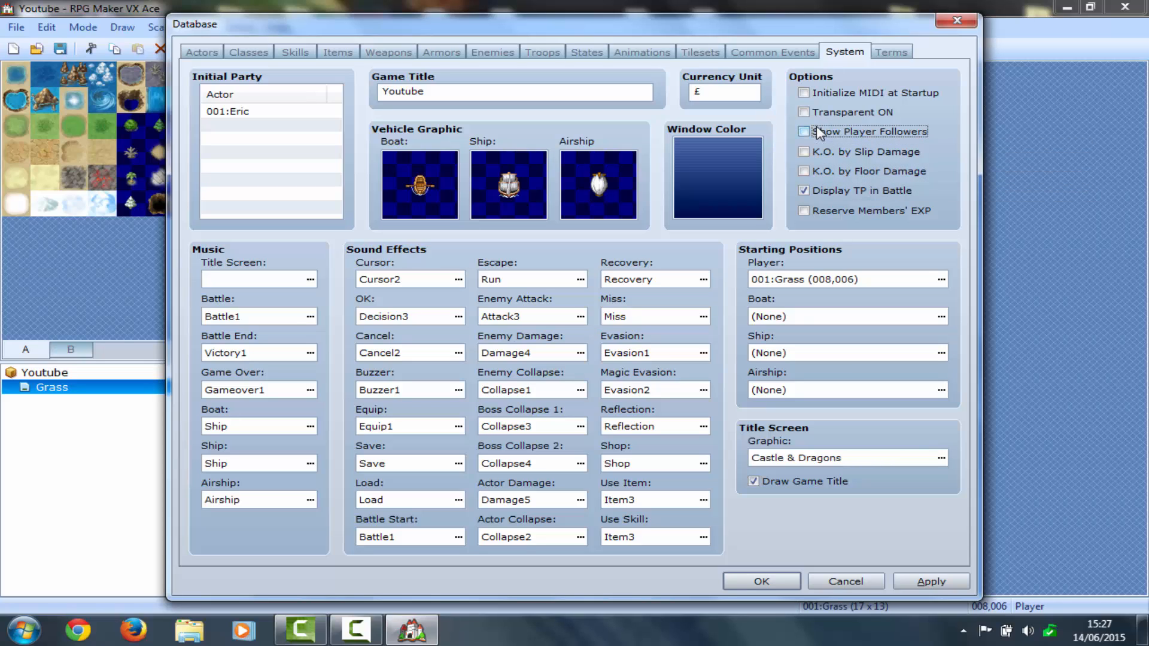
Change the Shutdown command term to Quit and the To Title term to Main Menu
click(885, 53)
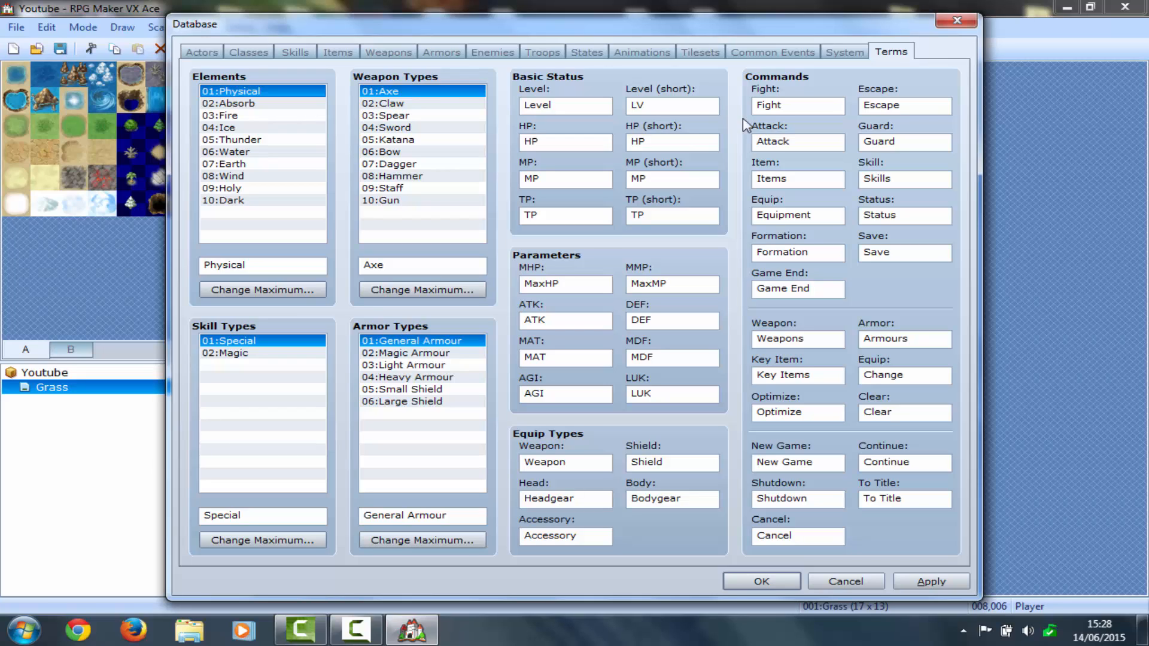
click(820, 467)
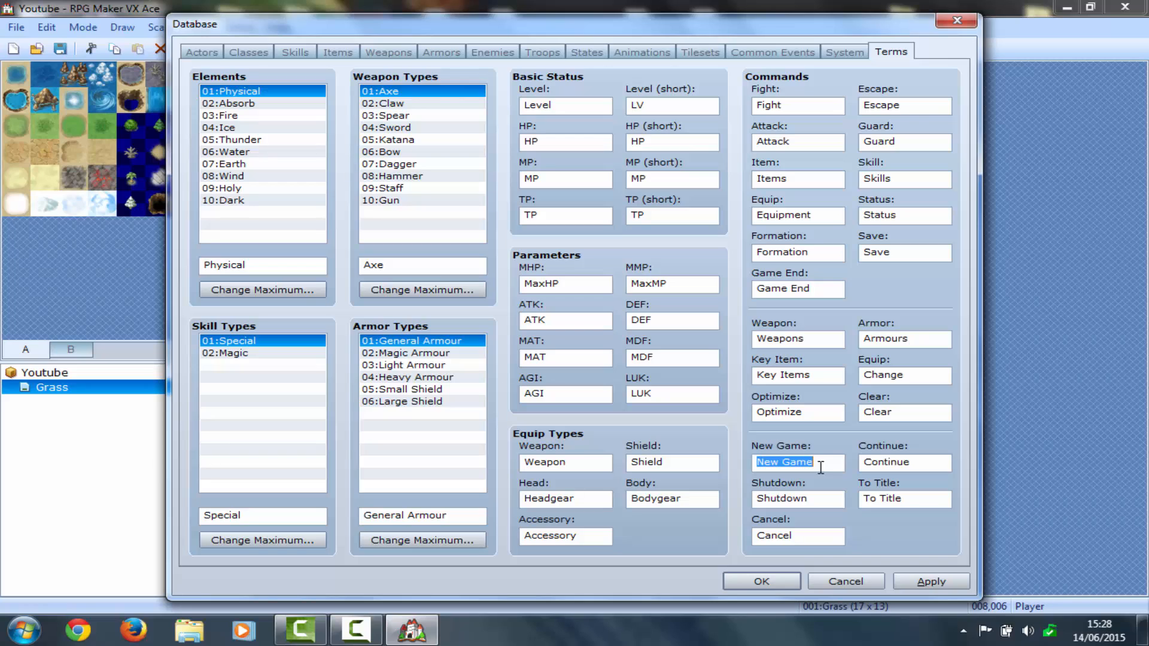
click(821, 497)
text(Qu)
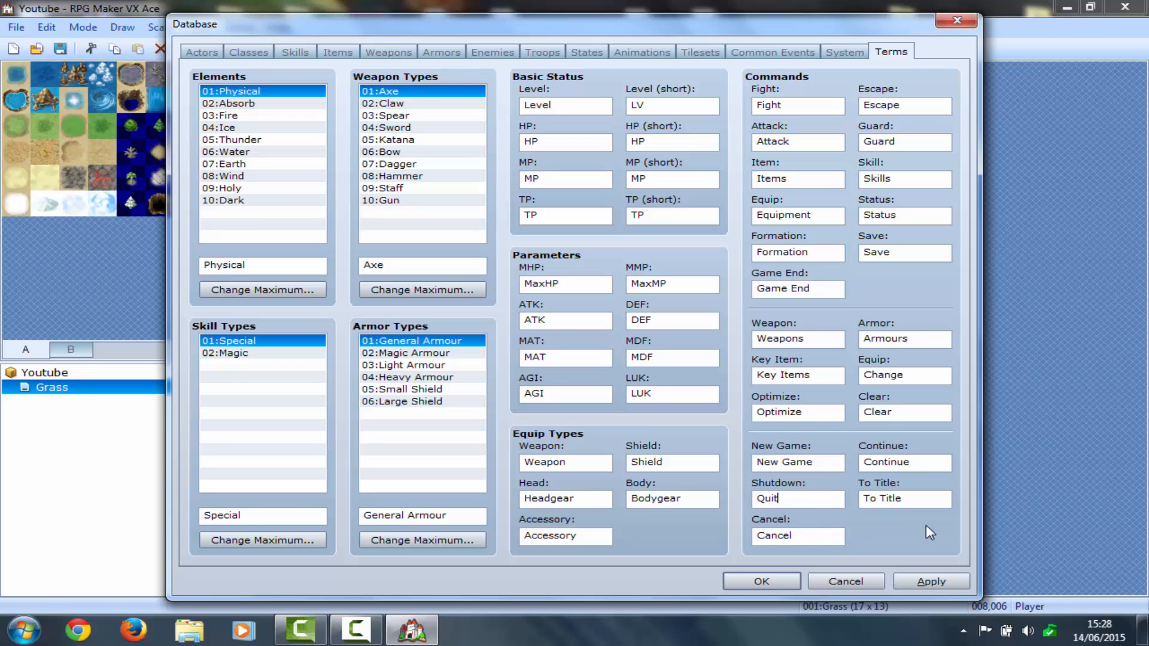
text(it)
click(934, 500)
text(Main Menu)
double_click(826, 418)
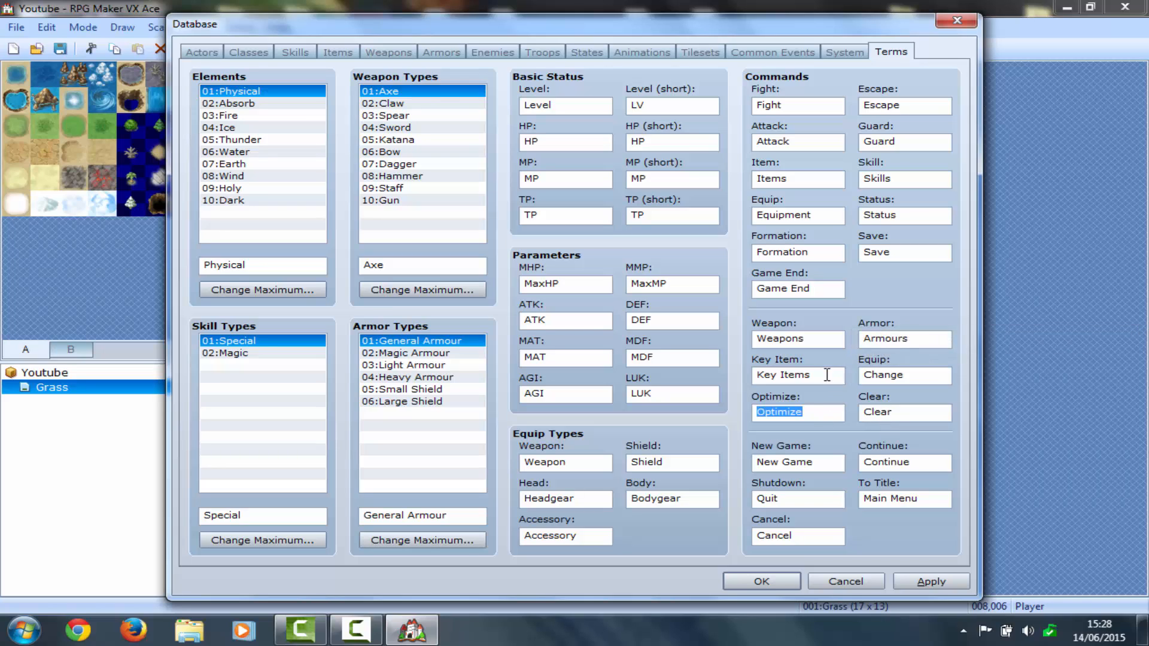
double_click(827, 375)
double_click(840, 339)
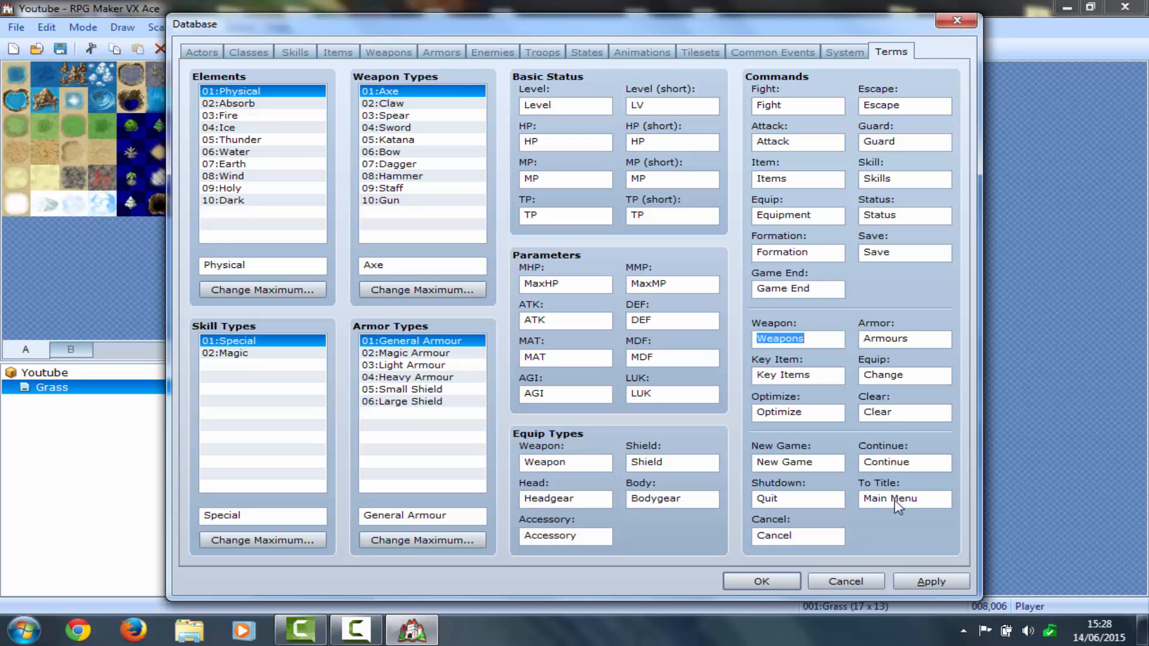
click(914, 497)
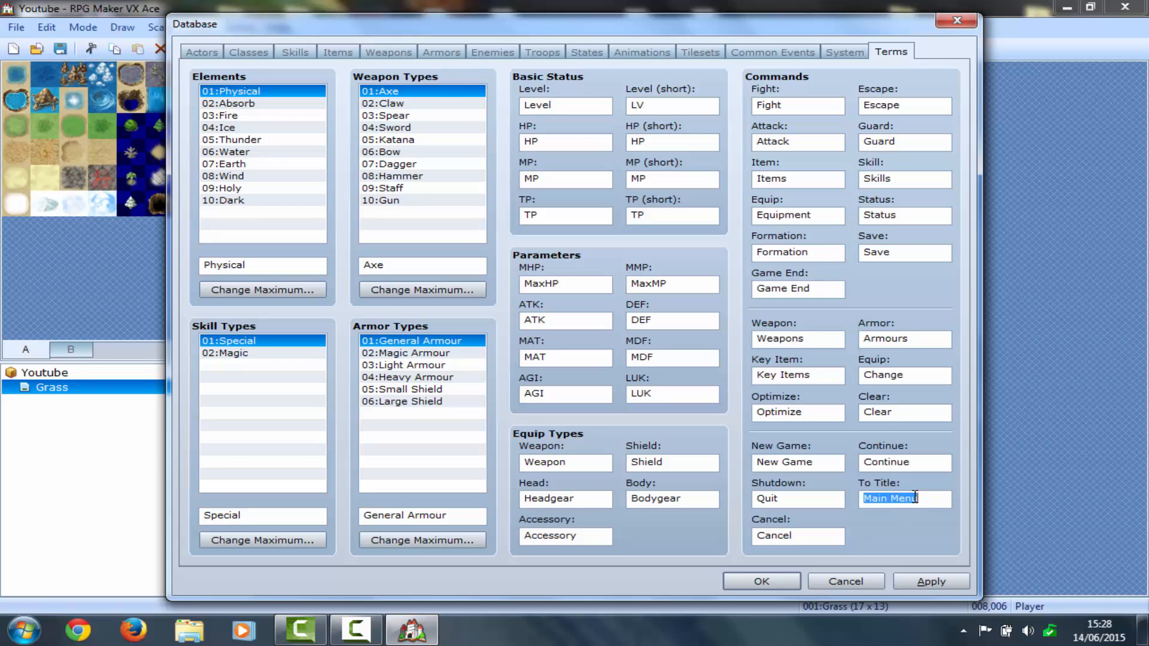
Discard the pending database changes, then reopen the database and set the maximum number of actors to 1
click(857, 577)
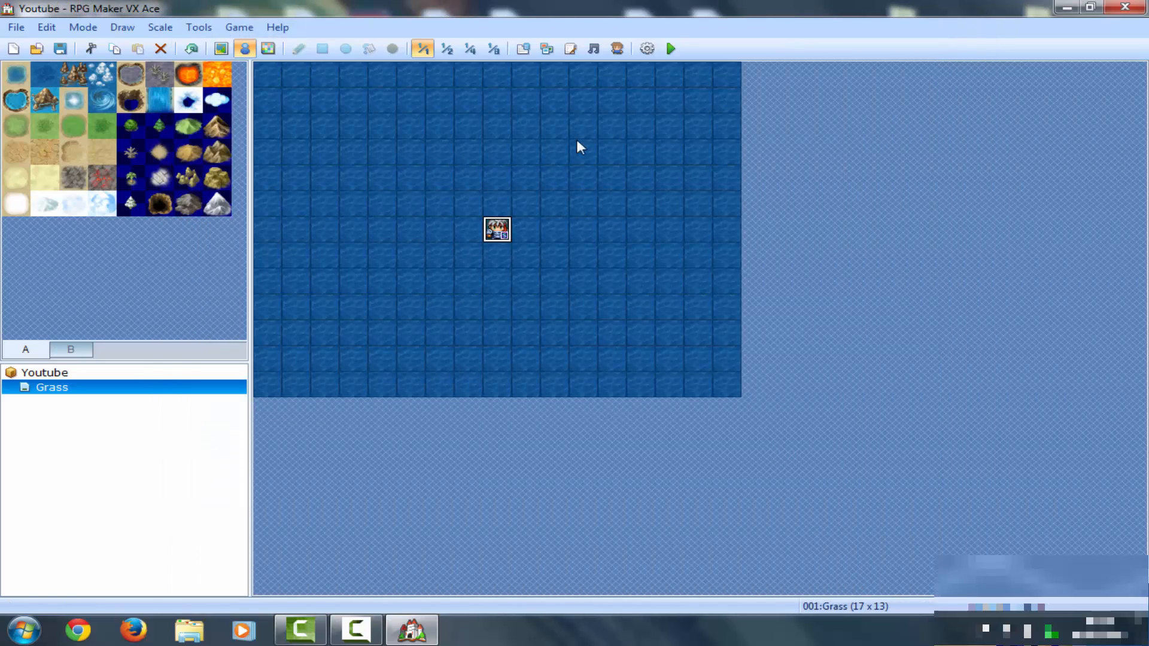
click(523, 49)
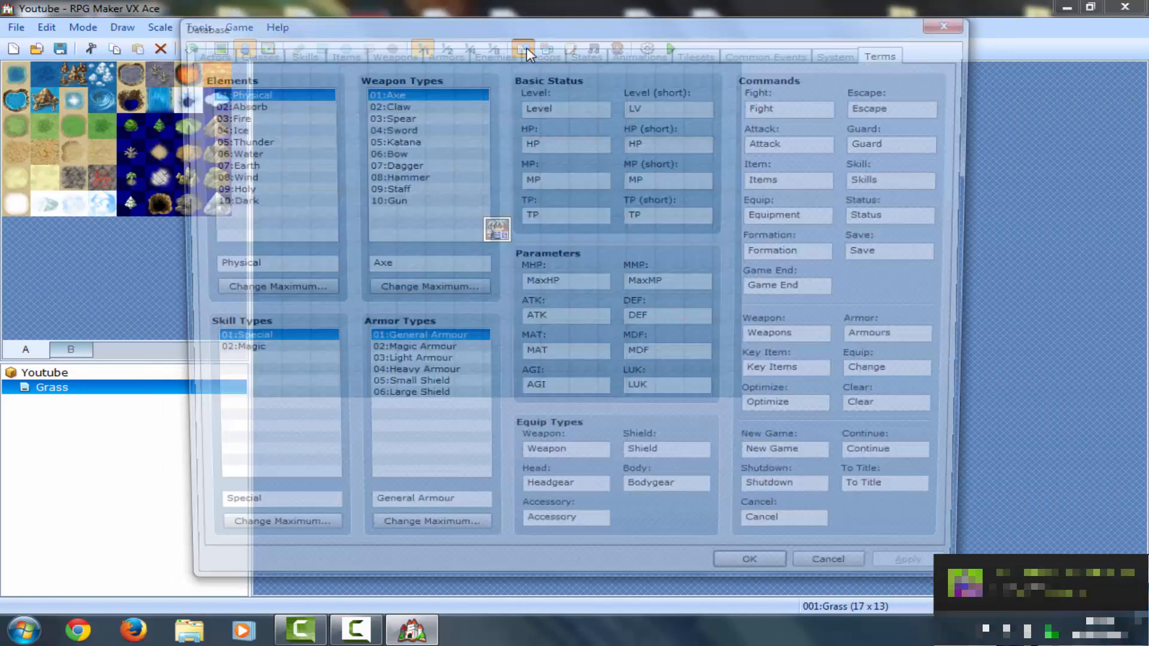
click(201, 52)
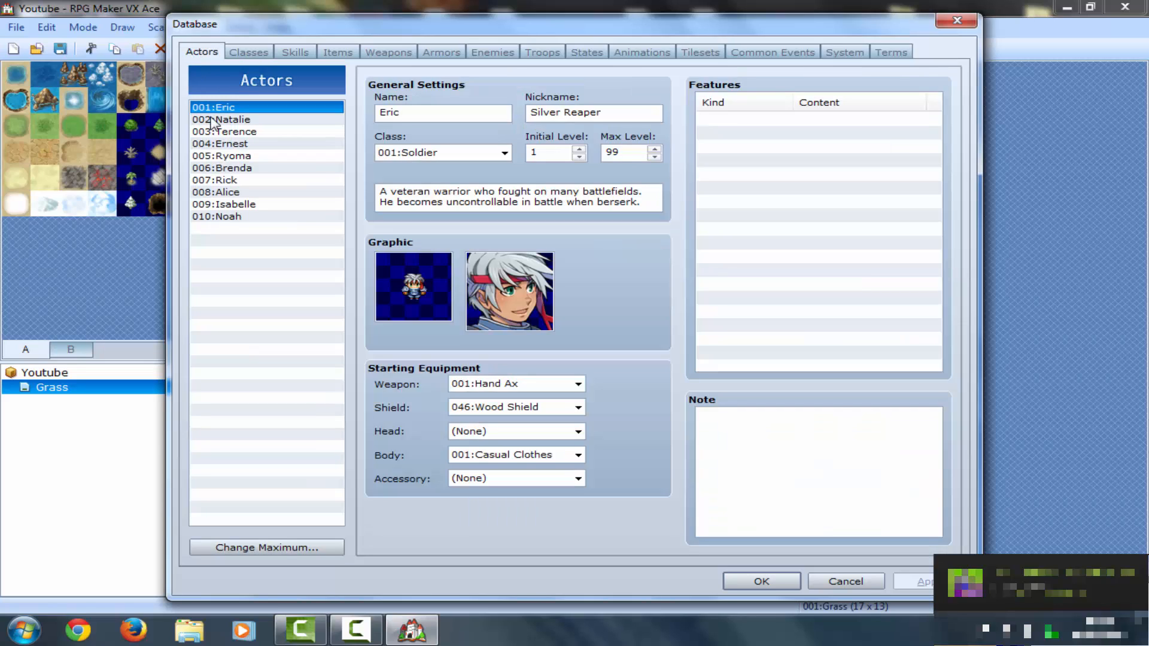
click(286, 548)
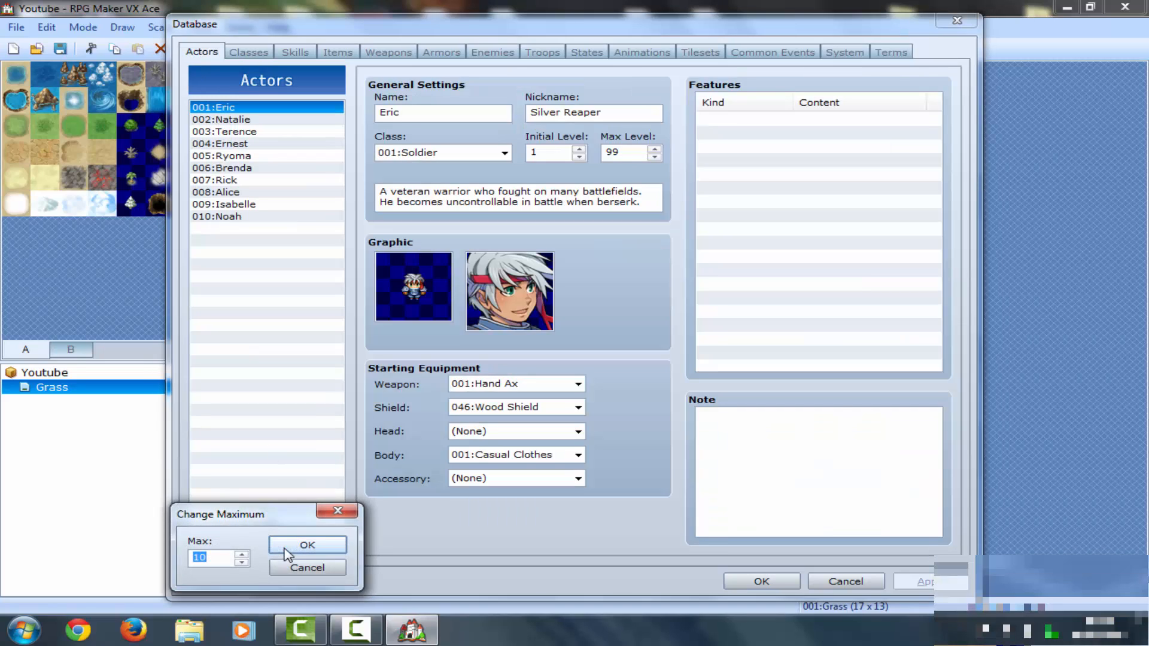
click(293, 546)
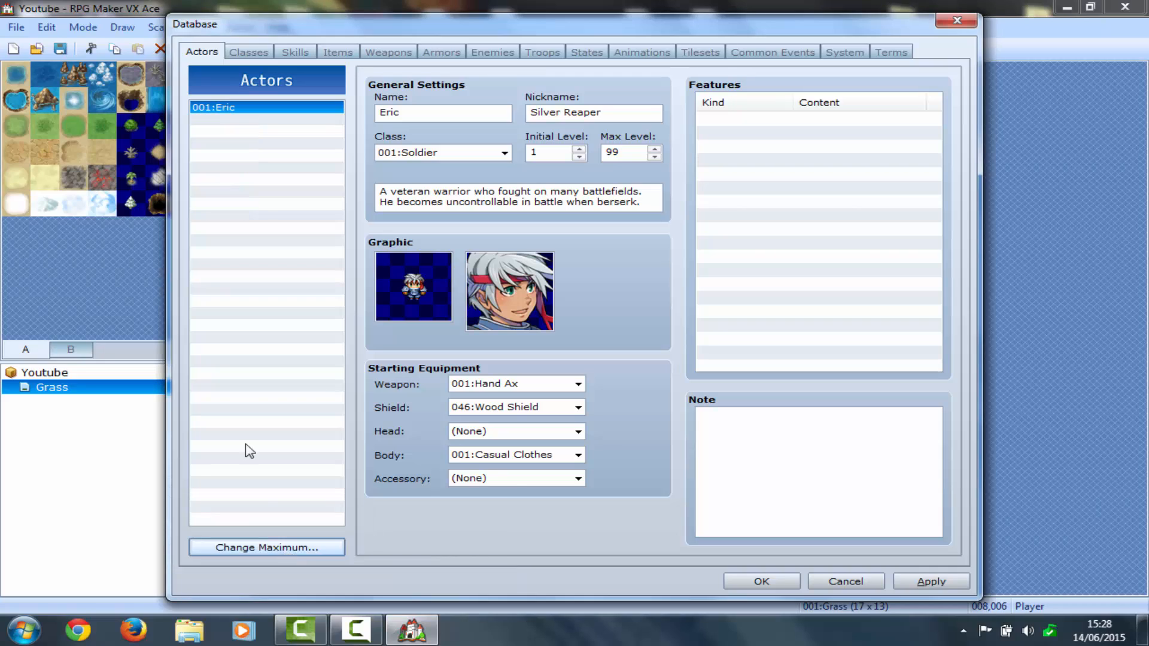
Set the maximum number of actors to 10 so that blank entries follow the first actor
click(242, 544)
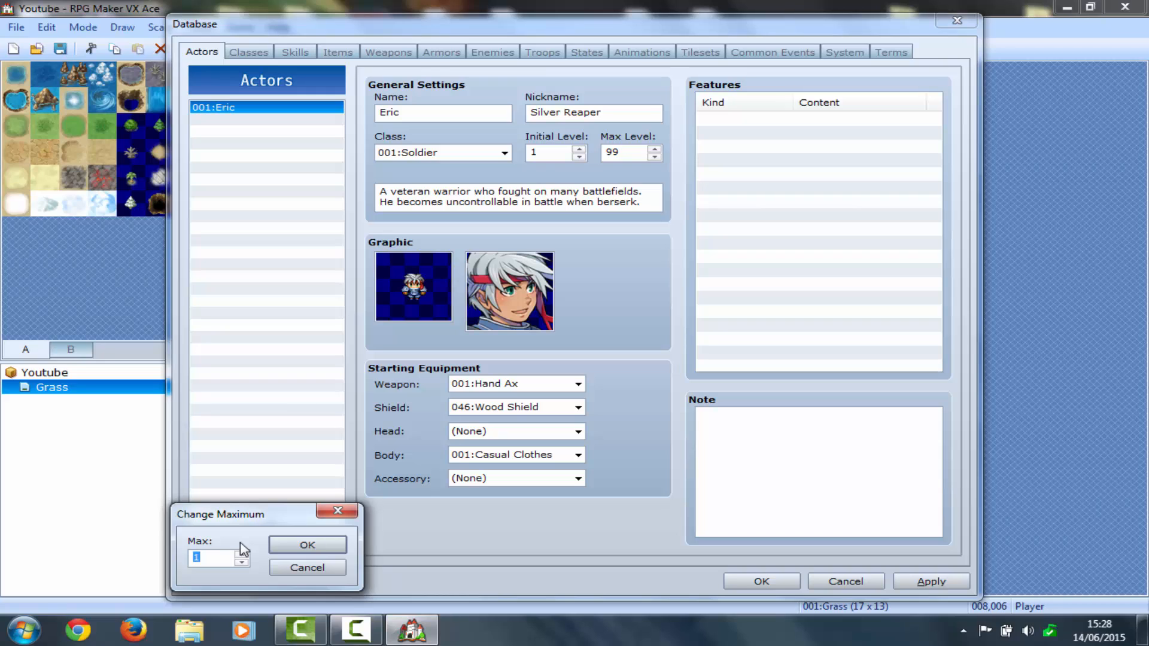
text(10)
key(Return)
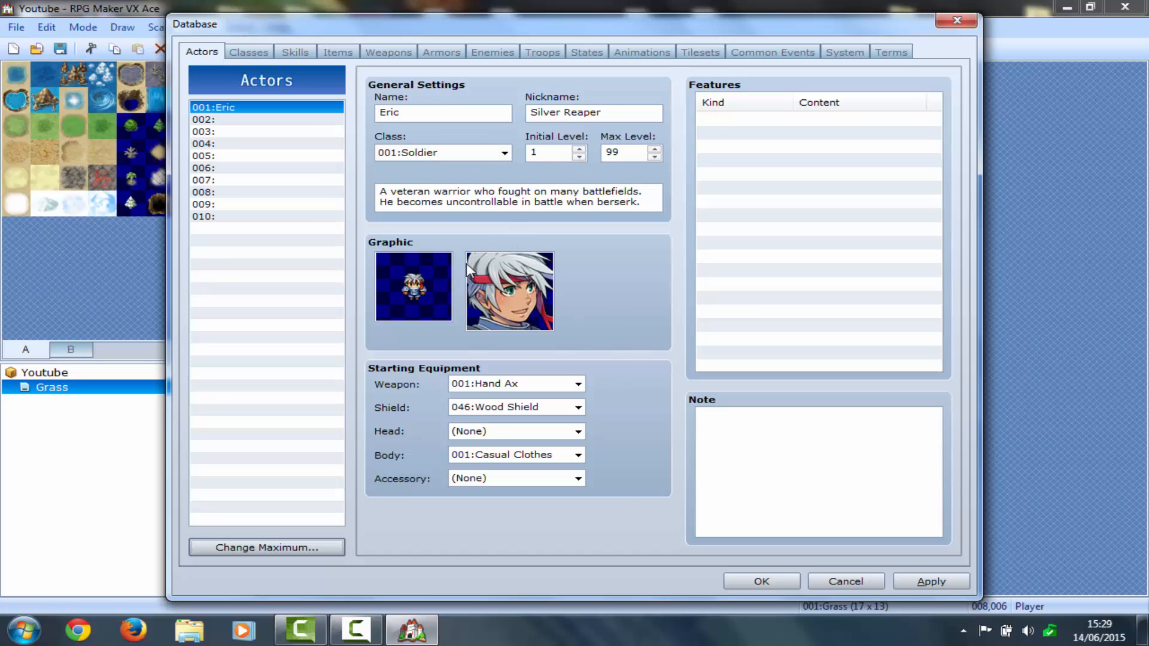
click(436, 319)
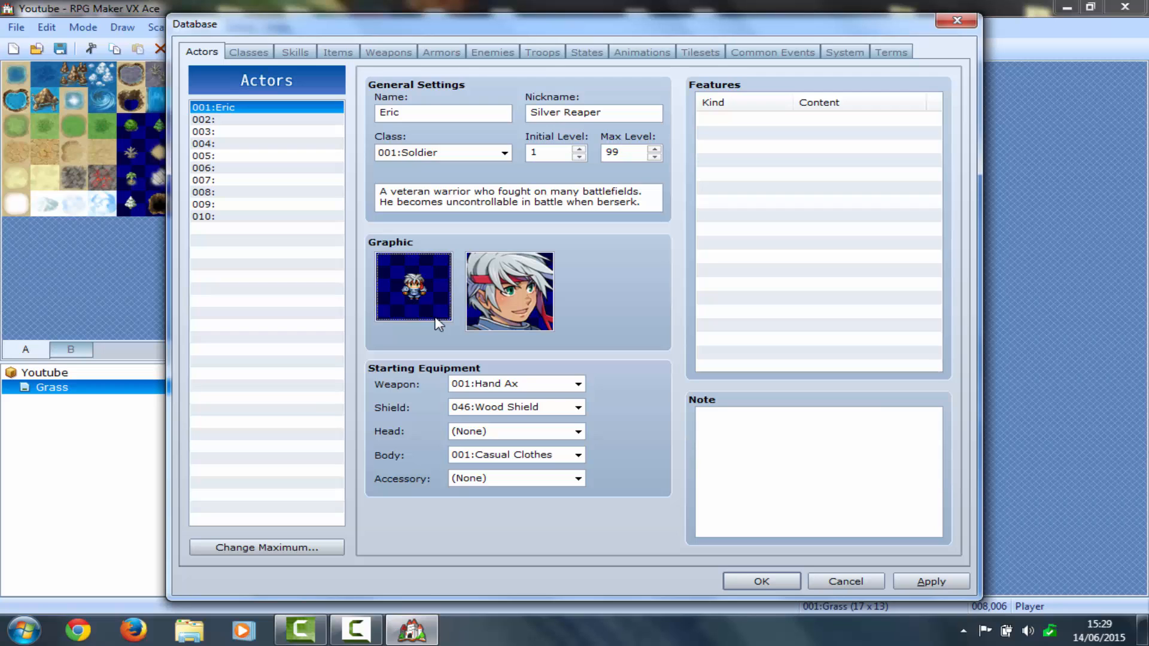
double_click(438, 323)
click(302, 270)
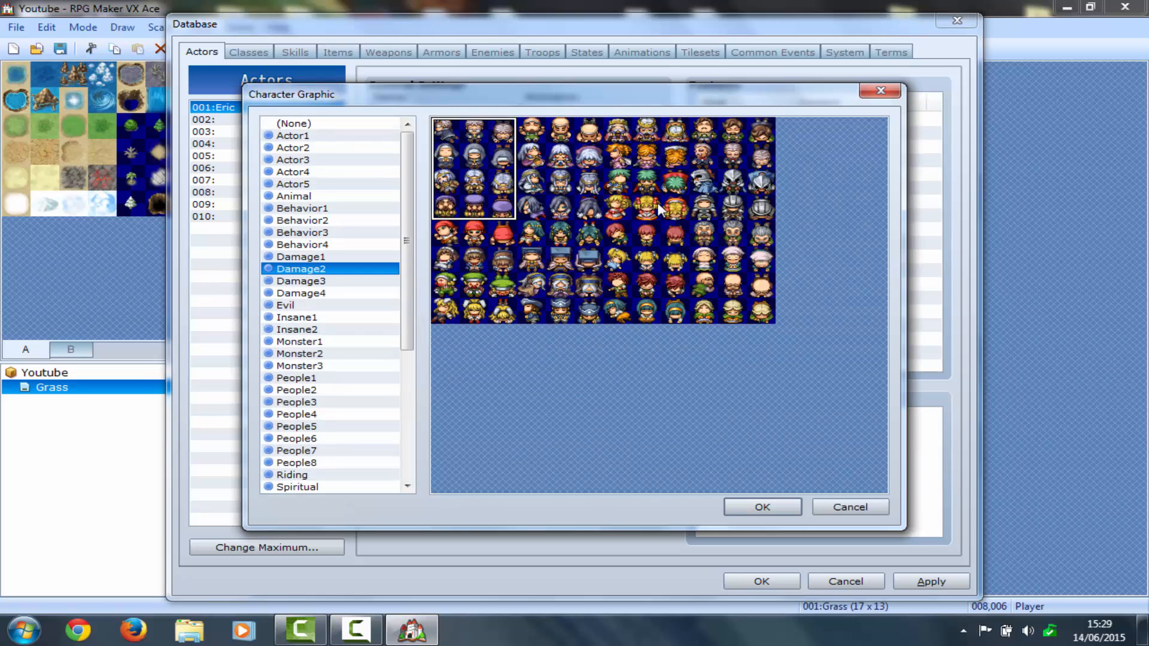
click(883, 94)
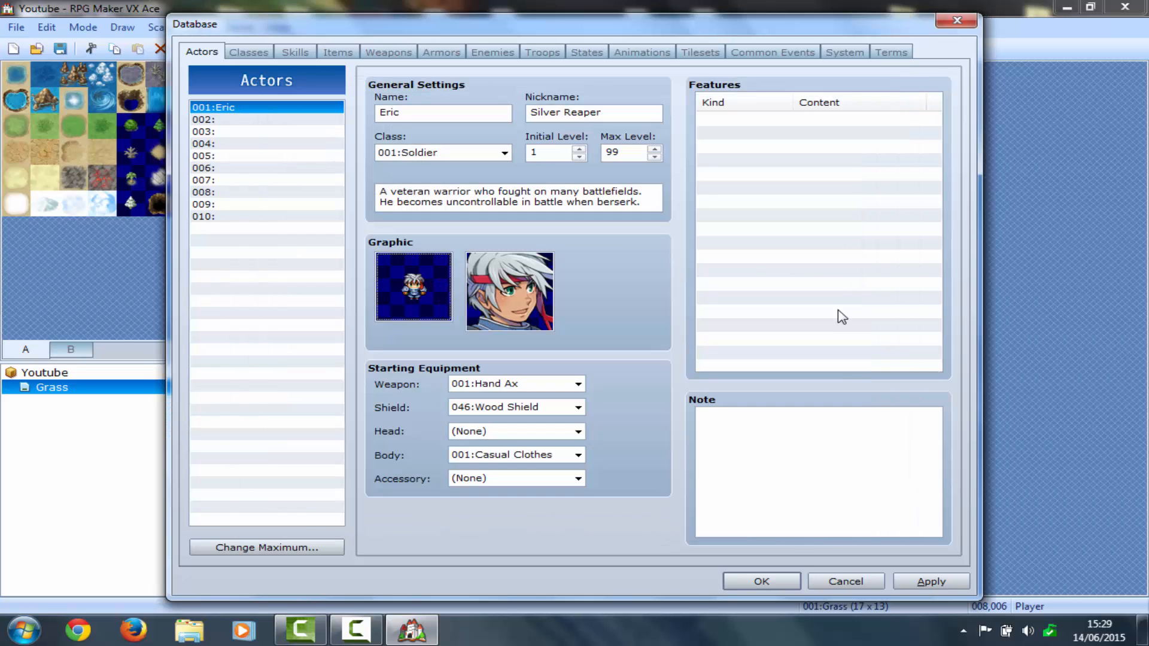
Confirm the database changes and open the Character Generator for a male character with dark brown hair
click(767, 590)
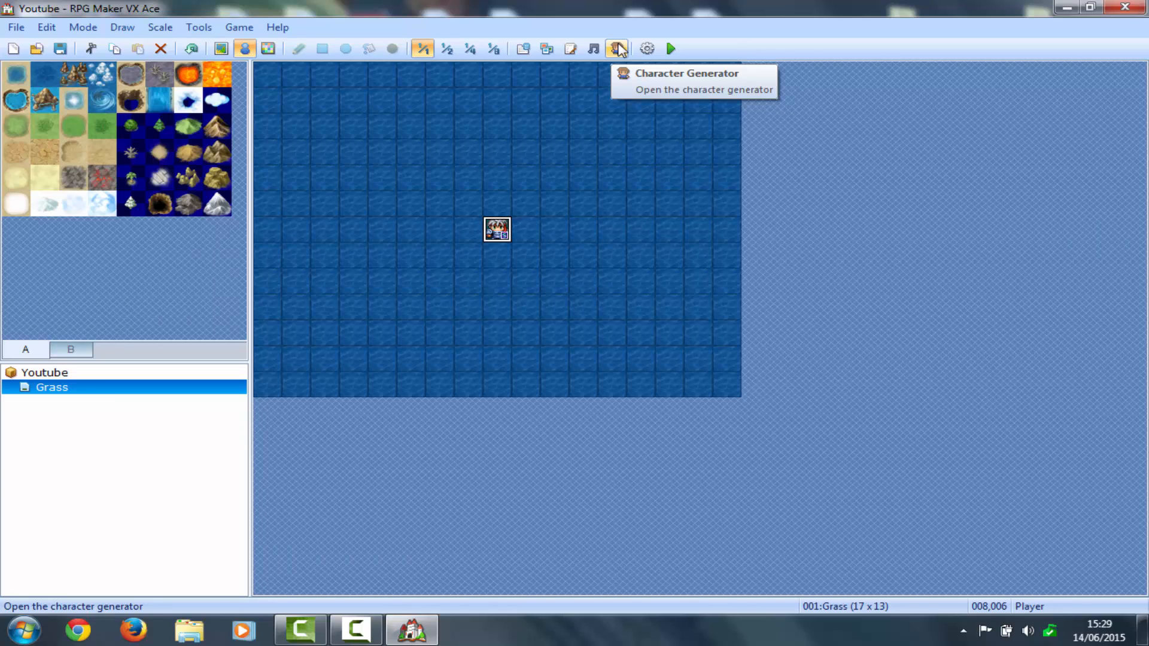
click(617, 48)
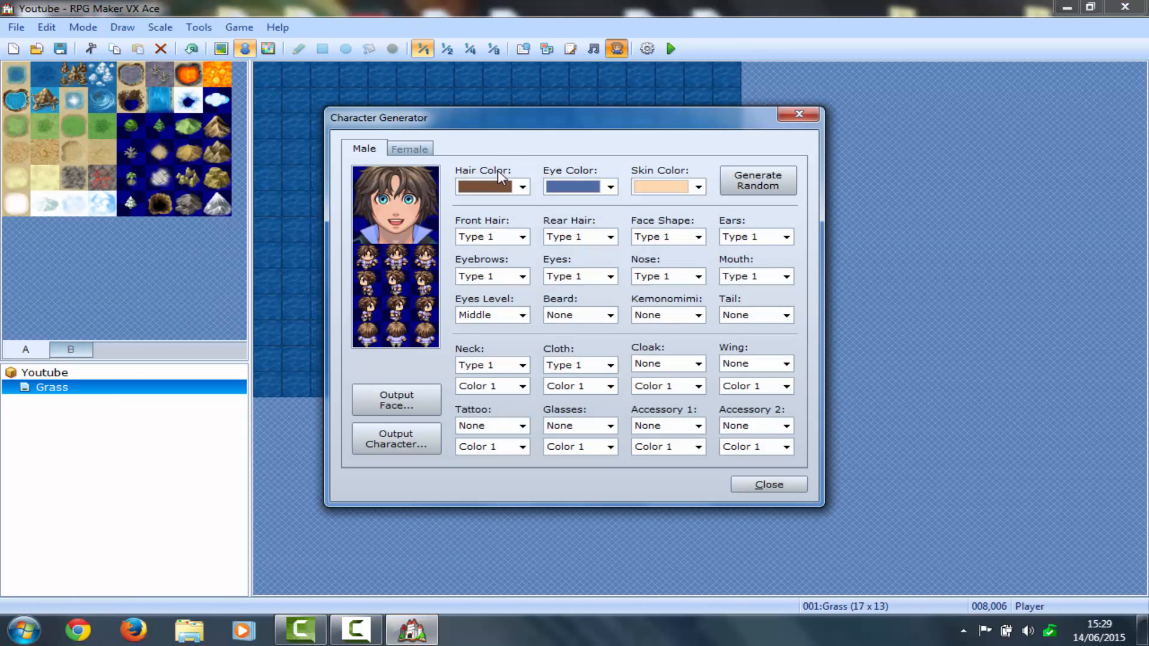
click(502, 189)
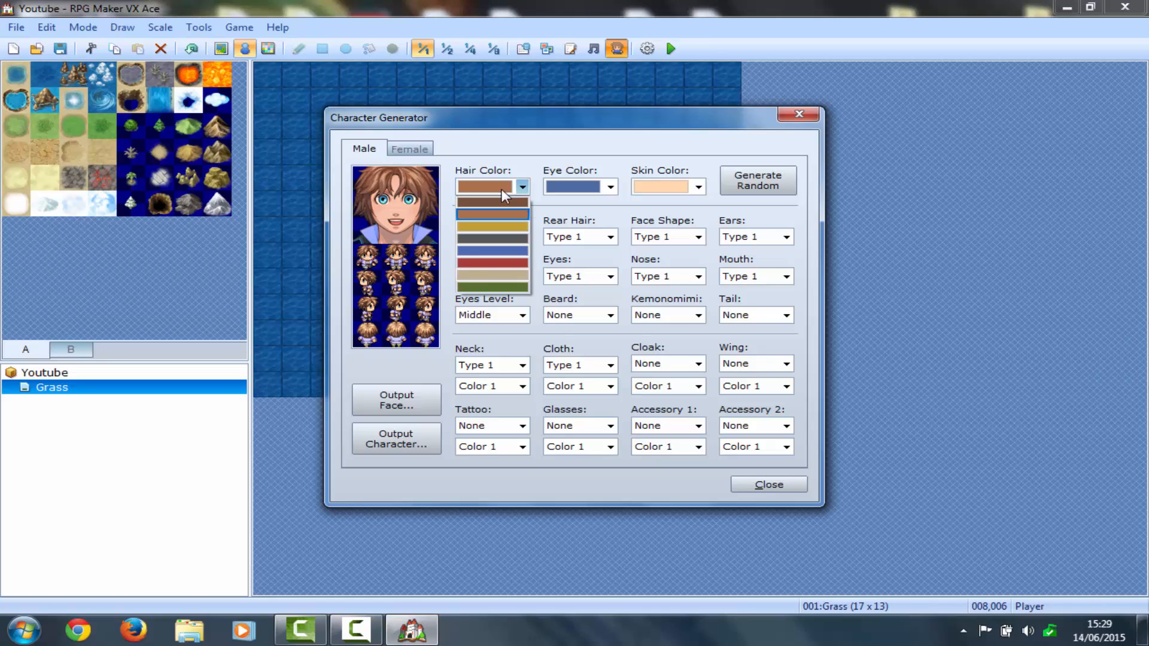
click(520, 192)
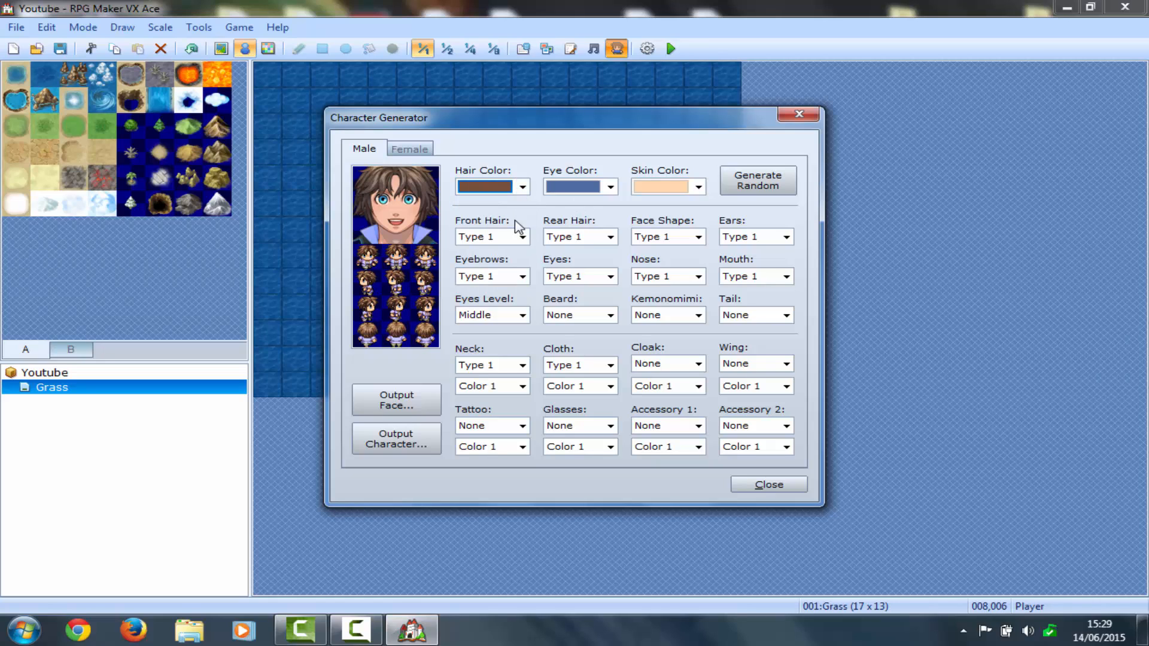
Set both the front hair and the rear hair of the male character to Type 5
click(520, 236)
scroll(526, 240, down, 2)
scroll(530, 245, down, 2)
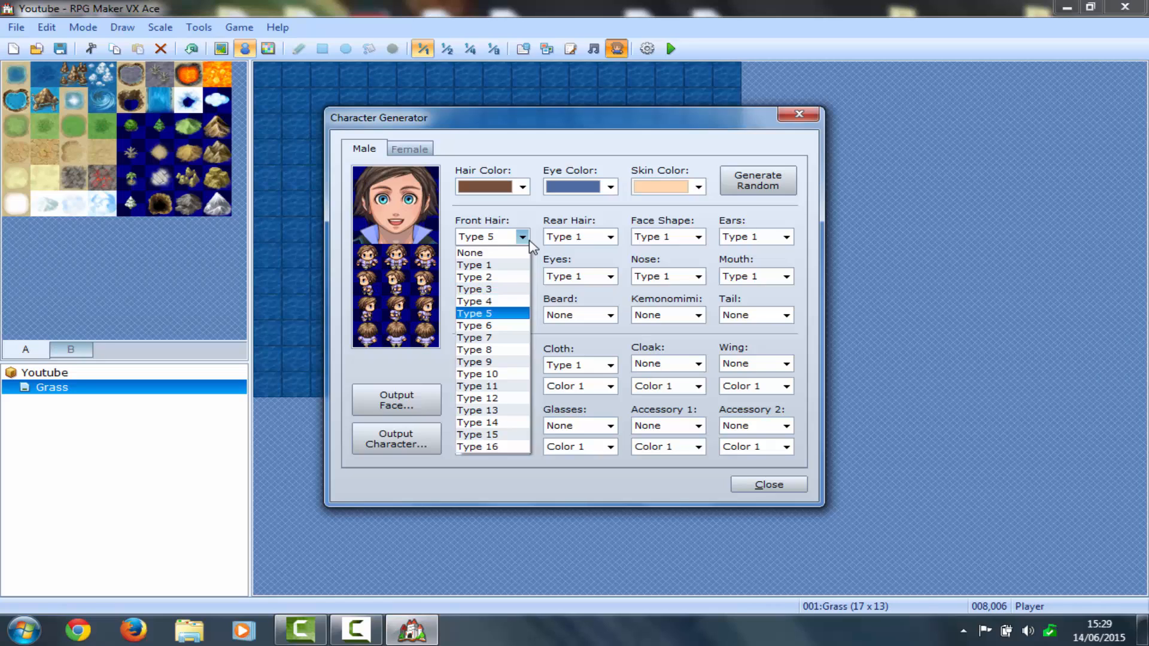
click(557, 239)
click(556, 240)
scroll(556, 242, down, 4)
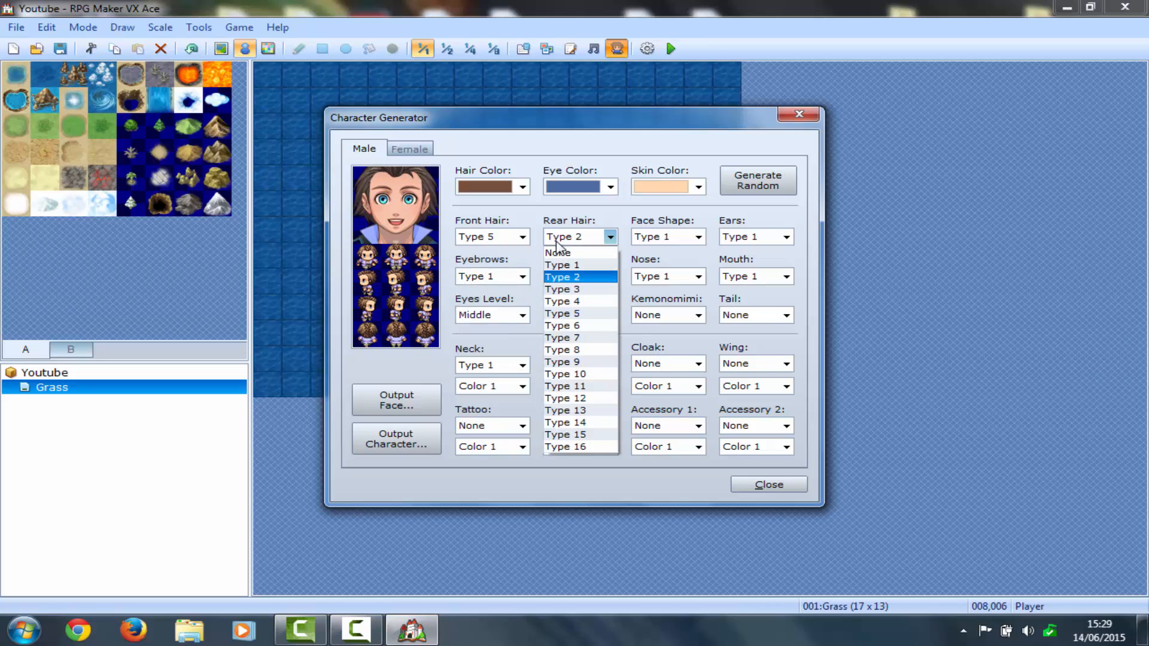
Set the character's face shape to Type 4 and keep the ears at Type 1
click(652, 237)
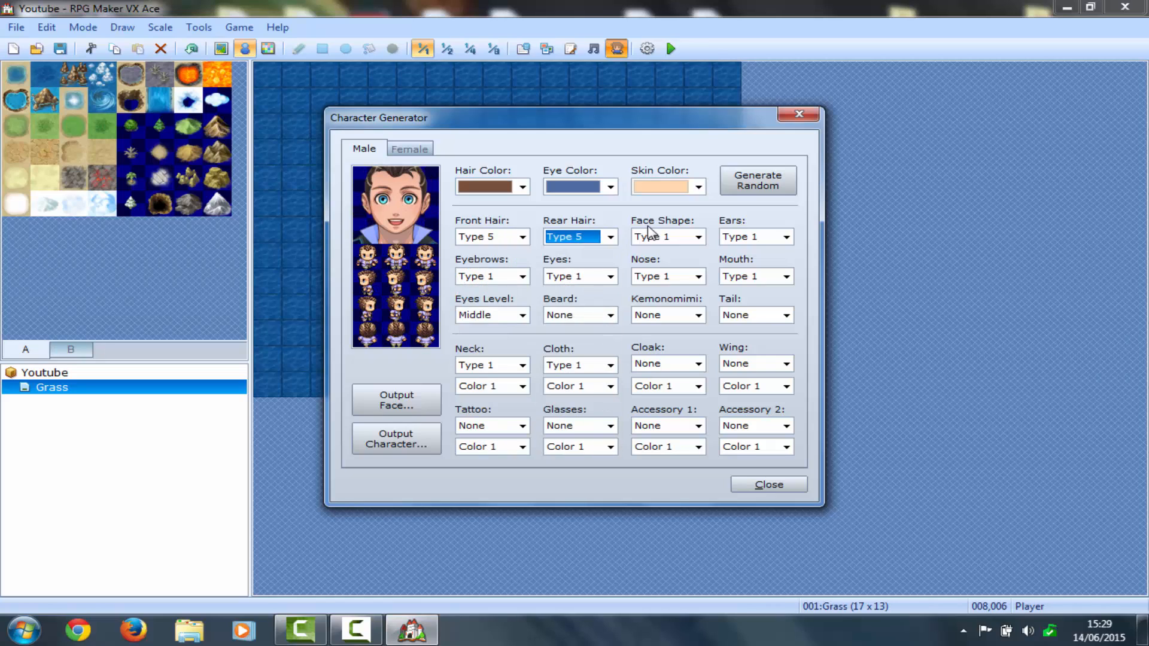
click(653, 237)
scroll(654, 236, down, 3)
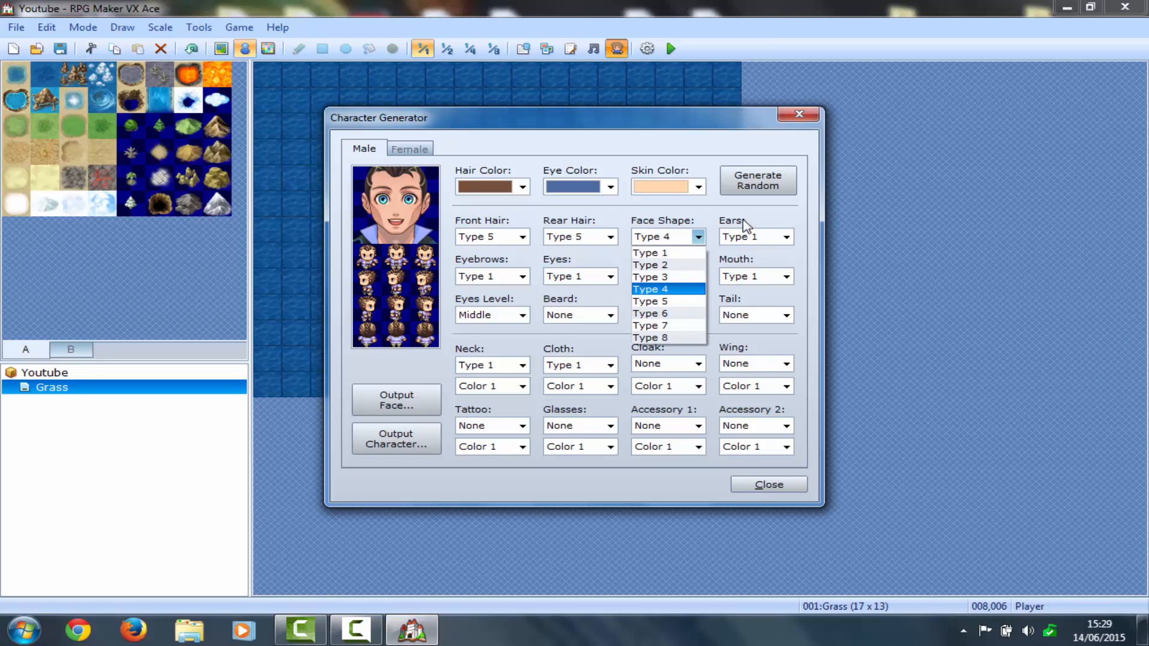
click(750, 239)
click(749, 240)
scroll(751, 252, down, 1)
scroll(751, 251, up, 1)
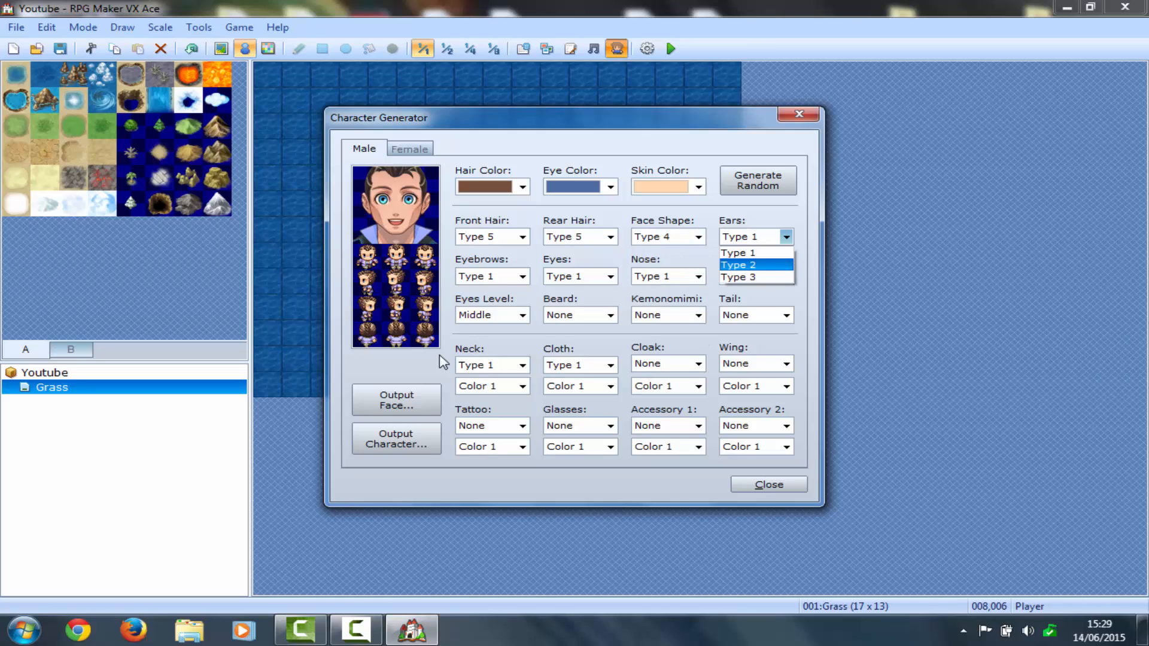
Set the character's eyebrows to Type 5
click(502, 276)
click(503, 277)
scroll(501, 277, down, 4)
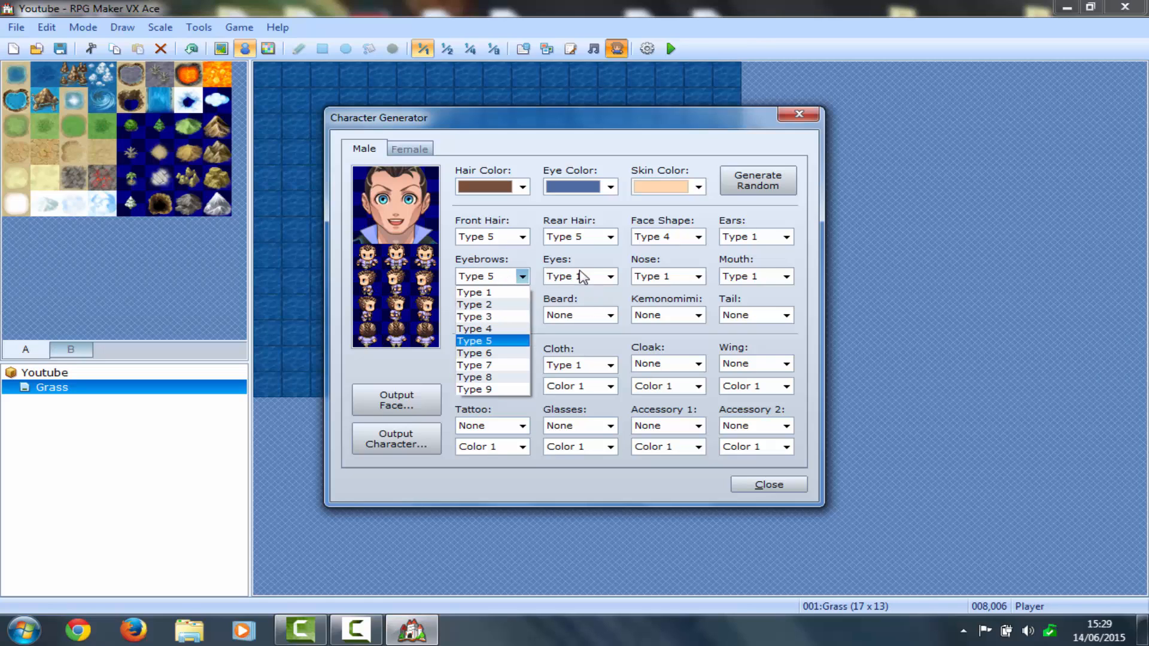
Try out the clothing styles on the character and choose Type 15
click(588, 367)
click(588, 366)
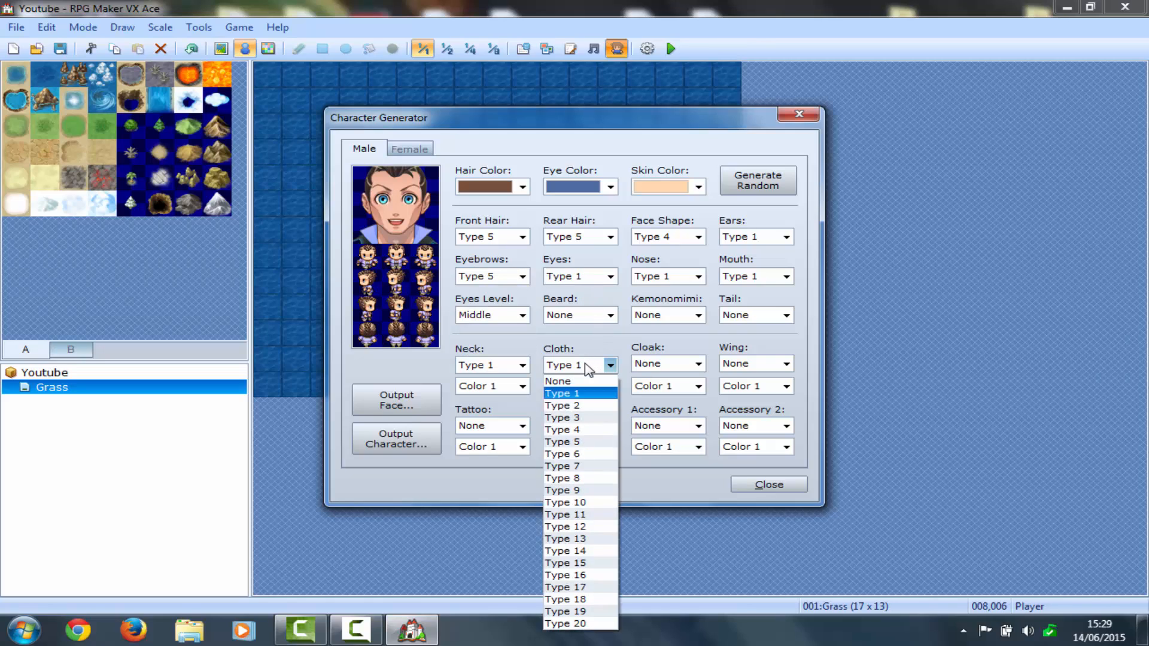
scroll(588, 368, down, 6)
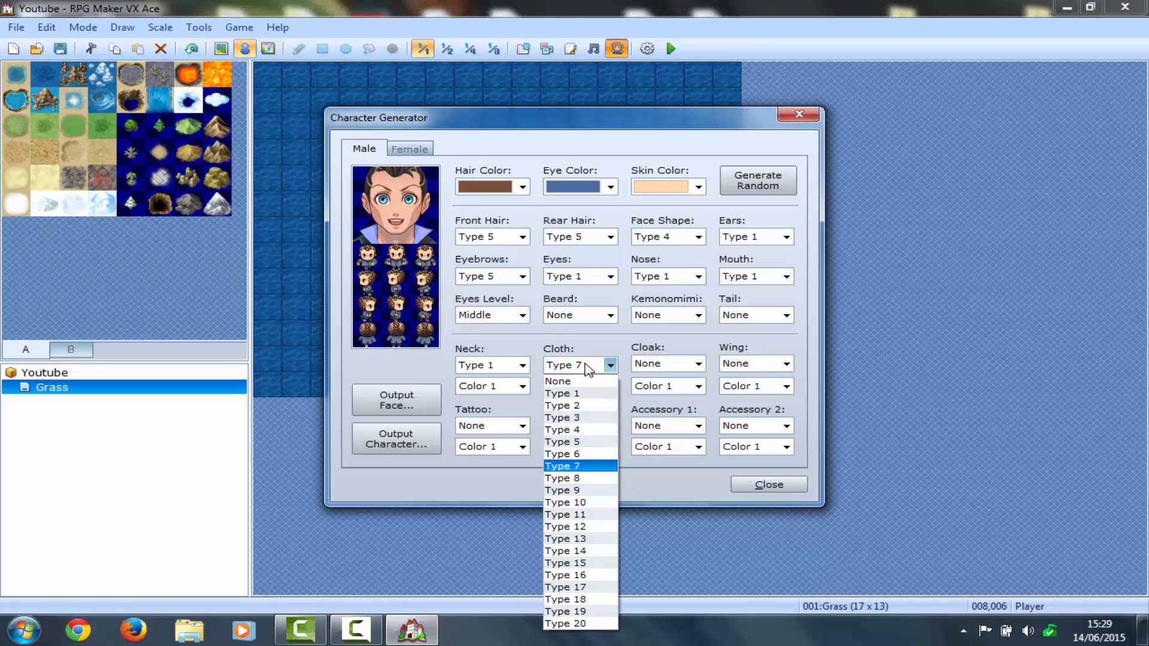
scroll(588, 368, down, 4)
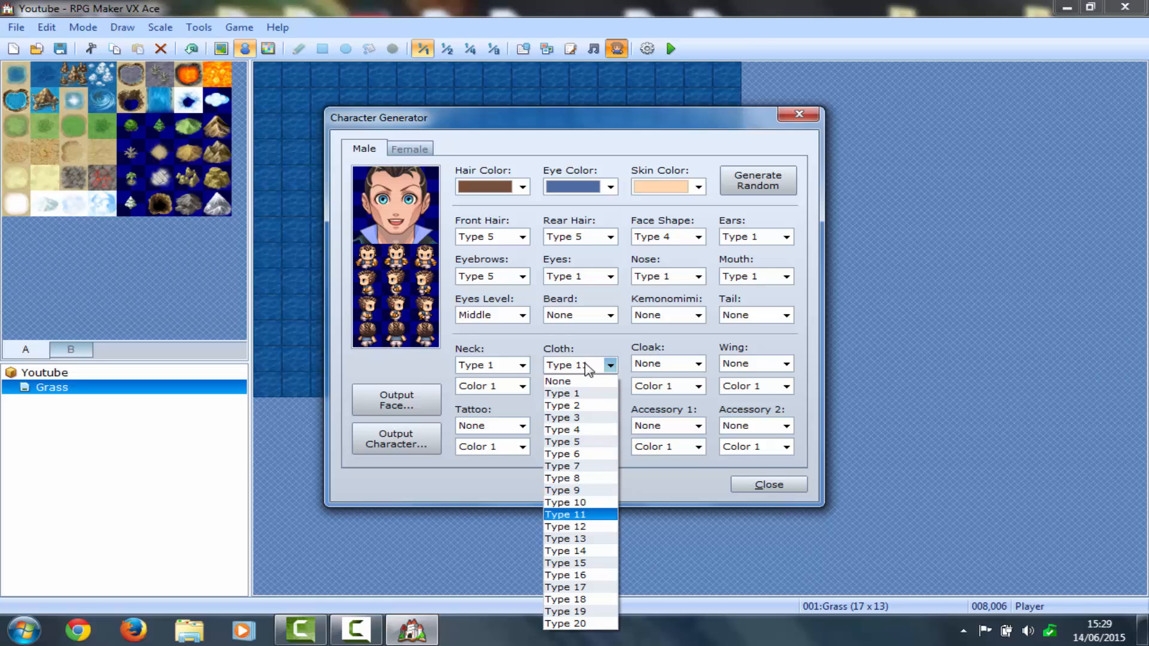
scroll(589, 367, down, 4)
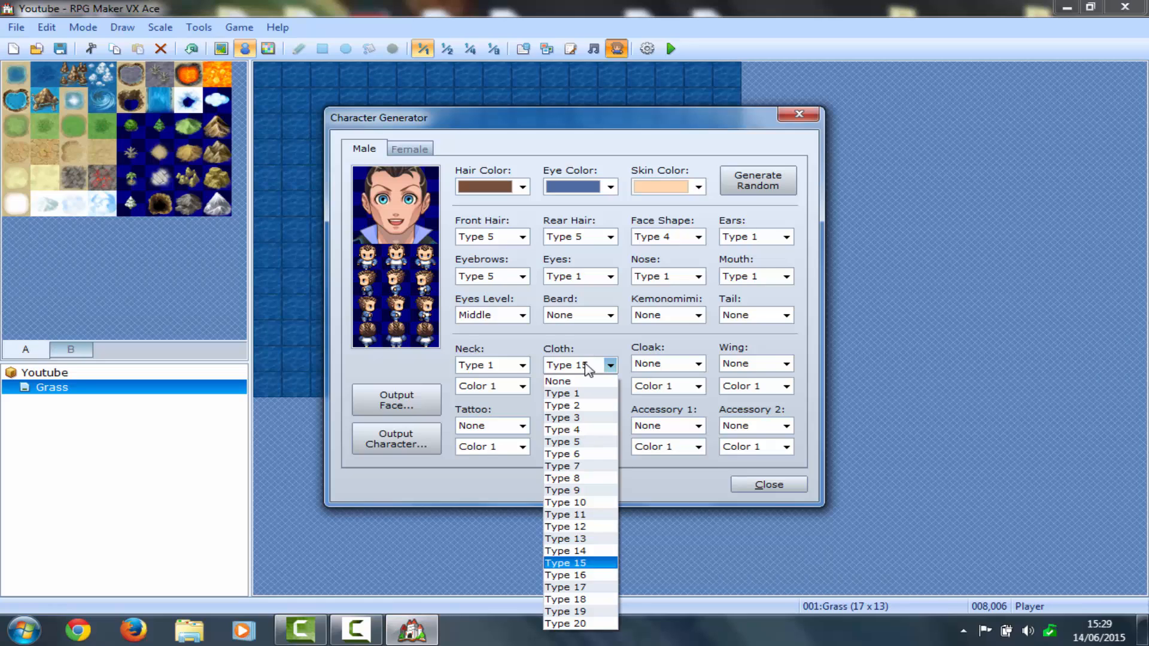
scroll(588, 368, down, 1)
scroll(590, 368, up, 1)
click(589, 367)
Set the color of the character's clothing to Color 6
click(590, 387)
scroll(590, 396, down, 3)
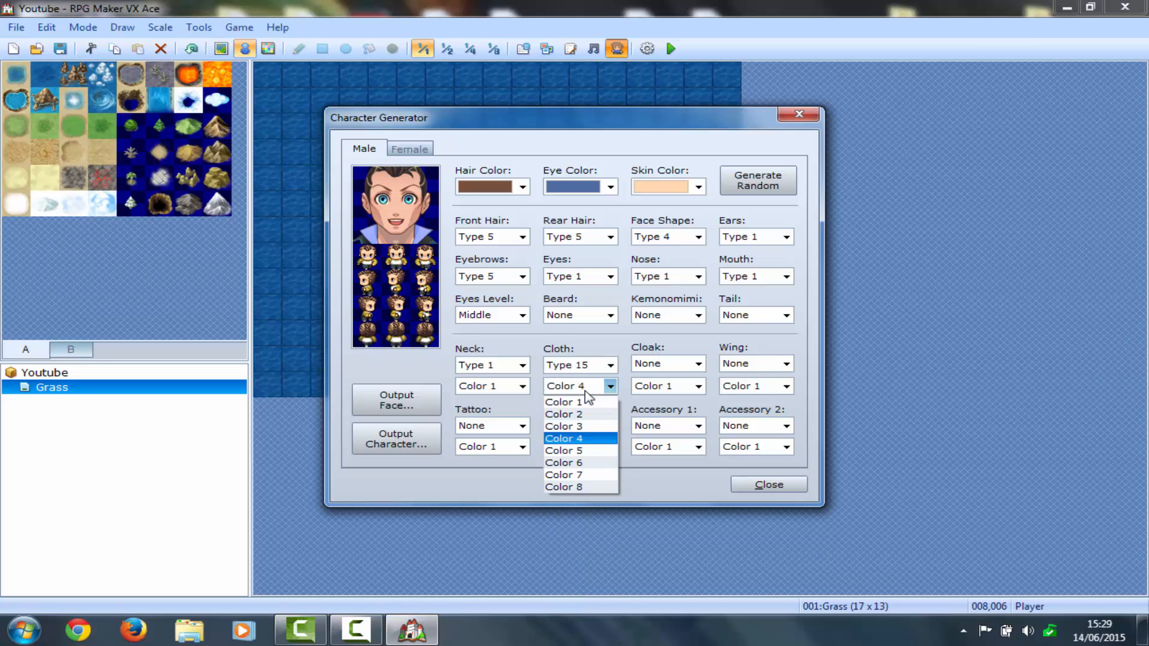
scroll(590, 396, down, 2)
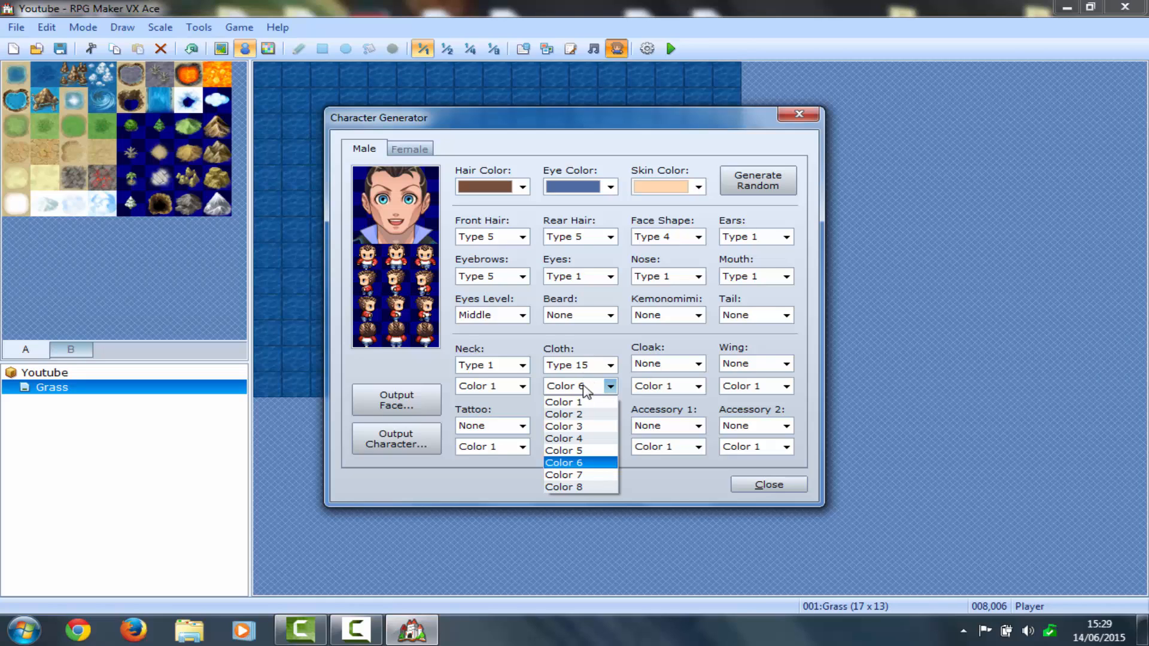
click(589, 389)
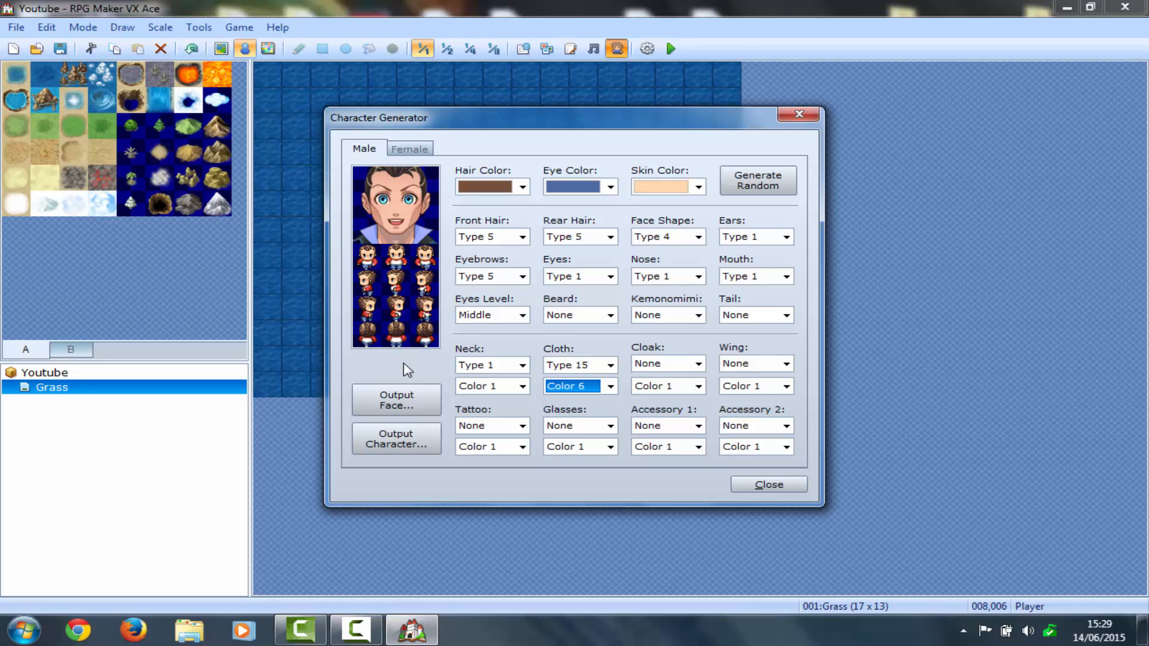
Compare the neck styles on the character and choose Type 2
click(473, 366)
key(Down)
key(Down)
key(Down)
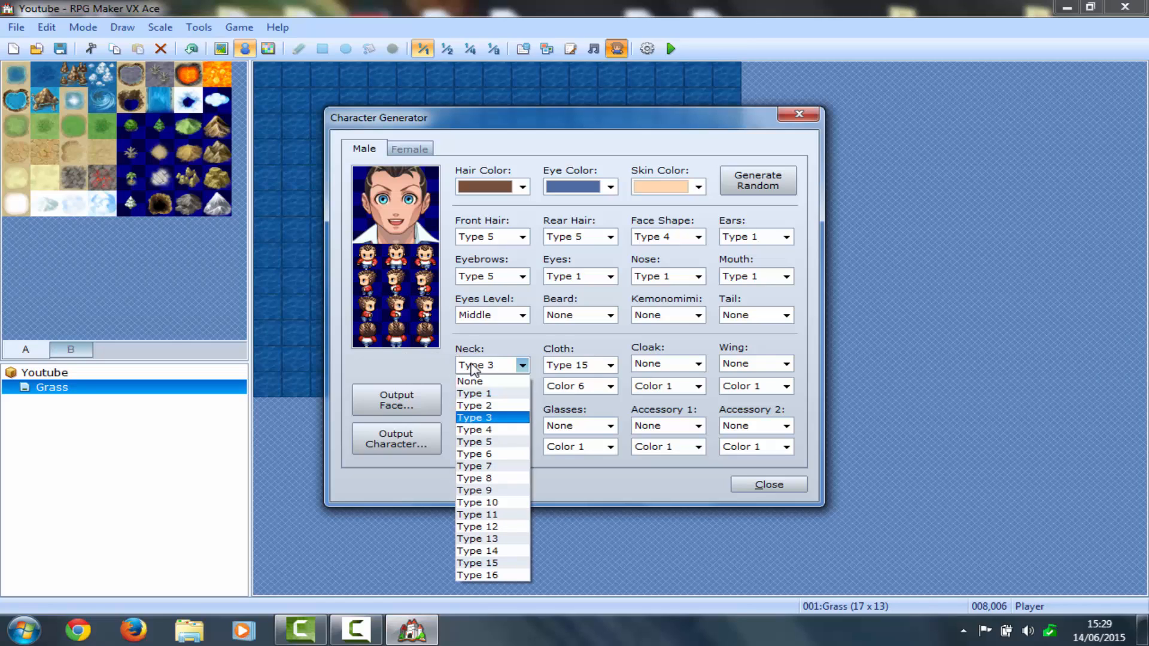
key(Up)
key(Up)
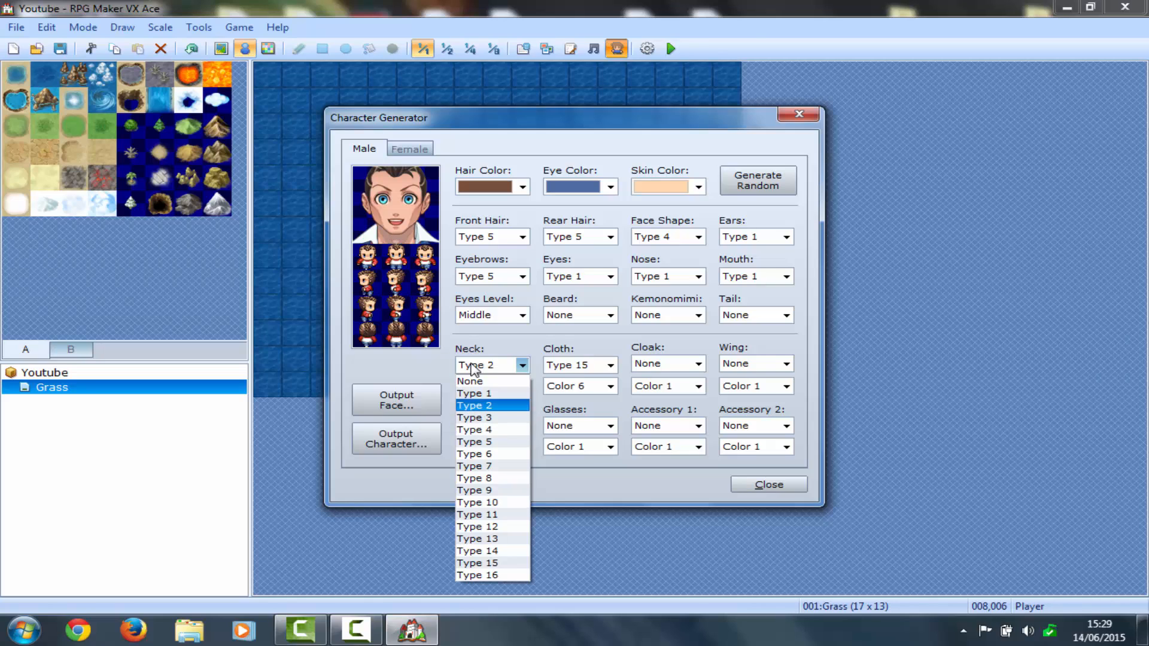
key(Return)
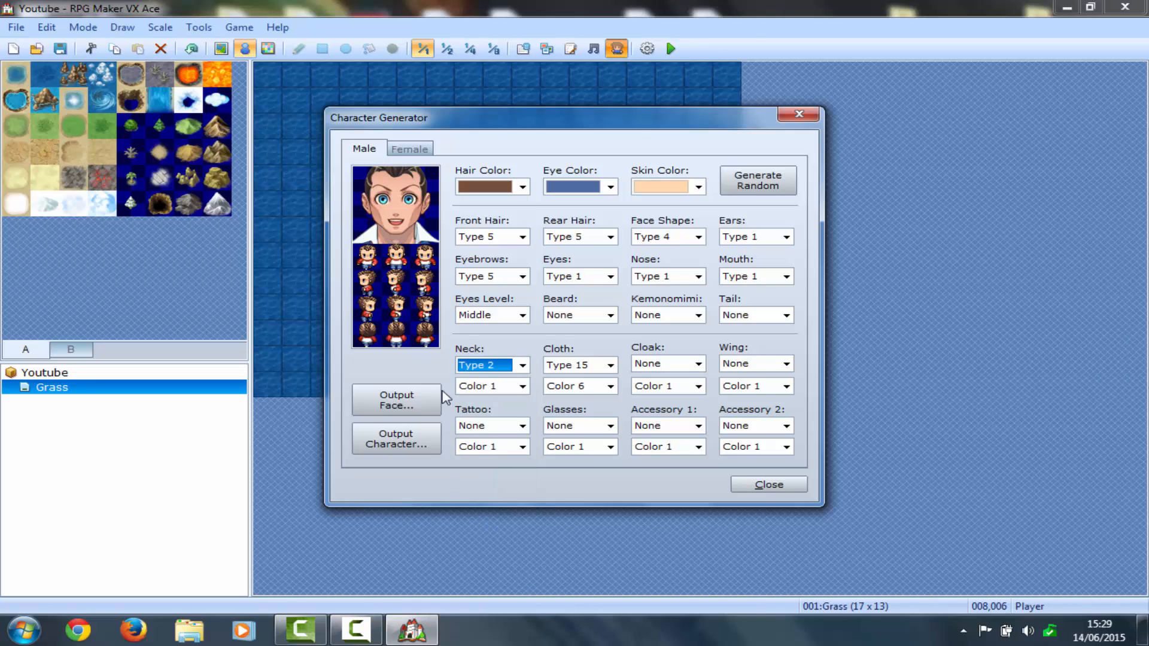
Output the generated face and character graphics as PNG files, both named Sam, and close the Character Generator
click(397, 410)
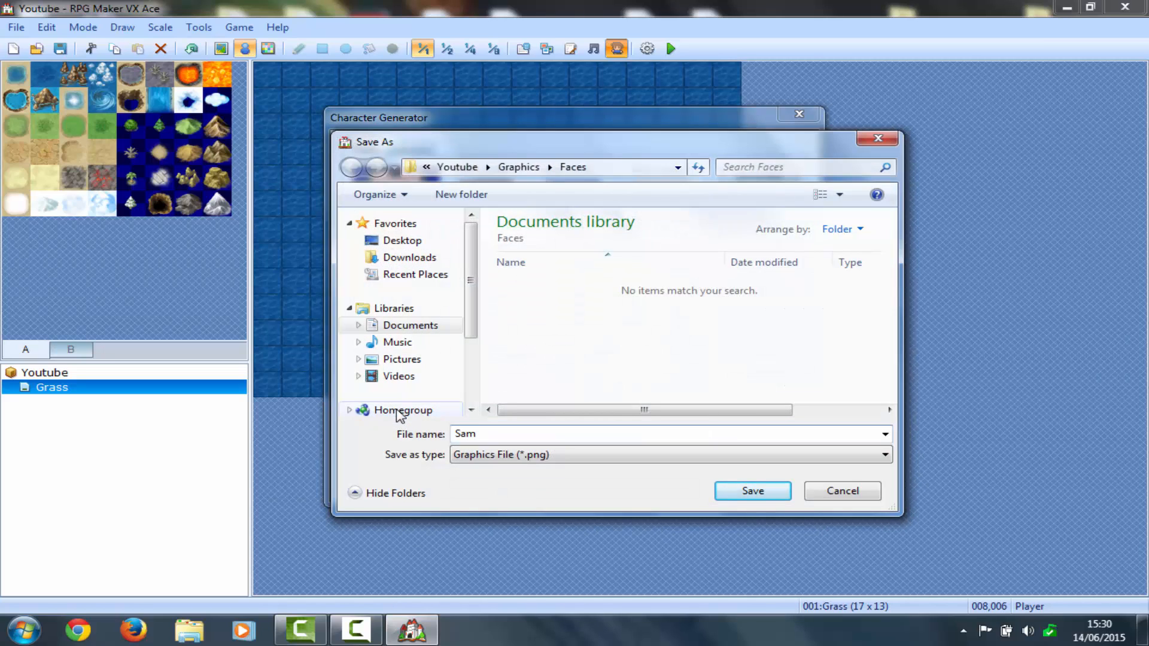
key(Return)
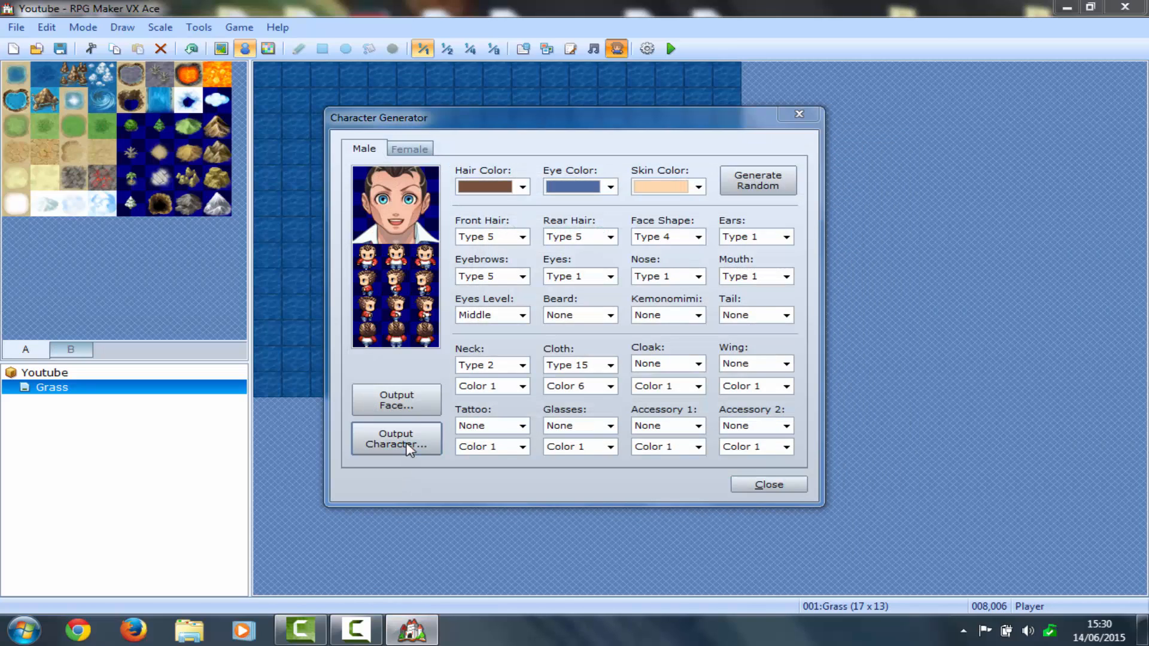
click(409, 449)
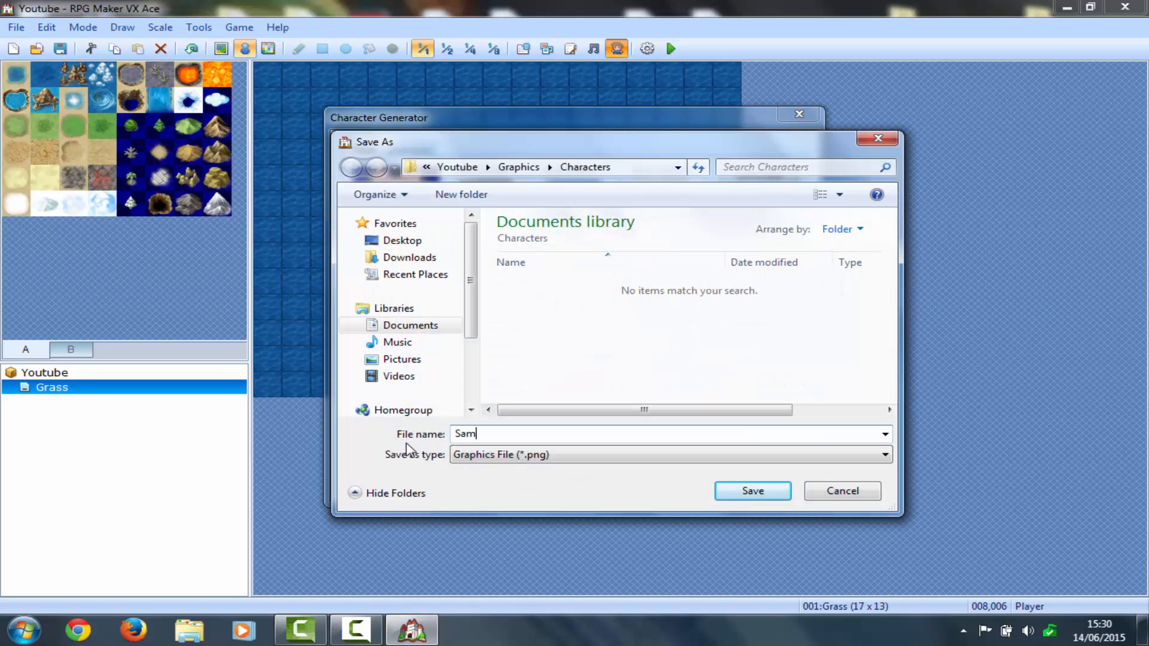
text(Sam)
key(Return)
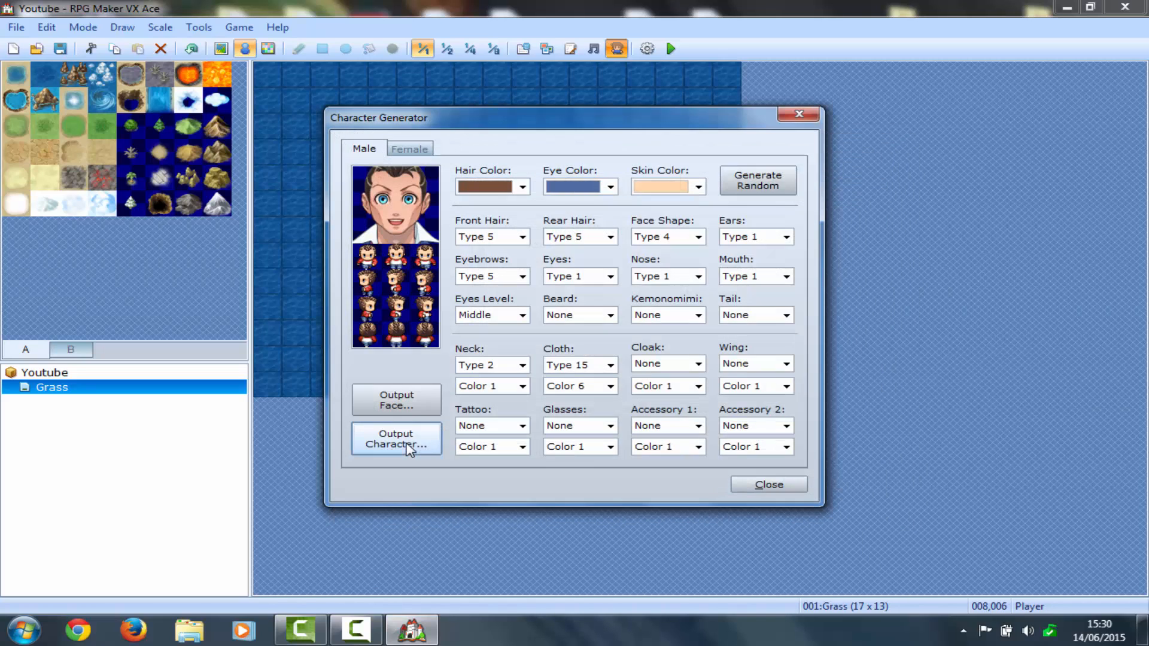
click(777, 485)
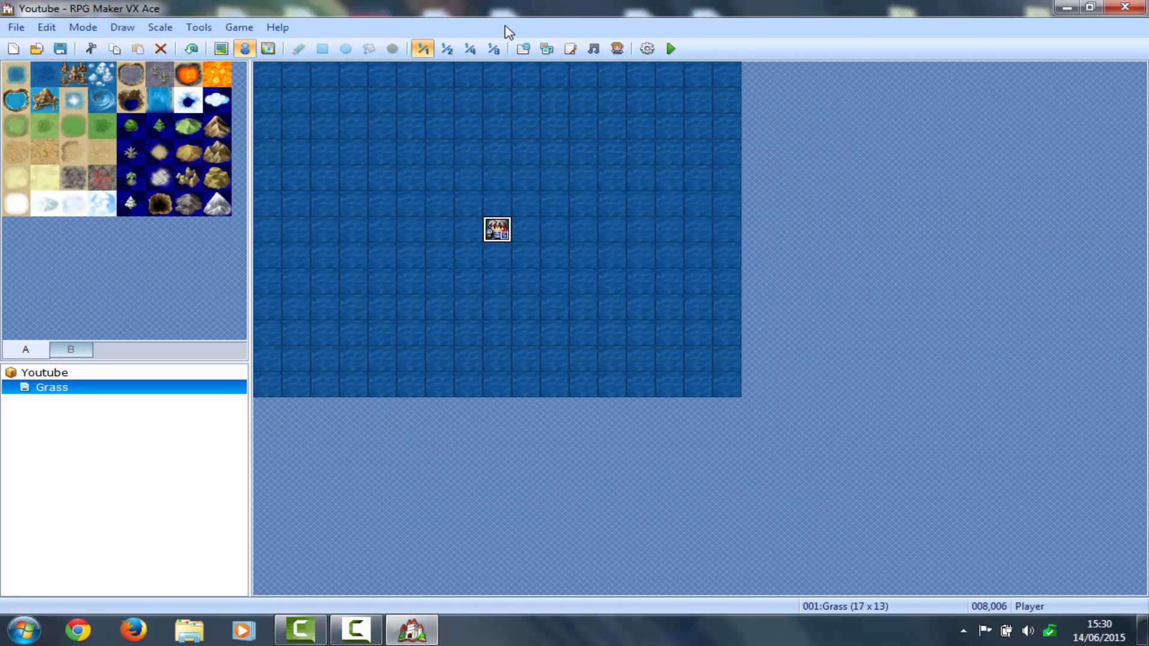
Open the database, rename the first actor to Sam and clear the actor's nickname
click(522, 48)
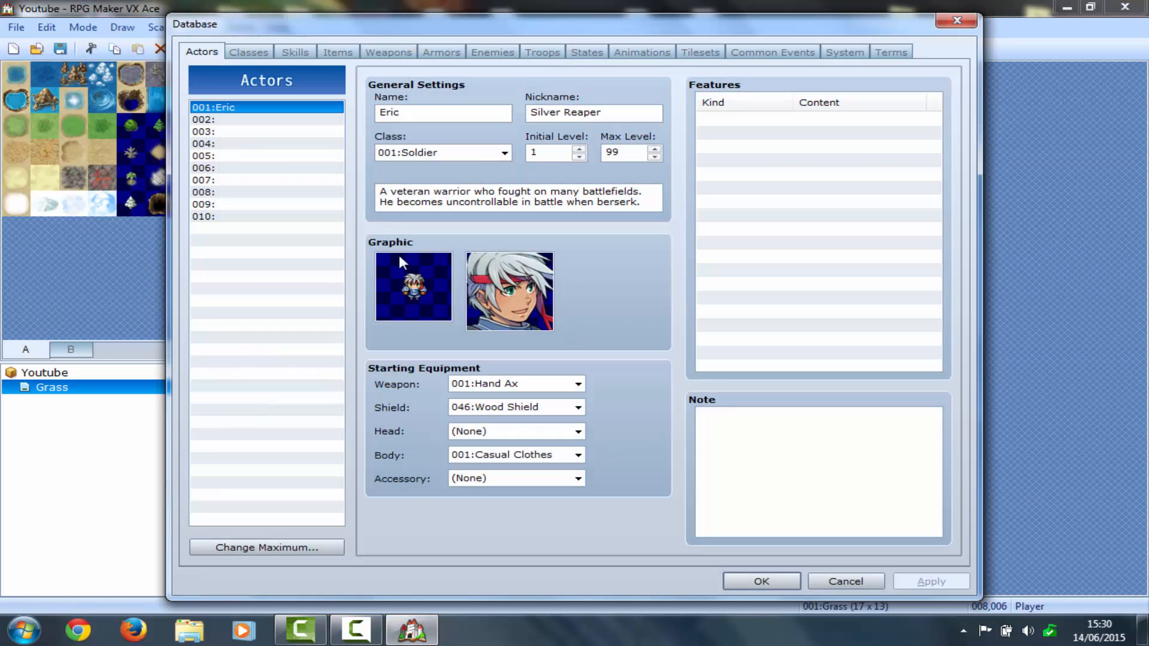
double_click(405, 113)
text(Sam)
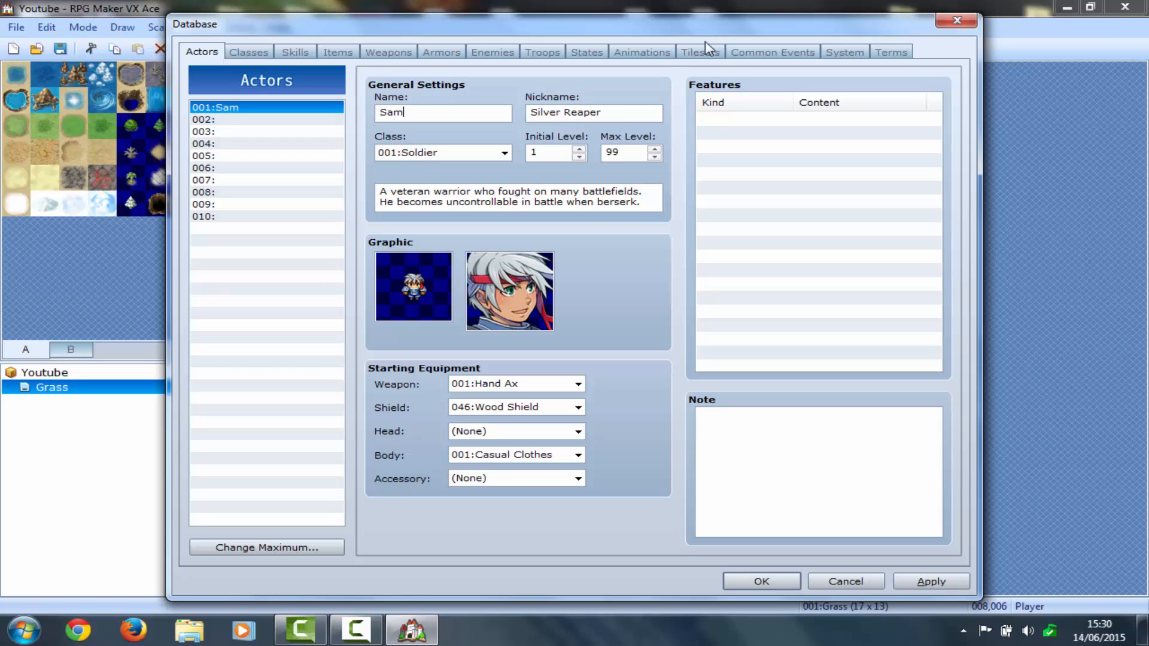
double_click(604, 112)
key(BackSpace)
Keep the Soldier class and replace the actor's description with "Sam is a person"
click(462, 157)
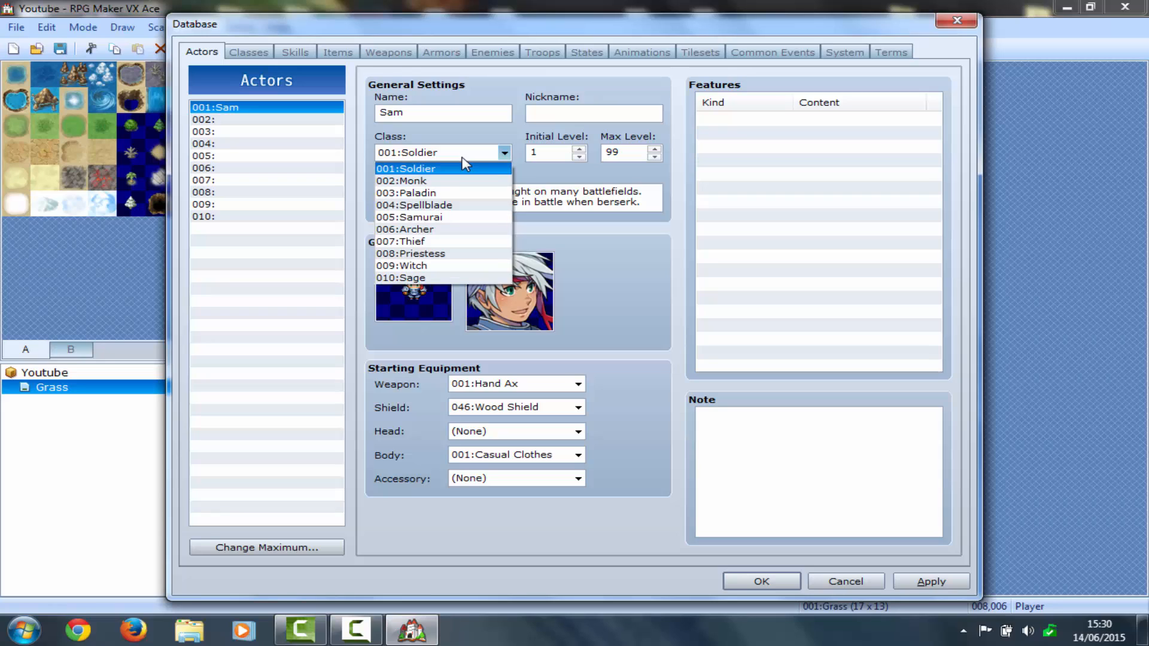
click(462, 158)
click(506, 191)
key(ctrl+a)
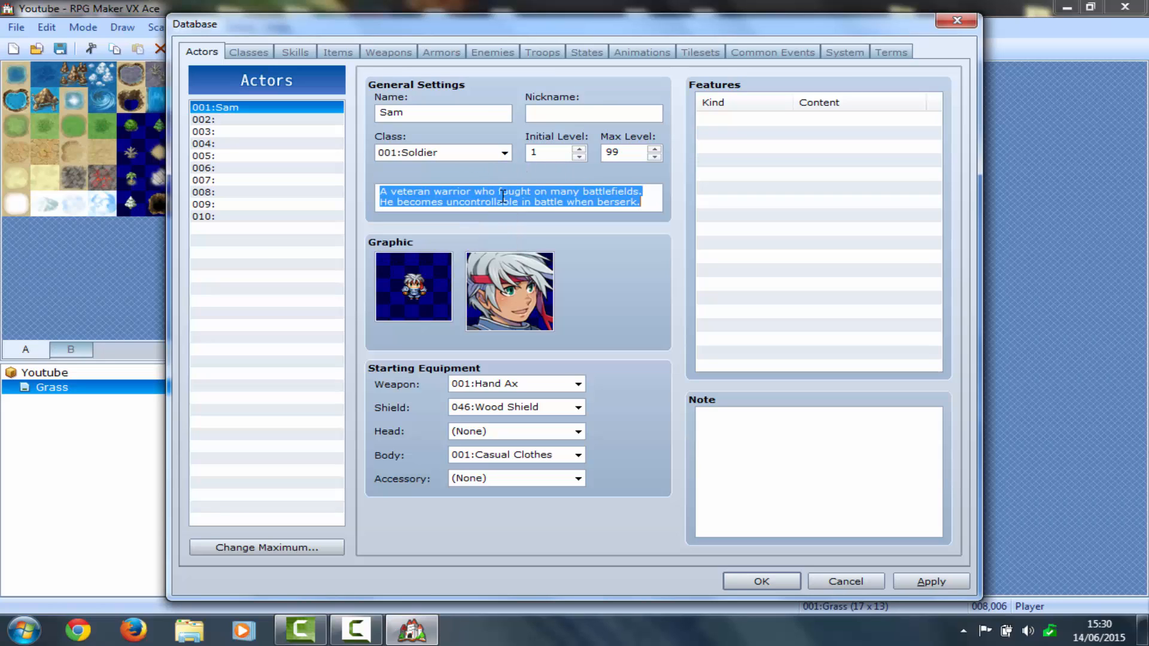
text(Sam i)
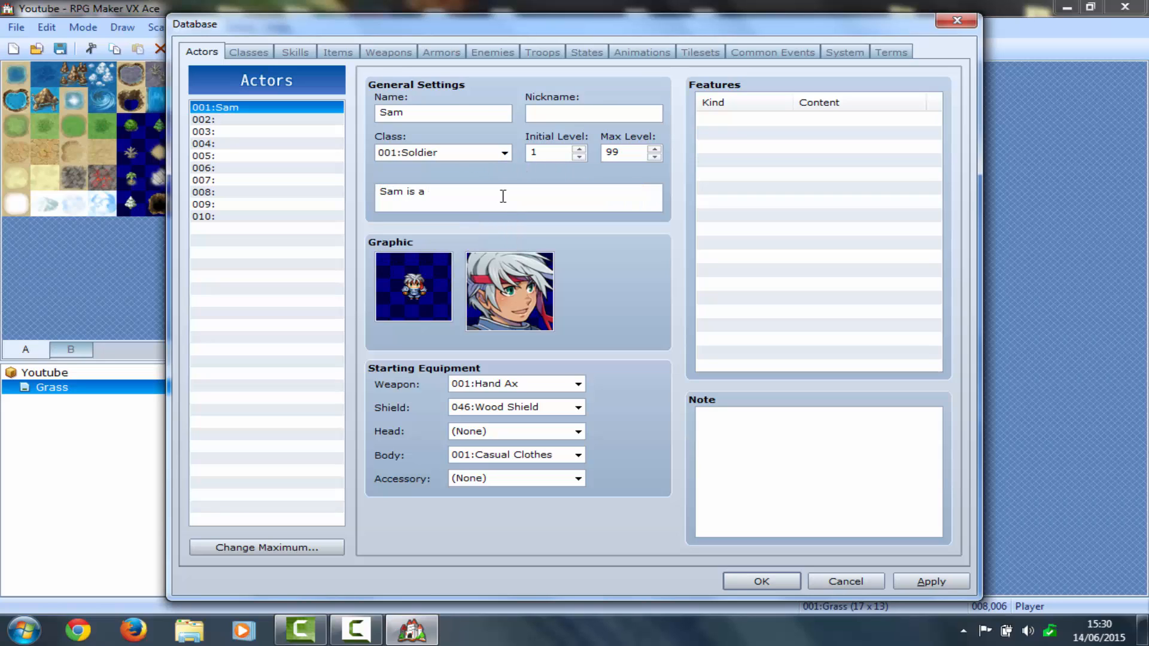
text(s a person)
Set the actor's character graphic to the generated Sam sprite
click(416, 270)
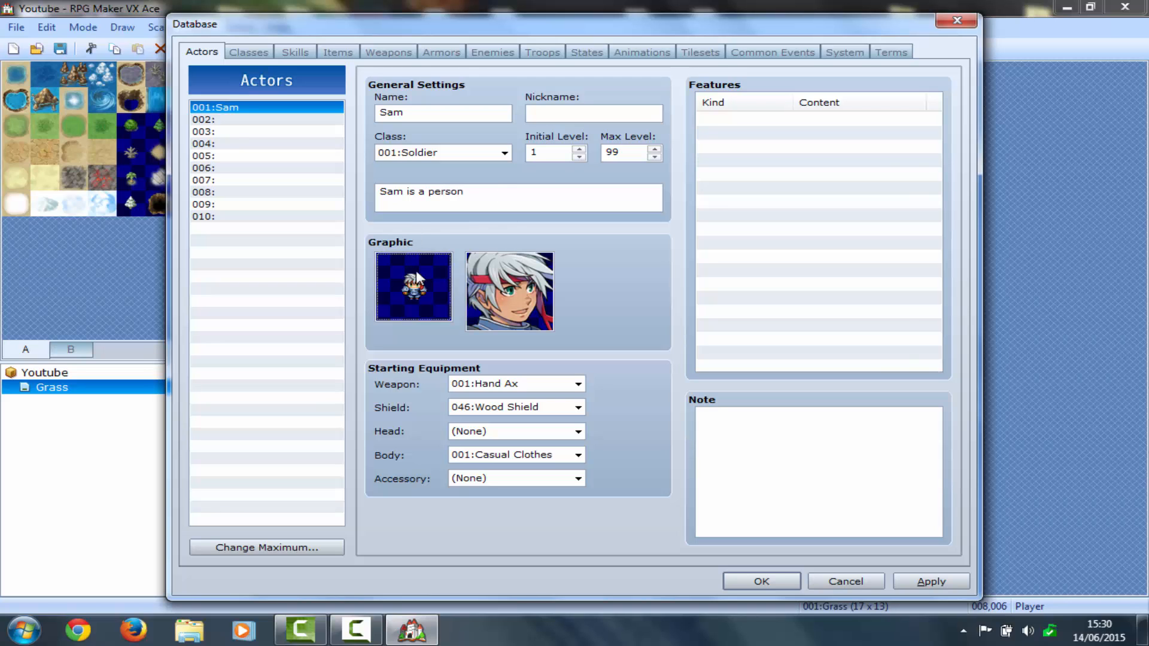
double_click(416, 271)
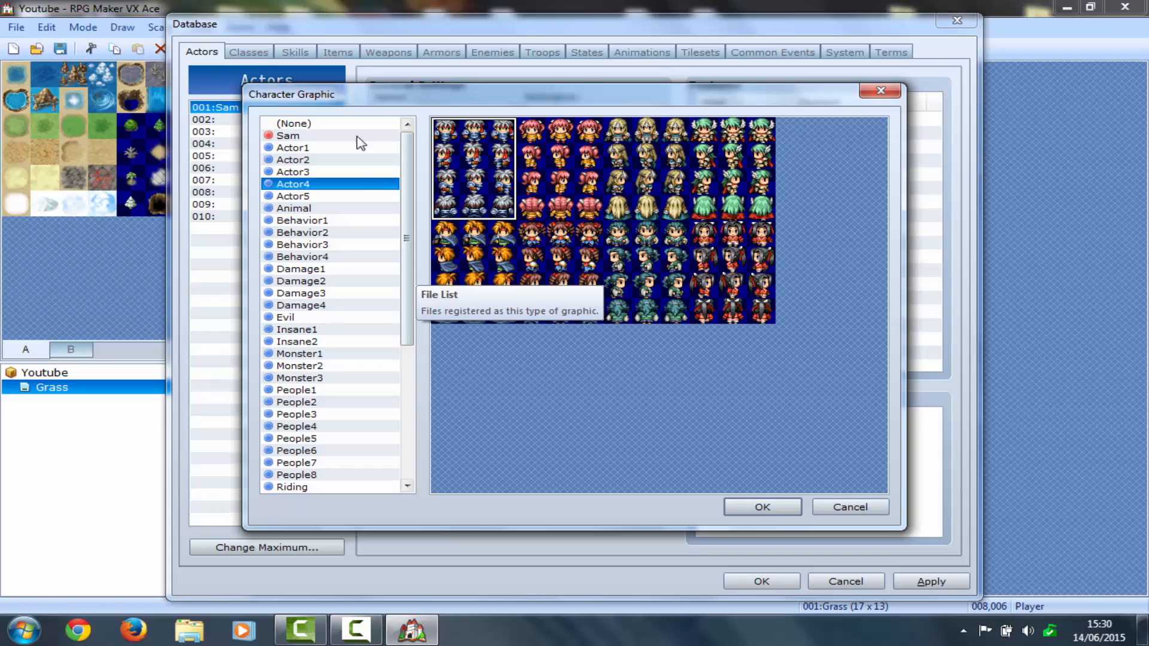
click(350, 137)
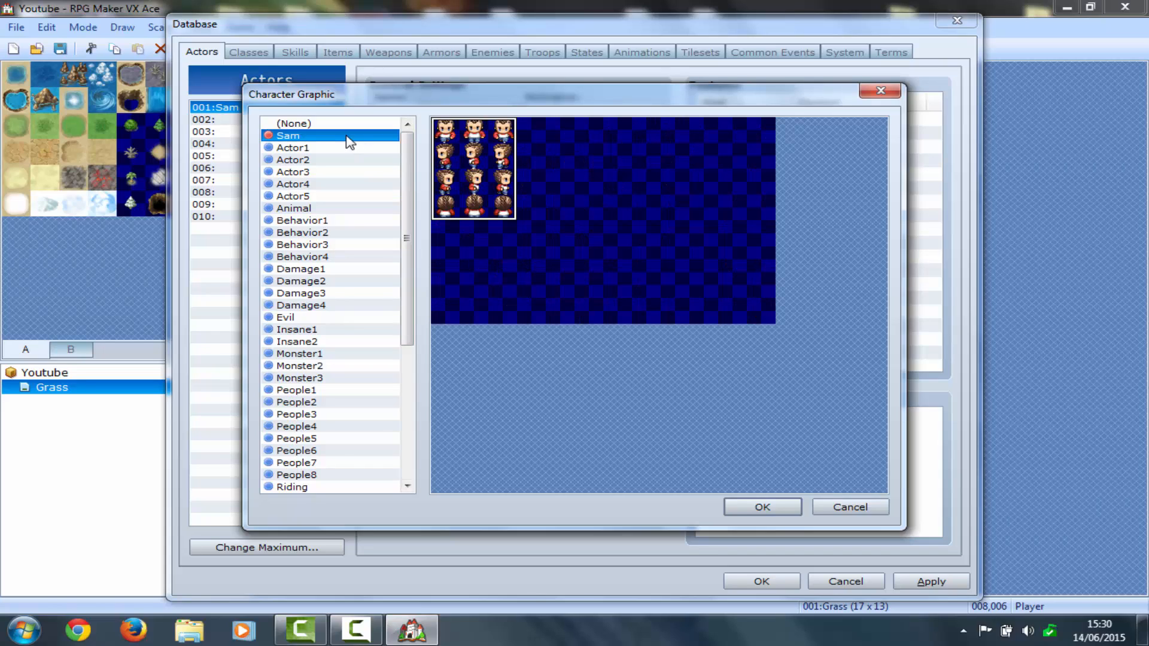
double_click(481, 156)
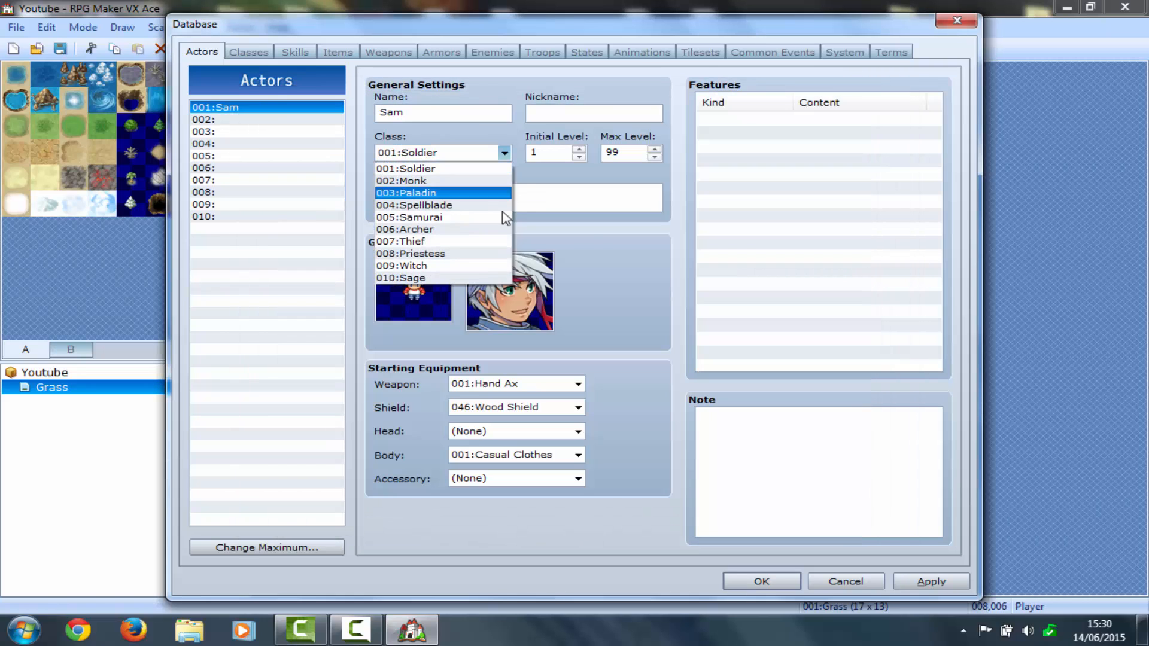
click(593, 239)
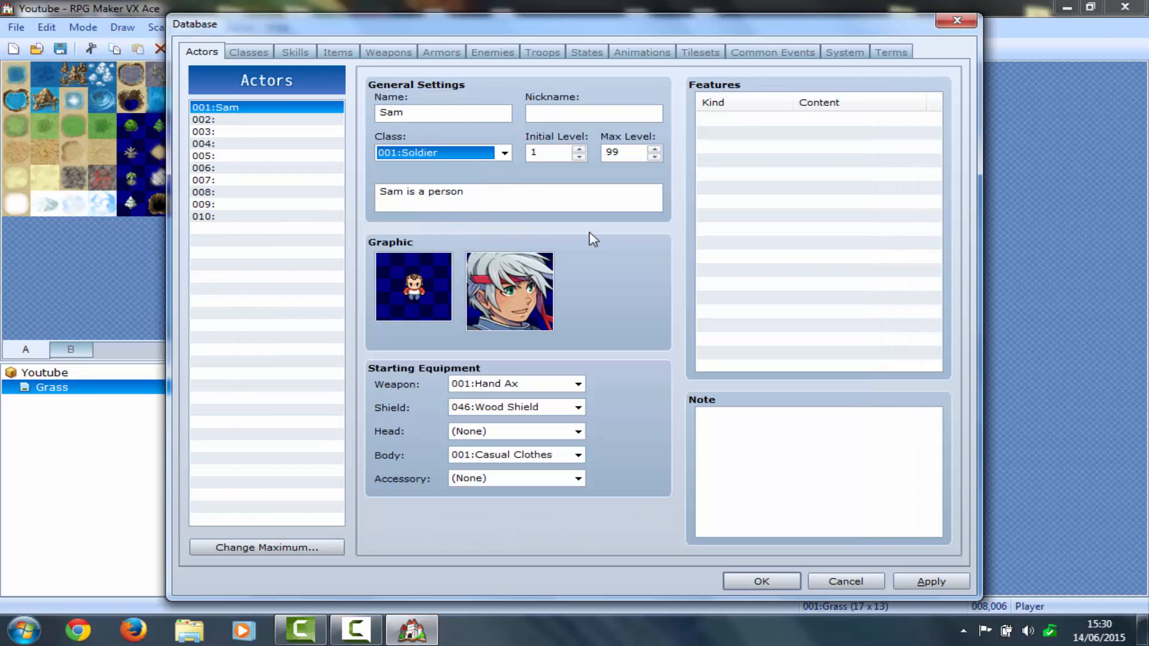
Set the actor's face graphic to the generated Sam face and keep Hand Ax as the starting weapon
double_click(495, 312)
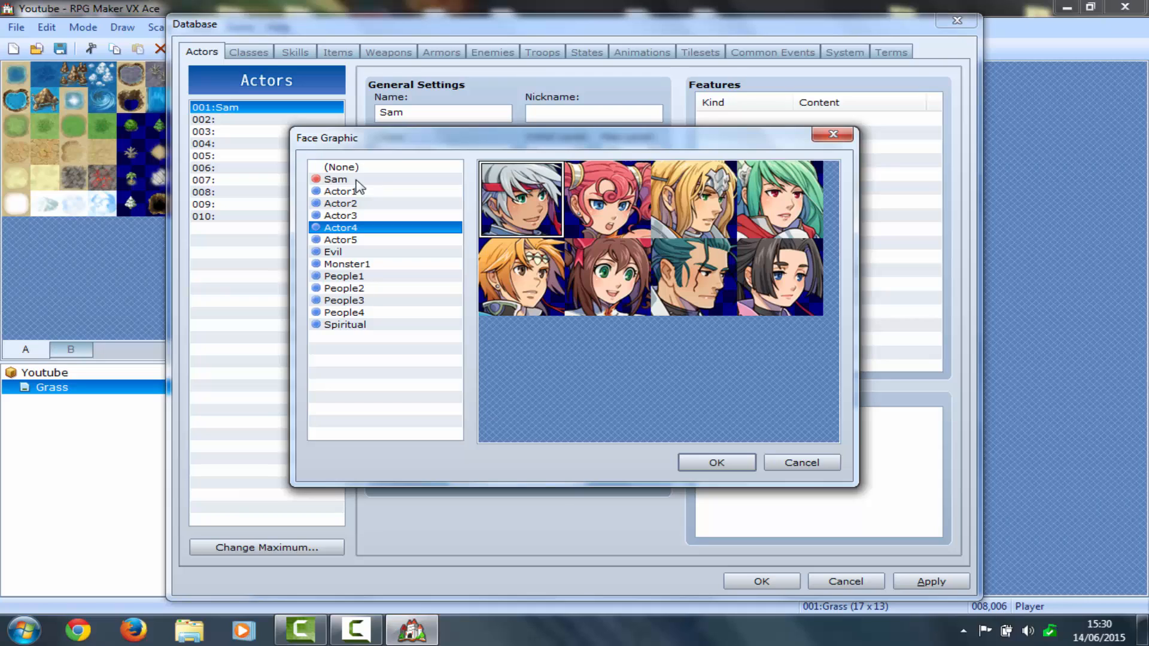
click(336, 180)
double_click(521, 198)
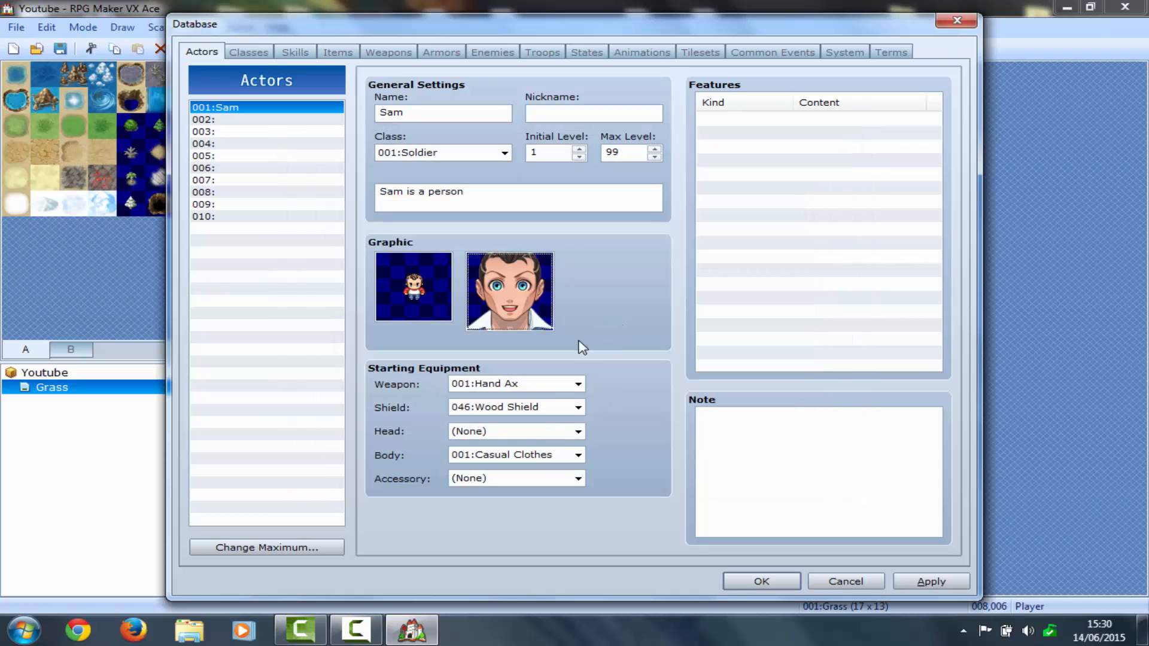
click(578, 383)
click(549, 390)
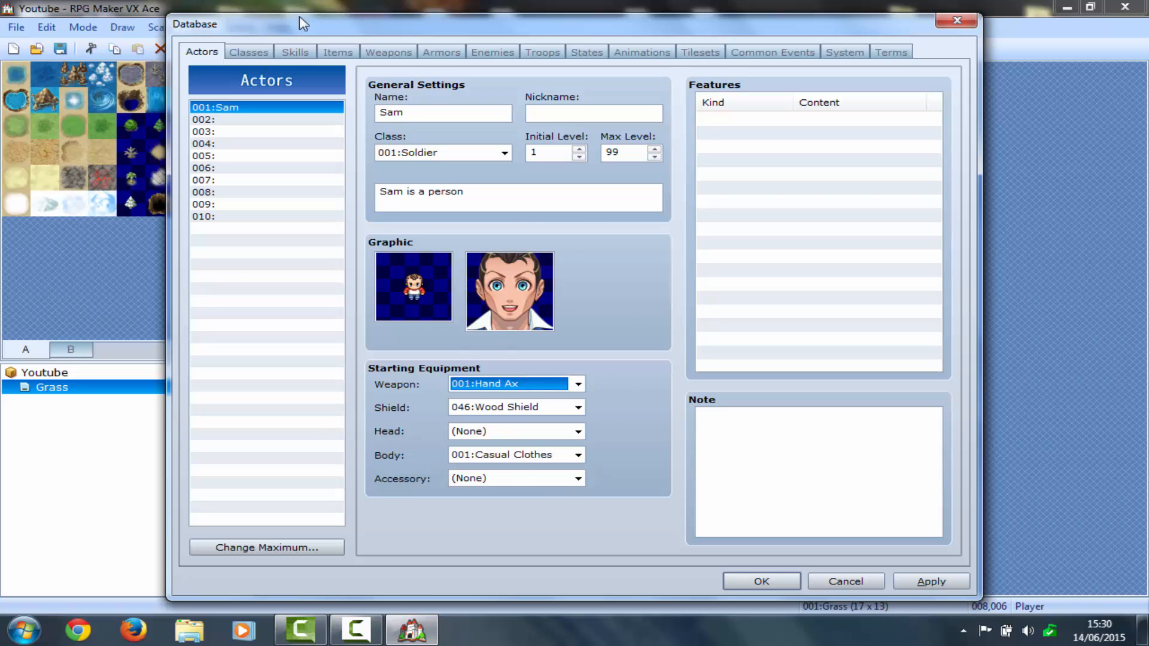
Cut the class list down to a maximum of 1 and expand it to 5 to get four blank classes
click(248, 52)
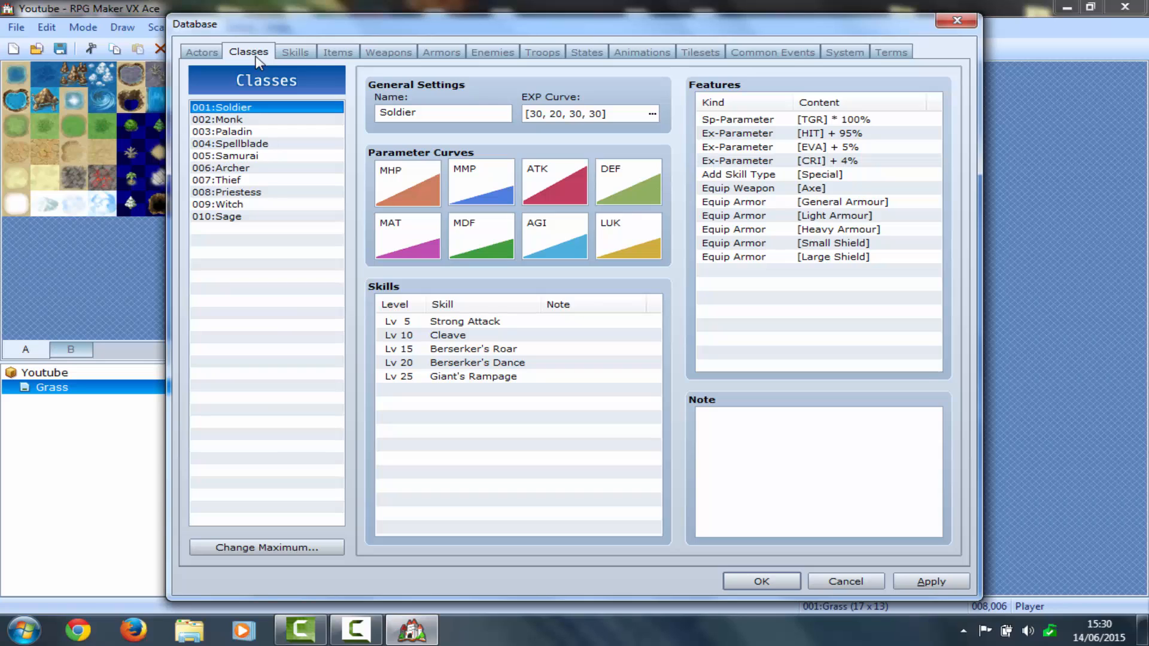
click(277, 548)
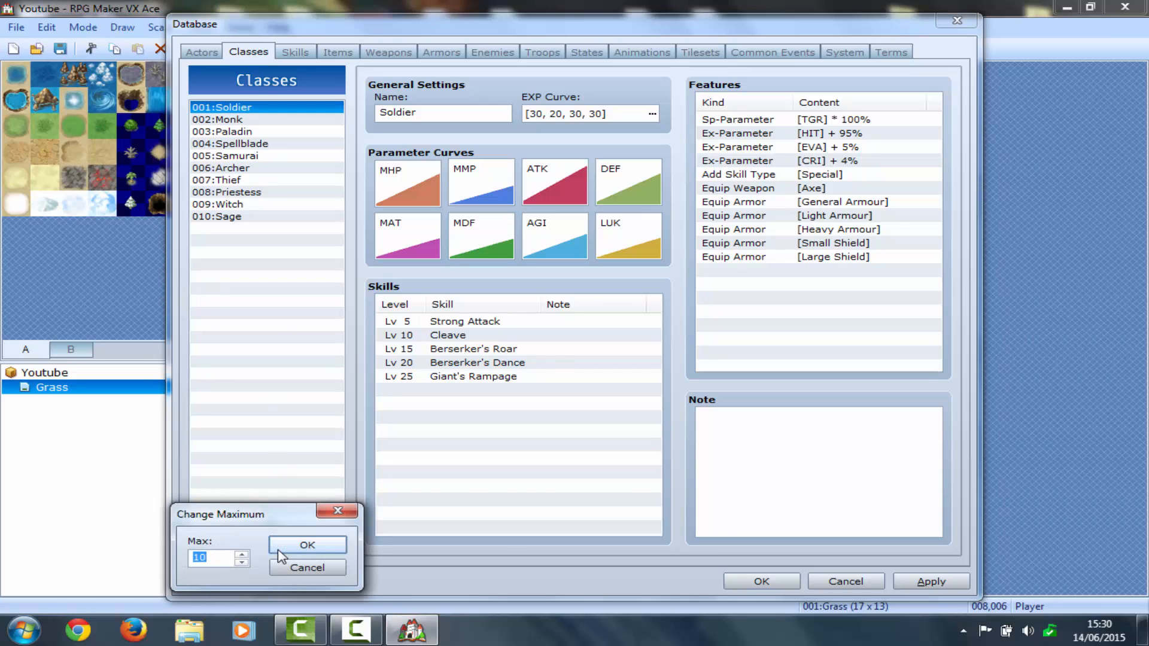
text(1)
click(277, 548)
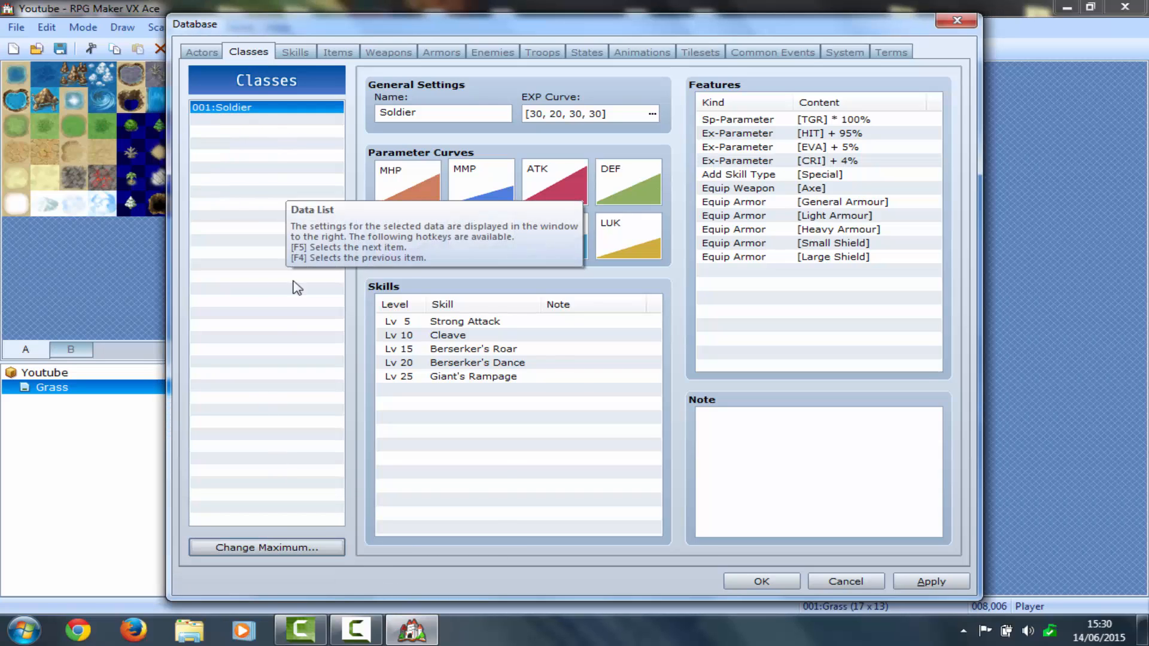
click(258, 547)
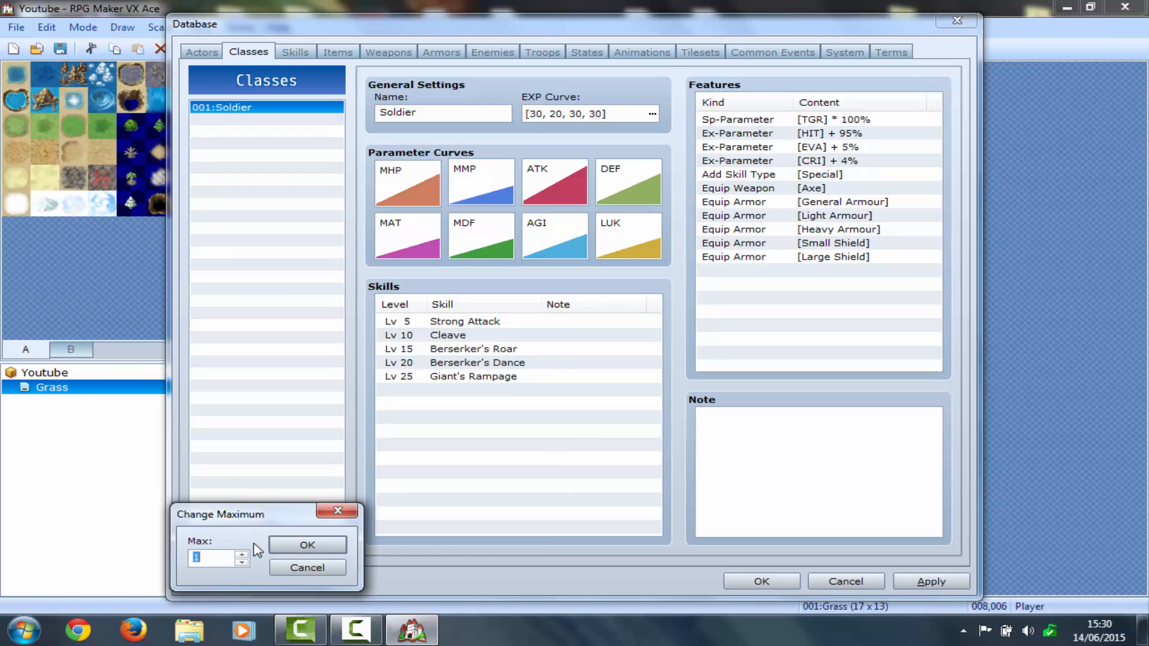
text(5)
click(303, 544)
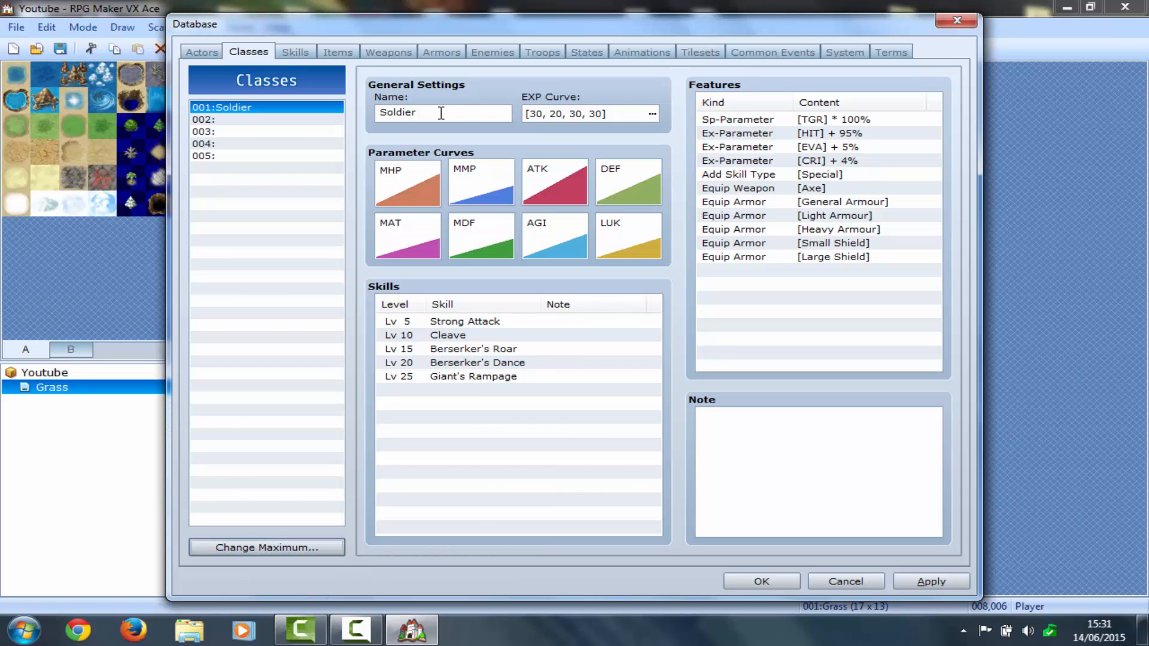
Rename the first class to Brick and name the second class Stealth
double_click(448, 108)
key(BackSpace)
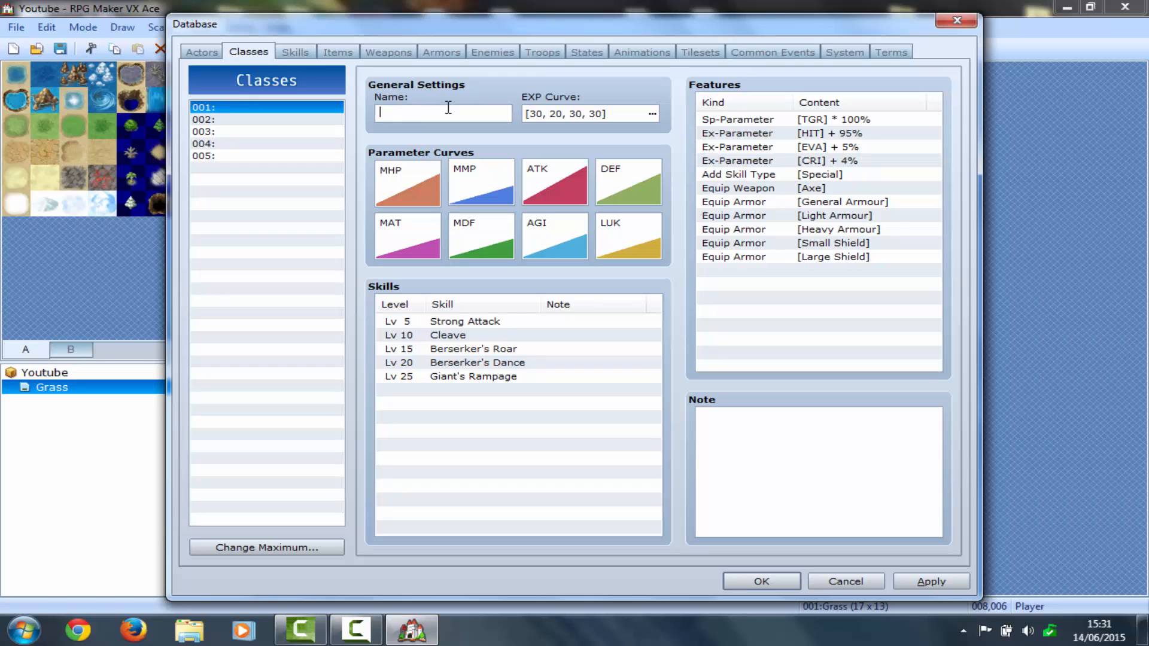
text(Brick)
click(316, 120)
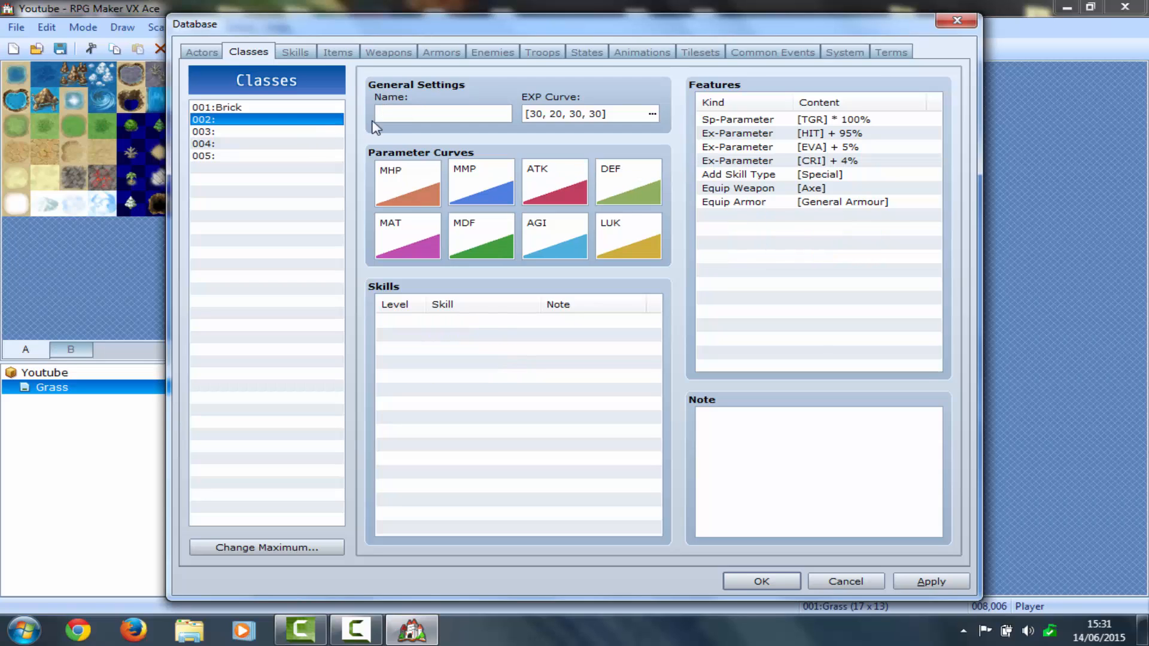
click(389, 115)
text(Stealth)
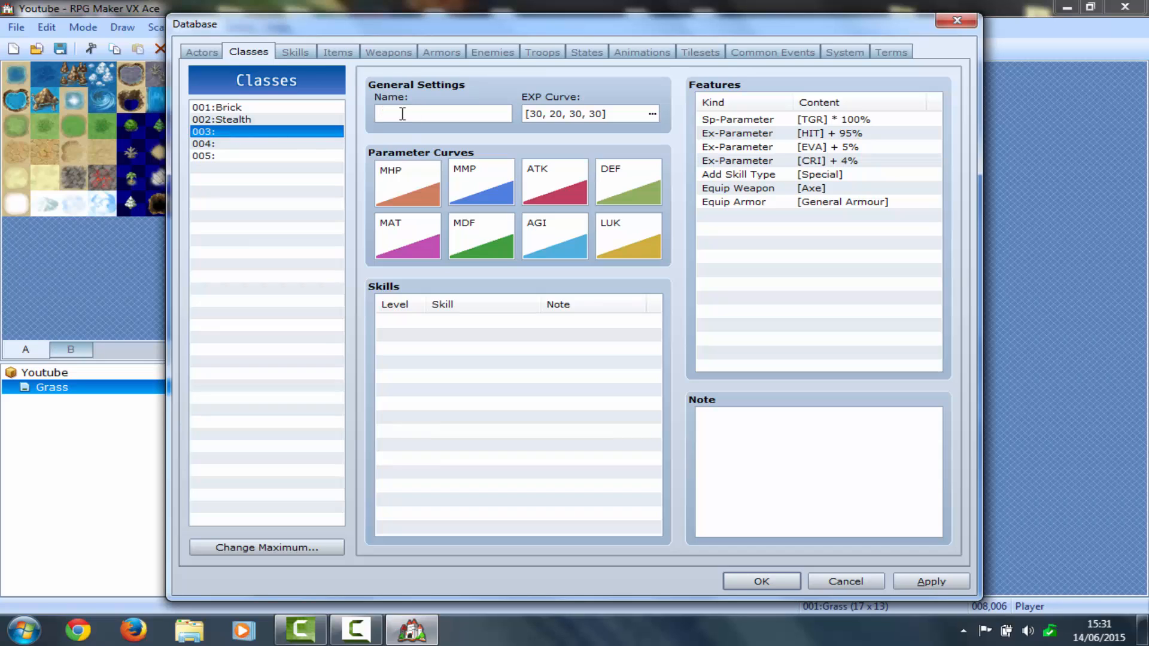
Name the third class Agillity
click(402, 114)
key(BackSpace)
key(BackSpace)
key(BackSpace)
text(asd)
key(BackSpace)
key(BackSpace)
key(BackSpace)
text(Agillity)
click(273, 144)
click(391, 112)
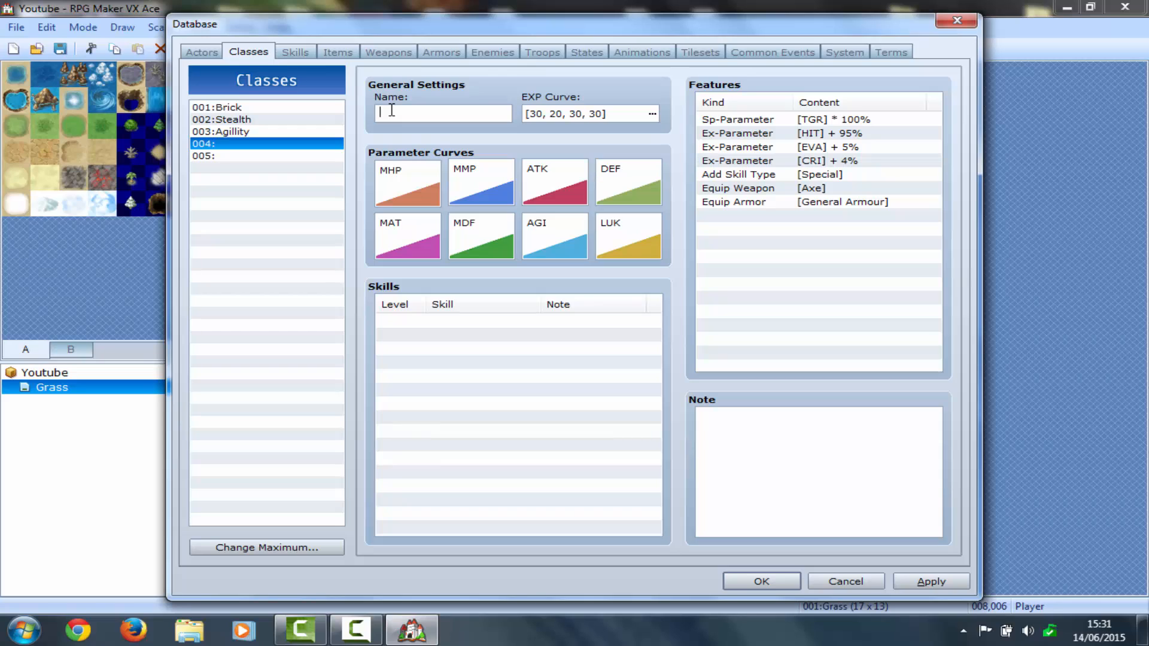
text(Ghost)
key(BackSpace)
key(BackSpace)
key(BackSpace)
key(BackSpace)
key(BackSpace)
For the Brick class, apply Quick Setting A to the ATK curve and set its level 1 value to 11
click(225, 110)
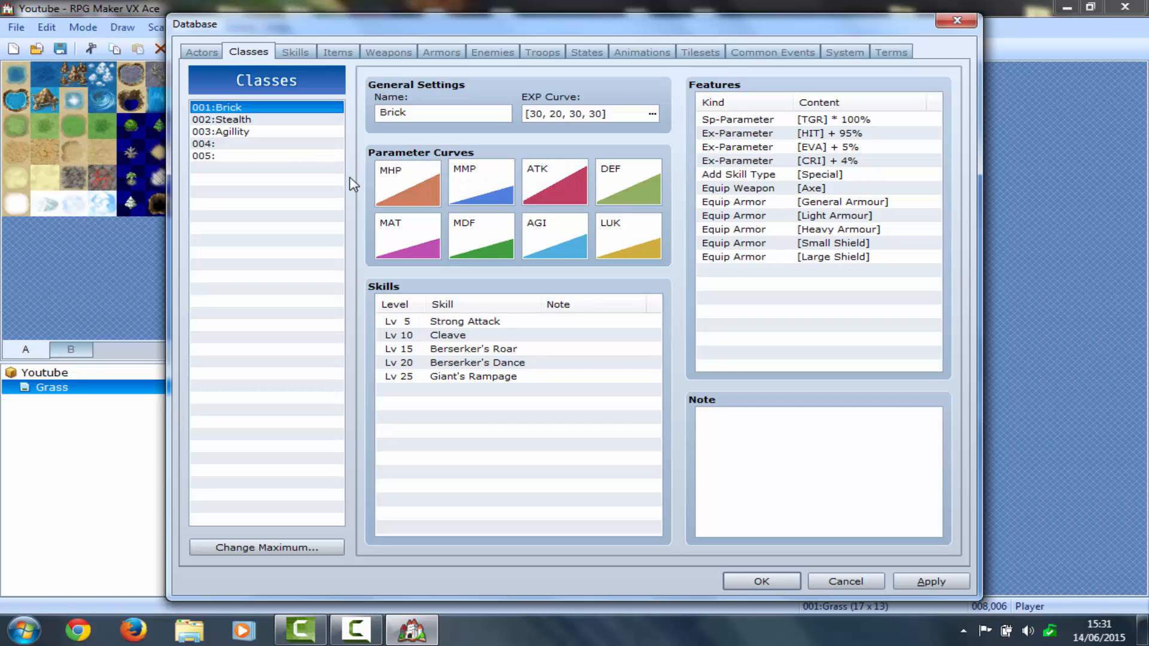
click(392, 182)
mouse_move(537, 178)
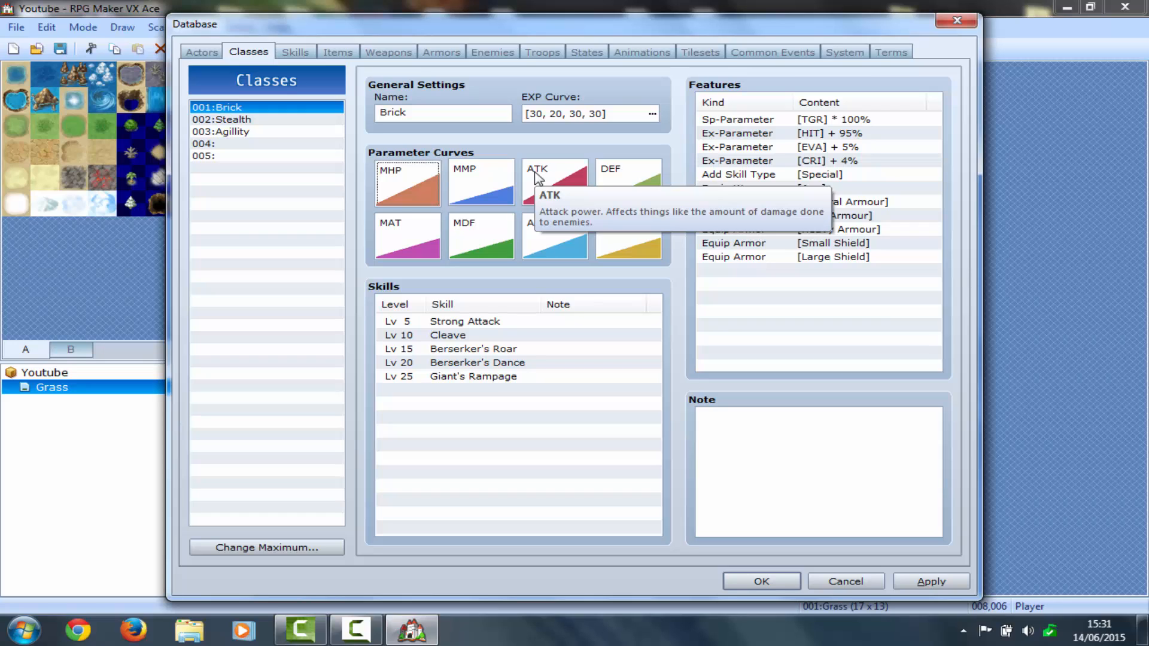
click(537, 178)
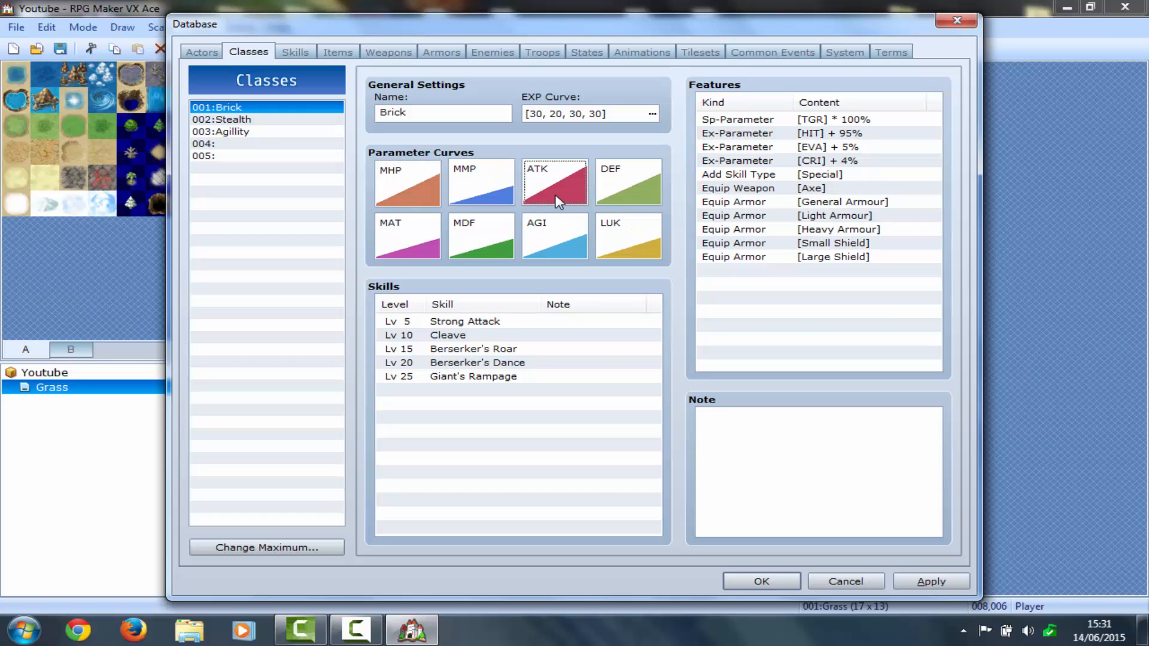
double_click(556, 201)
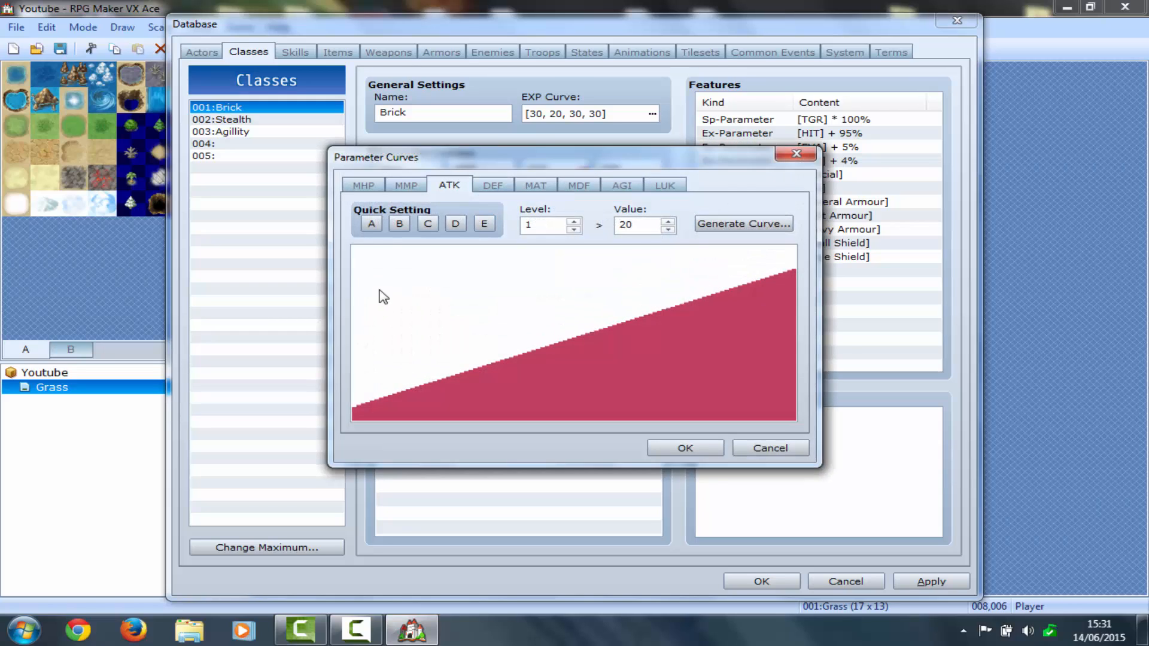
click(372, 224)
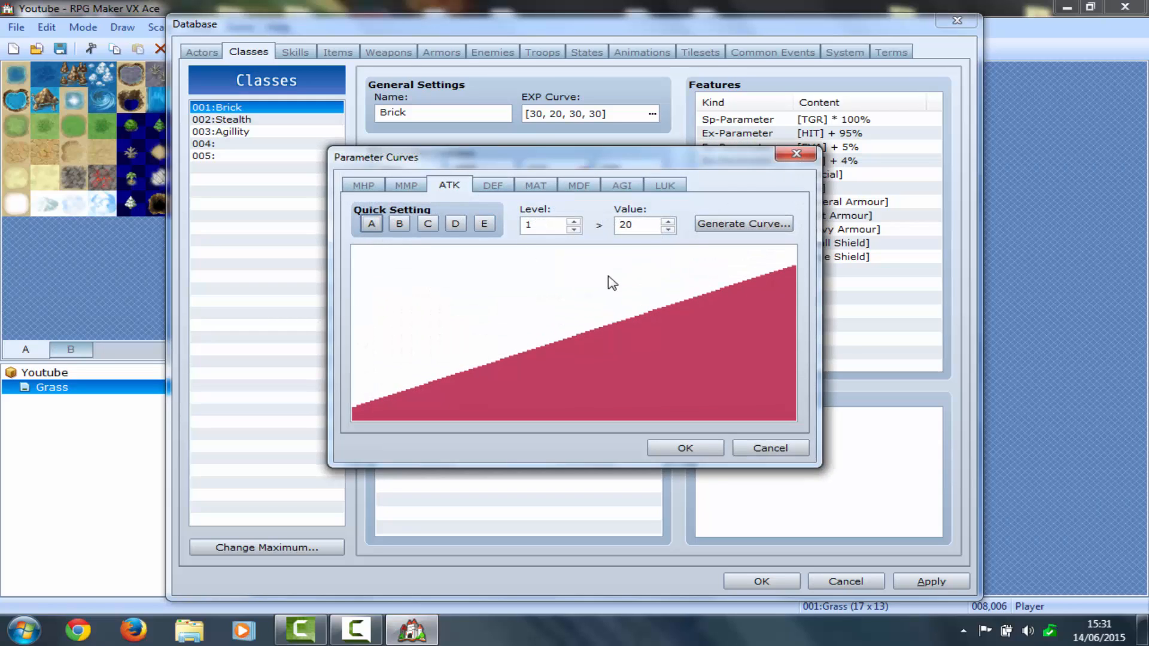
click(668, 230)
click(667, 230)
click(668, 230)
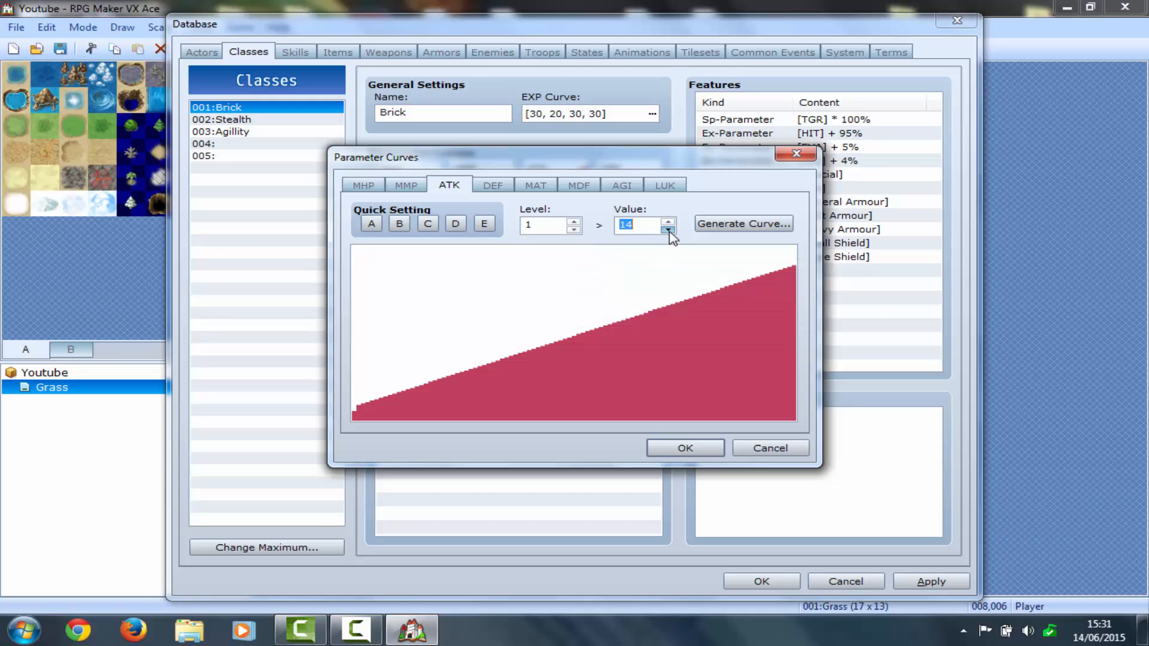
click(668, 230)
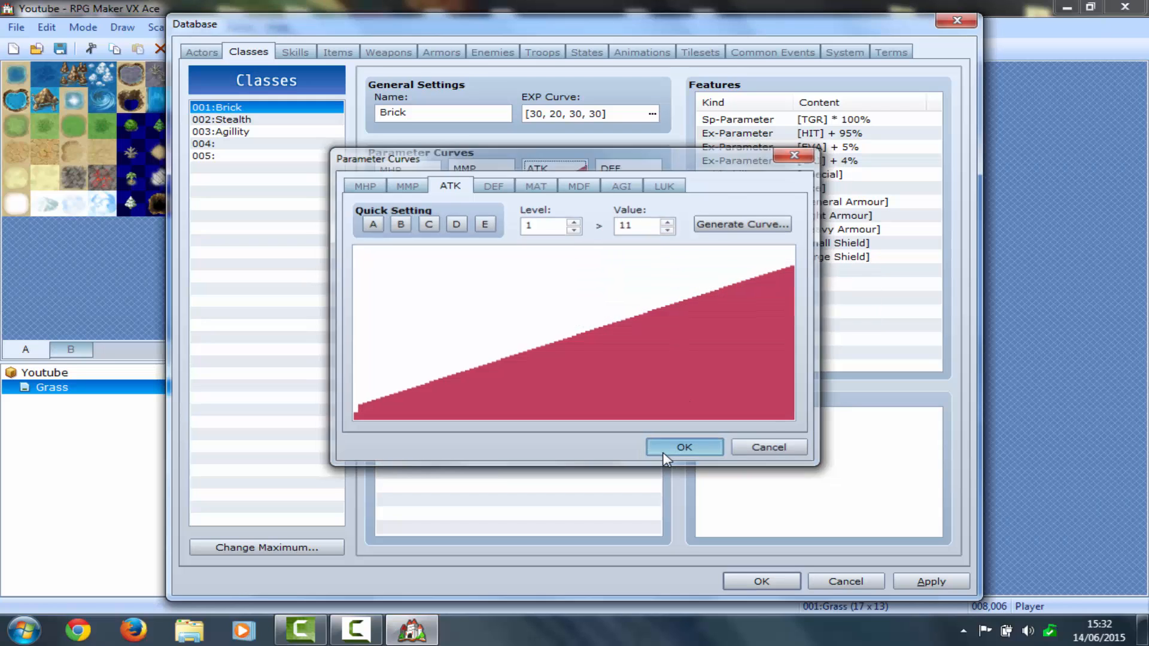
click(666, 458)
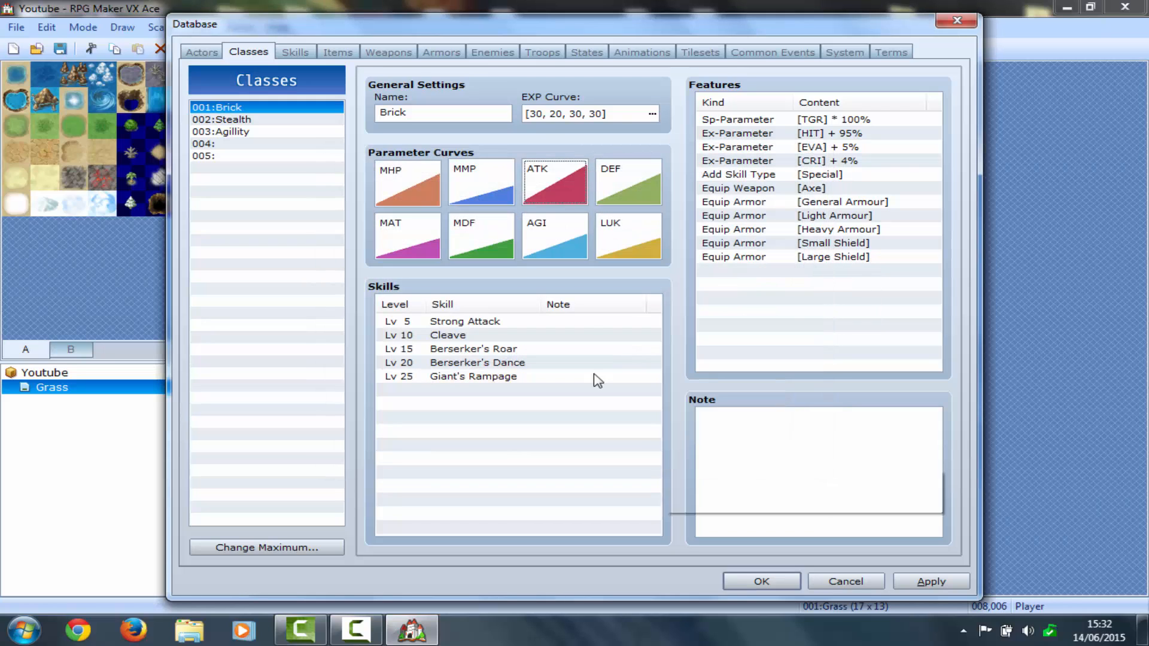
Check how the Brick class's ATK value grows from level 1 up to level 13
double_click(548, 191)
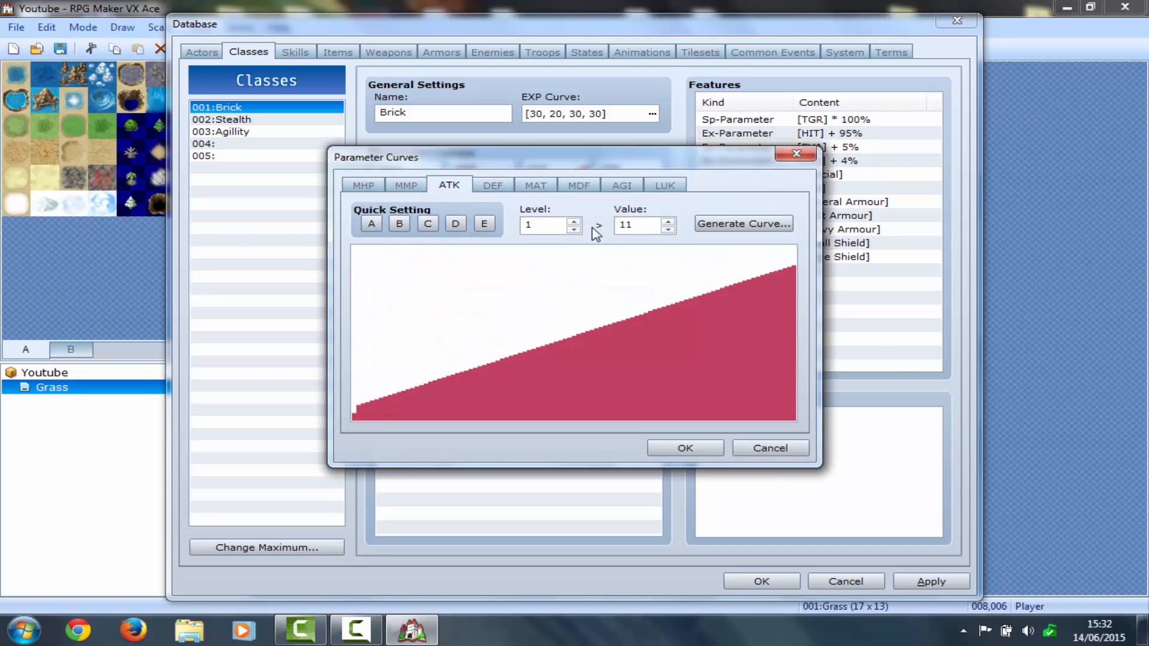
click(574, 221)
click(573, 222)
click(573, 222)
click(573, 221)
click(573, 220)
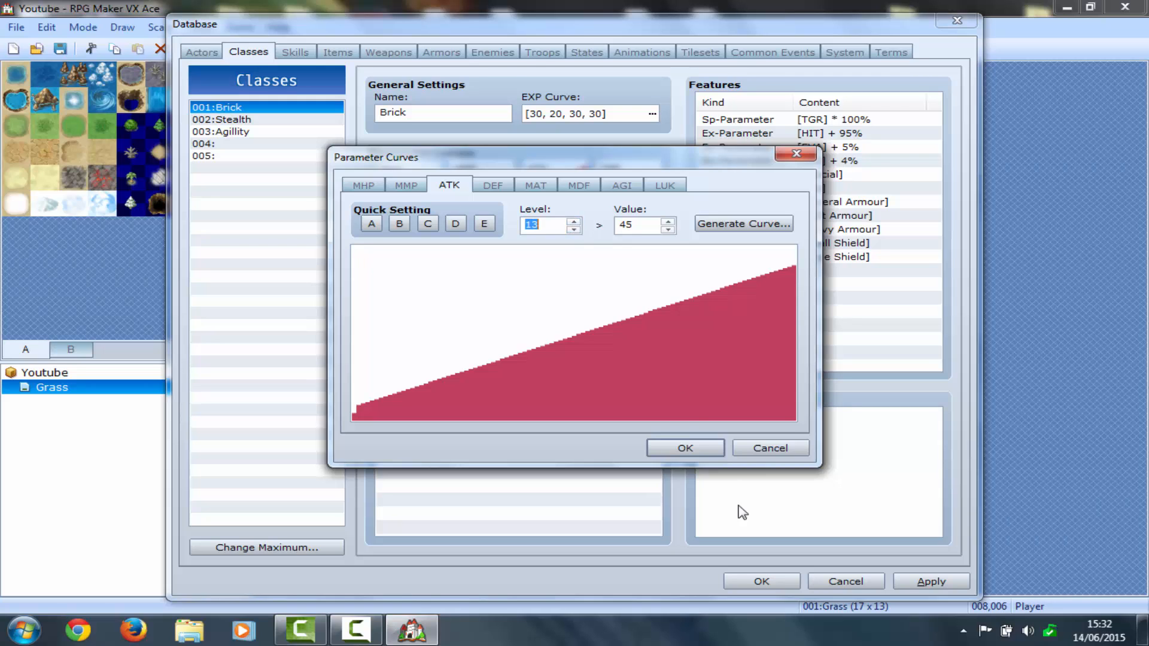
click(687, 446)
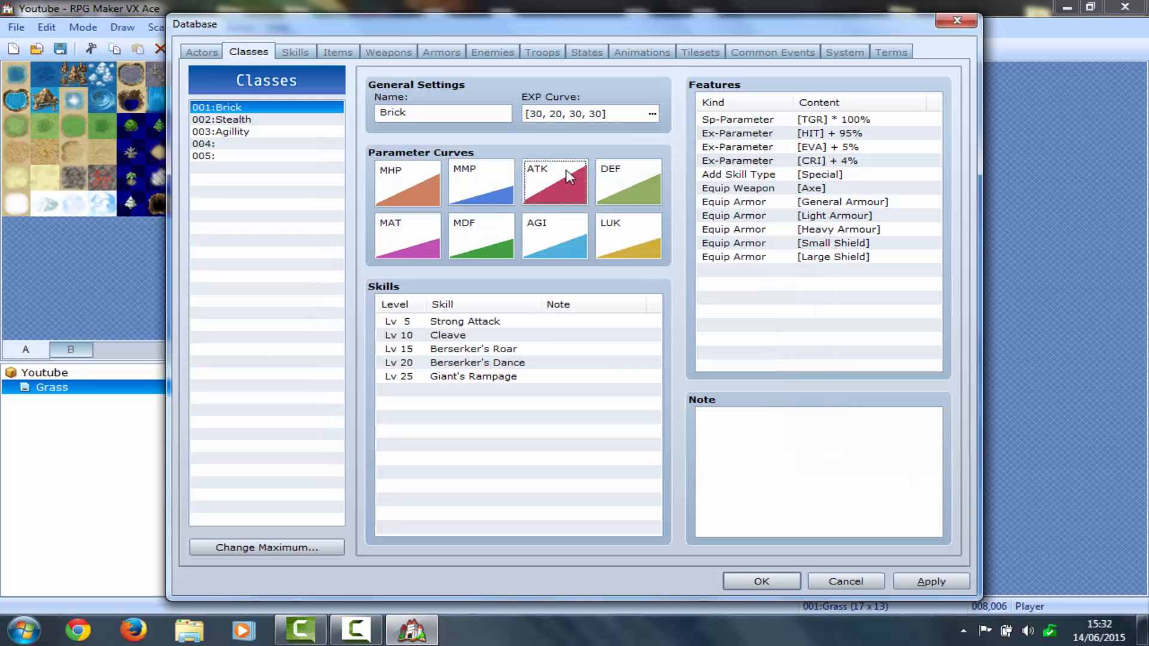
Set the Brick class's ATK value at level 1 to 1
double_click(569, 176)
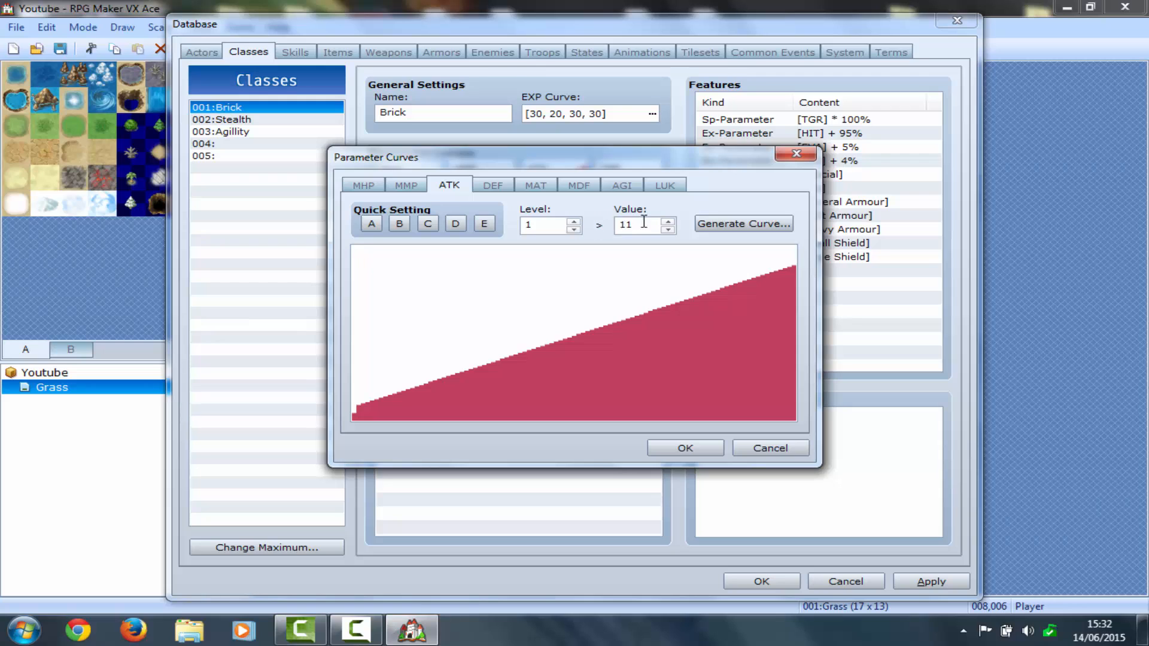
double_click(650, 227)
text(1)
key(Return)
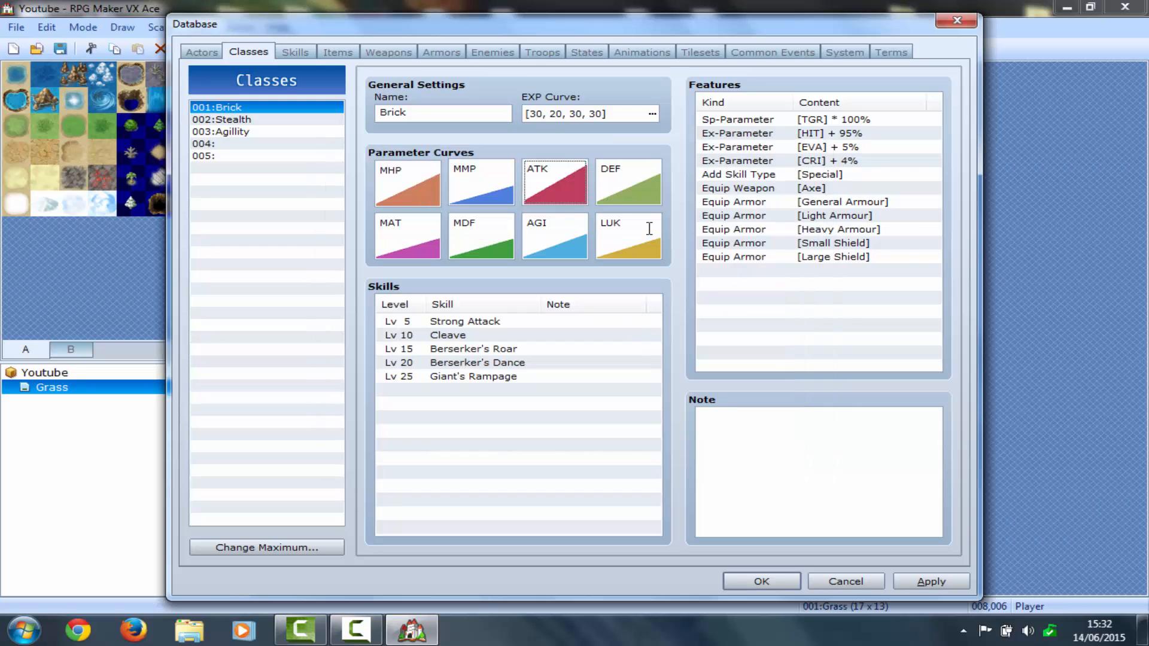
Regenerate the Brick class's ATK curve with Quick Setting A after trying Quick Setting E
double_click(569, 207)
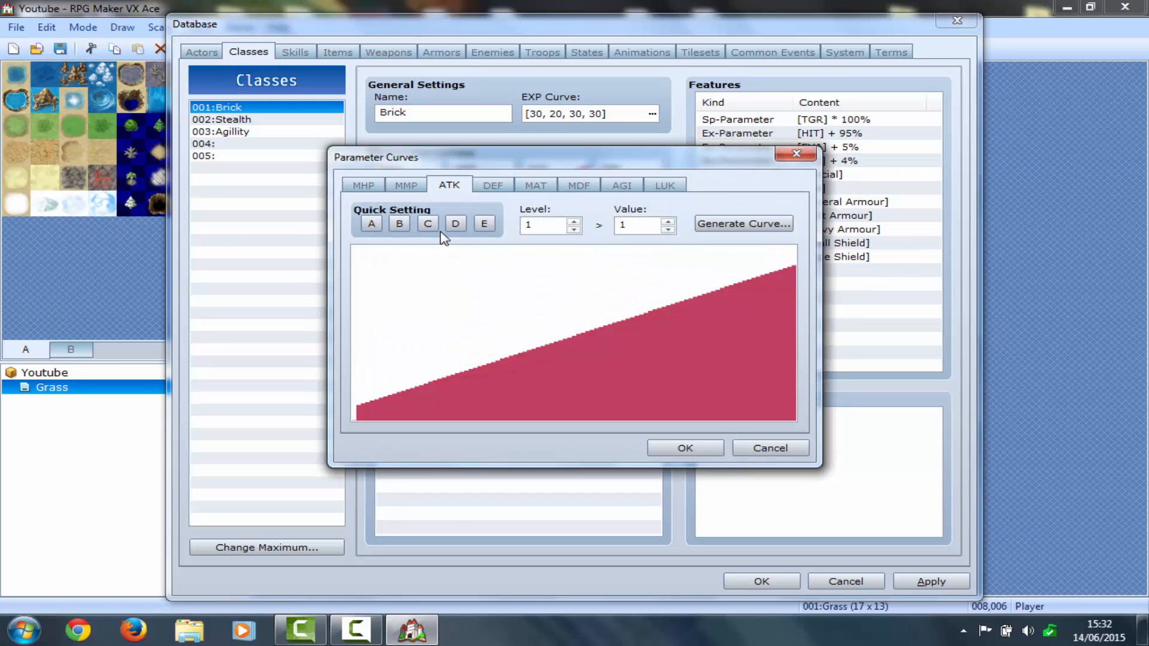
click(485, 224)
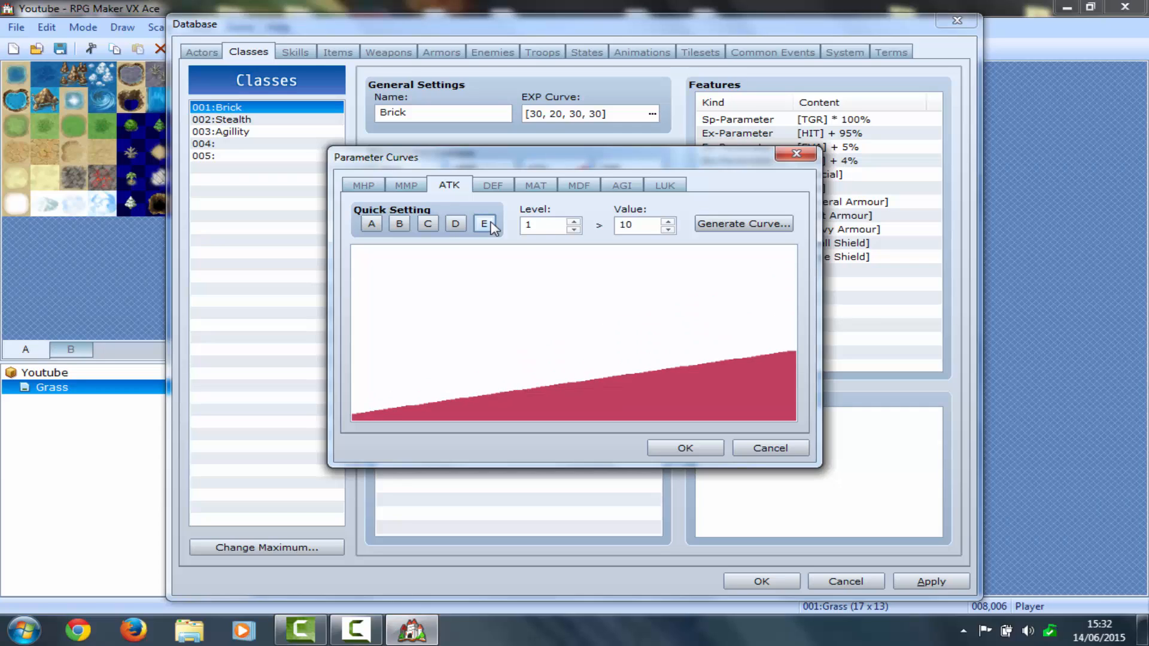
click(371, 223)
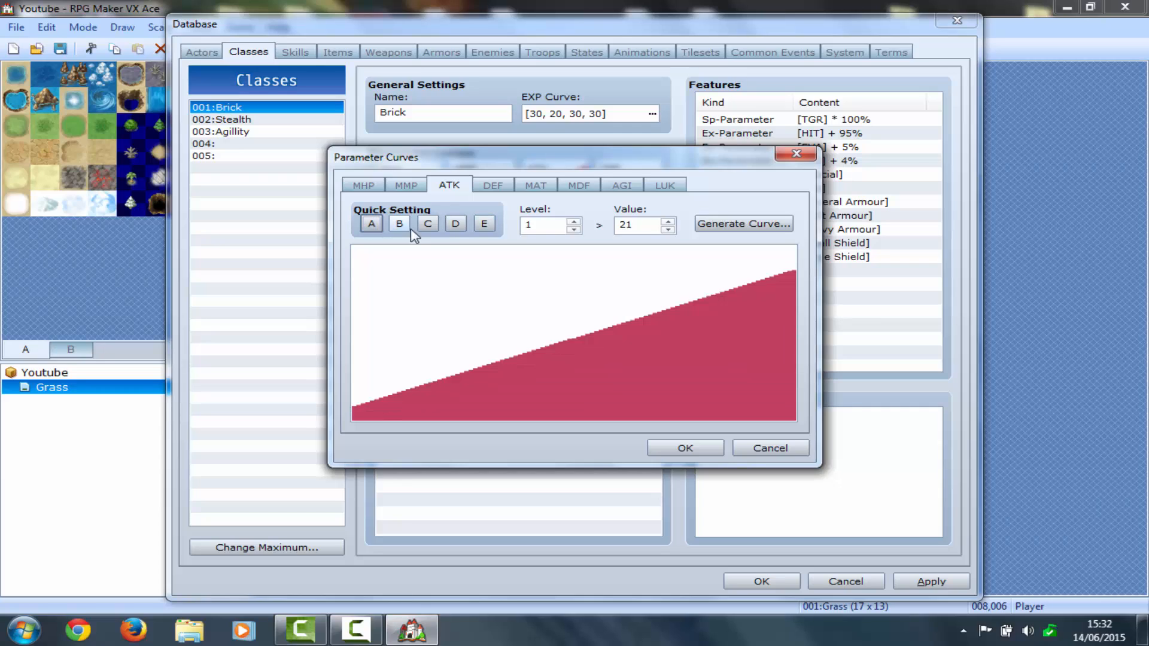
click(484, 225)
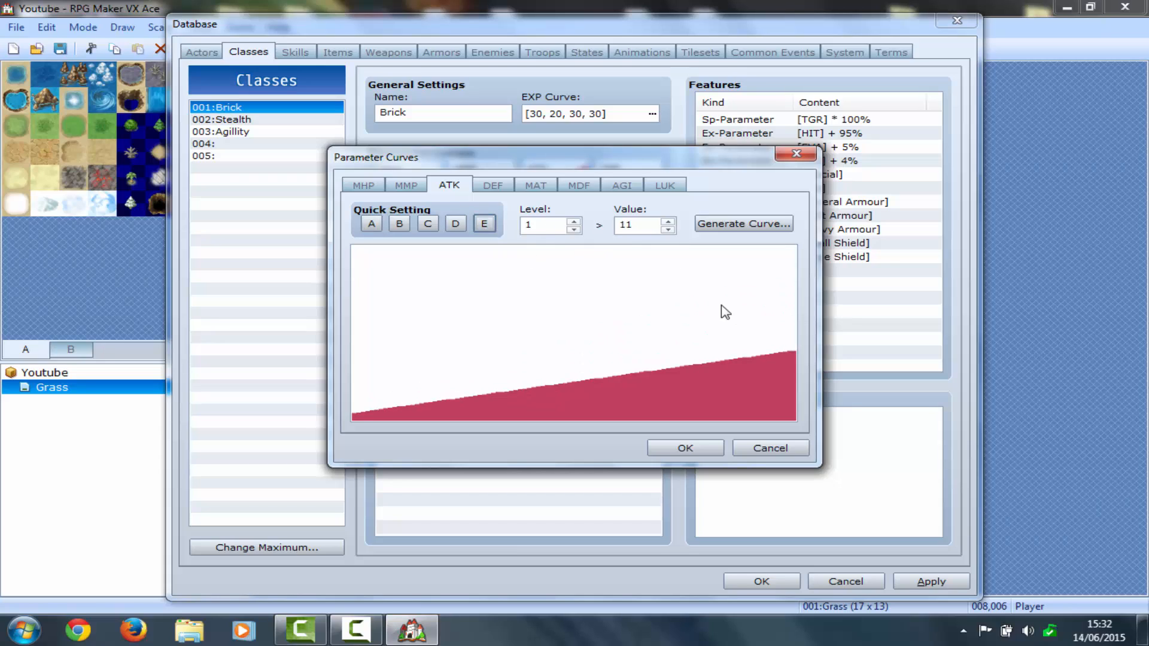
click(372, 224)
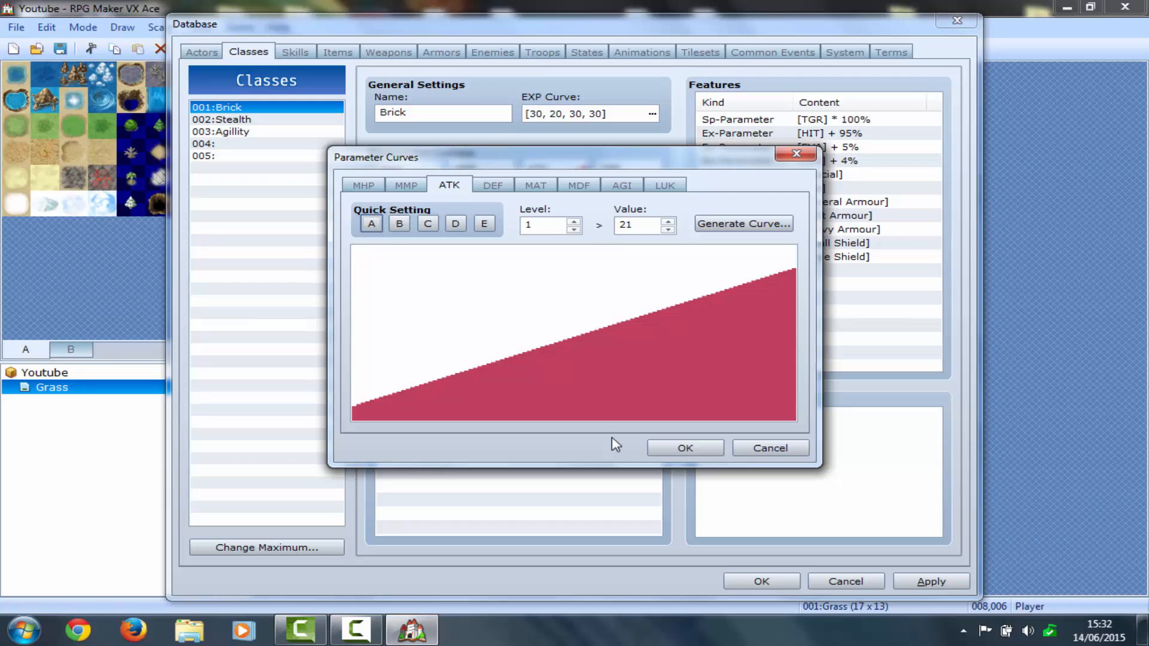
click(365, 227)
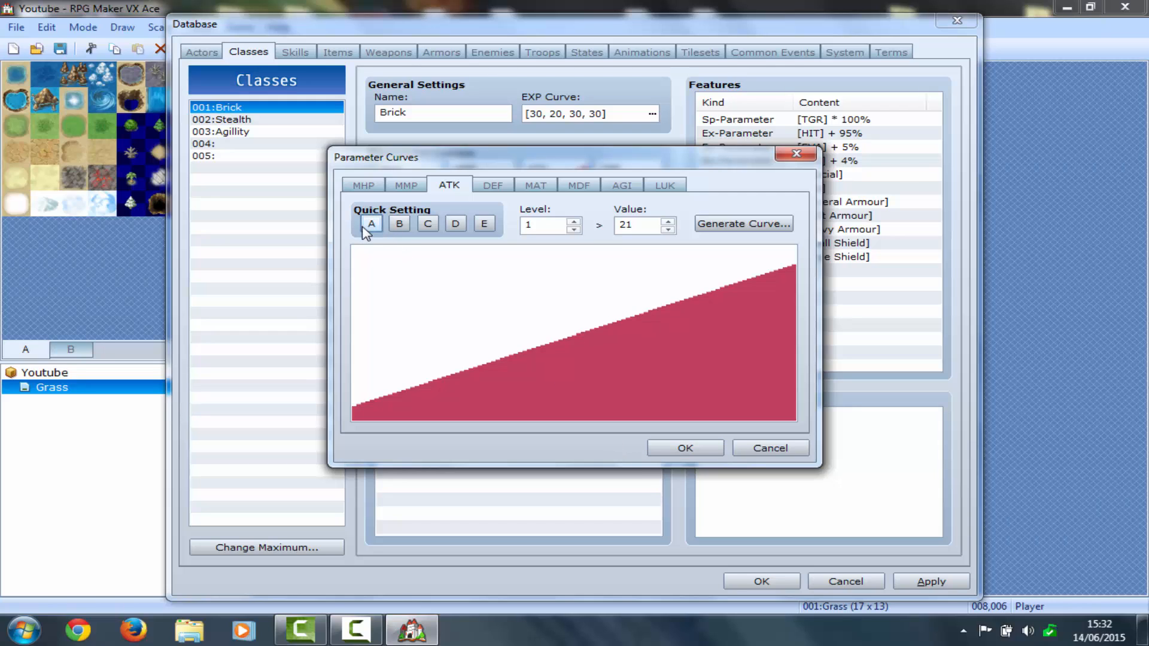
click(659, 444)
Apply Quick Setting C to the Brick class's MHP curve
click(422, 193)
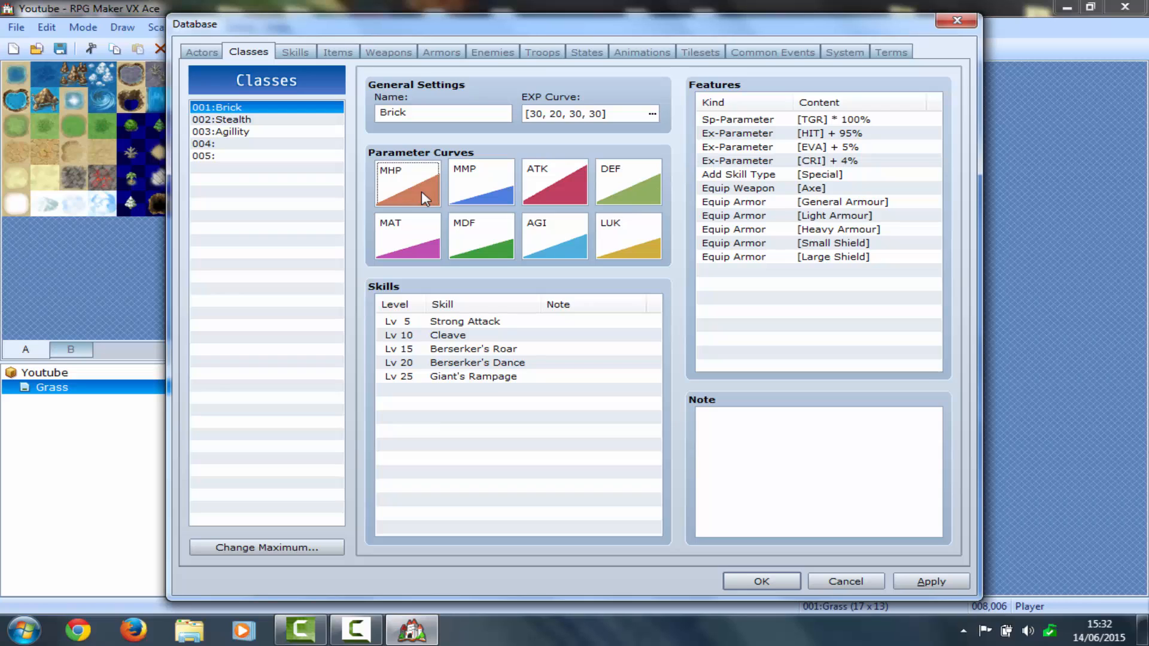
double_click(421, 192)
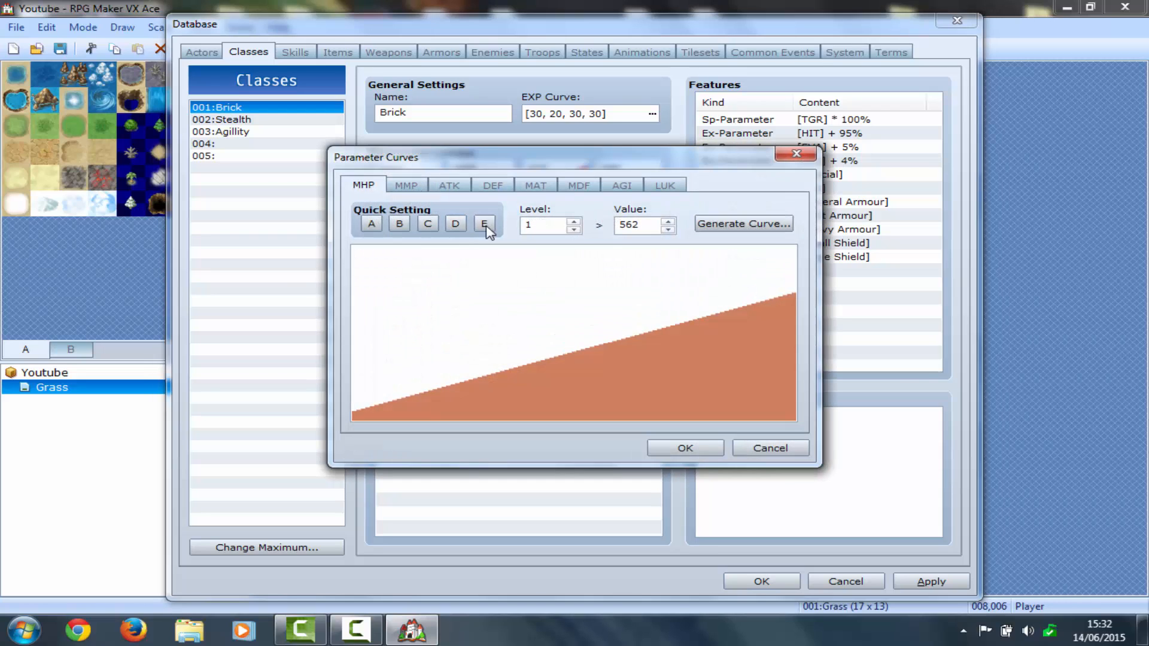
click(431, 222)
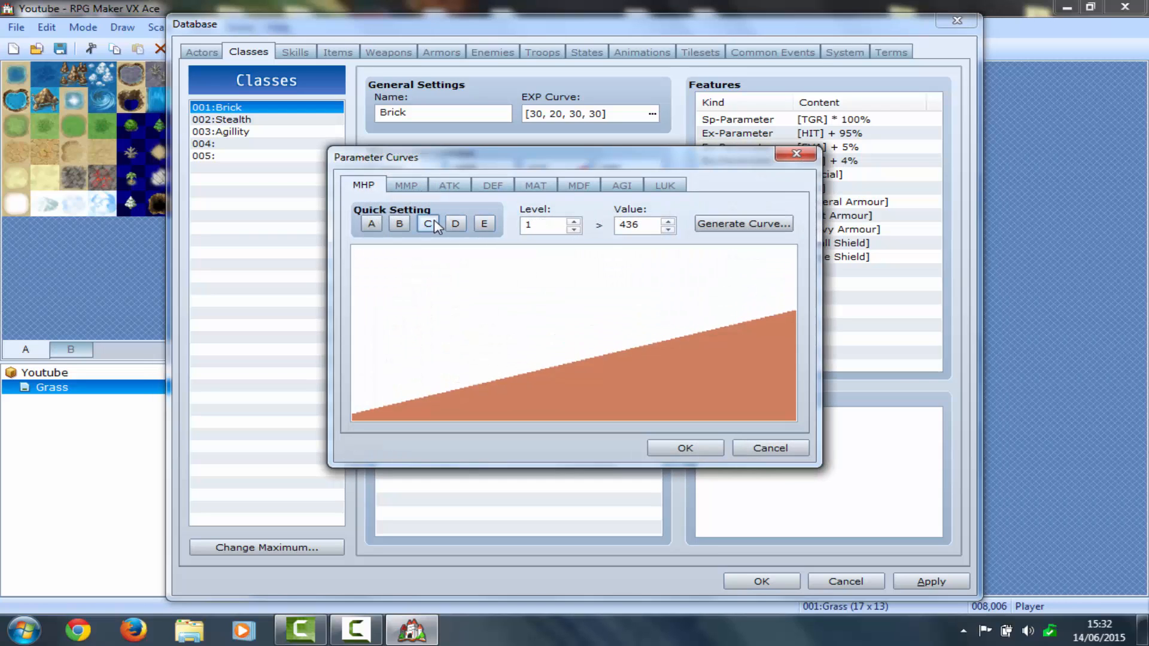
click(685, 449)
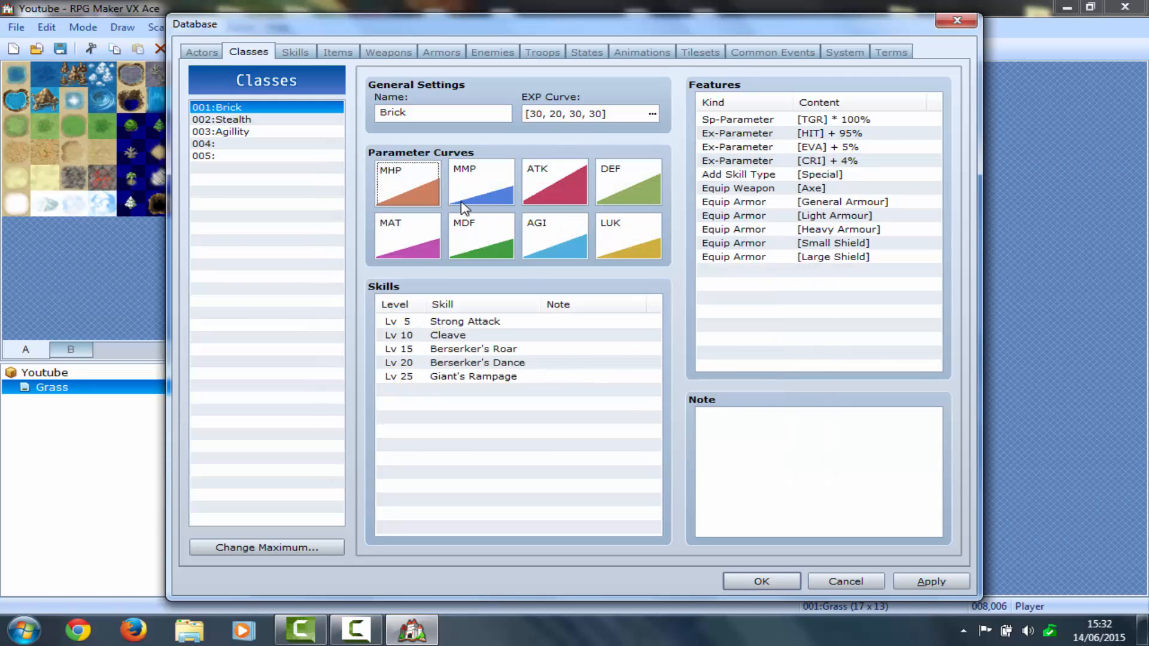
Apply Quick Setting E to the Brick class's MMP curve after trying Quick Setting C
double_click(462, 207)
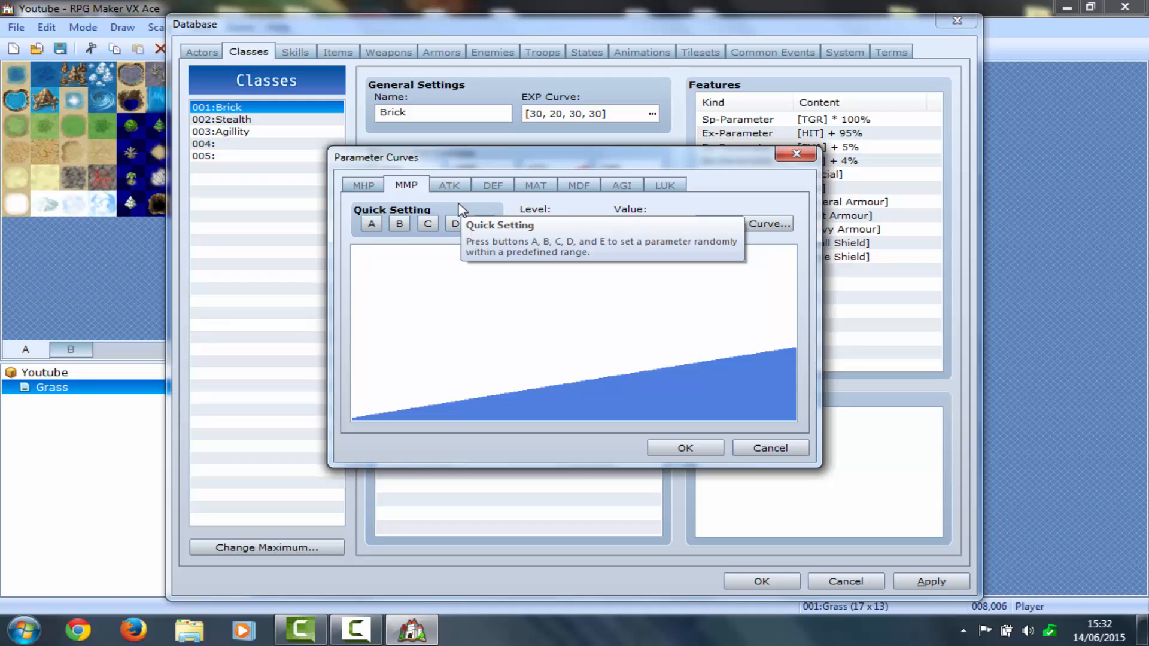
click(428, 224)
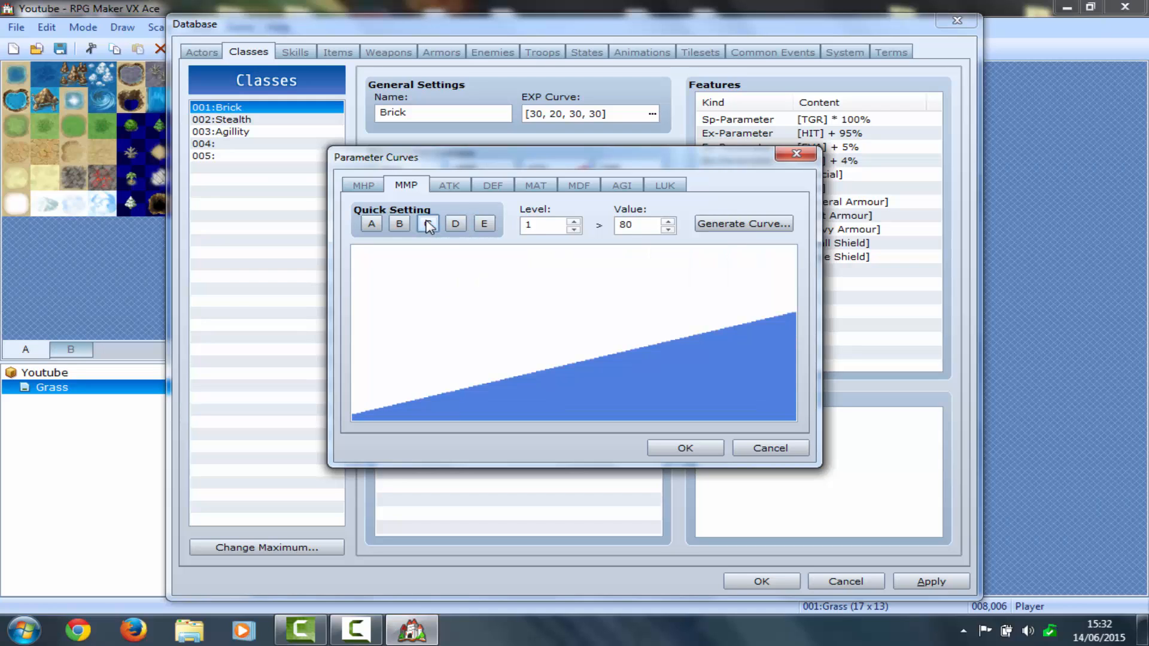
click(485, 226)
click(685, 449)
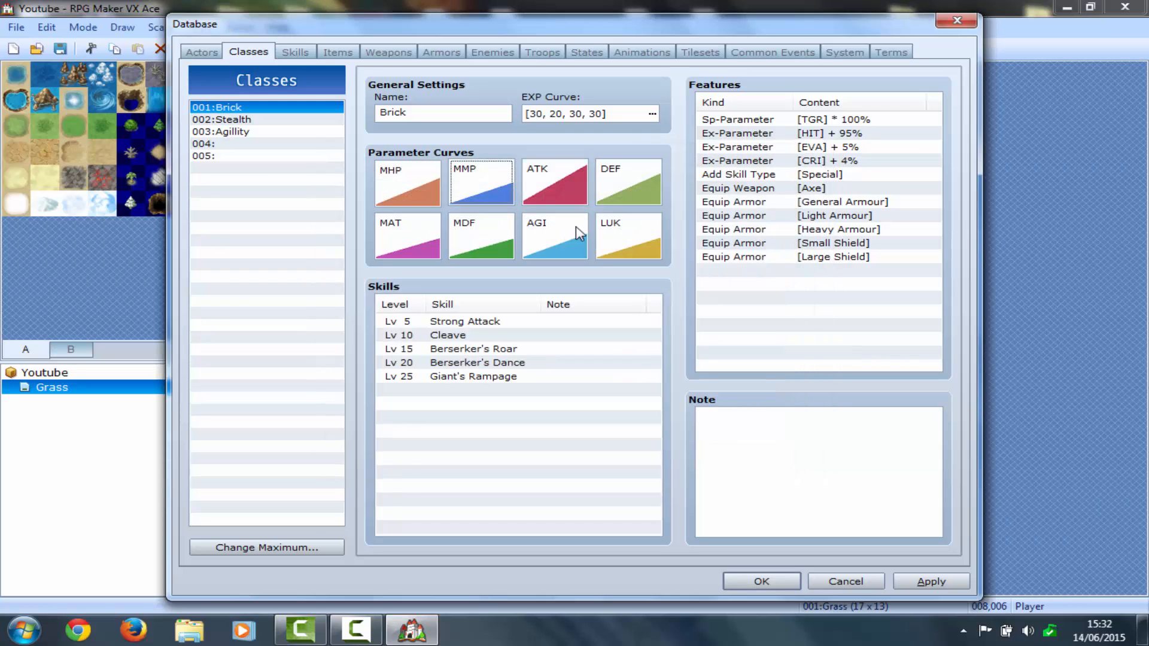
Apply Quick Setting D to the Brick class's DEF curve and check its MAT curve
double_click(606, 187)
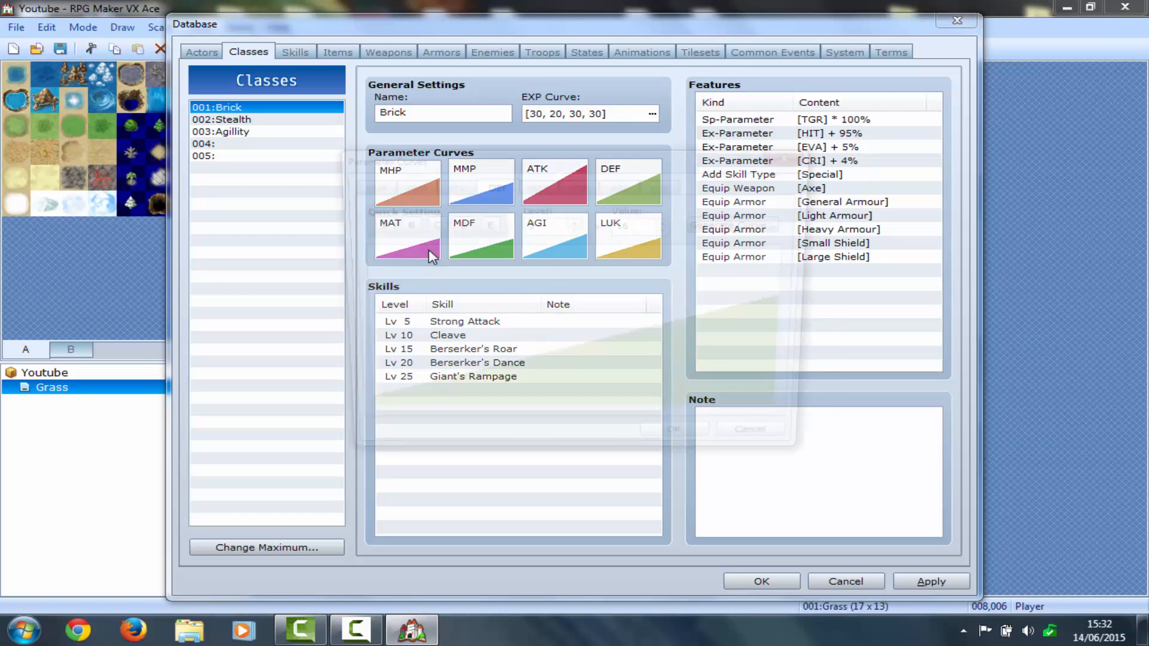
click(456, 224)
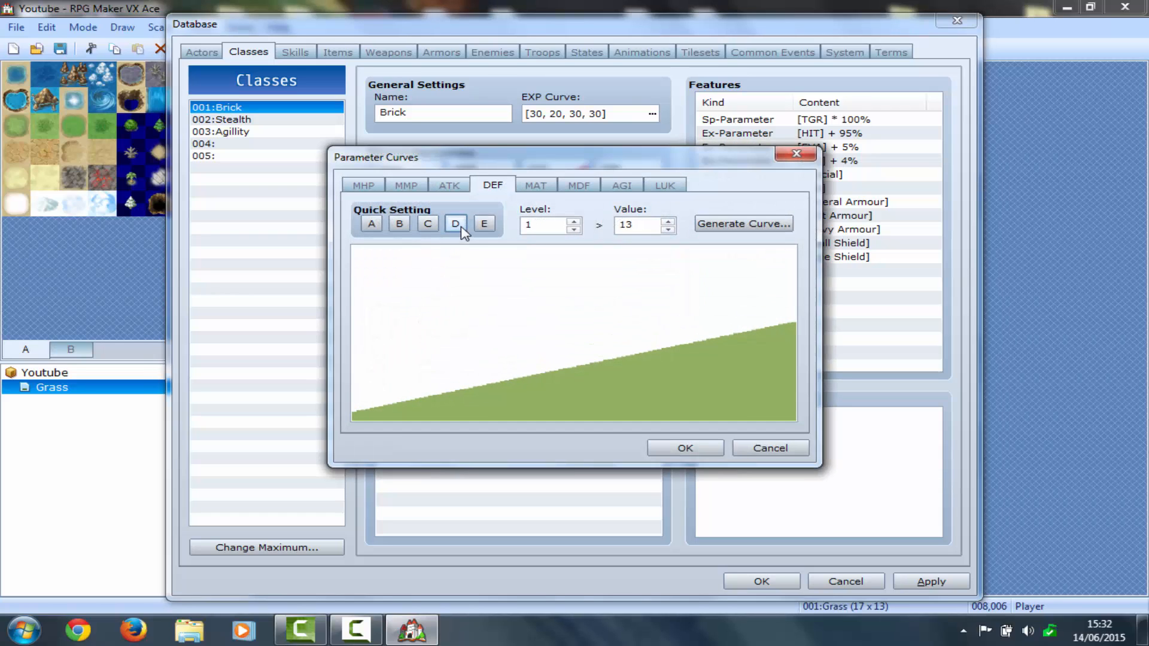
click(684, 448)
double_click(402, 225)
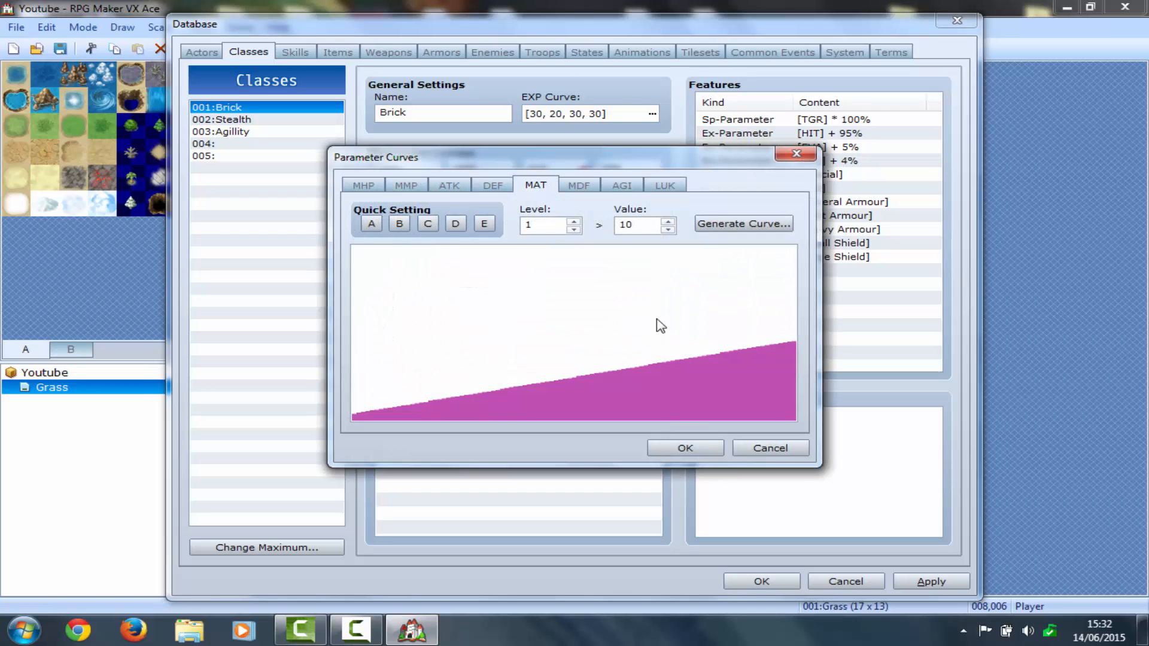
click(684, 448)
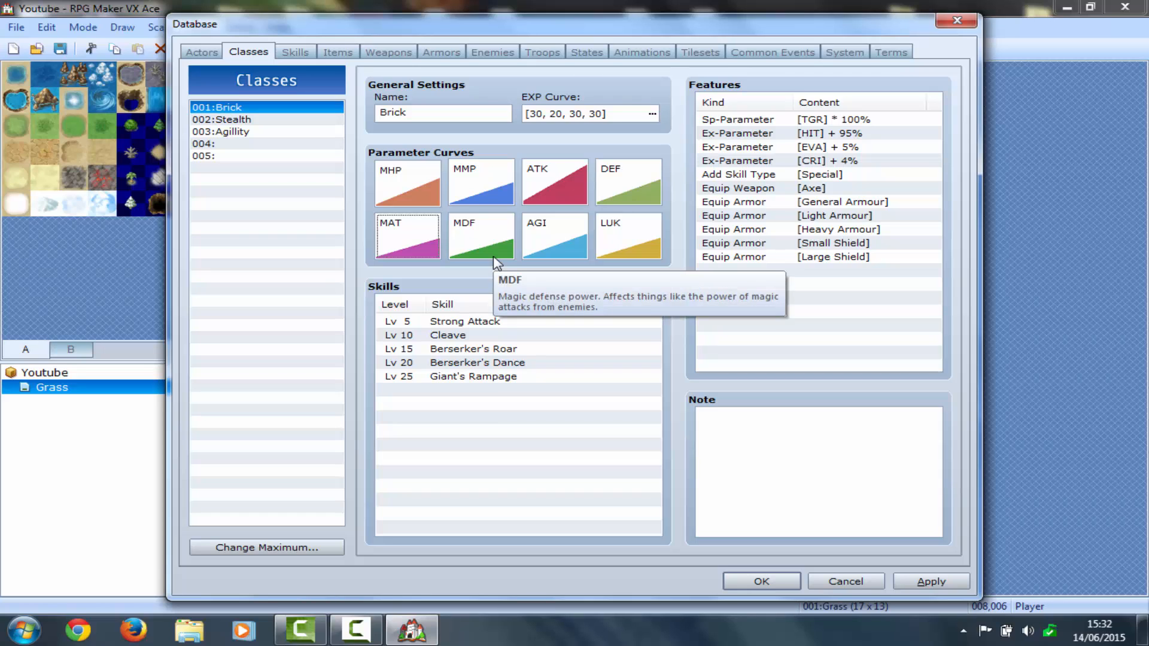
Apply Quick Setting E to the Brick class's AGI curve
double_click(536, 235)
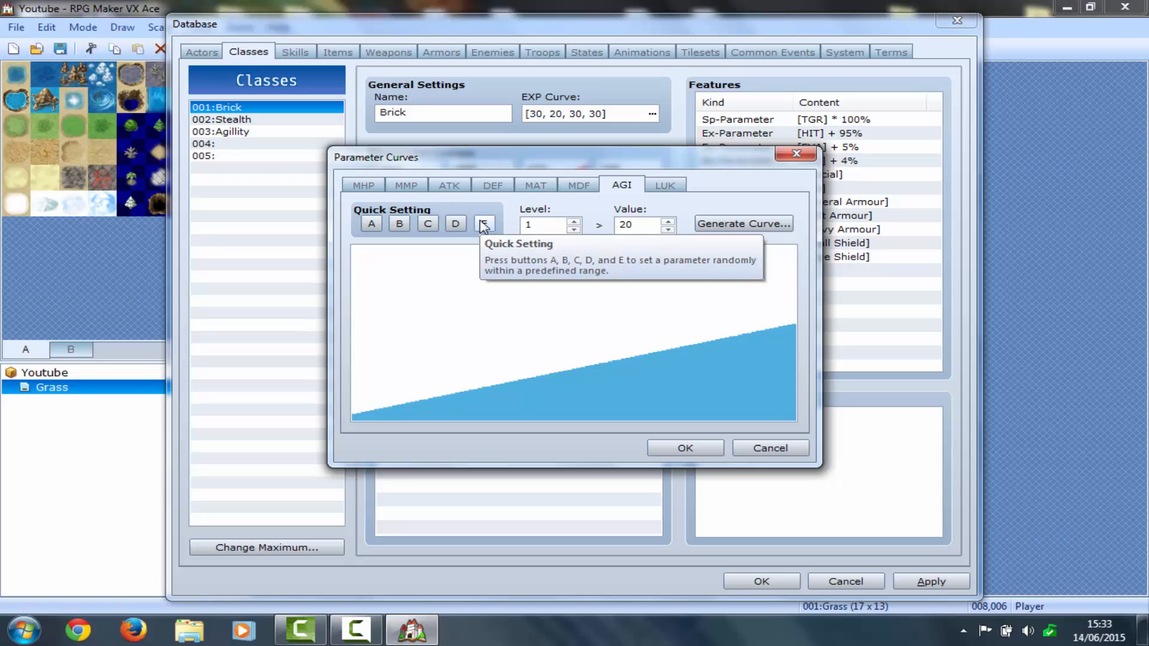
click(483, 225)
click(483, 225)
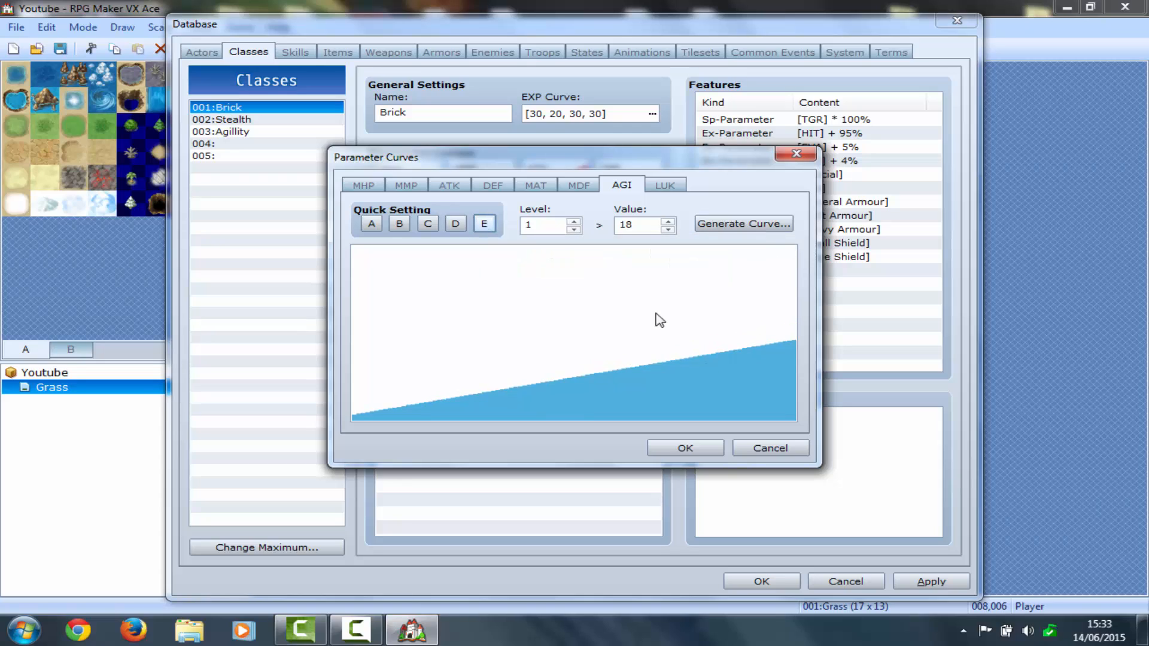
click(717, 451)
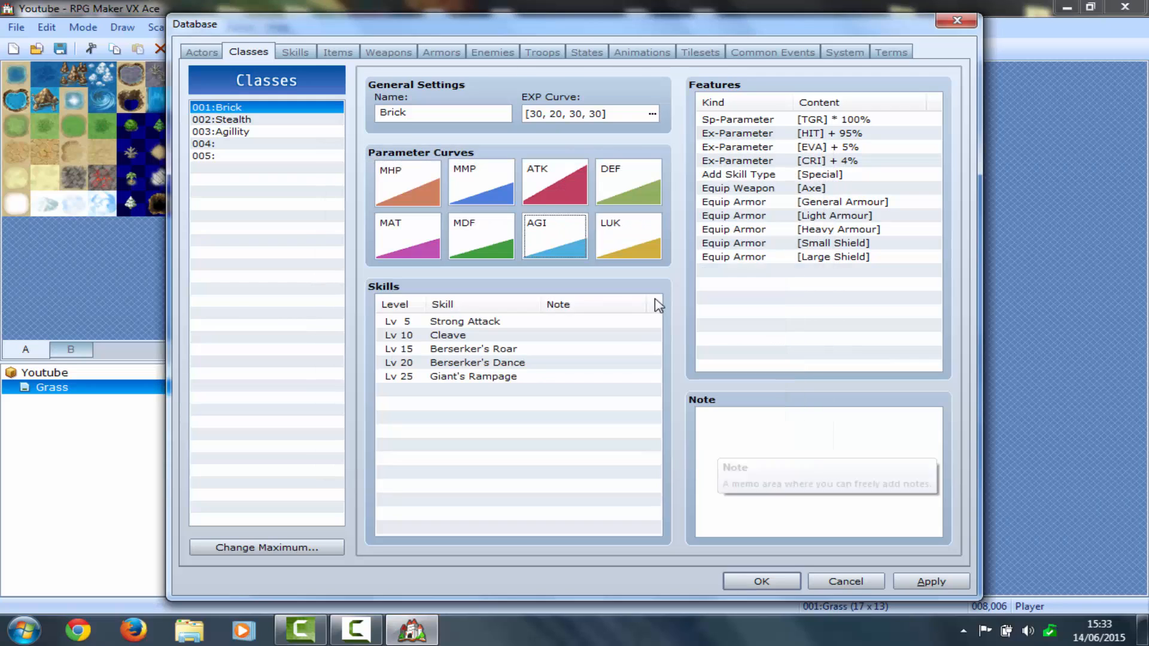
Apply Quick Setting C to the Brick class's LUK curve
double_click(634, 247)
click(427, 224)
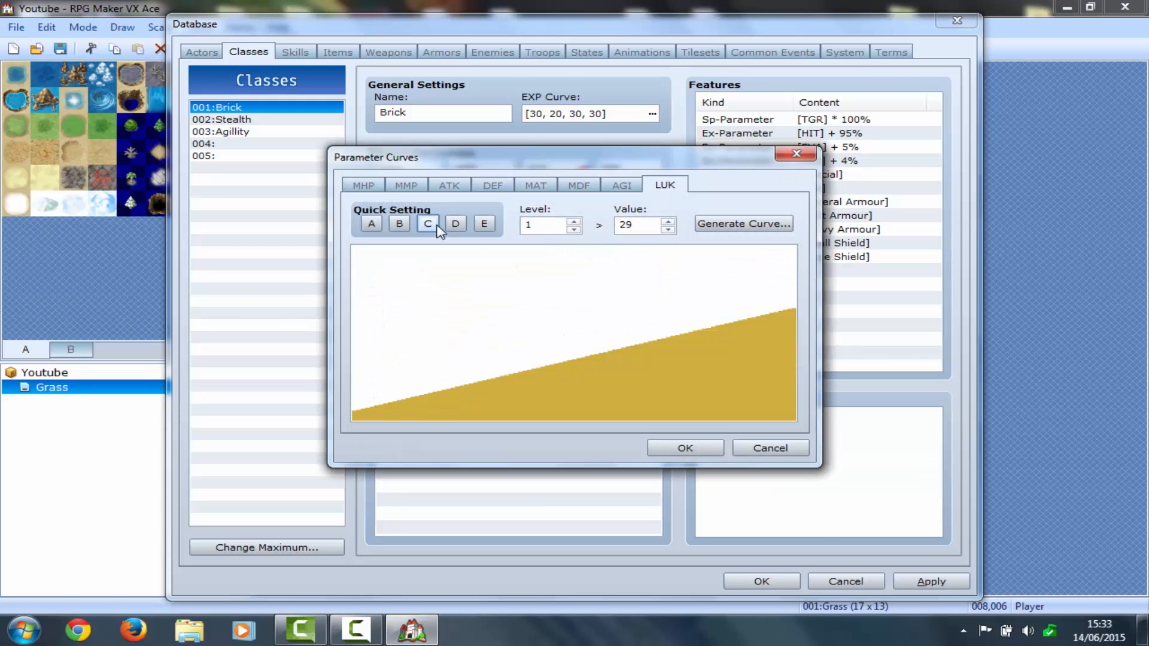
click(676, 450)
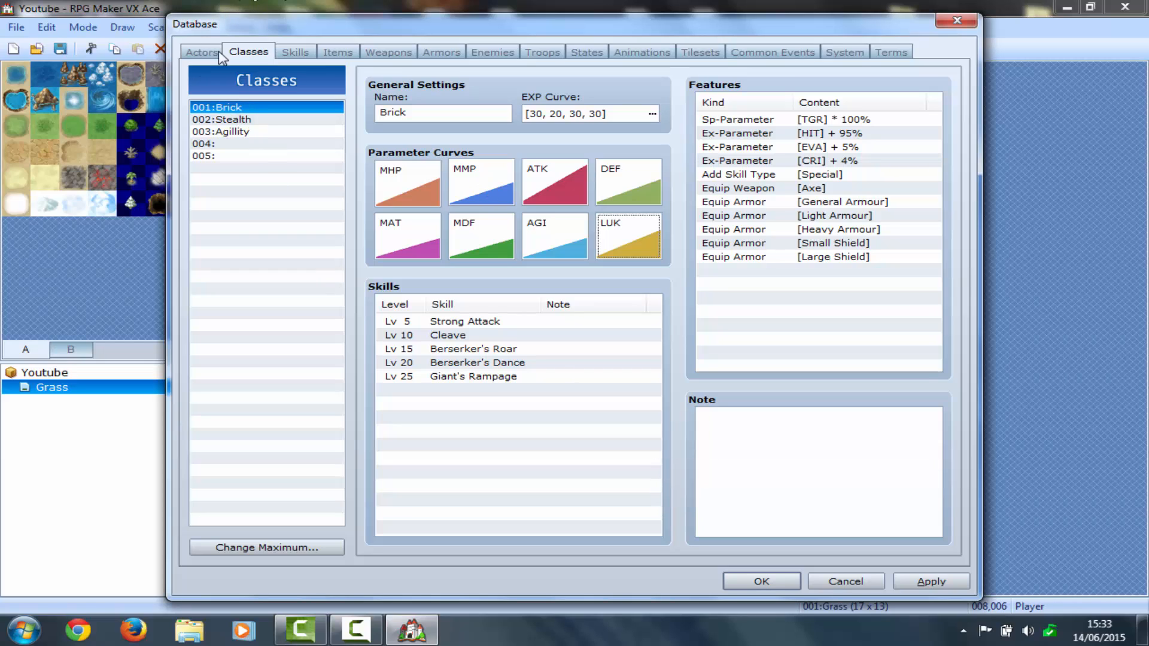
Choose Brick as the class of the actor Sam
click(242, 120)
click(198, 48)
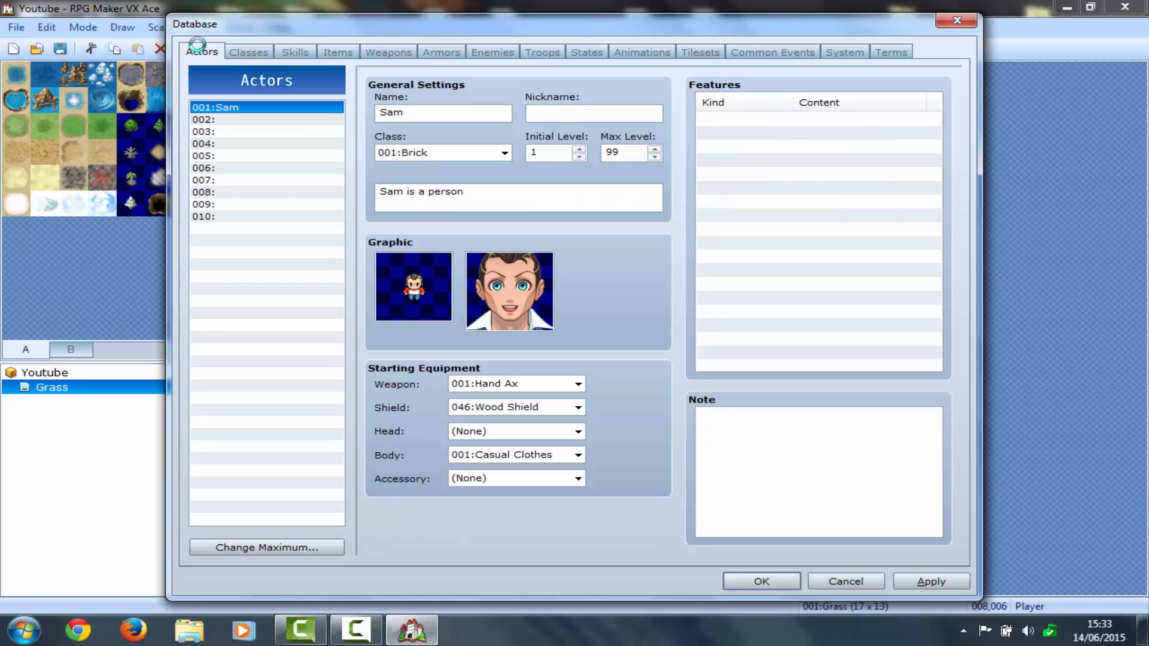
click(429, 158)
click(426, 173)
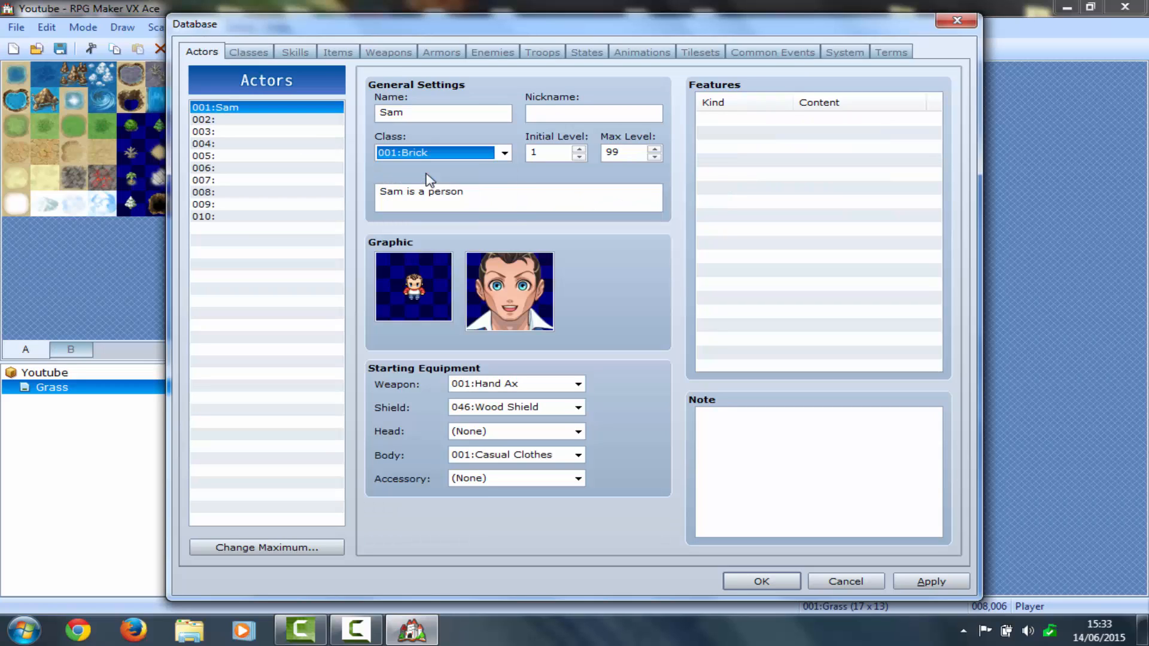
Compare the settings of the default Attack and Guard skills in the skill database
click(257, 51)
click(289, 49)
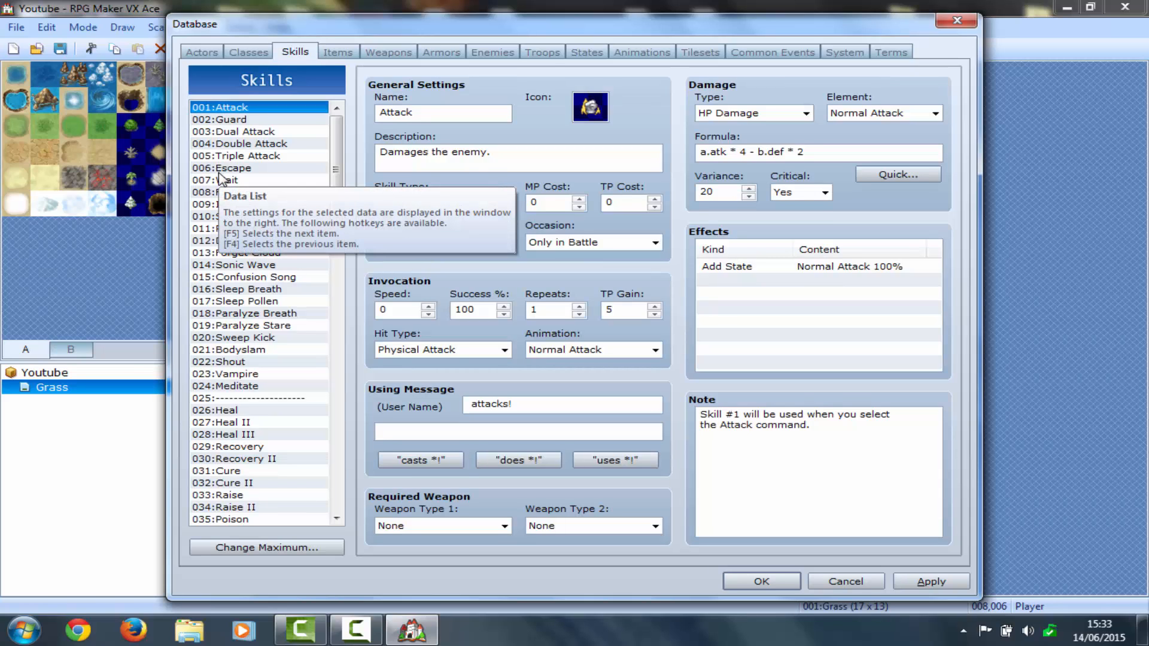
click(250, 119)
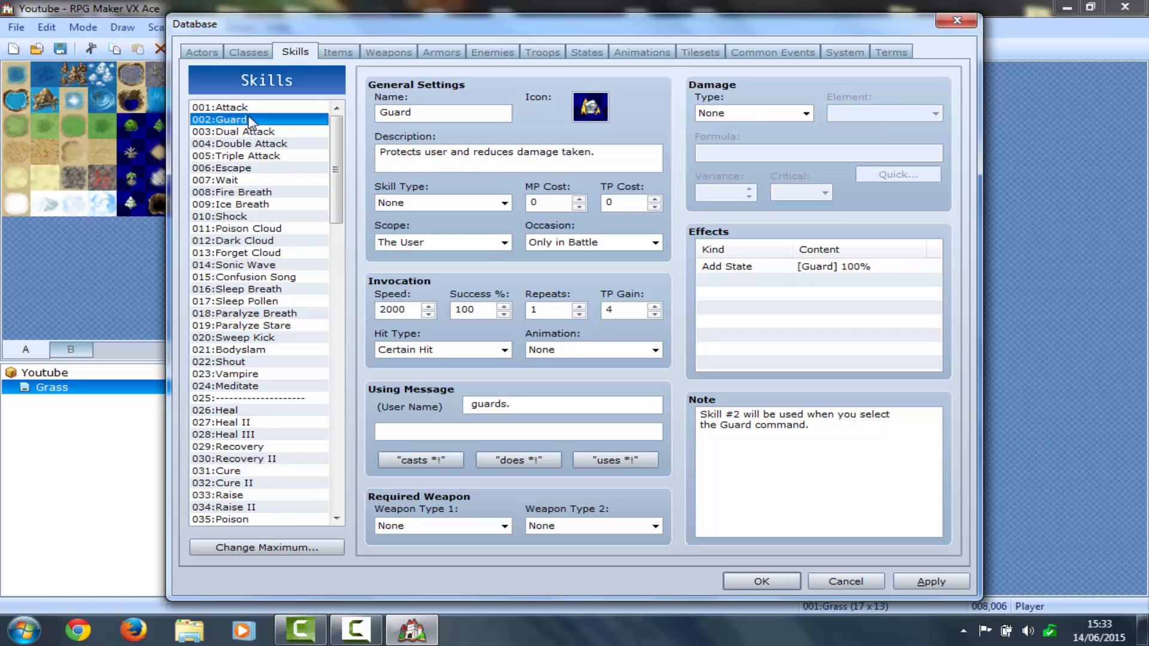
click(245, 108)
click(245, 120)
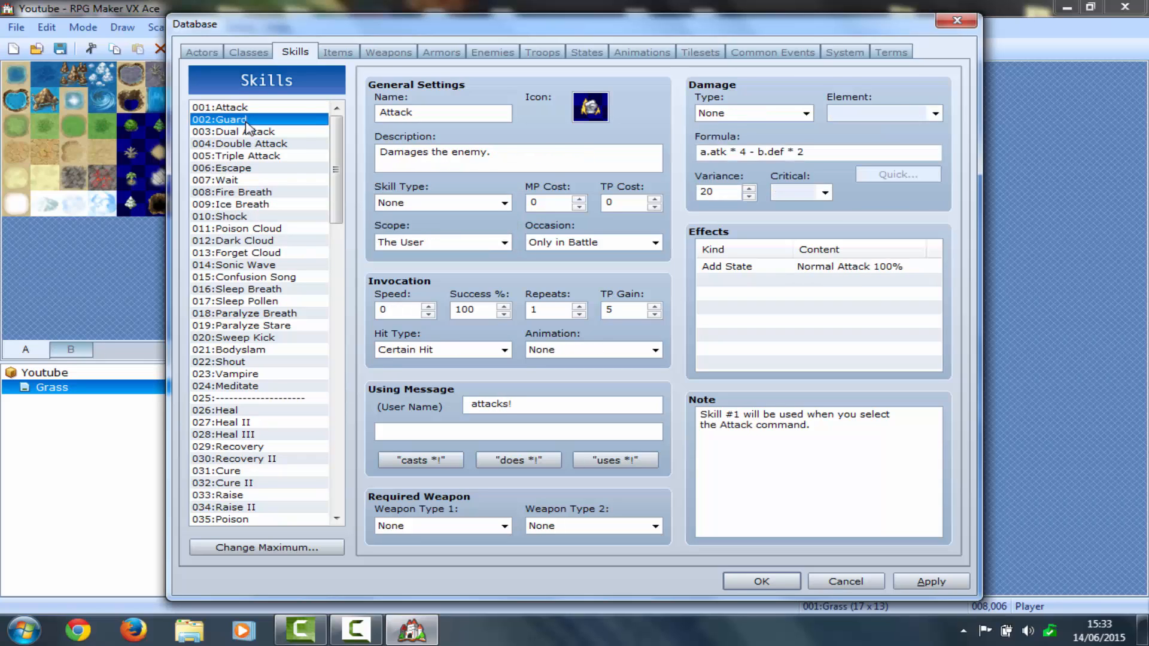
click(241, 108)
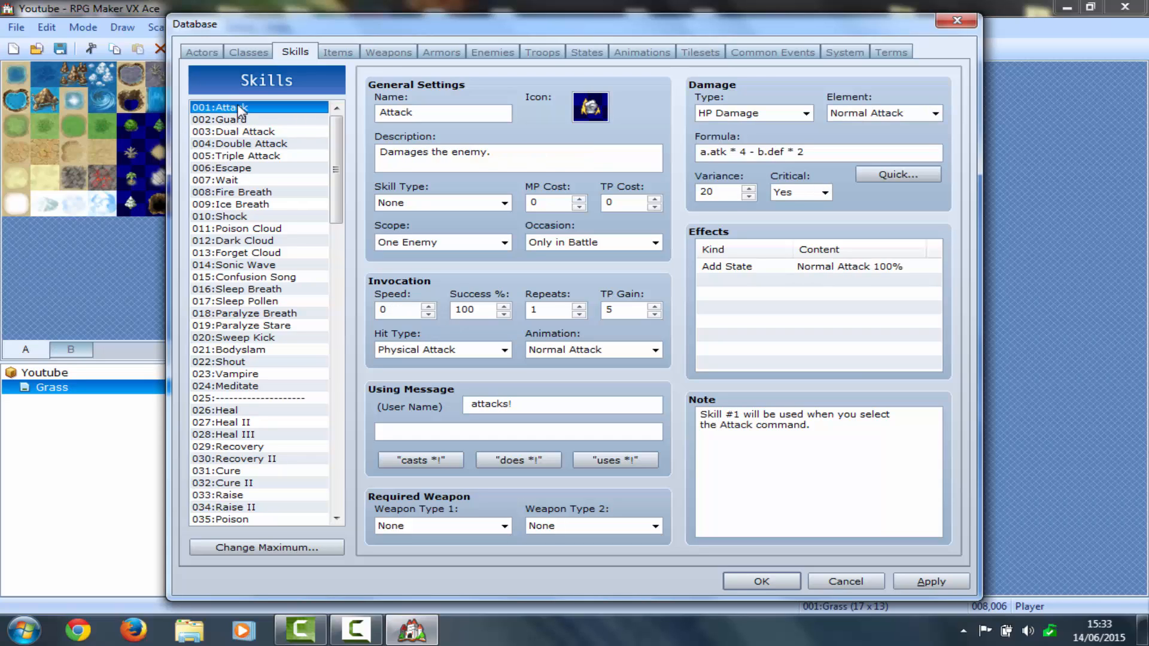
key(Down)
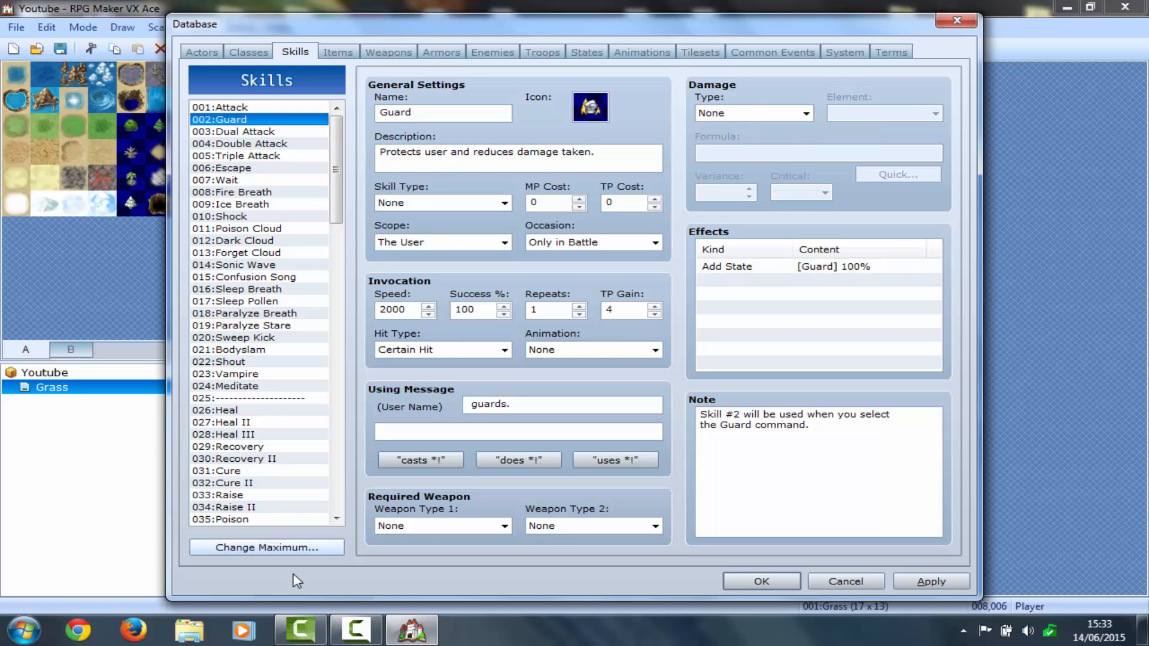
Clear every skill after Guard by cutting the skill maximum to 2, and raise the maximum to 20 for empty slots
click(288, 553)
text(2)
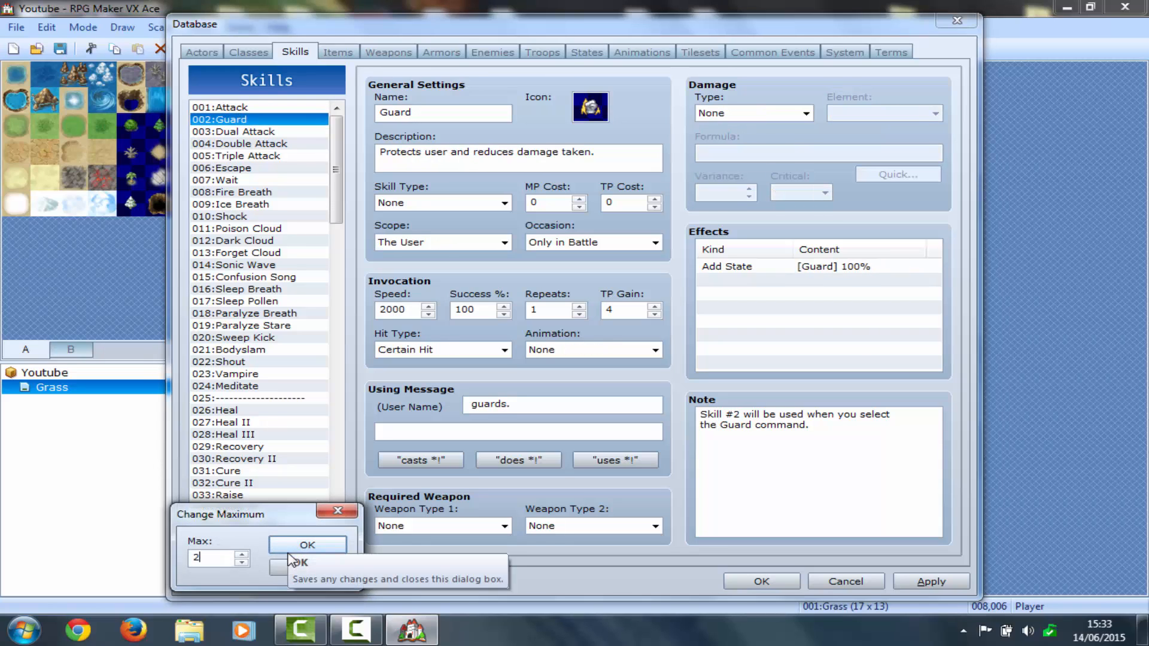
click(291, 552)
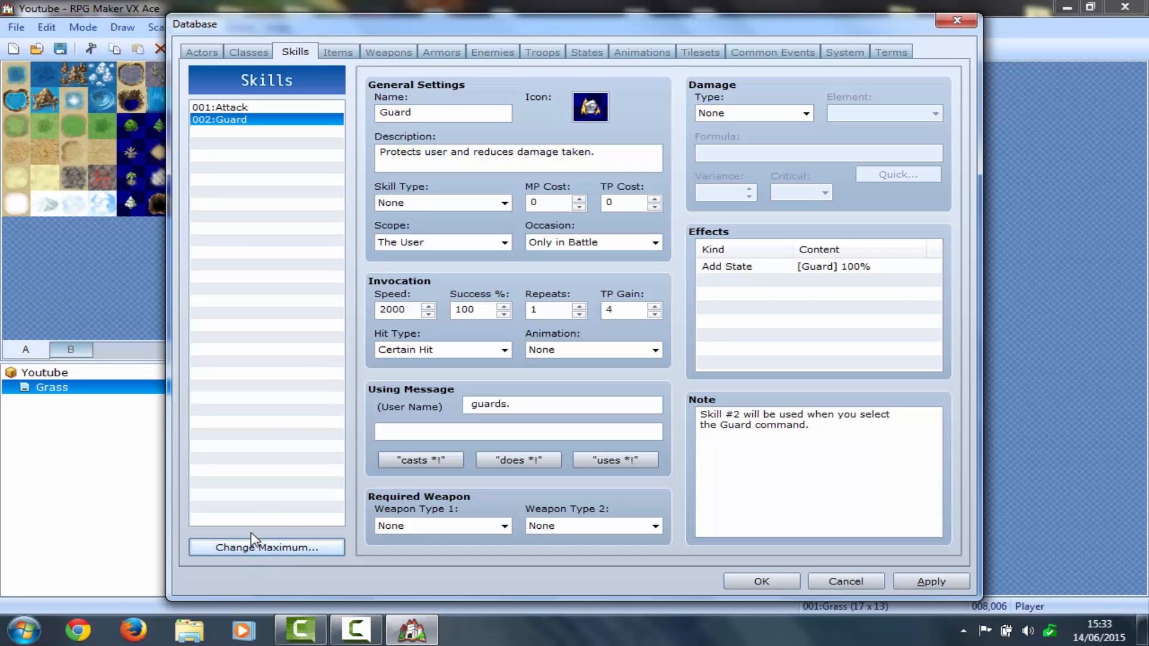
click(248, 552)
text(20)
key(Return)
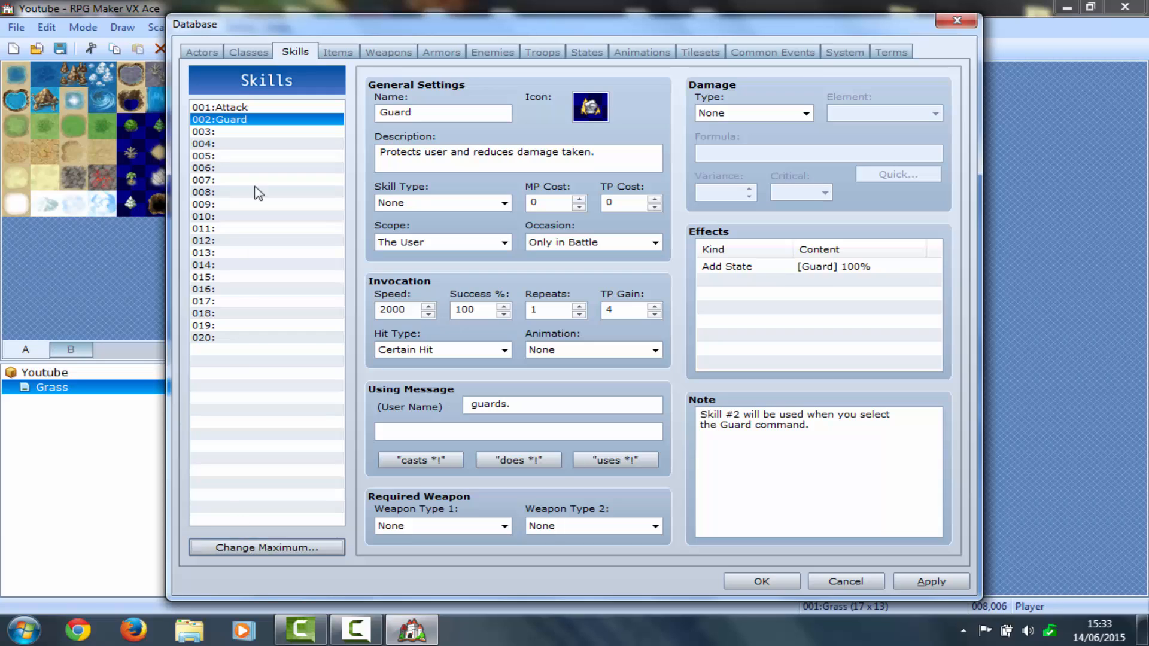
Review the Attack and Guard entries at the head of the shortened skill list
click(219, 108)
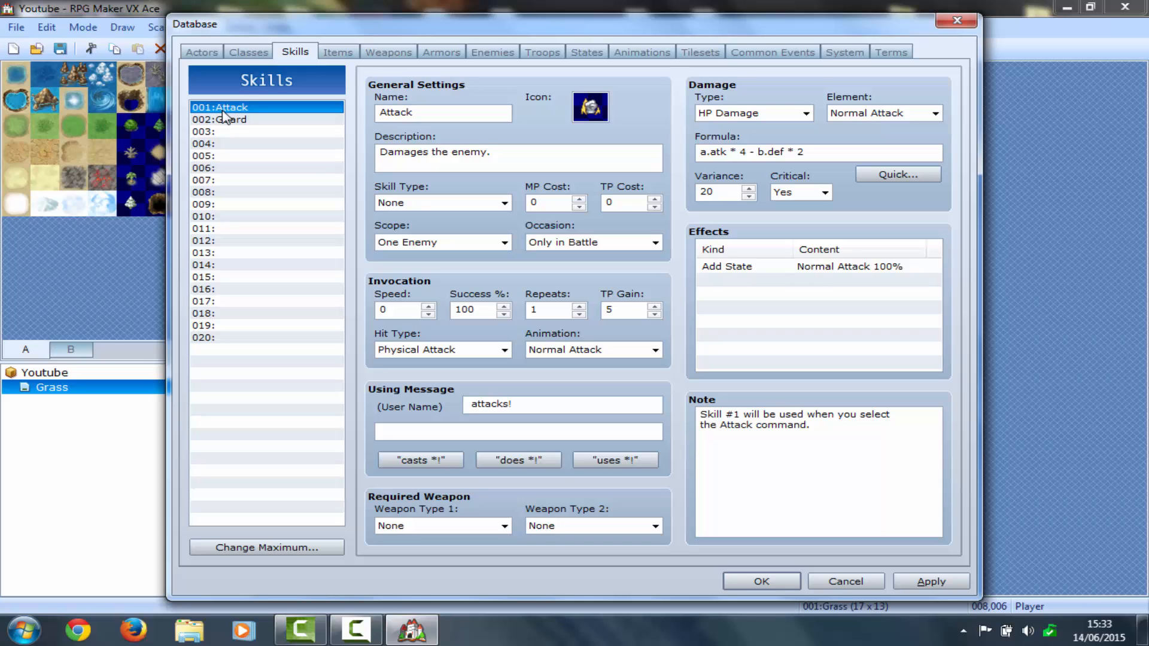
click(230, 121)
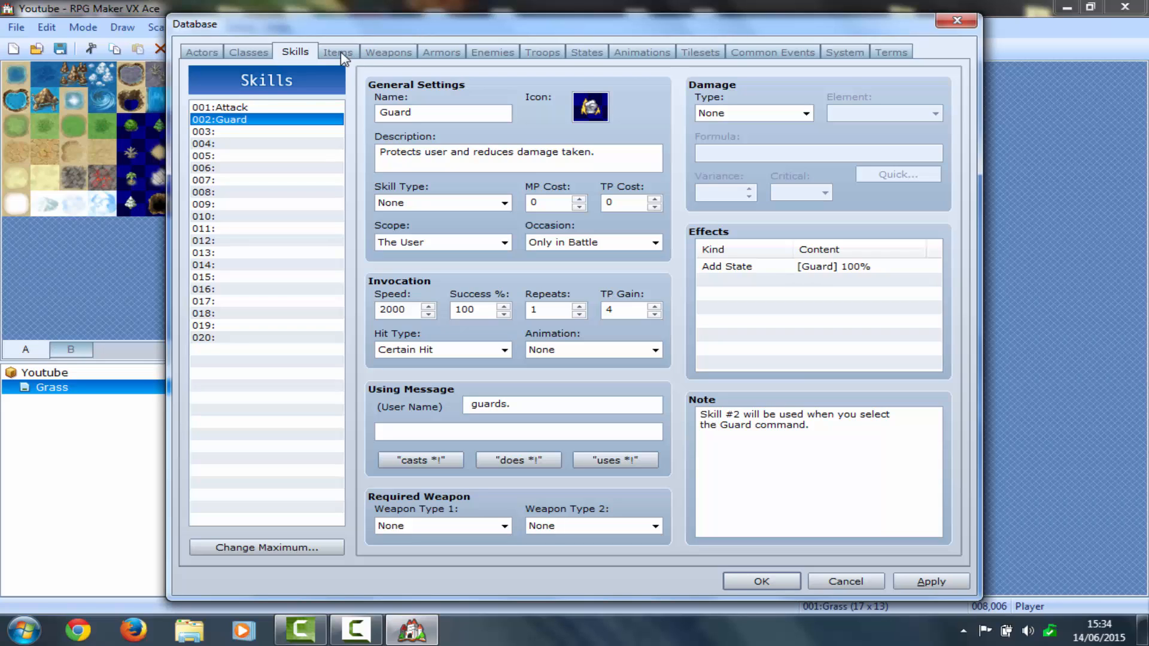
click(243, 109)
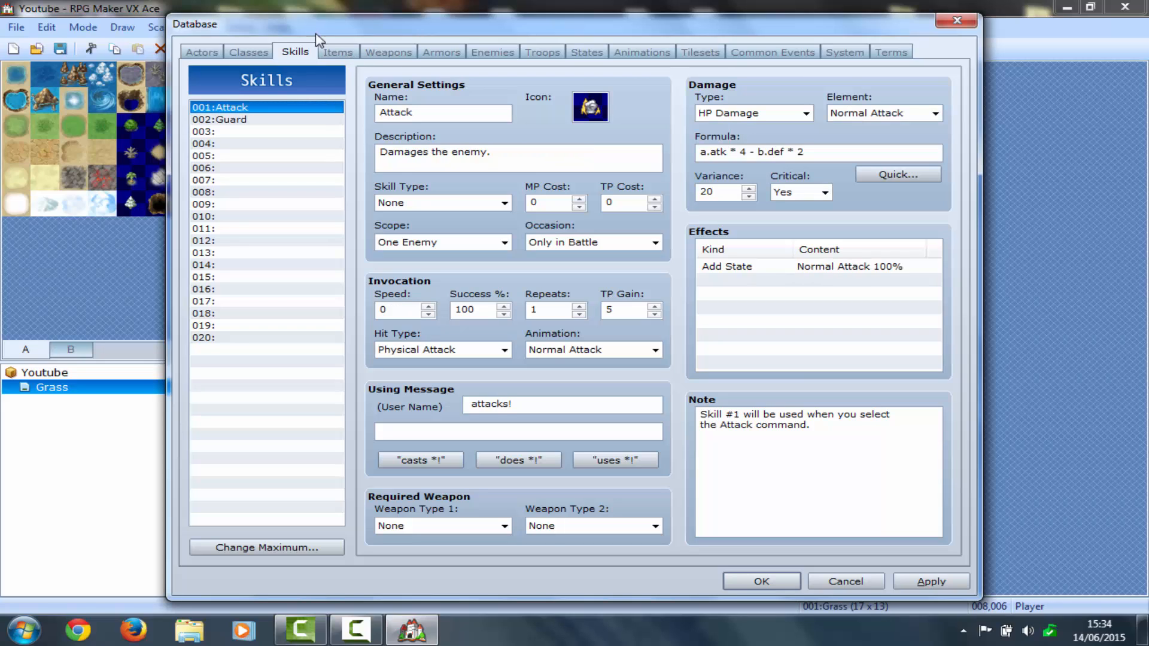
Clear every item after Potion by cutting the item maximum to 1, and raise the maximum to 20 for empty slots
click(333, 52)
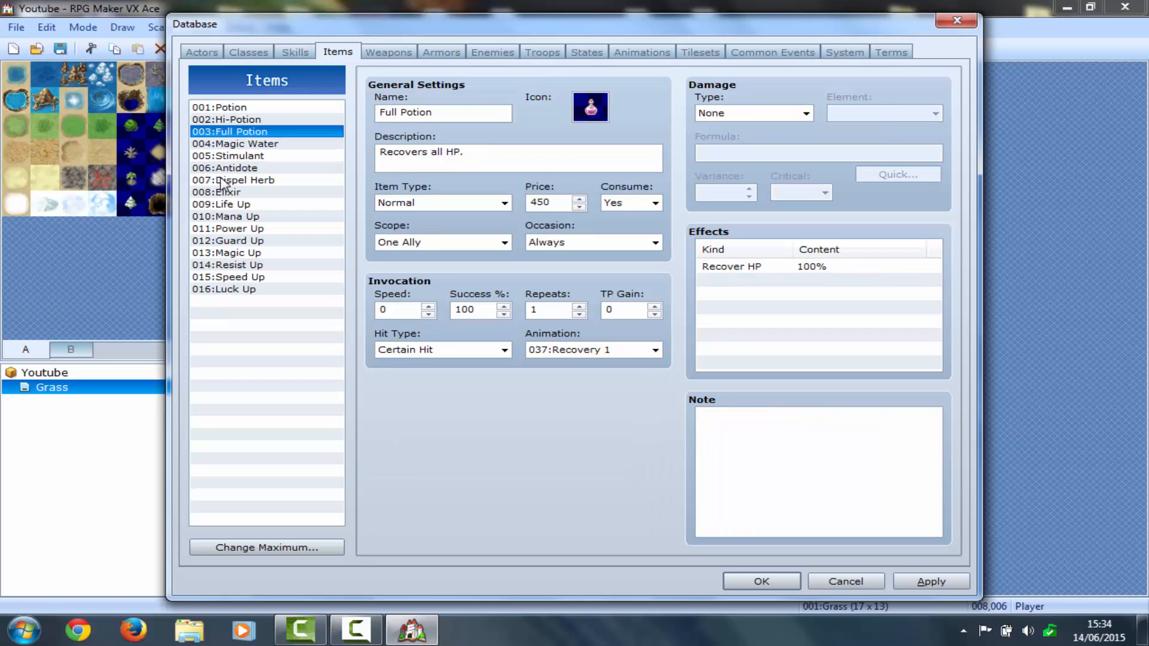
click(292, 544)
text(1)
key(Return)
click(294, 547)
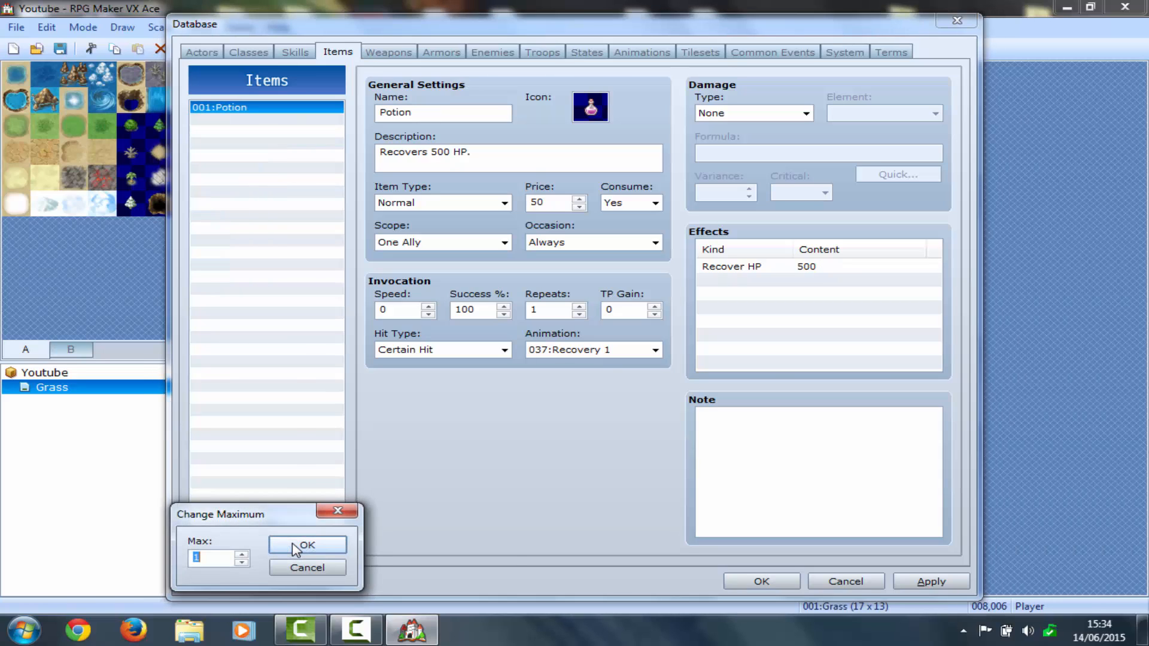
key(BackSpace)
click(293, 548)
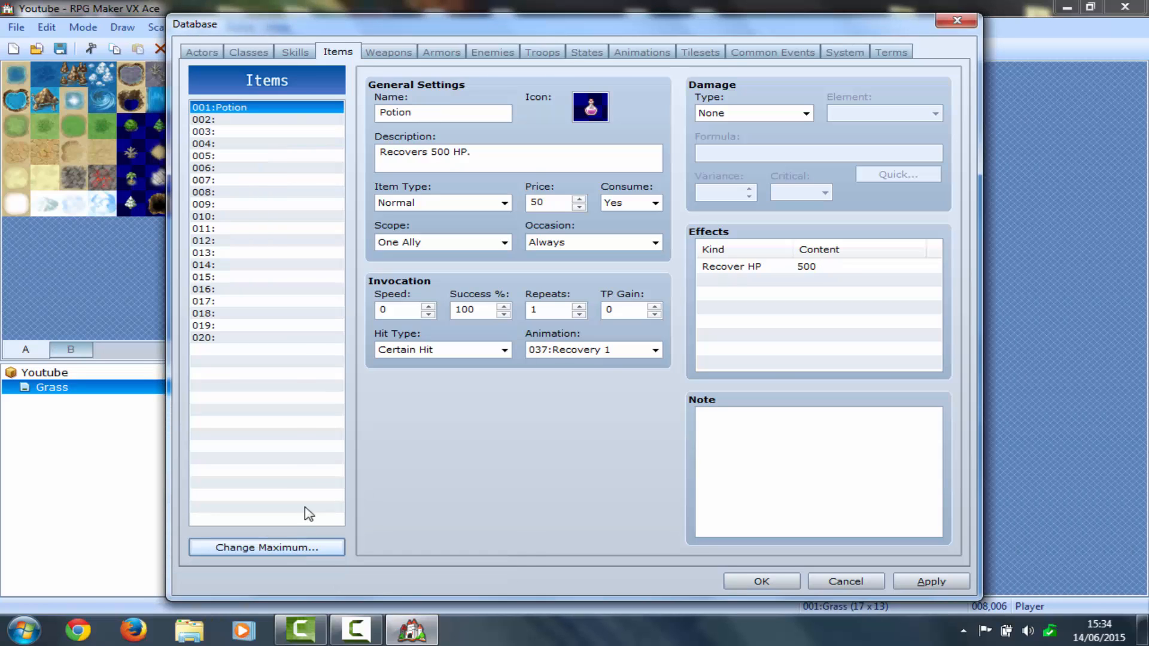
Clear every weapon after Hand Ax by cutting the weapon maximum to 1, and raise the maximum to 20 for empty slots
click(383, 51)
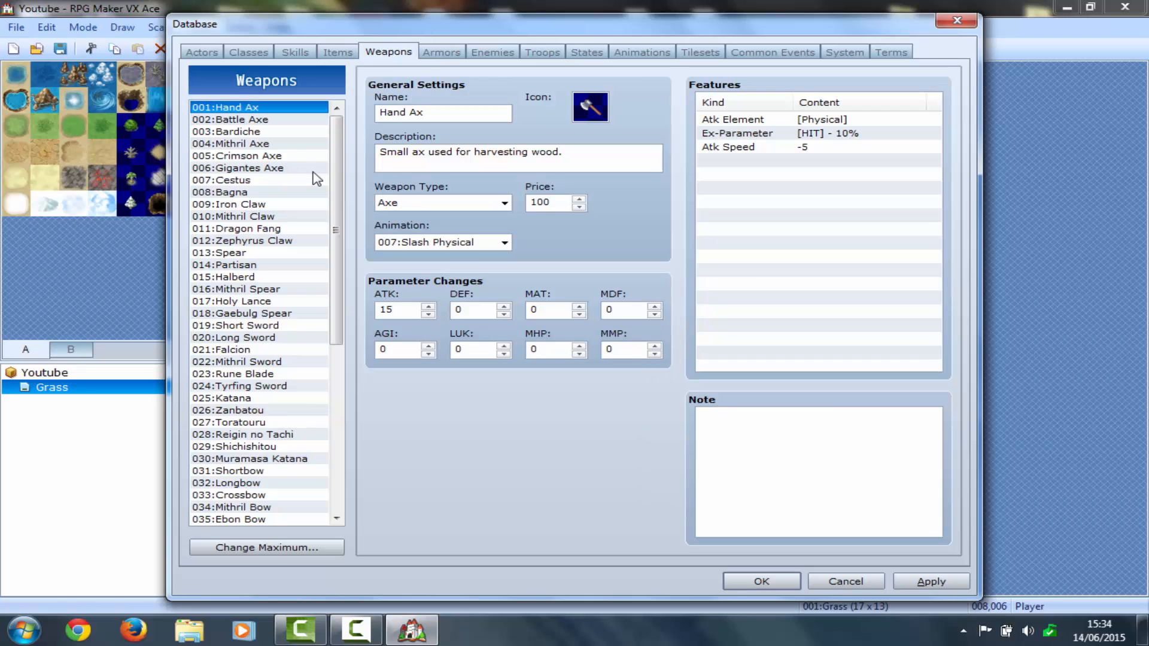
click(227, 547)
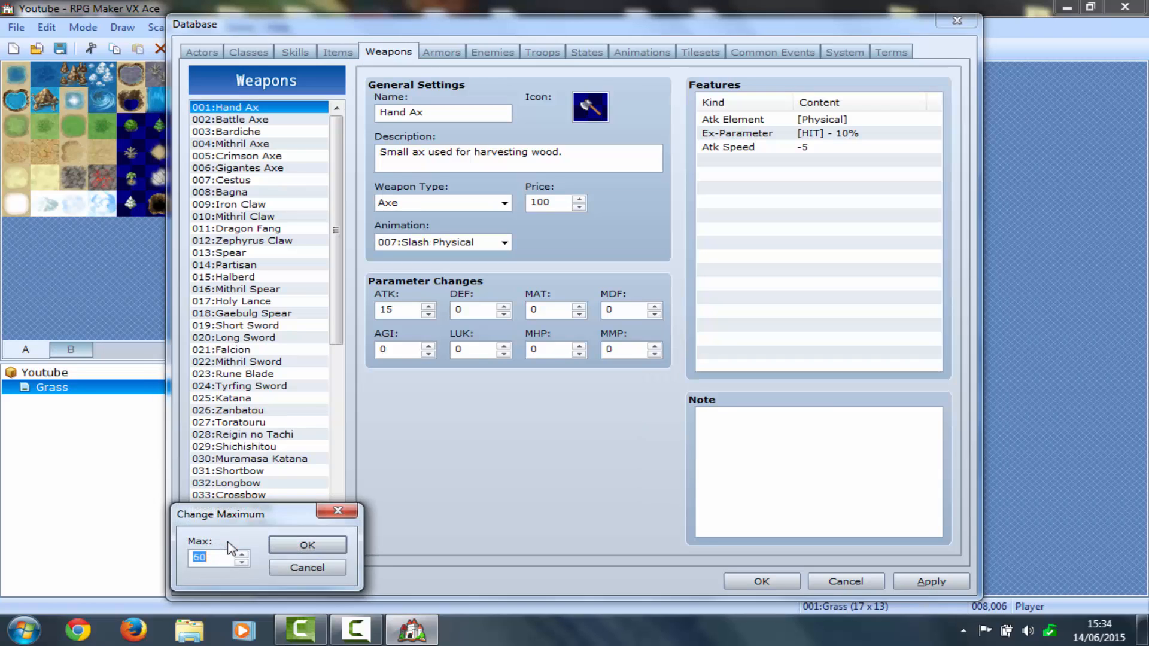
text(1)
key(Return)
click(228, 547)
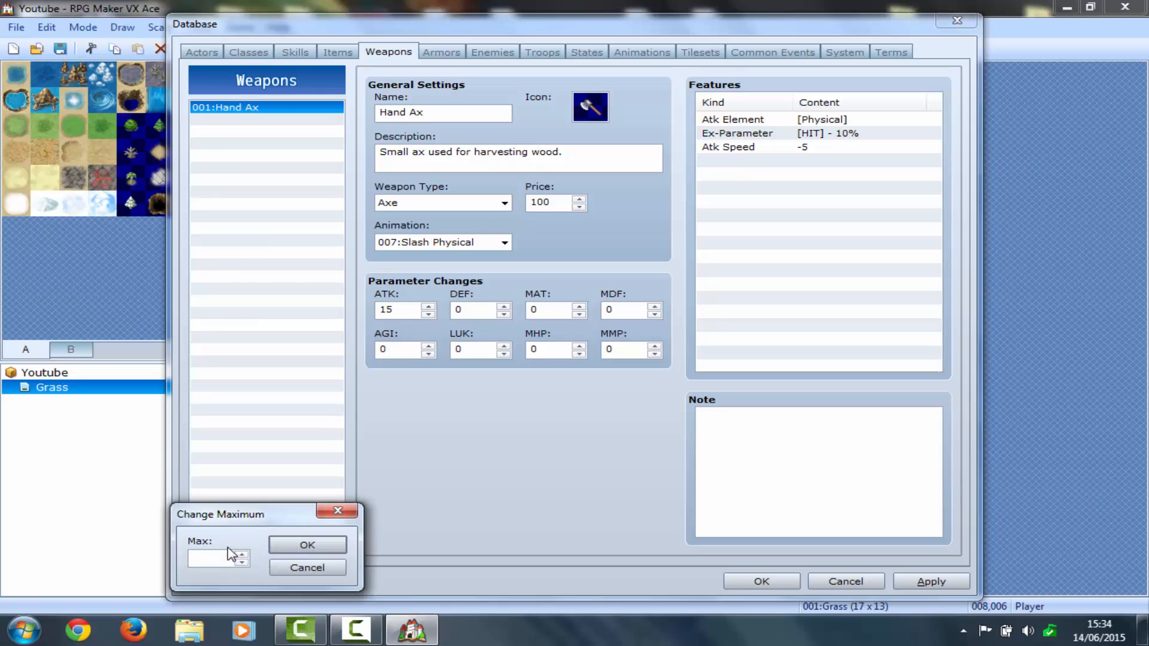
text(20)
key(Return)
Clear every armor after Casual Clothes by cutting the armor maximum to 1, and raise the maximum to 20 for empty slots
click(438, 57)
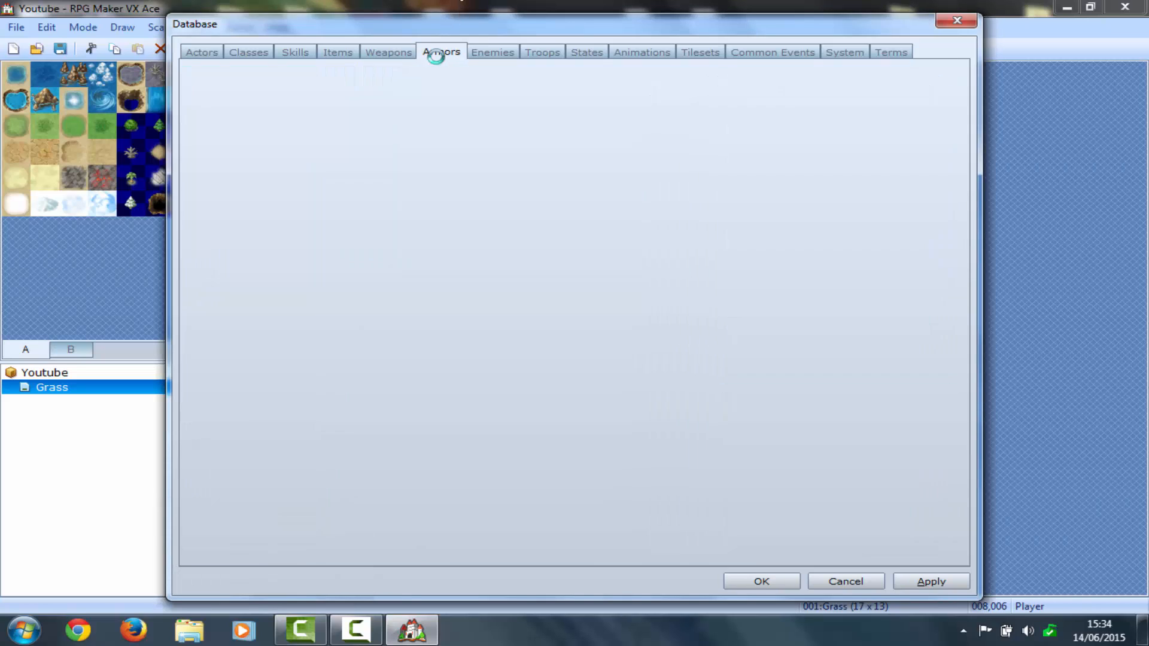
click(245, 547)
text(1)
key(Return)
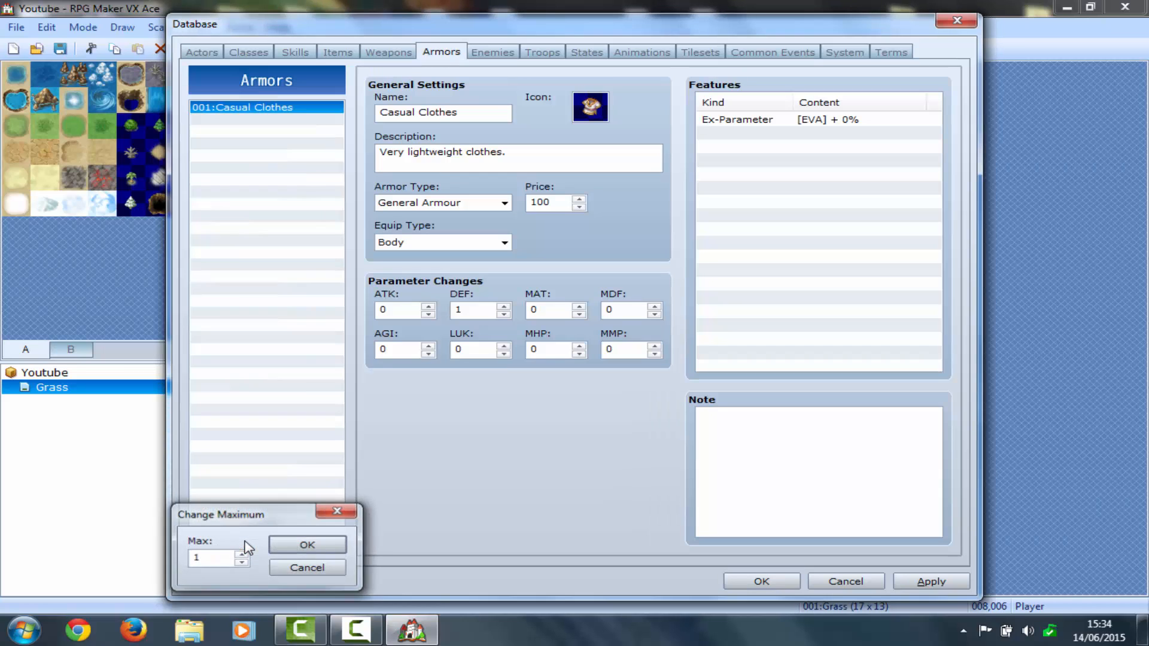
click(226, 546)
text(20)
key(Return)
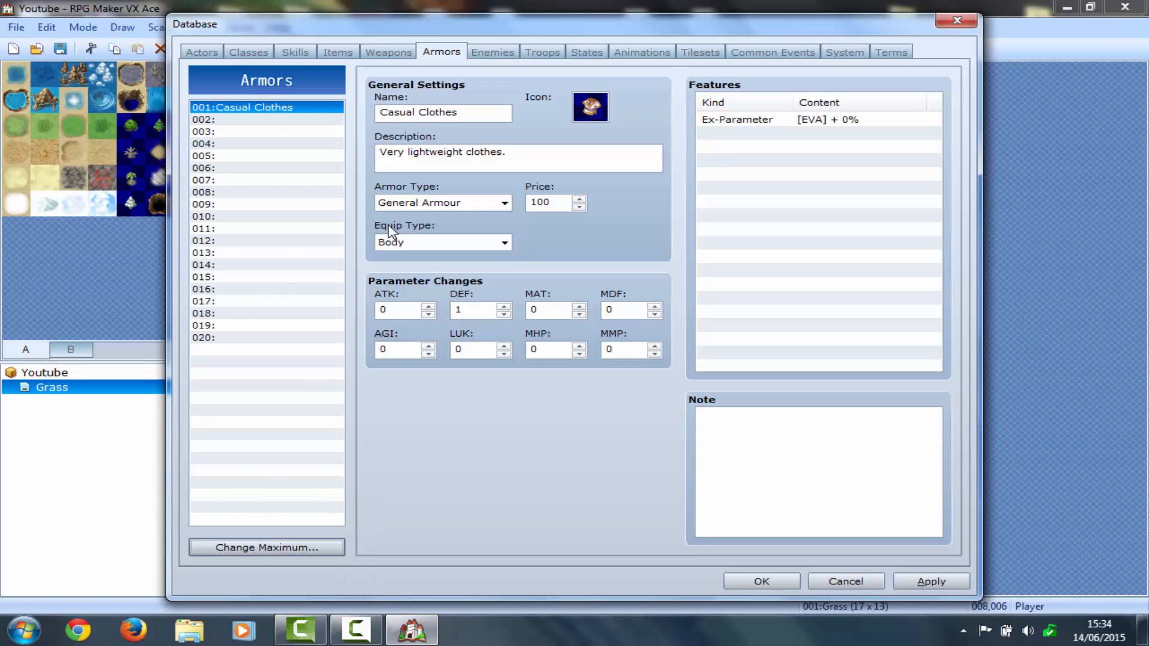
Review the default enemies, troops and states, including Ailment Guard and Cover, and check the empty armor slots
click(488, 53)
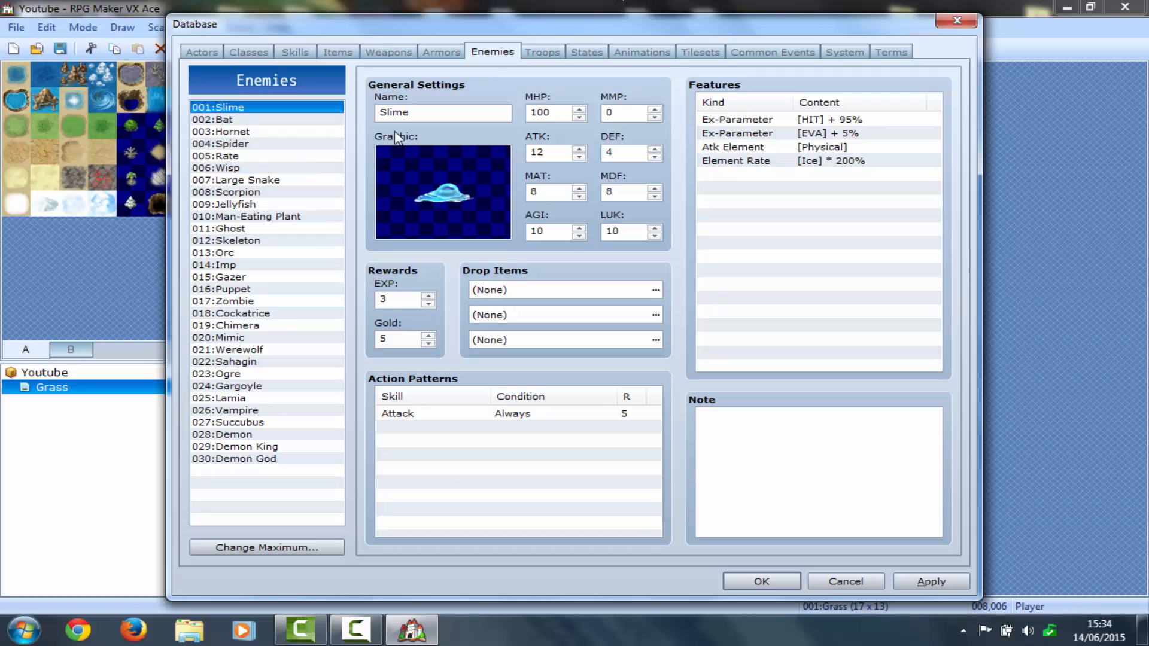
click(542, 53)
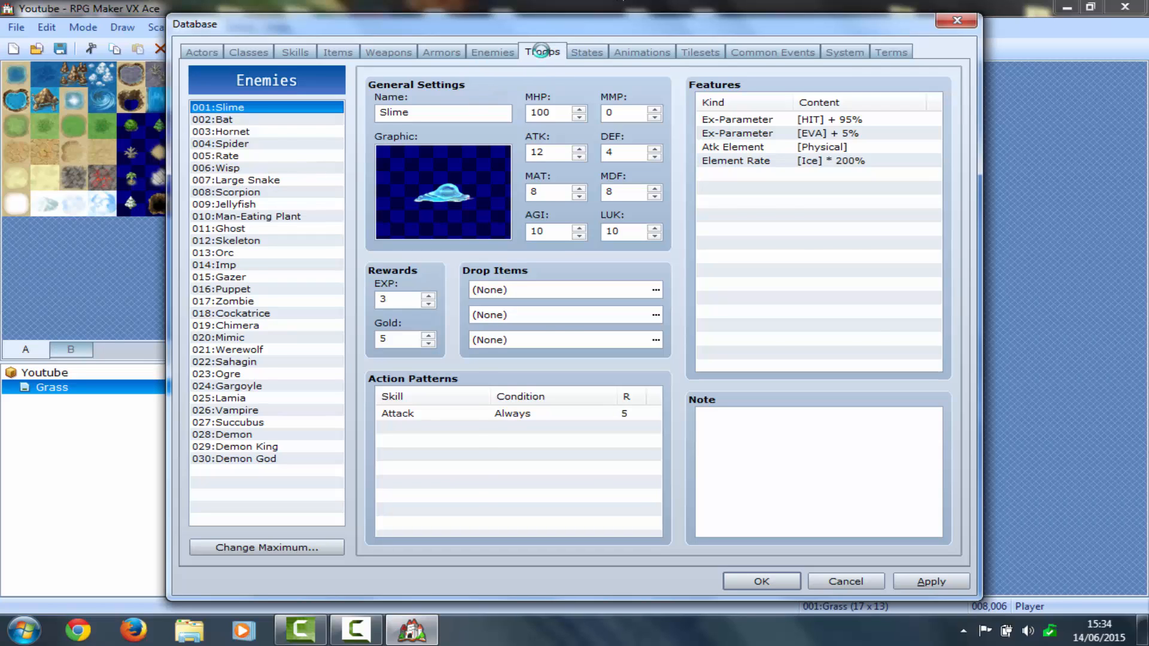
click(426, 50)
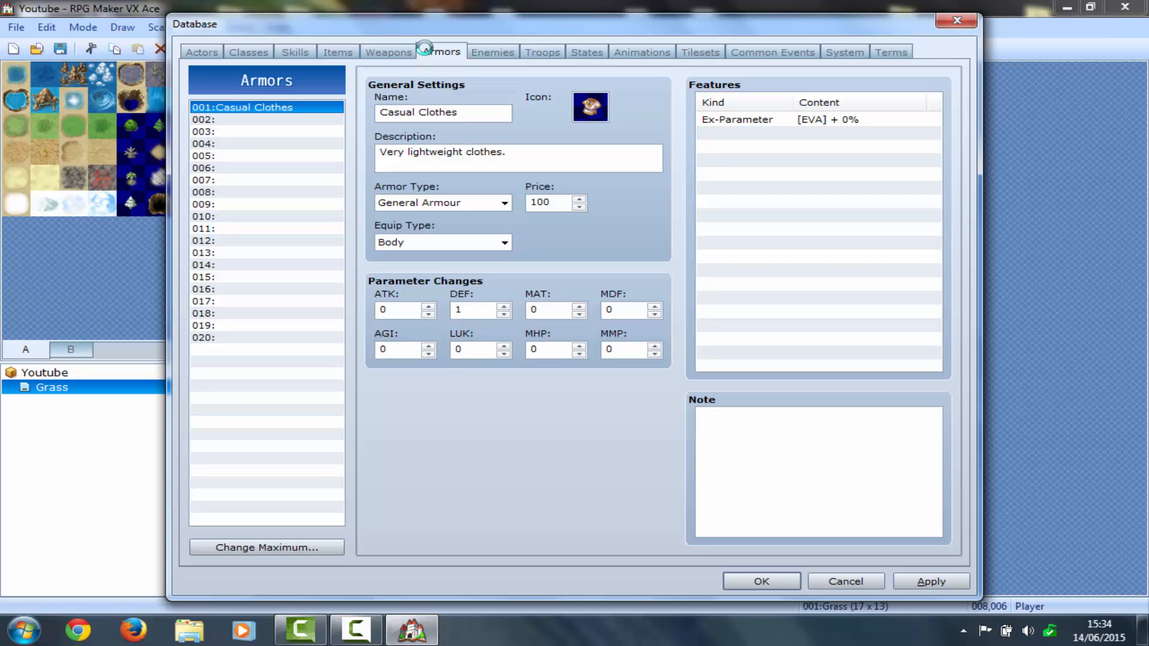
click(236, 121)
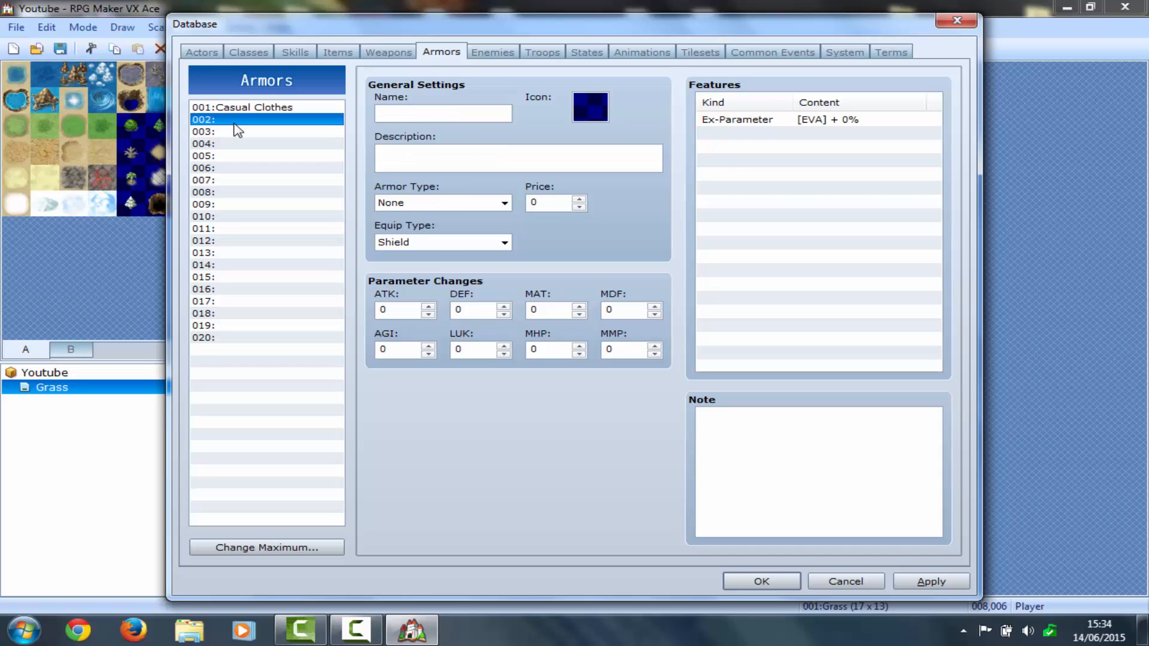
click(237, 156)
click(233, 228)
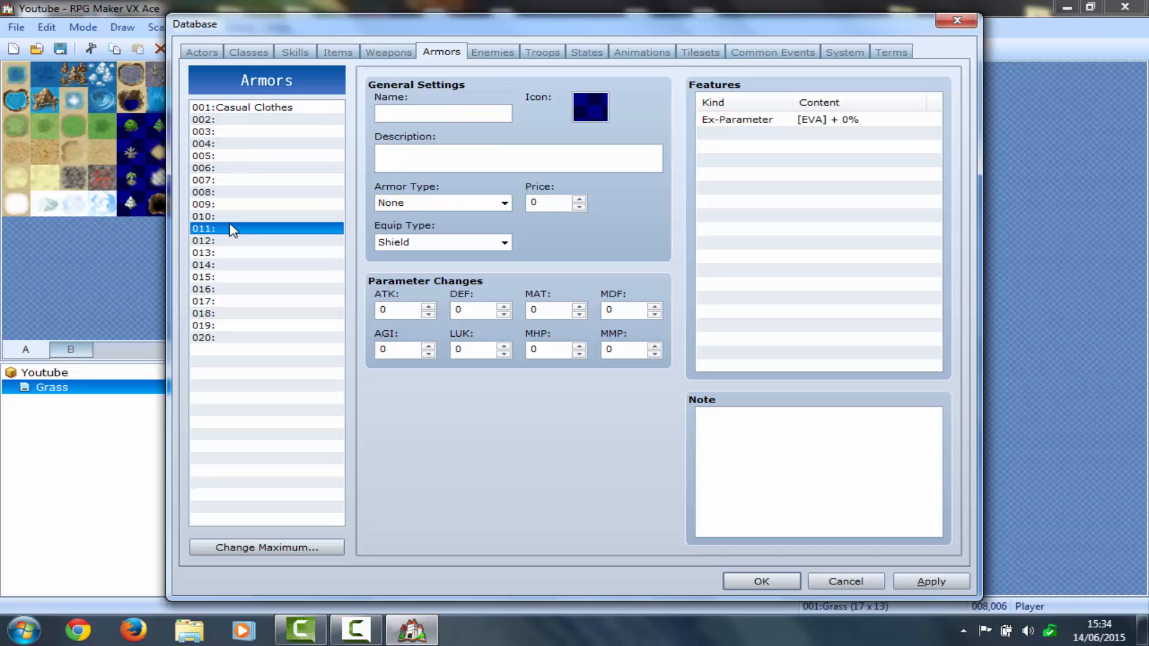
click(539, 52)
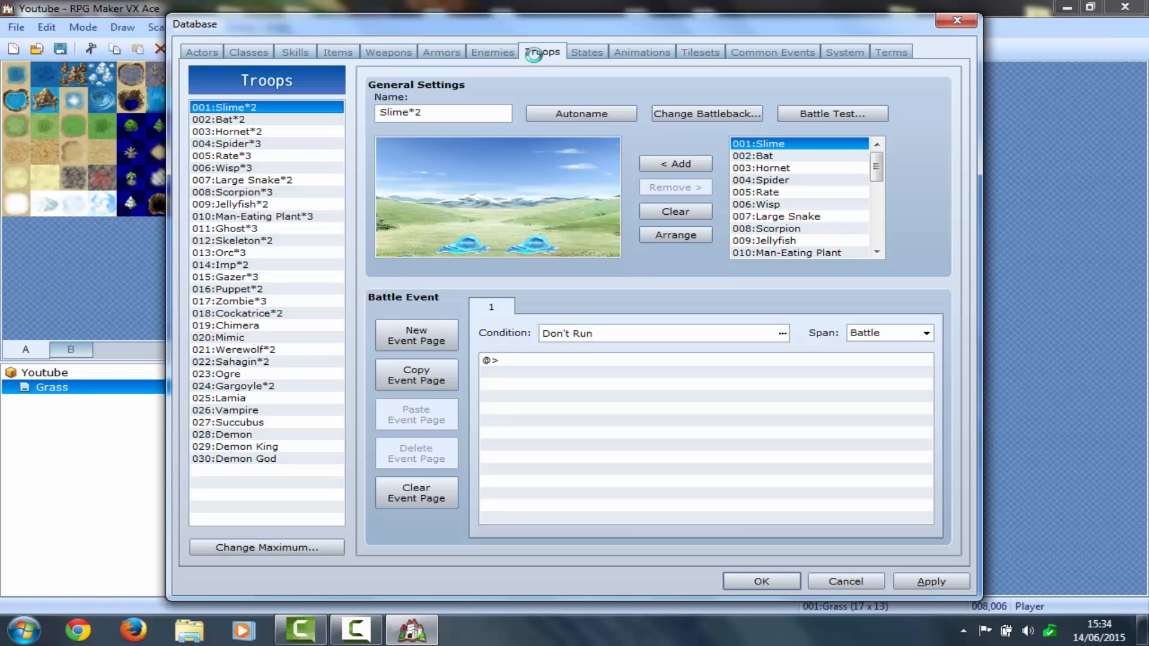
click(586, 52)
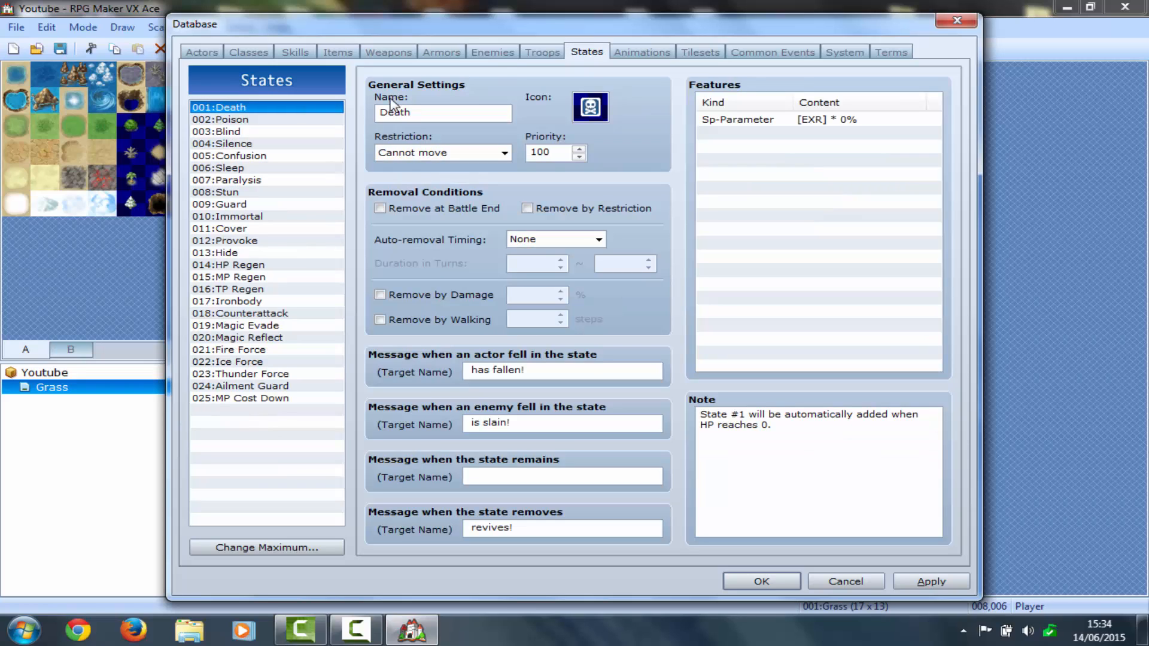
click(274, 387)
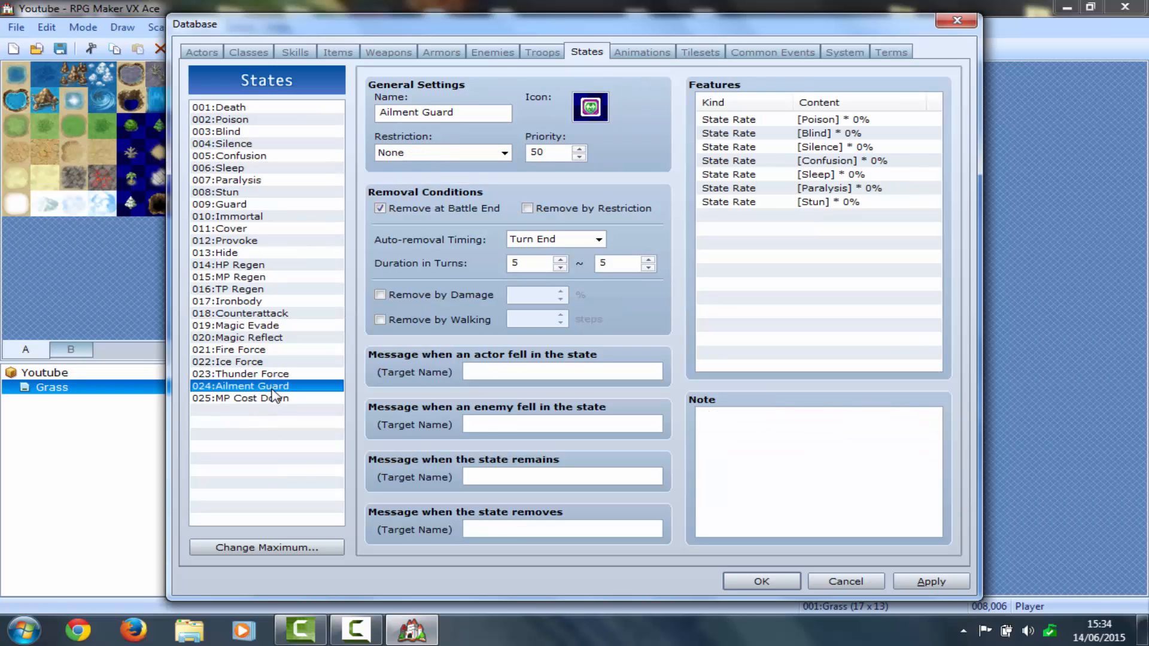
click(239, 229)
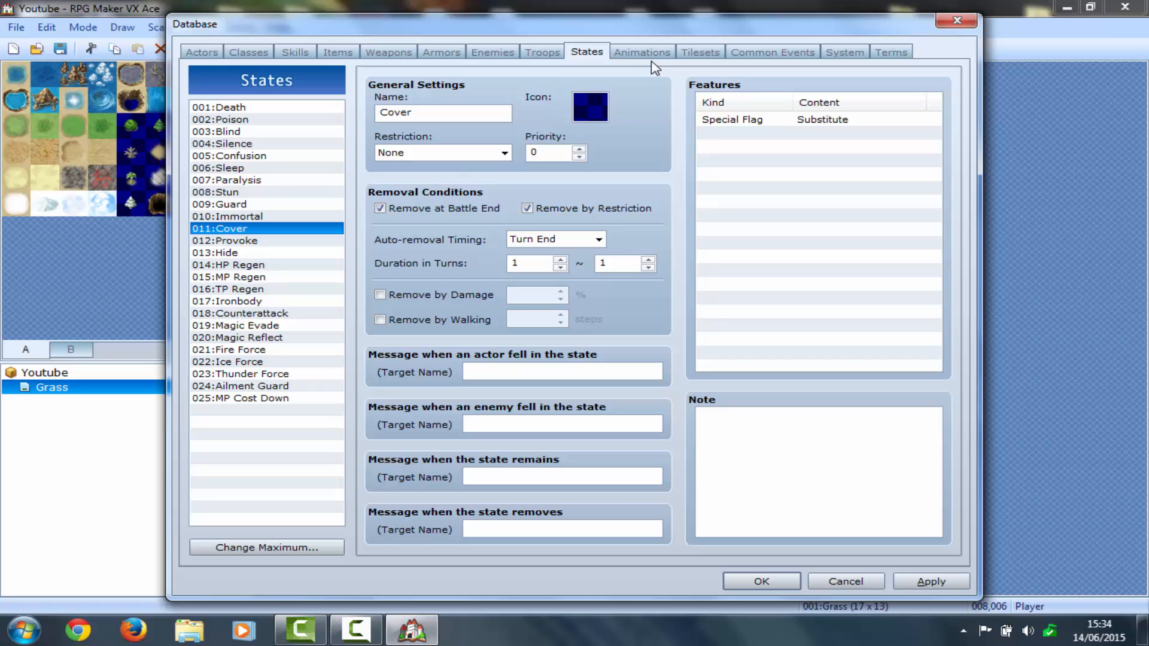
Examine the Hit Physical animation with its sound and flash timing, the Field tileset, and the common events list
click(649, 53)
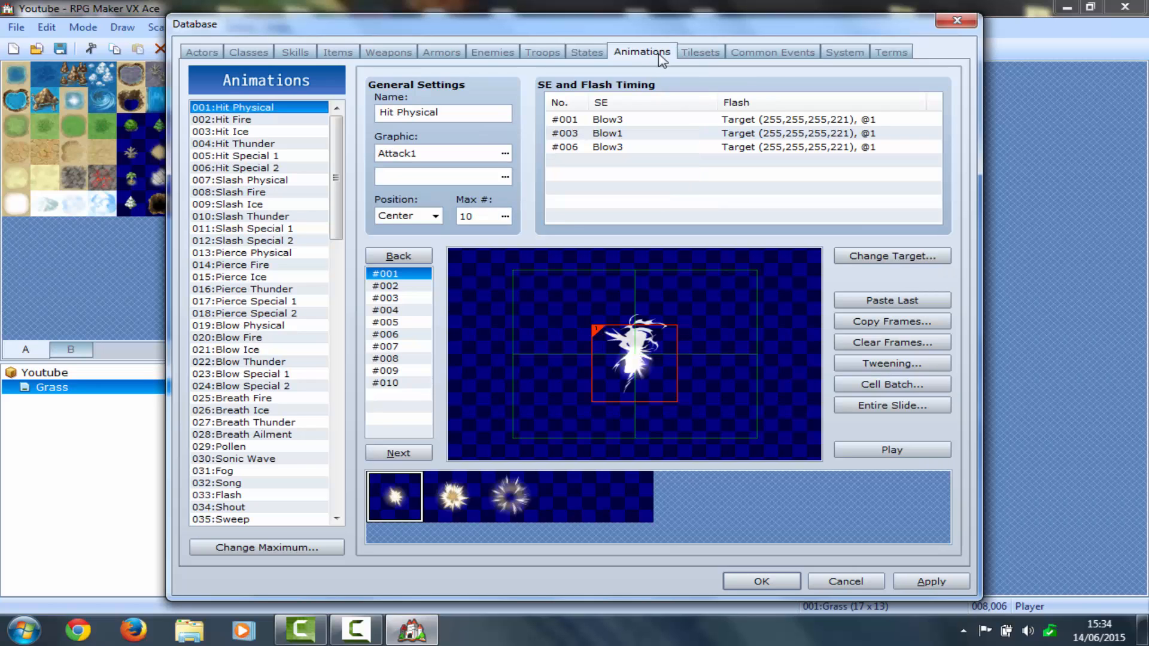
click(701, 53)
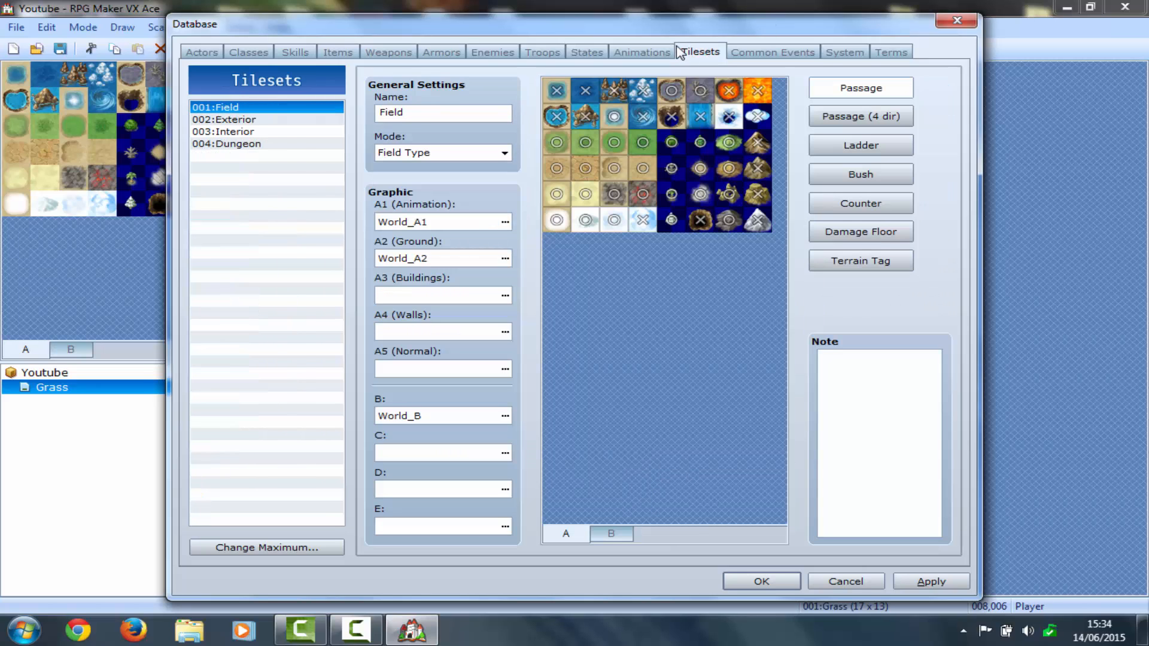
click(666, 52)
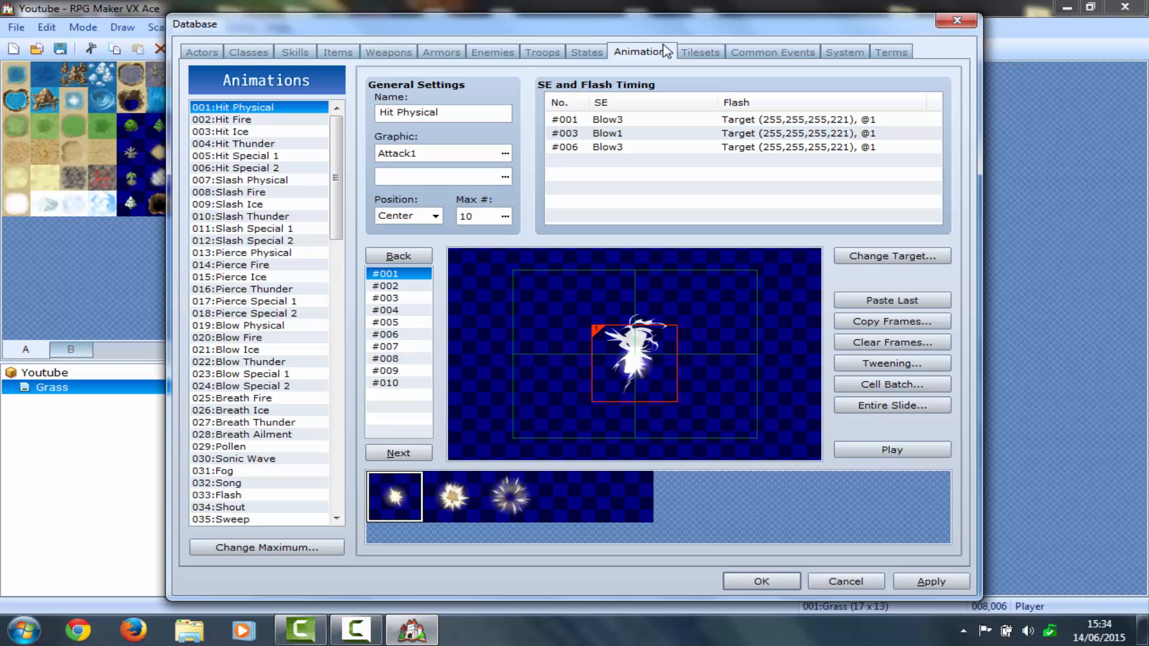
click(661, 118)
click(609, 207)
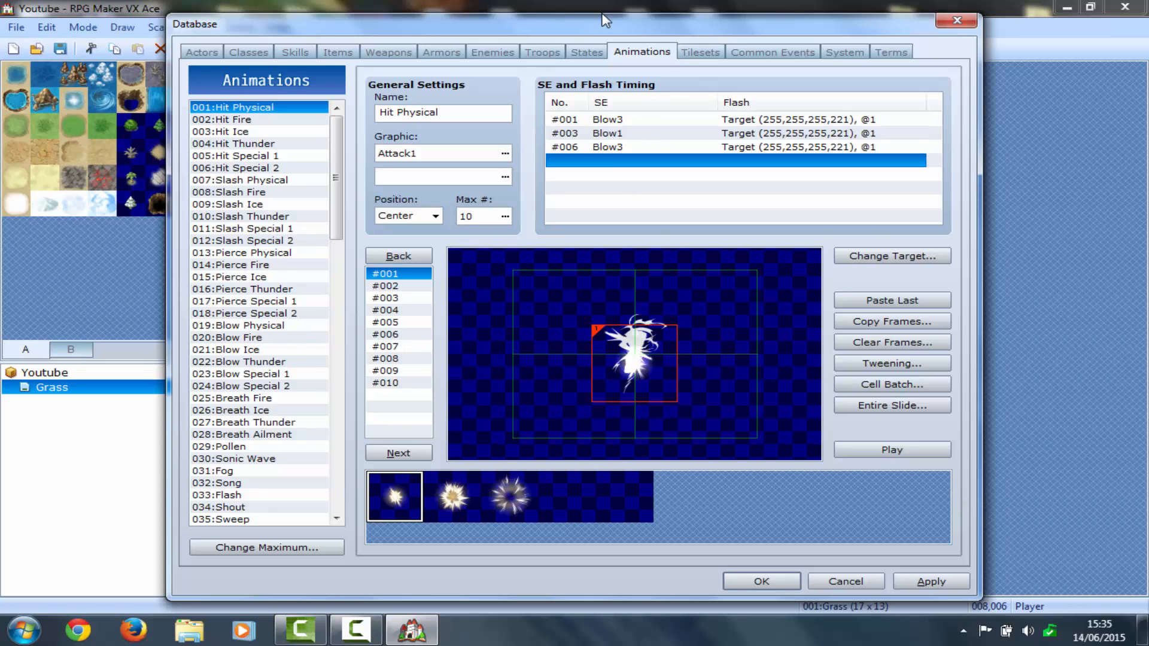
click(682, 53)
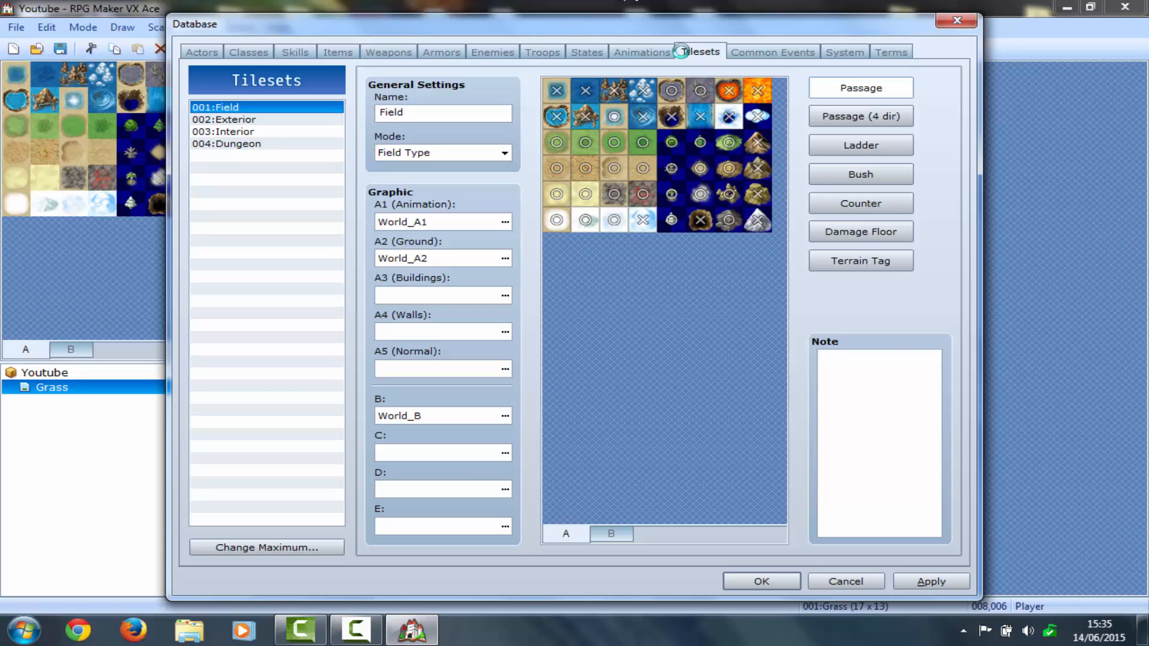
click(760, 54)
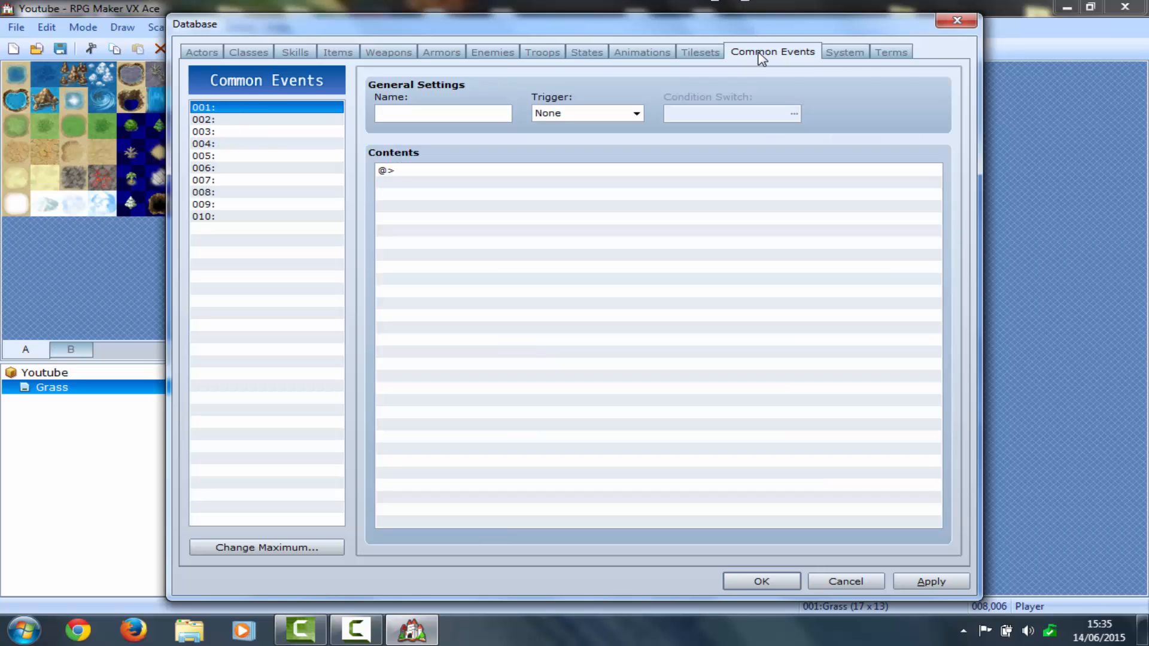
Change the game's currency unit to £ in the system settings
click(836, 55)
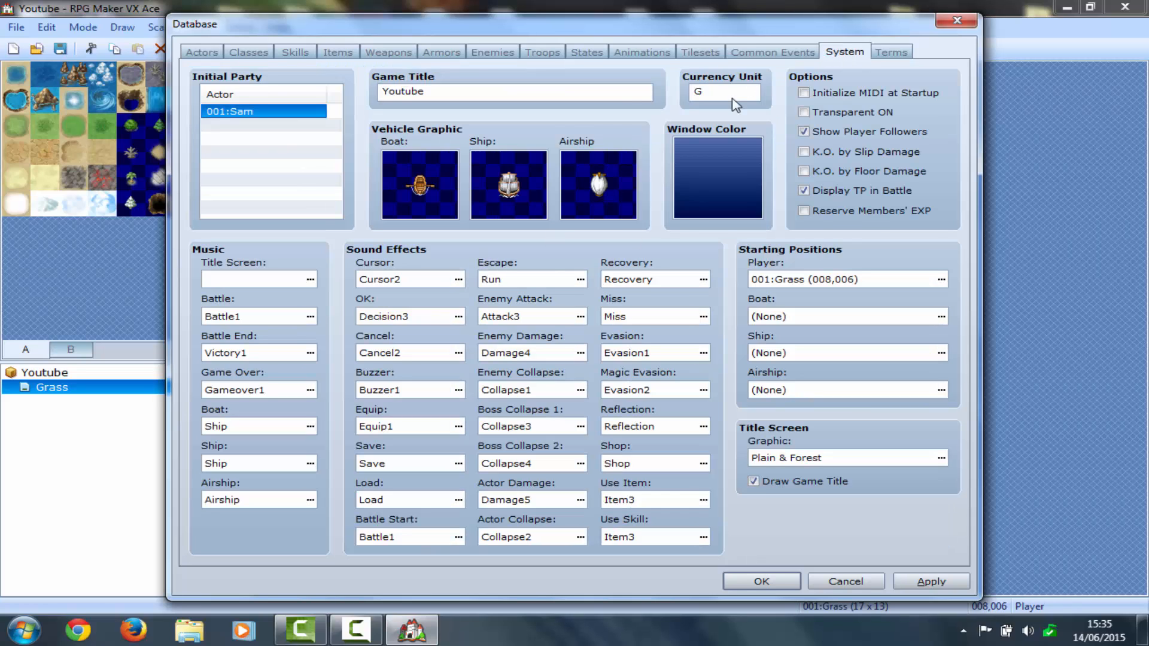
double_click(726, 91)
key(BackSpace)
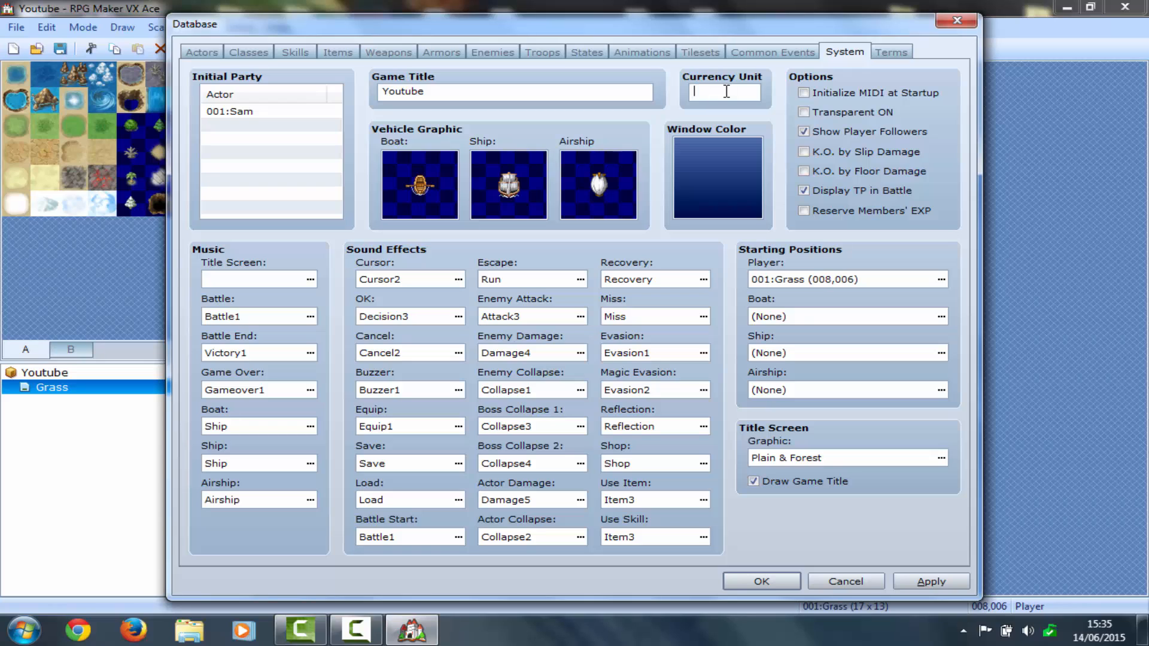
text(£)
Make the window color black with red -255, green -255 and blue -102, and accept the database changes
click(726, 175)
double_click(723, 166)
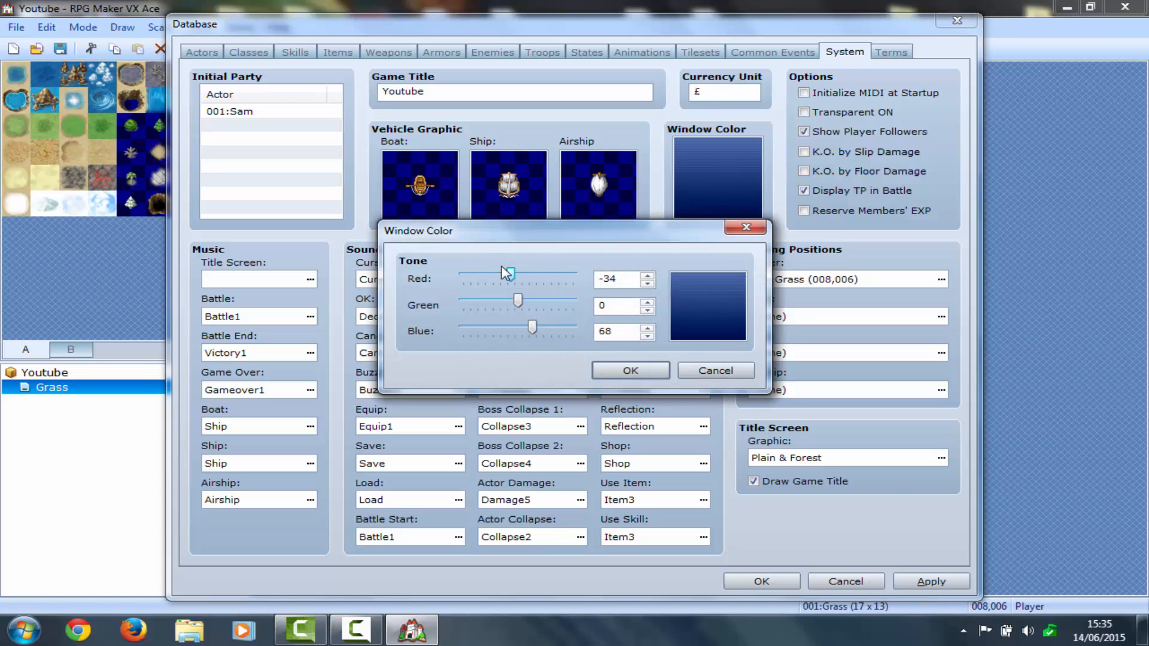
drag(506, 276, 463, 277)
drag(517, 301, 463, 301)
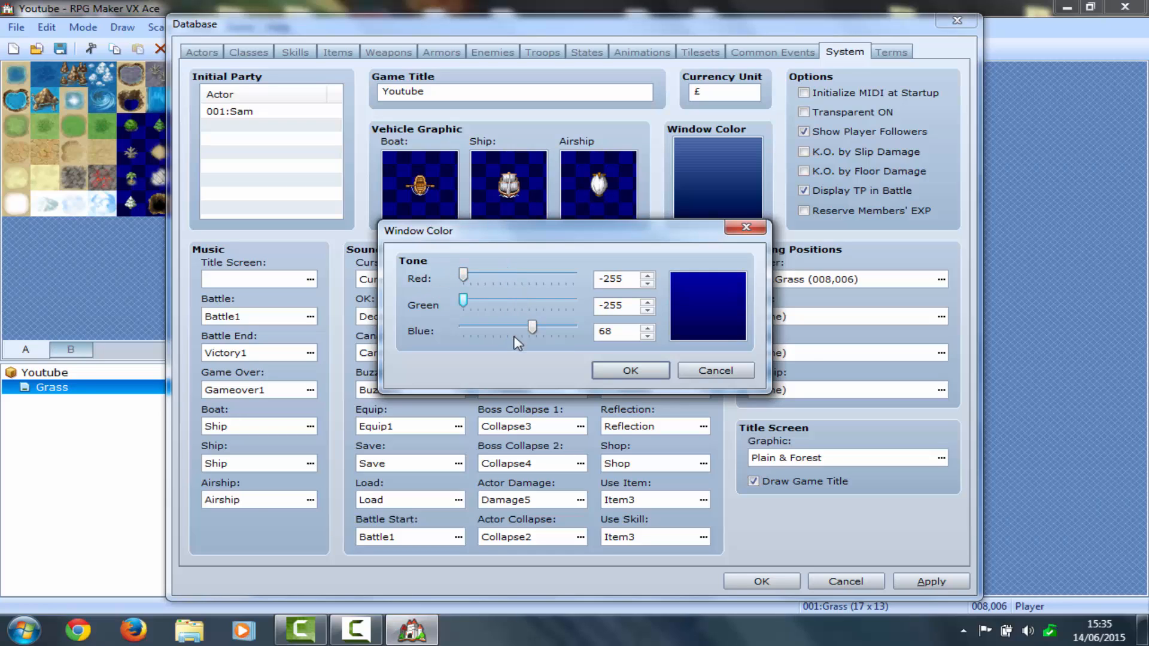
drag(529, 331, 464, 328)
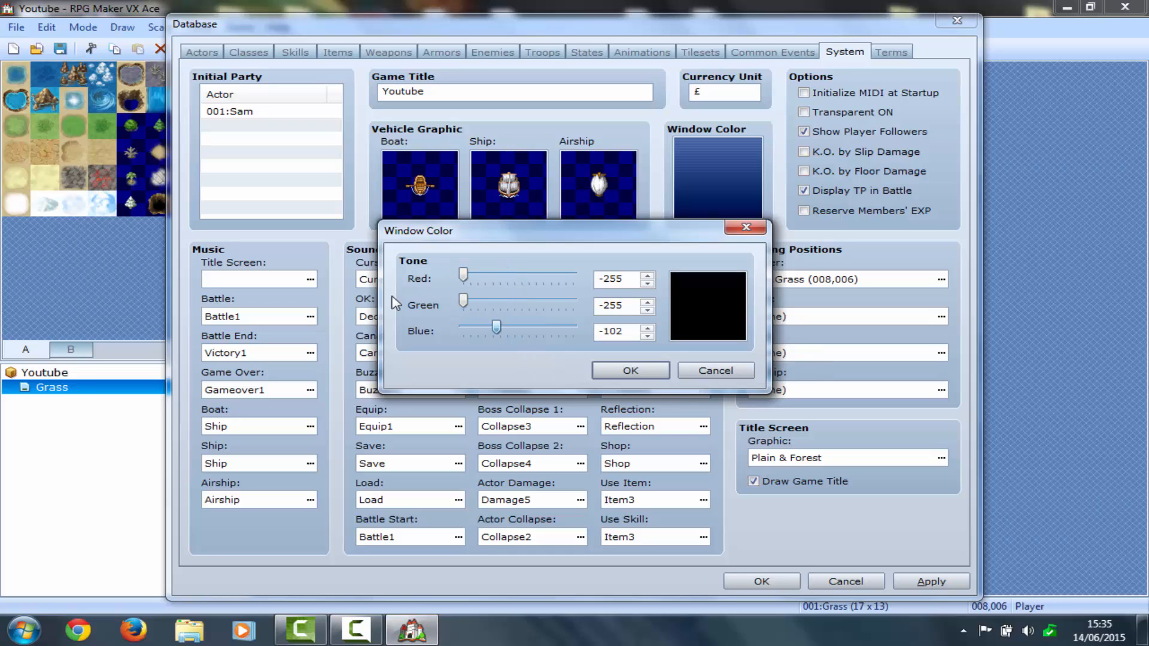
click(605, 366)
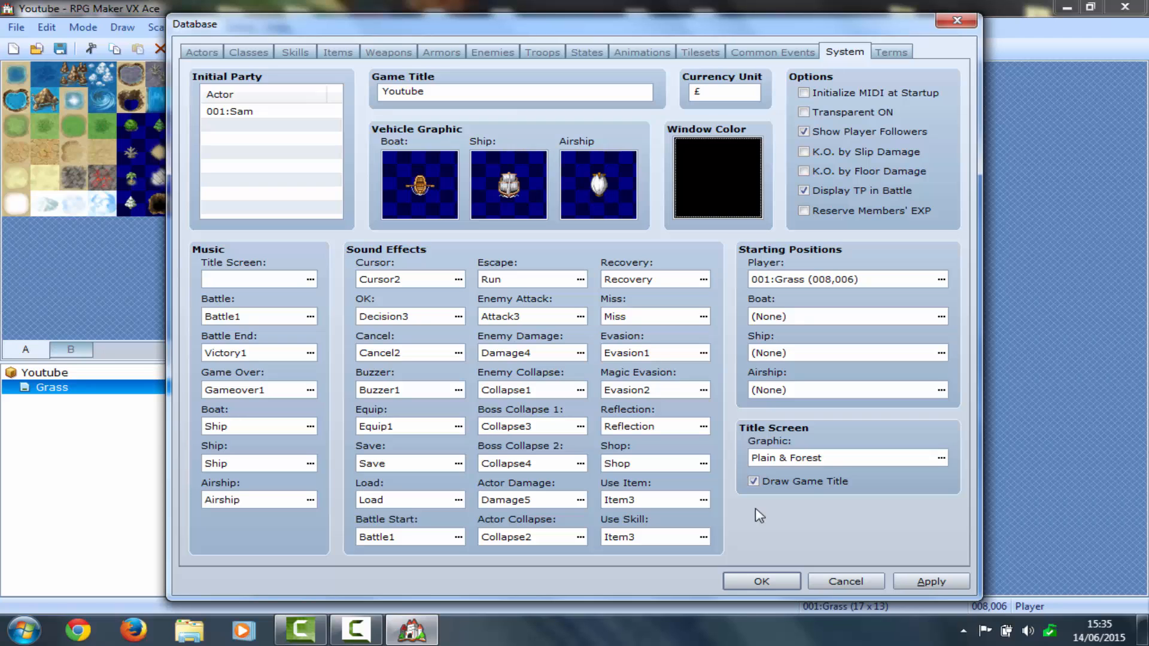
click(780, 581)
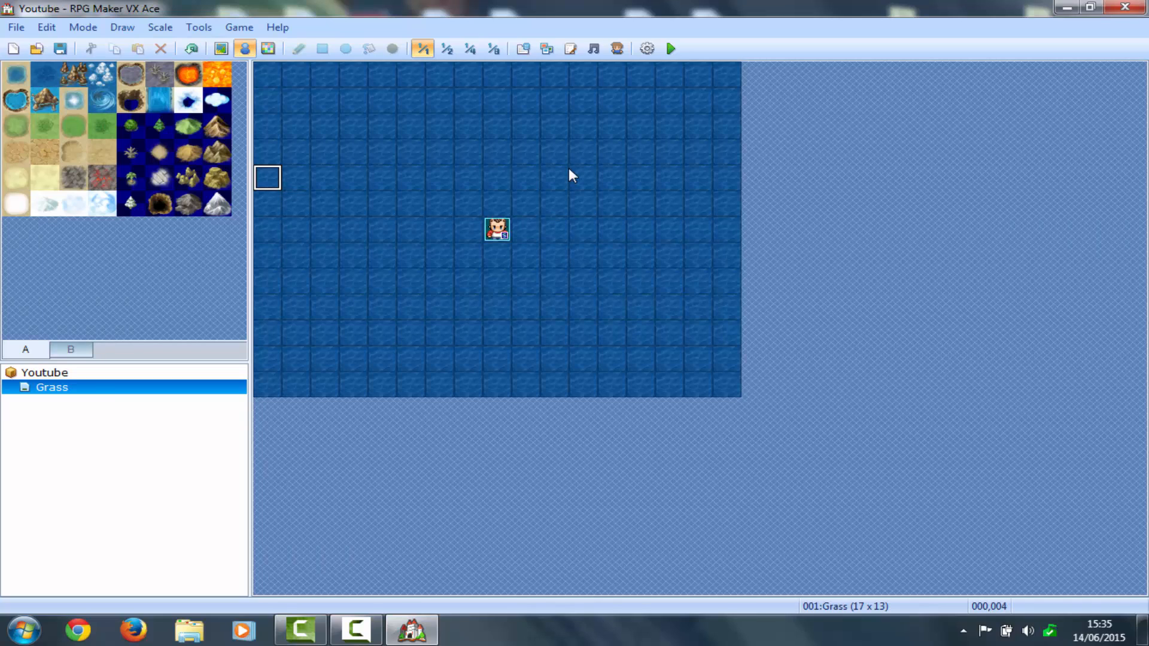
Rename the Grass map as World Map and set its display name to Map
click(43, 127)
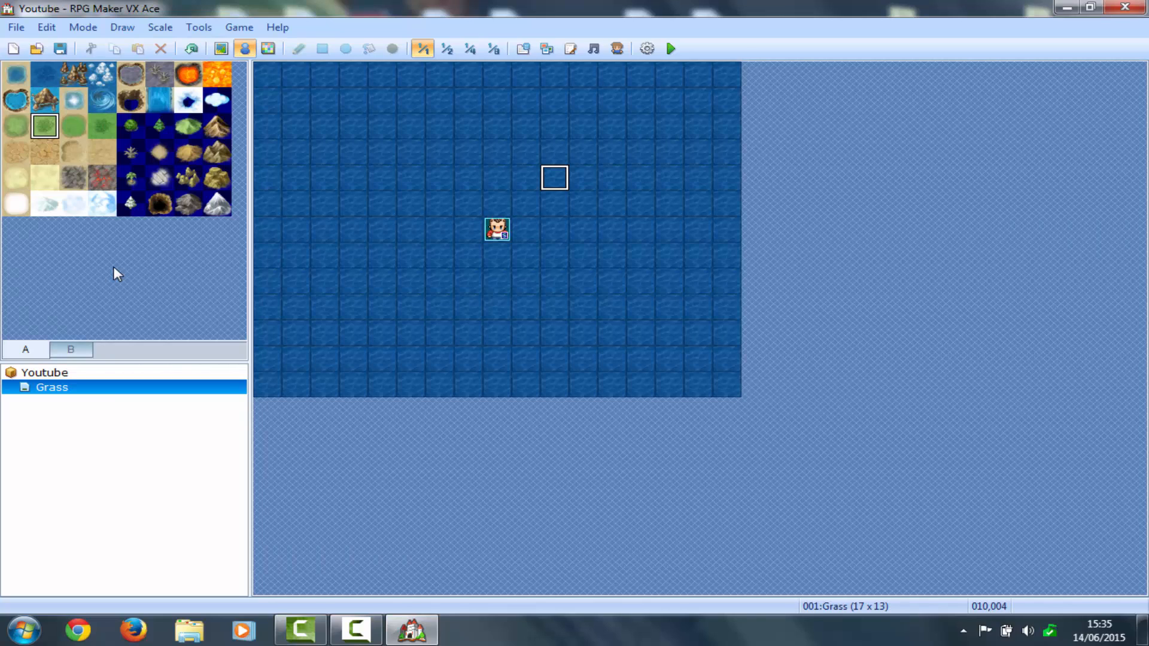
right_click(66, 389)
click(69, 392)
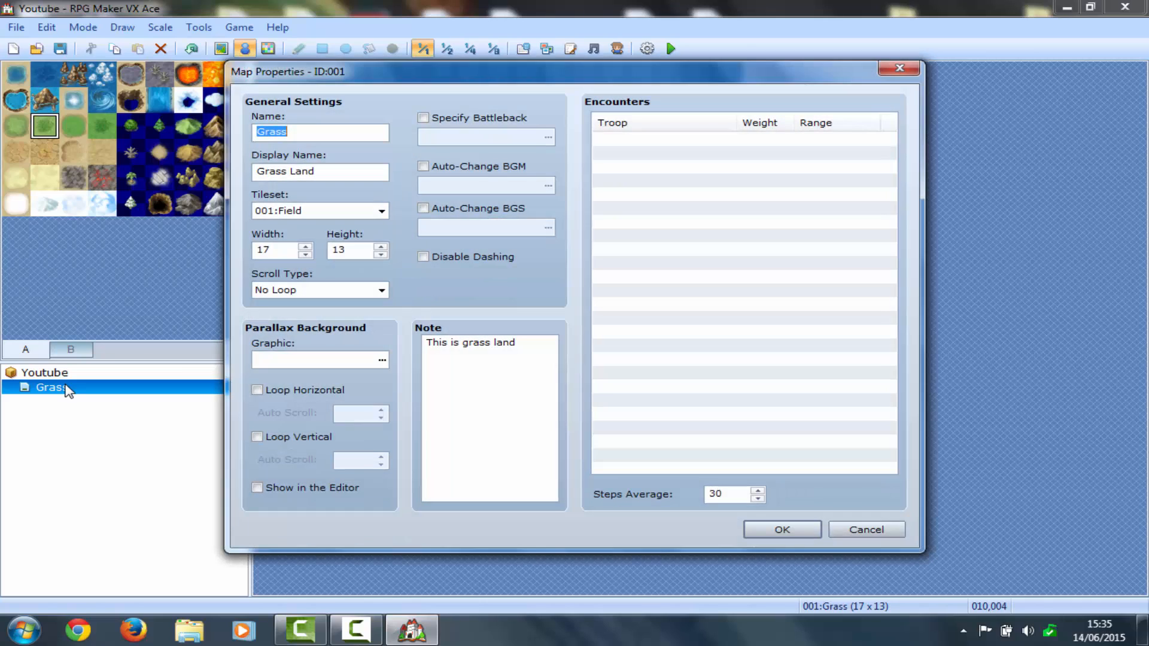
text(World Map)
key(Tab)
key(BackSpace)
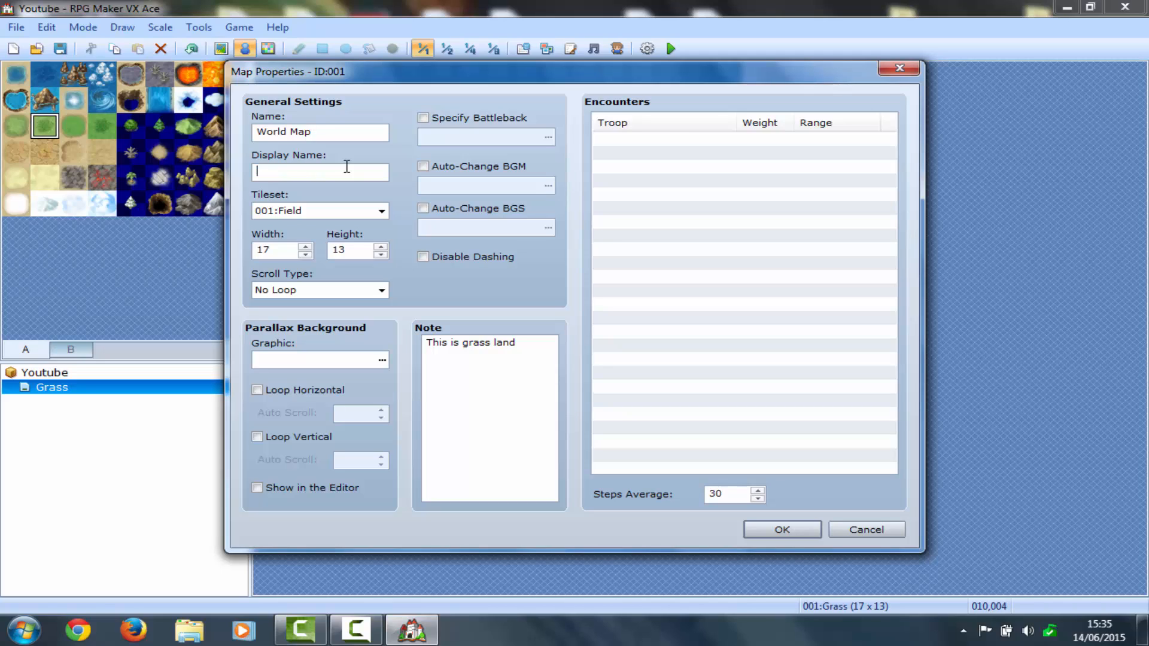
text(Map)
Set the World Map's width to 31 and height to 33, and accept the map properties
click(306, 247)
click(306, 247)
click(306, 247)
click(306, 247)
click(306, 246)
click(306, 247)
click(381, 247)
click(380, 246)
click(380, 246)
click(381, 247)
click(381, 246)
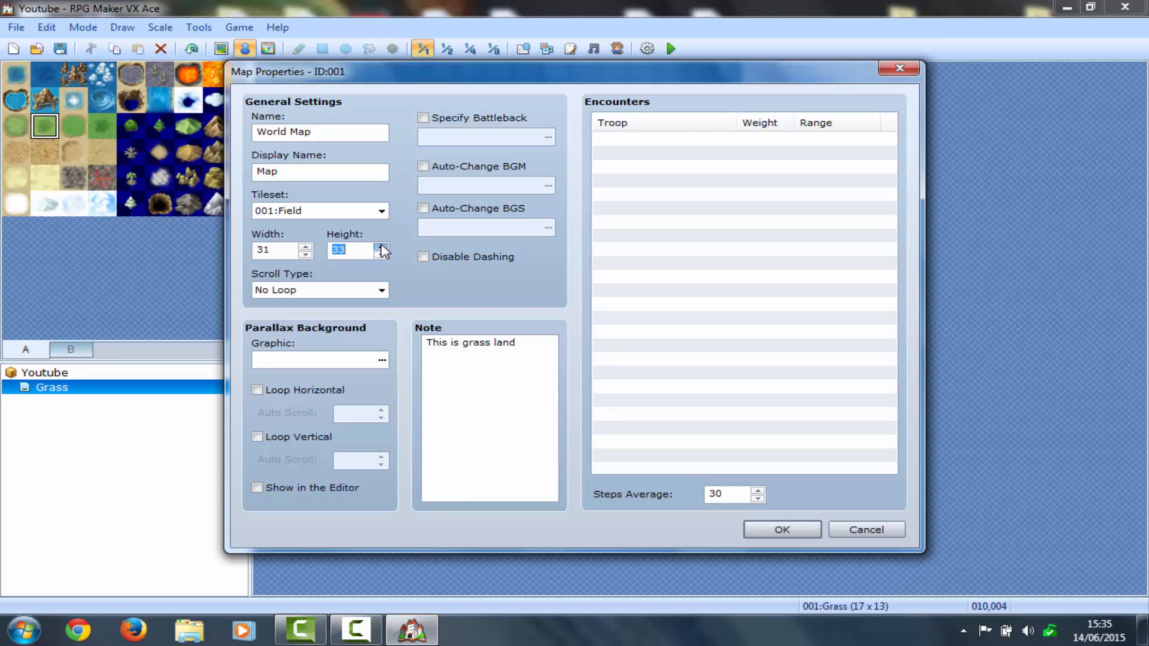
click(762, 531)
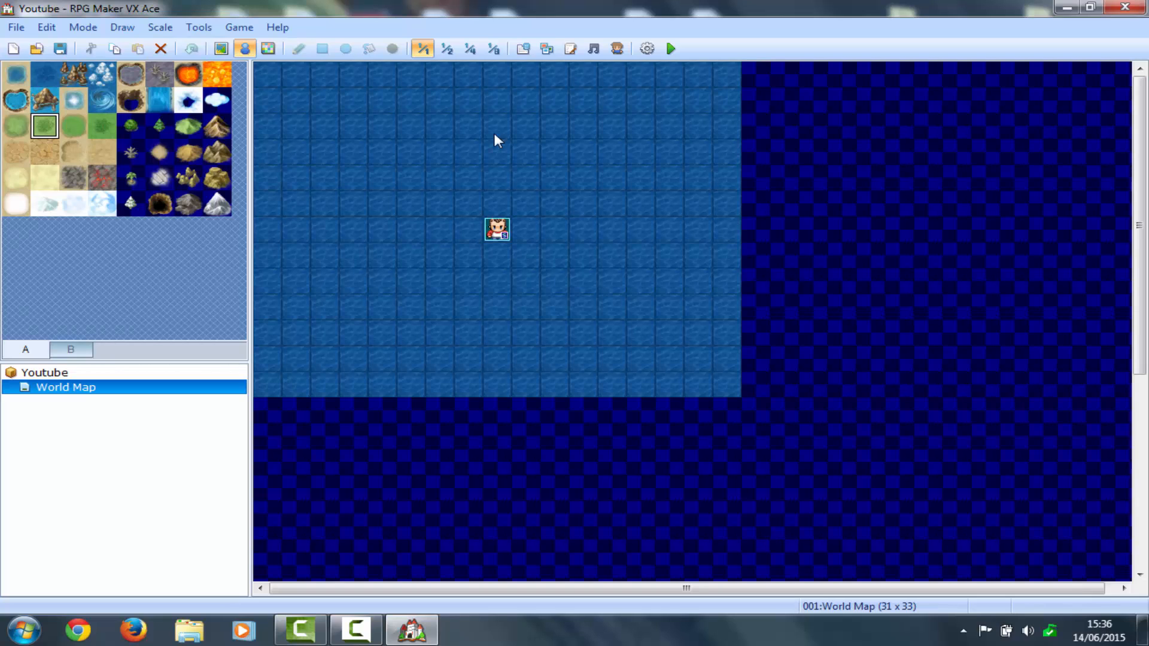
Display the map at 1:2 scale and reduce the World Map's height to 26
click(448, 49)
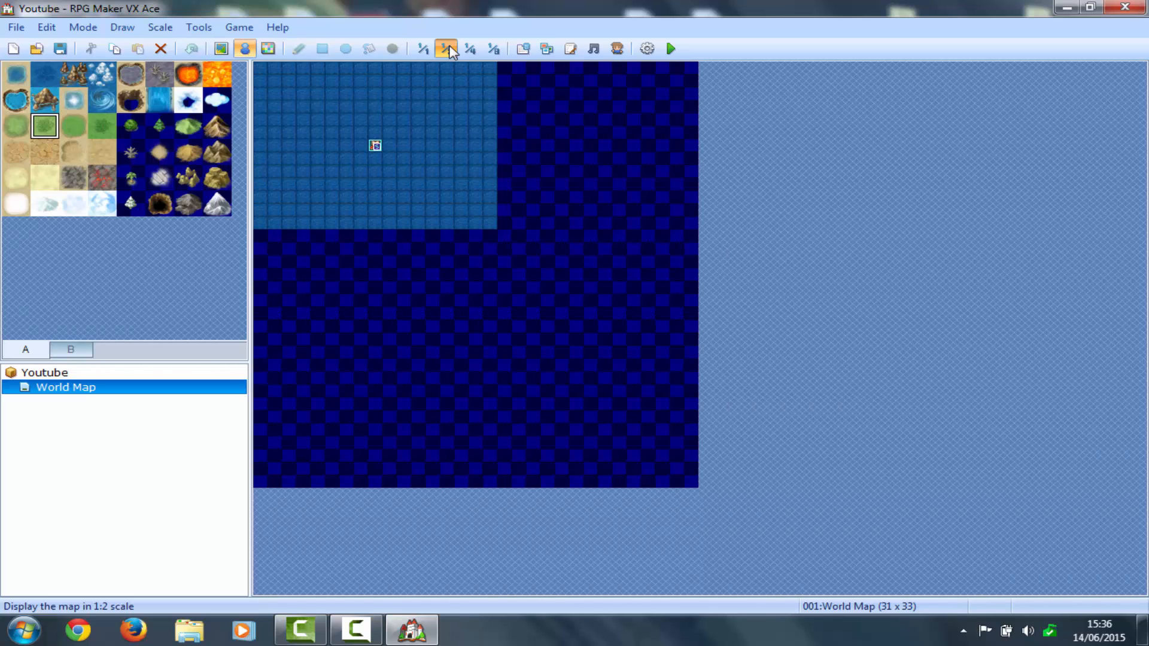
right_click(197, 390)
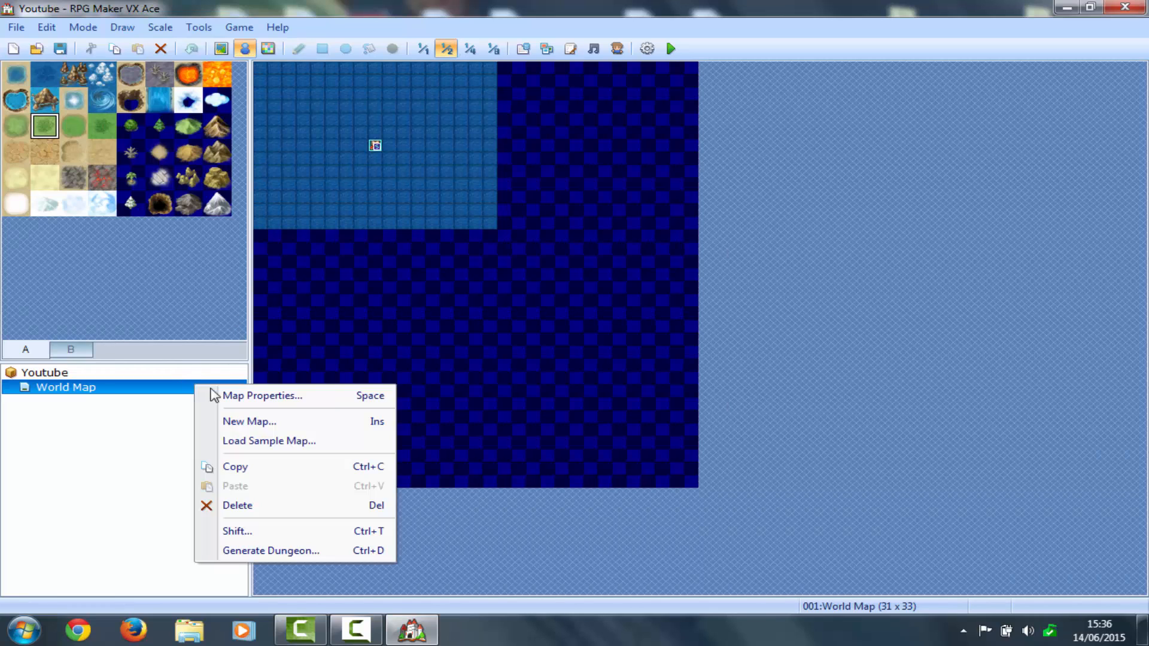
click(239, 395)
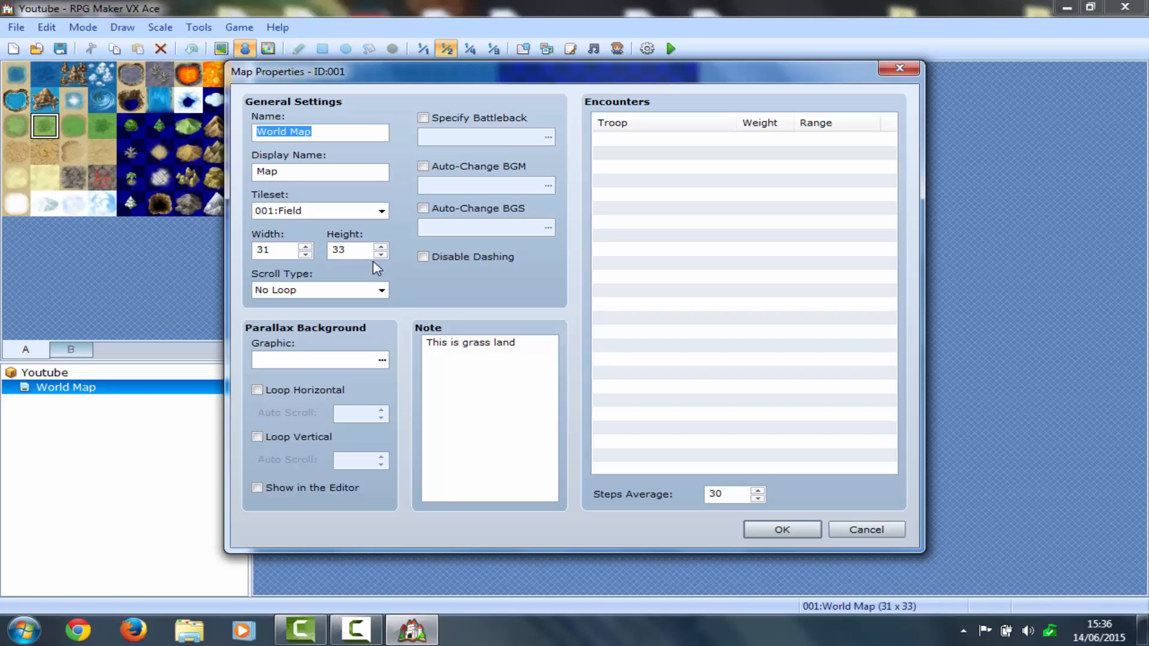
click(380, 255)
click(381, 255)
click(381, 255)
click(380, 254)
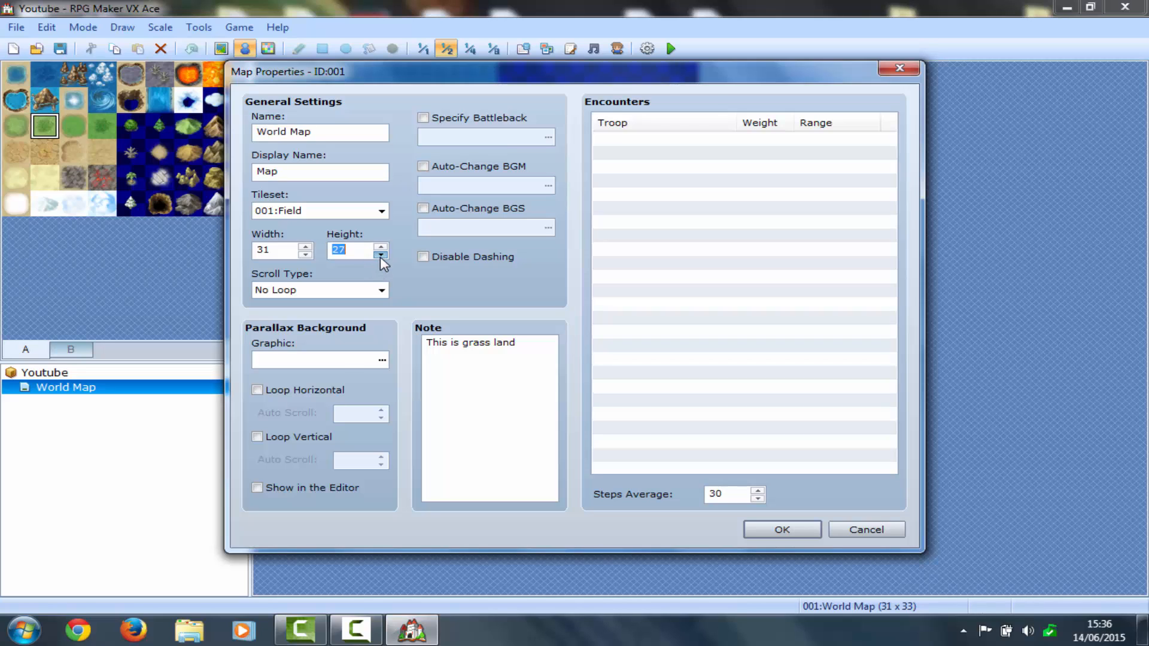
click(800, 533)
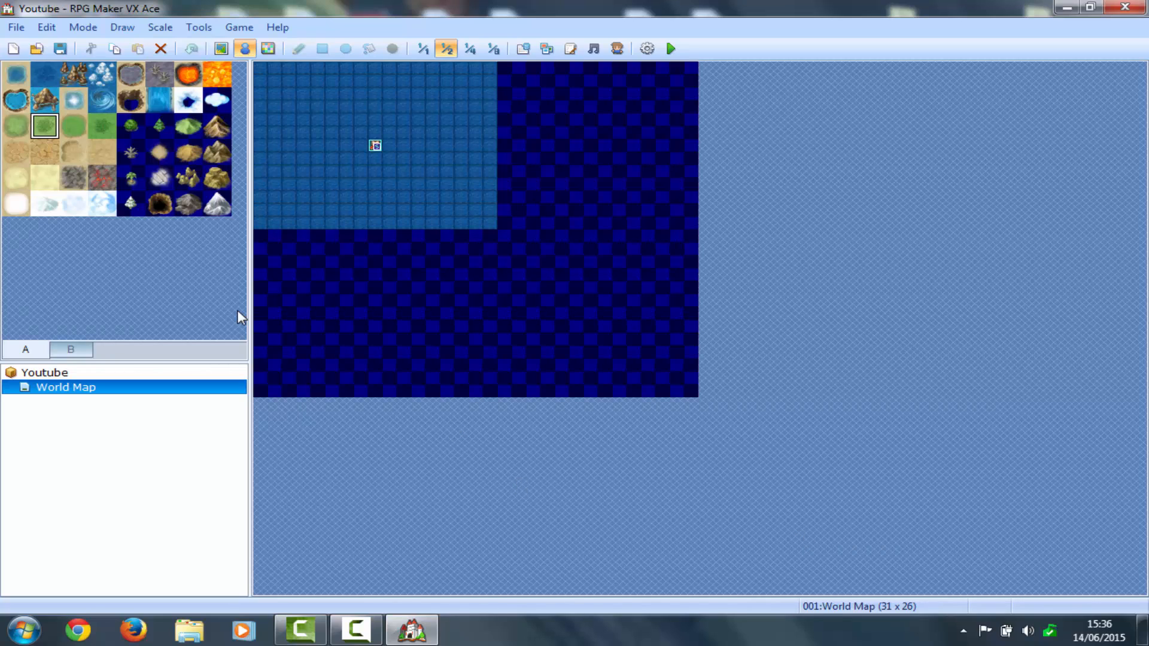
Switch to map editing and flood-fill the whole World Map with the darkest green grass tile
click(222, 49)
click(245, 48)
click(226, 49)
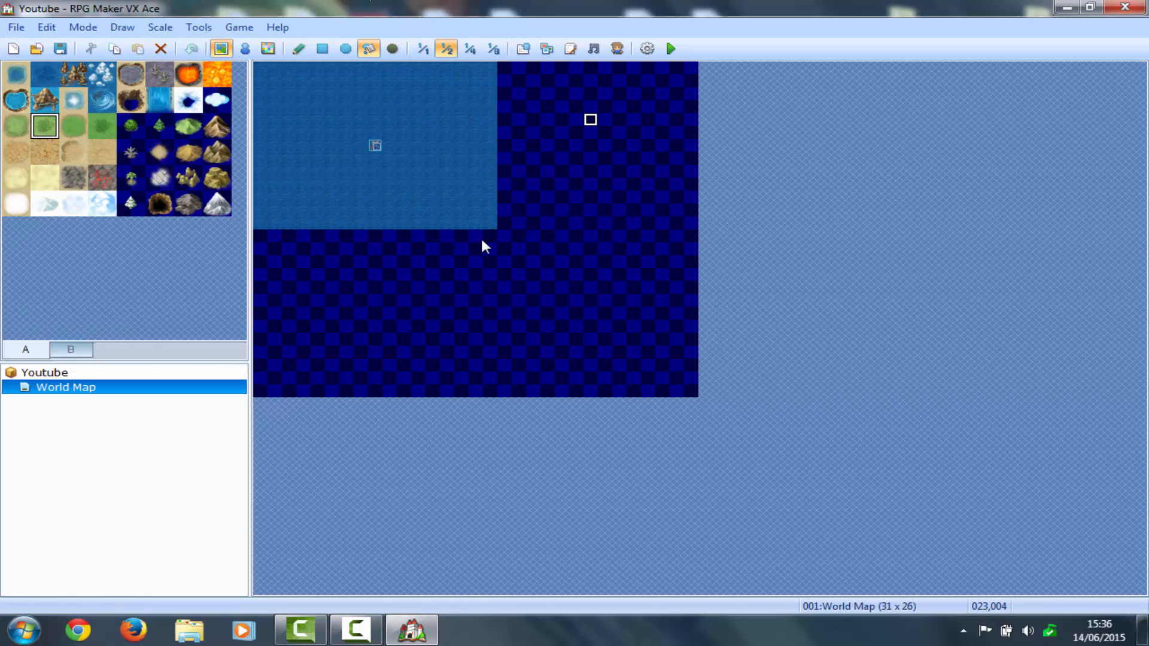
click(93, 131)
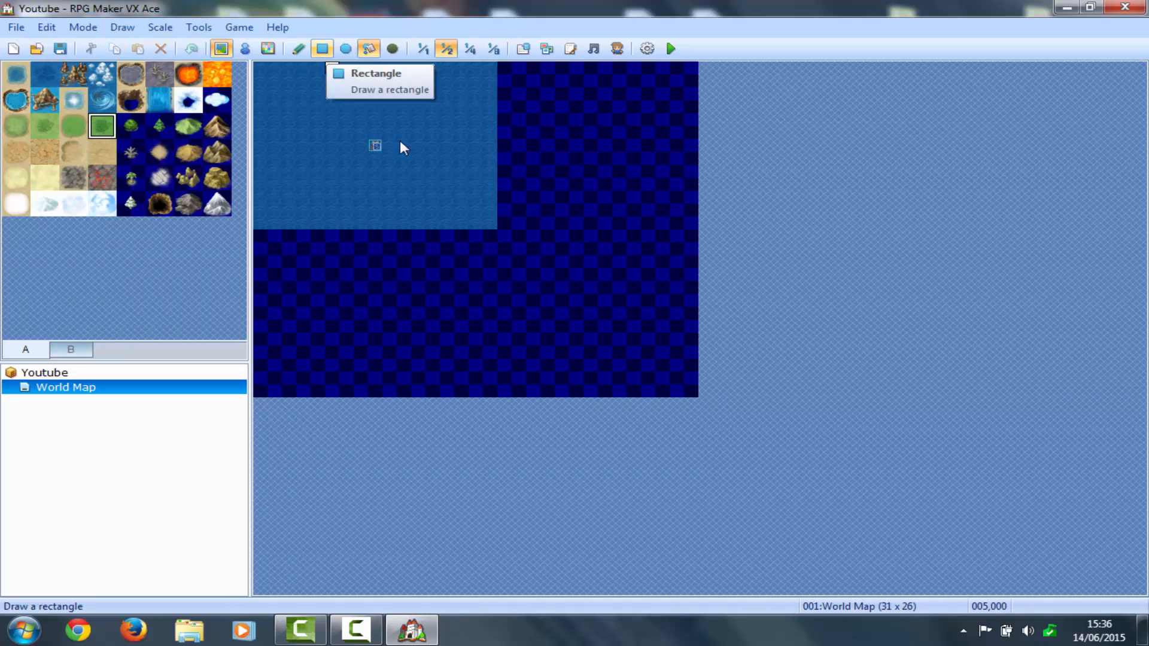
click(439, 202)
click(524, 286)
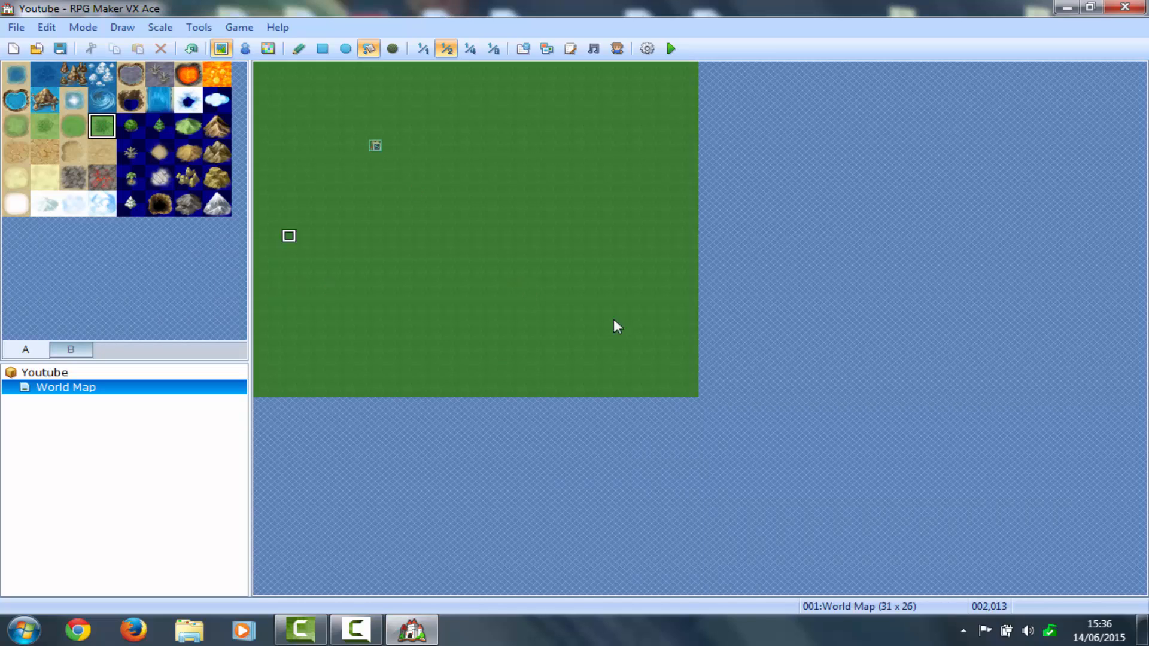
Draw a closed freehand outline of deep-water tiles around the player's start position in the map's northwest, forming the first island
click(33, 87)
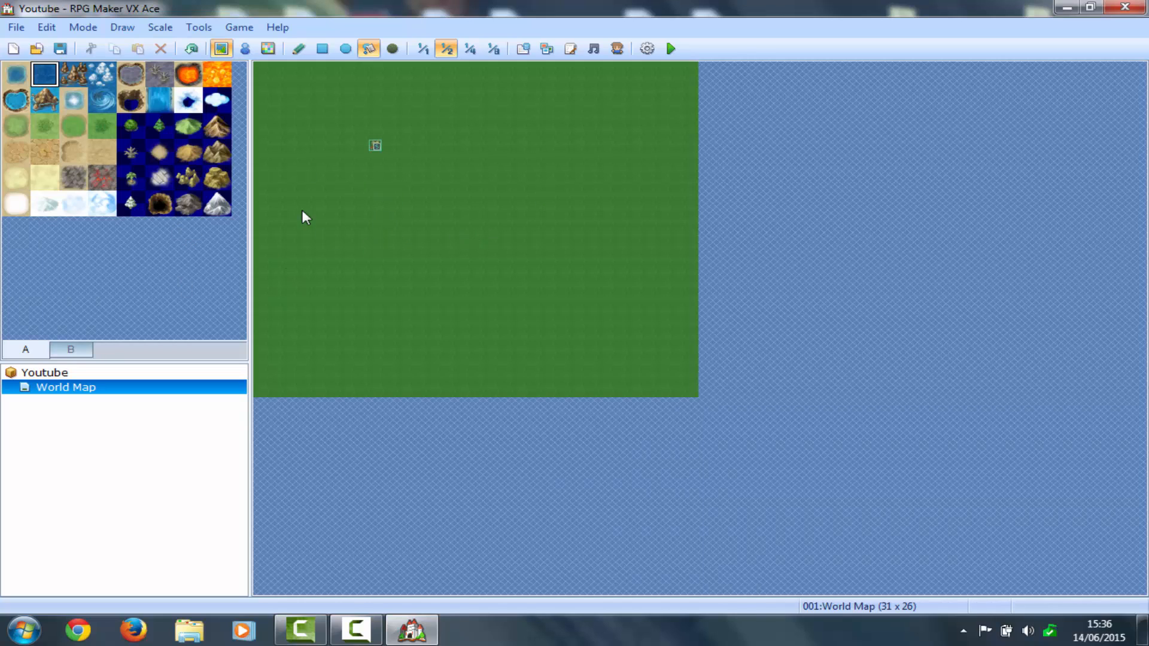
click(298, 52)
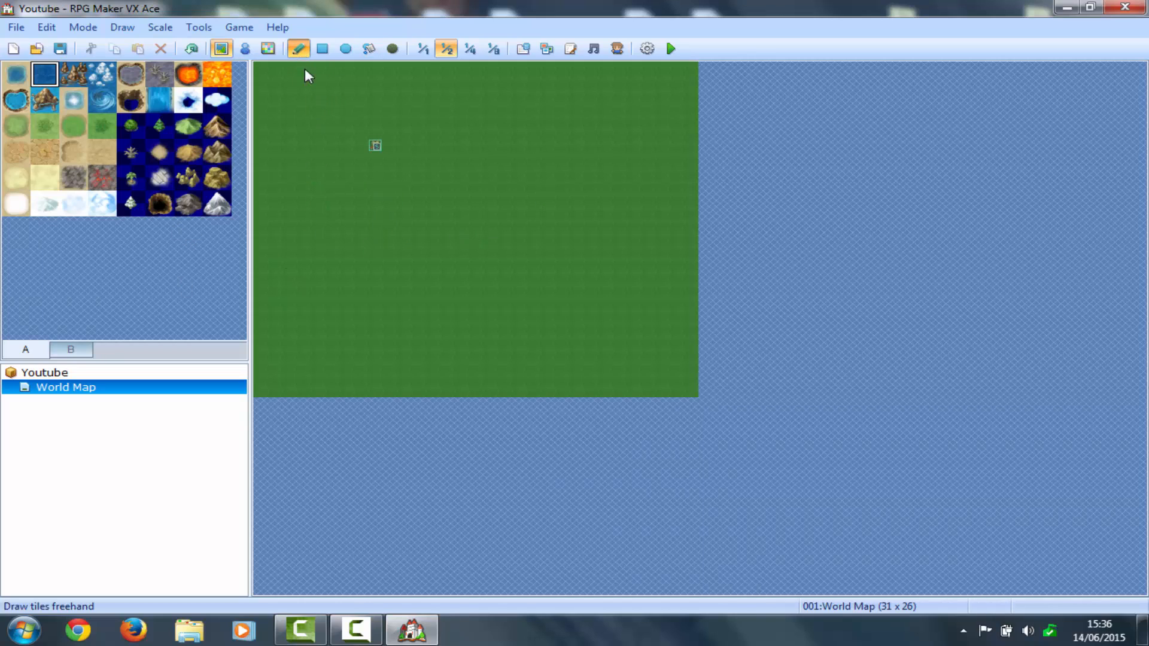
mouse_move(343, 195)
mouse_down()
mouse_move(349, 133)
mouse_move(384, 111)
mouse_up()
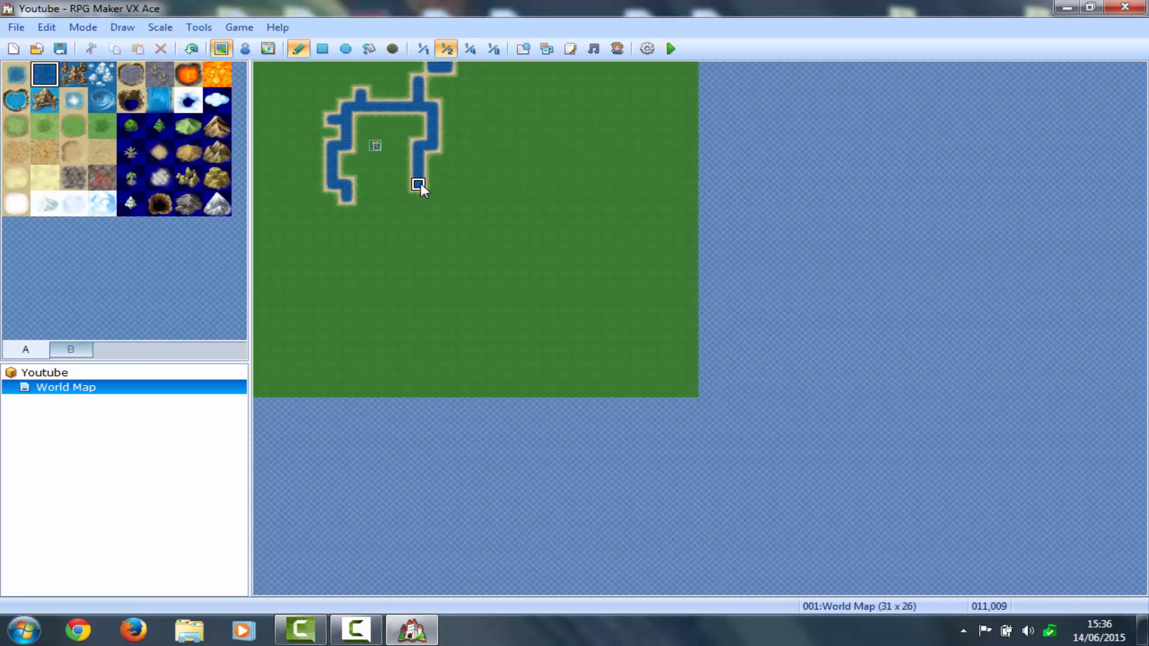
drag(418, 187, 380, 213)
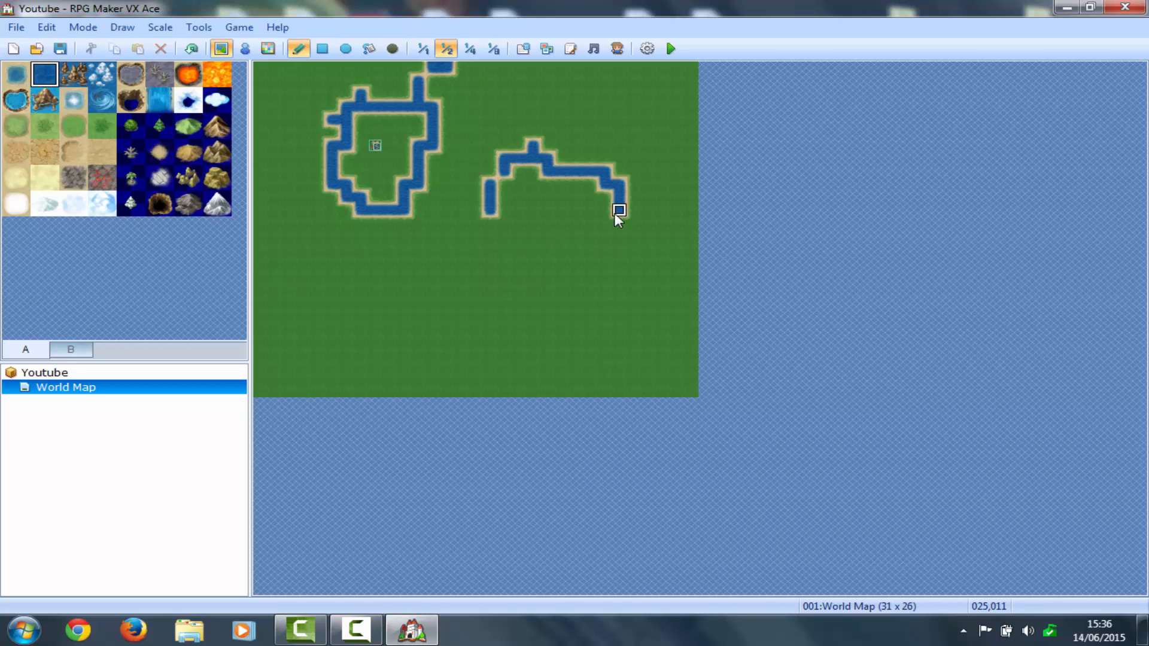
Complete the deep-water outline of a second, larger island in the eastern half of the map and patch its western edge
drag(616, 213, 570, 290)
drag(508, 311, 475, 320)
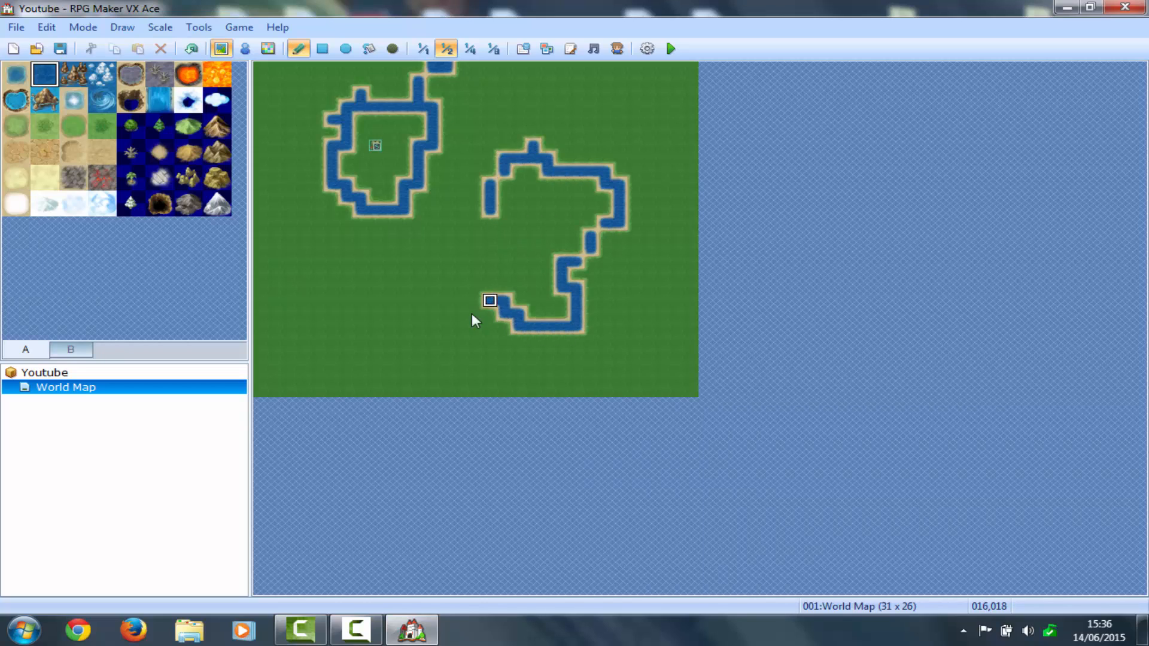
drag(482, 260, 482, 222)
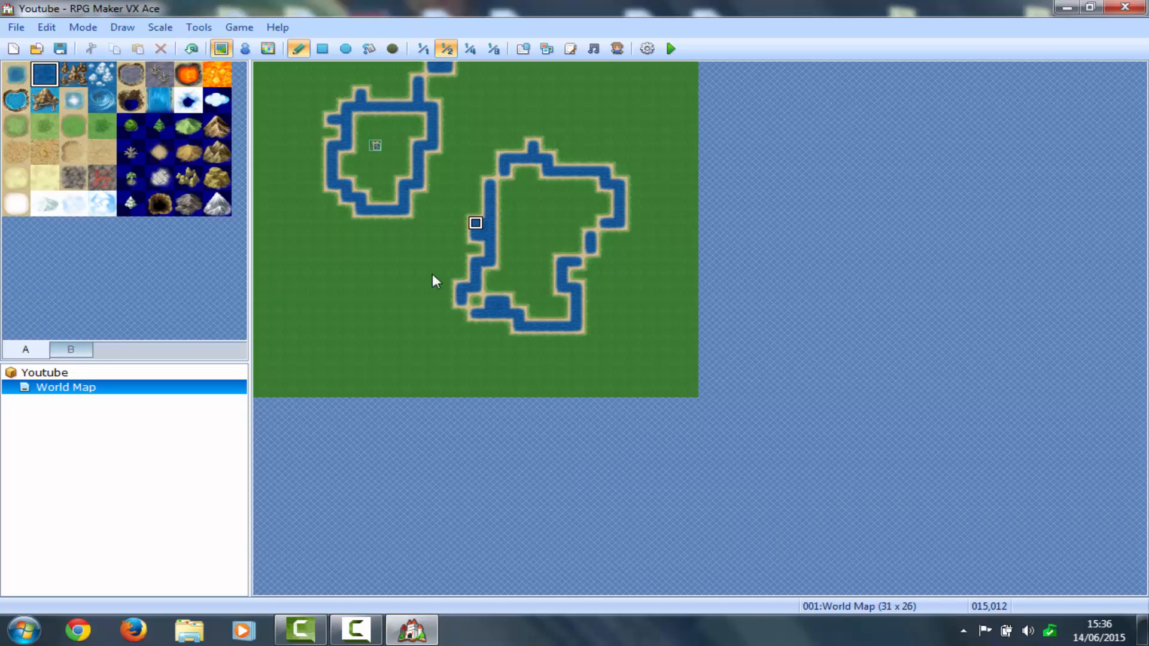
click(471, 298)
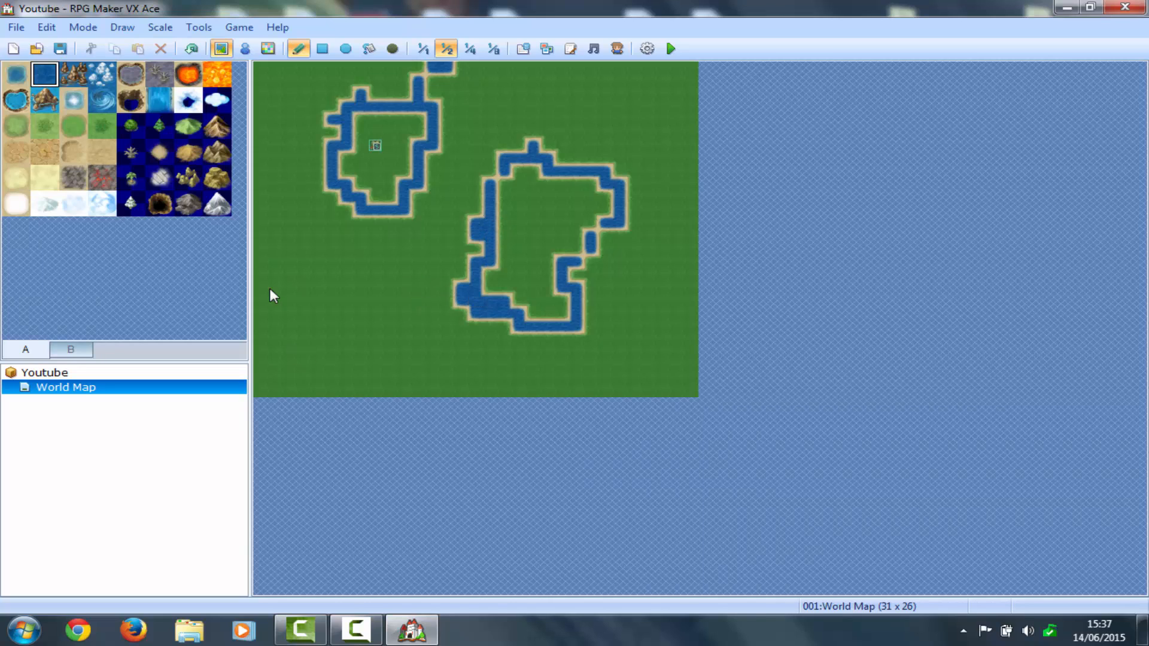
click(490, 166)
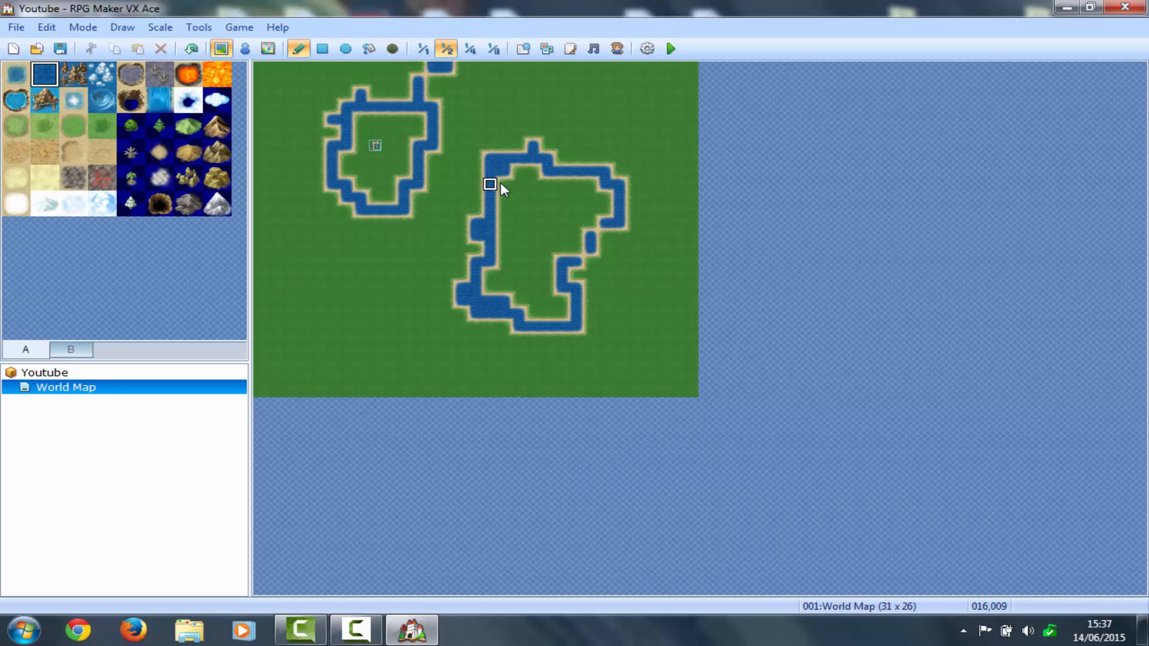
click(501, 184)
Outline a third island in the map's southwest with deep water and flood-fill the grass surrounding all three islands with deep water
mouse_move(290, 314)
mouse_down()
mouse_move(340, 250)
mouse_move(392, 252)
mouse_move(390, 273)
mouse_move(441, 315)
mouse_move(385, 367)
mouse_move(329, 361)
mouse_move(289, 315)
mouse_up()
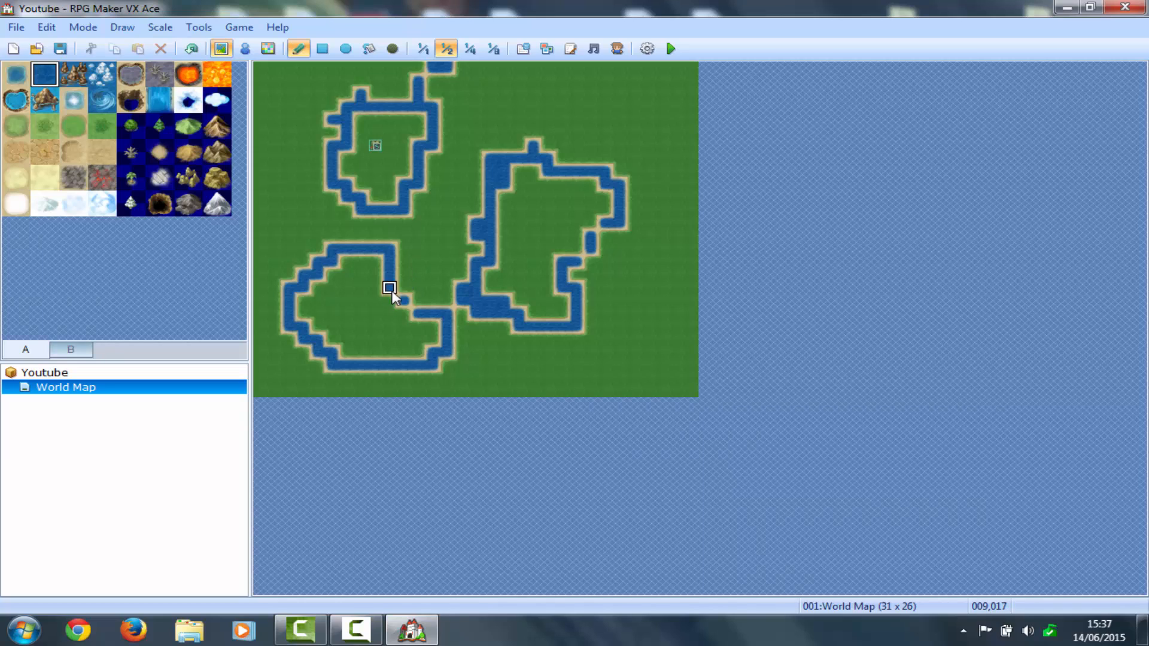
click(405, 313)
click(369, 49)
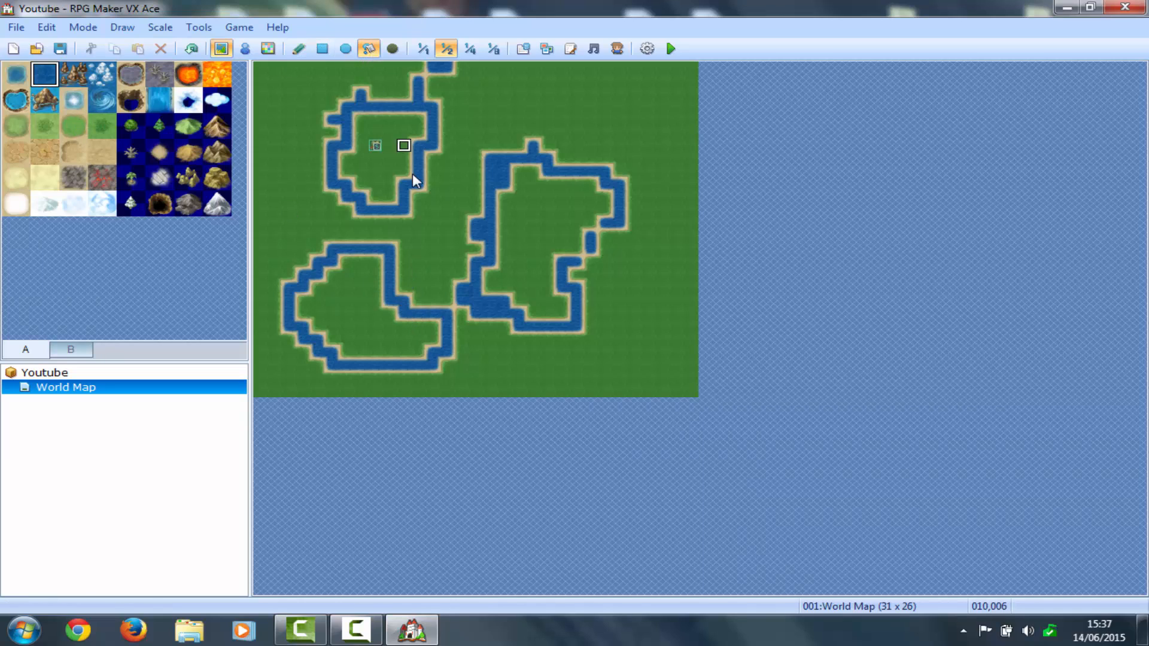
click(451, 183)
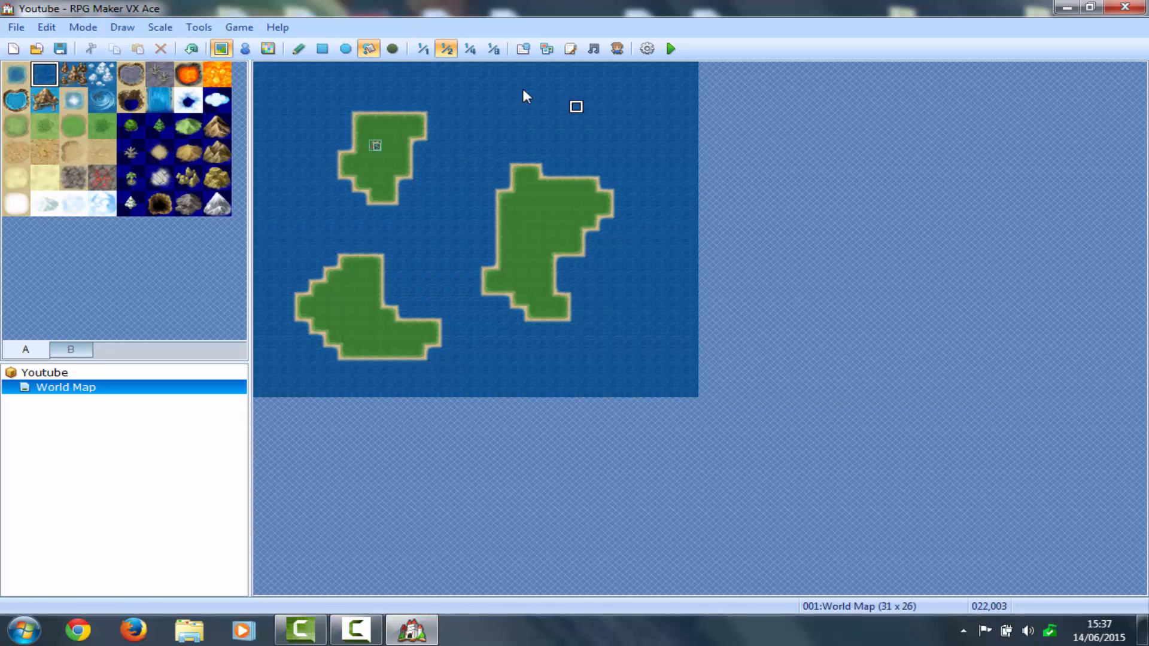
Return the map to 1:1 scale and flood-fill the eastern island with the snowfield tile
click(423, 49)
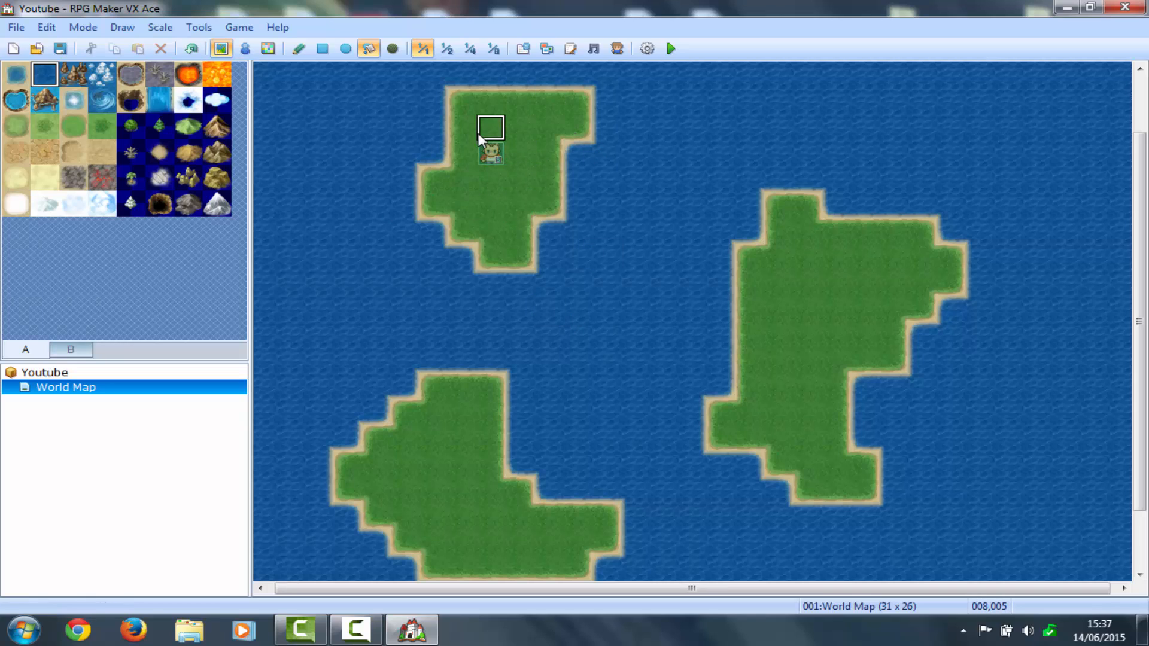
click(80, 206)
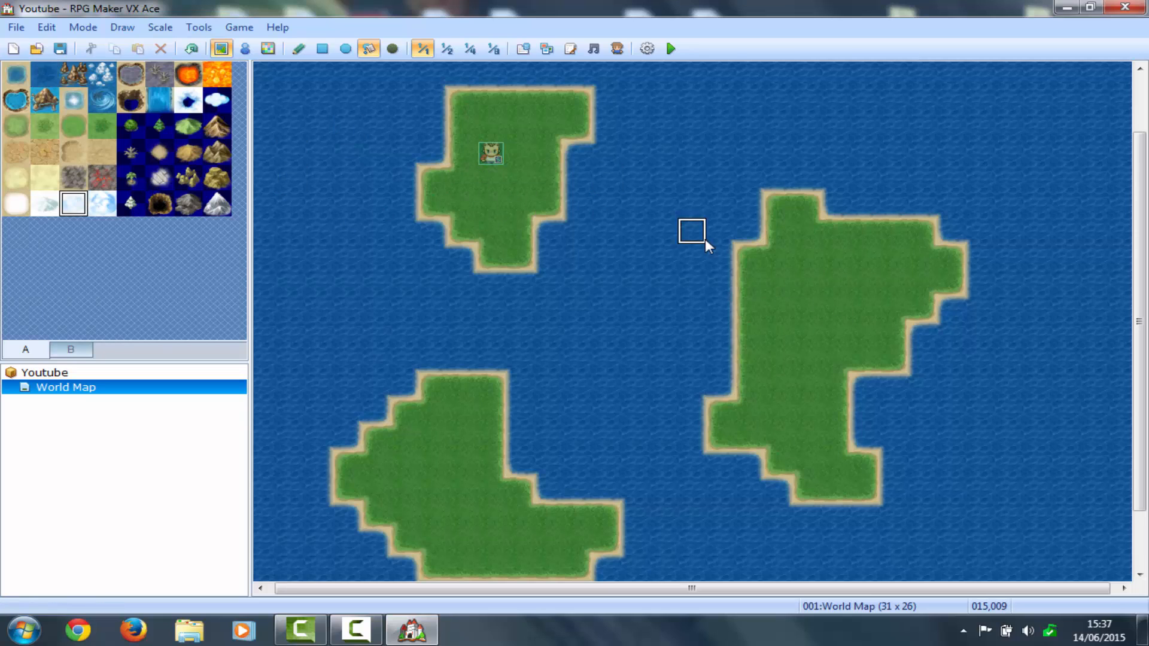
click(766, 293)
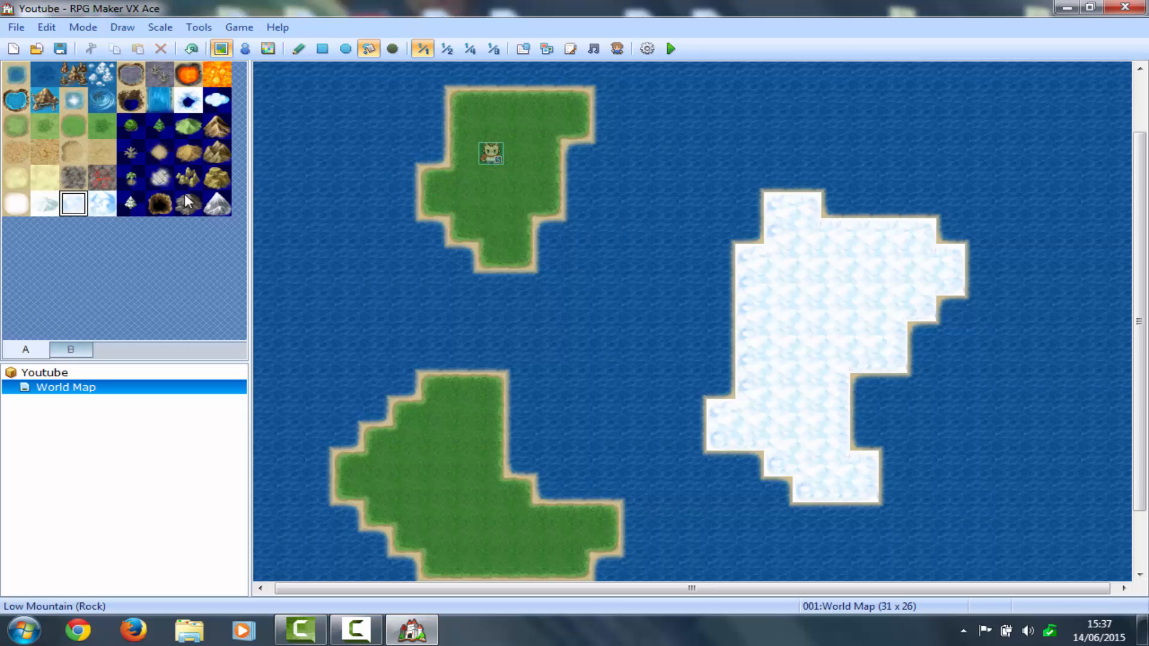
Place four single snowy mountain tiles across the snow island with the Pencil tool
click(217, 203)
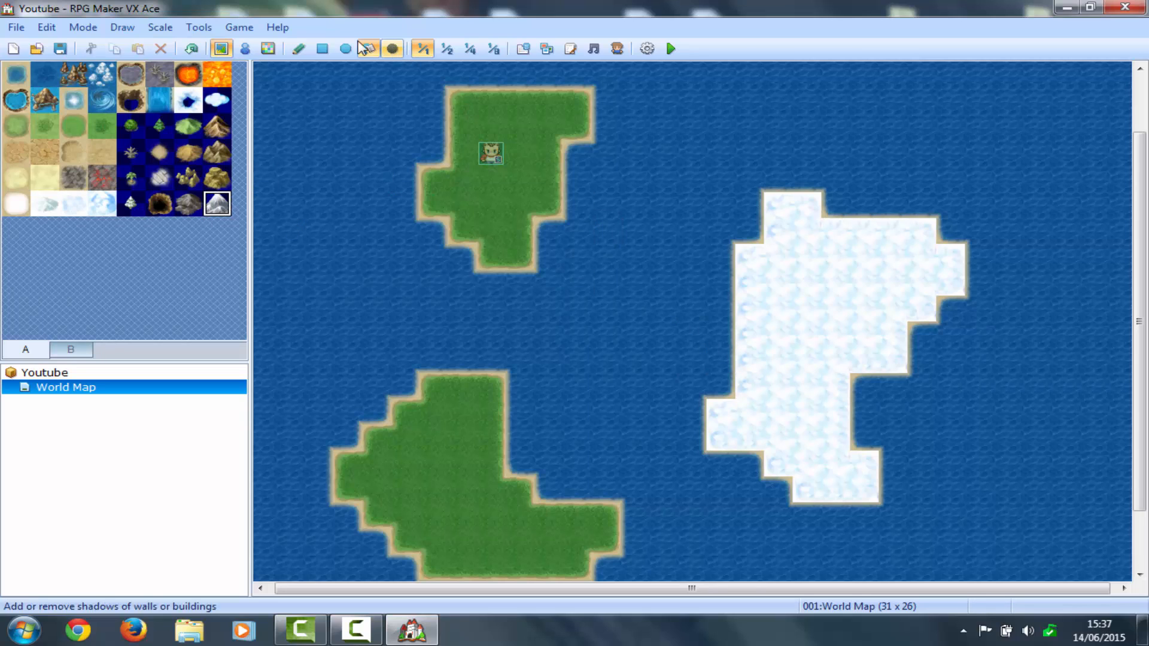
click(298, 48)
click(750, 337)
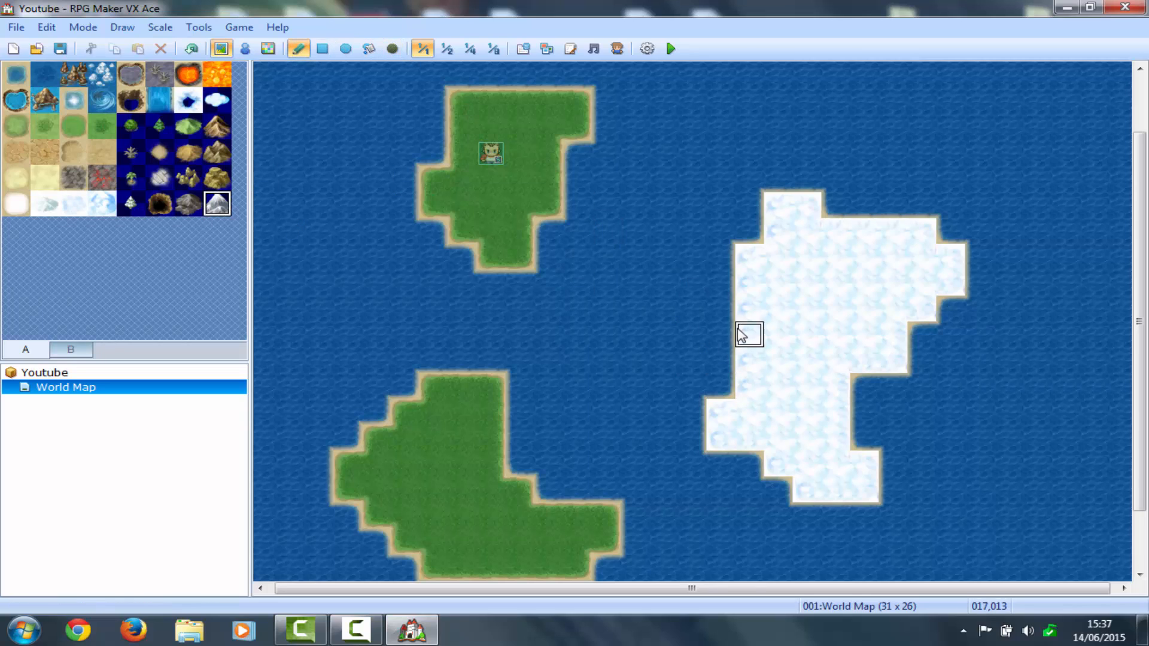
click(807, 413)
click(866, 310)
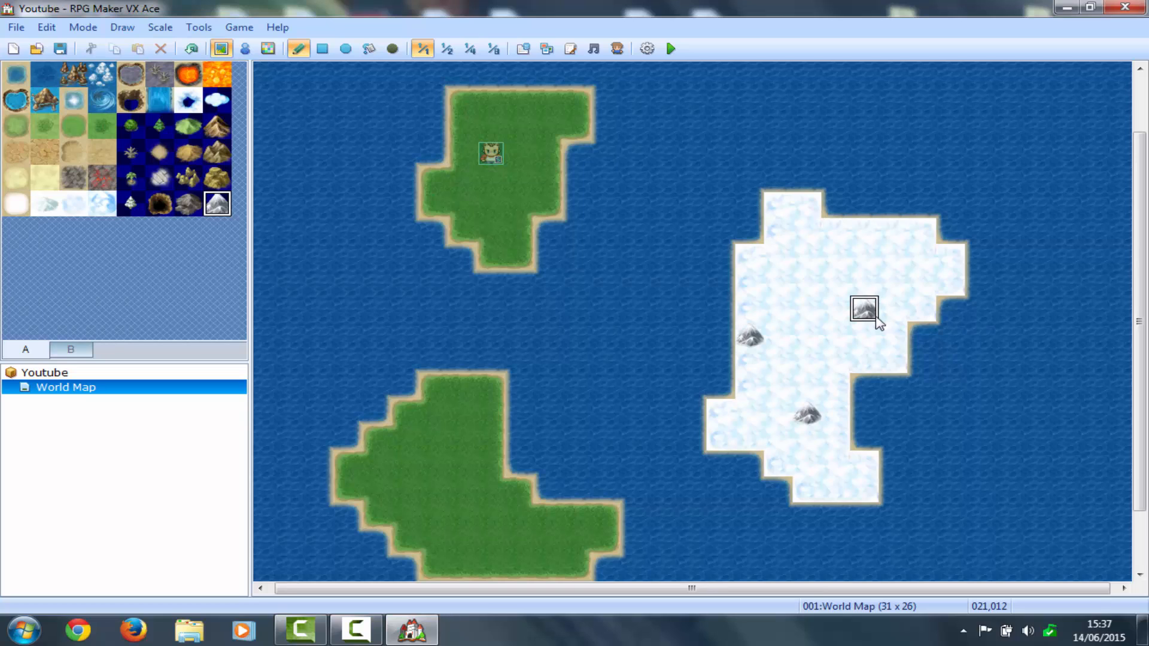
click(836, 310)
Try three sandy ground tiles around the snow island's southwest shore and undo them
click(101, 151)
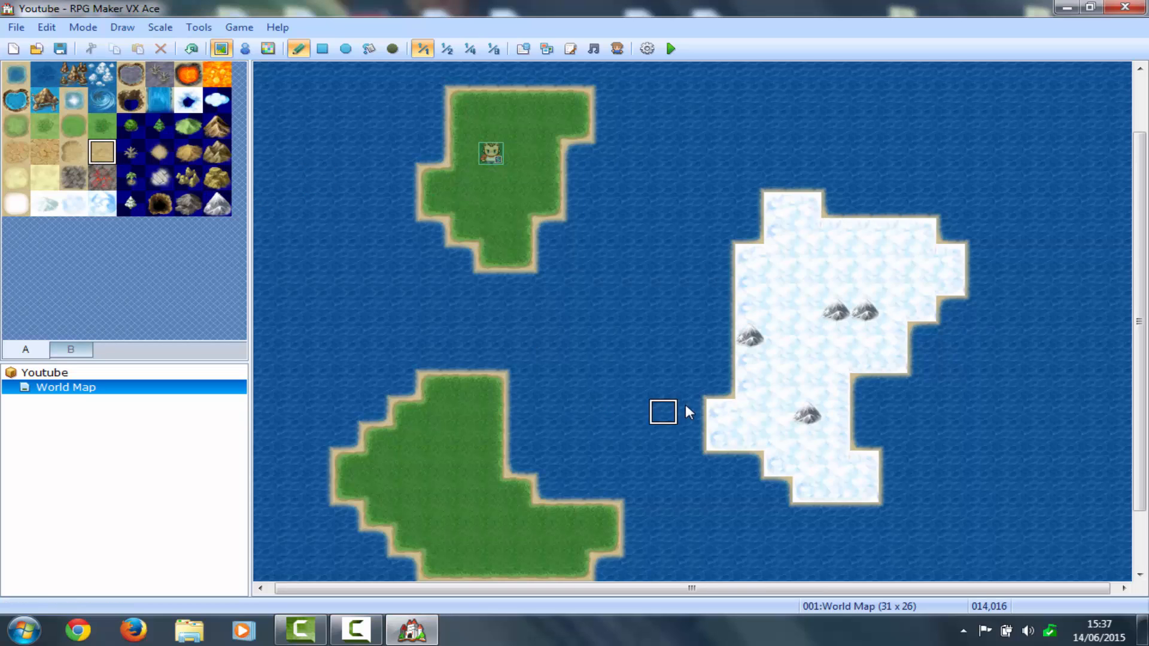
click(695, 388)
click(753, 462)
click(755, 435)
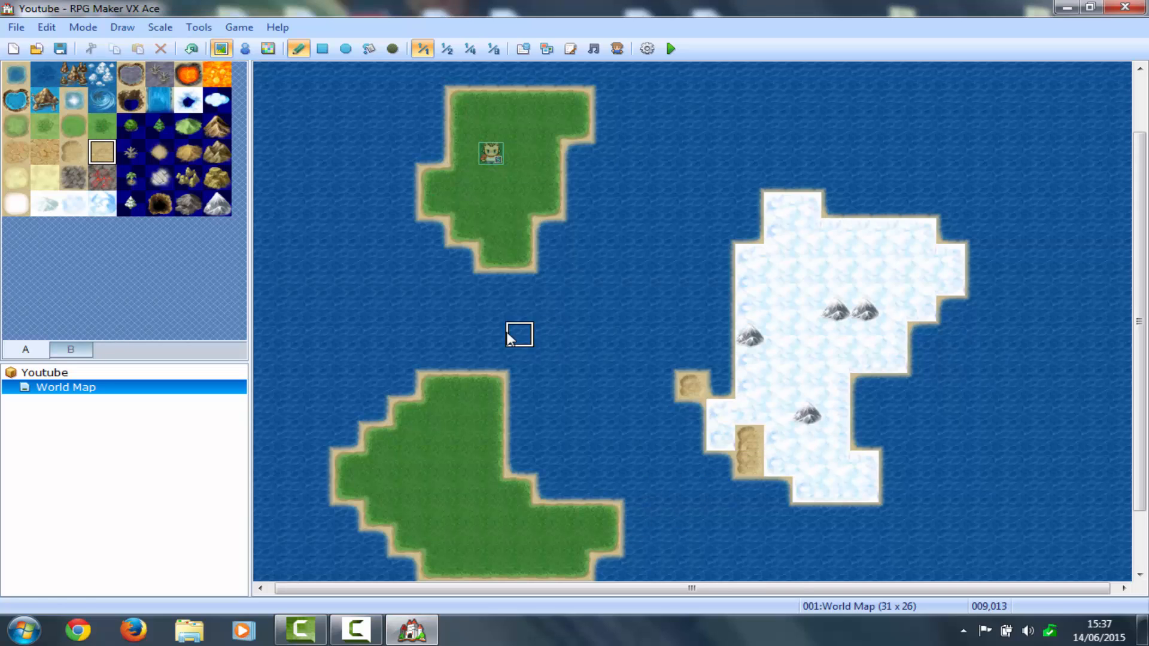
key(ctrl+z)
key(ctrl+z)
key(ctrl+z)
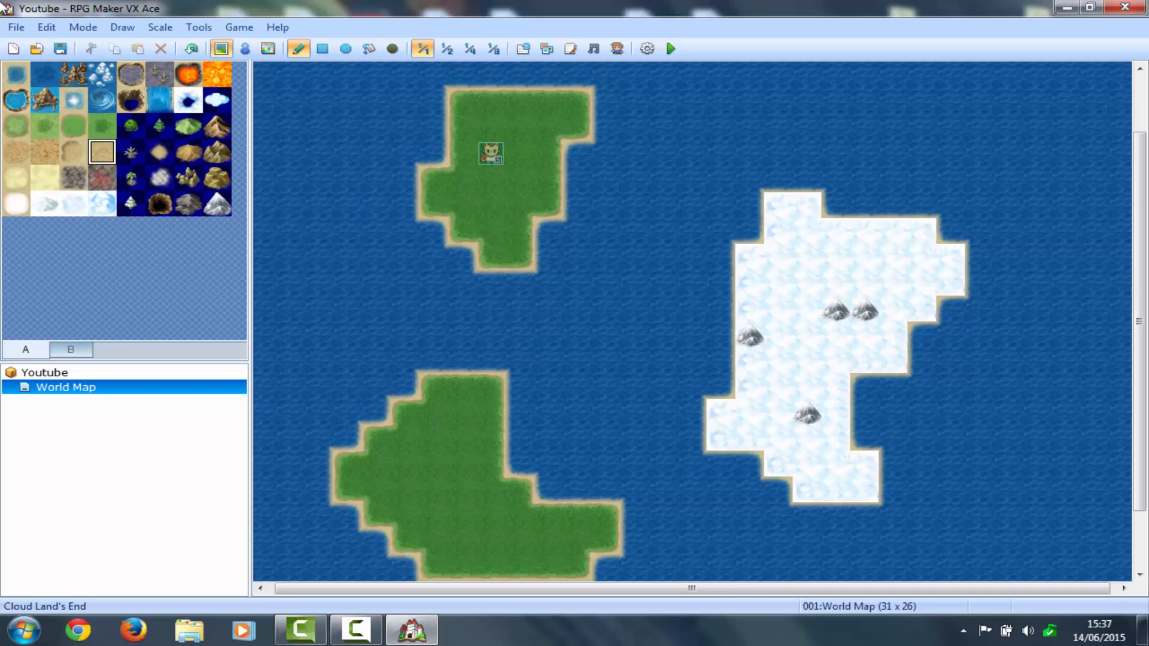
Paint red cracked-rock tiles on the western side and southwest corner of the southwestern island
click(102, 178)
click(432, 486)
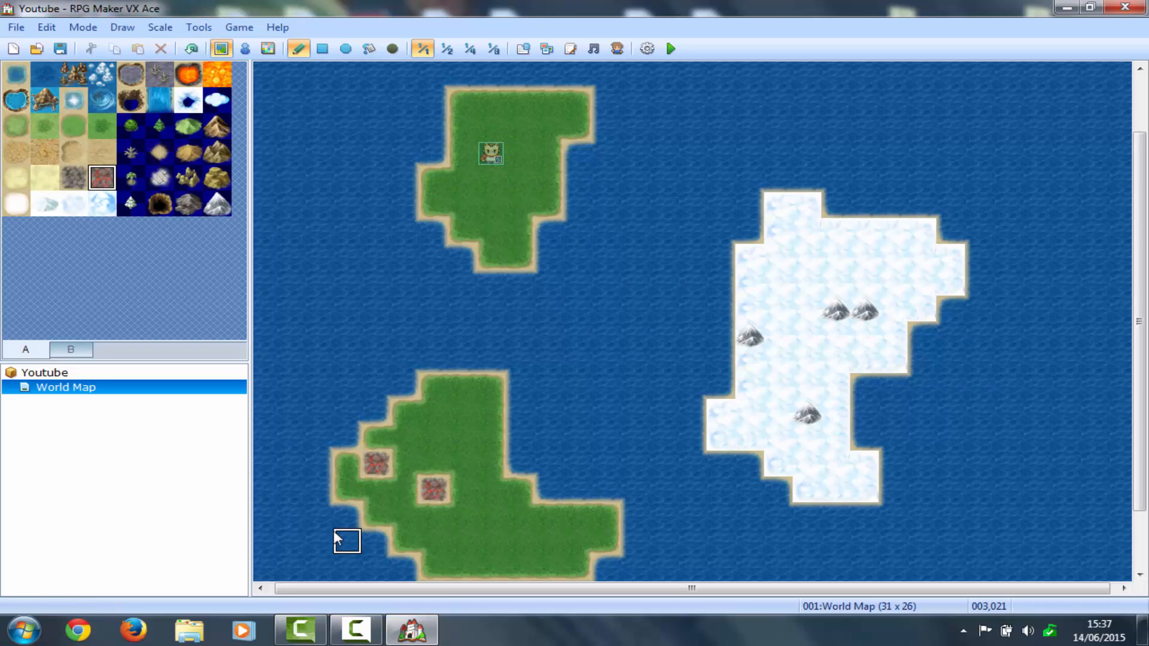
drag(337, 539, 346, 515)
click(369, 539)
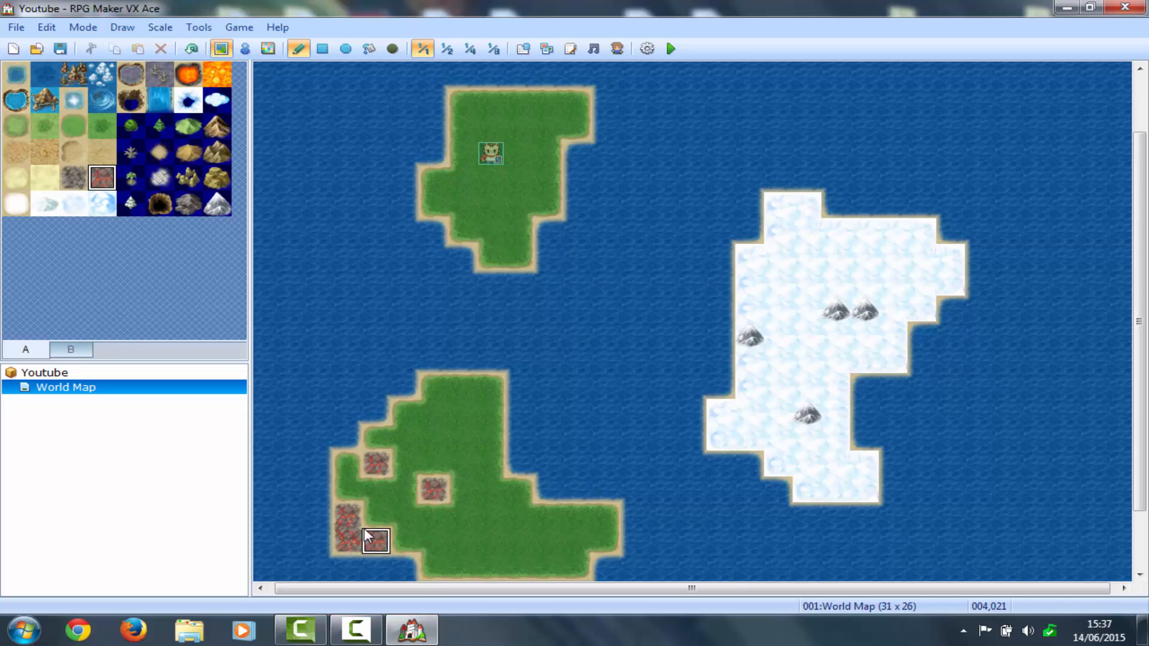
Paint a 2 by 2 lava pool at the southwestern island's southwest corner, with connected lava streams running north and east
click(188, 74)
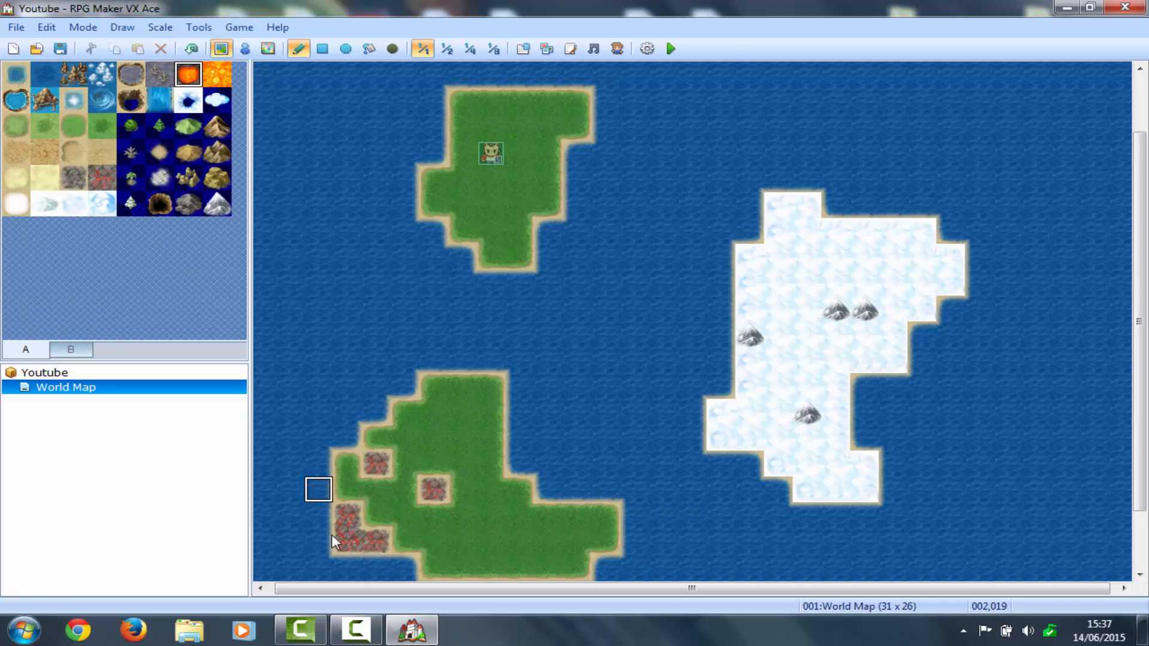
mouse_move(347, 516)
mouse_down()
mouse_move(347, 540)
mouse_move(382, 541)
mouse_move(372, 521)
mouse_up()
click(435, 493)
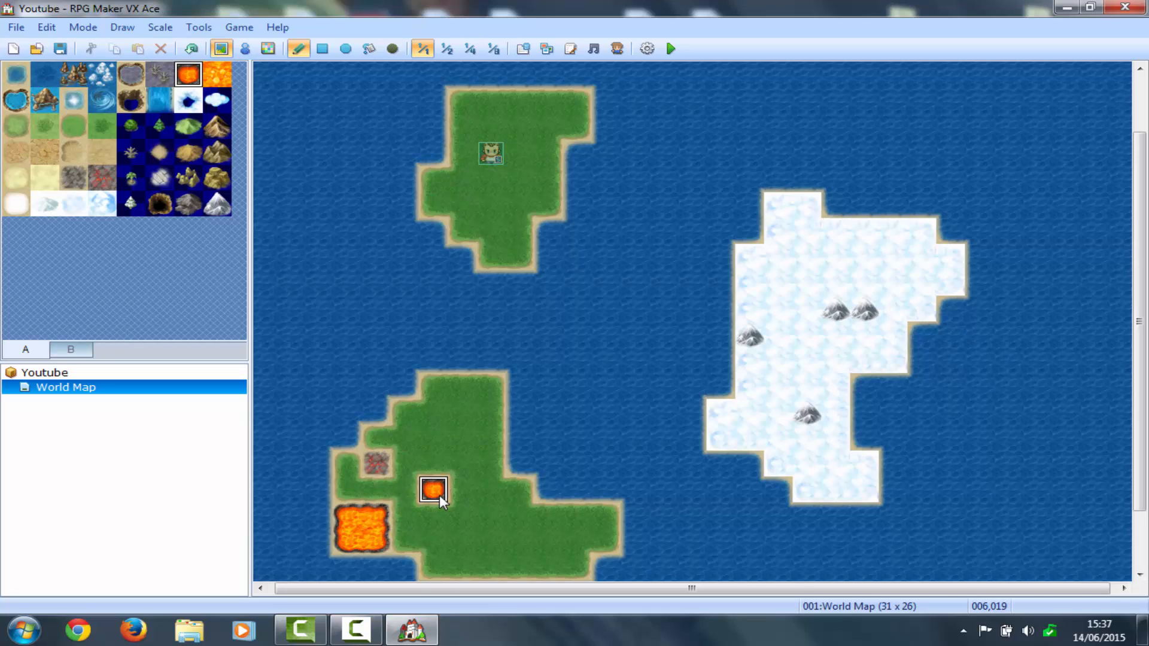
click(376, 472)
mouse_move(376, 473)
mouse_down()
mouse_move(403, 488)
mouse_move(383, 489)
mouse_up()
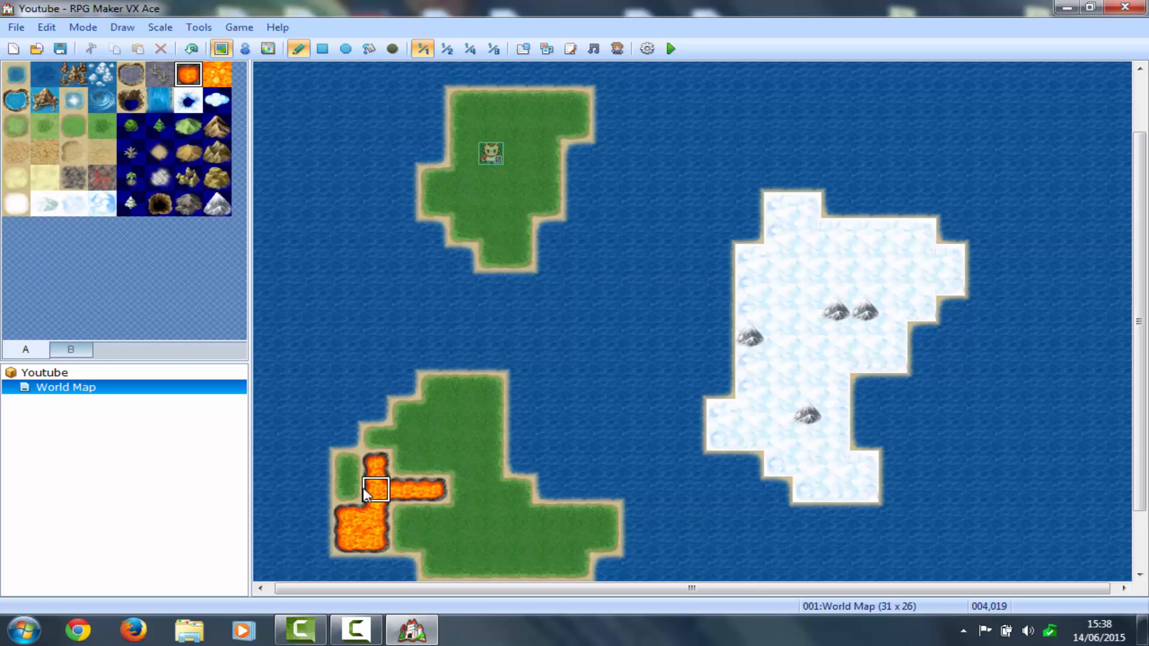
Widen the southwestern island's lava with two tiles west of the northern stream and one tile below the eastern stream
click(347, 484)
click(347, 465)
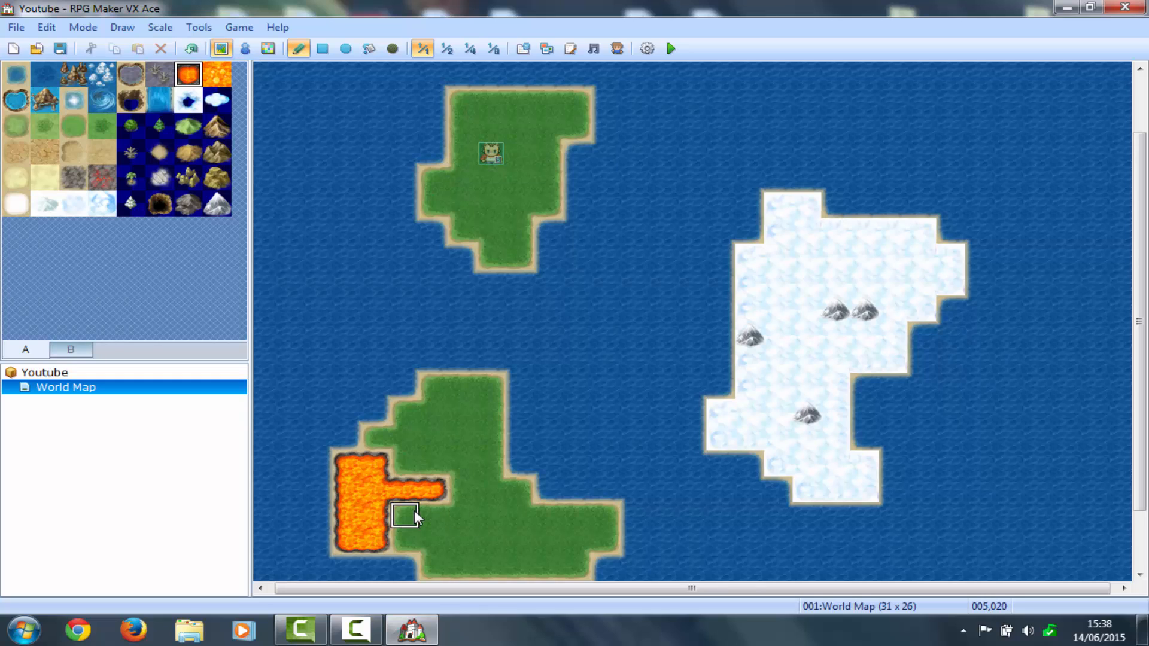
mouse_move(411, 629)
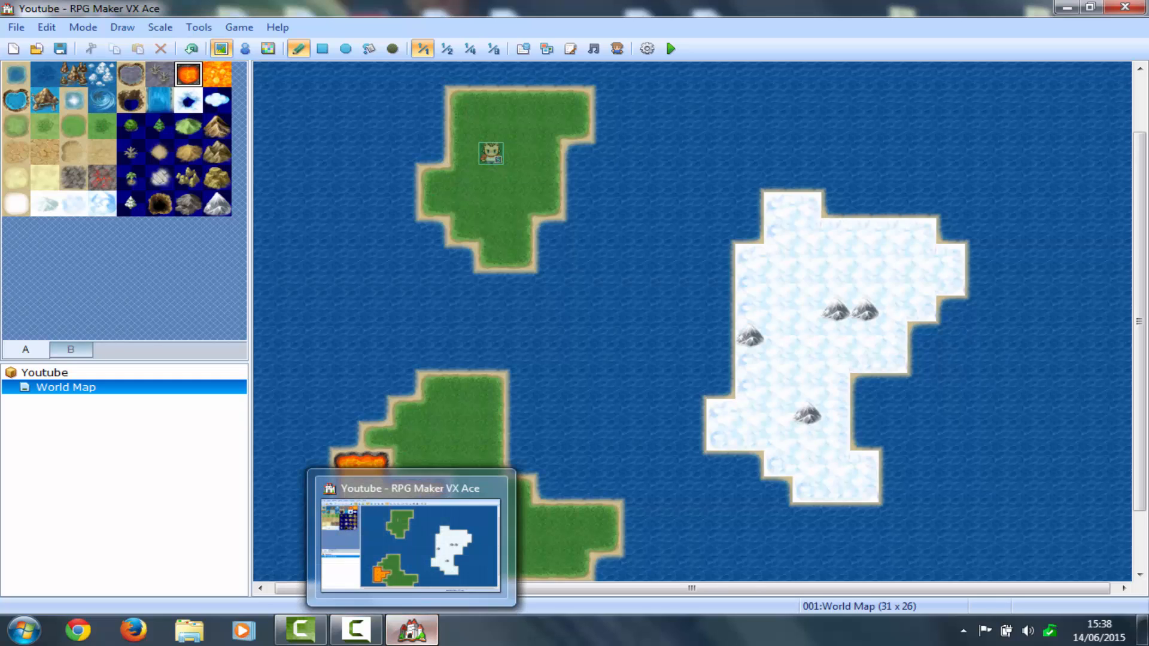
Place two-tile-wide fenced town tiles along the northern edge of the northern grass island, with one more town beneath them
click(71, 349)
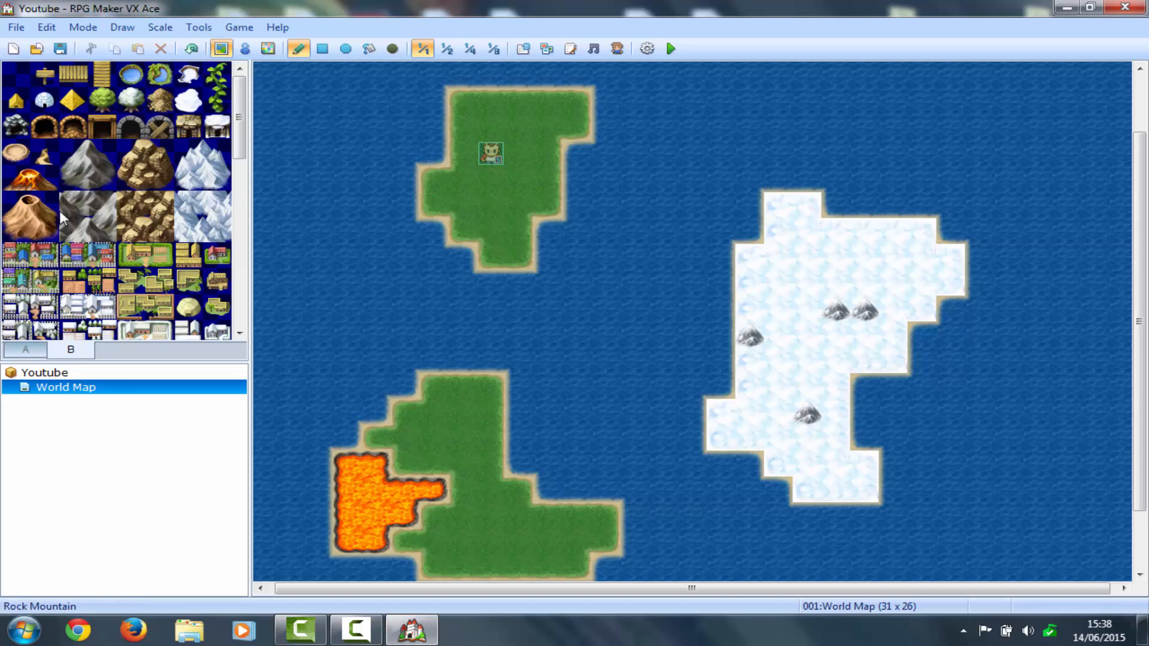
click(112, 256)
drag(112, 256, 73, 256)
click(466, 107)
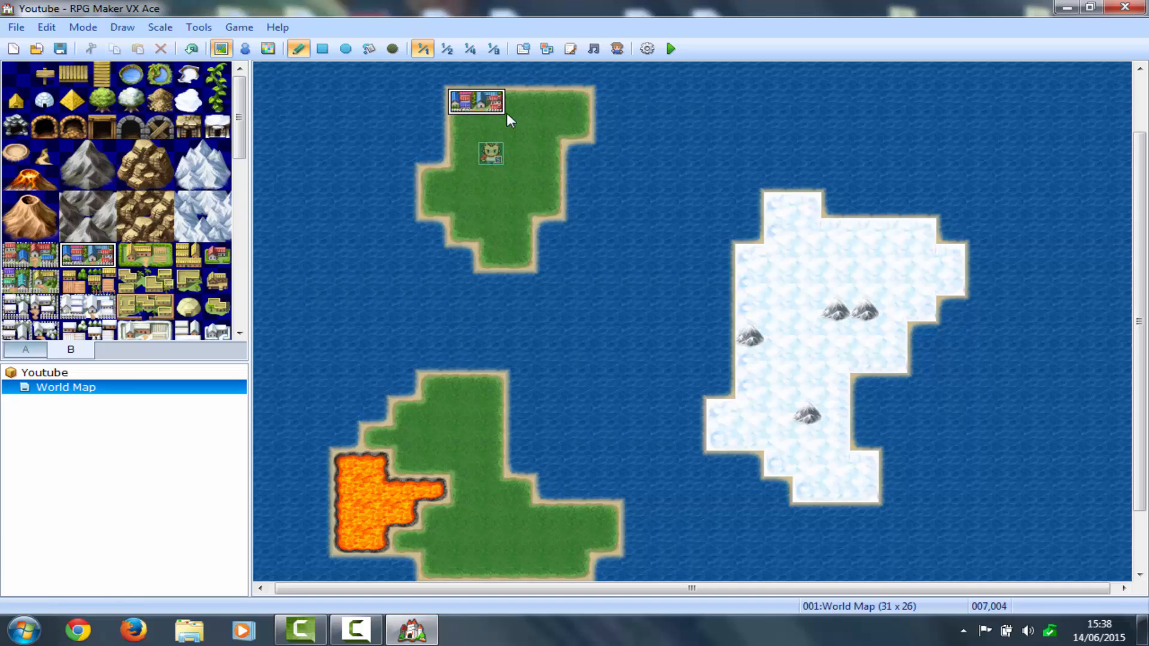
click(517, 127)
click(524, 92)
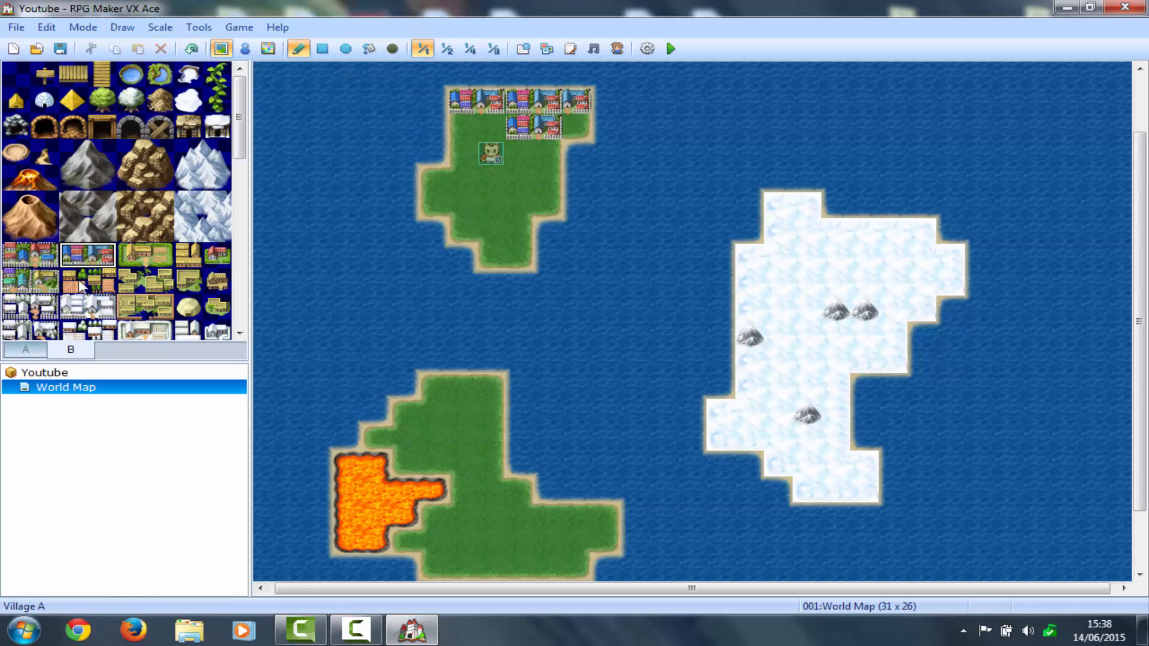
Place three single red-roofed house tiles on the northern grass island, one on the west side and two in the south
click(133, 262)
drag(156, 262, 160, 316)
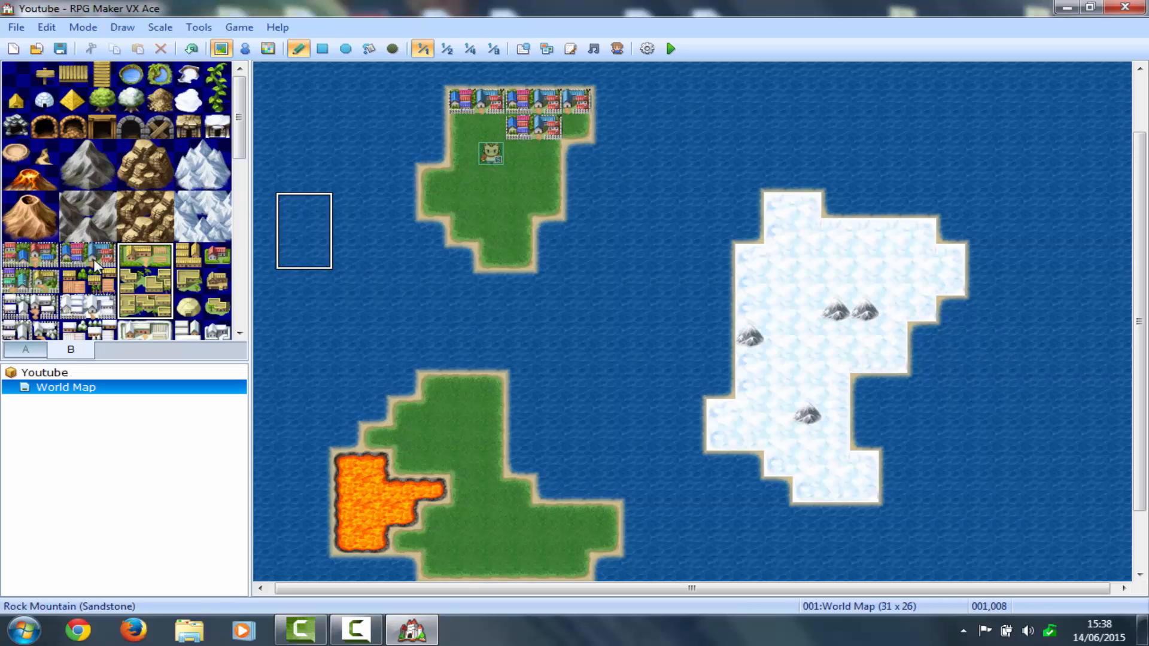
click(183, 275)
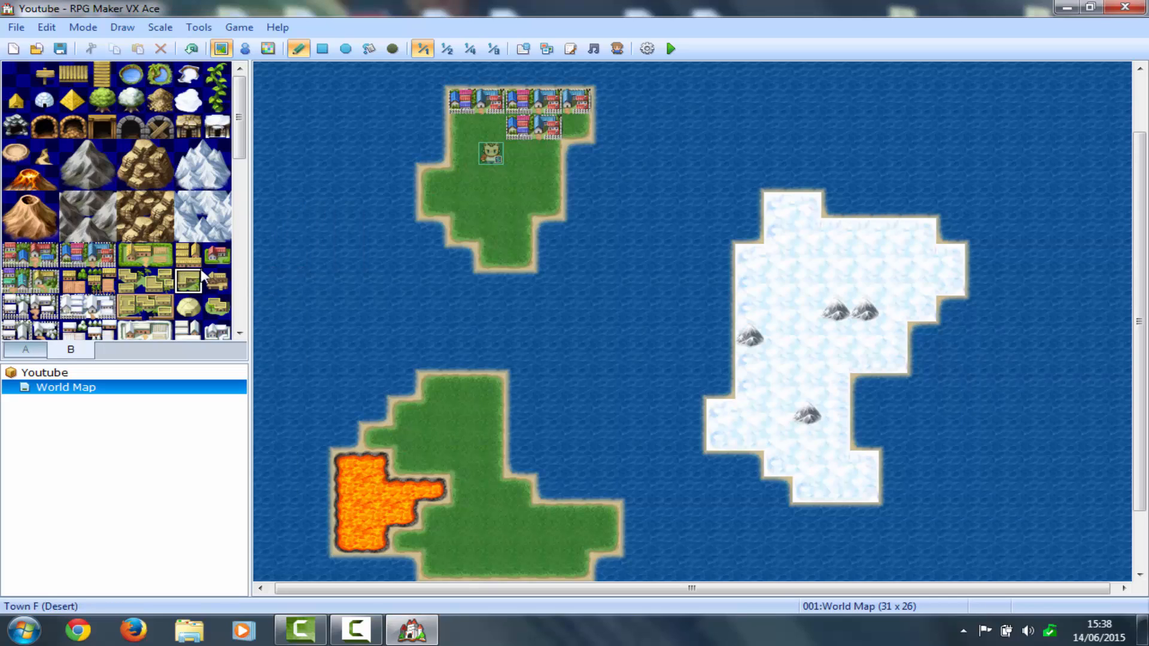
click(216, 254)
click(462, 180)
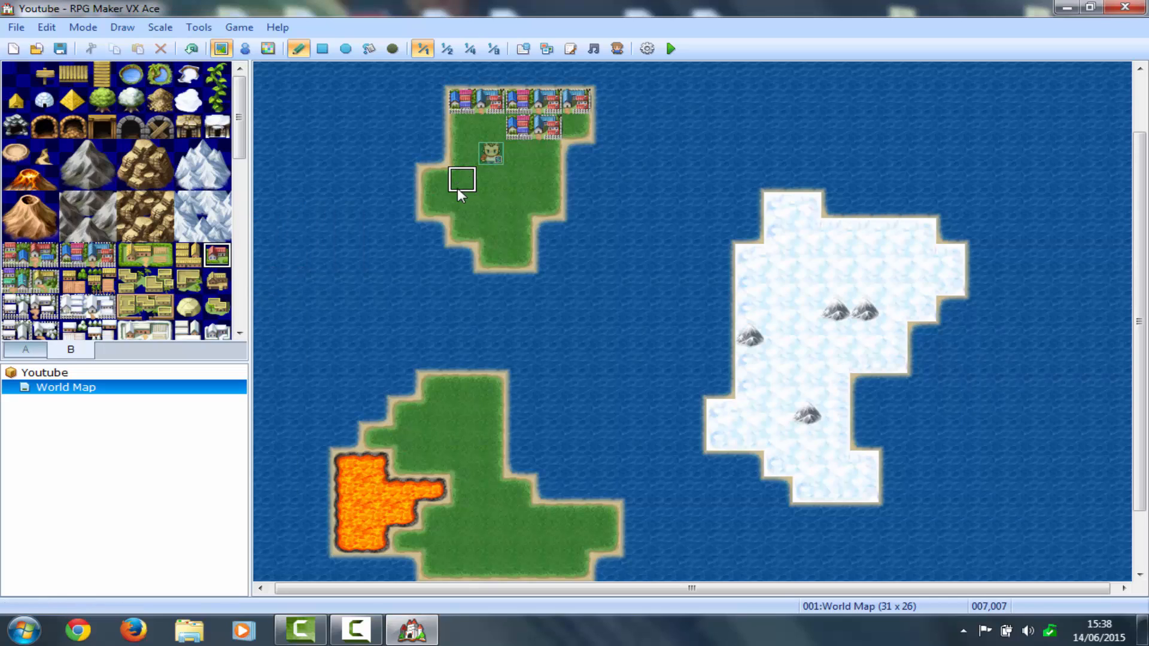
click(518, 231)
click(480, 224)
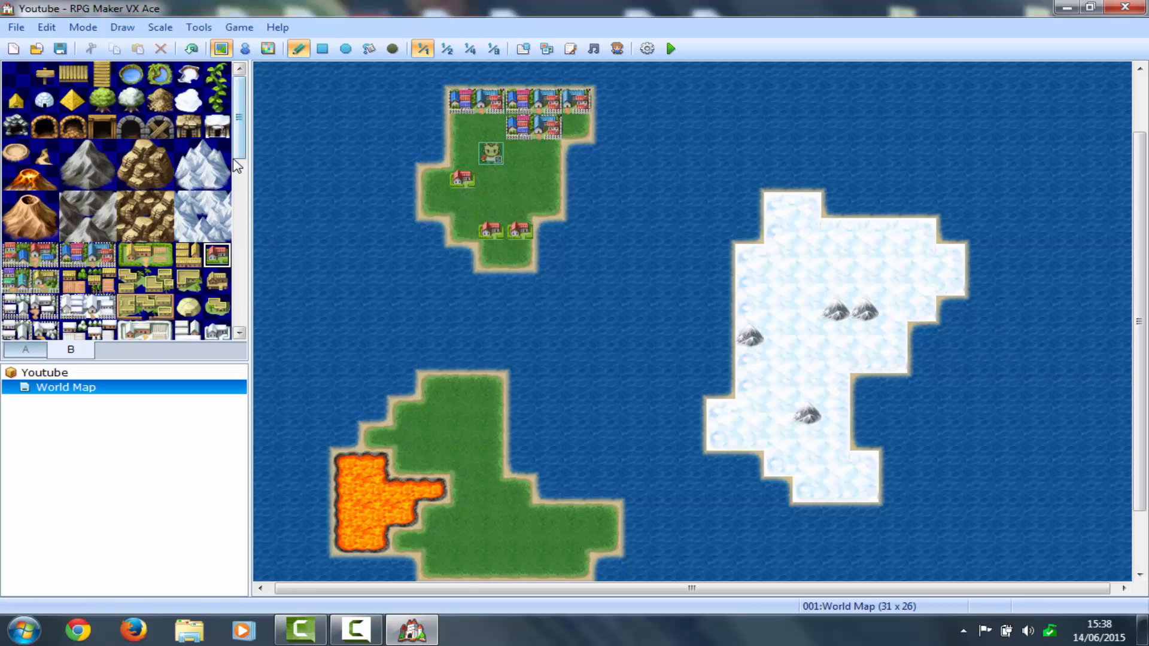
Place one wooden signpost tile on each of the three islands
click(43, 79)
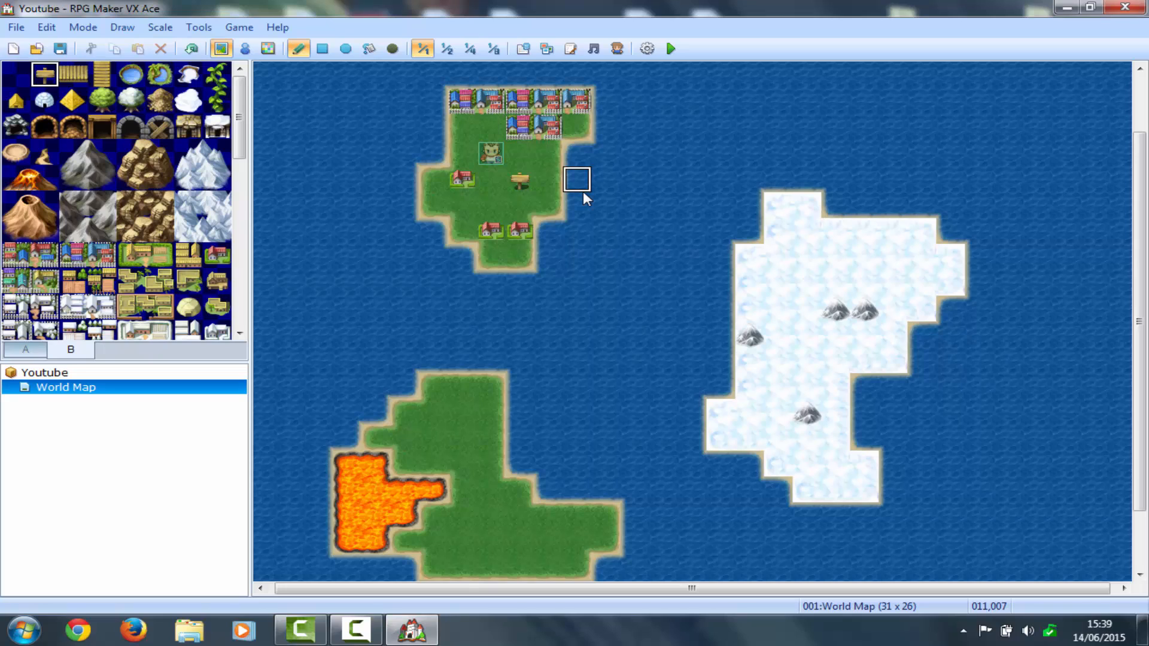
click(827, 340)
click(466, 435)
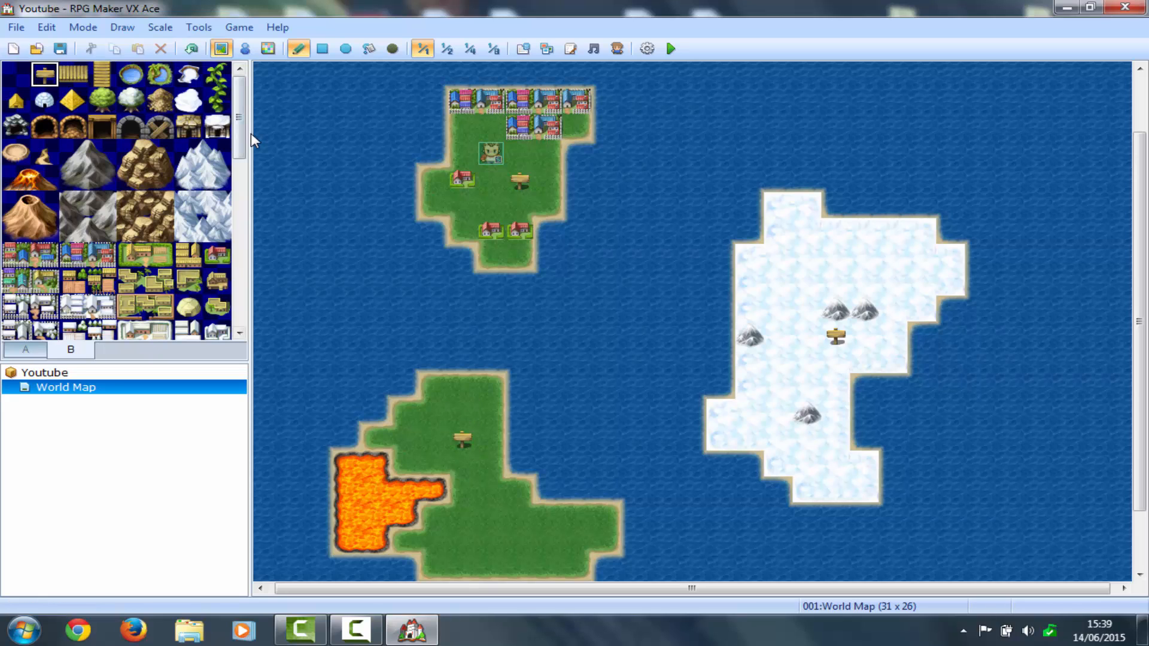
Place a small oasis tile directly south of the western house on the northern grass island
mouse_move(238, 128)
mouse_down()
mouse_move(235, 292)
mouse_move(238, 120)
mouse_up()
click(152, 76)
click(461, 205)
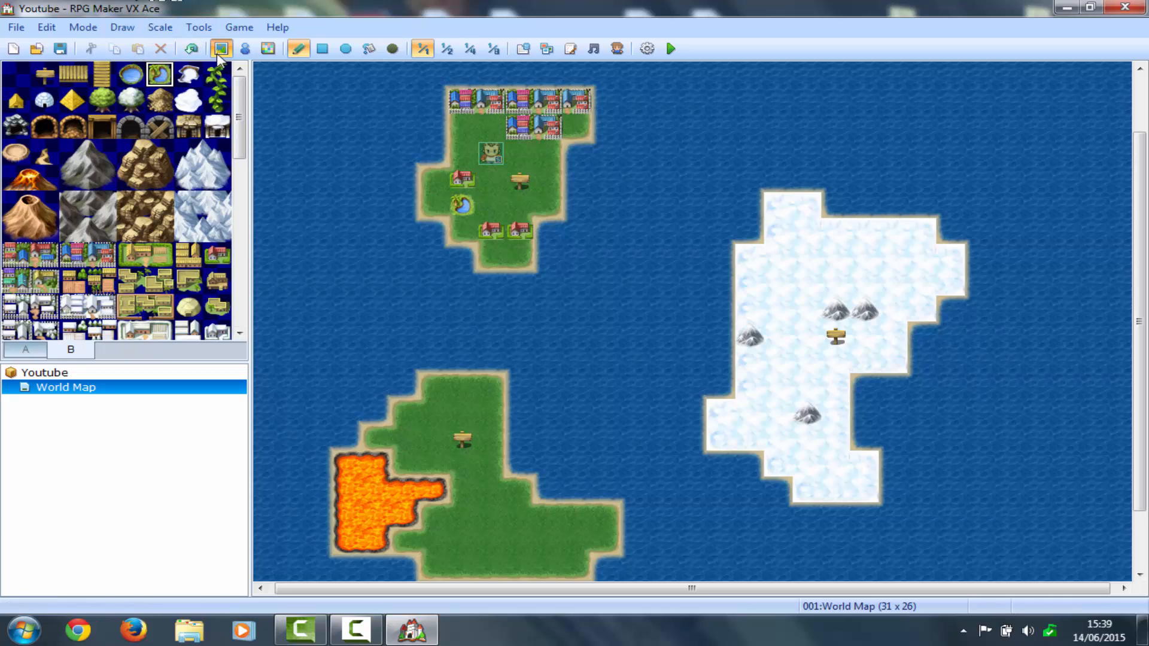
Switch to event editing mode and move the player's starting position to 007,005, just below the northwestern town
click(245, 48)
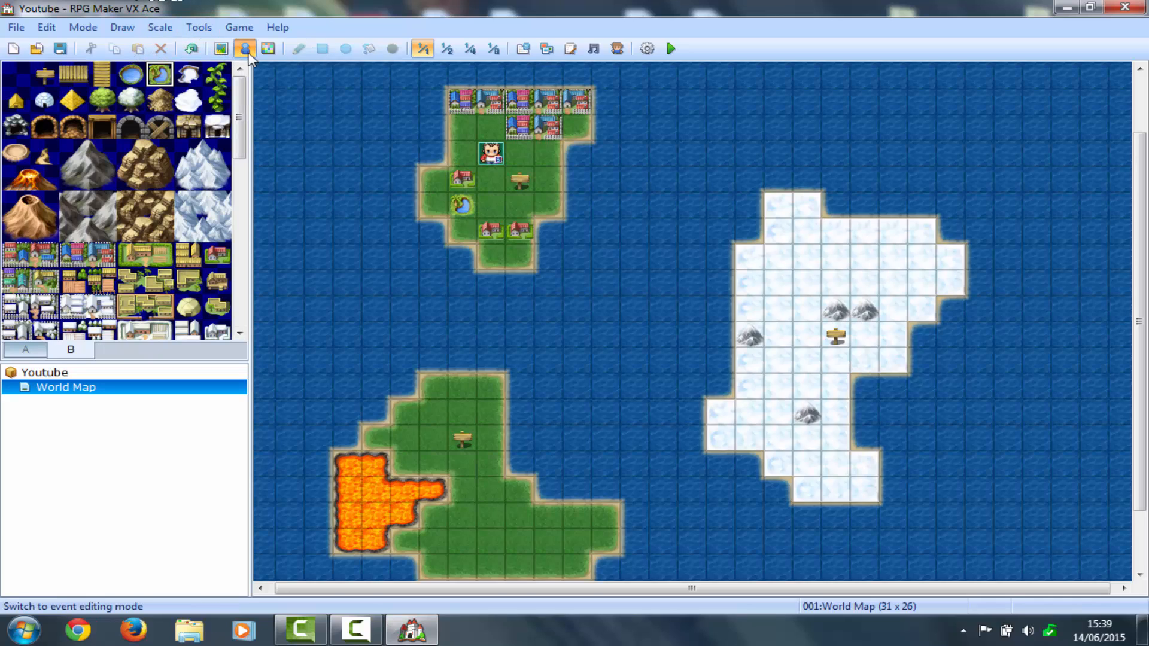
click(484, 152)
drag(470, 124, 473, 129)
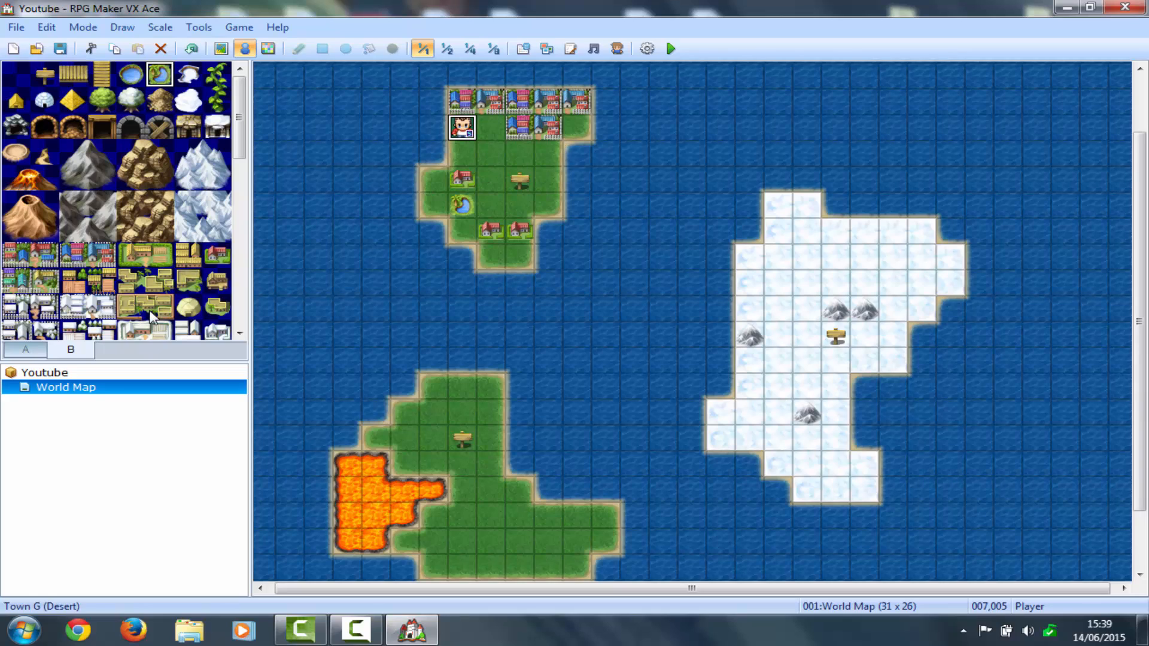
Create a map under the Youtube project named Introduction, with display name Home and the 003:Interior tileset
right_click(41, 371)
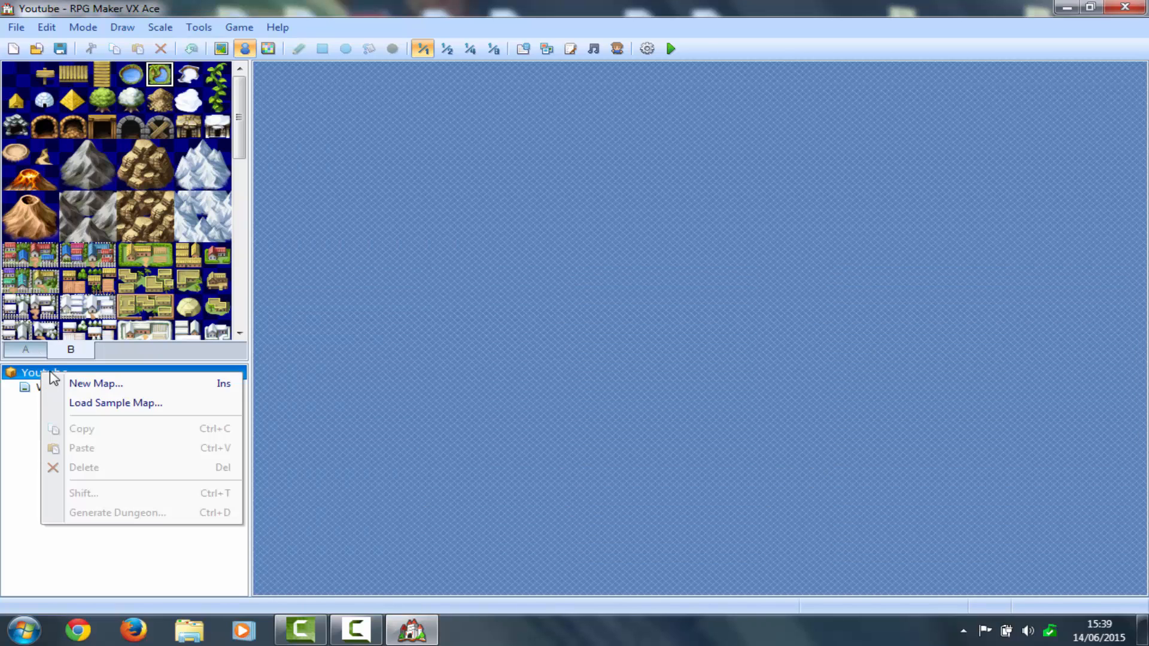
click(76, 386)
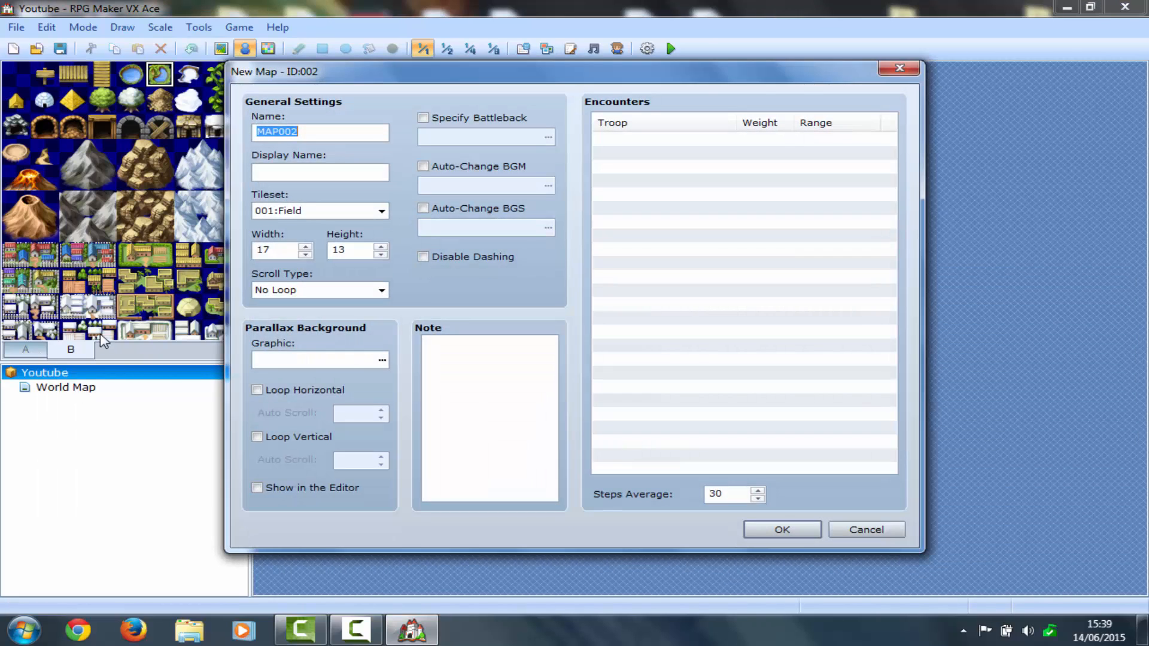
text(Introduction)
click(292, 290)
click(305, 211)
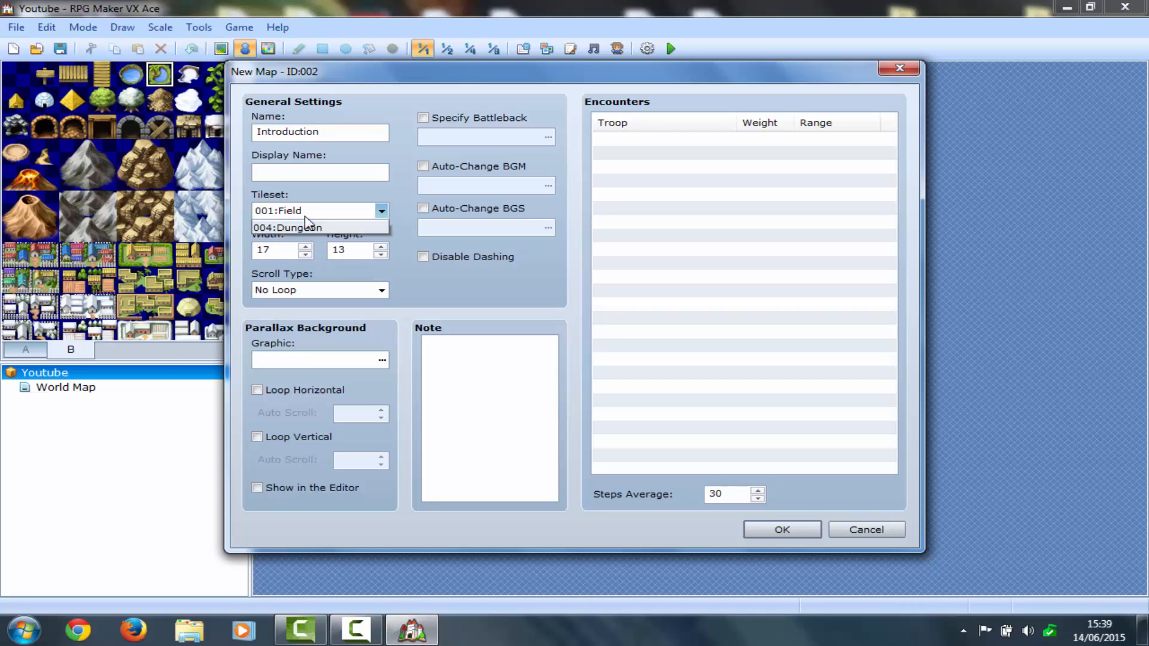
click(307, 250)
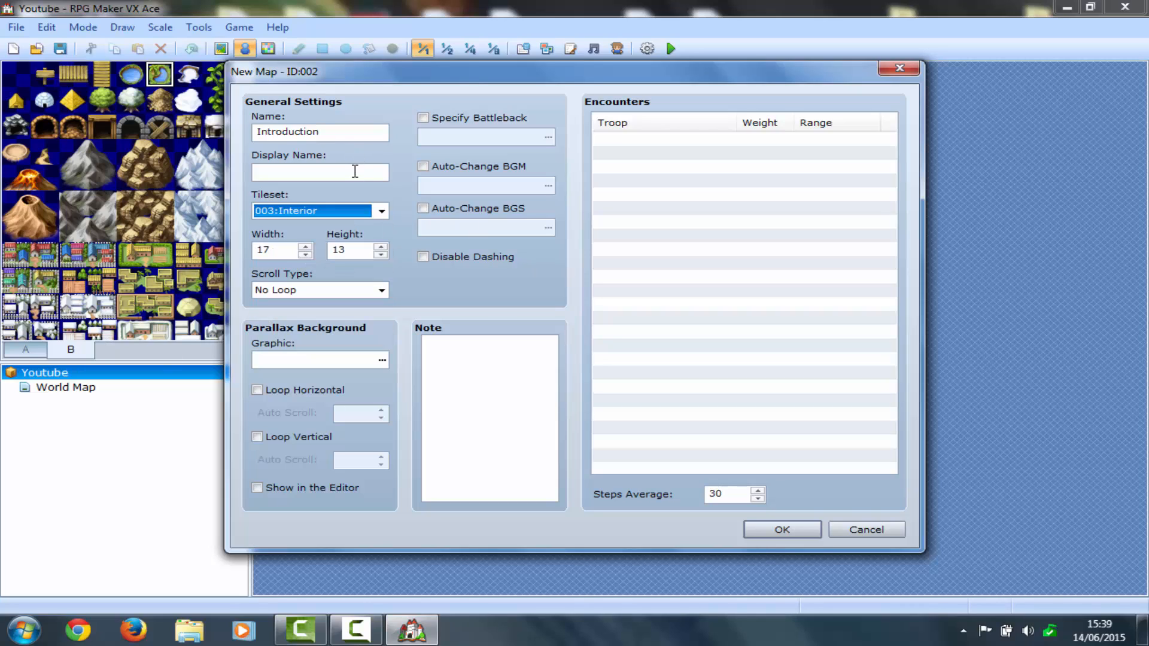
click(383, 173)
text(H)
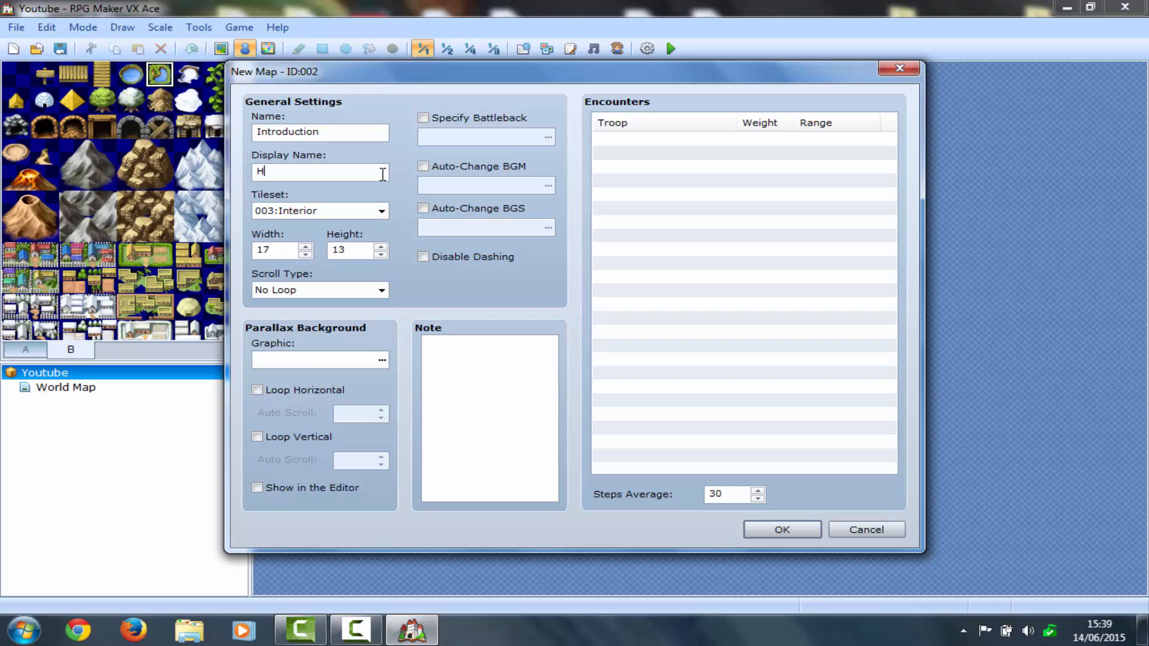
text(ome)
click(793, 527)
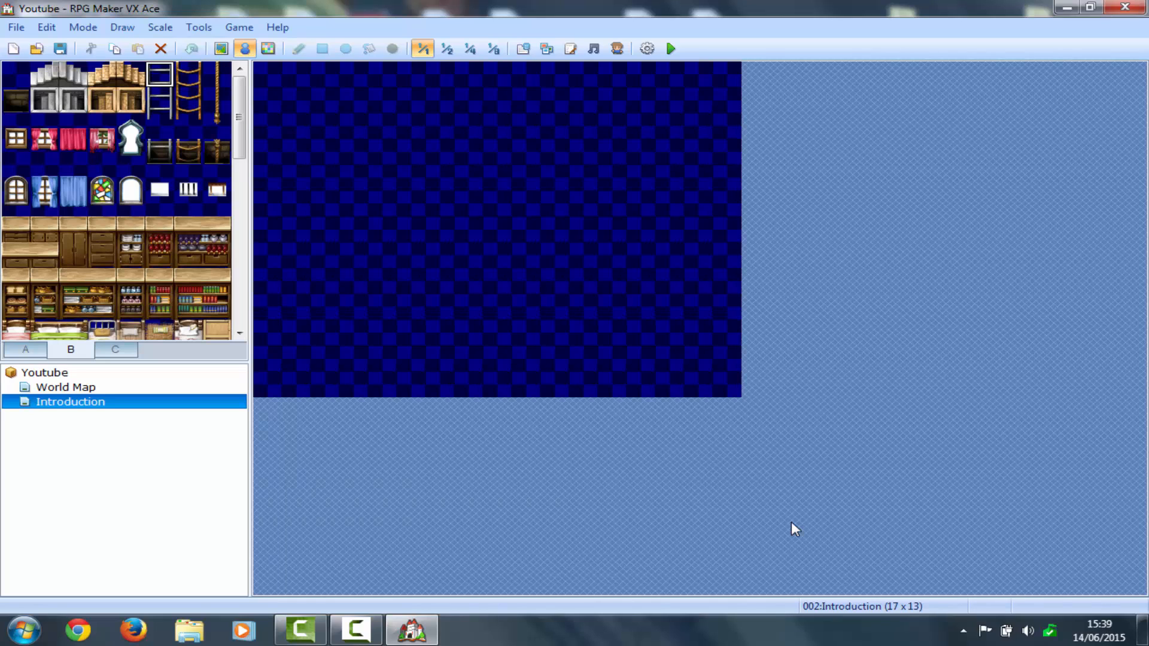
Shift the contents of the empty Introduction map by 1 tile
click(51, 387)
drag(50, 383, 33, 405)
right_click(35, 404)
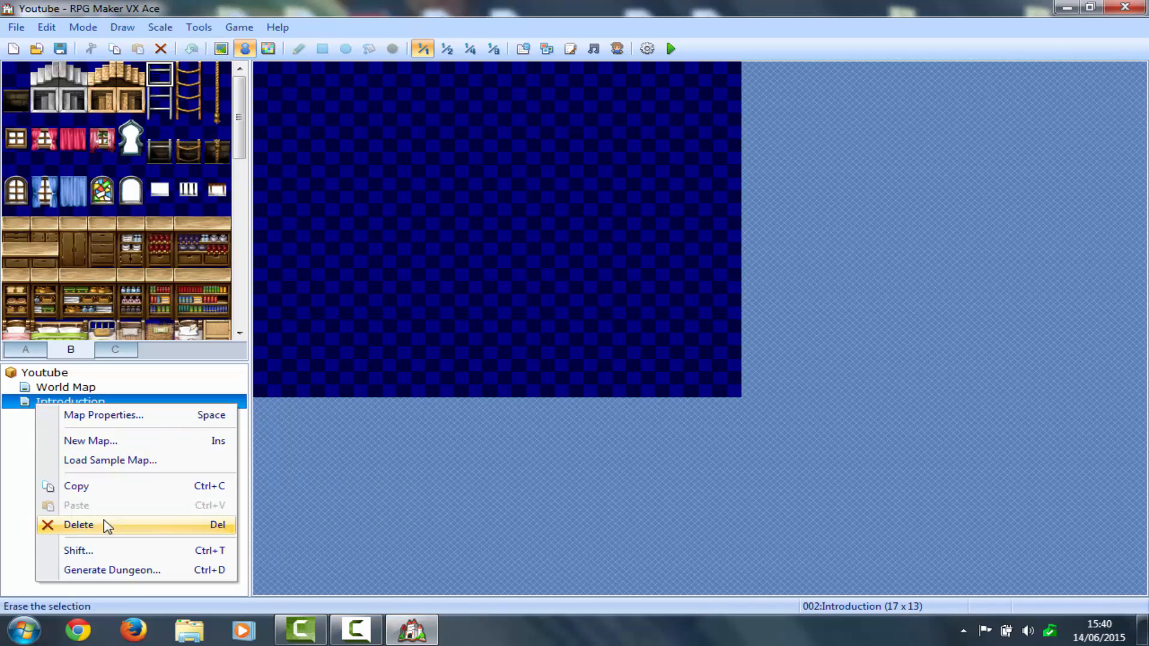
click(121, 552)
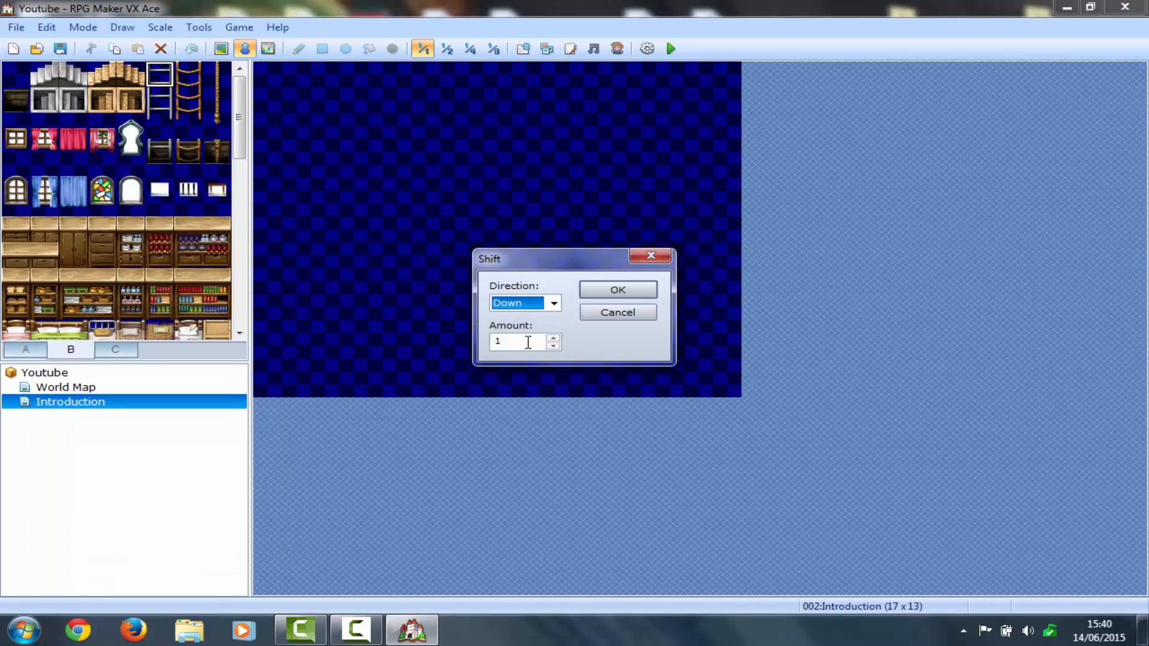
click(555, 305)
click(531, 354)
click(605, 287)
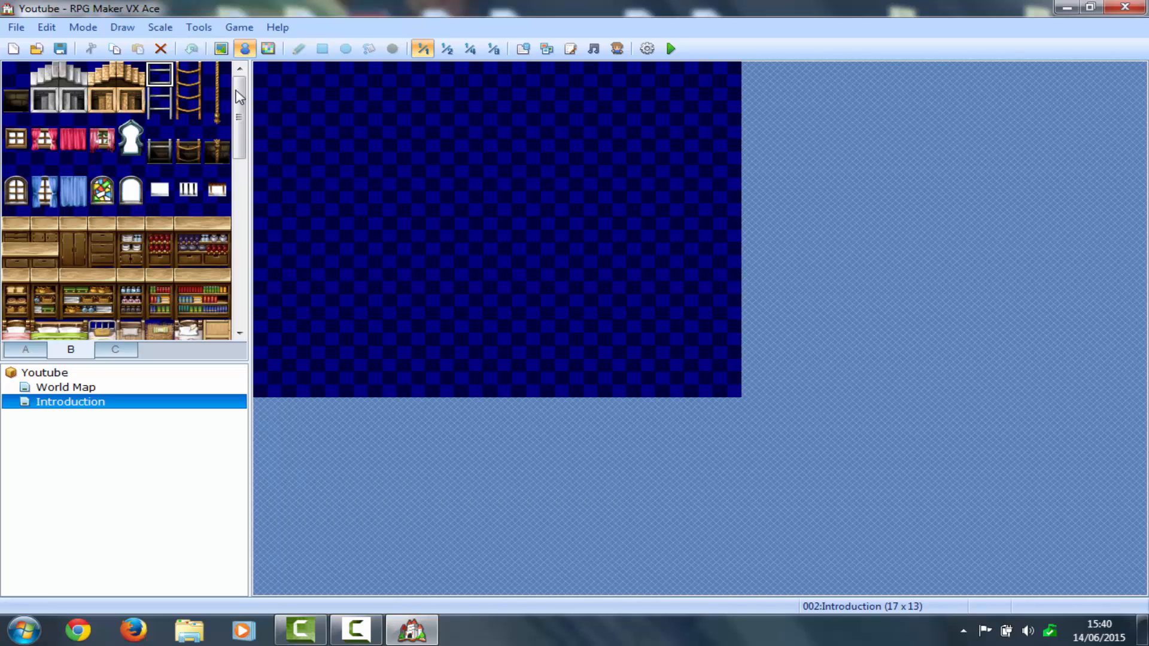
Switch to map editing and fill the Introduction map's top two rows with brown Interior Wall top tiles using the Rectangle tool
drag(239, 106, 235, 222)
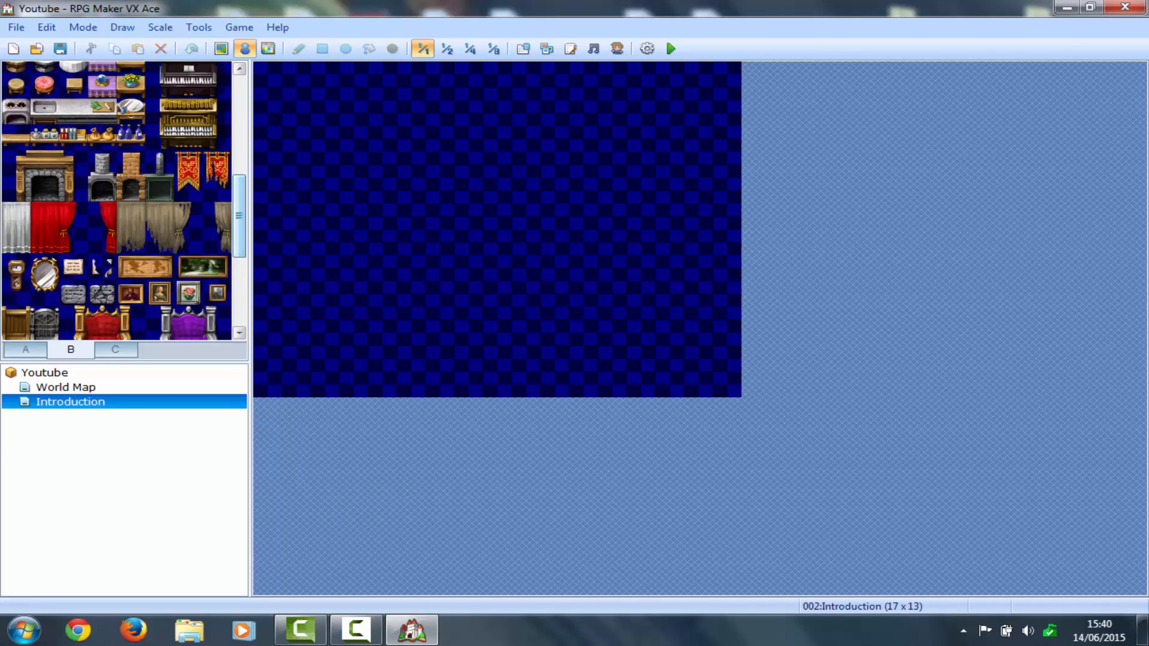
click(25, 349)
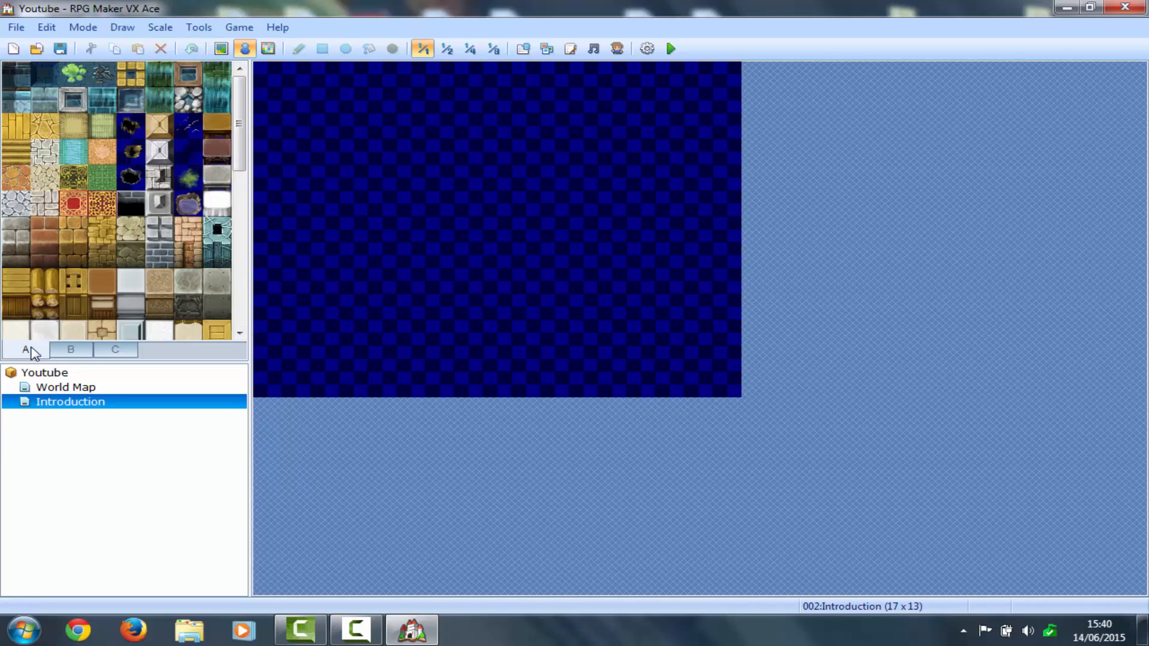
click(111, 279)
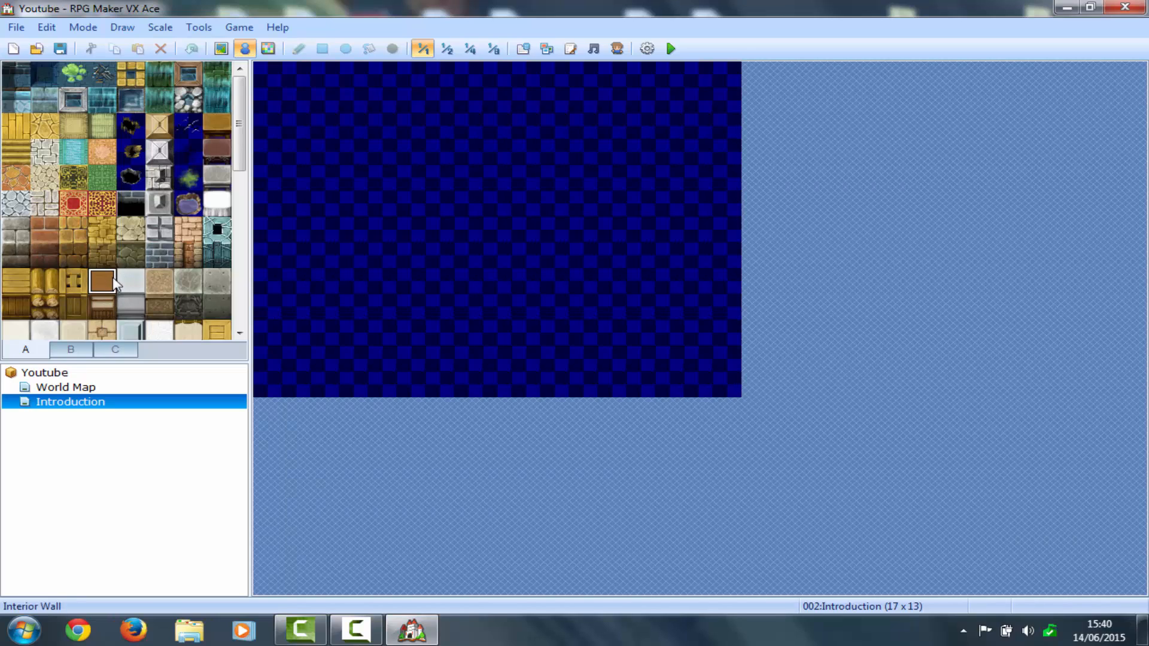
click(221, 48)
click(322, 49)
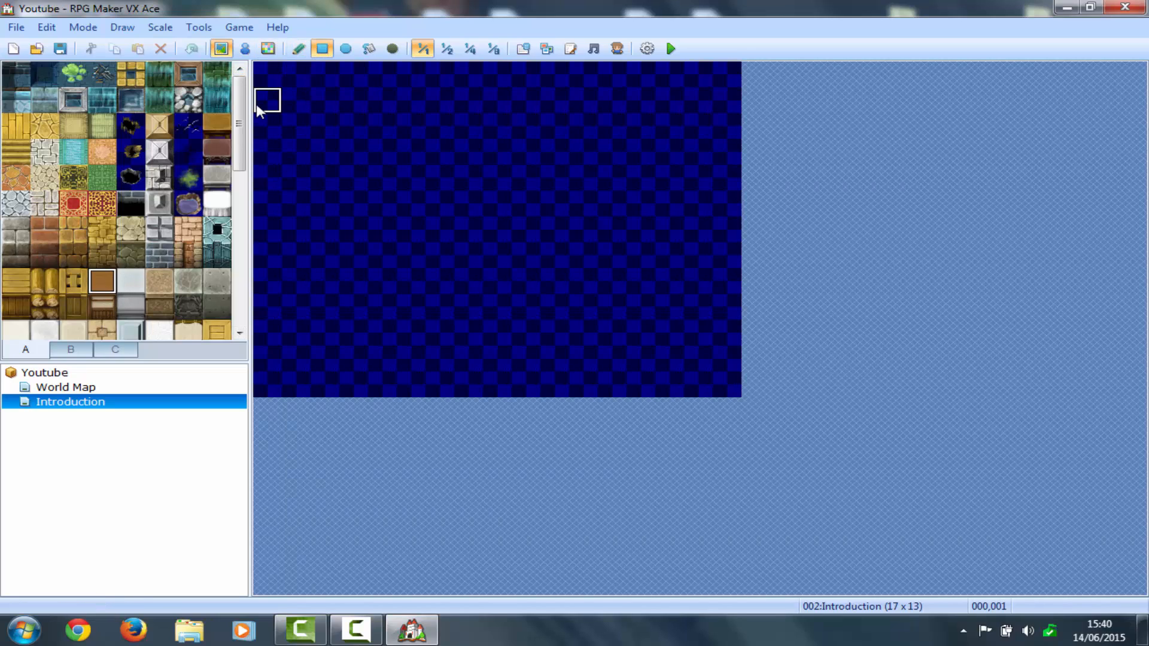
drag(259, 85, 730, 95)
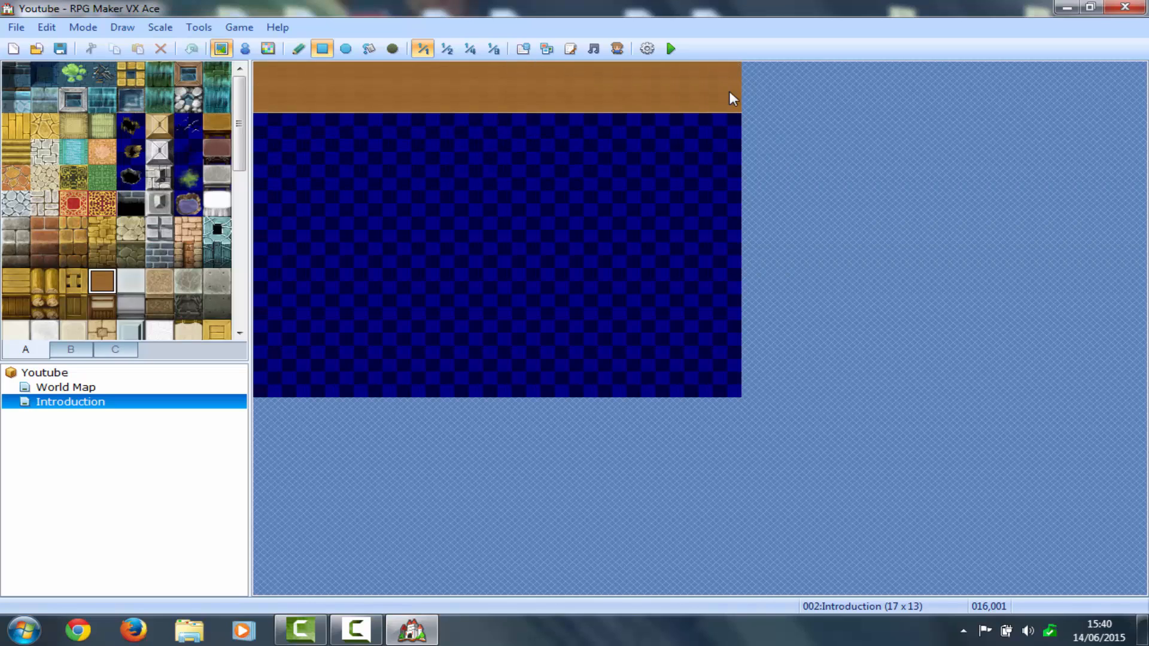
Paint the matching cream interior wall face with brown trim across the map's second and third rows
click(101, 307)
click(129, 295)
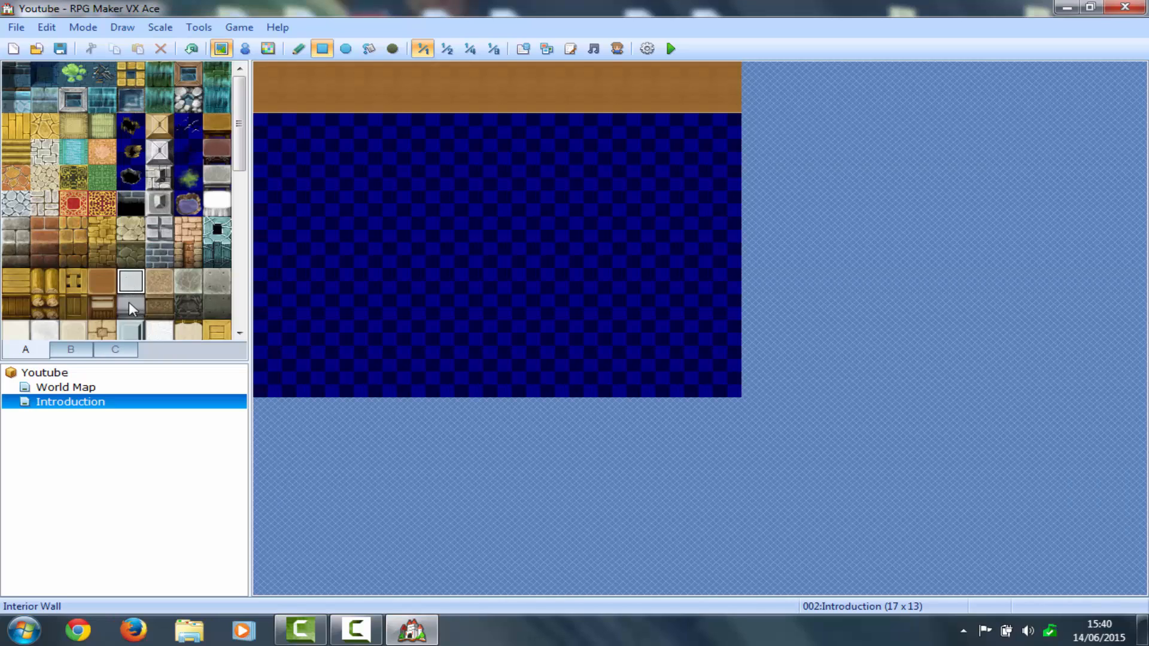
click(95, 307)
click(369, 48)
drag(267, 107, 727, 131)
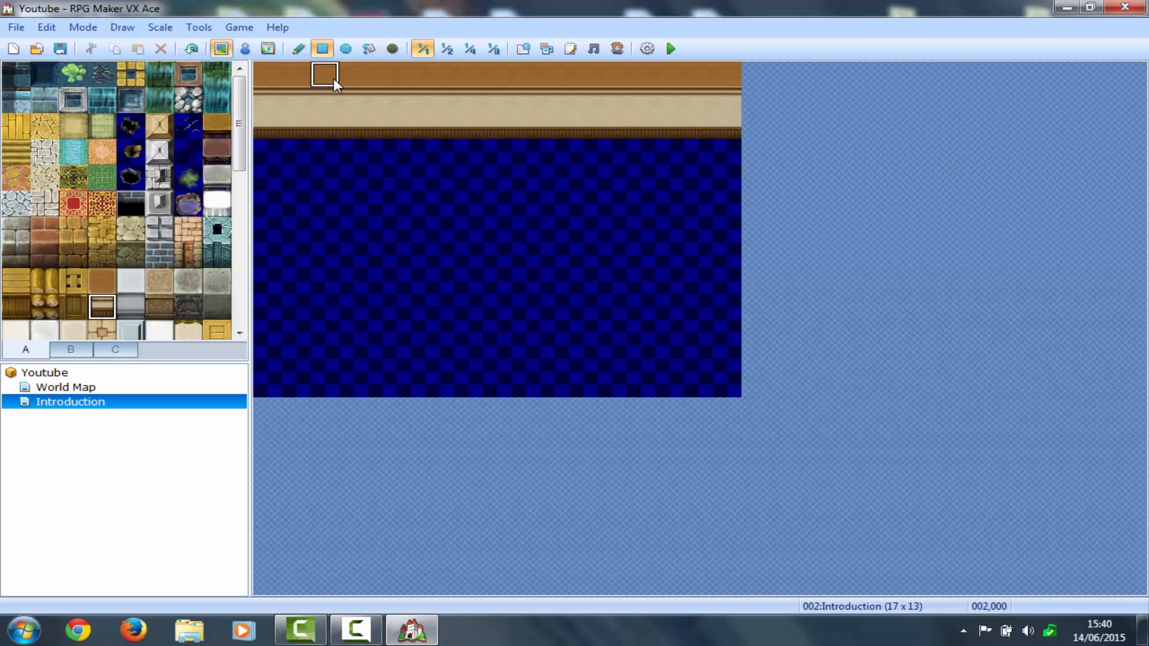
Frame the room with brown wall-top tiles down both sides and along row 10, leaving a one-tile doorway at column 7
click(103, 282)
drag(263, 70, 258, 344)
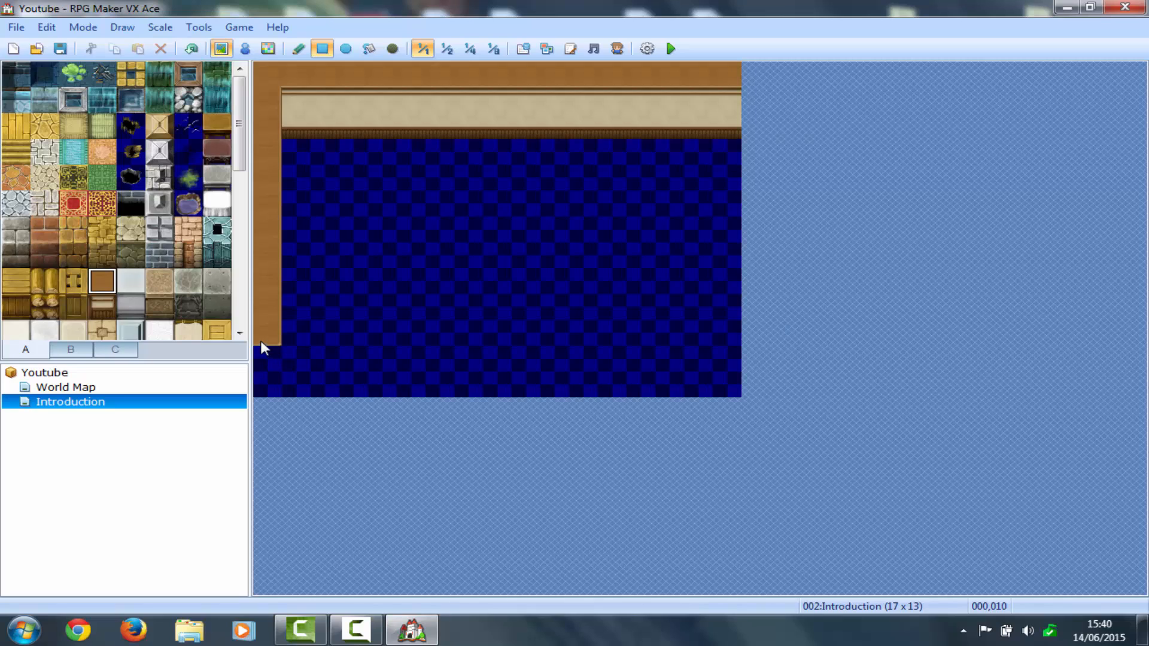
drag(289, 333, 451, 333)
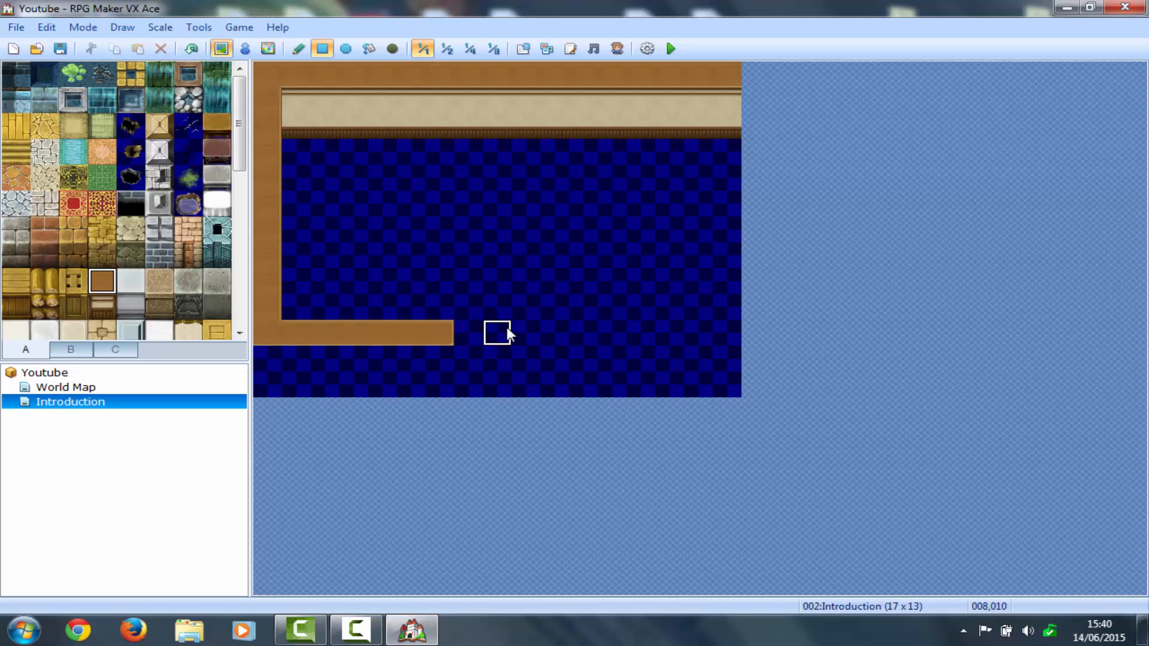
click(497, 333)
mouse_move(702, 337)
mouse_down()
mouse_move(742, 334)
mouse_move(728, 88)
mouse_up()
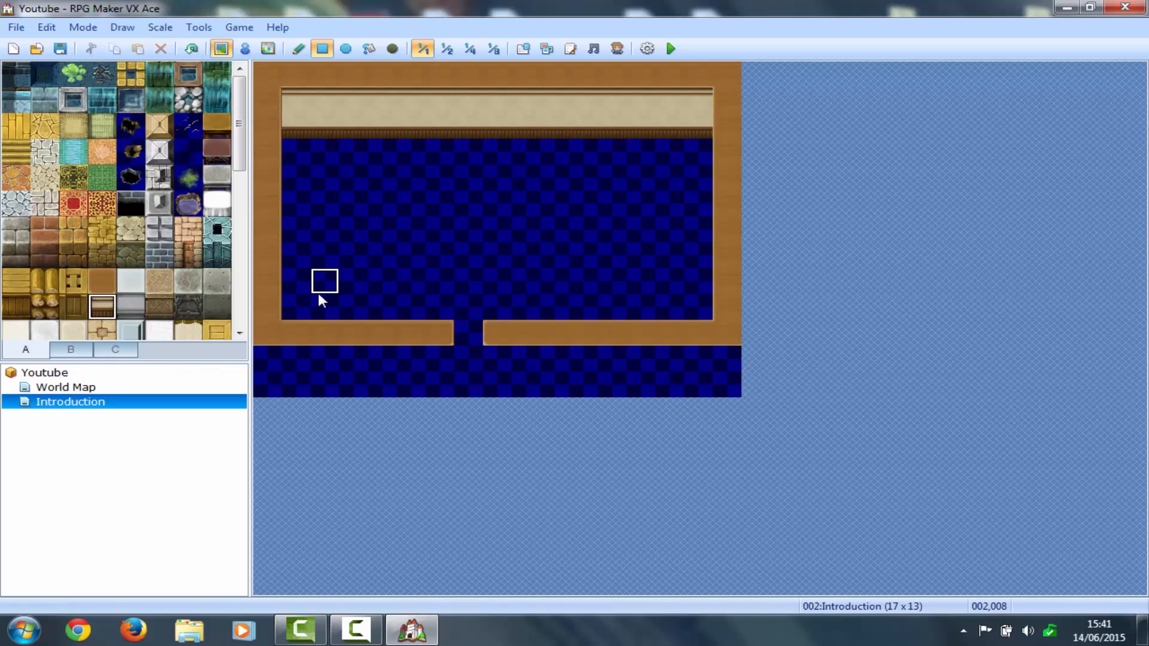
Fill the map's bottom two rows with orange brick wall tiles on both sides of the doorway at column 7
click(178, 250)
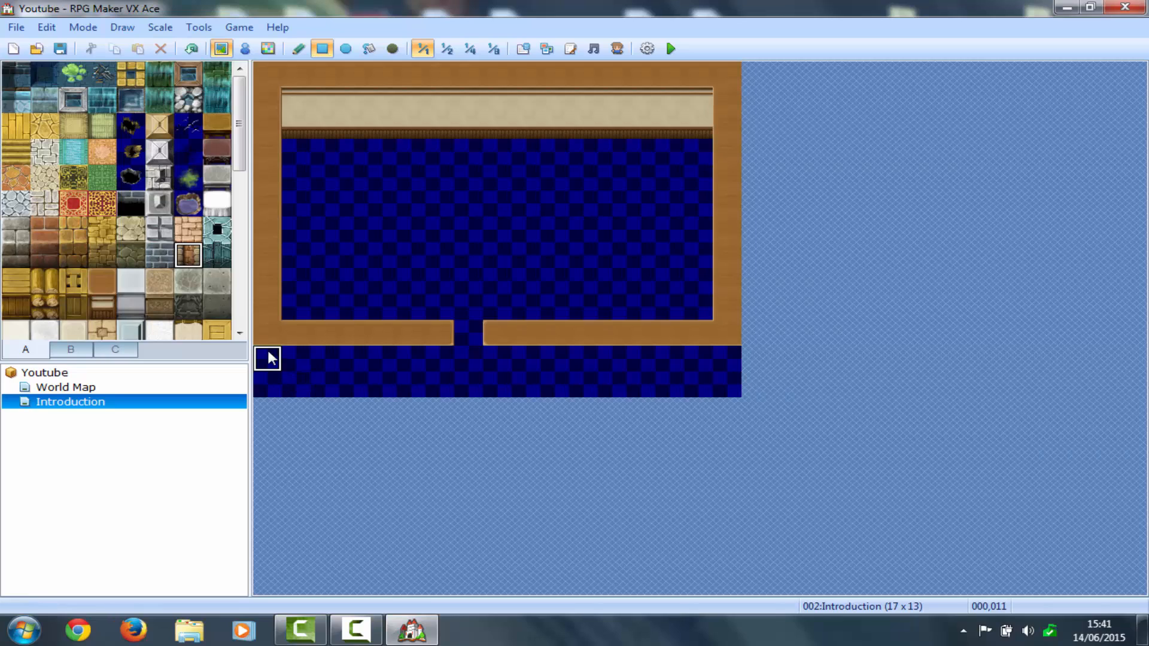
mouse_move(267, 350)
mouse_down()
mouse_move(357, 425)
mouse_move(467, 396)
mouse_move(442, 394)
mouse_up()
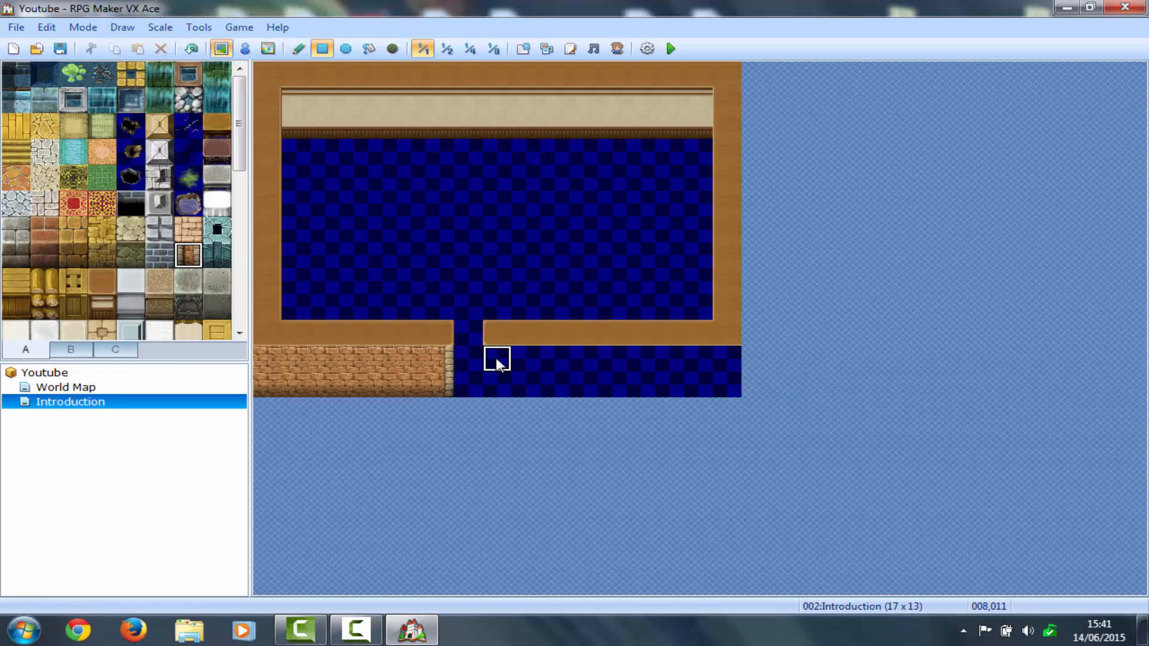
mouse_move(497, 362)
mouse_down()
mouse_move(623, 411)
mouse_move(718, 403)
mouse_up()
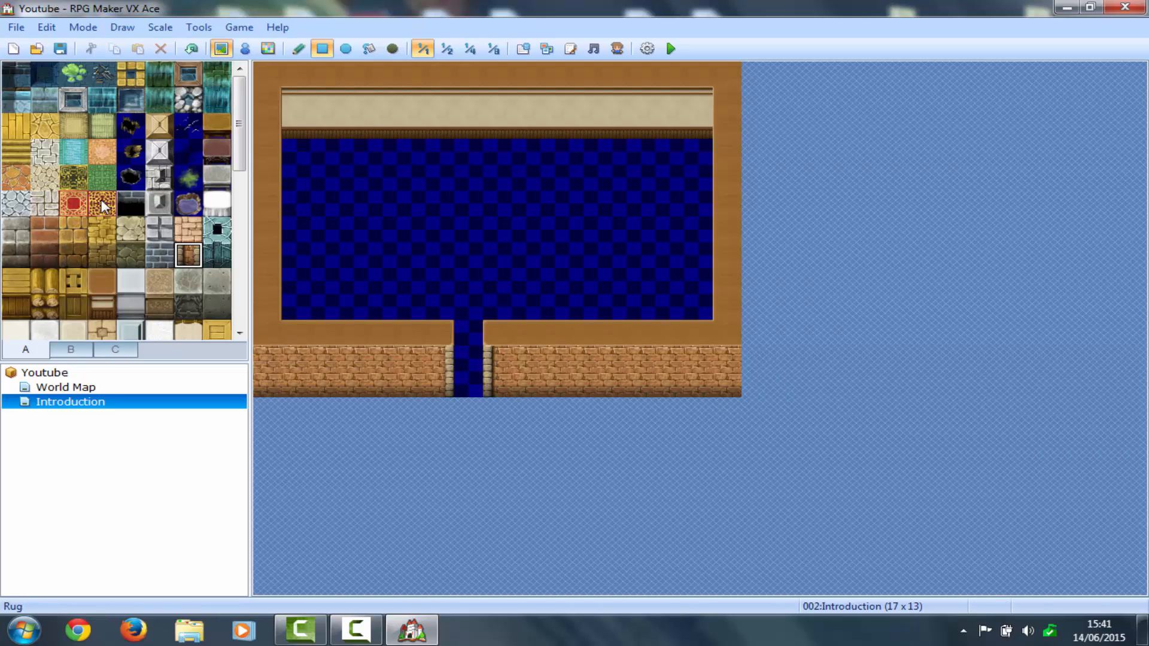
Lay yellow wood plank flooring down the doorway passage and flood-fill the whole room interior with it
click(17, 123)
click(466, 334)
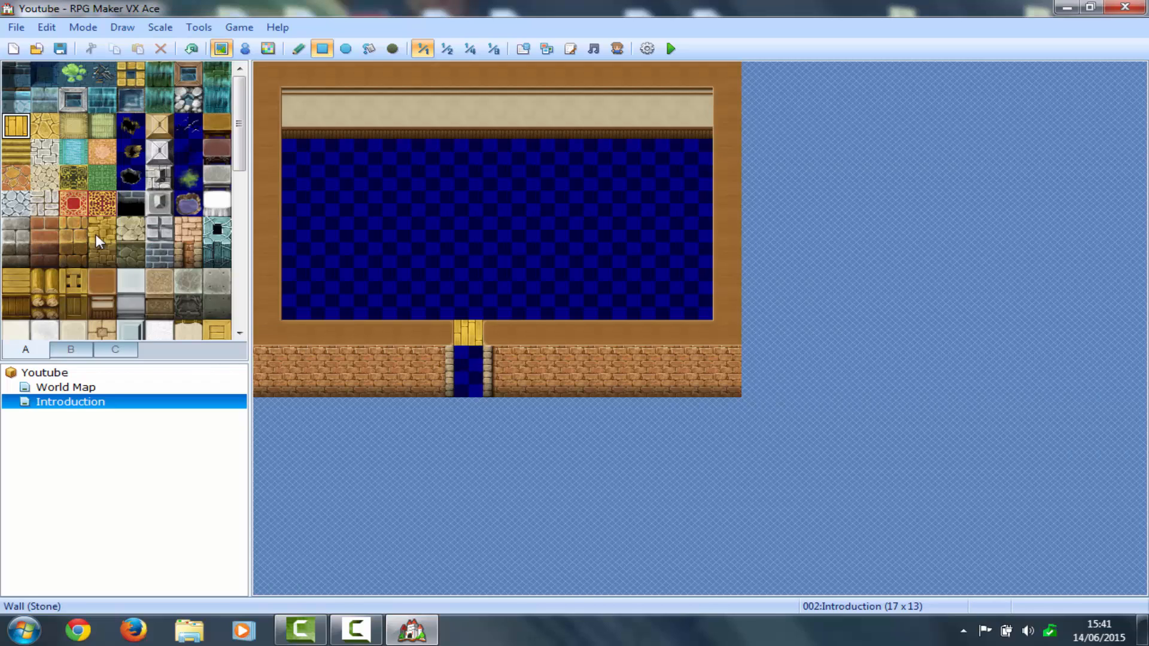
drag(472, 323, 473, 382)
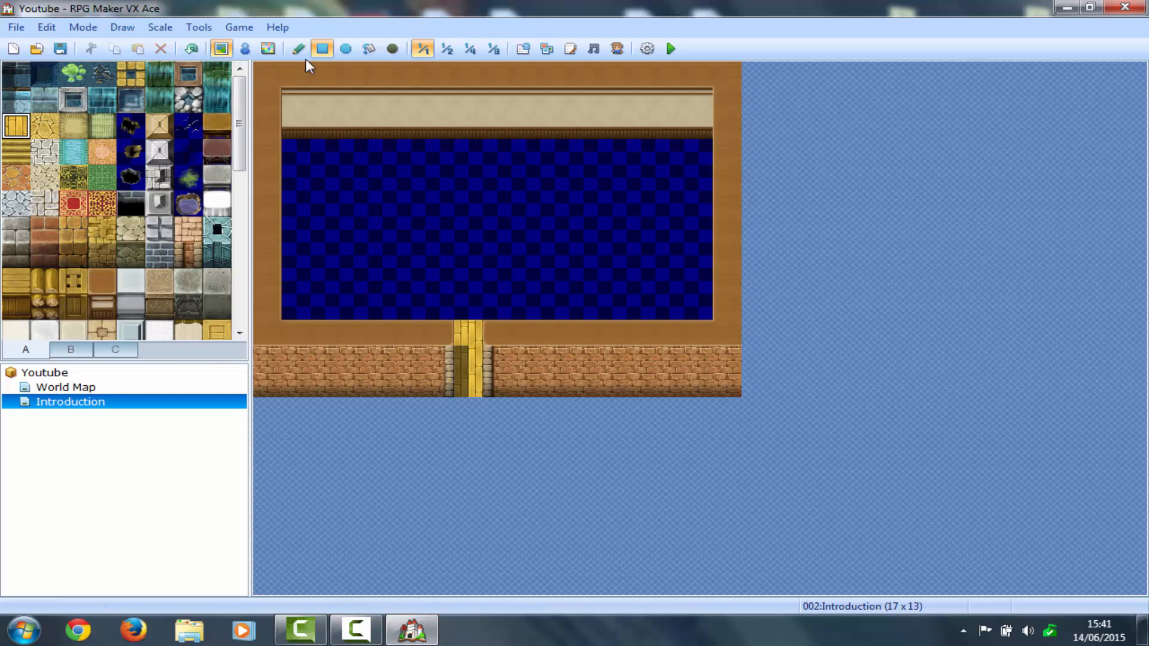
click(369, 49)
click(469, 248)
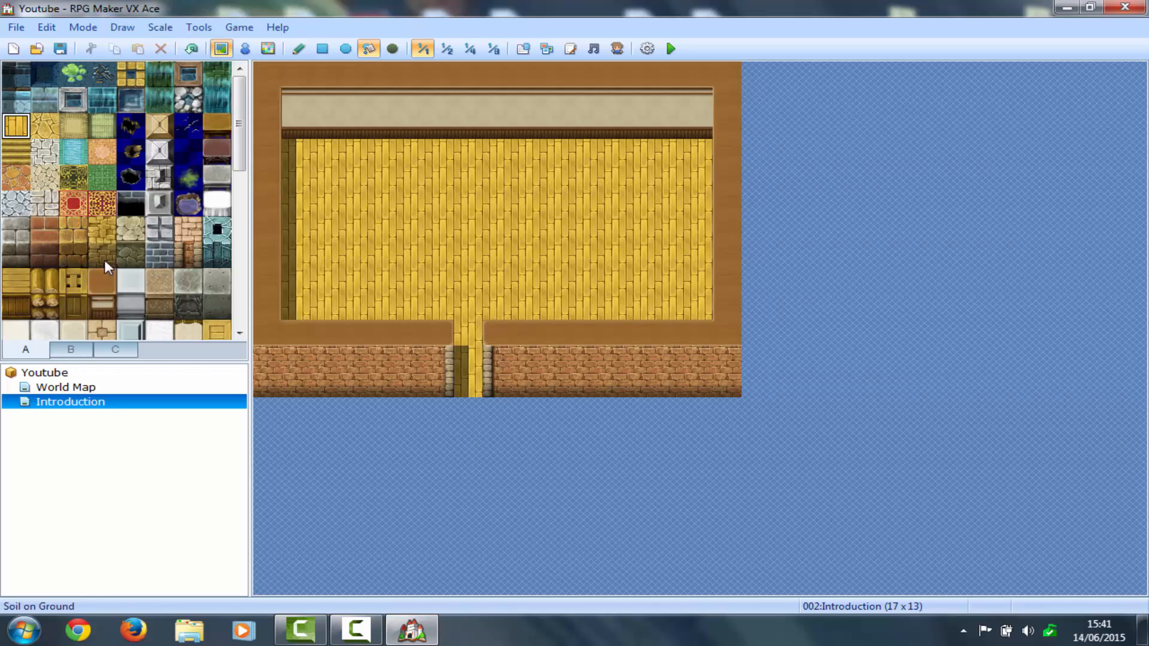
click(70, 349)
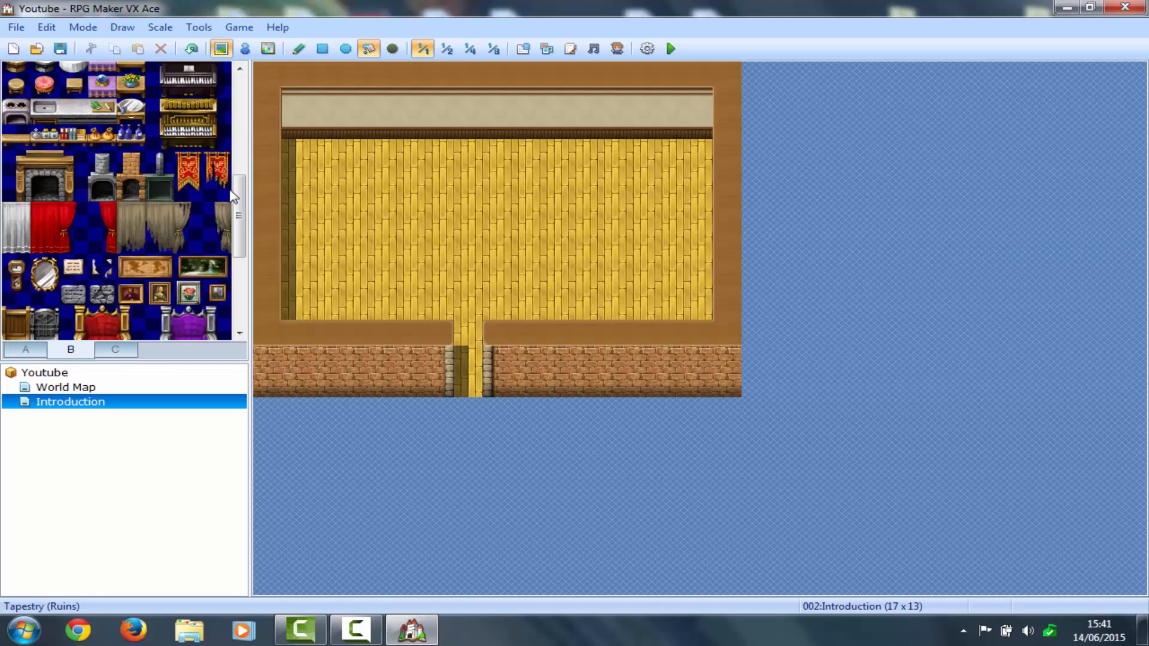
scroll(224, 145, down, 3)
scroll(221, 146, up, 2)
scroll(227, 155, down, 4)
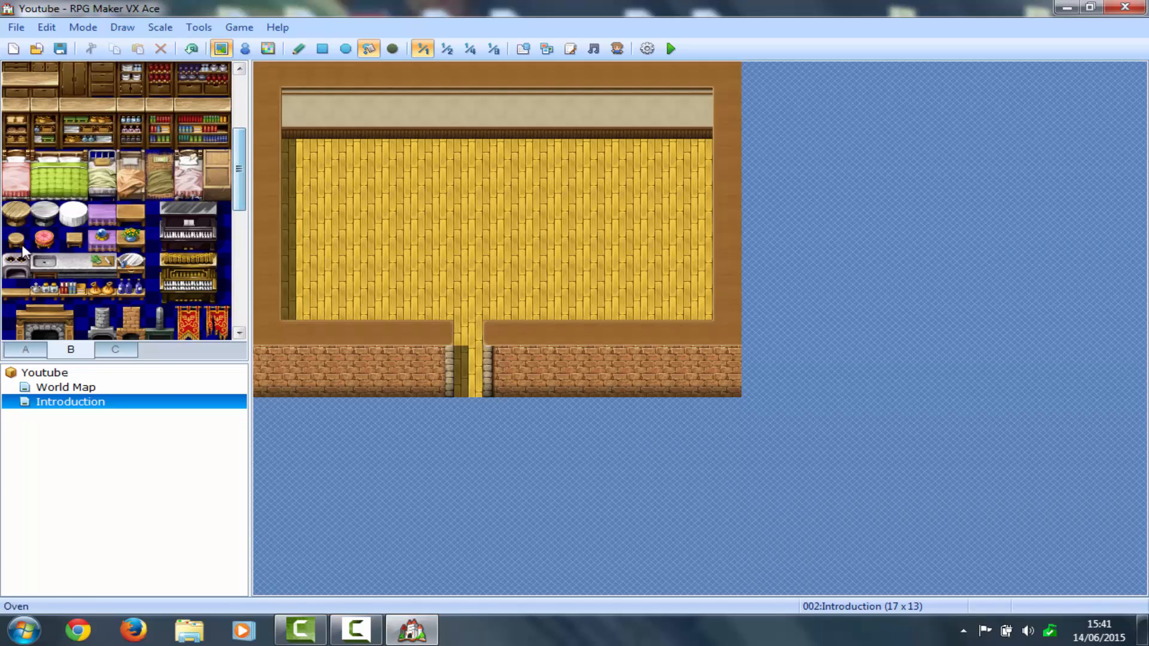
Build a partition at column 11 from the back wall with brown wall-top tiles, ending in a cream wall face down to row 8
click(23, 350)
click(103, 280)
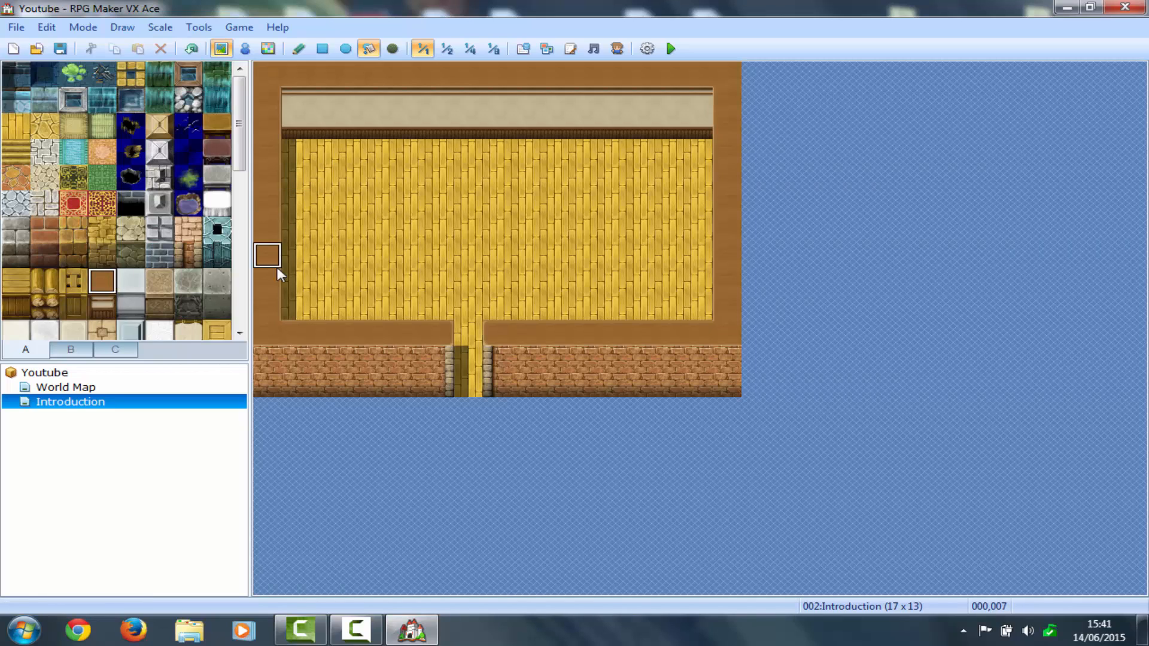
click(295, 233)
key(ctrl+z)
click(322, 48)
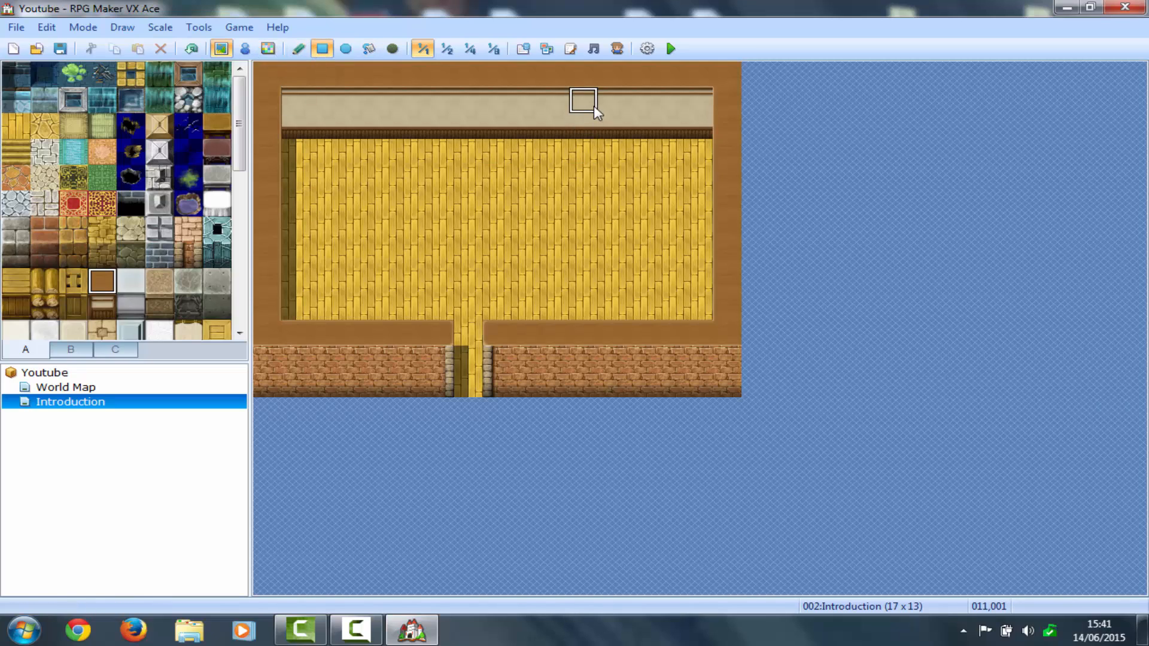
drag(595, 144, 599, 269)
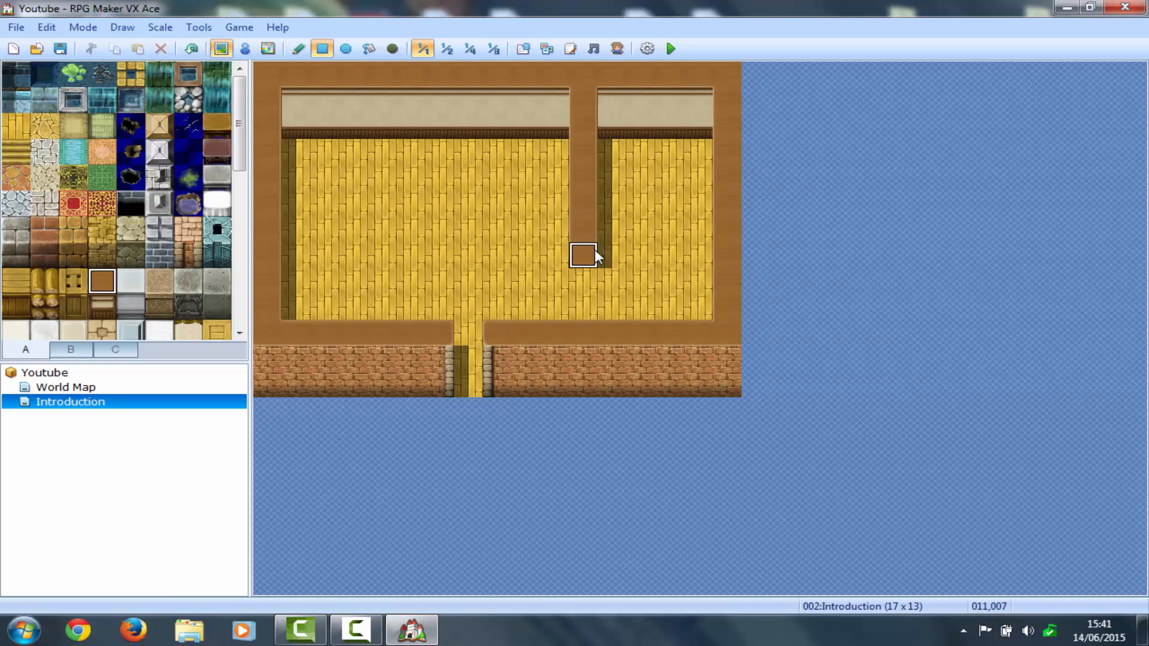
click(103, 306)
click(584, 282)
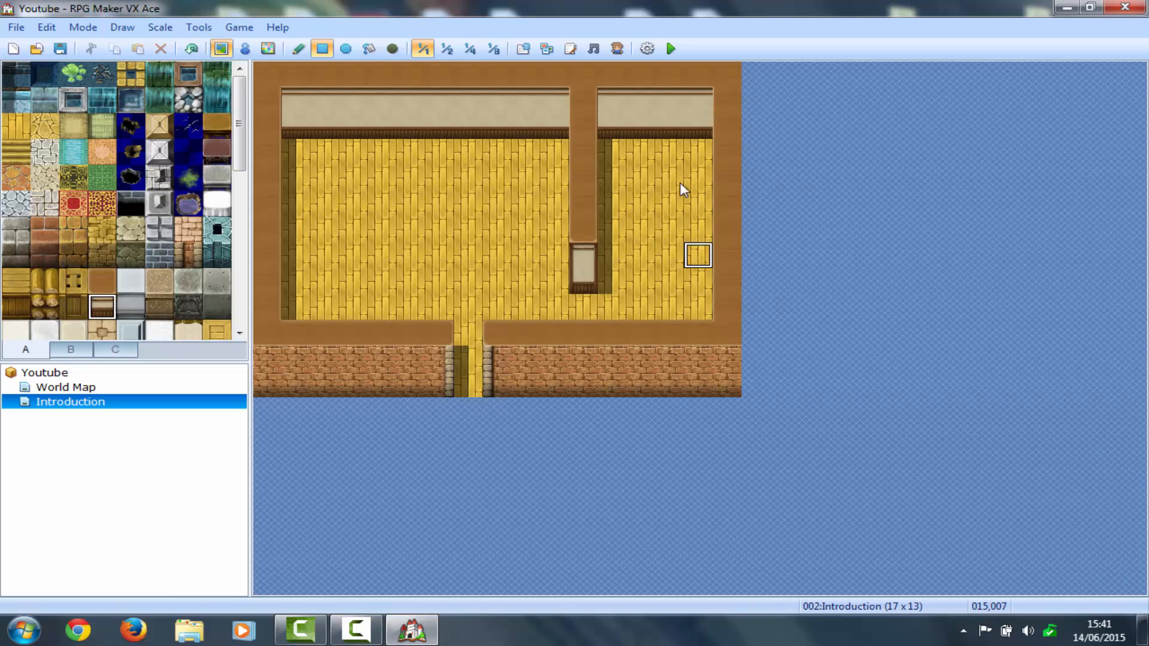
Place the single bed with the green blanket beside the partition at column 12, row 3, using the Pencil tool
click(71, 352)
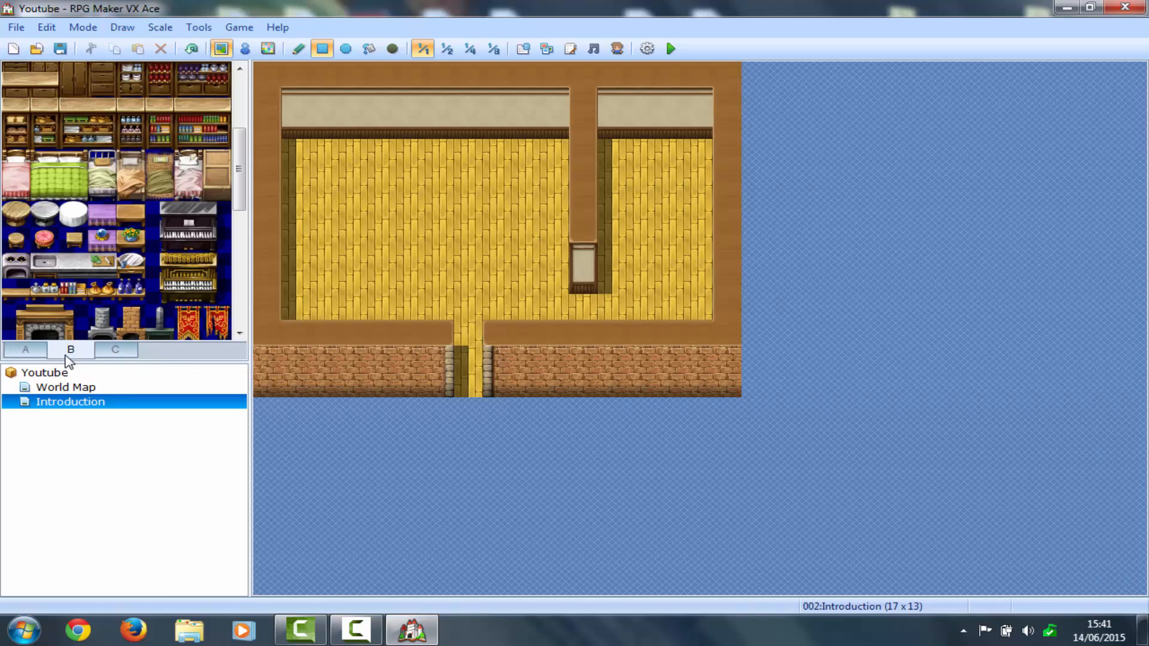
click(15, 183)
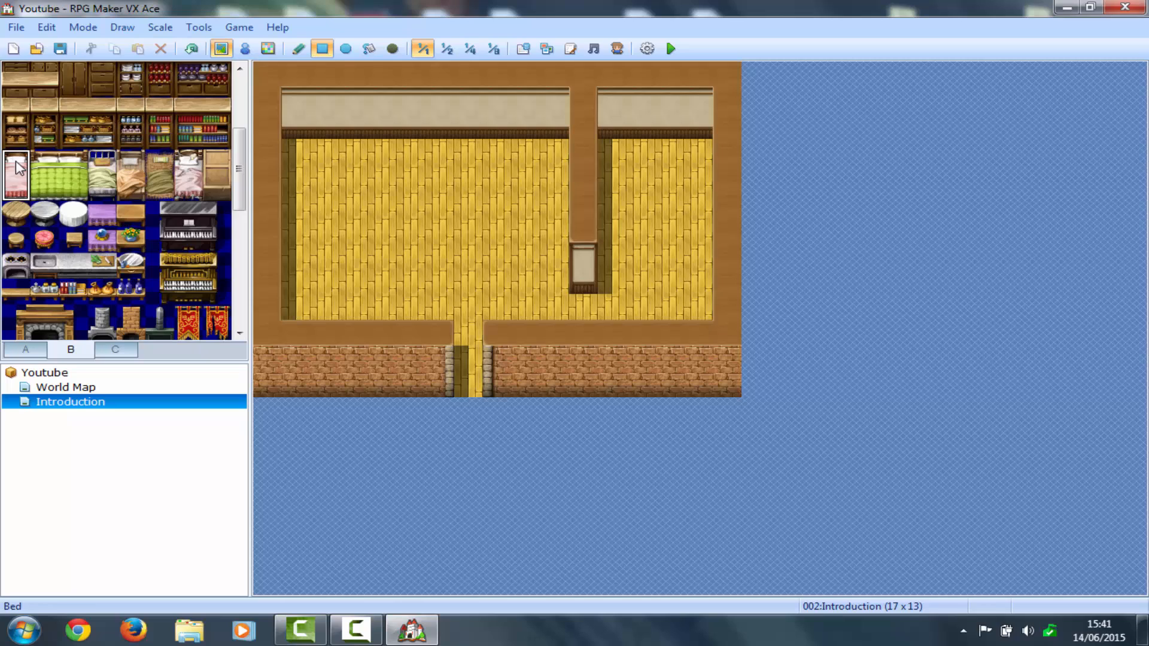
click(615, 168)
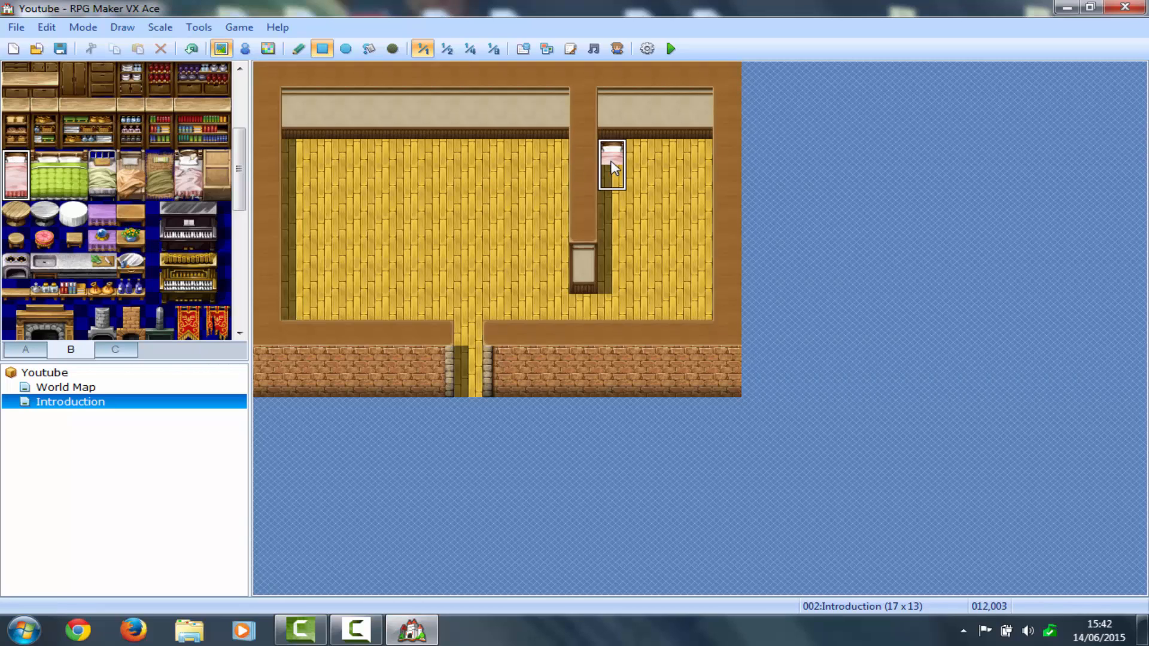
click(345, 48)
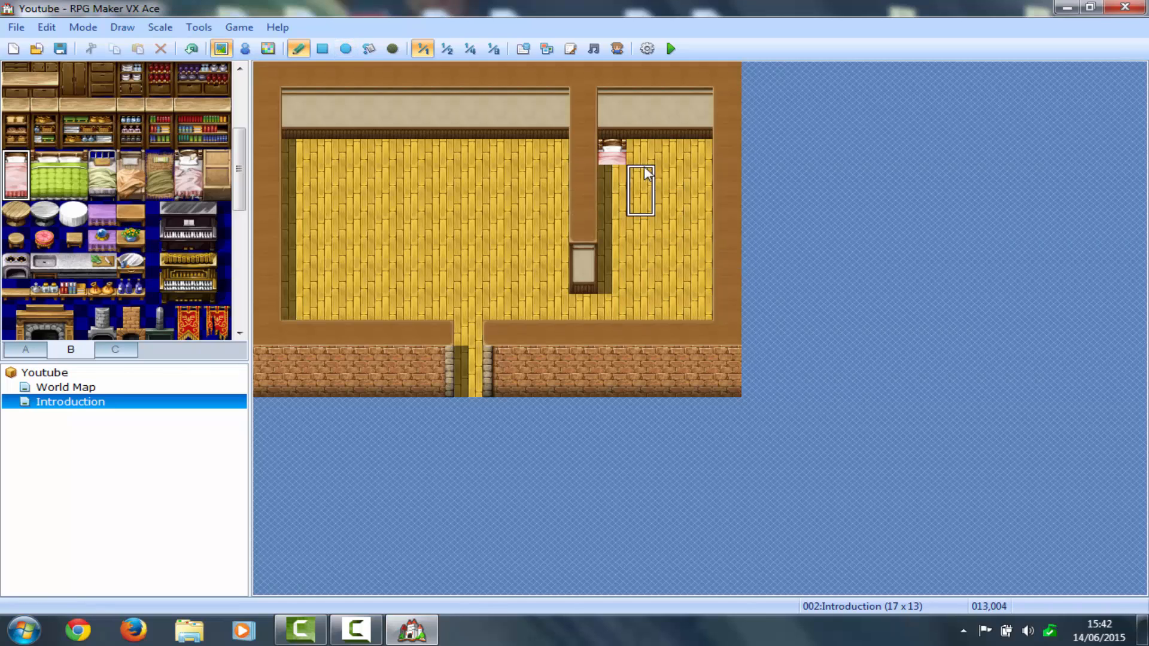
click(611, 159)
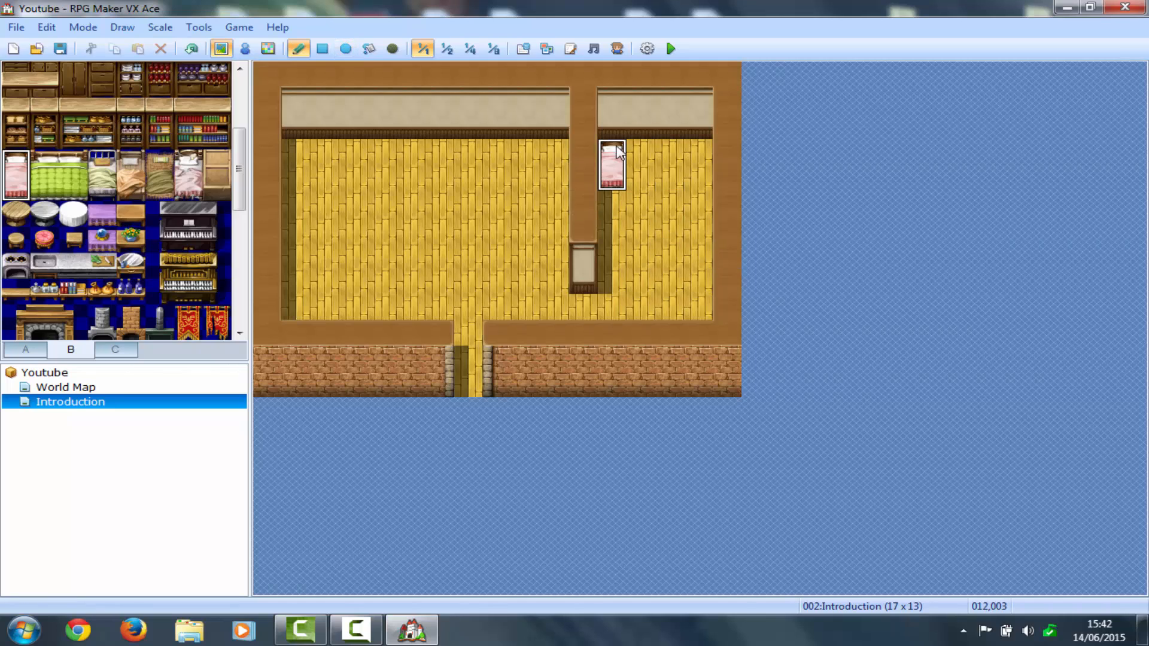
click(107, 189)
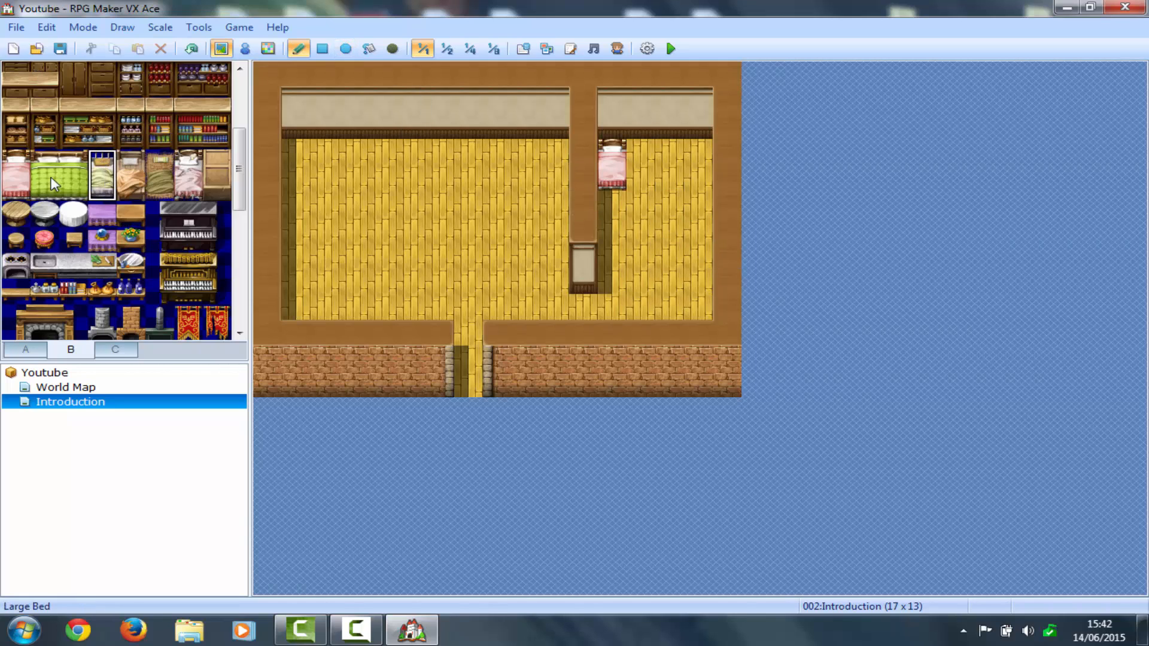
click(612, 164)
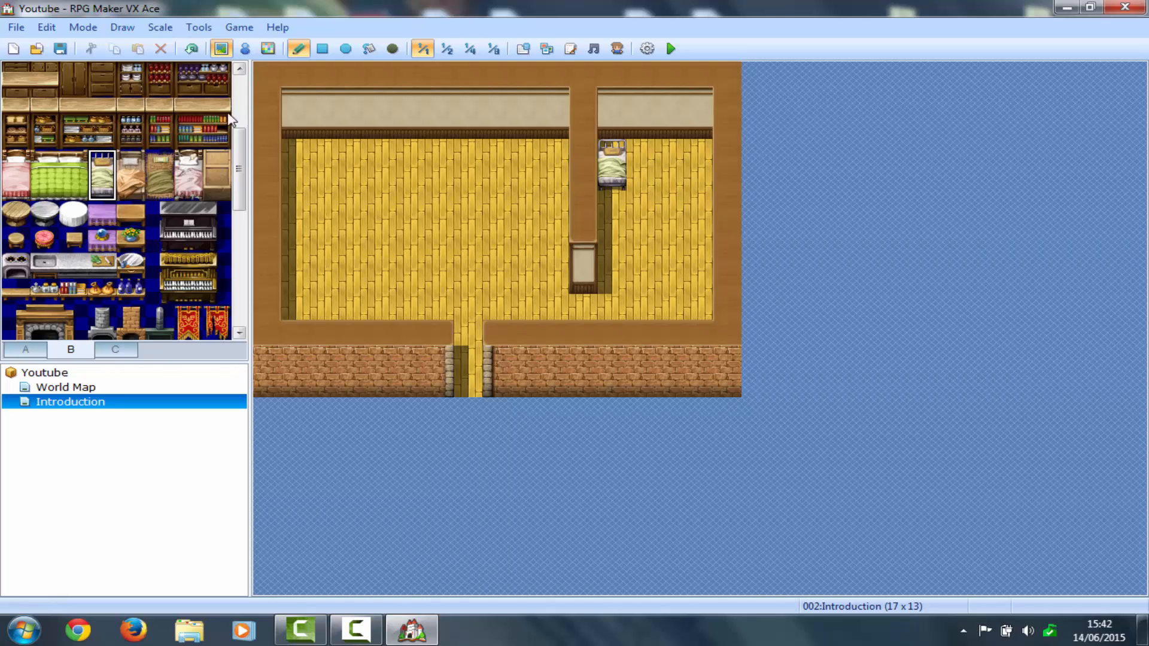
Line the side room's outer wall at column 15 with Tipped Shelf tiles from row 3 to row 9
click(212, 178)
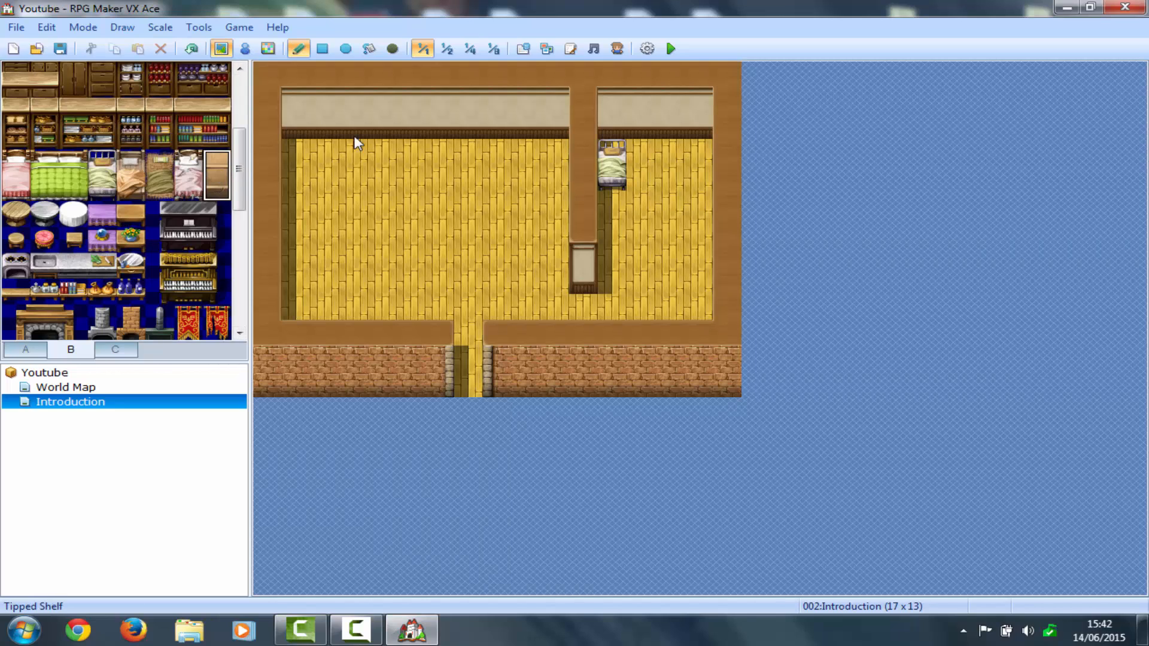
click(698, 157)
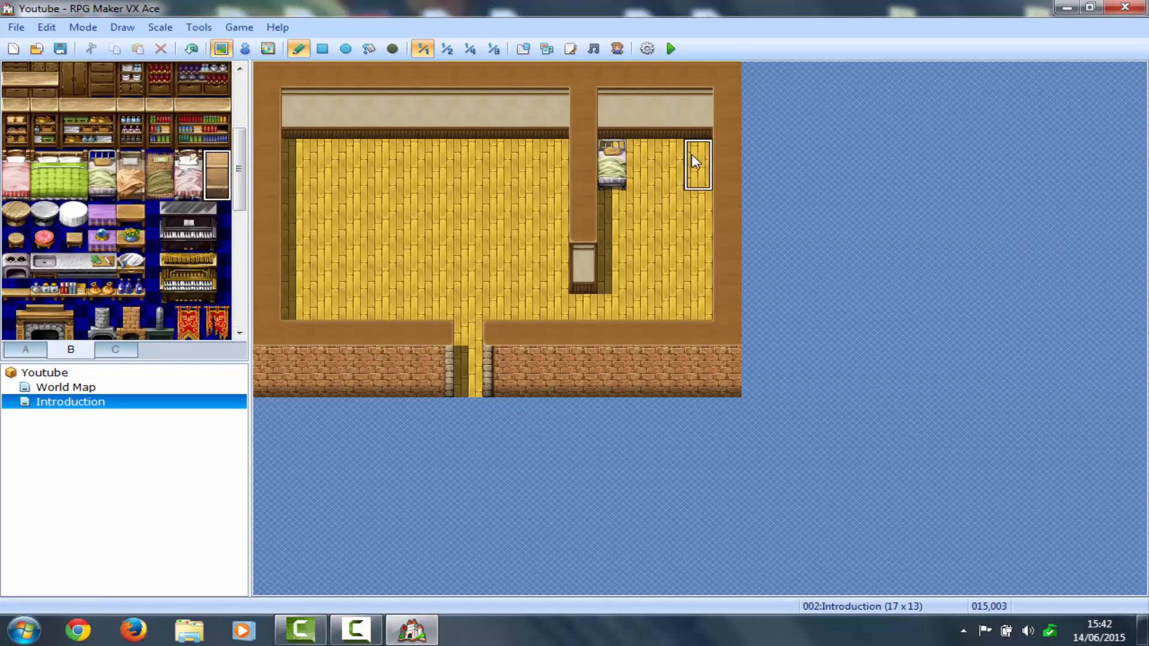
click(706, 187)
click(710, 231)
click(706, 287)
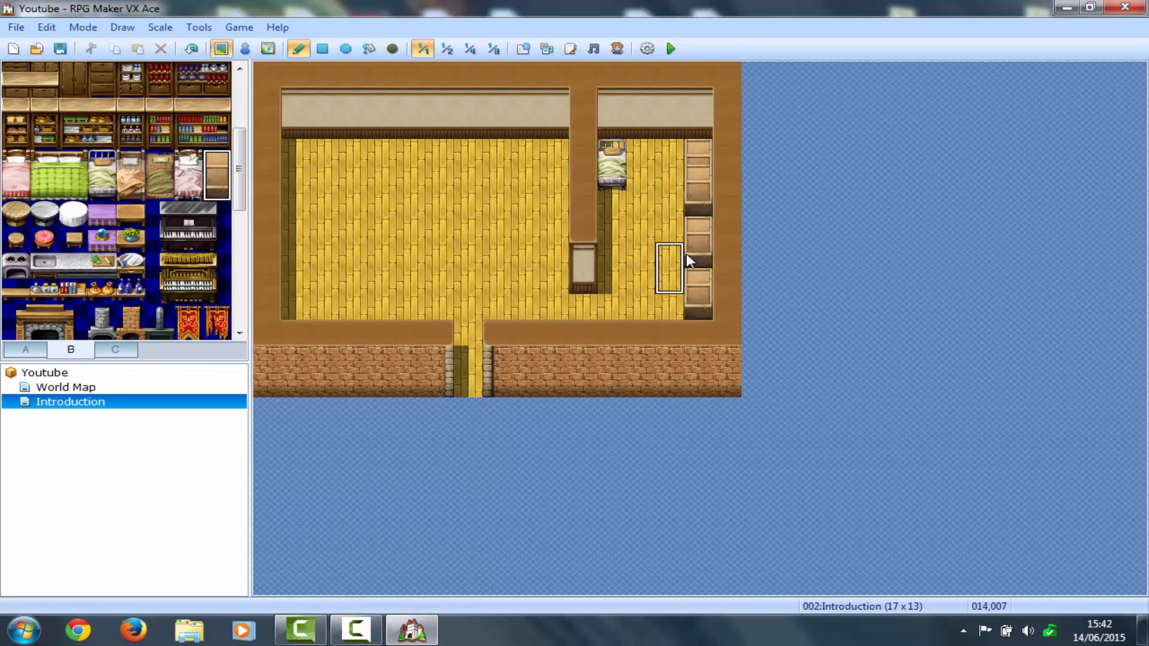
click(693, 263)
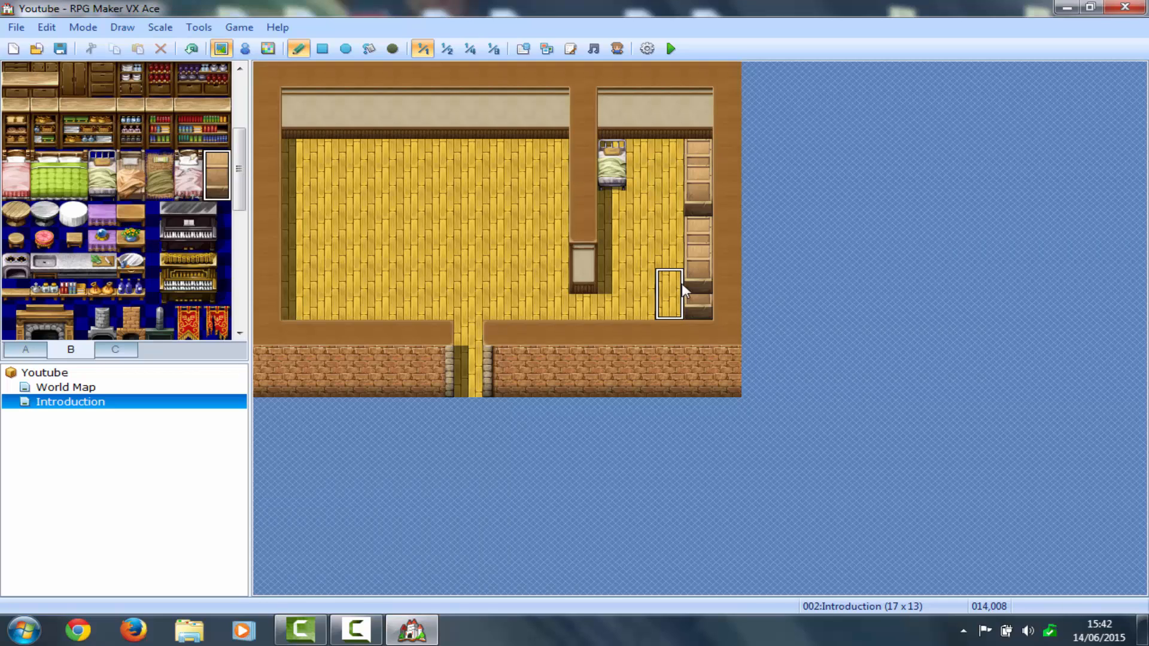
click(693, 281)
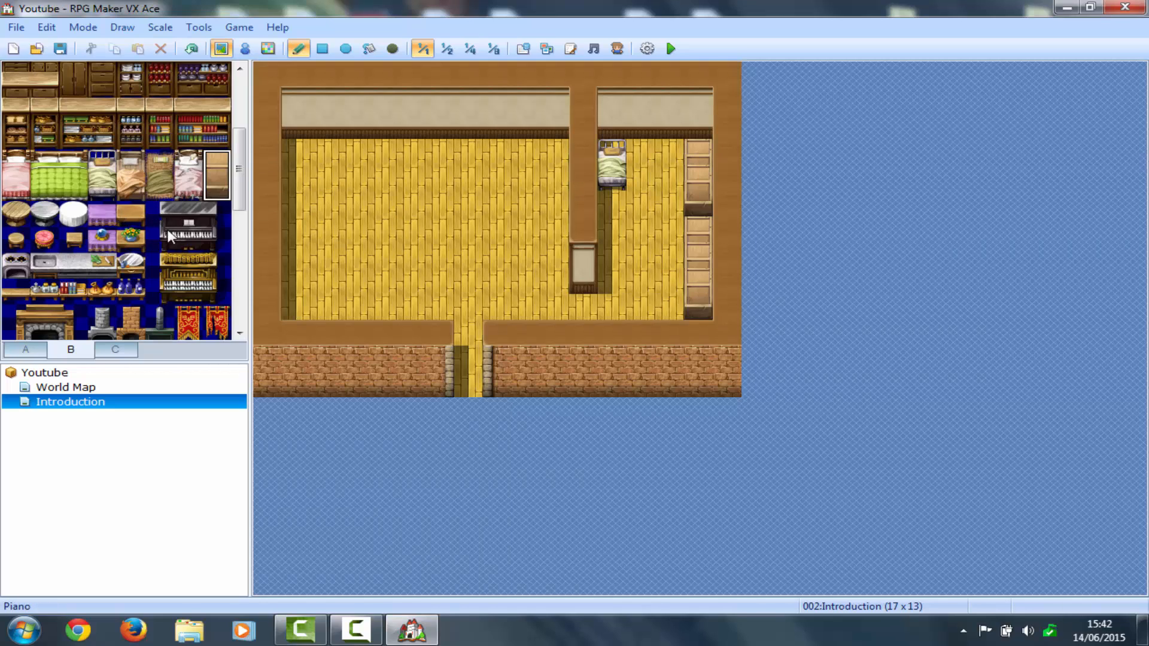
Place the black piano and two adjacent bookshelves against the main room's back wall, starting at row 2
drag(169, 236, 206, 207)
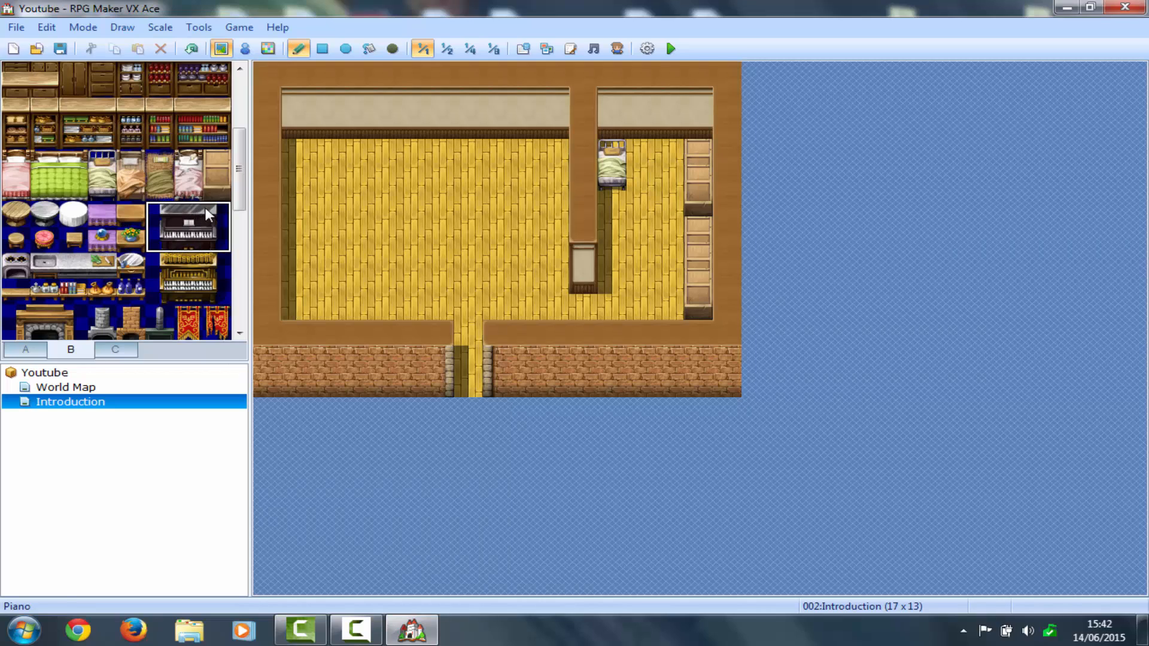
click(285, 121)
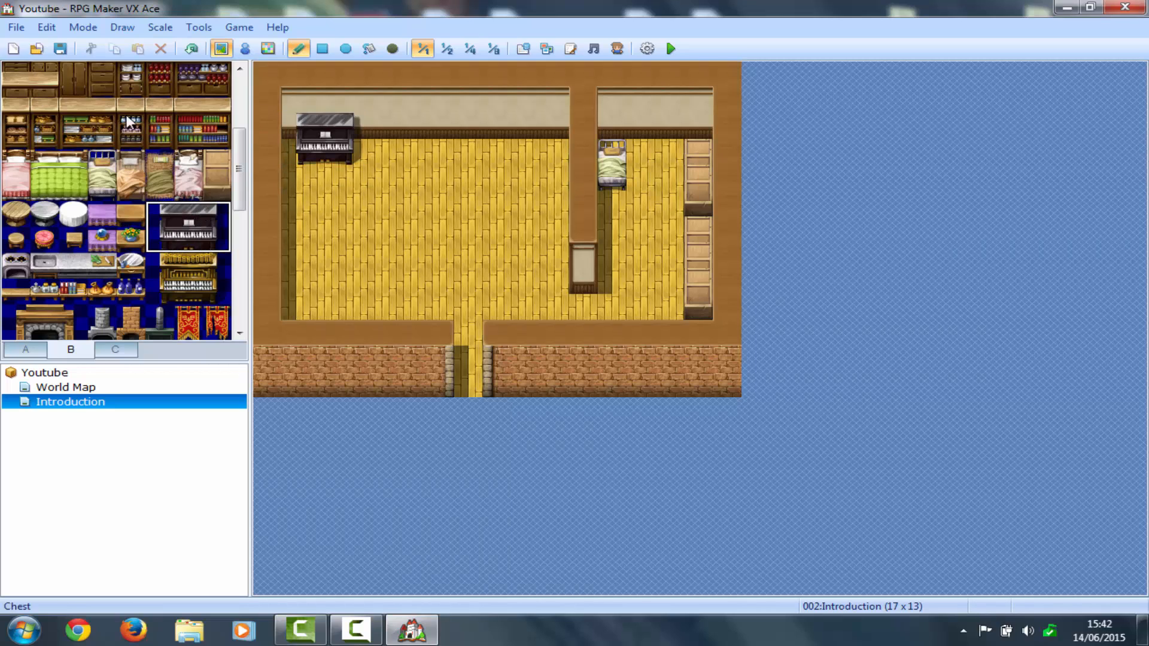
click(188, 134)
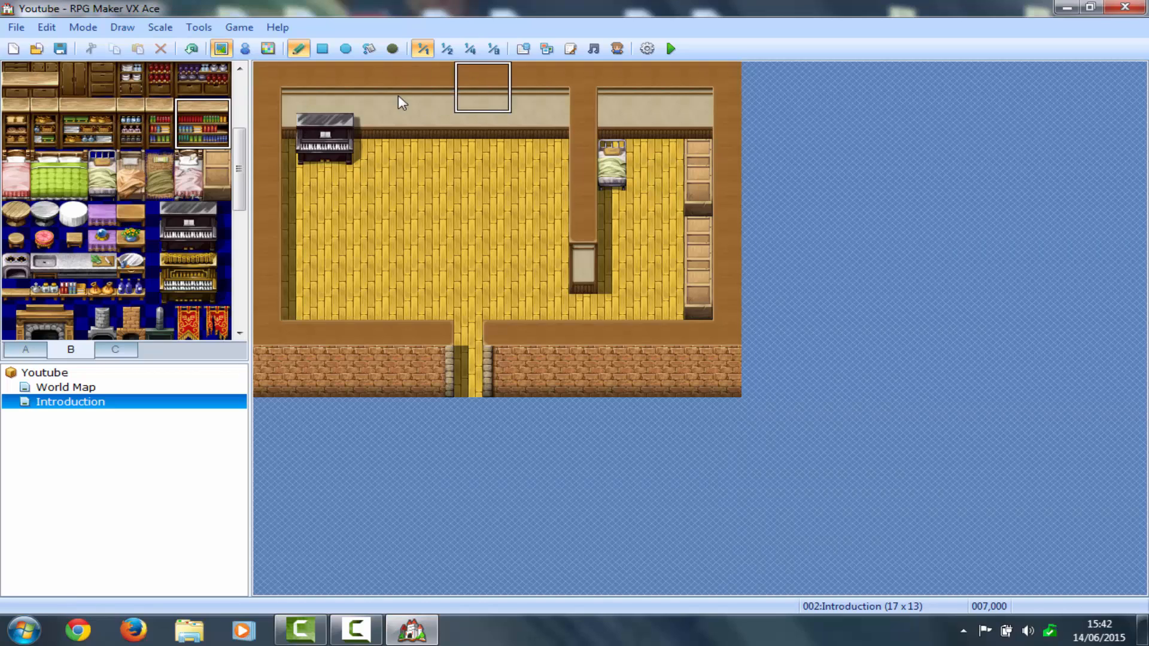
click(380, 112)
click(441, 119)
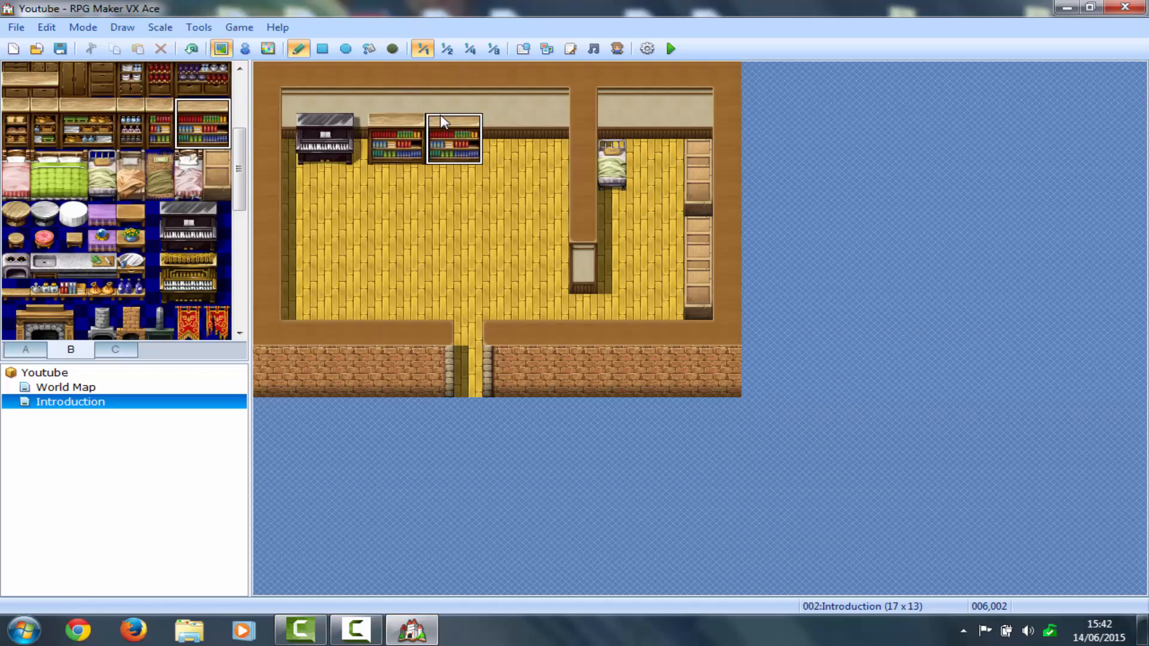
Build a kitchen counter along row 7 from column 1 with the sink, worktop, cloth-topped dresser and oven tiles
click(57, 270)
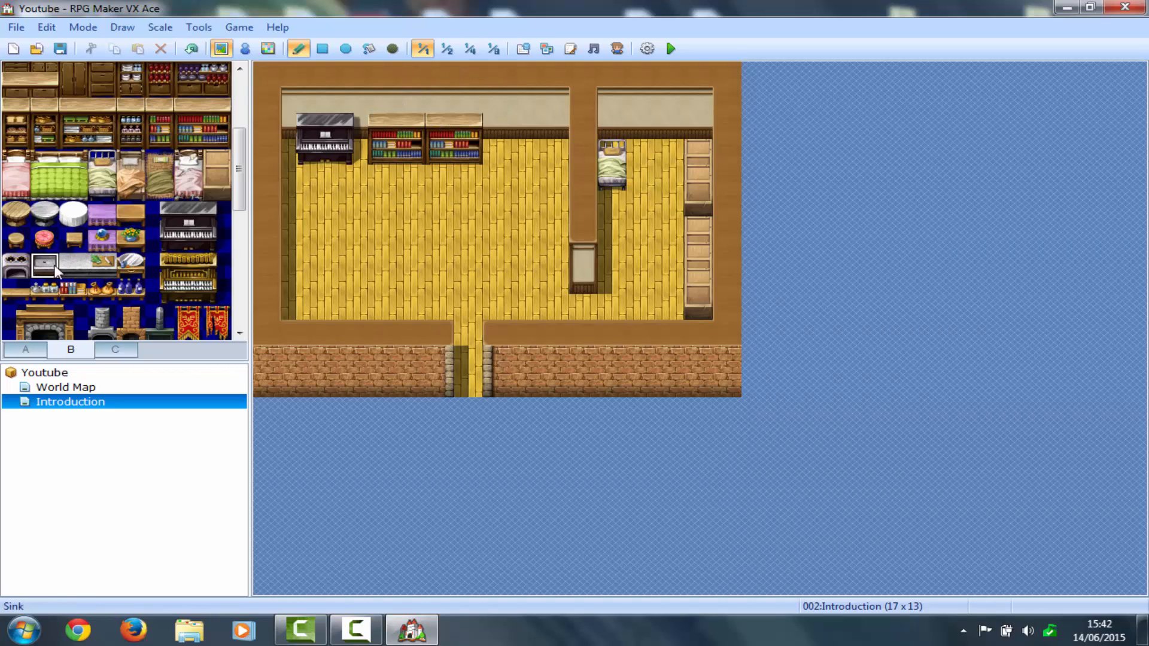
click(291, 255)
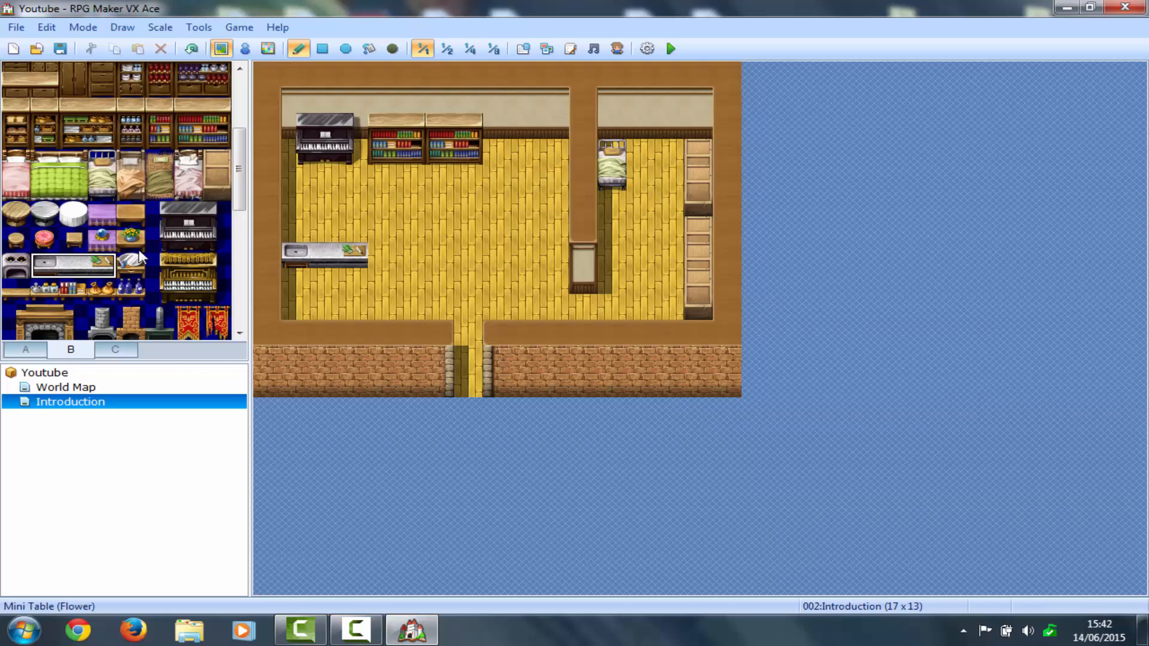
click(134, 264)
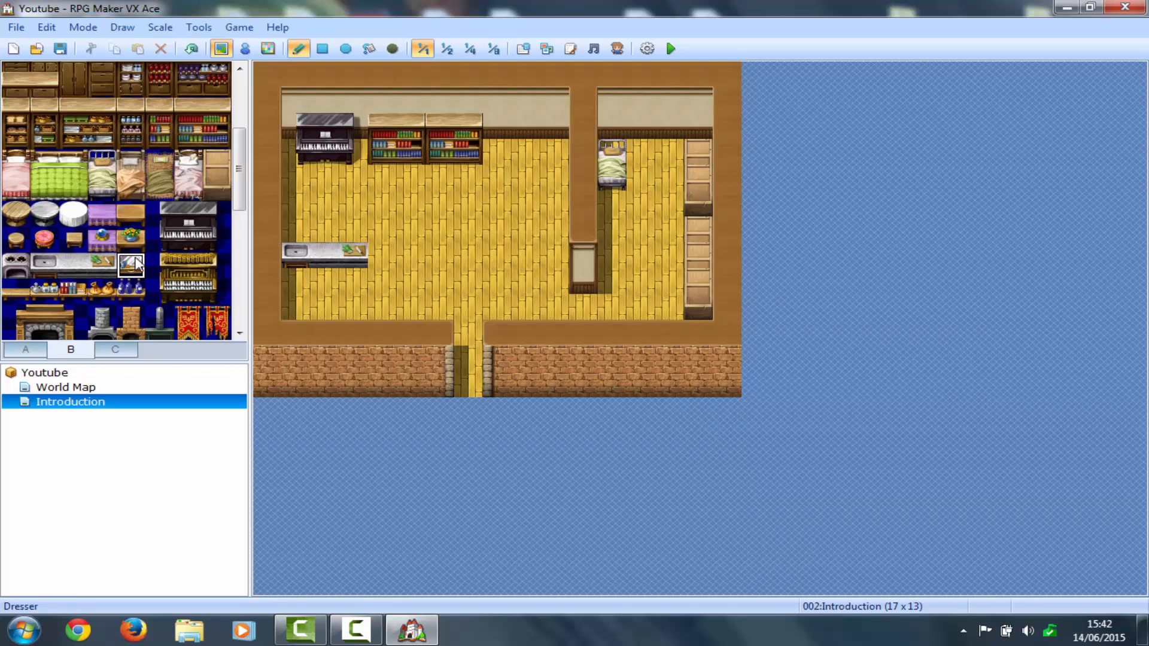
click(383, 251)
click(13, 266)
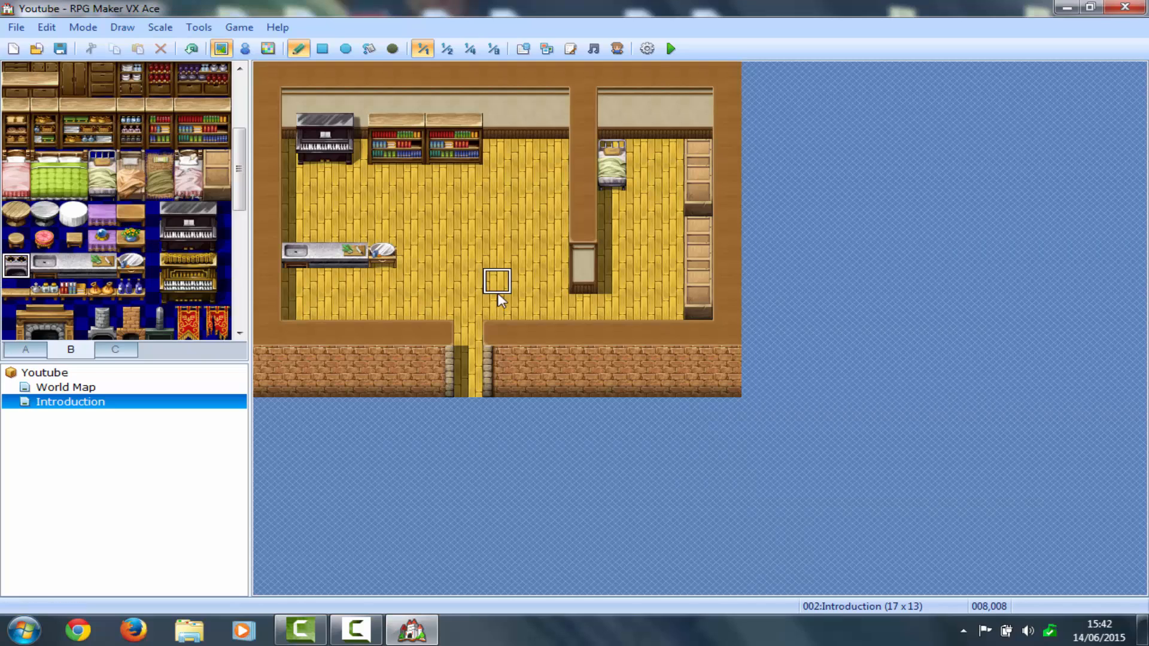
click(410, 255)
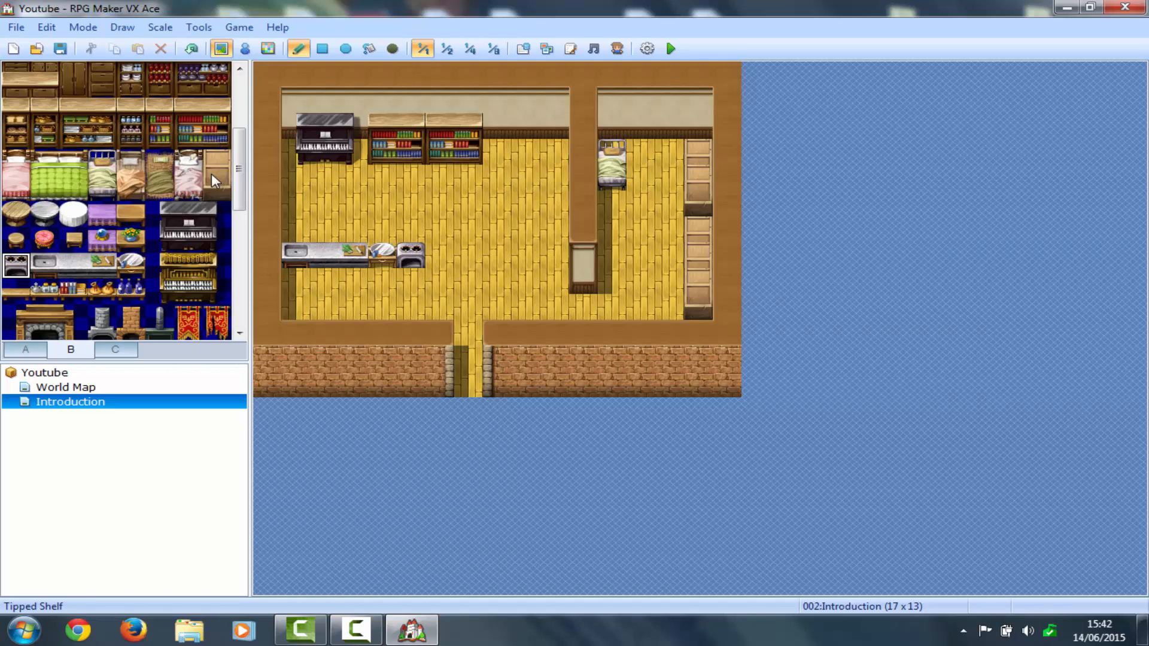
Place the brick fireplace with its chimney against the main room's back wall at column 9, rows 1 to 2
scroll(219, 235, down, 4)
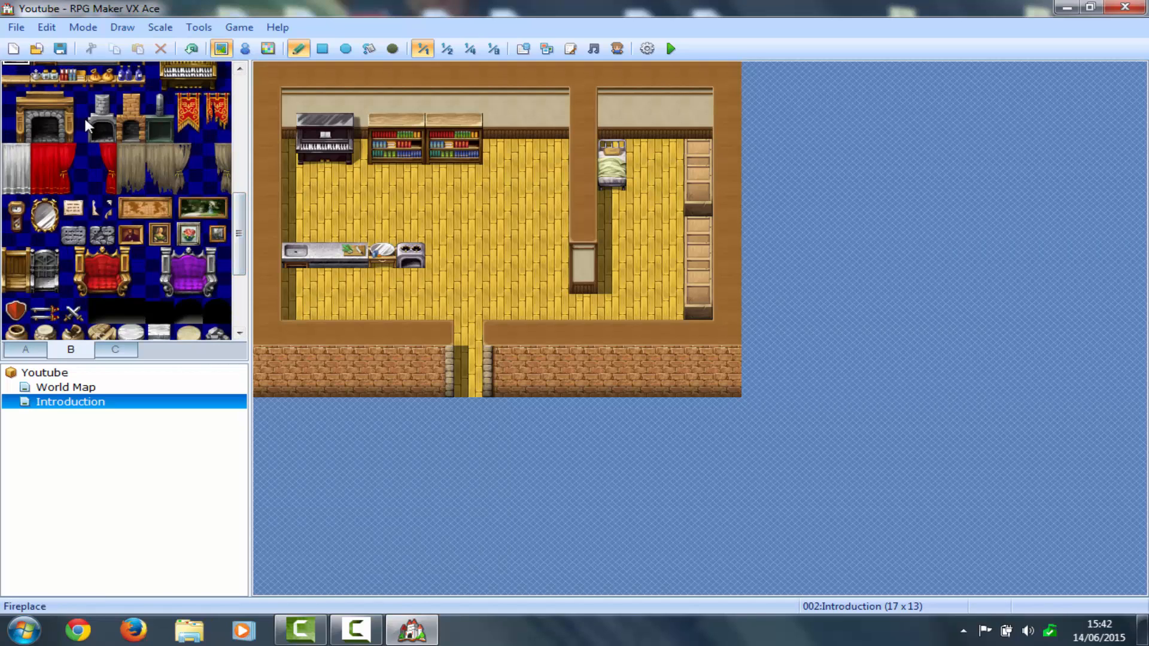
click(131, 118)
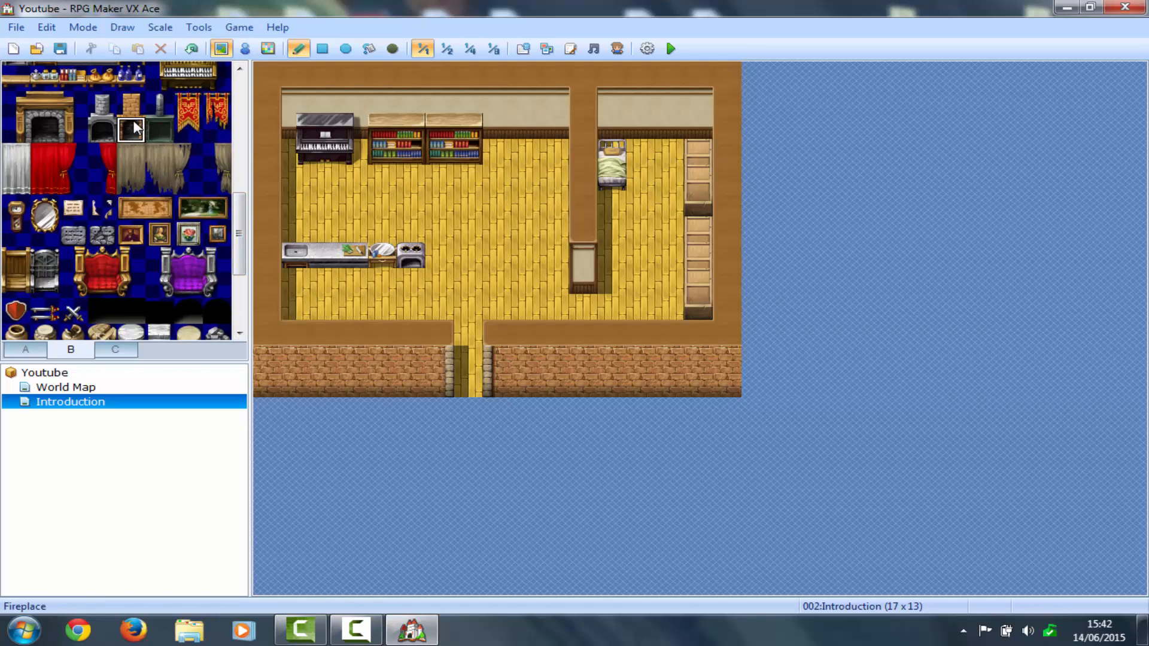
click(526, 114)
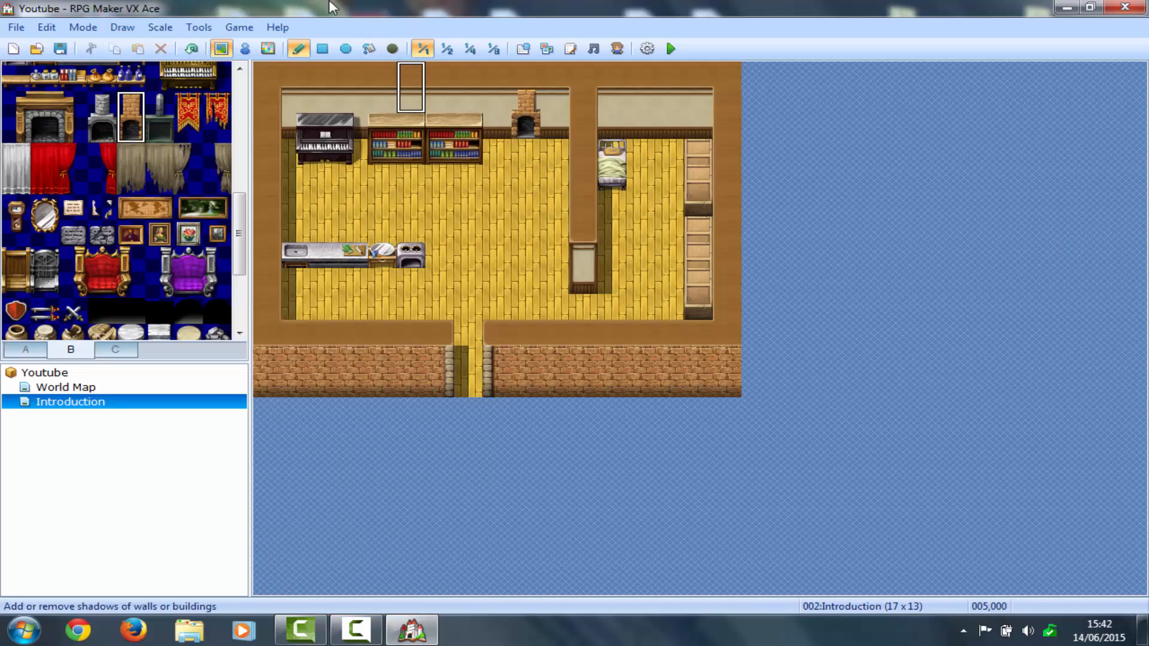
Create an event on the fireplace opening at column 9, row 2, using a large flame from the !Flame graphic set
click(245, 49)
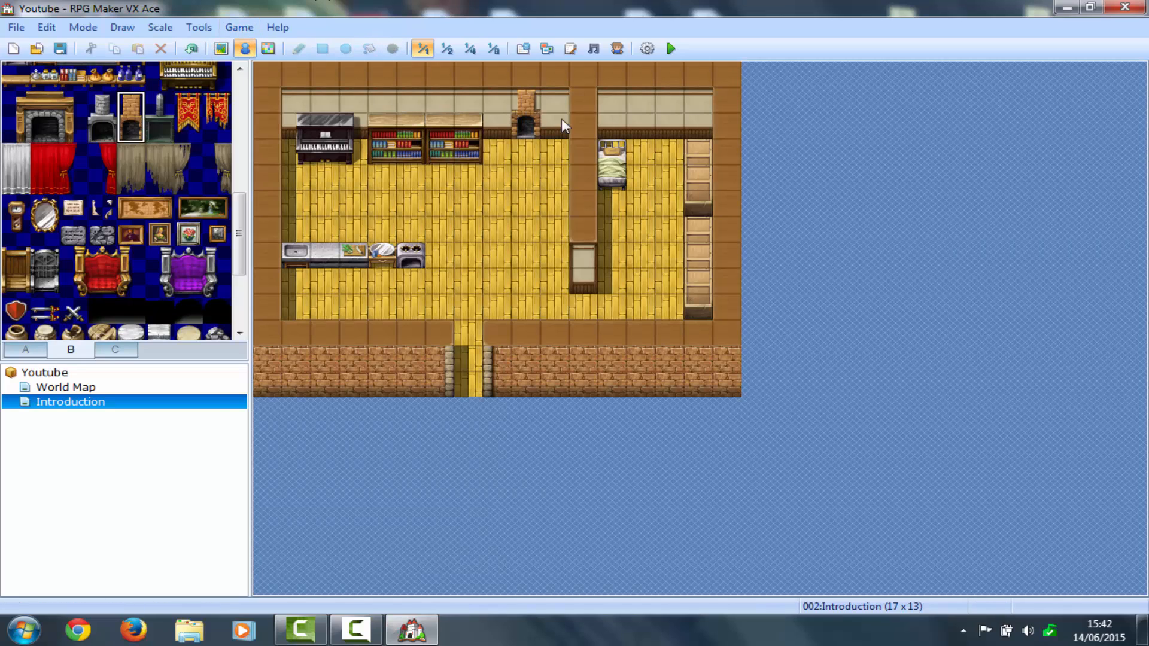
double_click(526, 125)
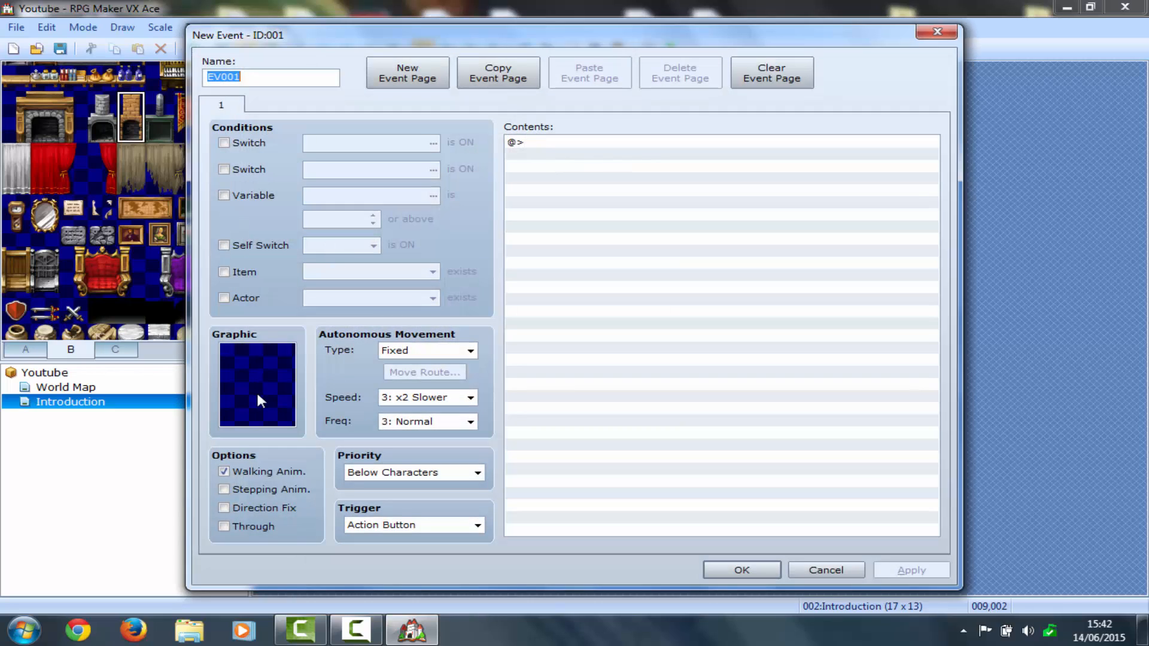
click(257, 396)
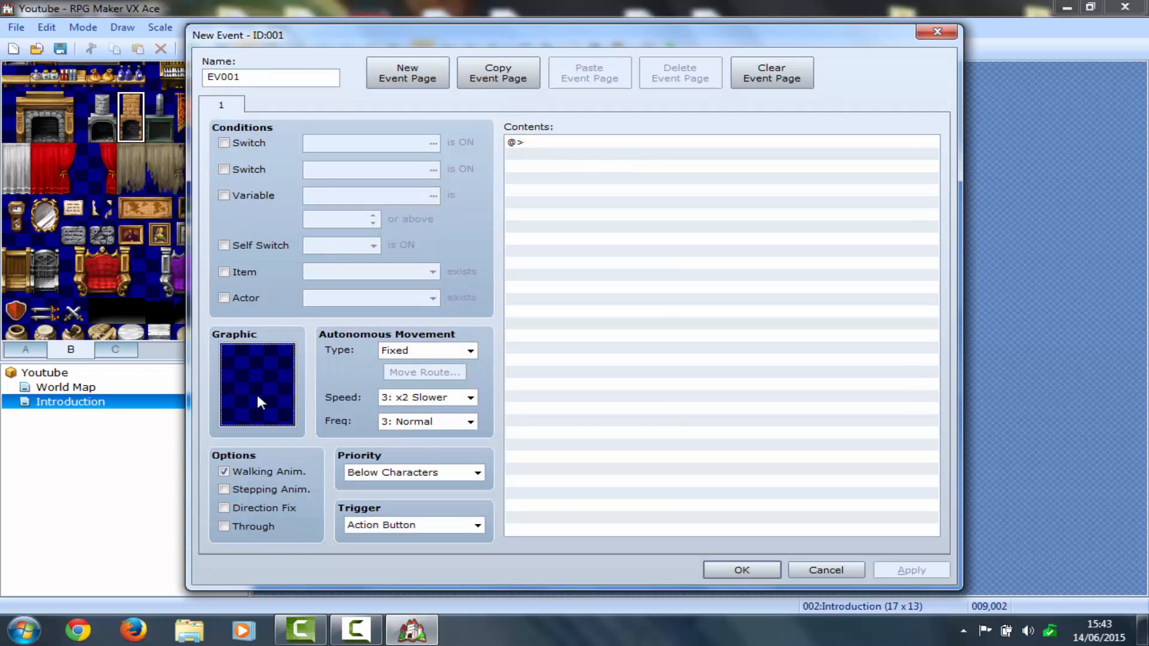
double_click(258, 396)
drag(413, 197, 417, 381)
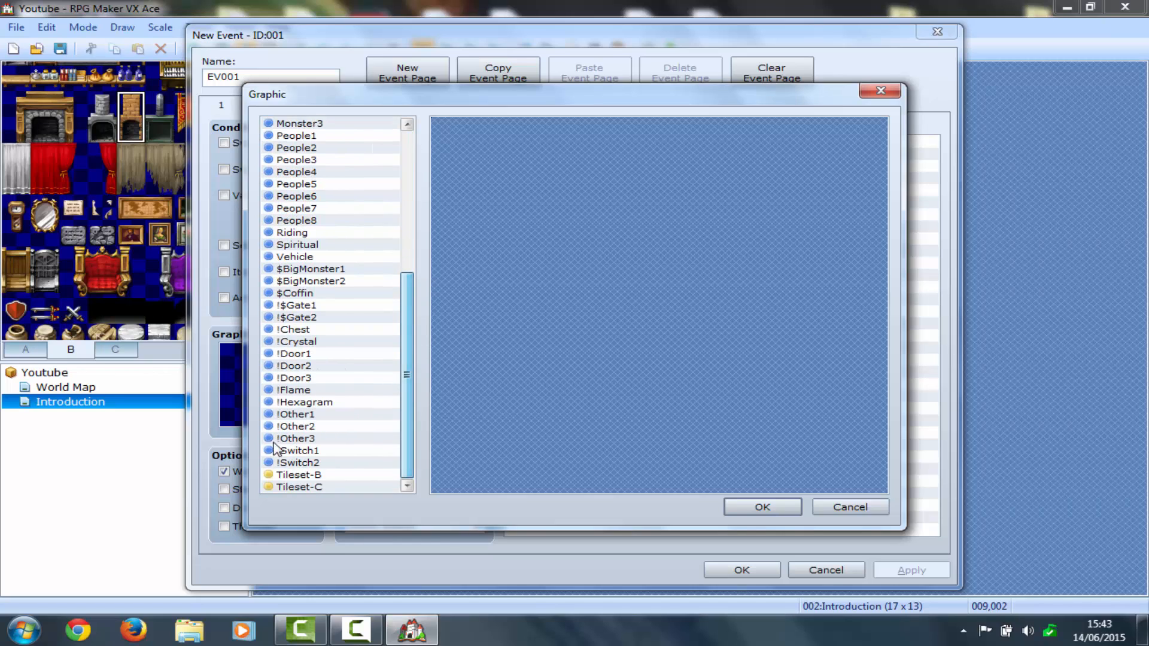
click(293, 401)
click(297, 390)
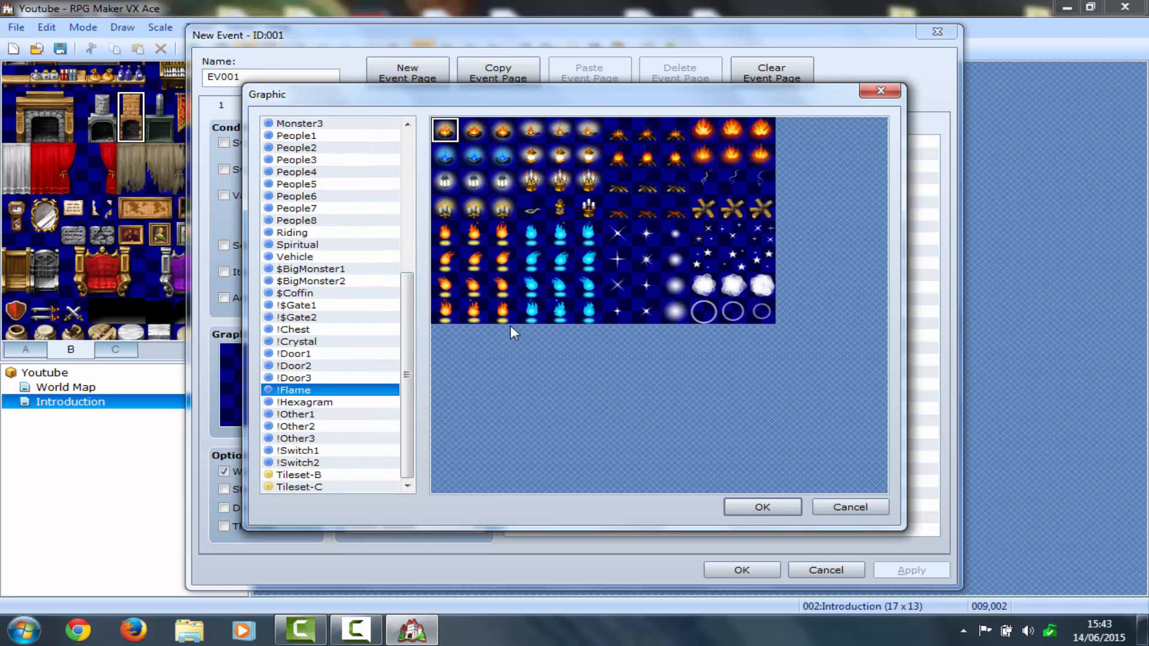
double_click(705, 152)
Enable Stepping Anim. and Direction Fix for the fire event and save it
click(259, 491)
click(259, 507)
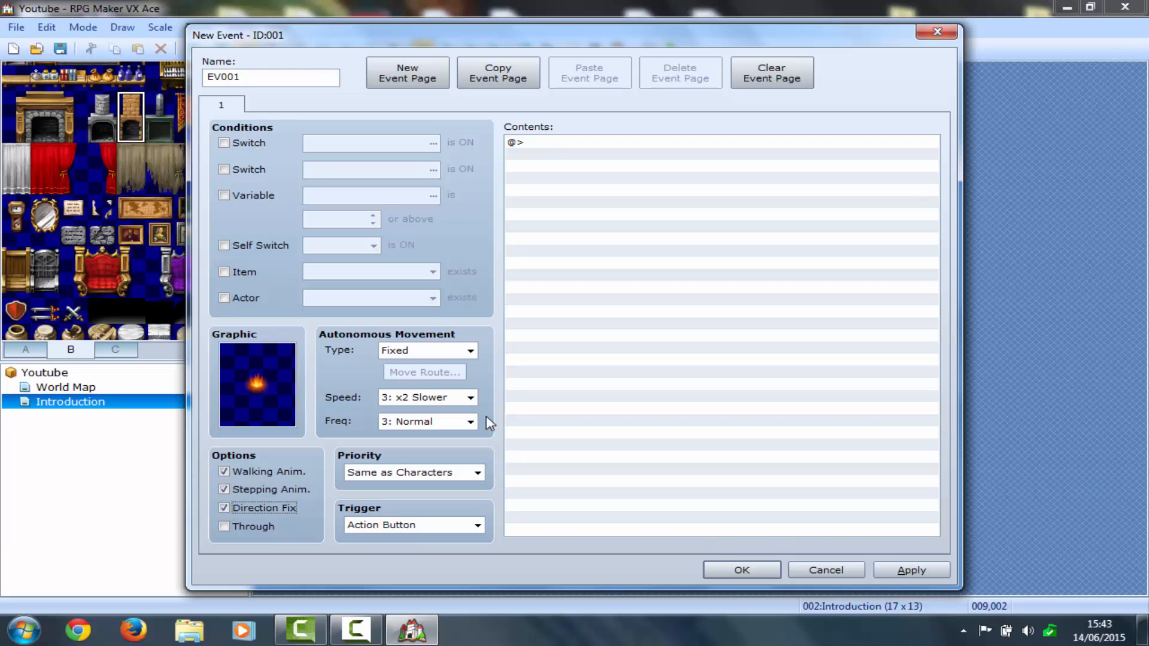
click(756, 568)
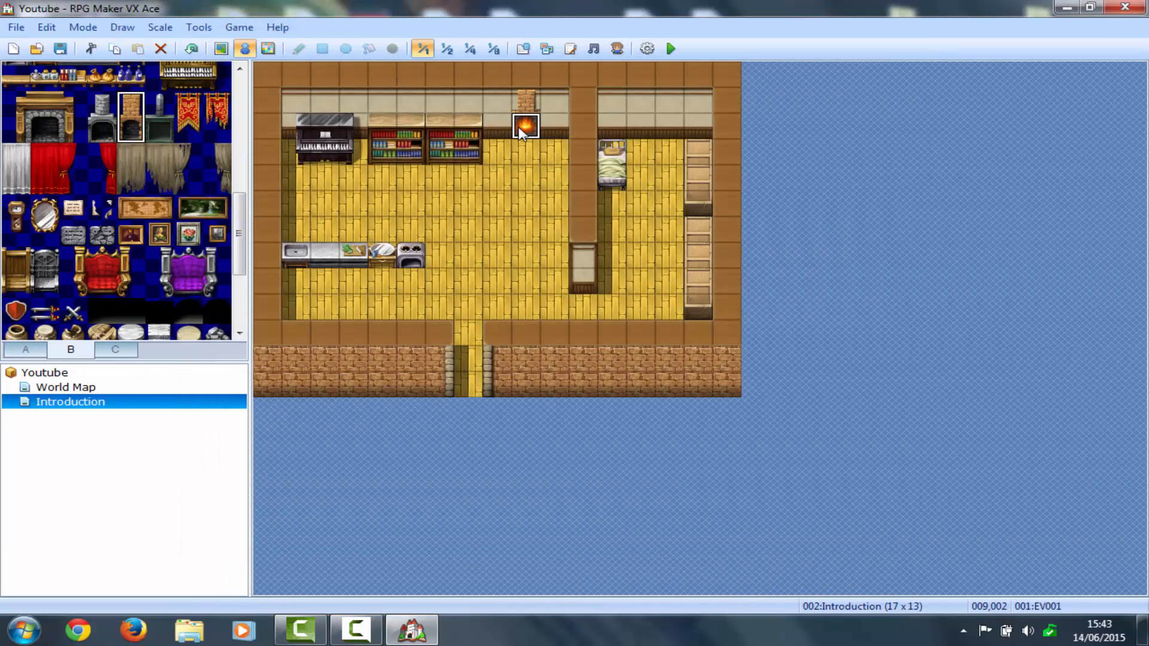
Check the starting positions in the database's System settings and delete the player's starting position from the World Map
click(520, 48)
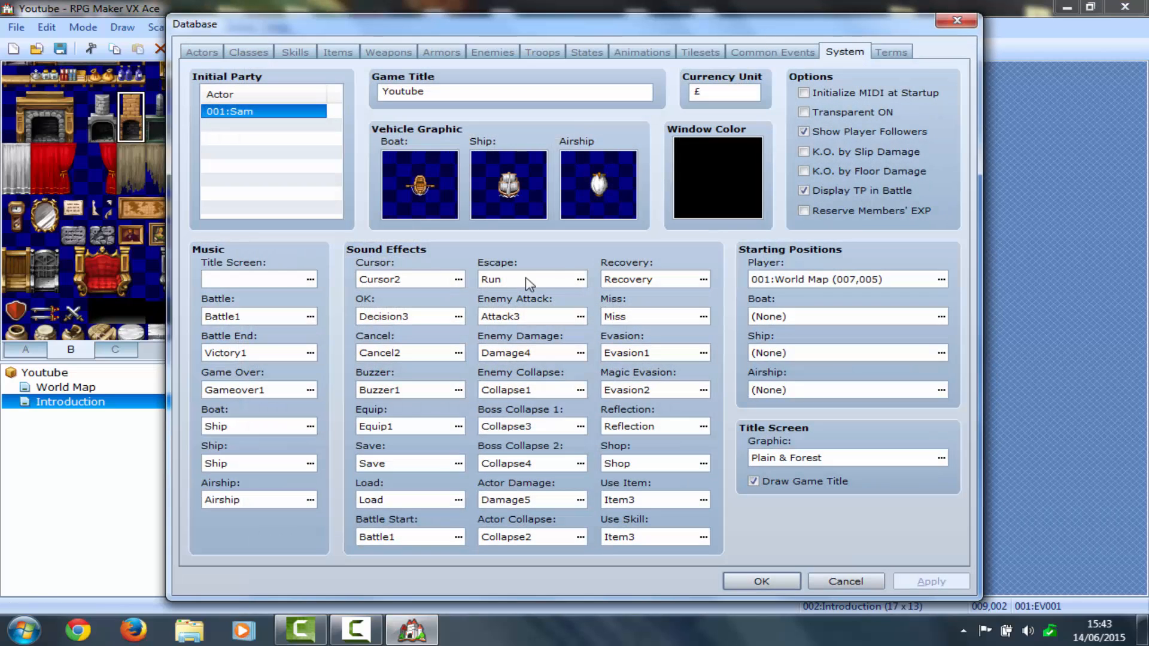
click(759, 580)
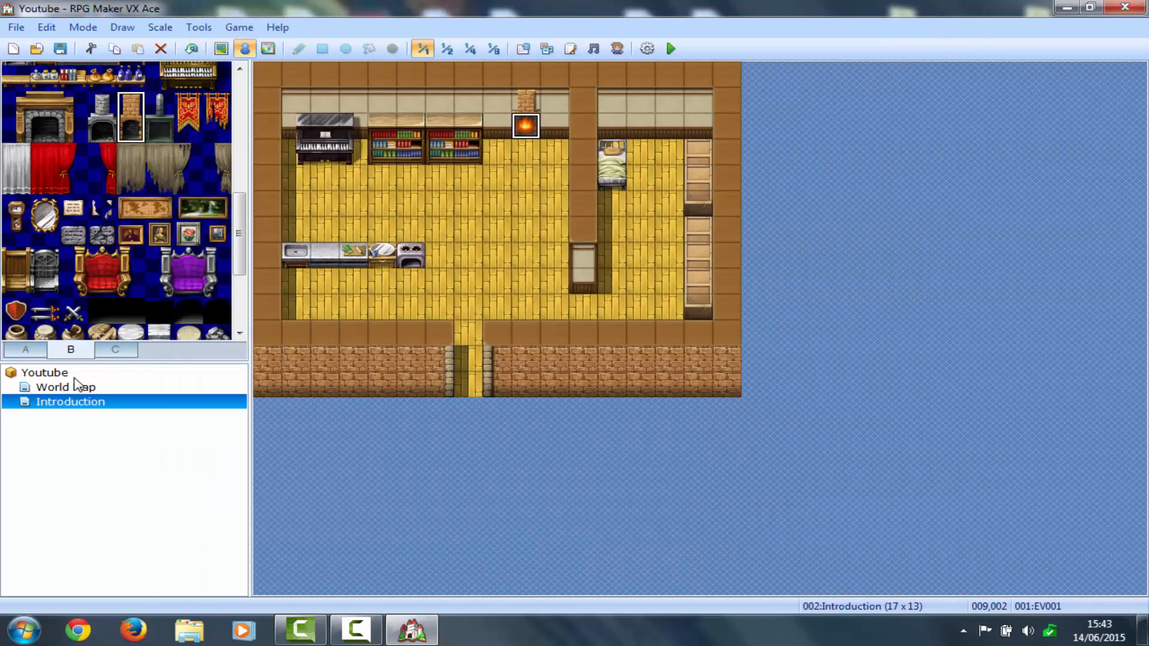
click(75, 383)
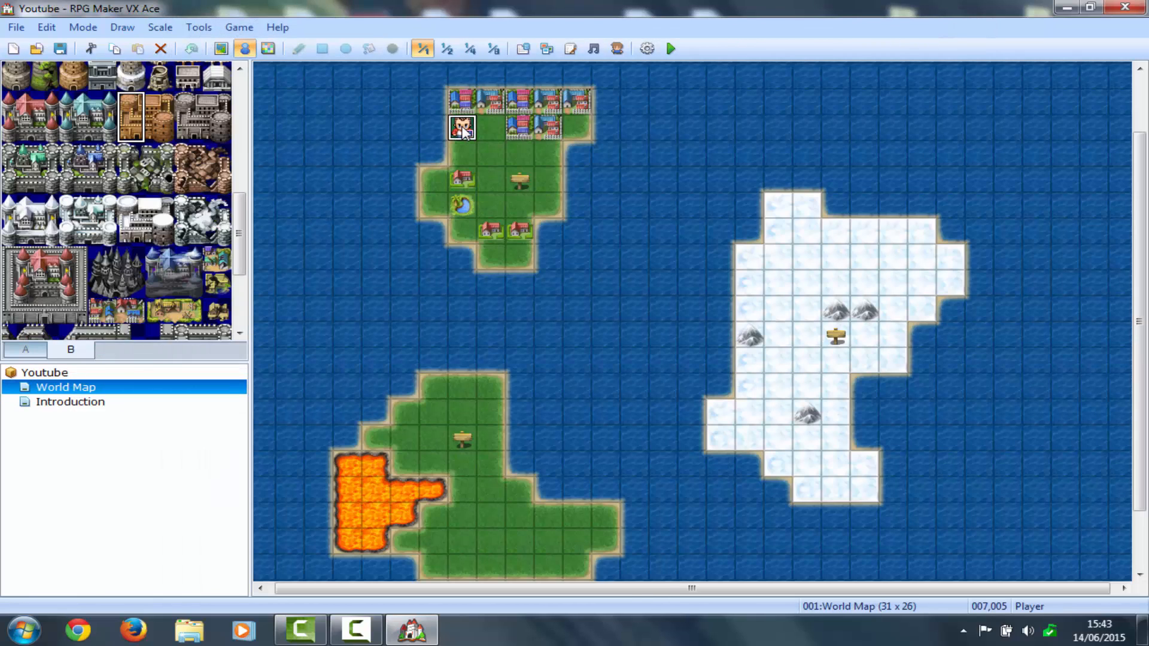
right_click(464, 131)
key(Delete)
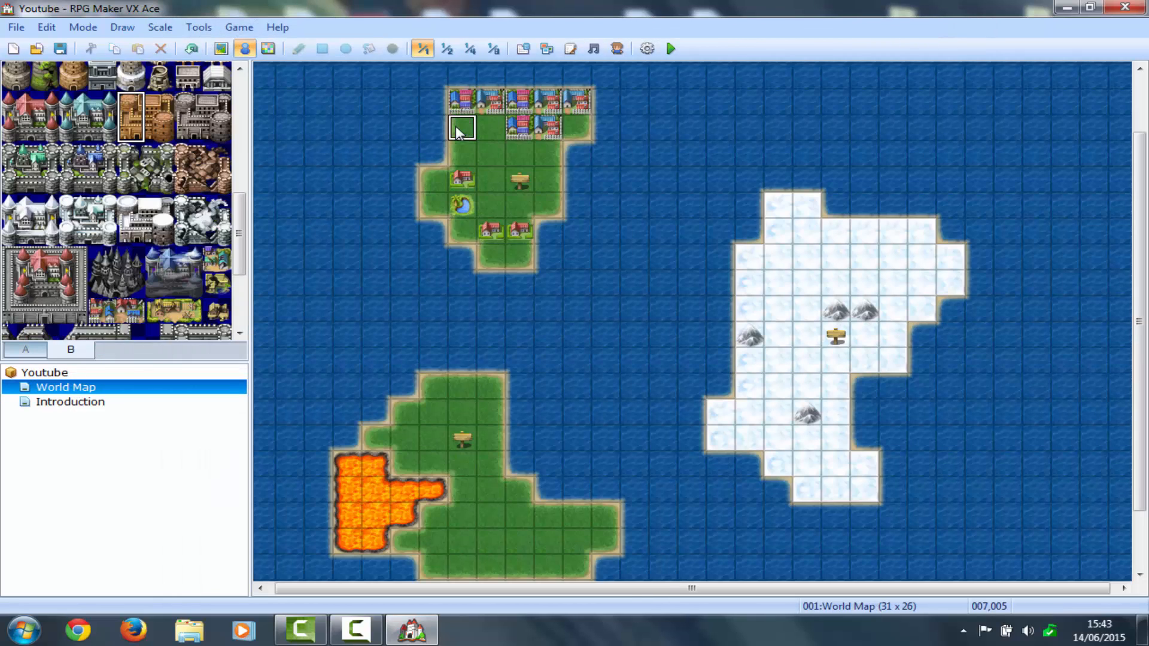
Set the player's starting position on the Introduction map at column 9, row 5, below the fireplace
click(54, 405)
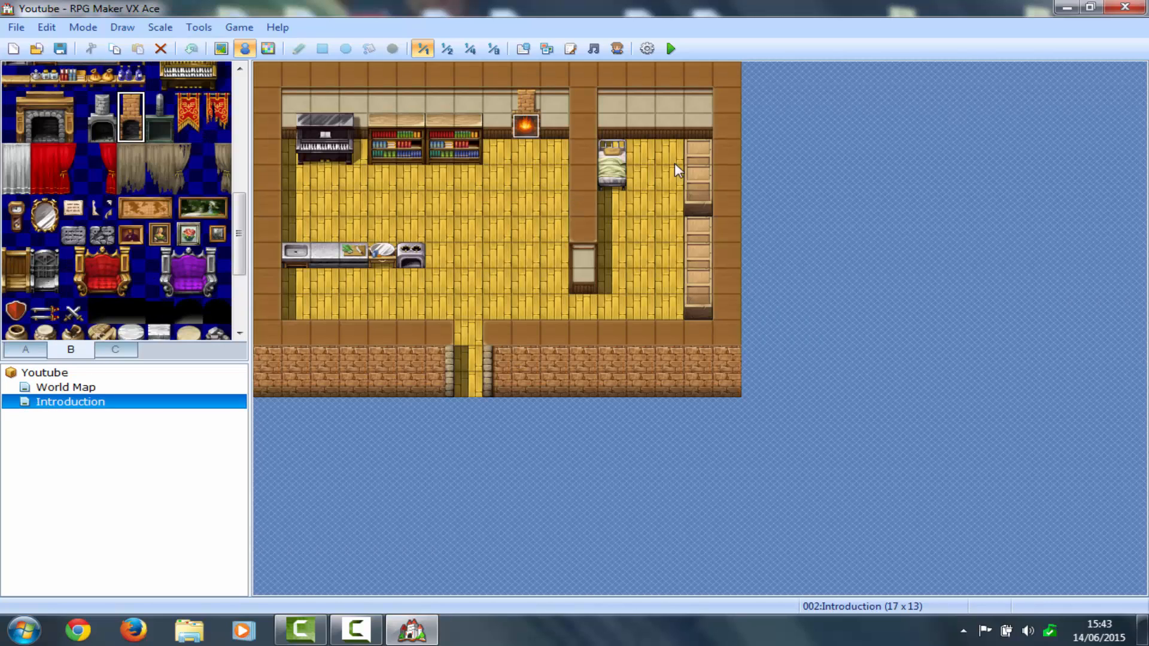
right_click(534, 210)
mouse_move(603, 357)
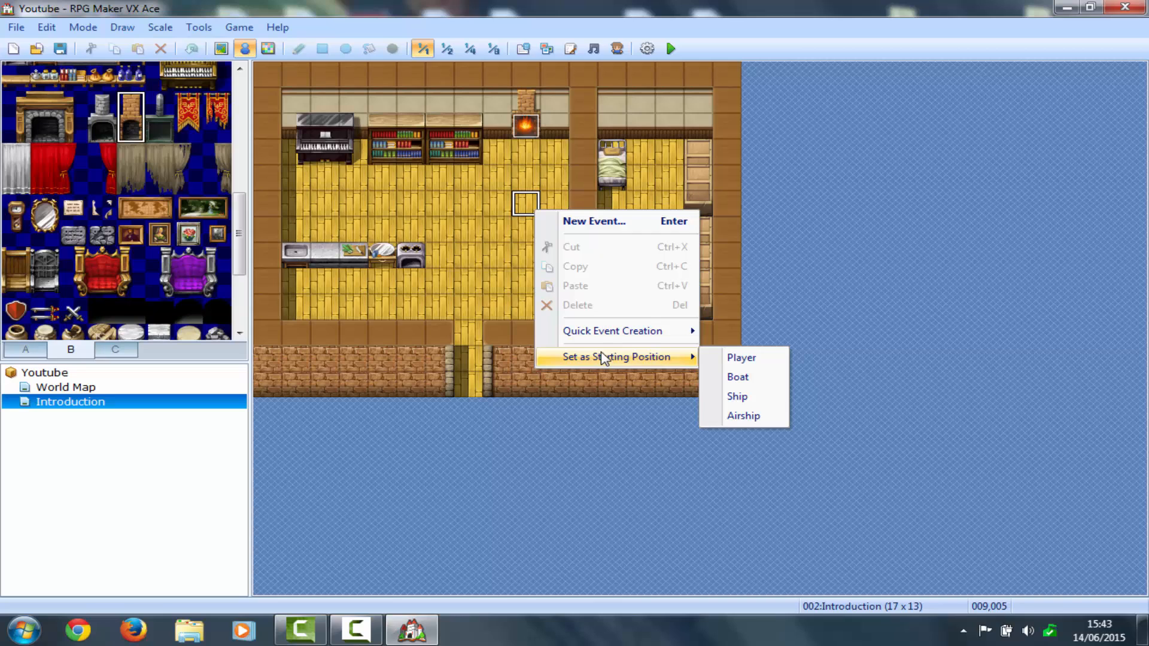
click(724, 358)
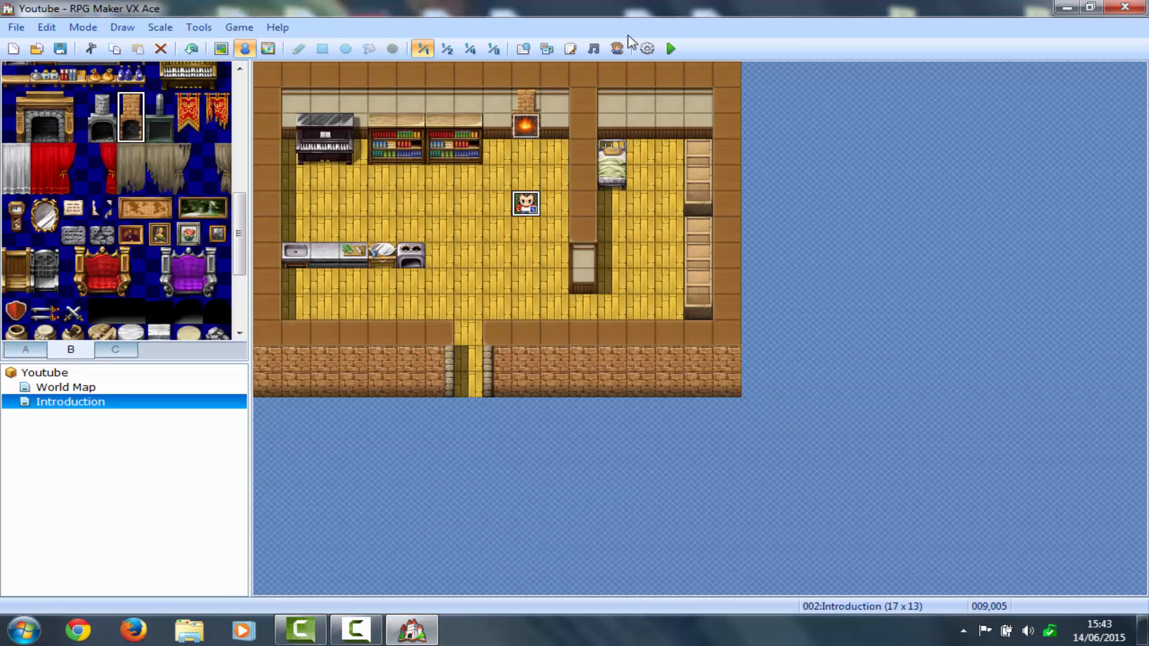
Playtest the project with a new game and walk Sam up to the fireplace to check the flame
click(670, 48)
key(Return)
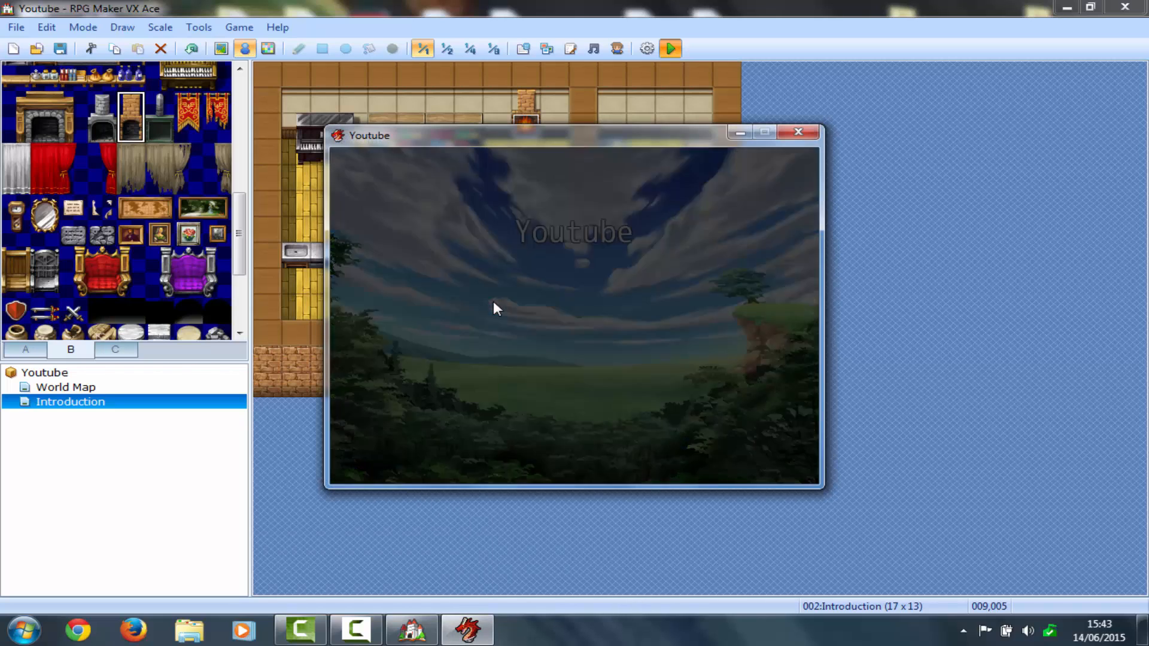
key(Up)
key(Up)
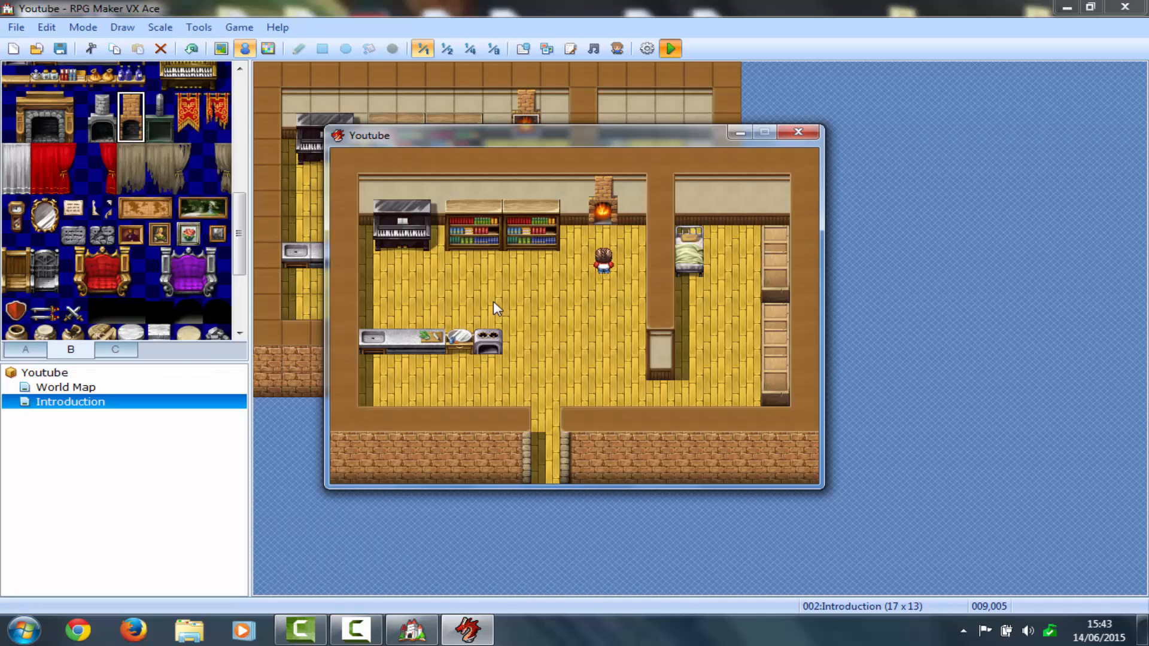
key(Down)
key(Down)
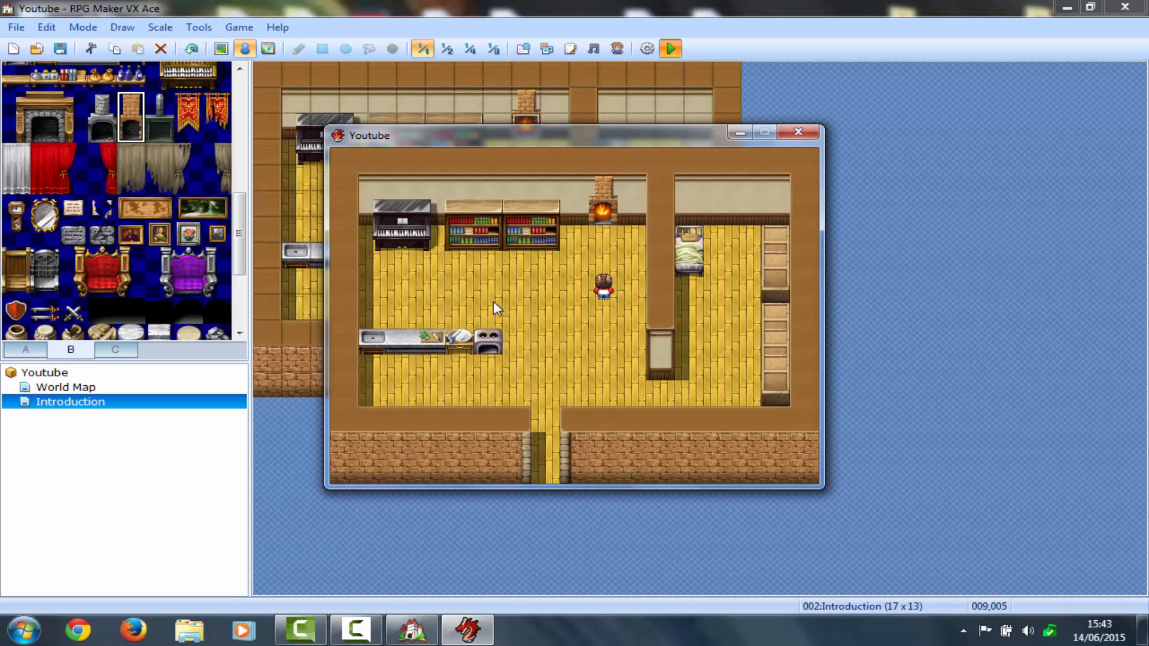
Walk Sam down to the partition, along to the exit passage and back into the main room to test the map
key(Down)
key(Down)
key(Down)
key(Down)
key(Right)
key(Right)
key(Right)
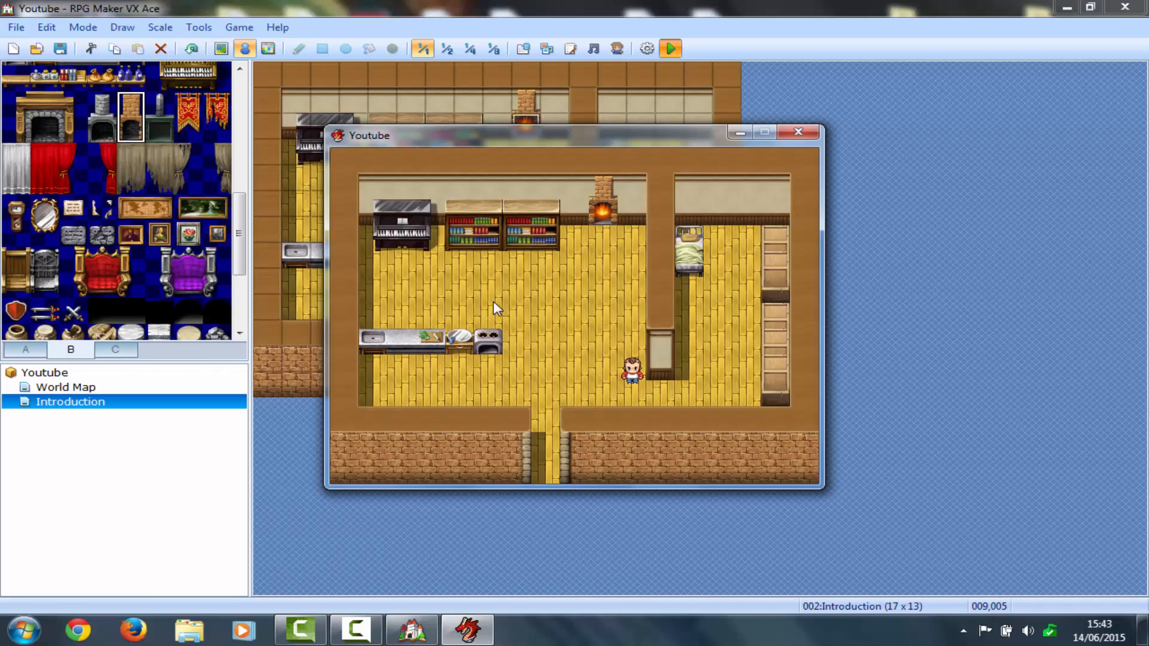
key(Left)
key(Left)
key(Left)
key(Left)
key(Left)
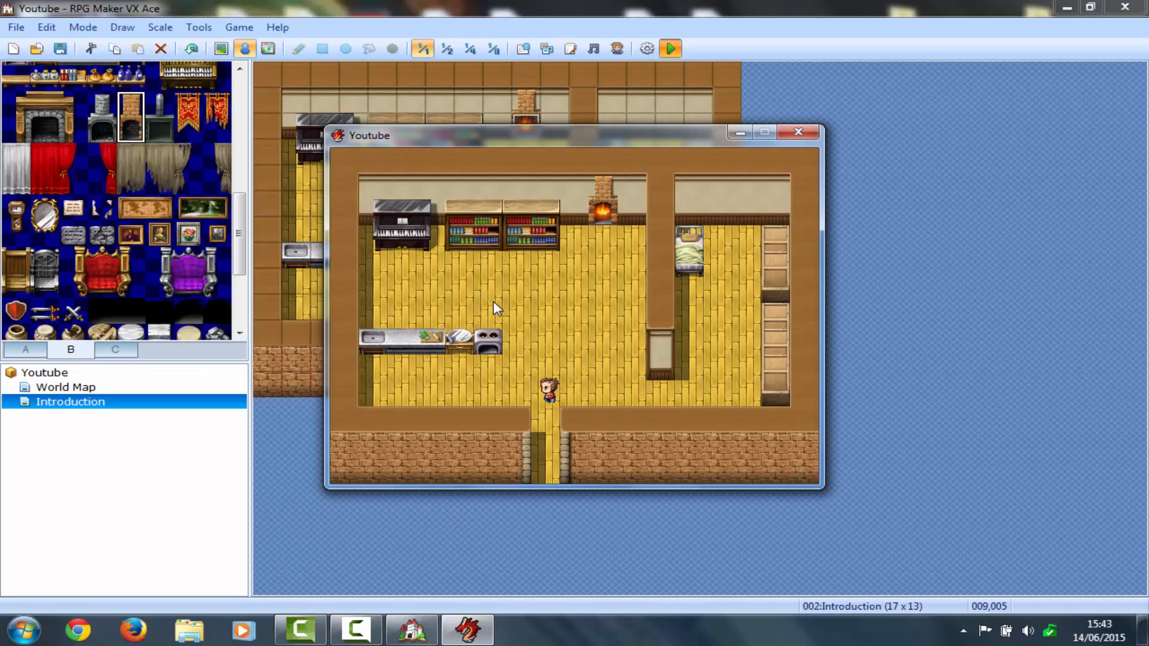
key(Down)
key(Down)
key(Down)
key(Up)
key(Up)
key(Up)
key(Up)
key(Right)
key(Right)
key(Down)
Open the in-game menu and end the playtest with Game End and Shutdown
key(Escape)
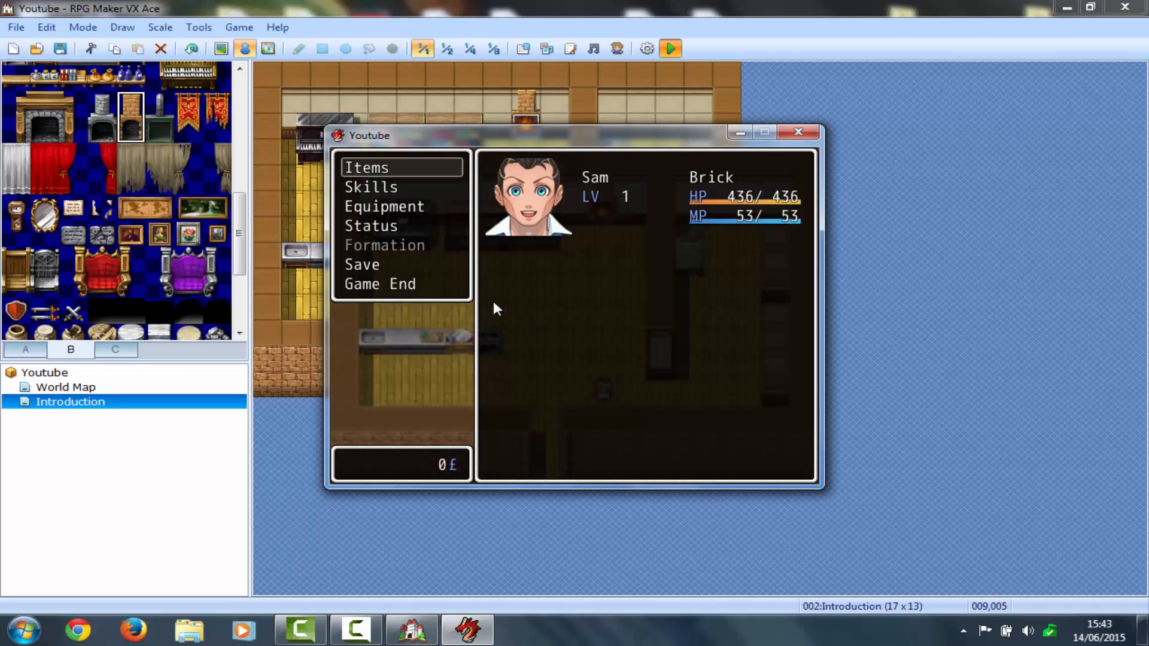
key(Down)
key(Down)
key(Down)
key(Down)
key(Down)
key(Down)
key(Return)
key(Down)
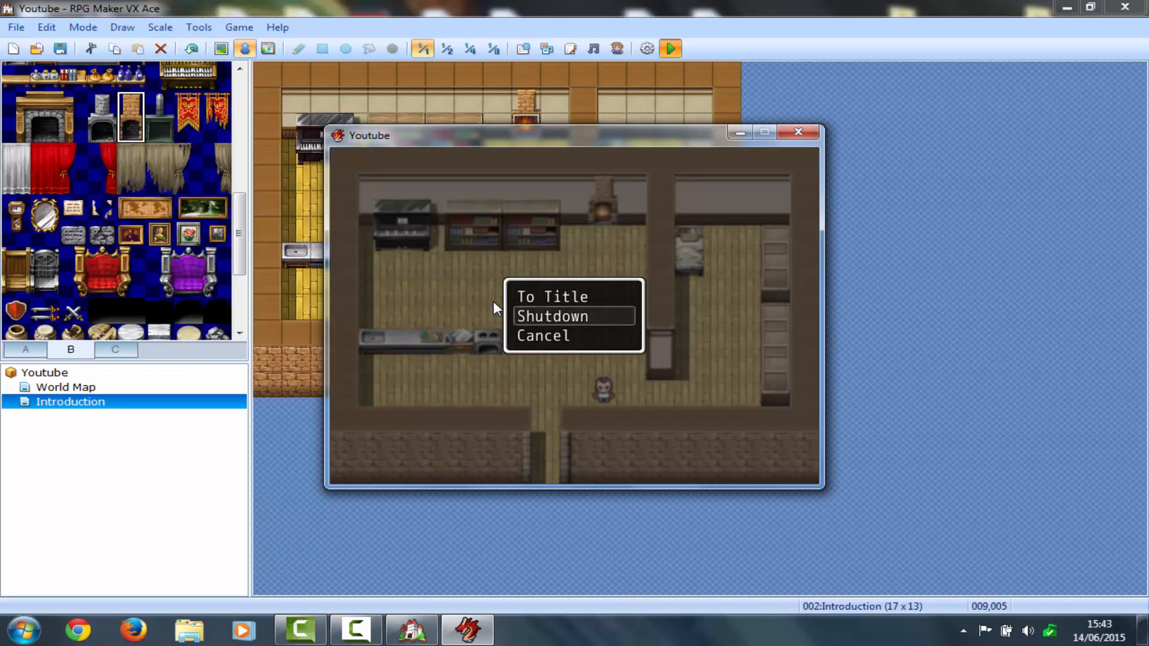
key(Return)
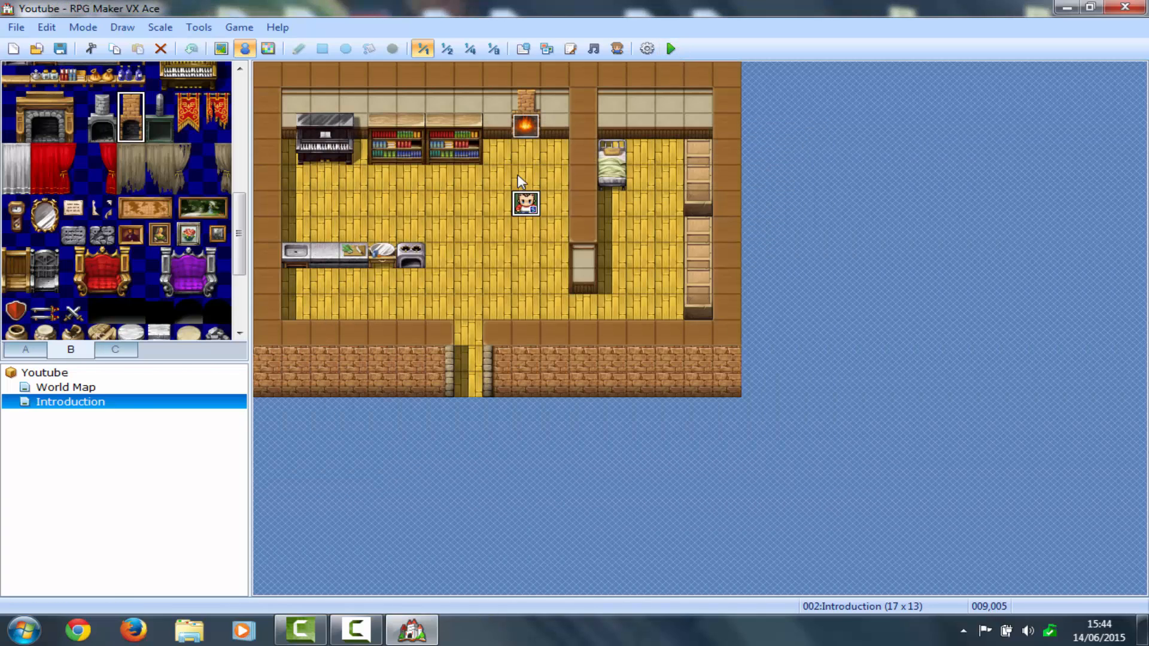
Move the player's starting position onto the bed's pillow at column 12, row 3
drag(523, 209, 634, 163)
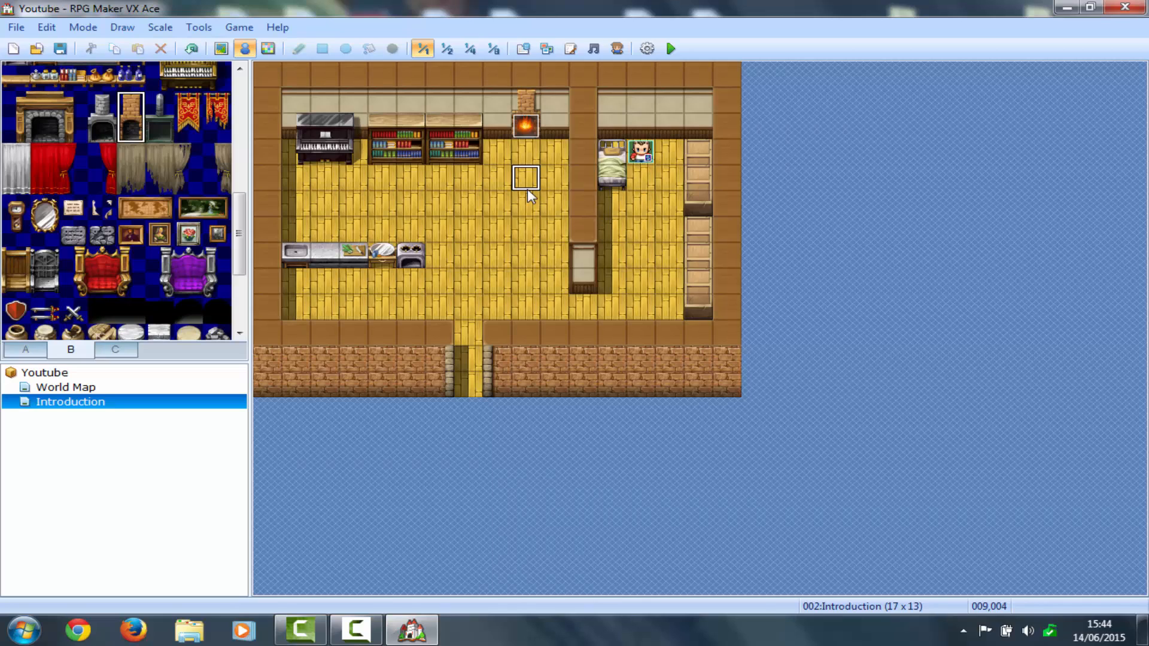
mouse_move(643, 153)
mouse_down()
mouse_move(596, 160)
mouse_move(611, 166)
mouse_up()
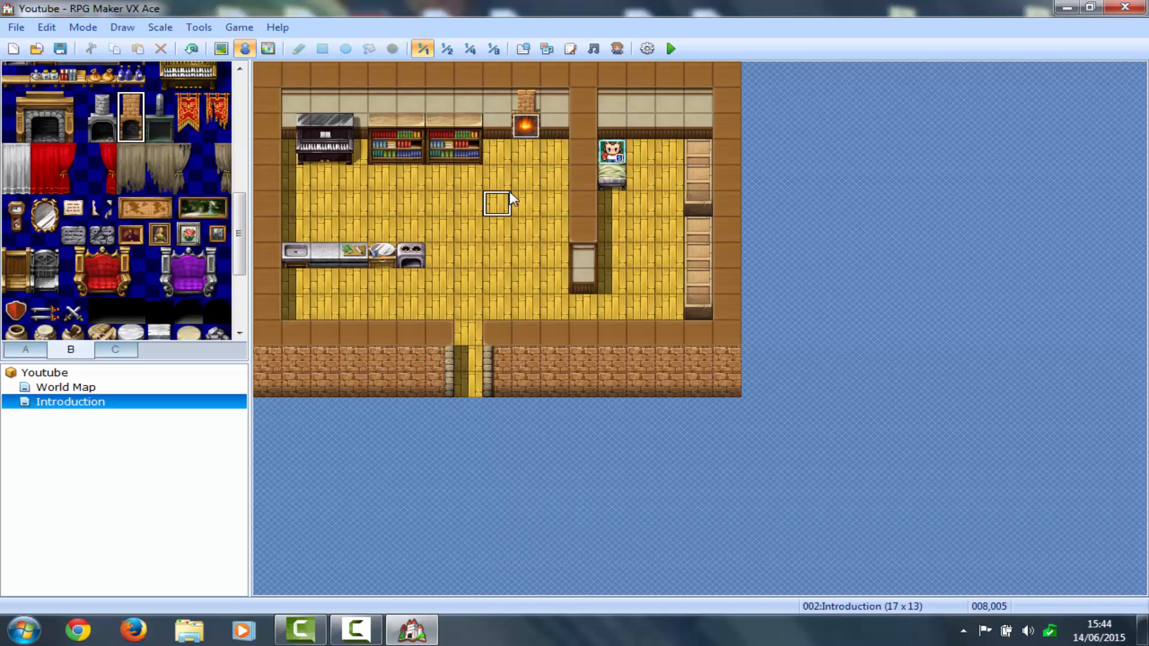
click(527, 315)
Open the Character Generator and set the male character's Front Hair and Rear Hair to None
click(617, 50)
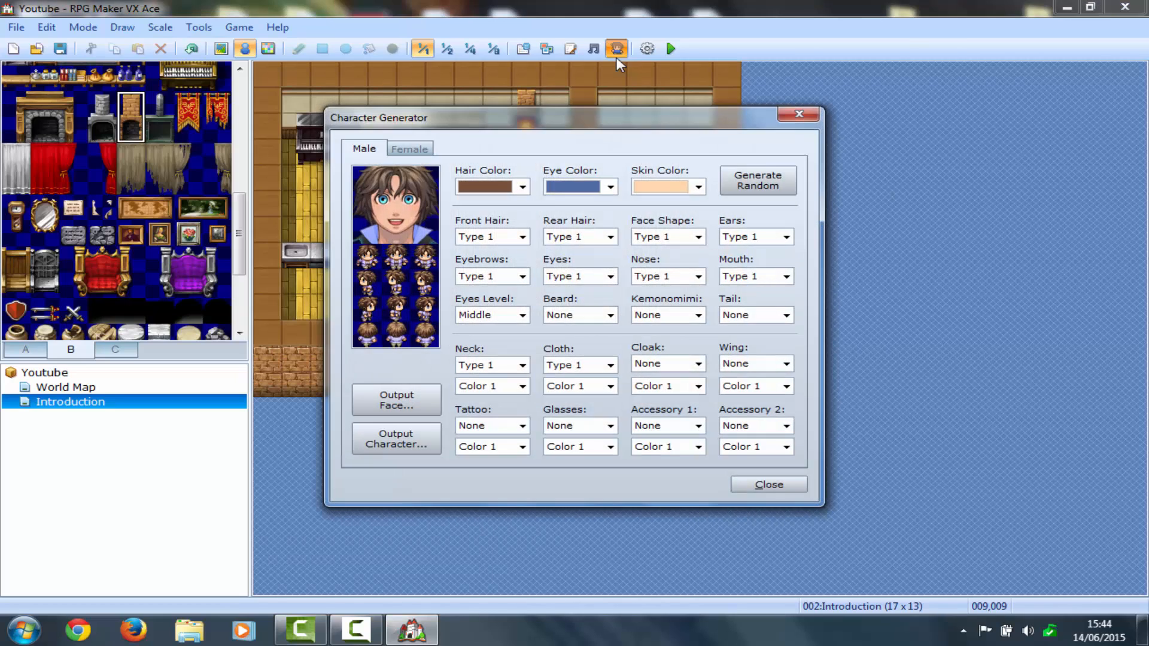
click(496, 235)
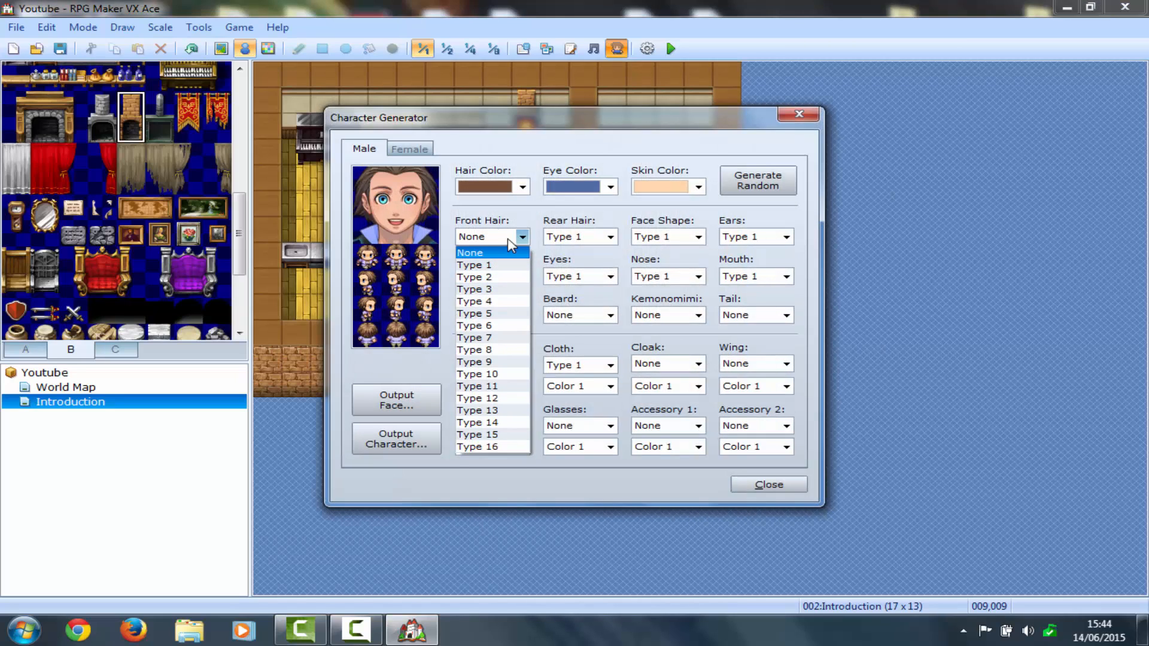
click(560, 238)
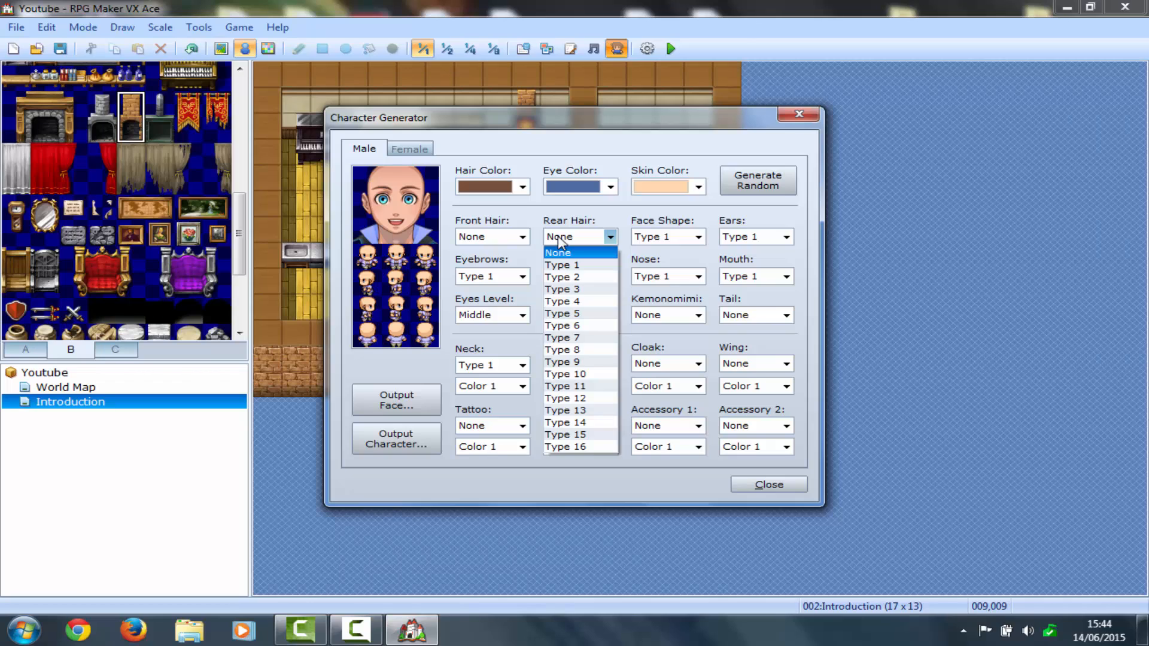
click(560, 239)
Try several neck options for the male character and set Neck to Type 4
click(471, 367)
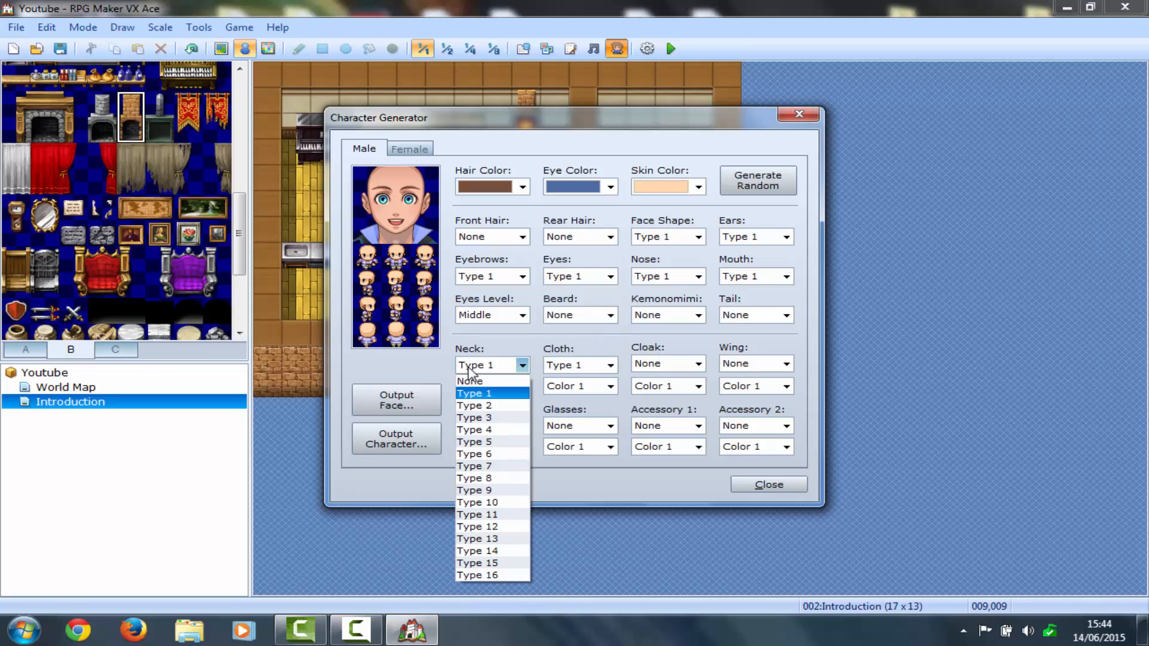
key(Up)
key(Down)
key(Down)
key(Down)
key(Down)
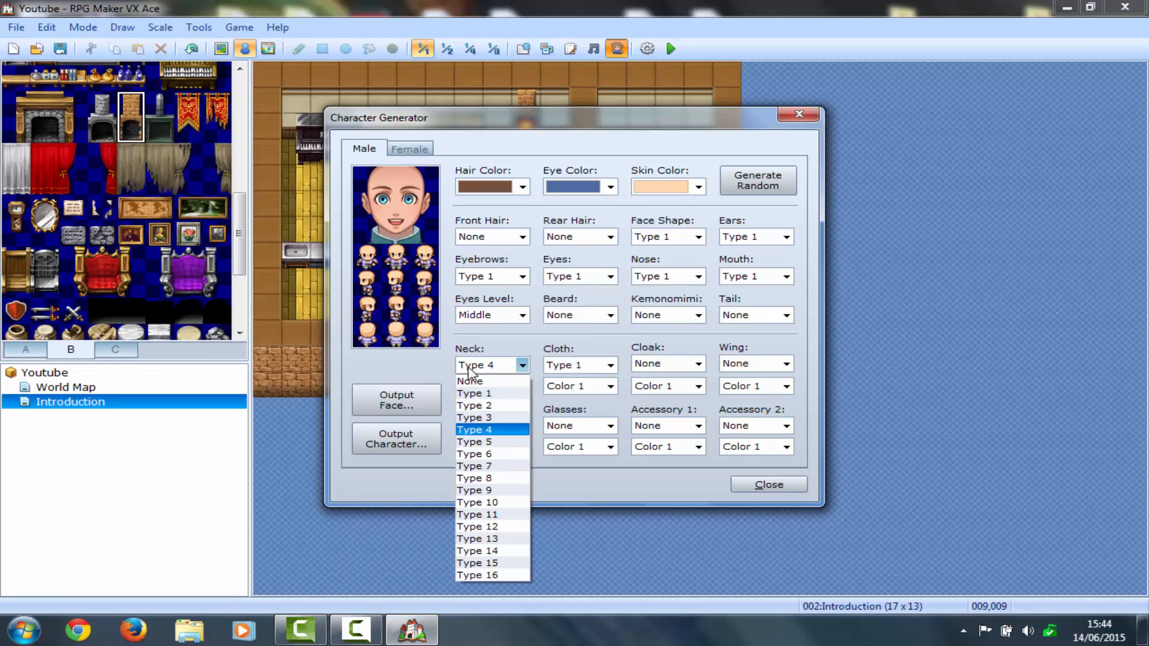
key(Down)
key(Down)
key(Up)
key(Up)
Set the male character's Cloth to Type 2
click(574, 368)
click(575, 368)
key(Down)
key(Down)
key(Up)
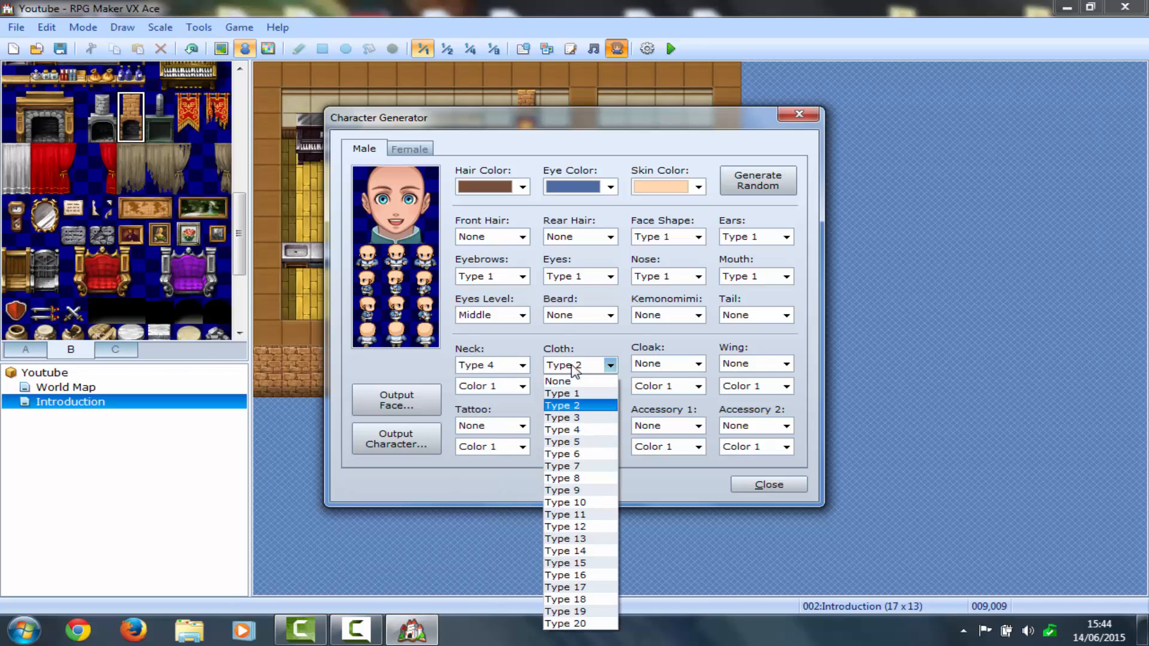
click(575, 368)
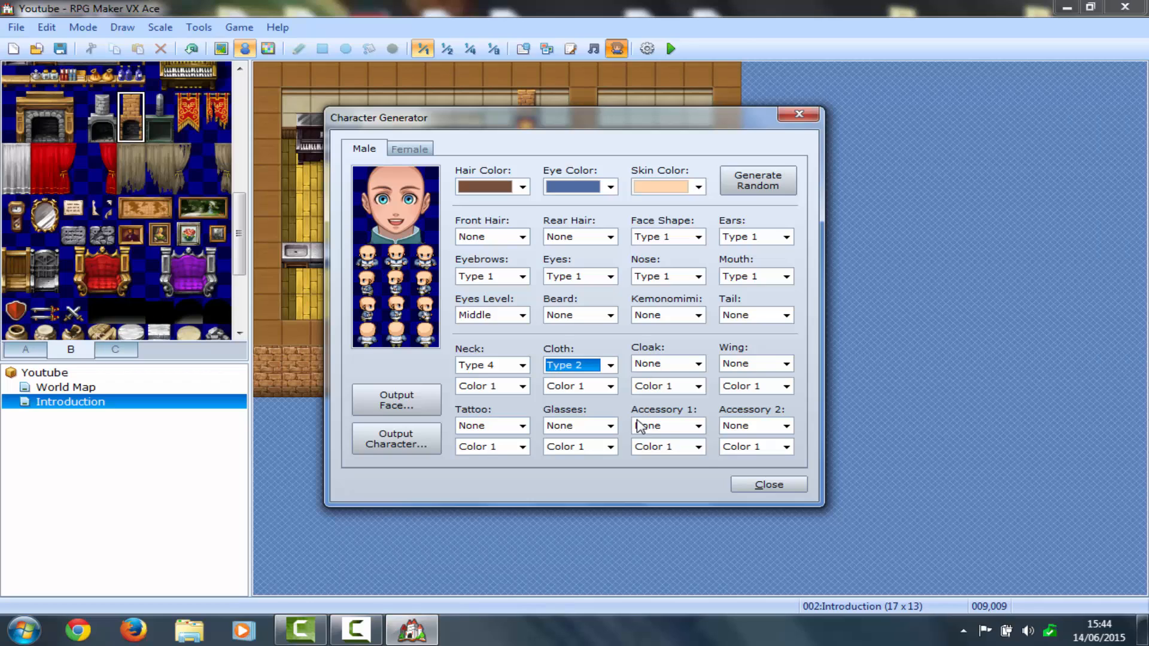
Try several Accessory 1 options for the male character and set Accessory 1 to Type 3
click(639, 426)
scroll(639, 425, down, 4)
scroll(639, 425, up, 1)
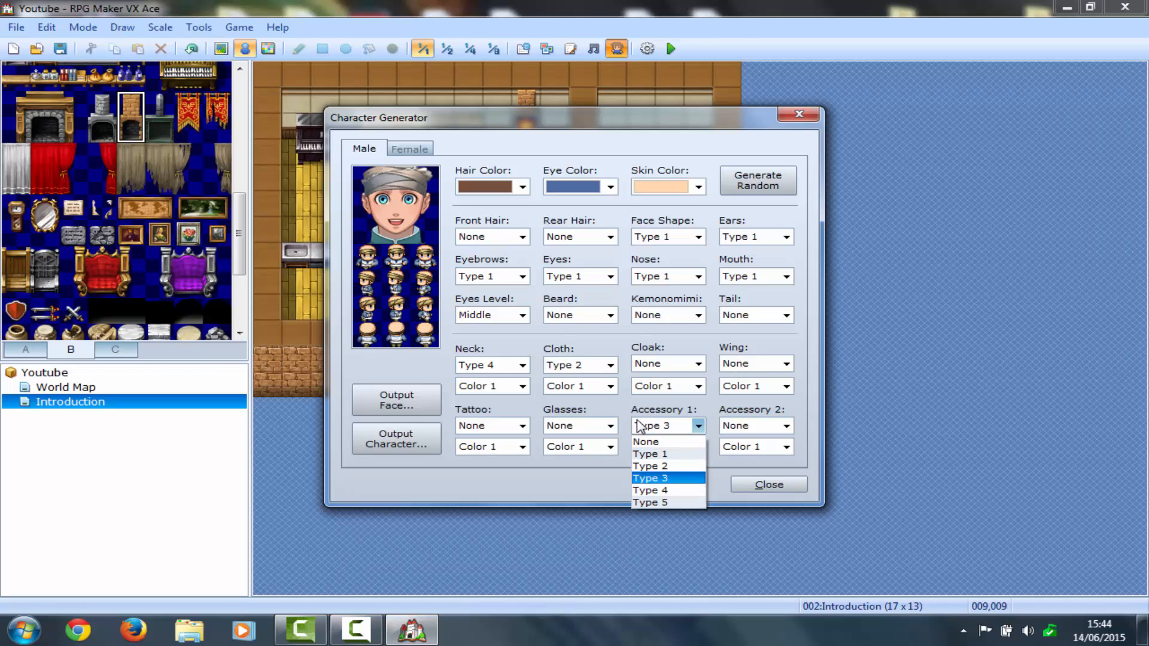
scroll(639, 426, down, 2)
scroll(639, 426, up, 2)
click(638, 425)
Output the face and character graphics, each under the file name Doctor, and close the Character Generator
click(395, 400)
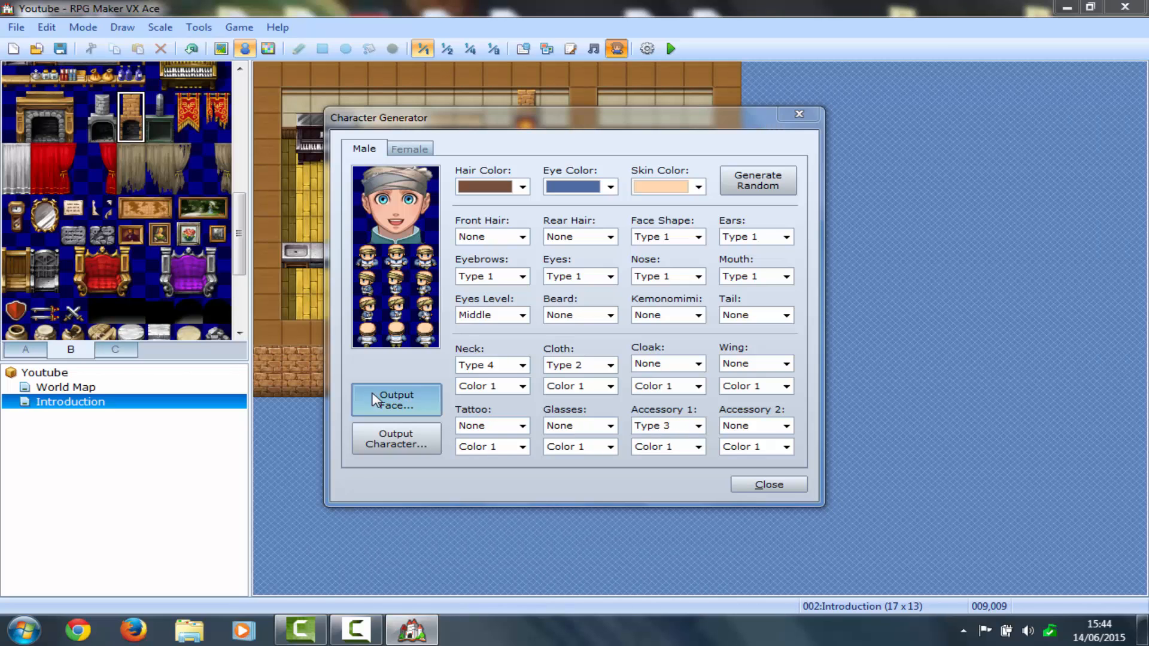
text(Doctor)
key(Return)
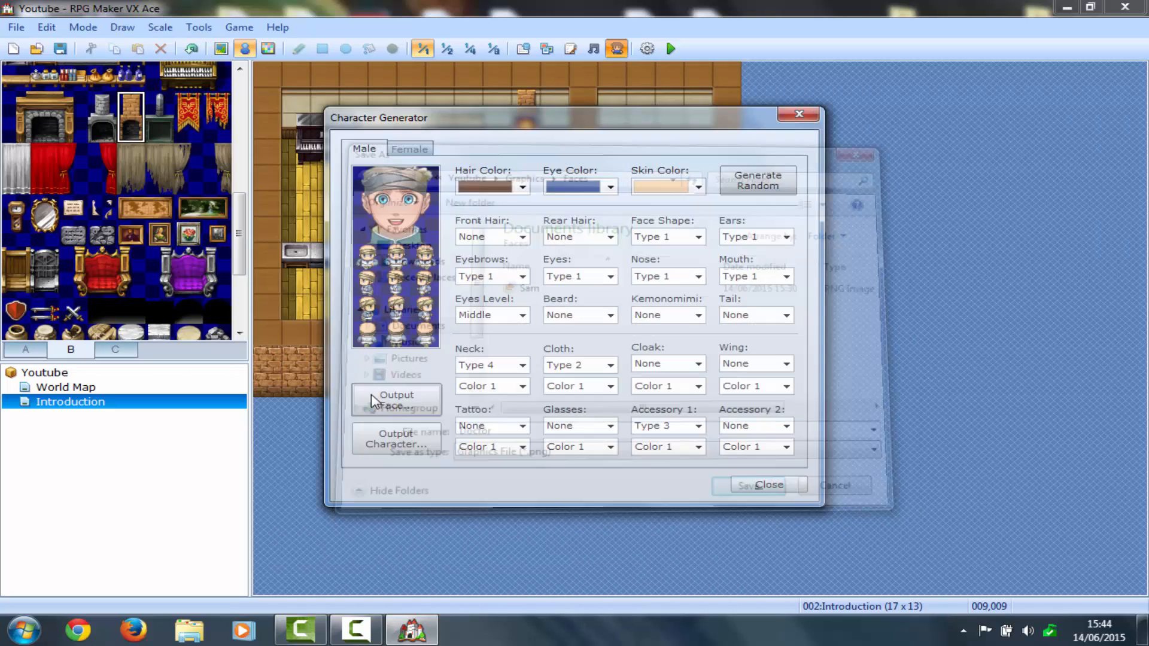
click(372, 445)
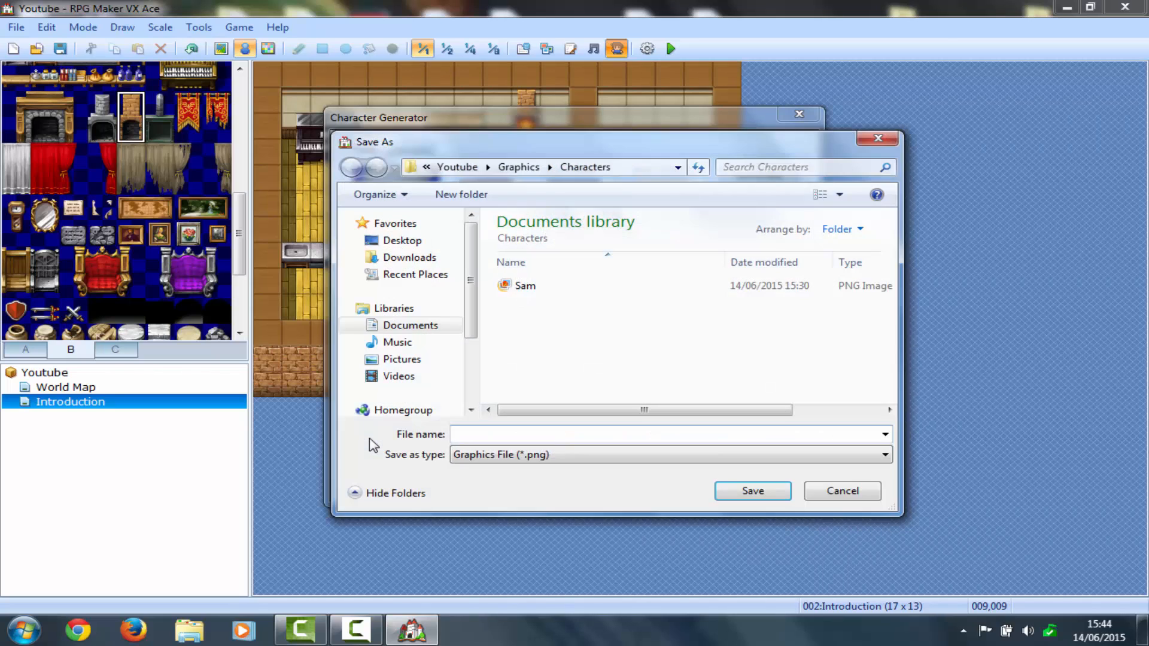
text(Doctor)
key(Return)
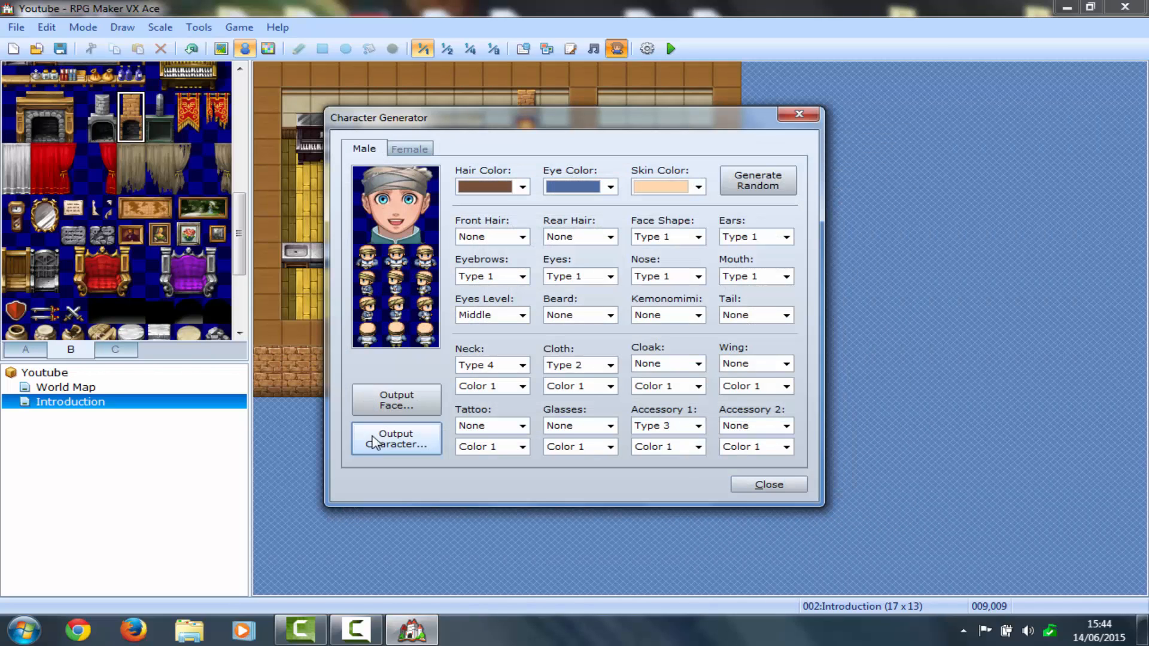
click(756, 486)
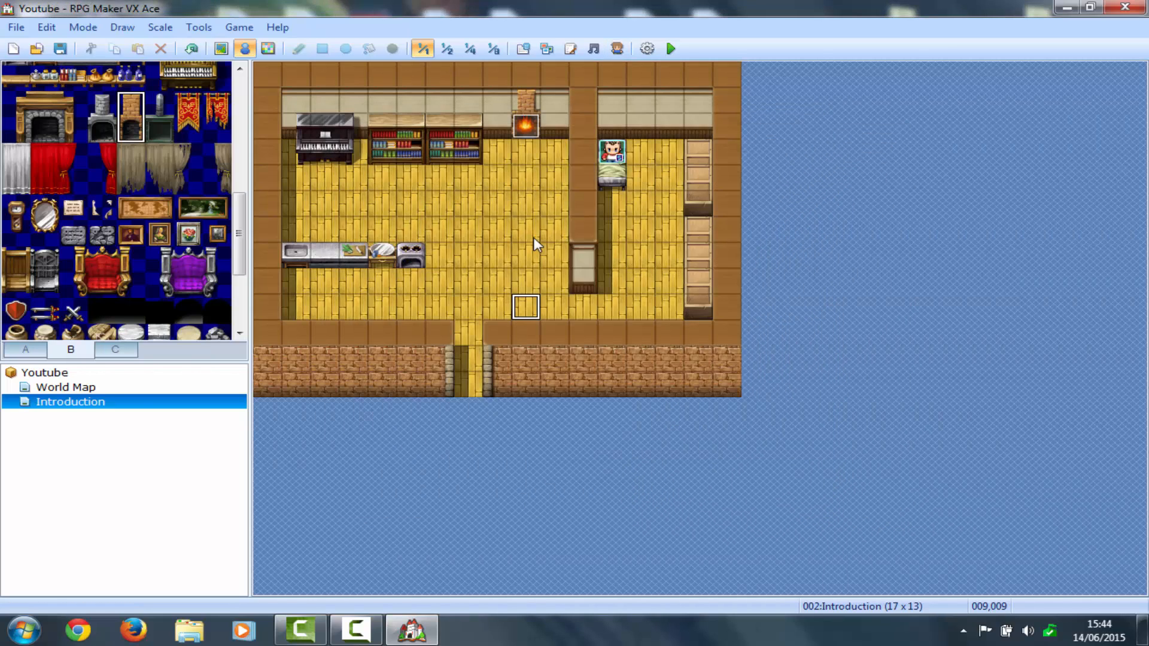
Set the name and nickname of actor 002 in the database to Doctor
click(531, 50)
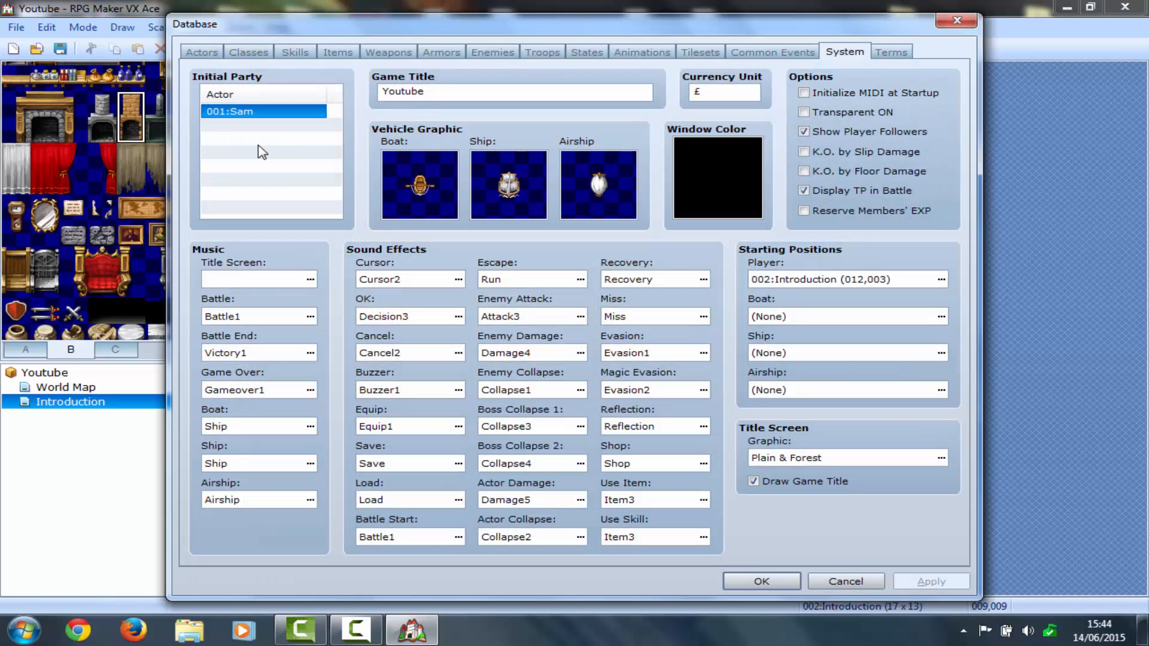
click(203, 51)
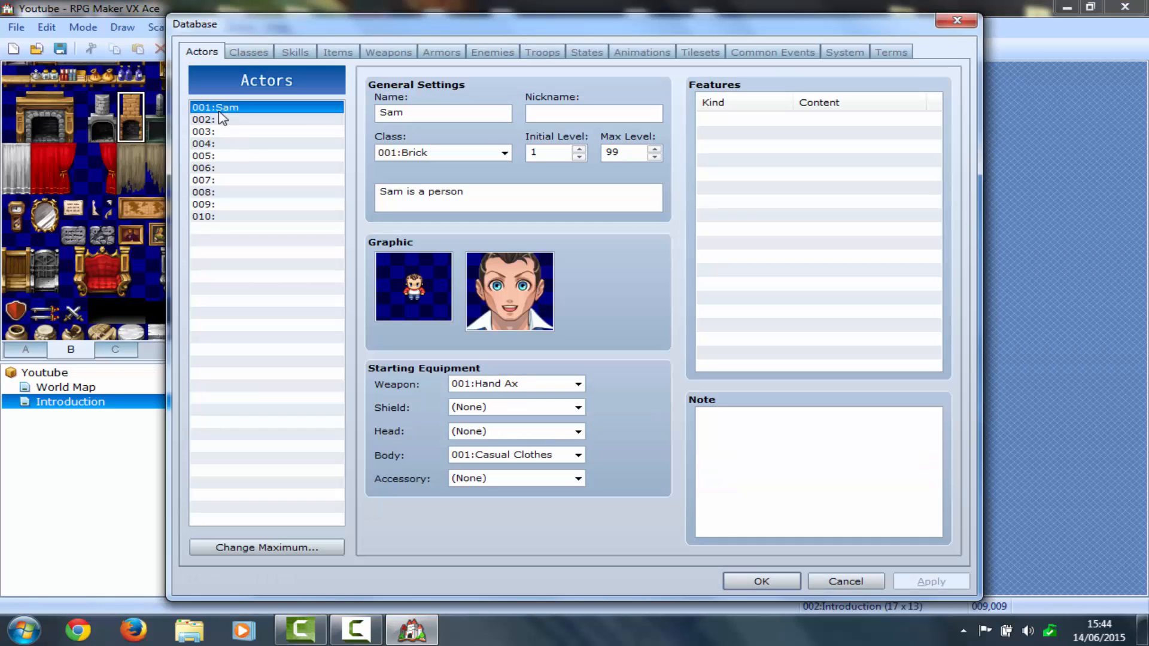
click(228, 121)
click(443, 114)
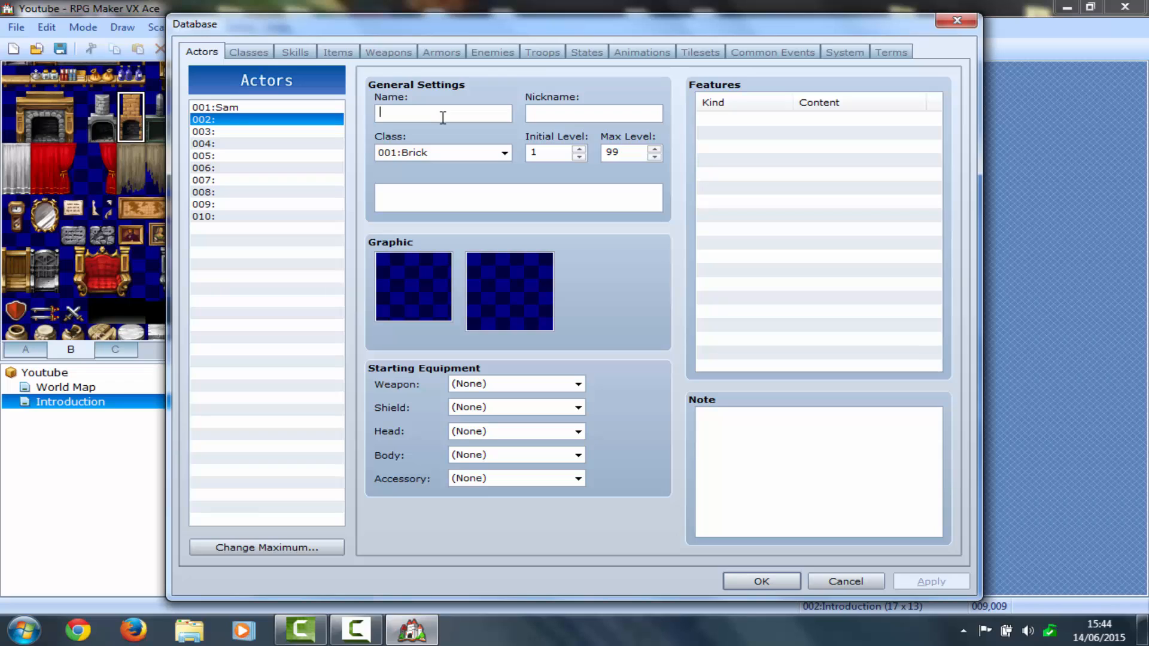
text(Doctor)
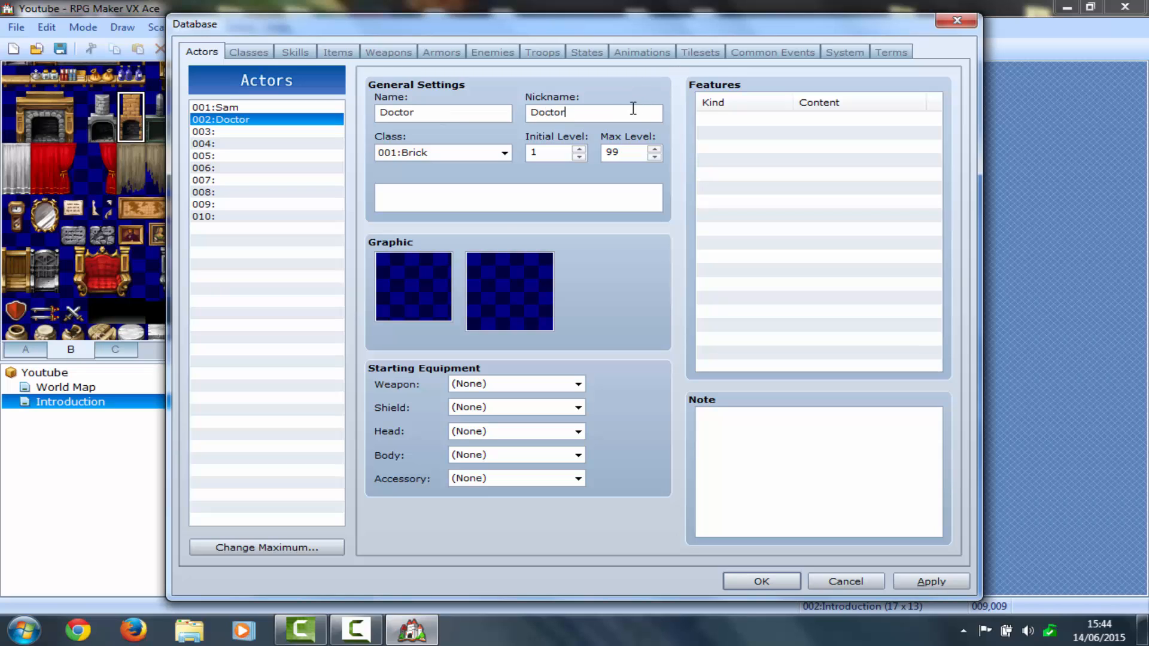
Assign the Doctor character graphic and Doctor face graphic to actor 002 and save the database changes
double_click(425, 257)
click(326, 136)
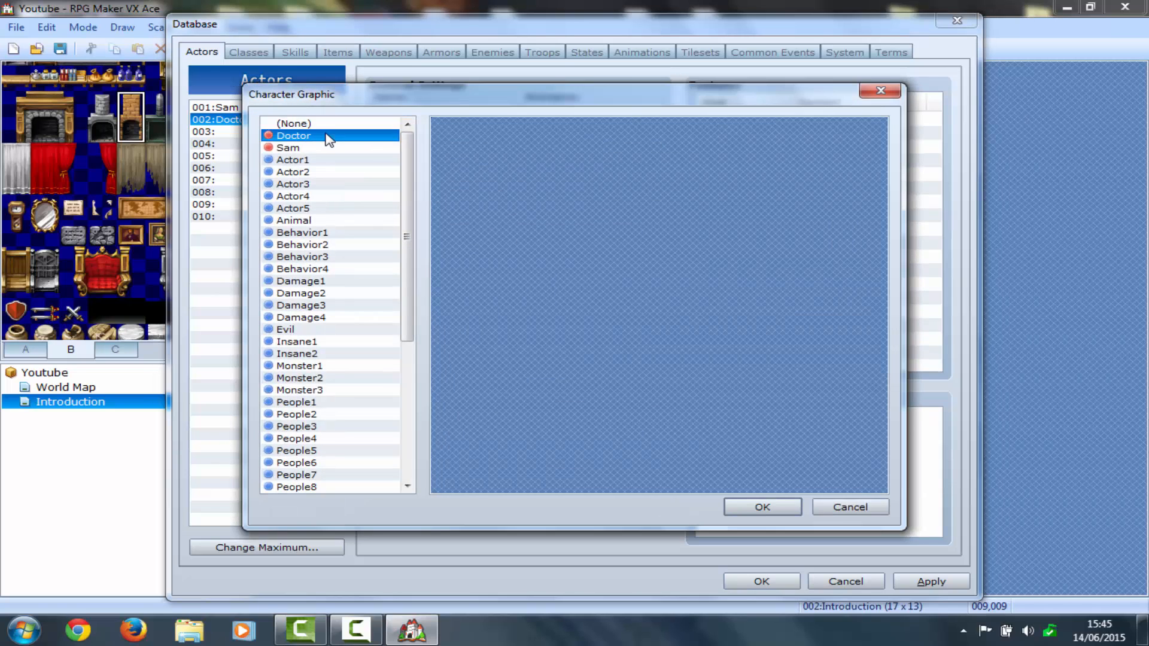
double_click(468, 136)
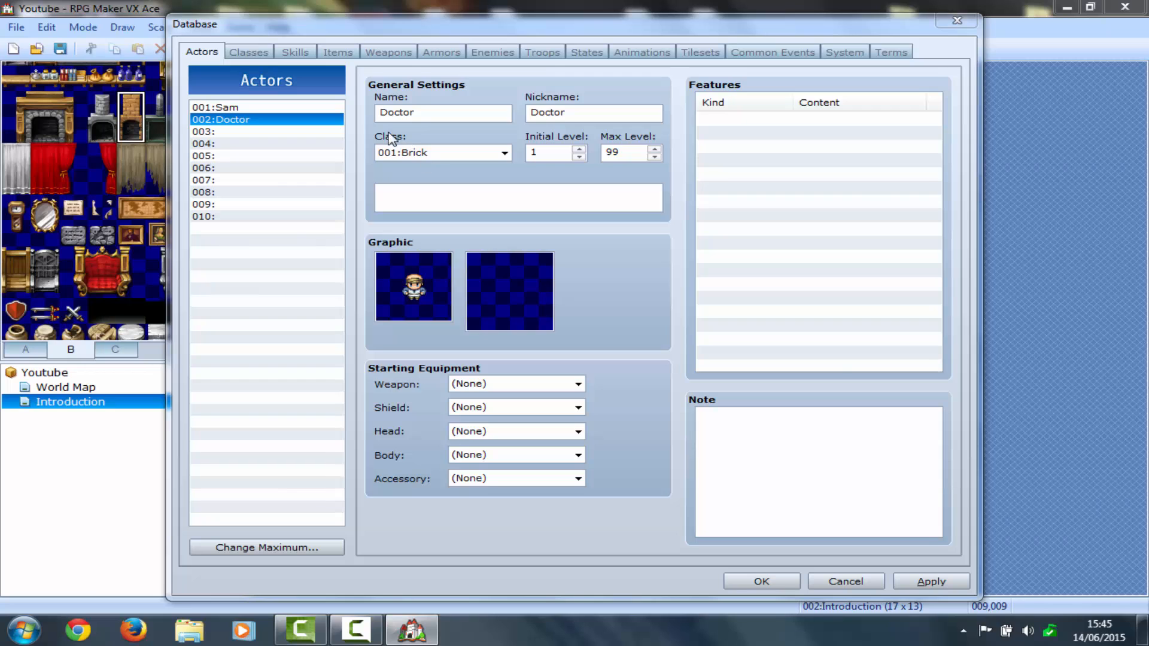
double_click(525, 280)
click(385, 179)
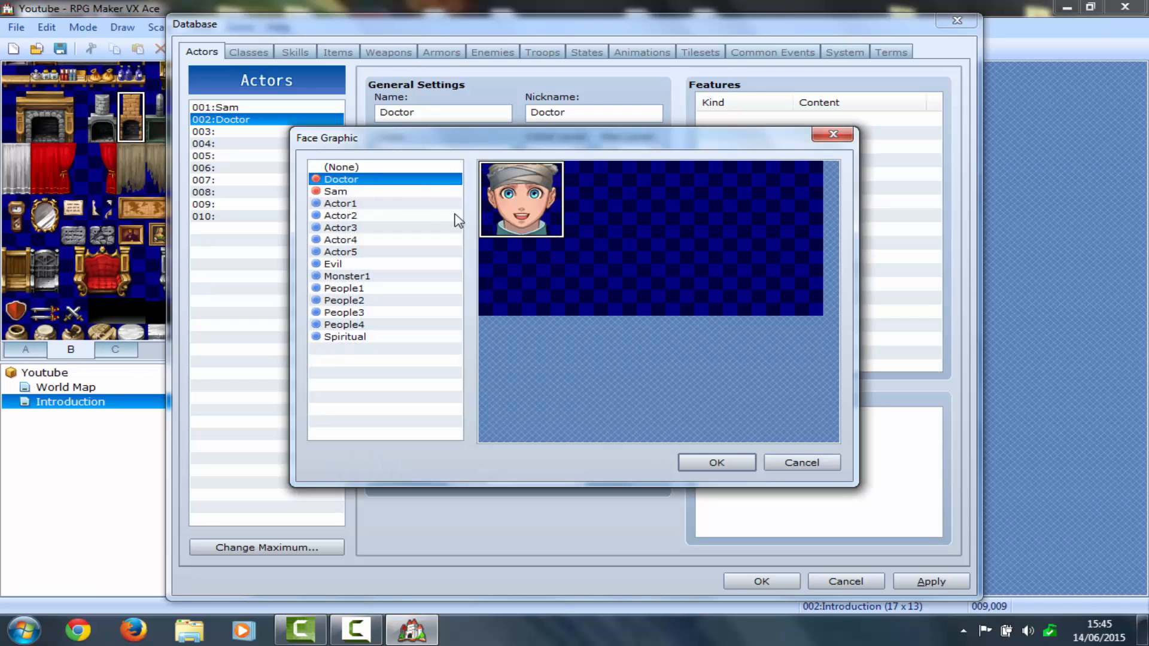
double_click(524, 206)
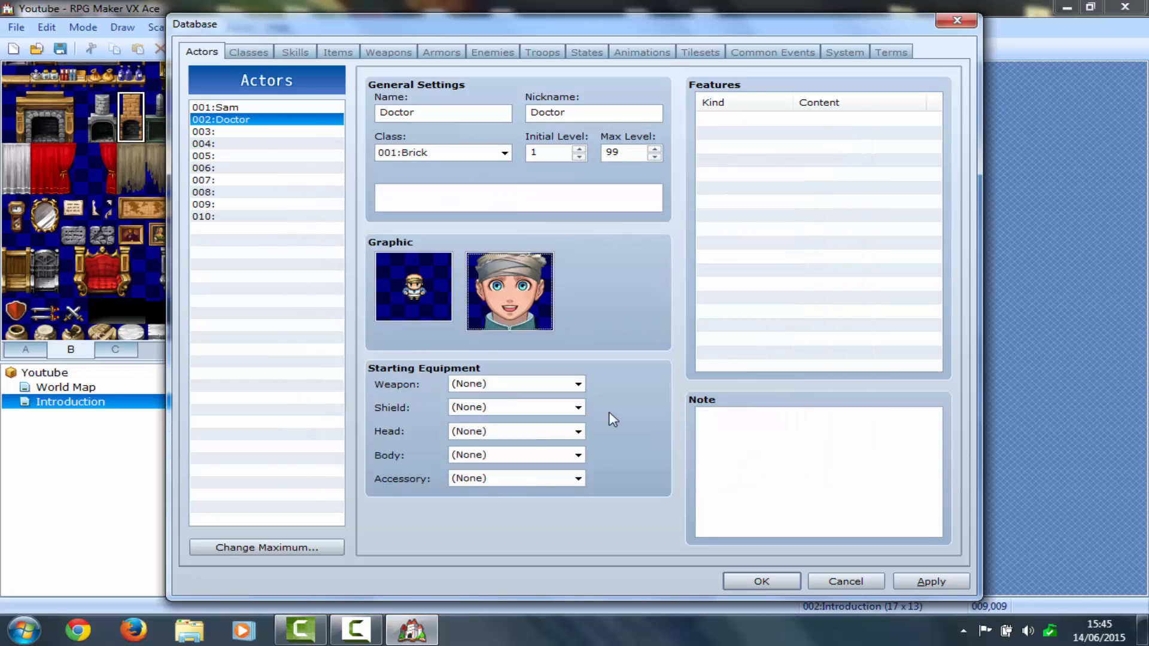
click(760, 582)
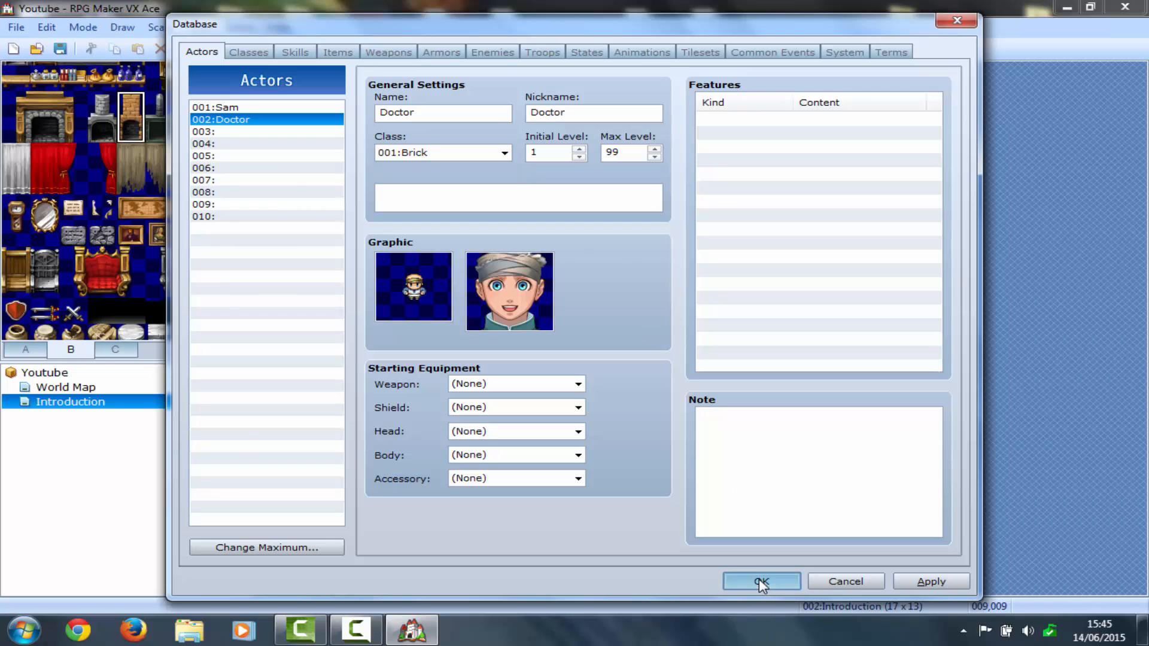
Create an event at column 9, row 9 of the Introduction map with the right-facing Doctor graphic and the Autorun trigger
double_click(524, 315)
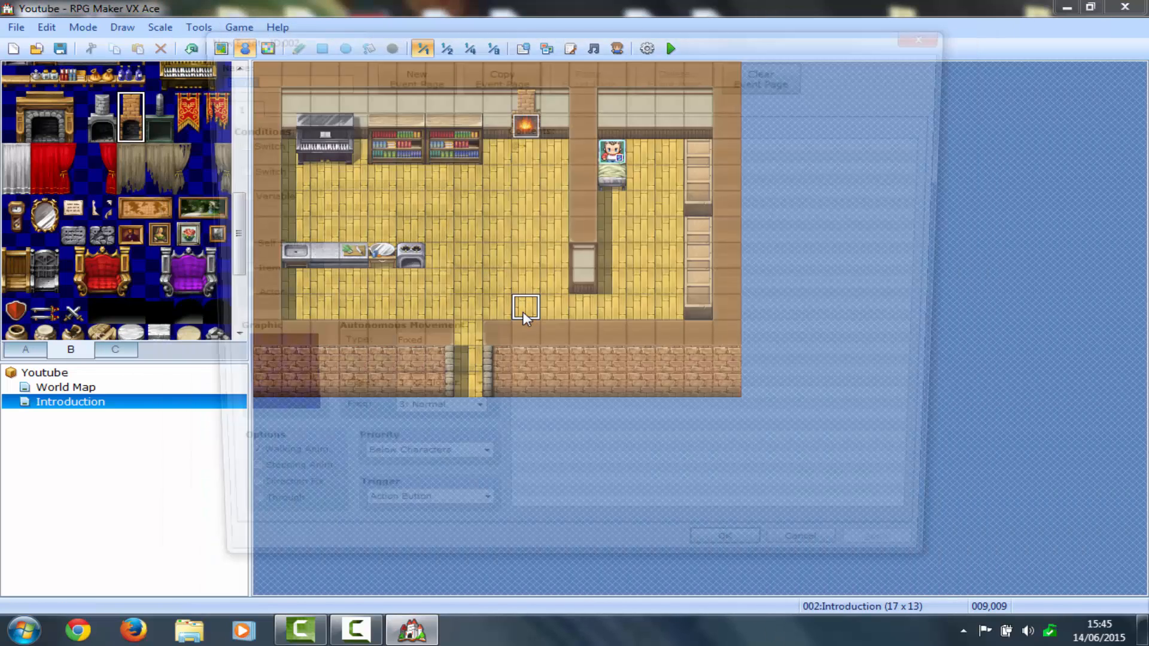
click(255, 384)
double_click(257, 388)
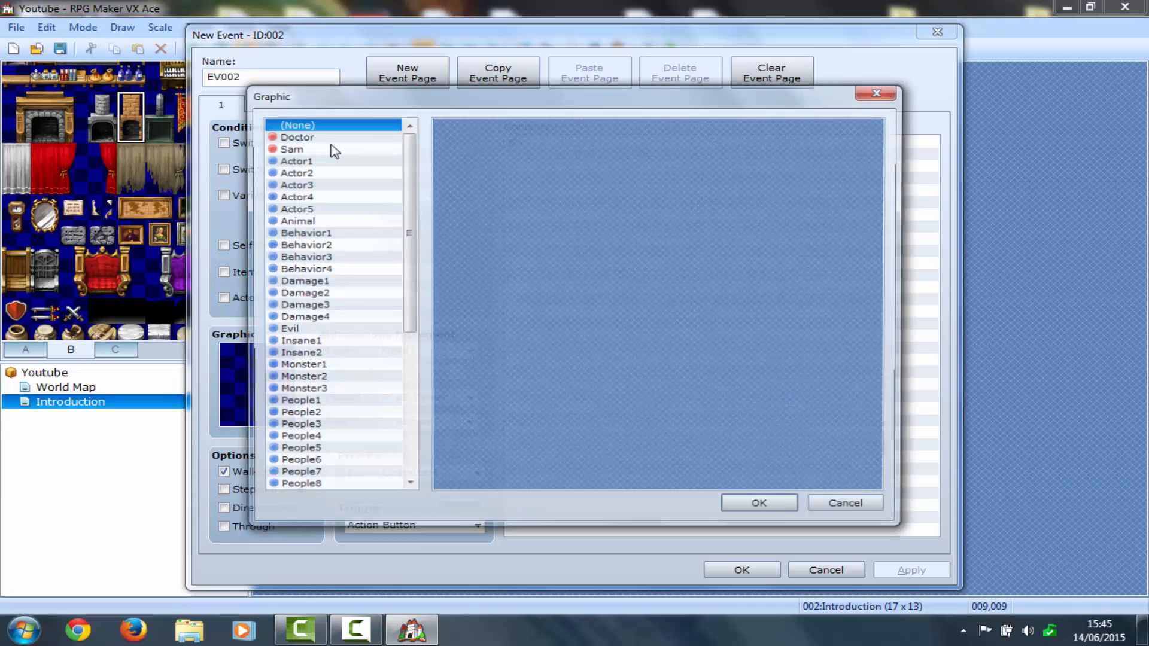
double_click(325, 141)
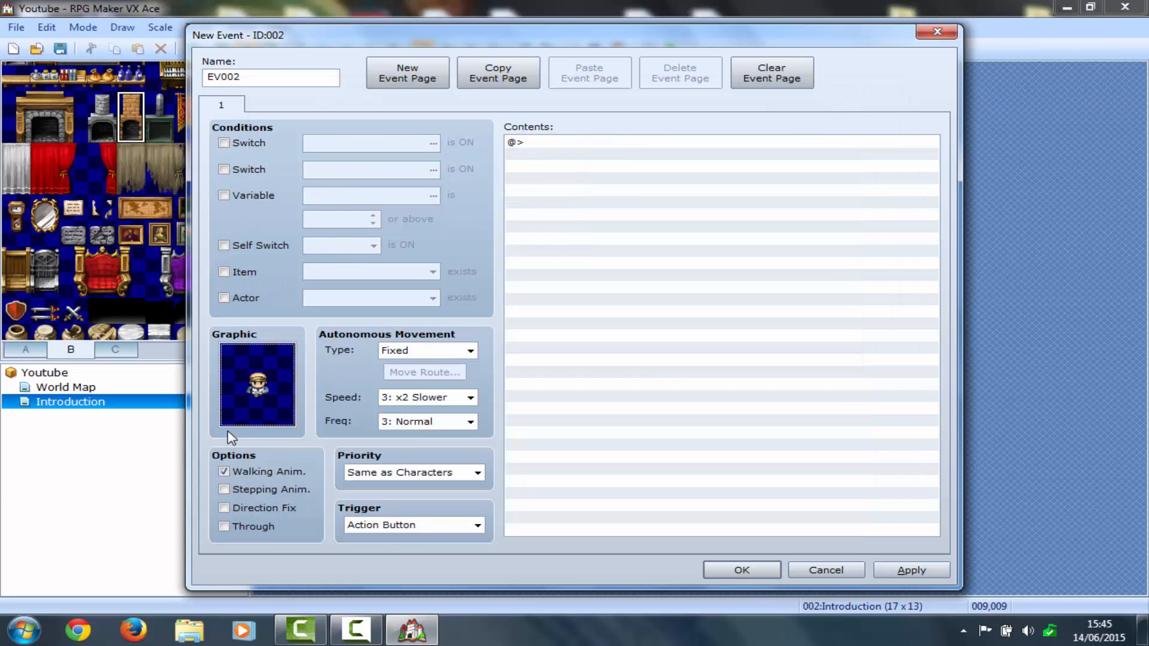
double_click(239, 408)
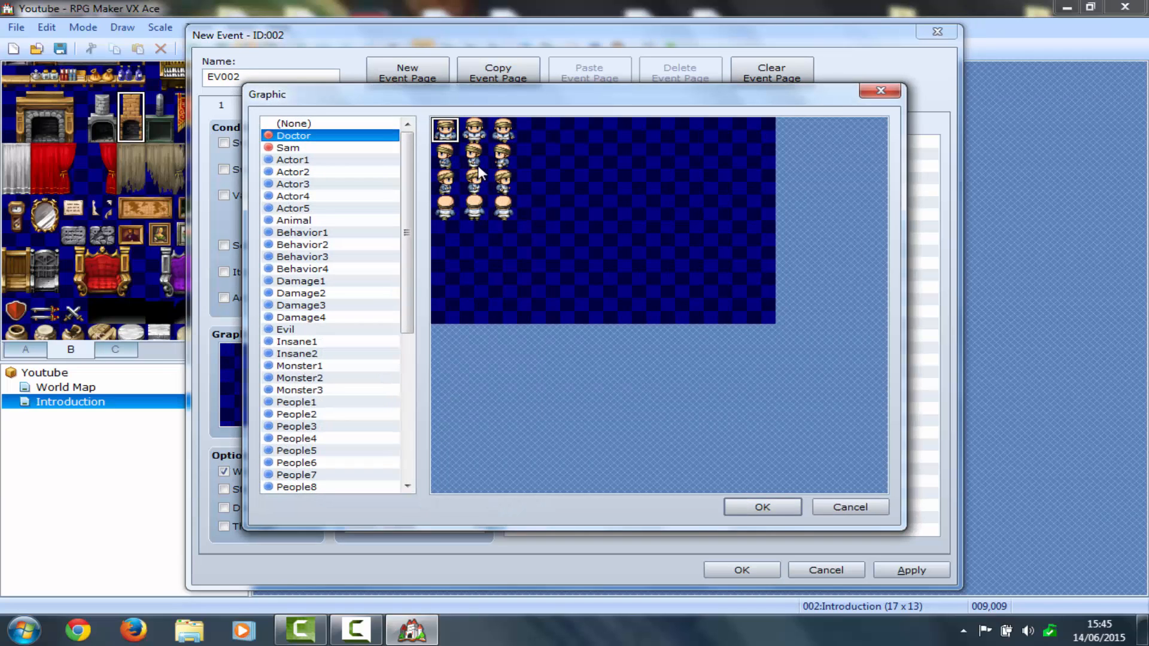
double_click(478, 181)
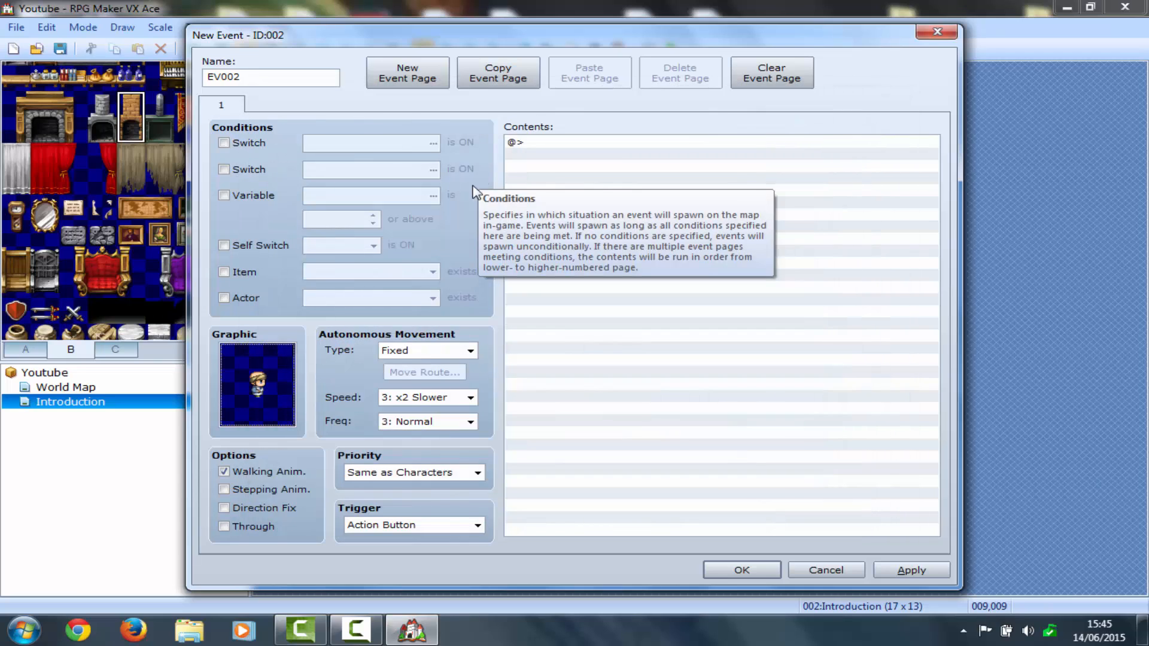
click(398, 525)
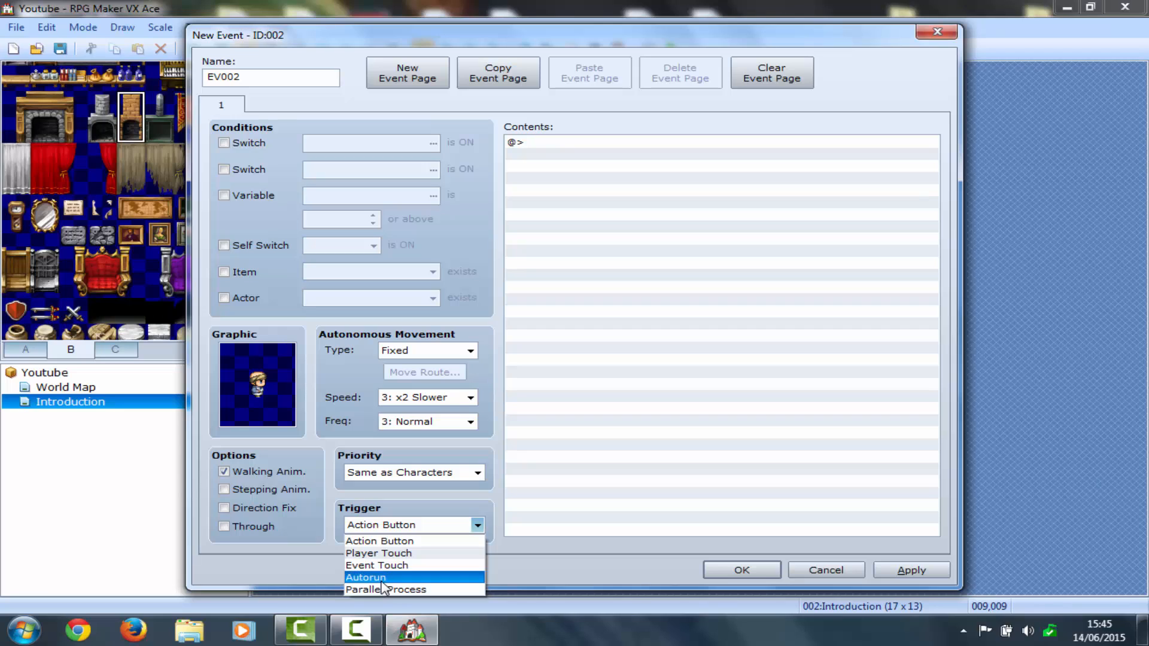
click(383, 578)
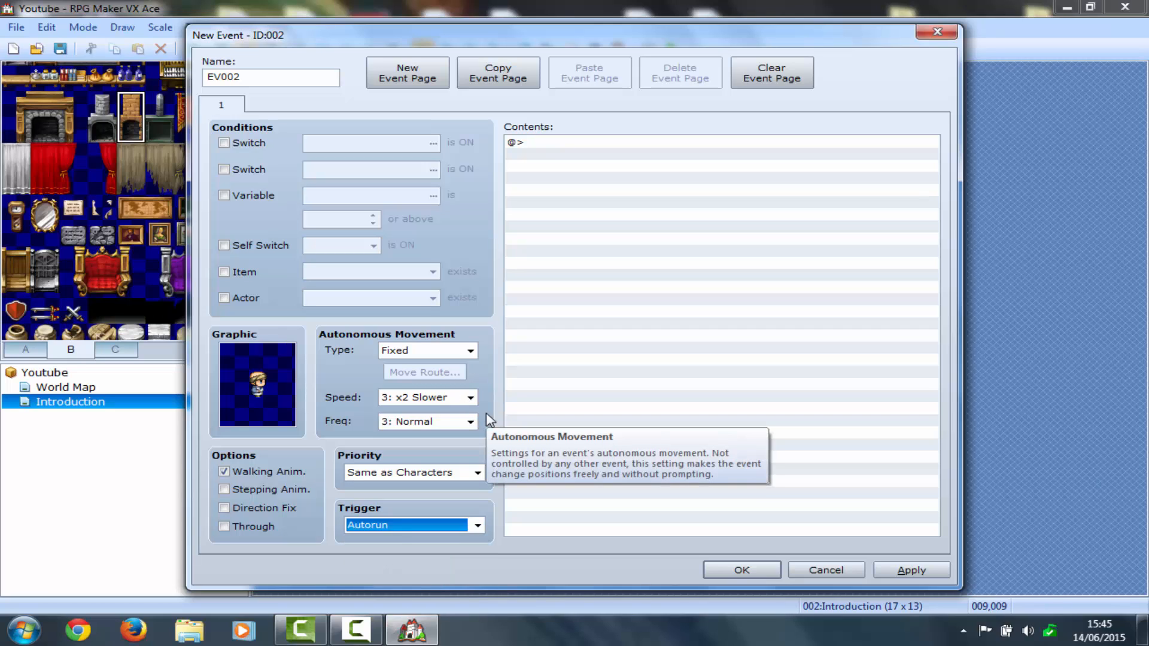
Move the New Event window aside so the room on the Introduction map is uncovered
double_click(552, 145)
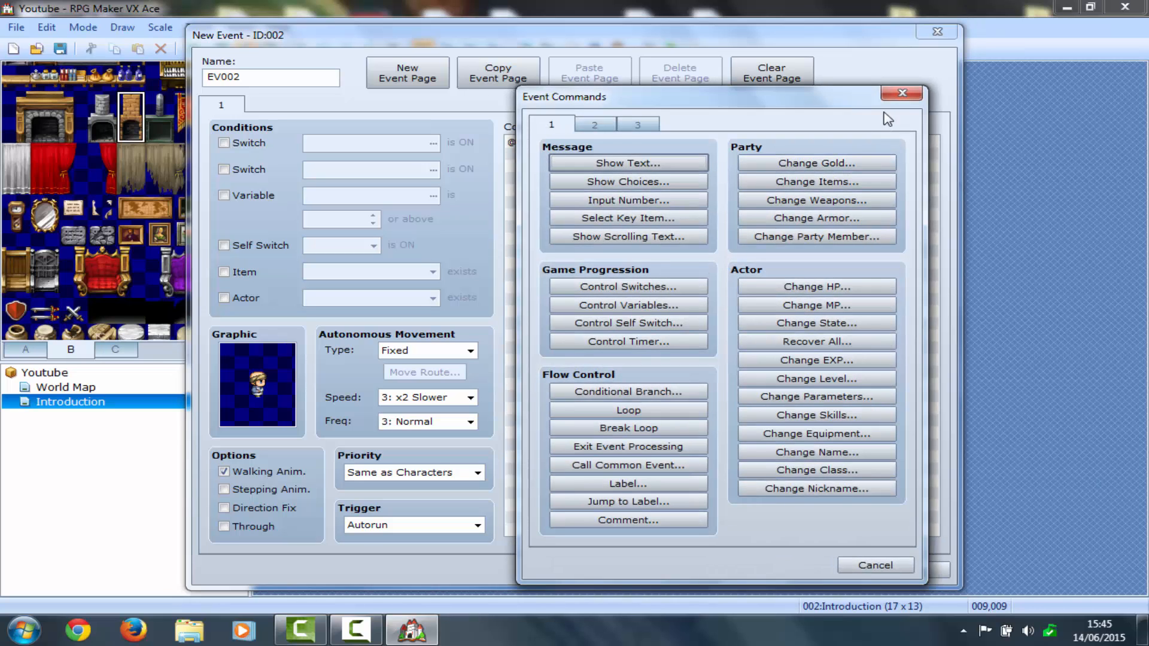
click(894, 99)
drag(865, 30, 1148, 54)
drag(987, 68, 1146, 53)
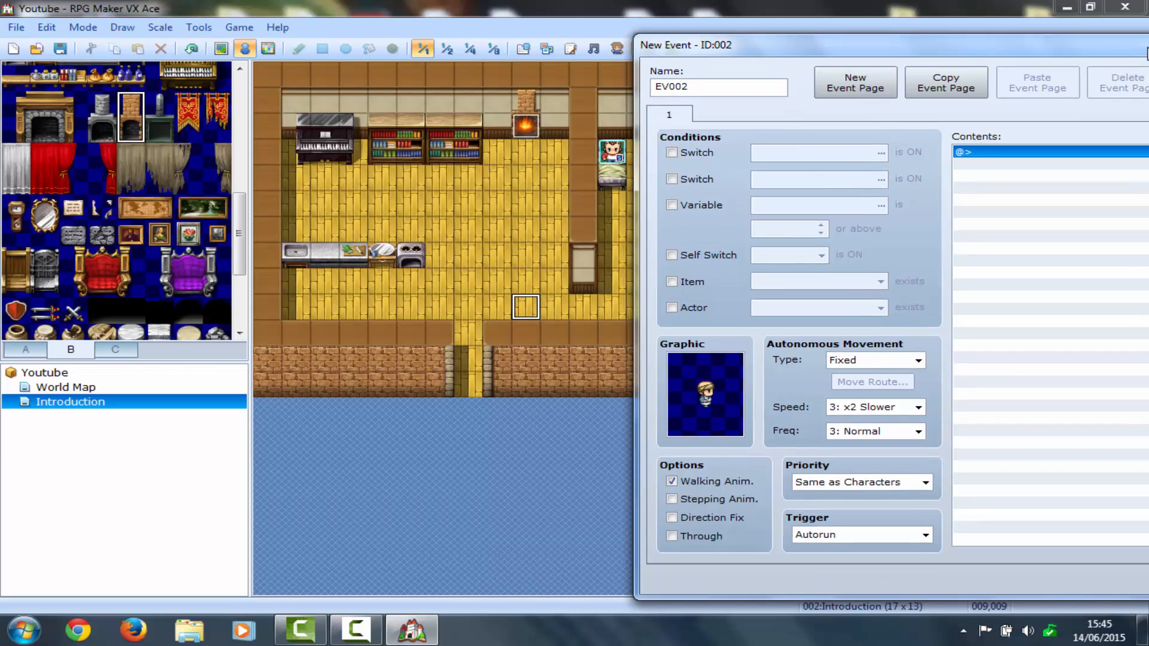
drag(993, 47, 1064, 45)
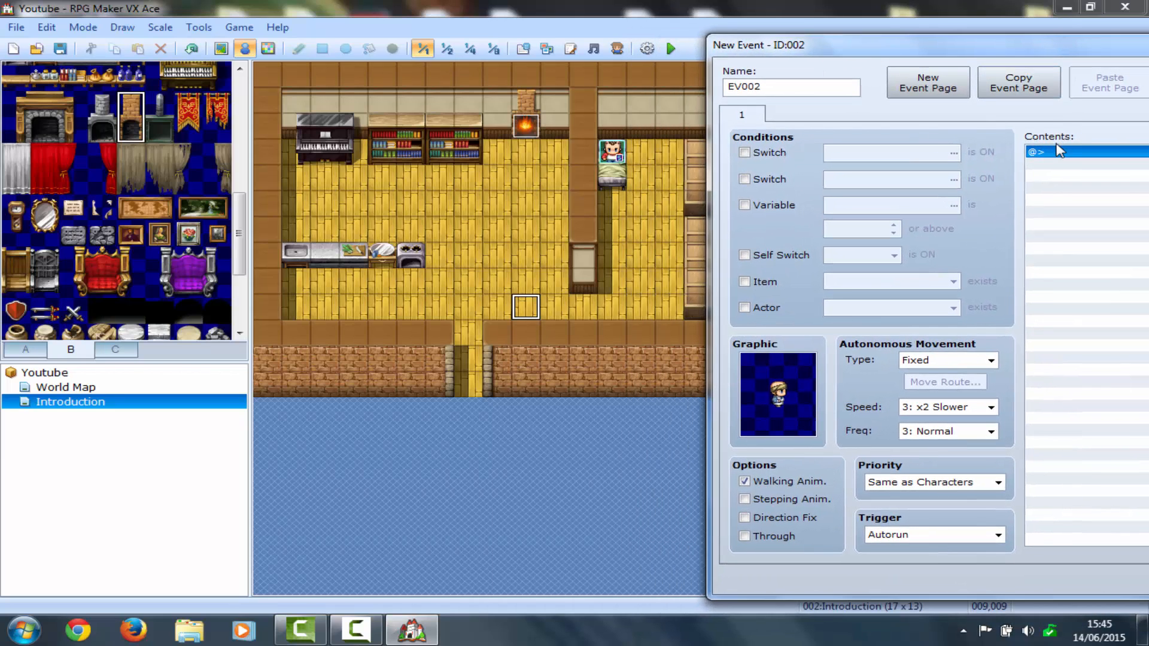
Start a Set Move Route command for this event and add four Move Right commands to it
double_click(1058, 153)
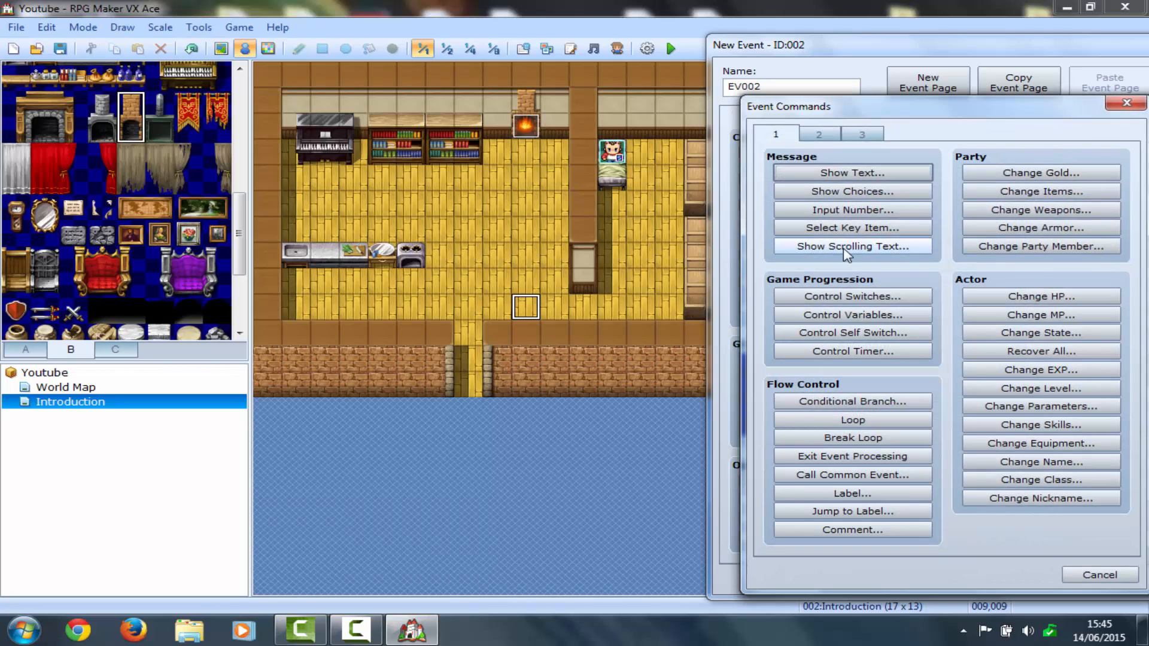
click(834, 134)
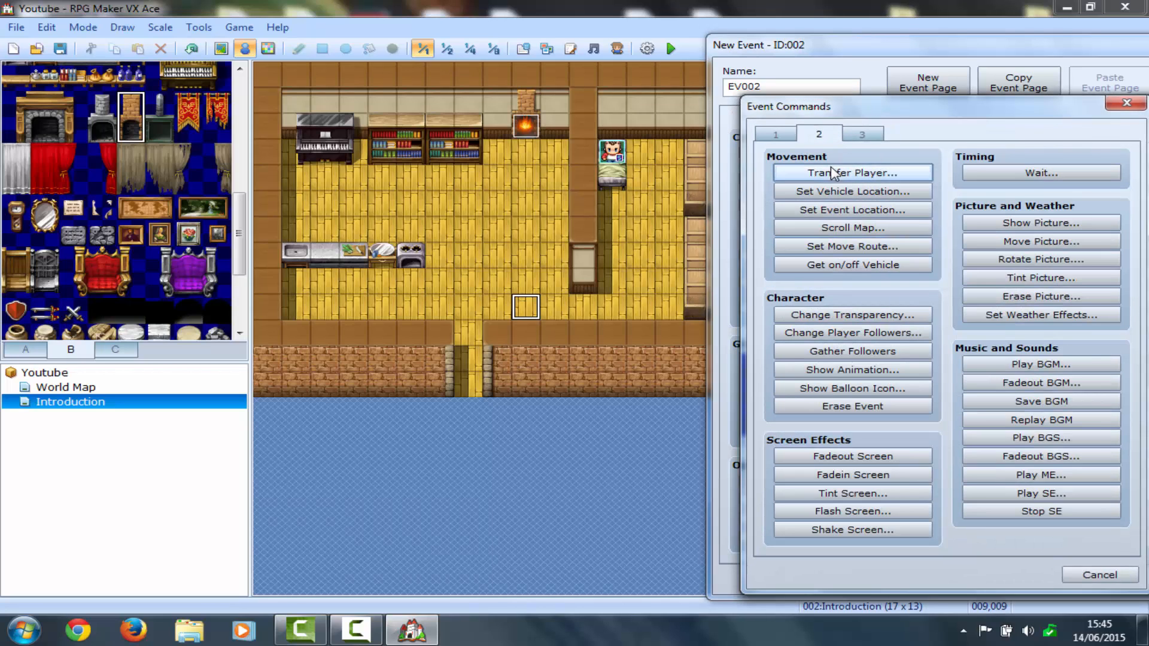
click(850, 248)
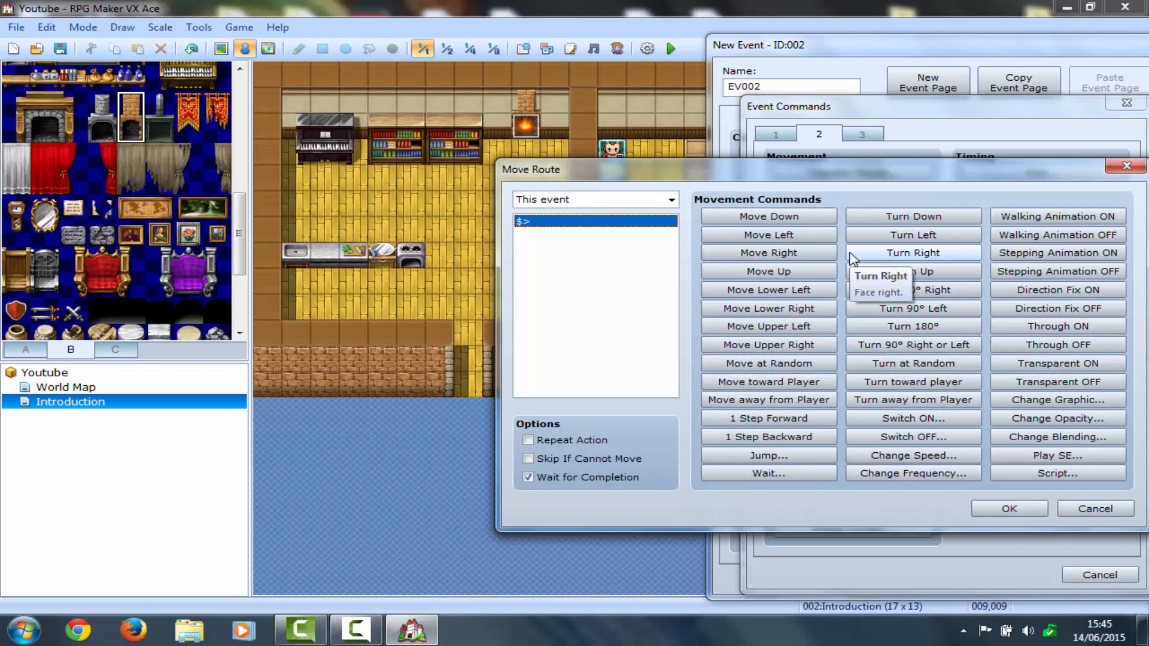
drag(638, 179, 662, 115)
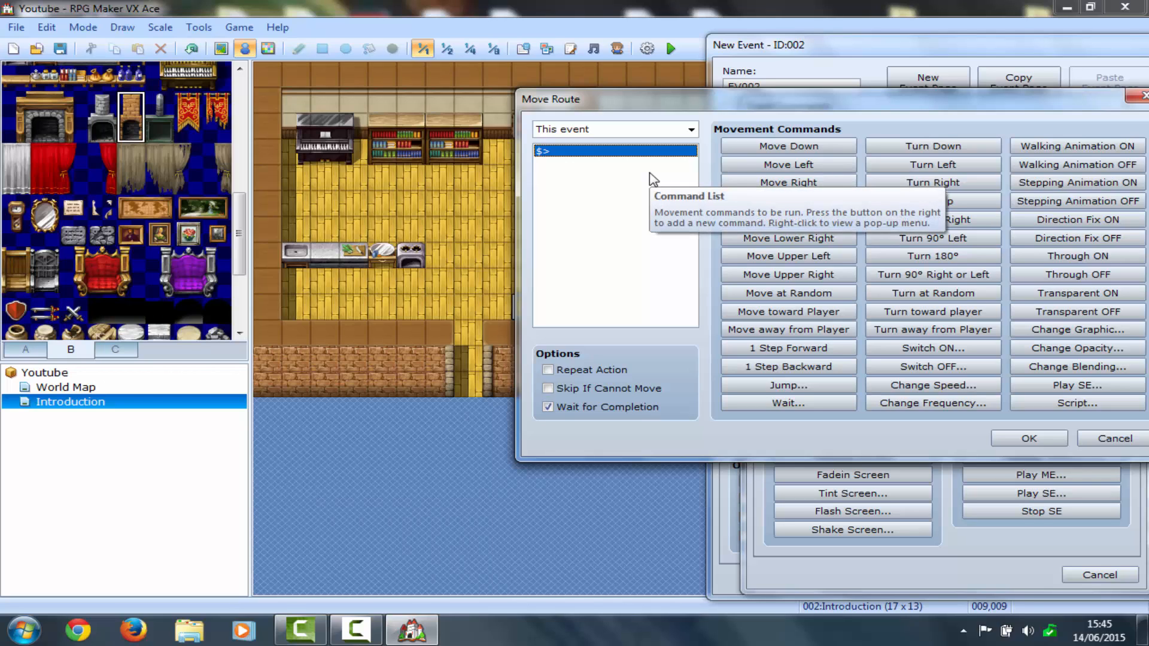
drag(627, 102, 834, 159)
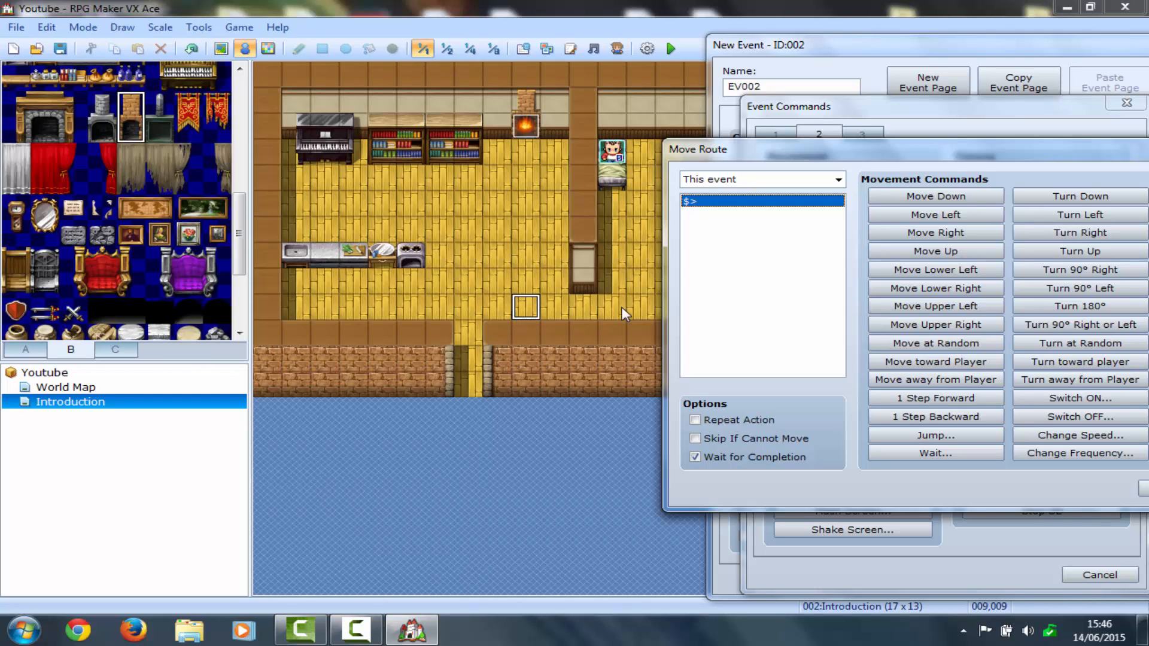
click(891, 237)
click(892, 237)
click(892, 237)
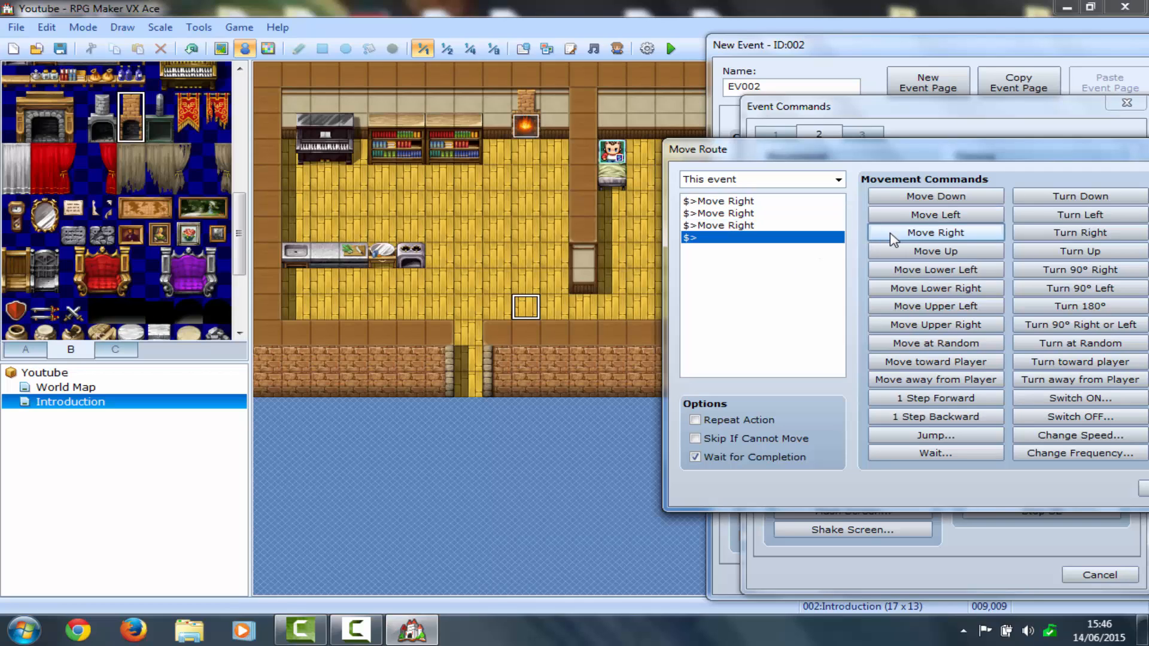
click(892, 237)
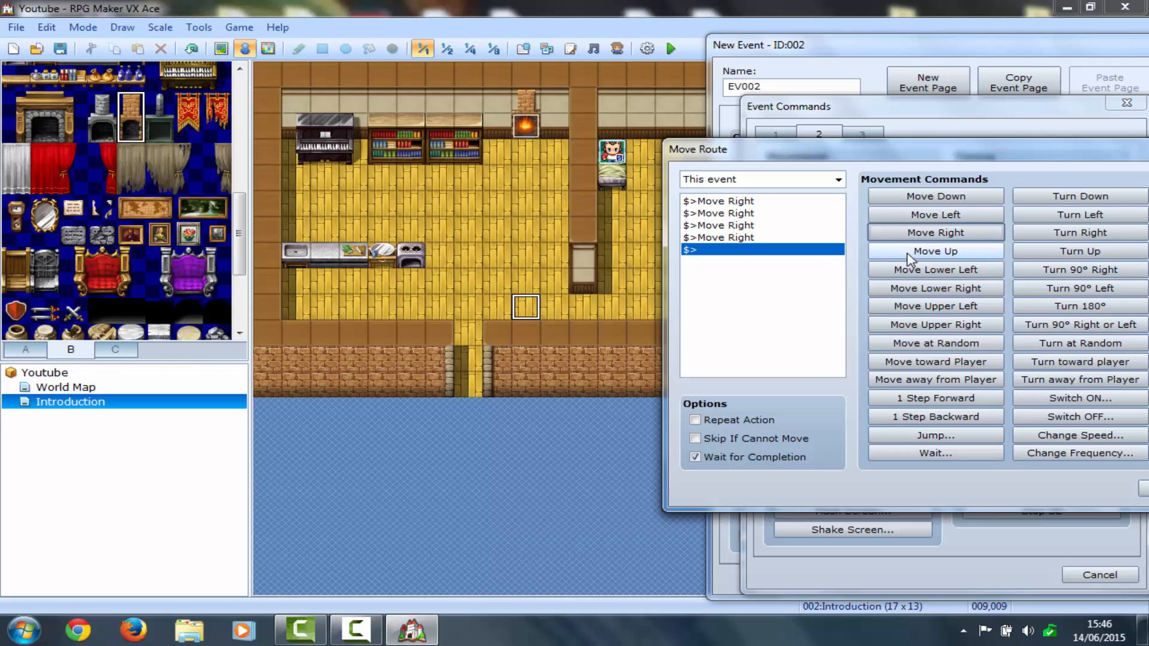
Add six Move Up commands and one Turn Left command to the event's move route
click(908, 257)
click(908, 258)
click(907, 257)
click(907, 257)
click(908, 257)
click(908, 257)
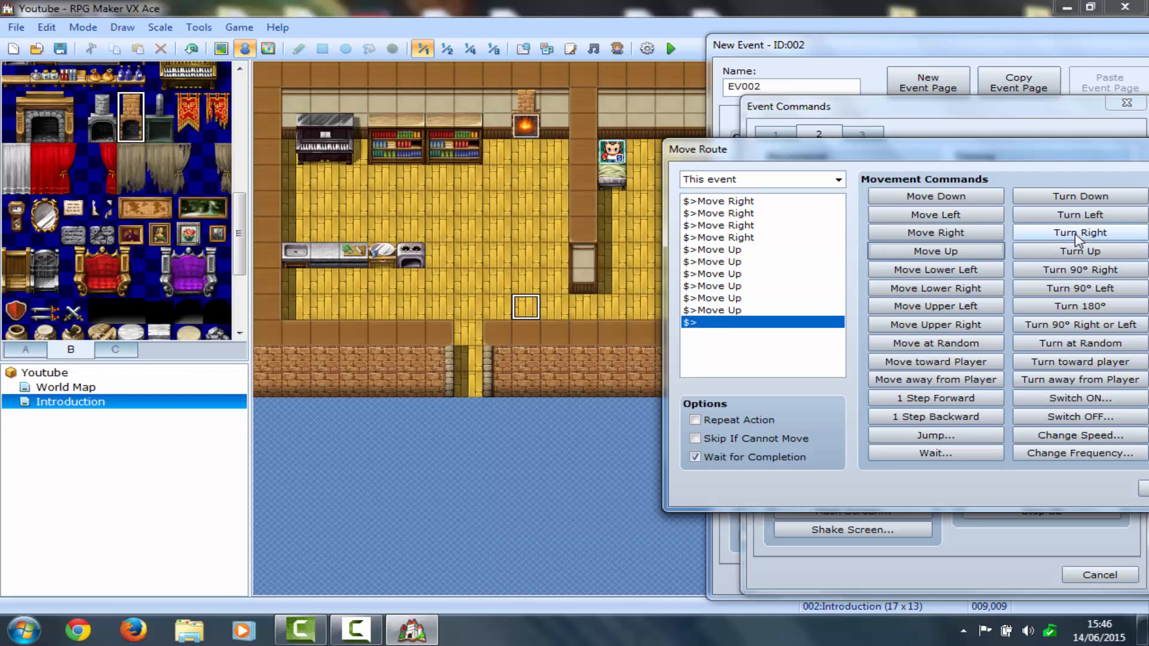
click(1063, 217)
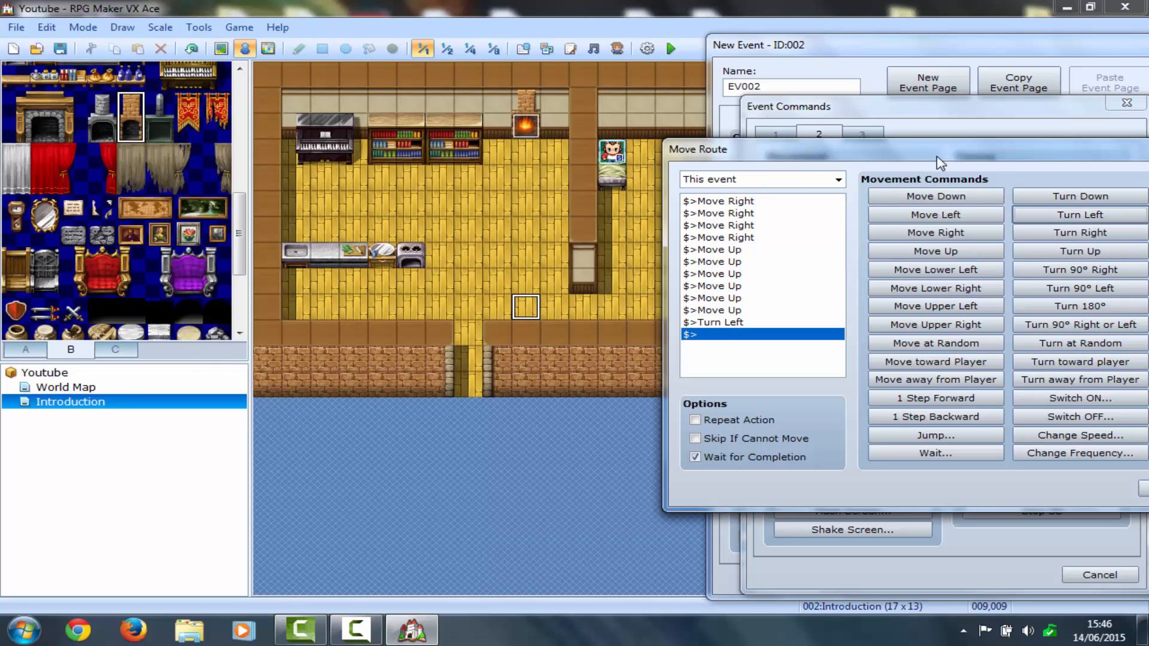
drag(914, 161, 688, 169)
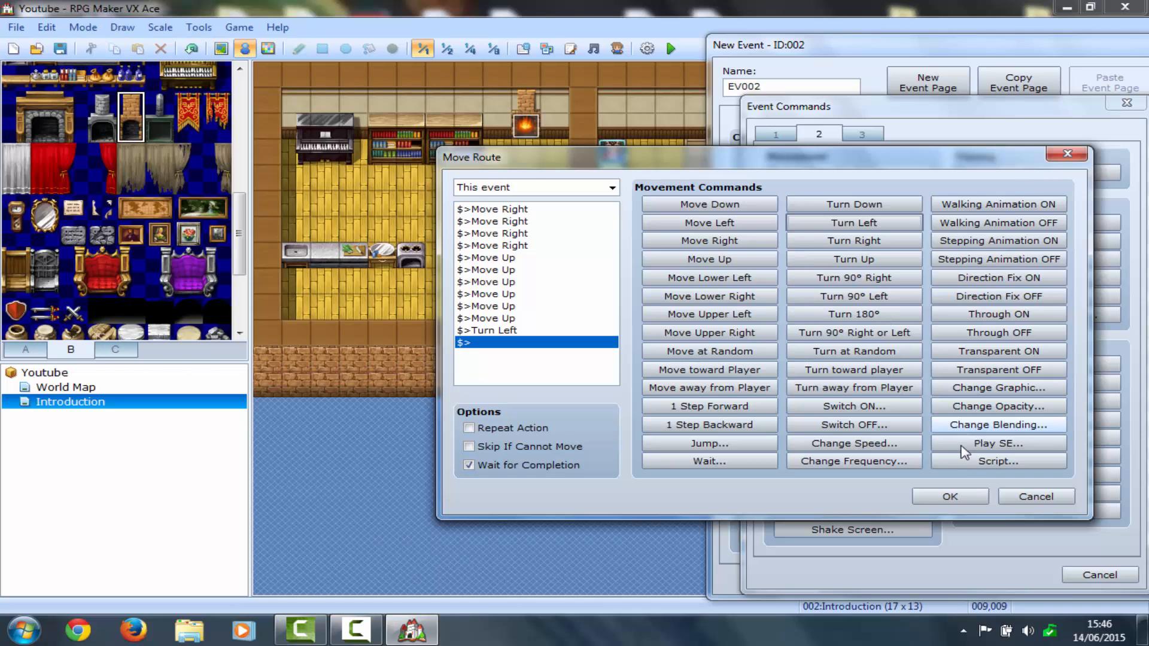
Accept the This event move route and save the new Doctor event on the Introduction map
click(952, 498)
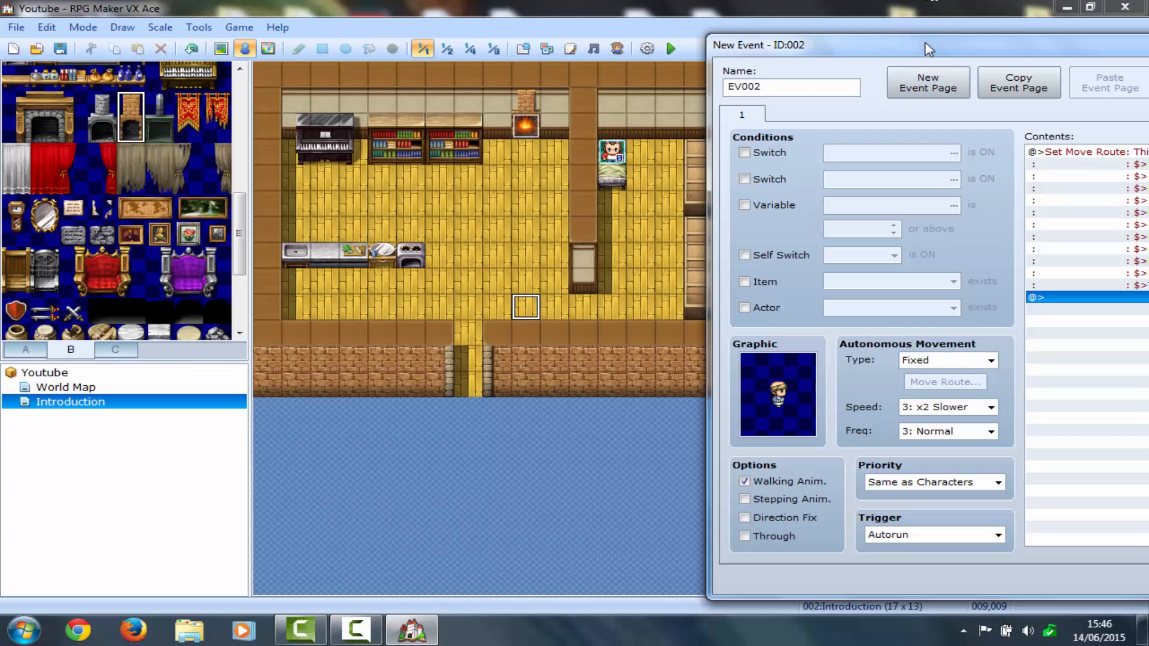
drag(927, 51, 510, 56)
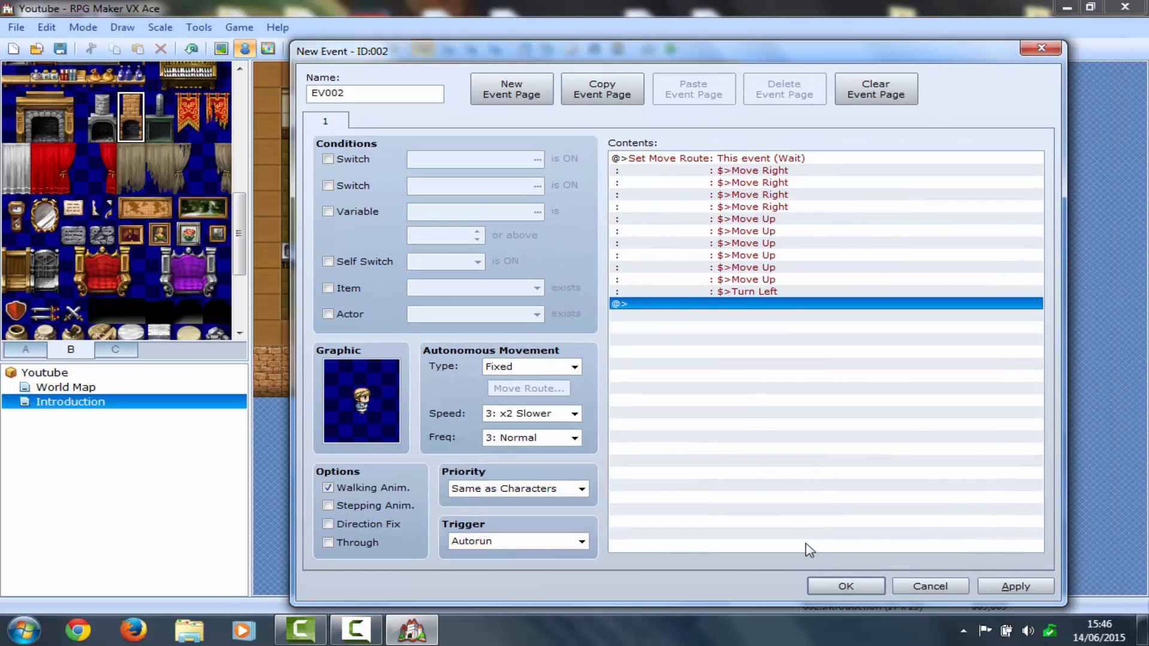
click(823, 586)
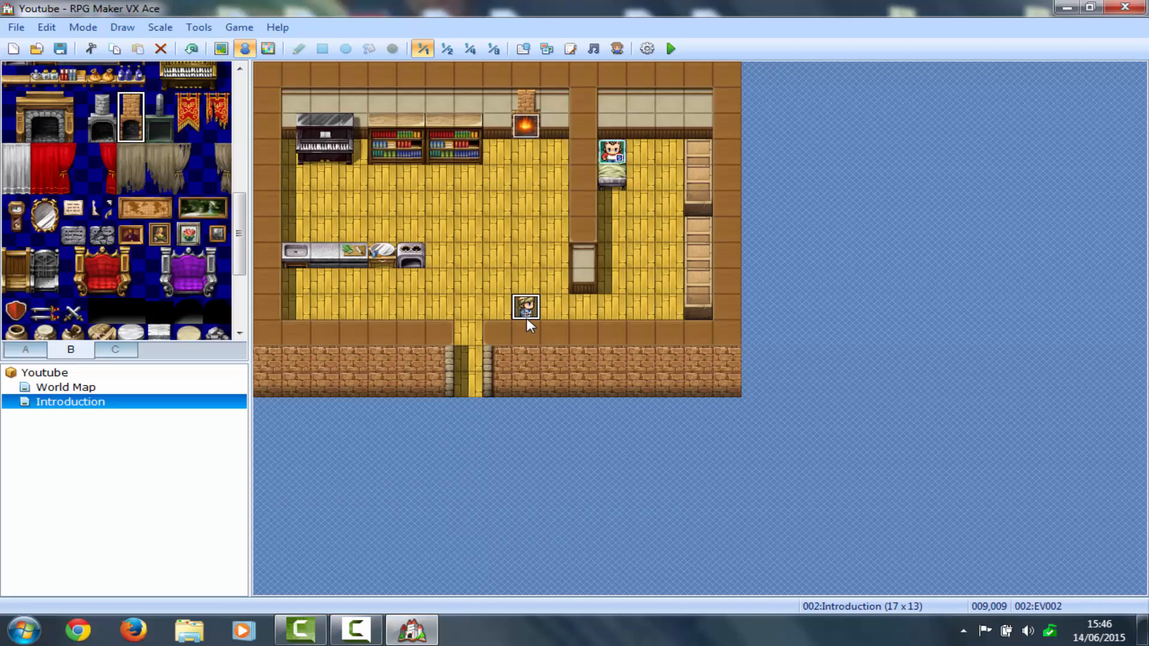
Reopen the Doctor event and add a Show Text command after the move route with the Doctor face and the text "Hey, you're awake then?"
double_click(526, 314)
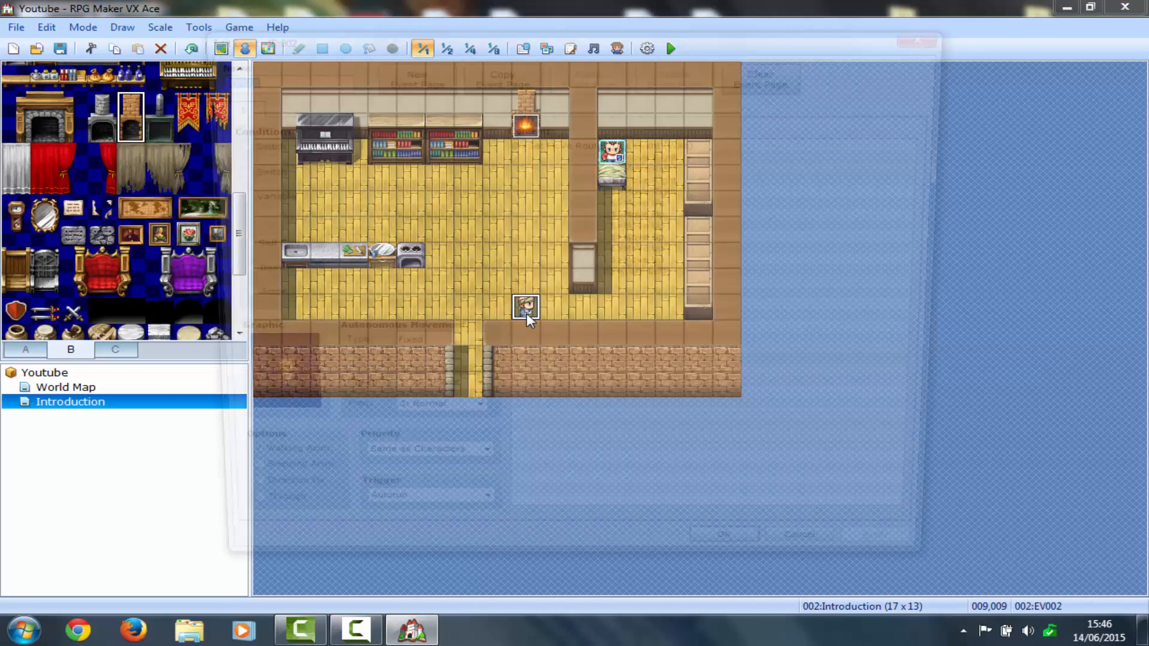
click(557, 288)
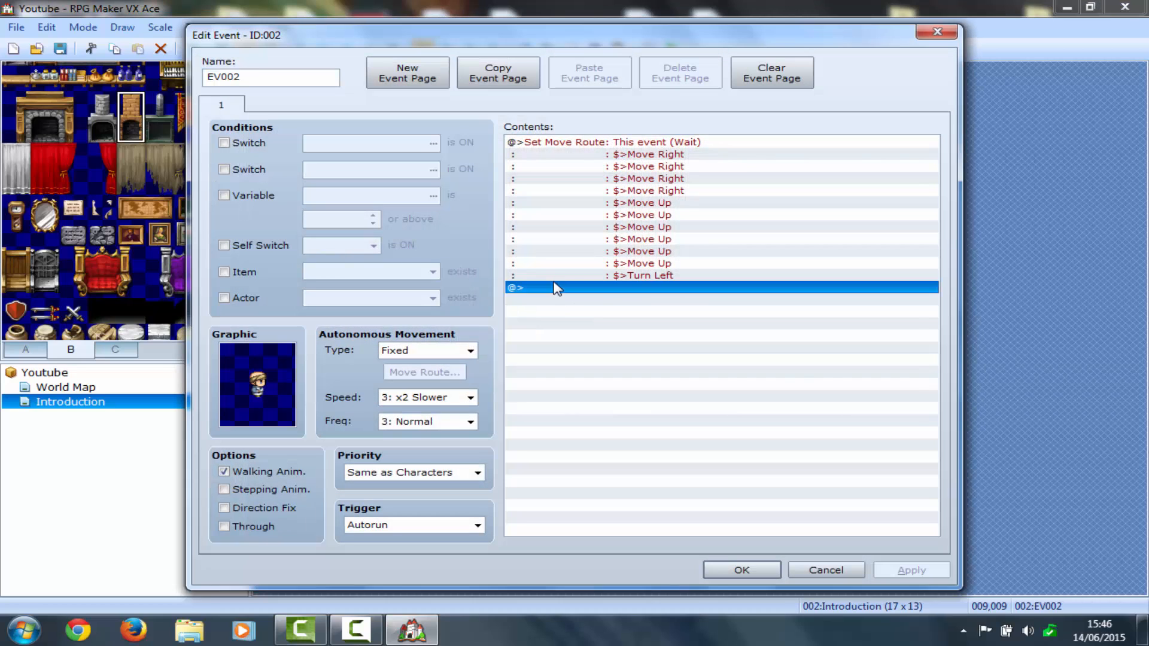
double_click(556, 287)
click(545, 126)
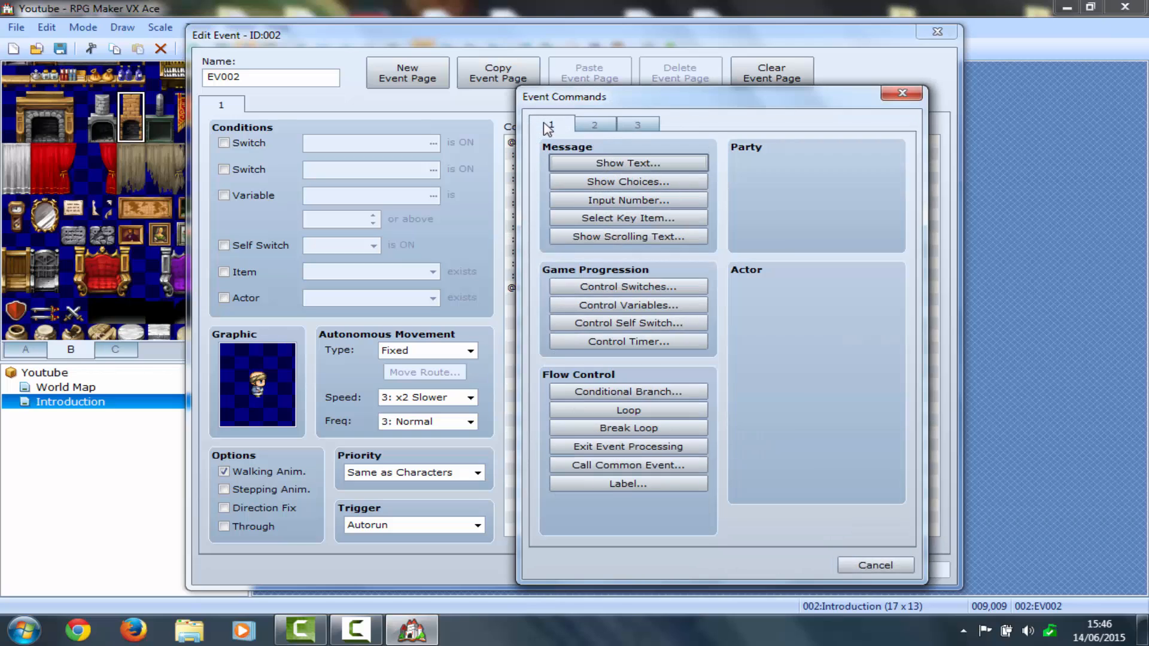
click(587, 162)
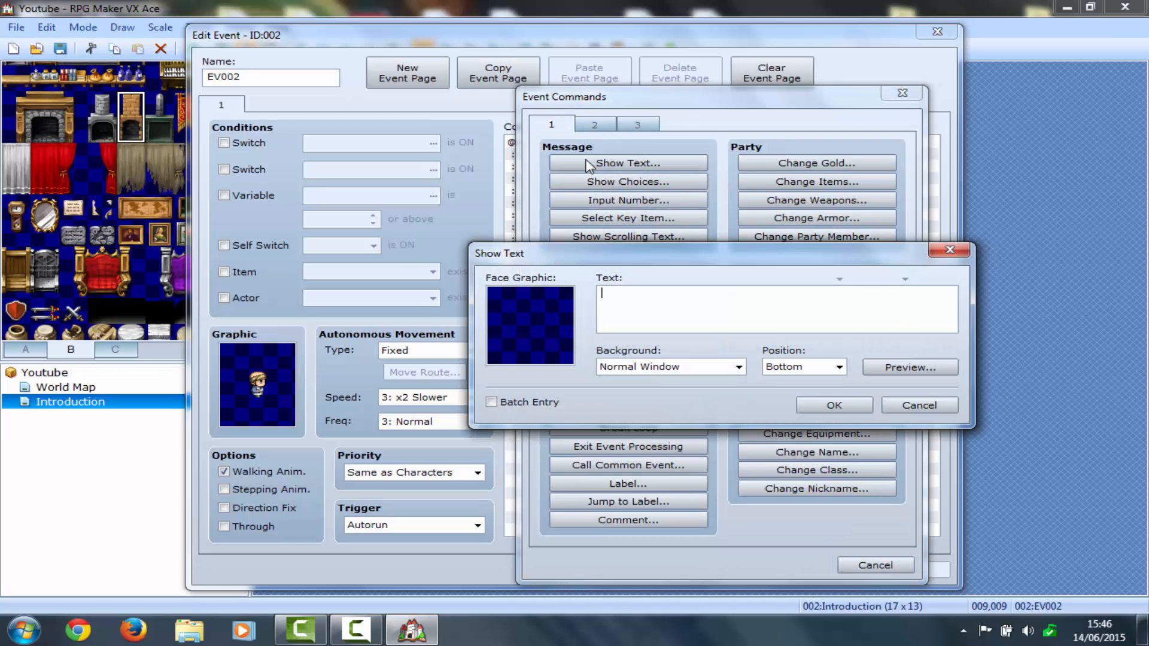
double_click(521, 328)
double_click(488, 207)
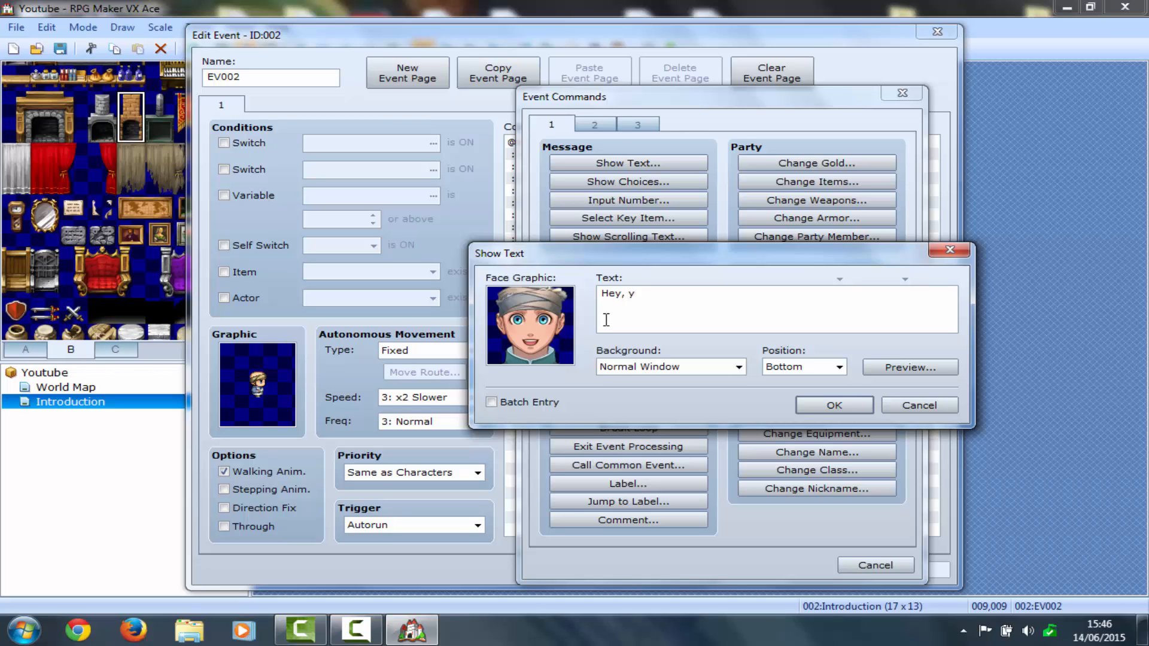
text(way)
click(861, 407)
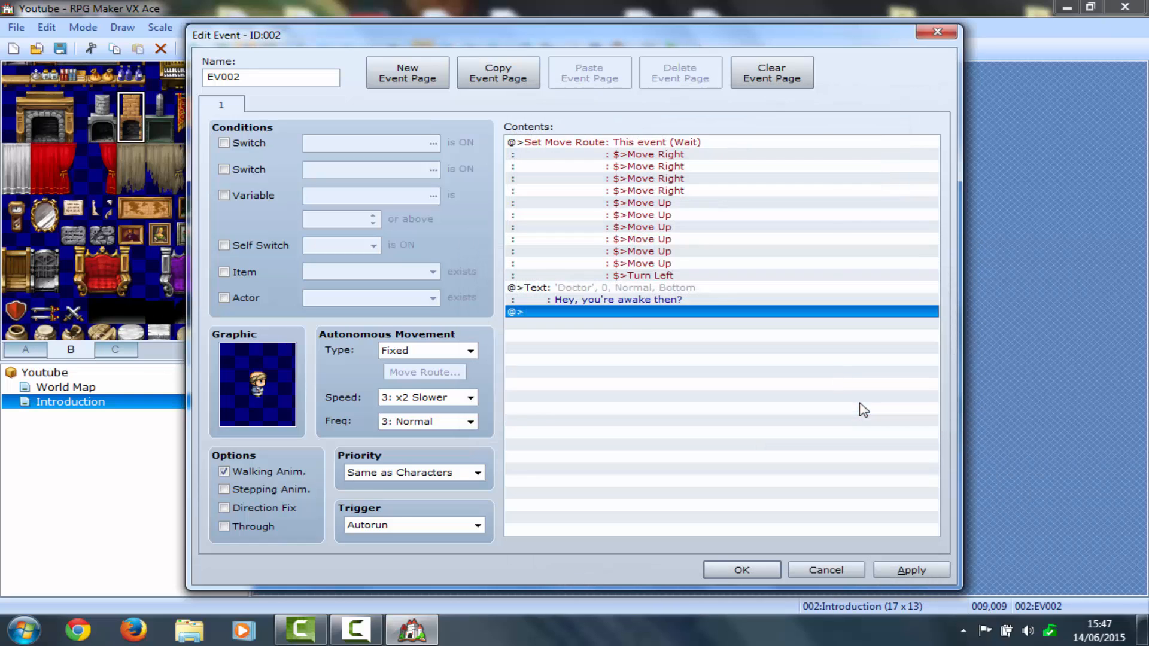
double_click(621, 312)
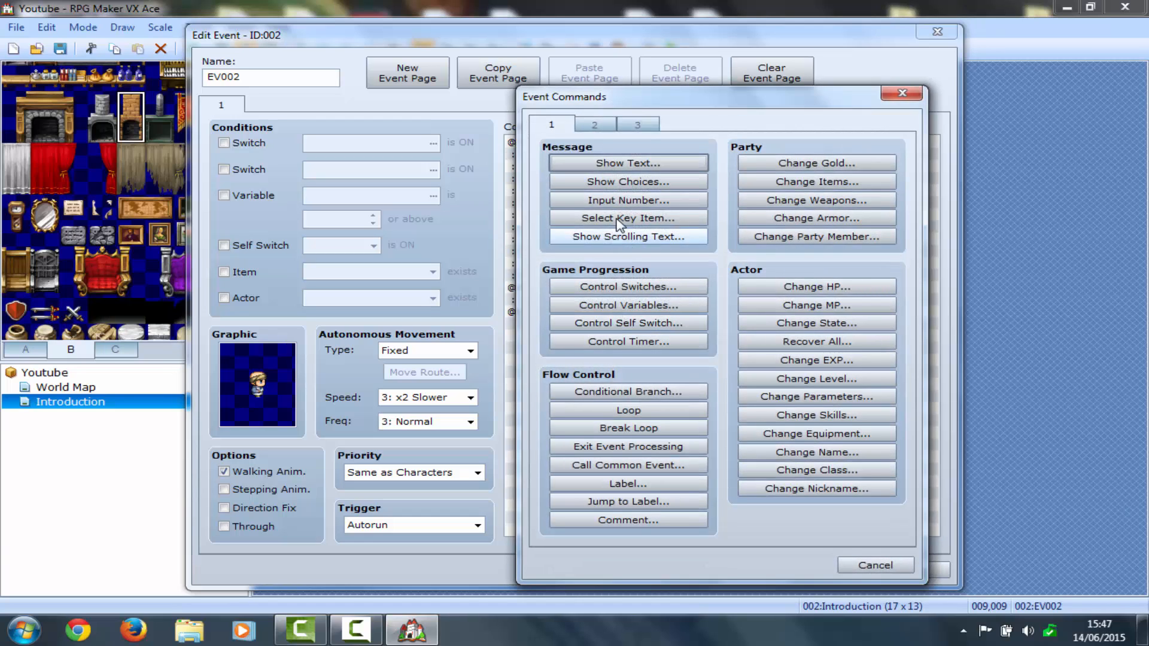
click(621, 164)
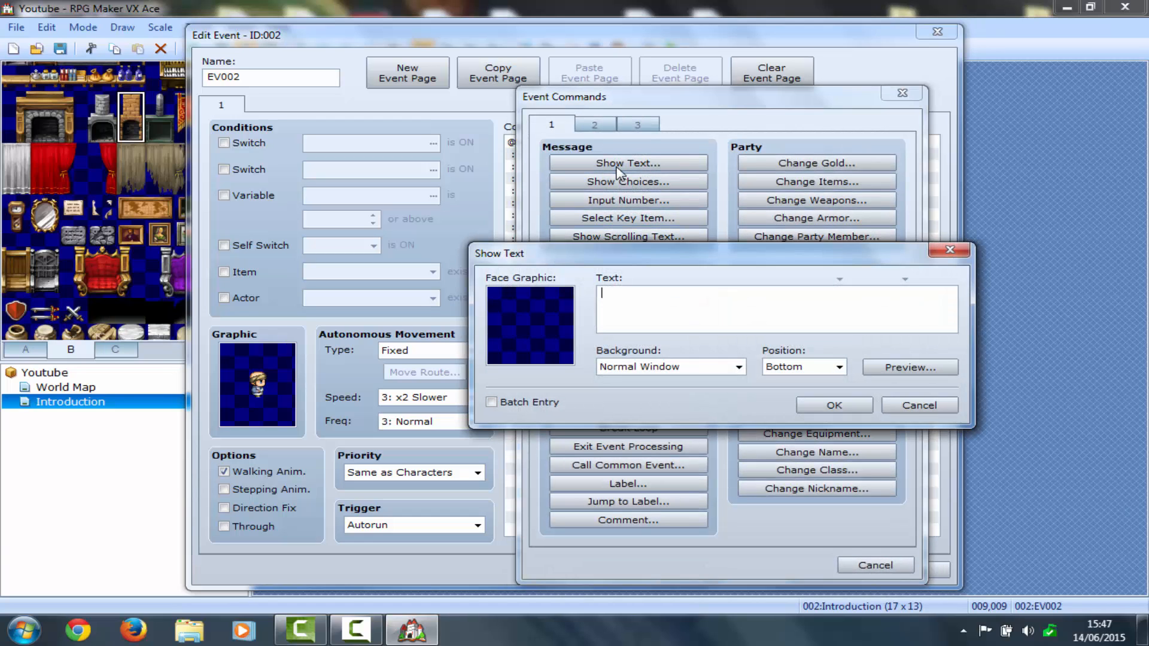
double_click(565, 325)
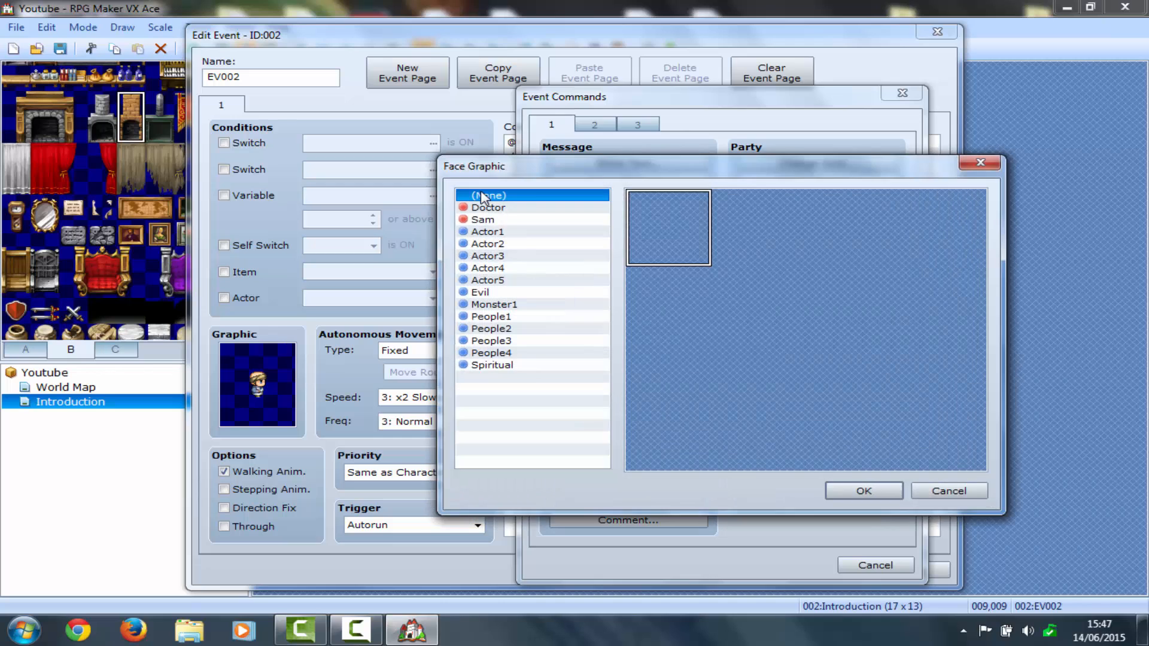
double_click(482, 220)
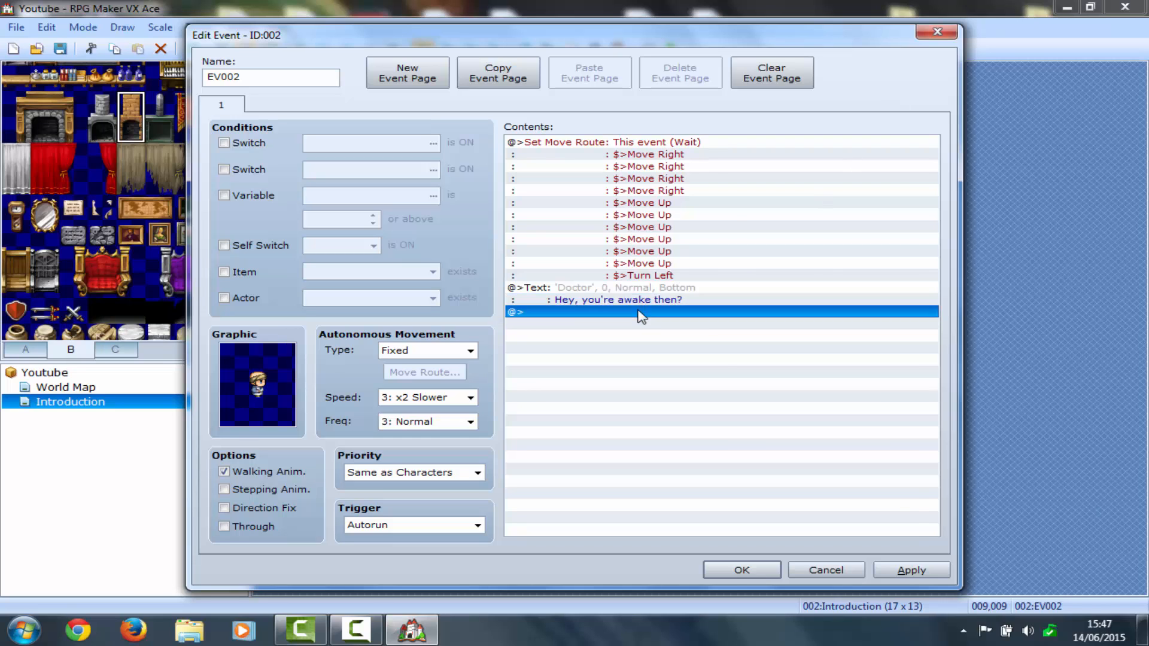
Add a Show Choices command after the Doctor's line with the choices "Yes, i'm awake" and "Well obviously", and set When Cancel to Disallow
double_click(641, 313)
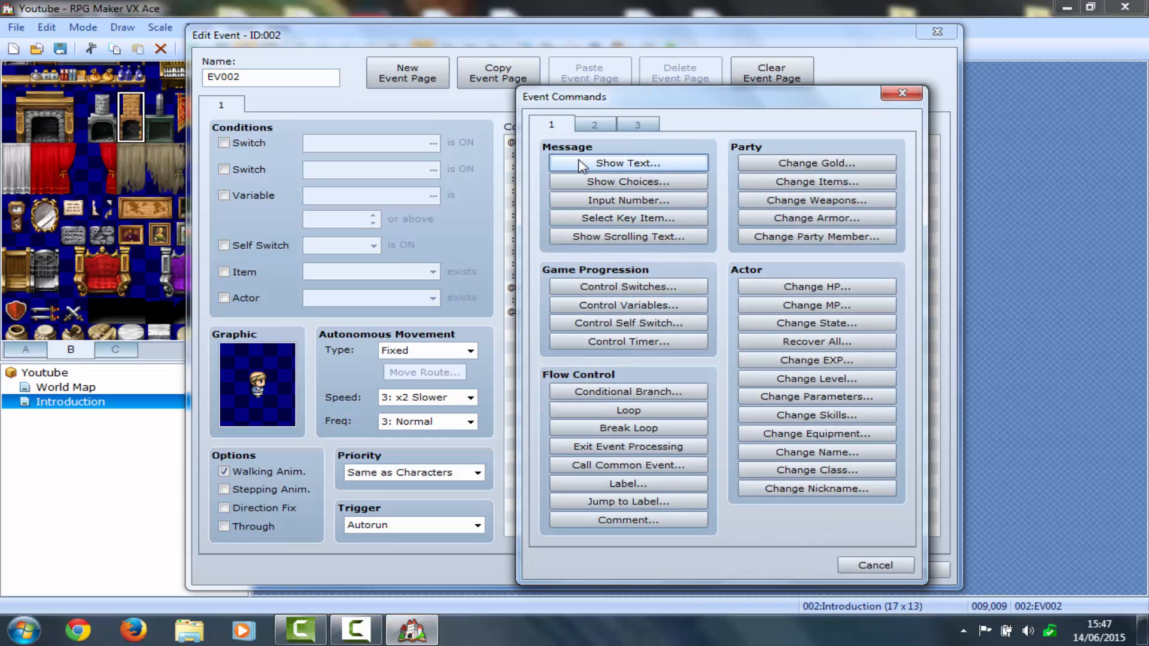
click(589, 182)
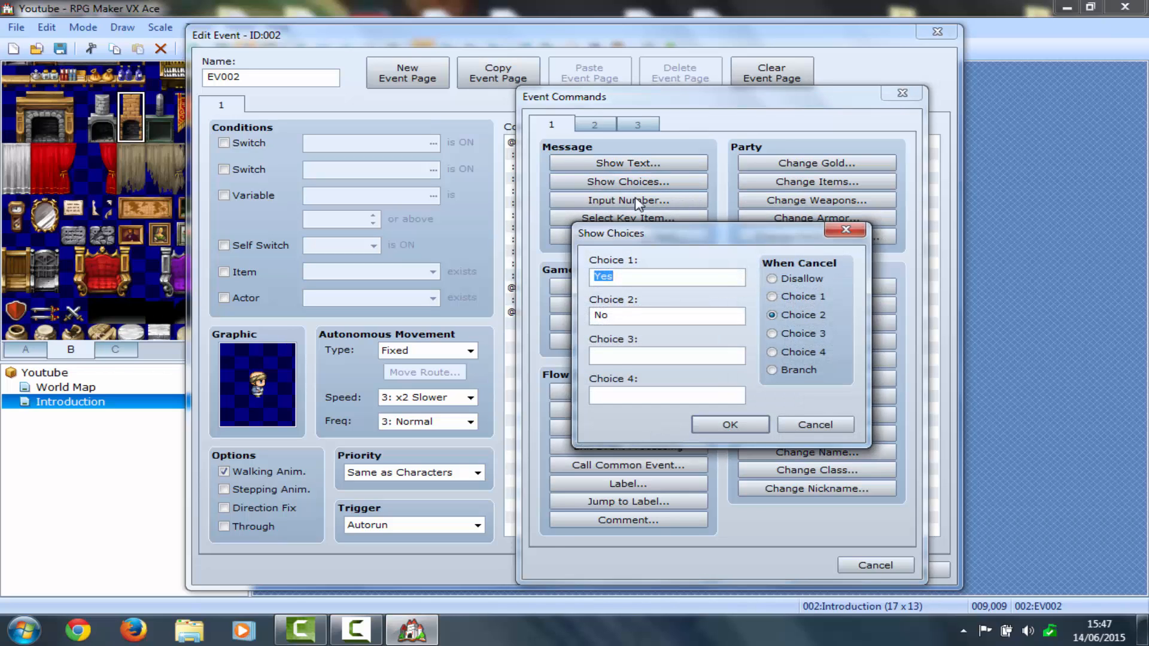
click(789, 278)
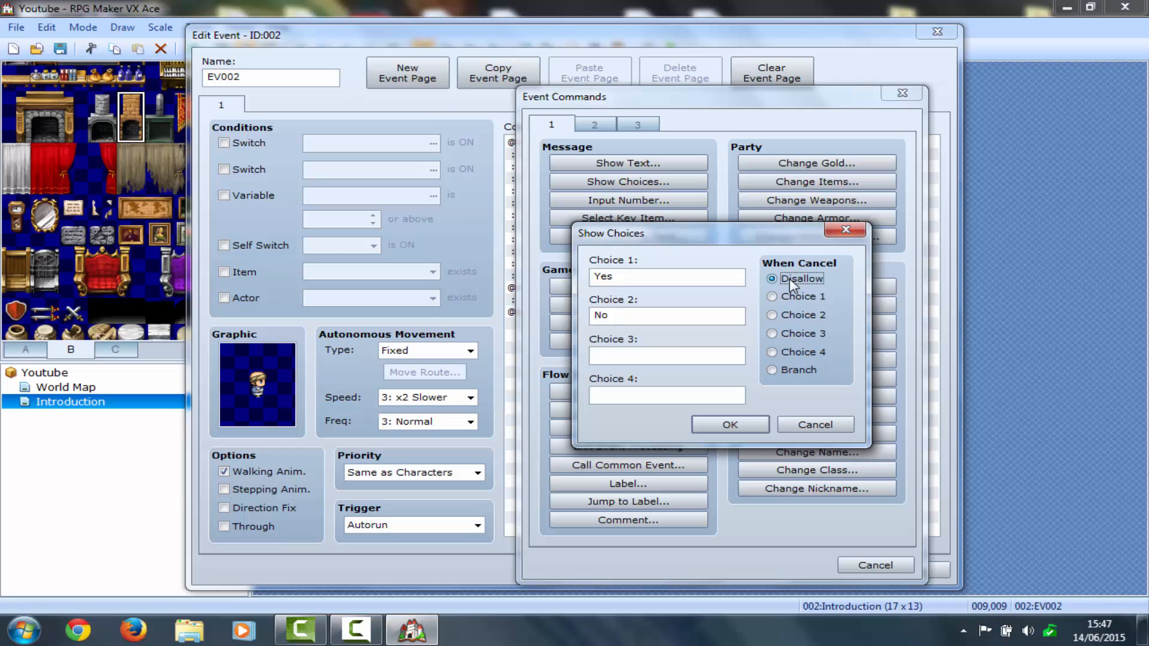
double_click(632, 321)
double_click(622, 277)
text(Yes, i'm awake)
double_click(613, 319)
click(725, 419)
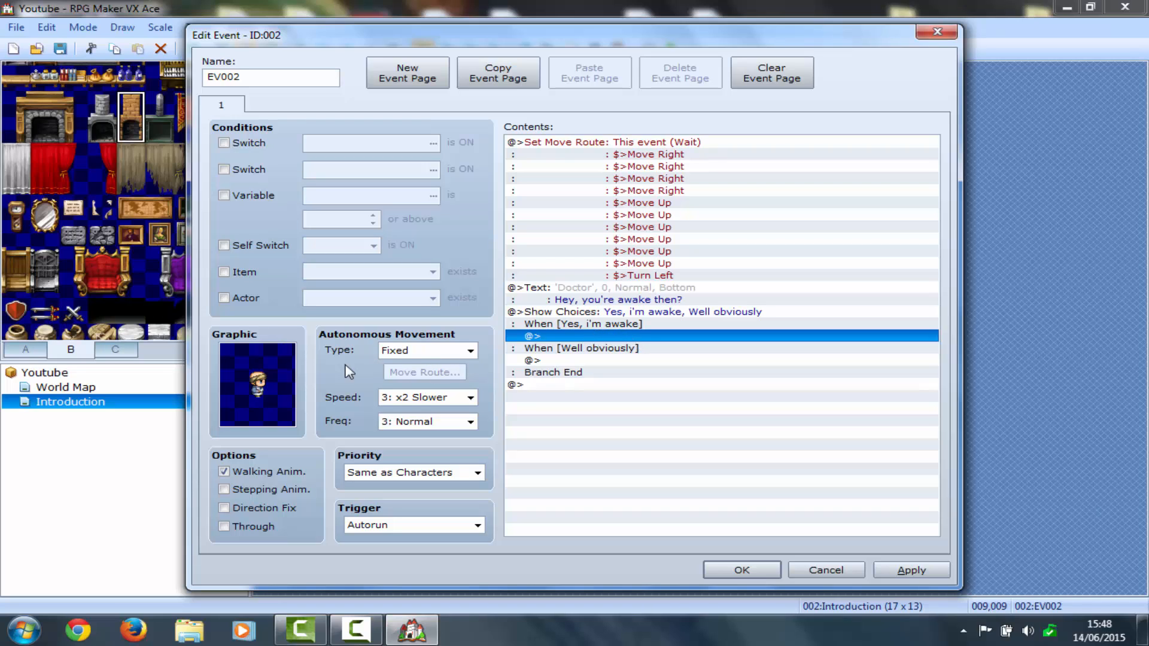
Add a Show Text command with the Doctor face and "Ah that's good then." in the "Yes, i'm awake" branch
double_click(593, 341)
click(555, 164)
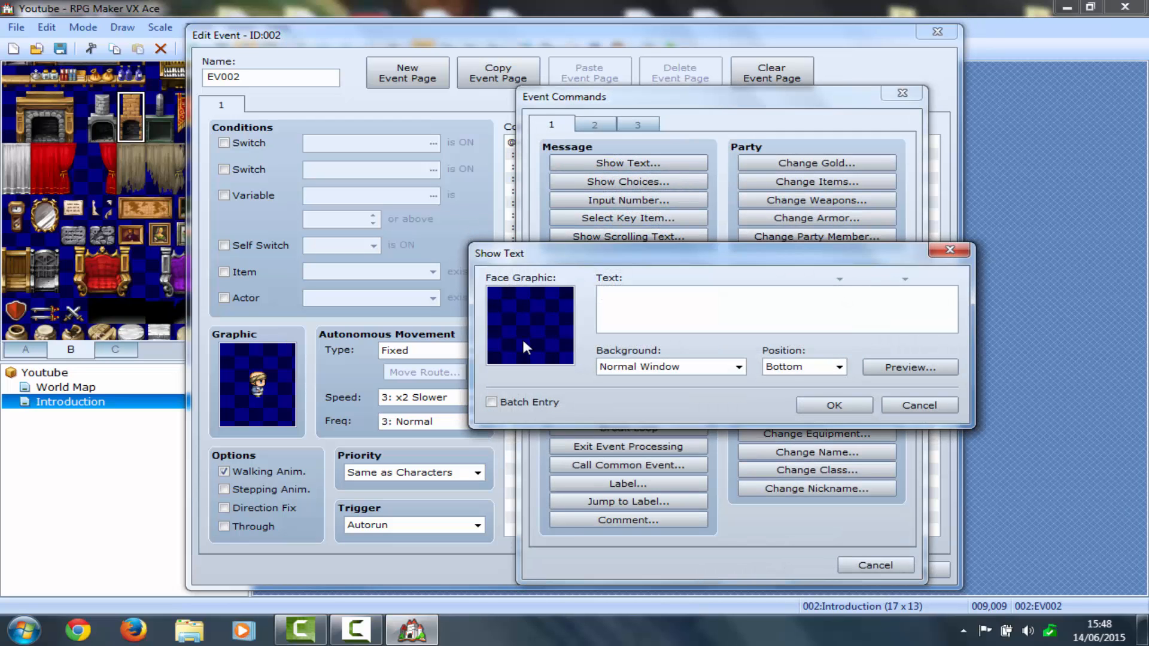
double_click(522, 337)
click(482, 209)
double_click(696, 365)
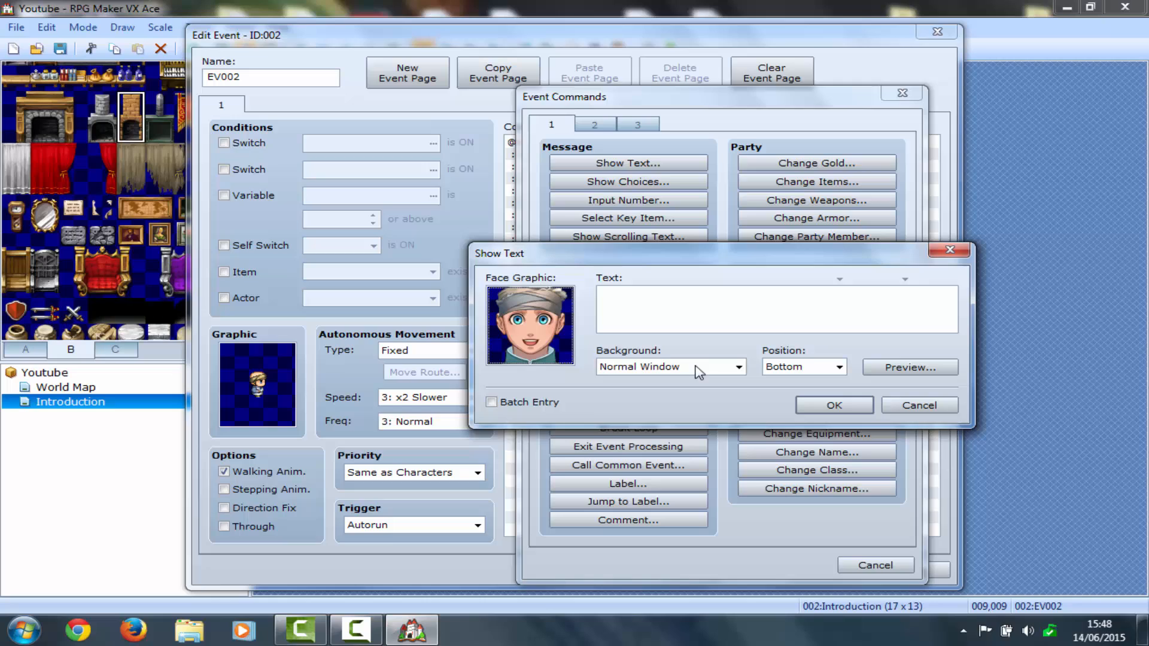
click(694, 303)
text(Ah that's good then.)
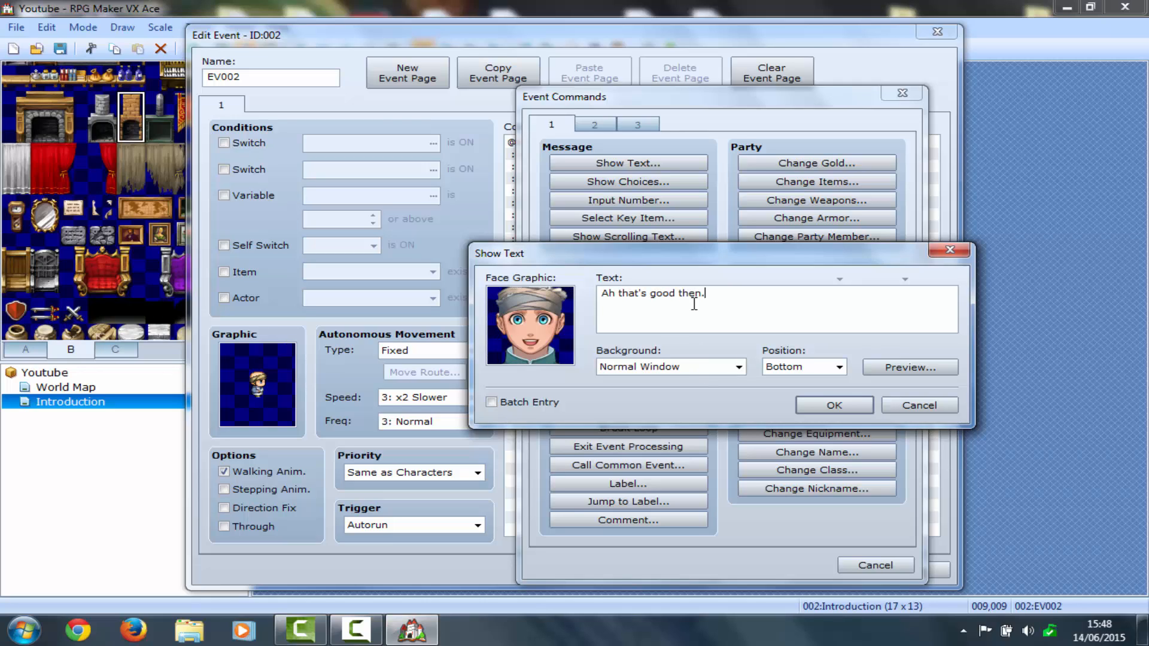
click(860, 404)
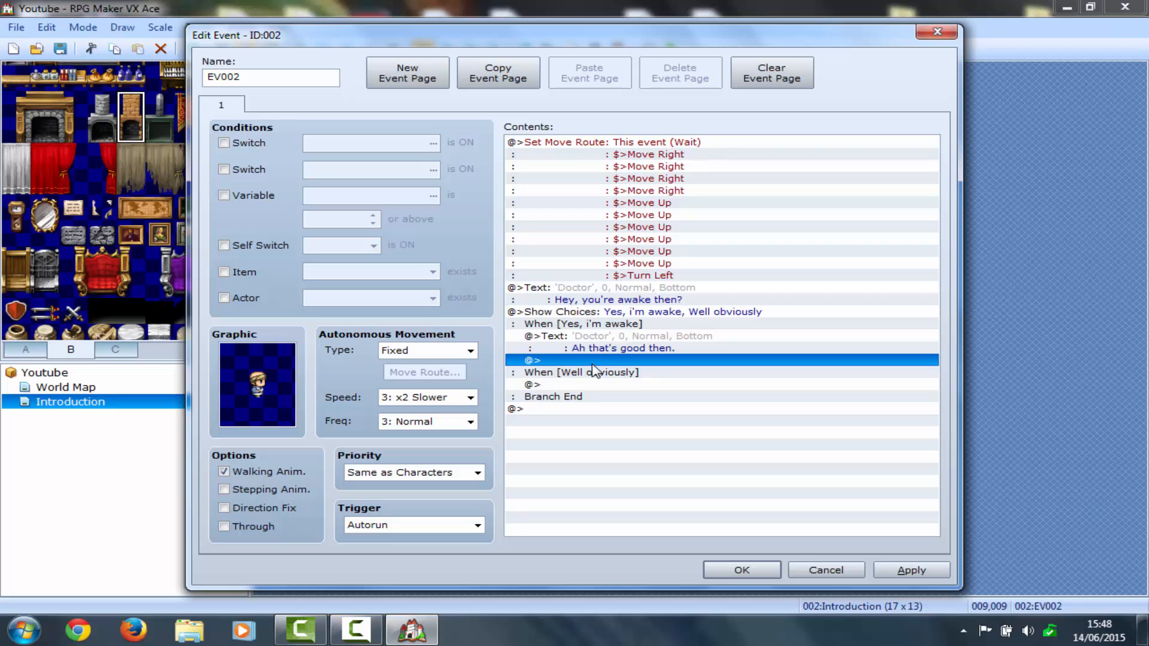
Add a Doctor-face Show Text command reading "You're a cheeky one aren't you?" in the "Well obviously" branch, and save the event
double_click(578, 385)
click(628, 163)
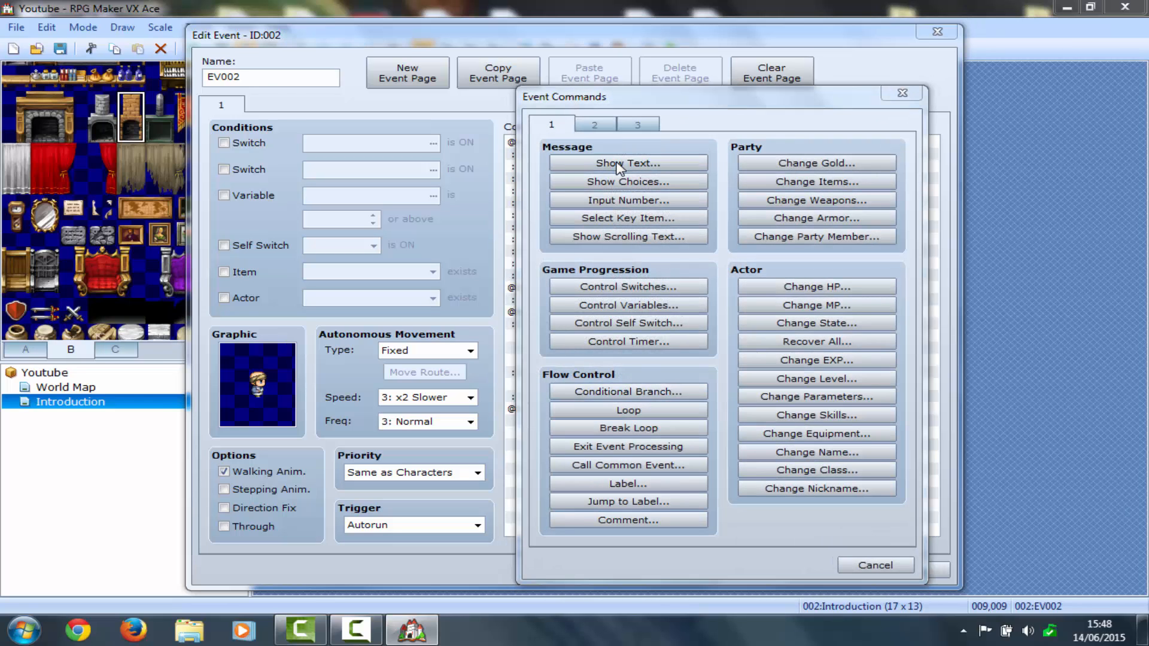
double_click(540, 311)
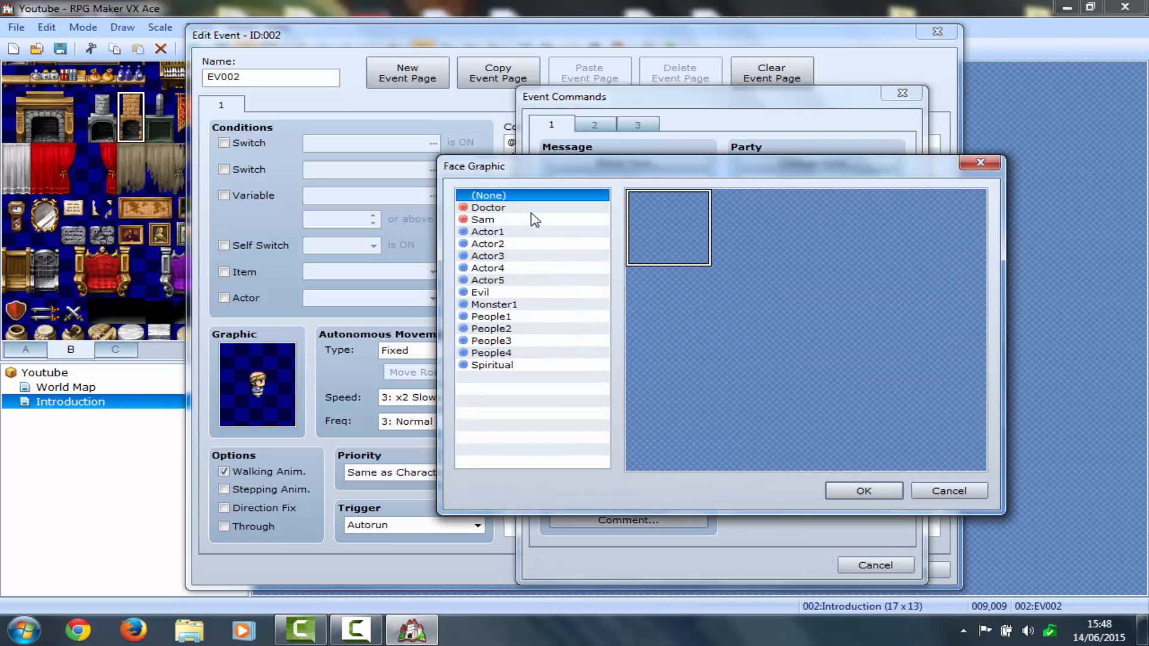
click(533, 211)
key(Return)
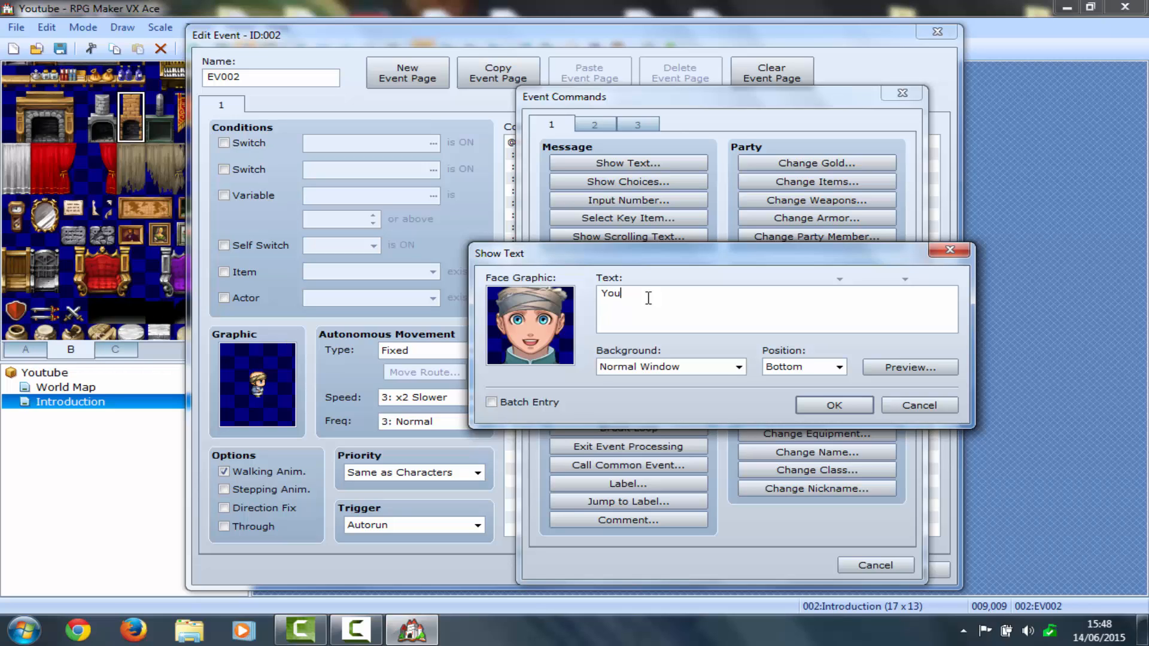
text(ohe)
key(Left)
text(e)
click(828, 407)
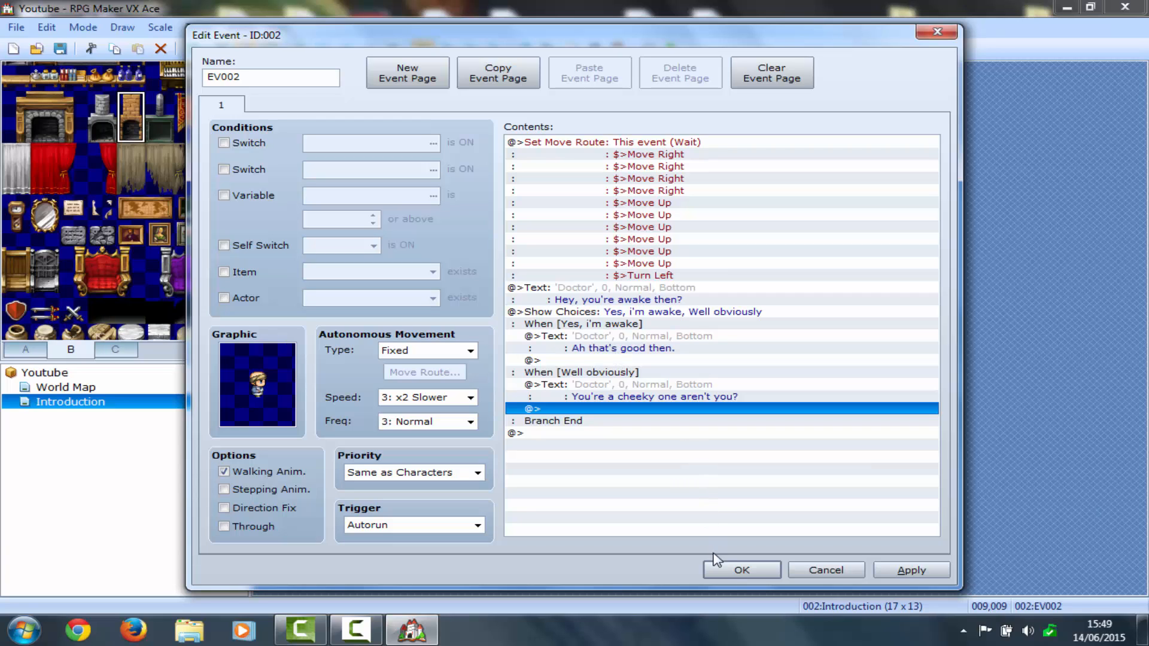
click(727, 571)
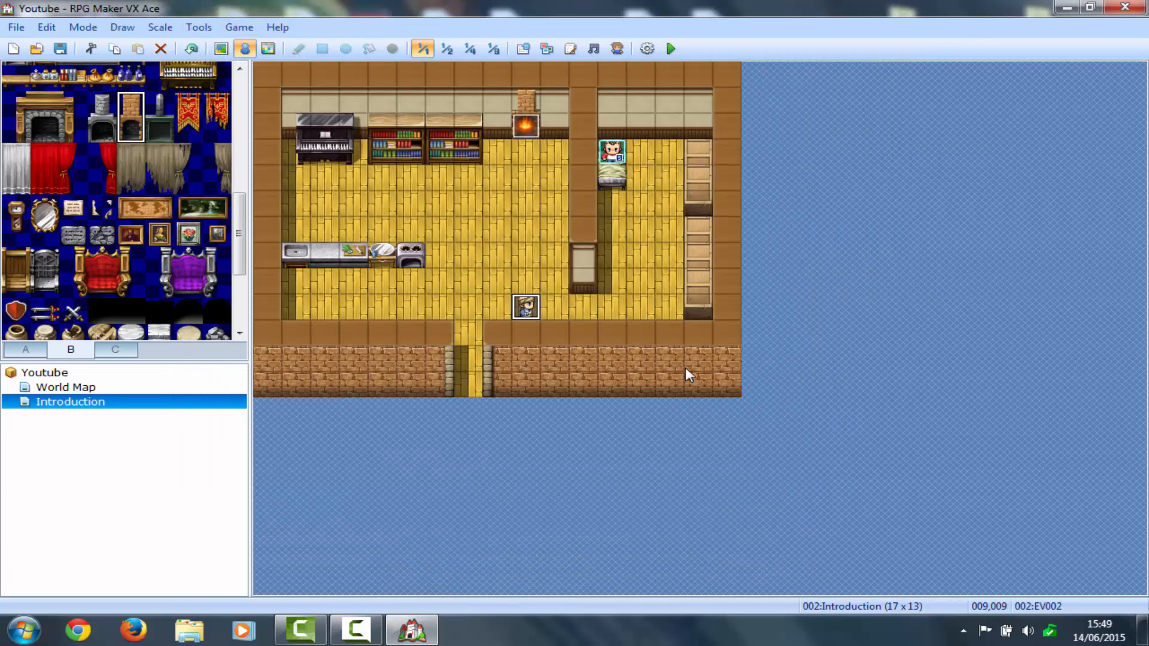
Playtest a new game with the changes saved, answer the Doctor with "Yes, i'm awake", and close the game
click(671, 49)
key(Return)
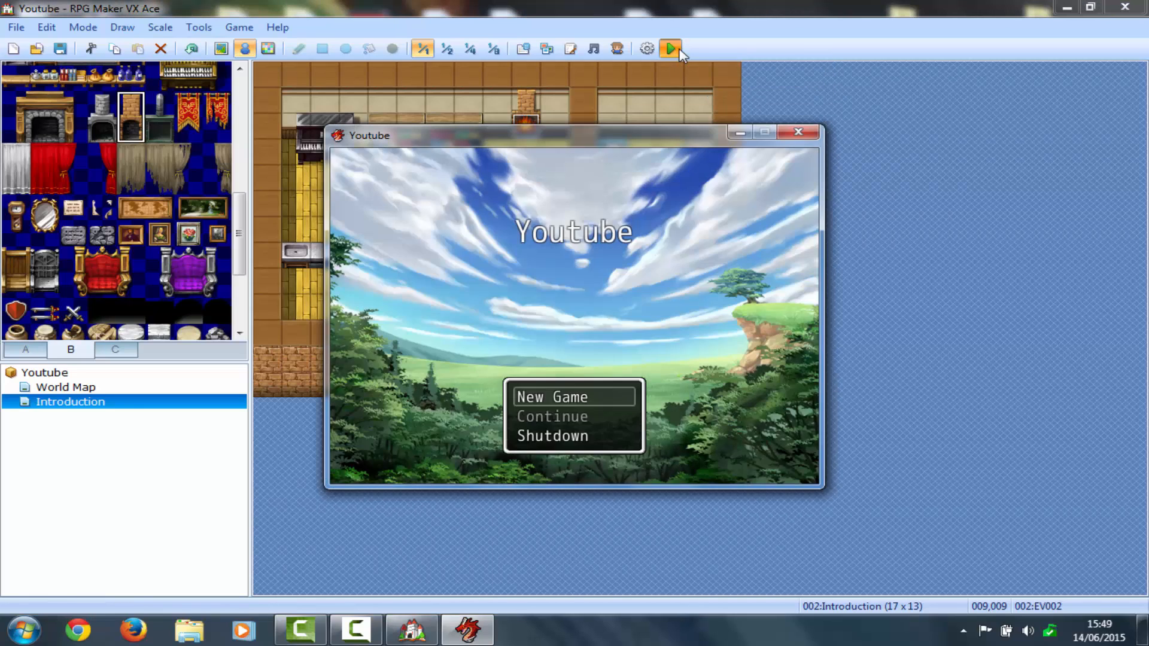
key(Return)
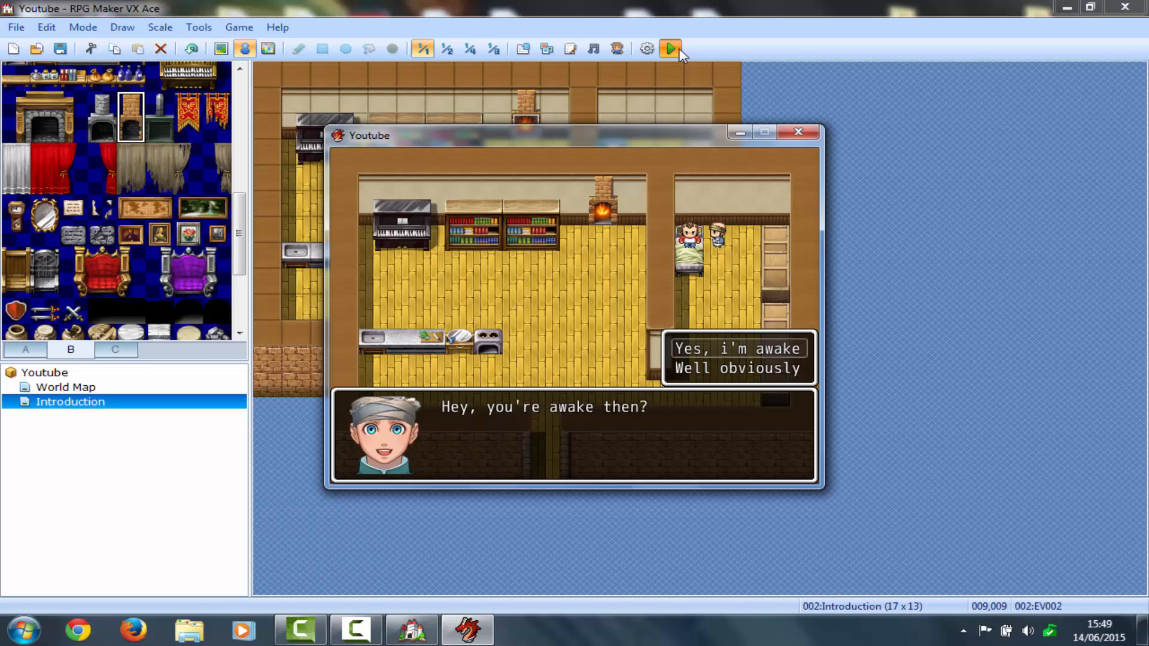
key(Return)
key(Return)
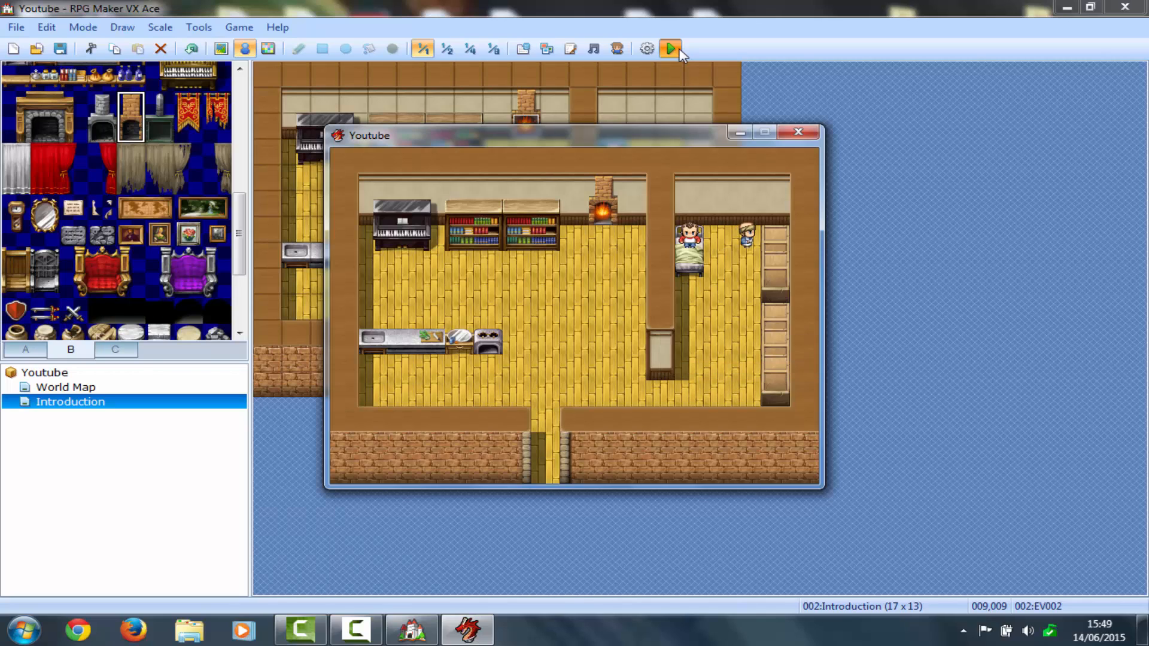
click(797, 133)
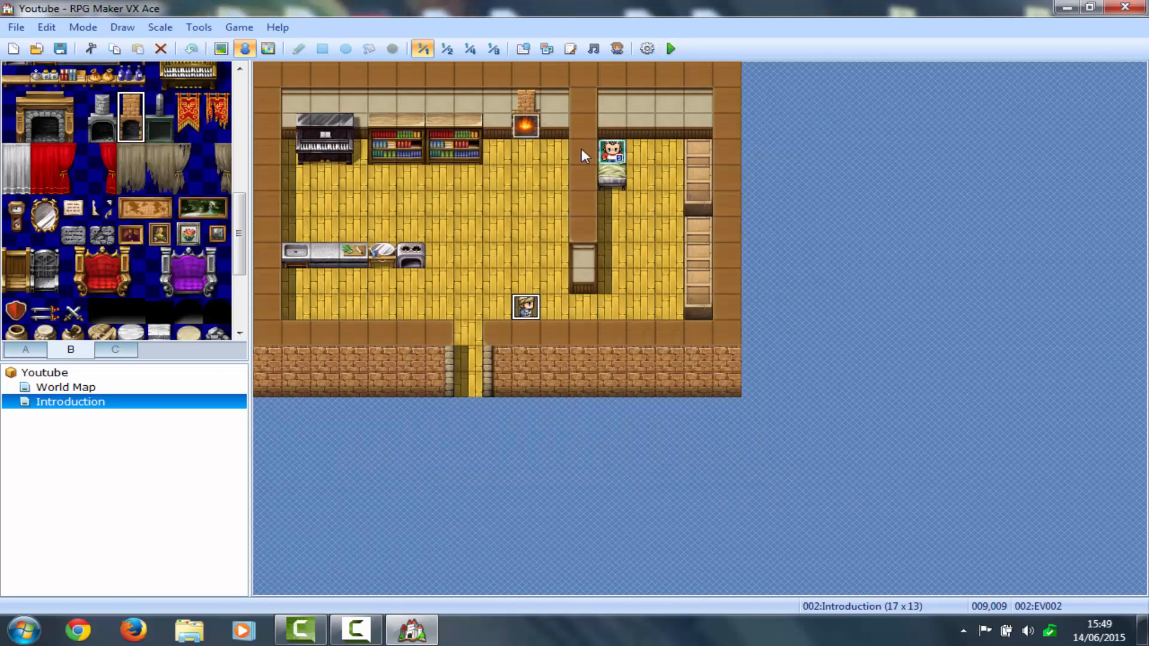
Add a Break Loop command after the end of the choice branches in the Doctor's event, and save the event
double_click(527, 316)
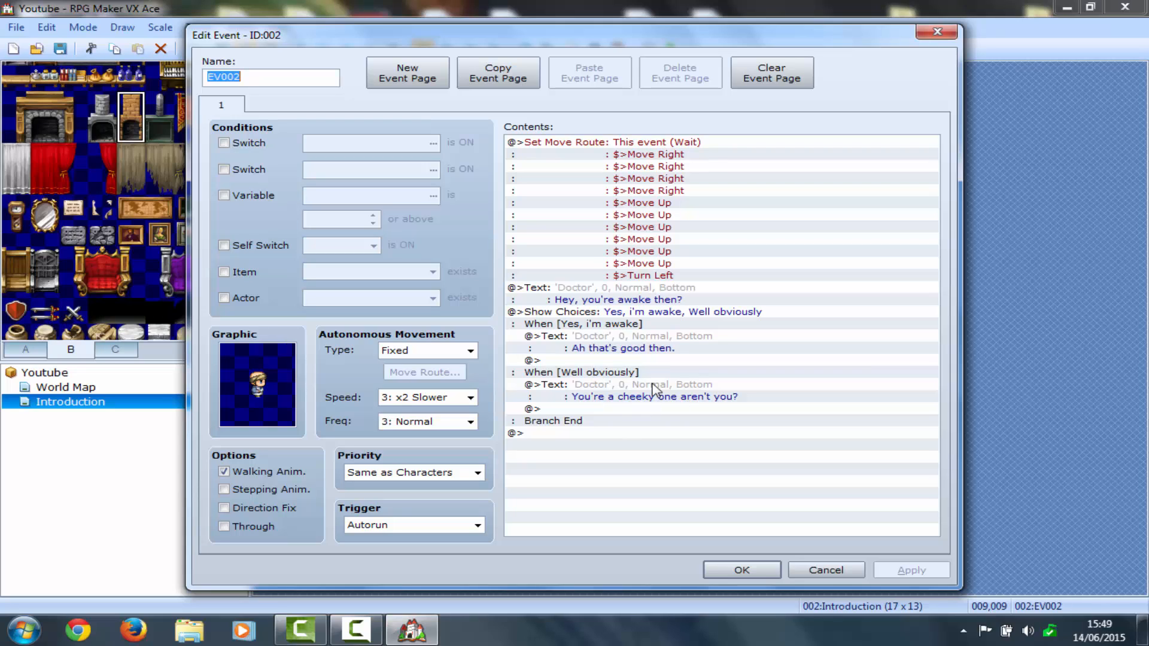
click(641, 411)
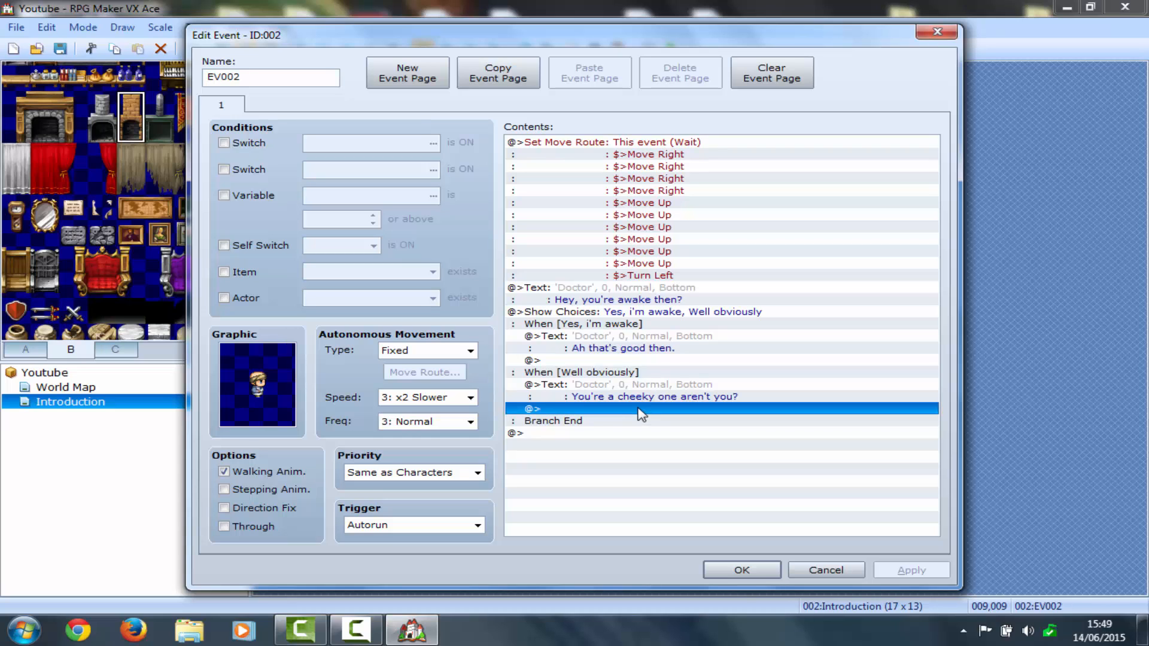
double_click(619, 432)
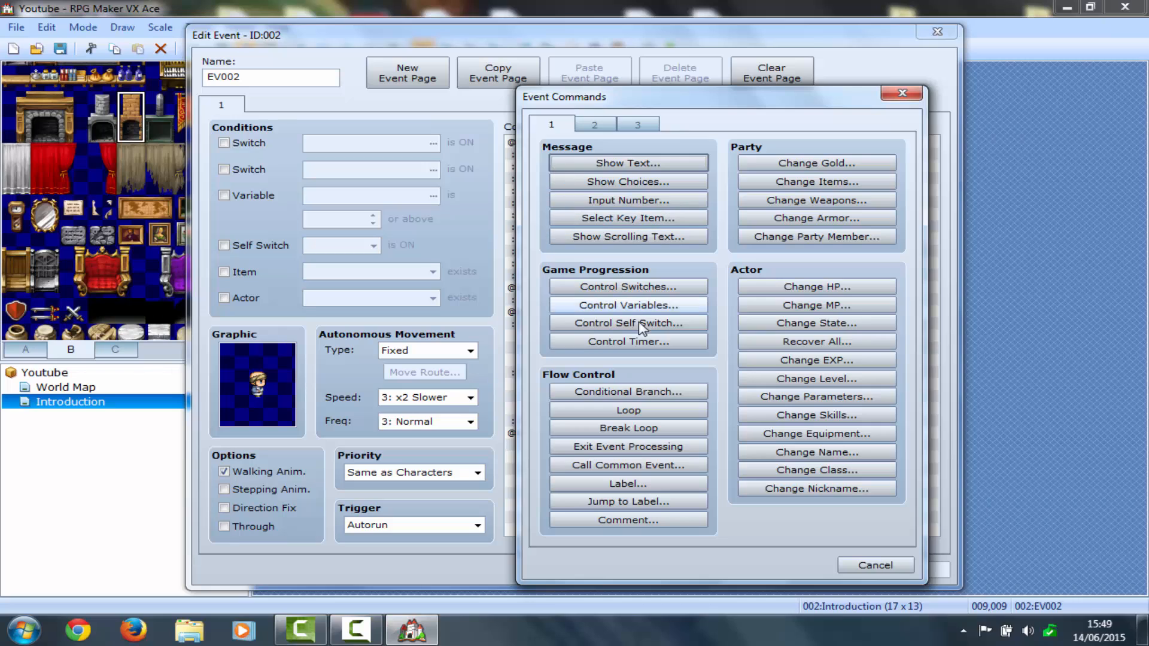
click(595, 125)
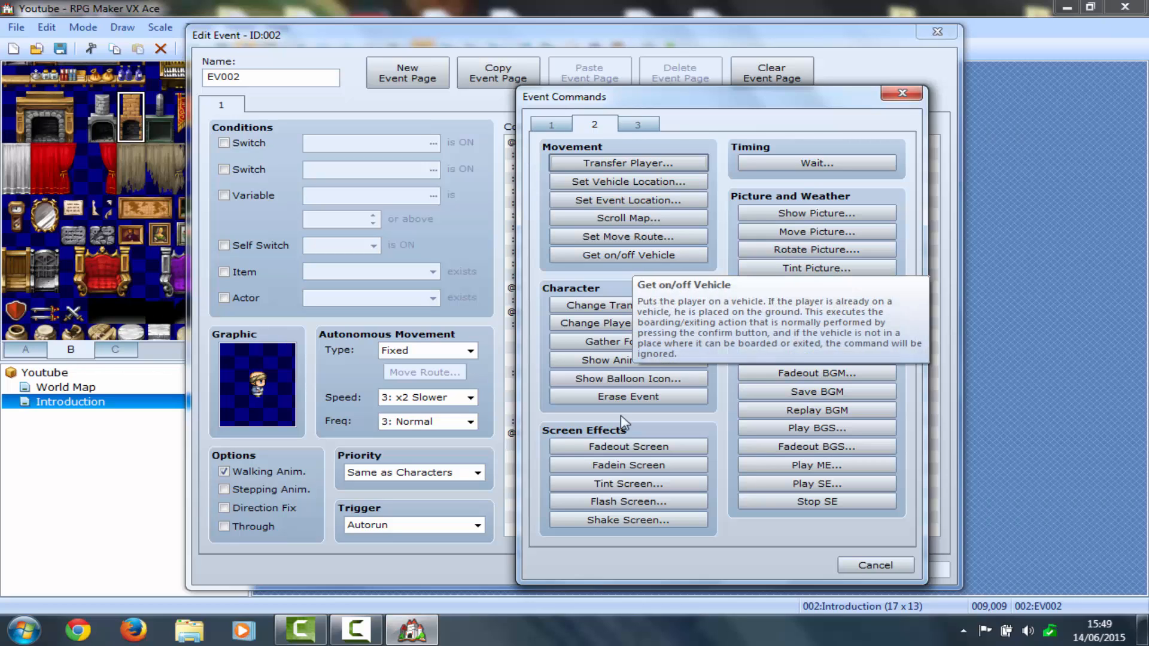
click(636, 125)
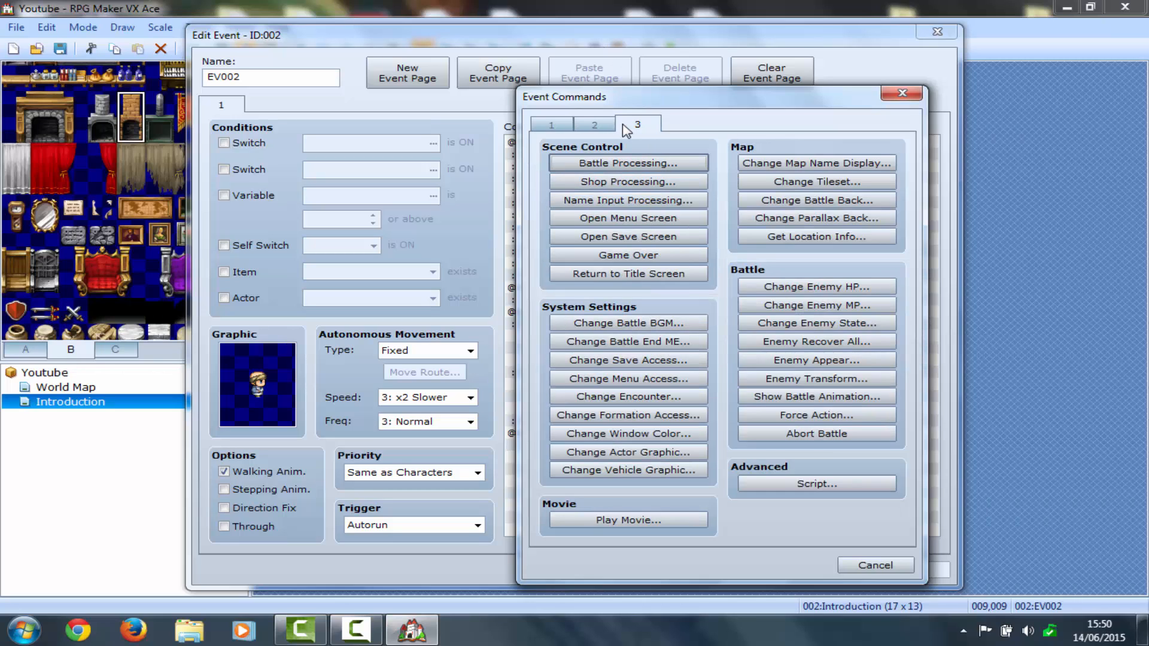
click(541, 127)
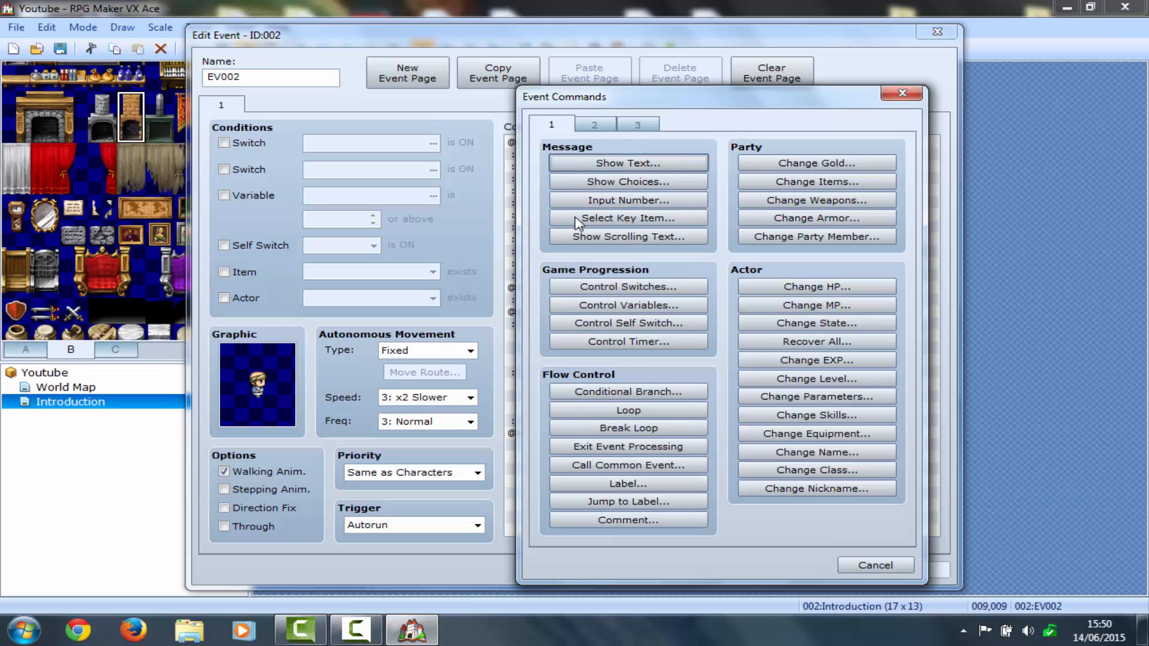
click(652, 427)
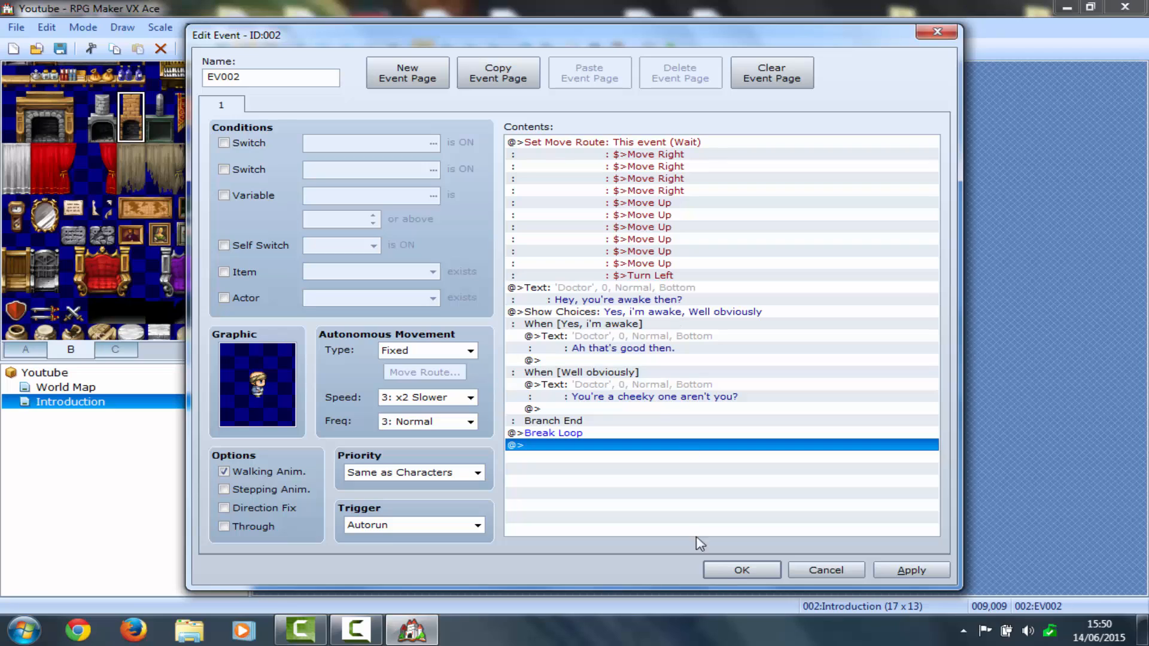
click(742, 570)
Start a playtest with the changes saved, and close the game at the title screen
click(669, 48)
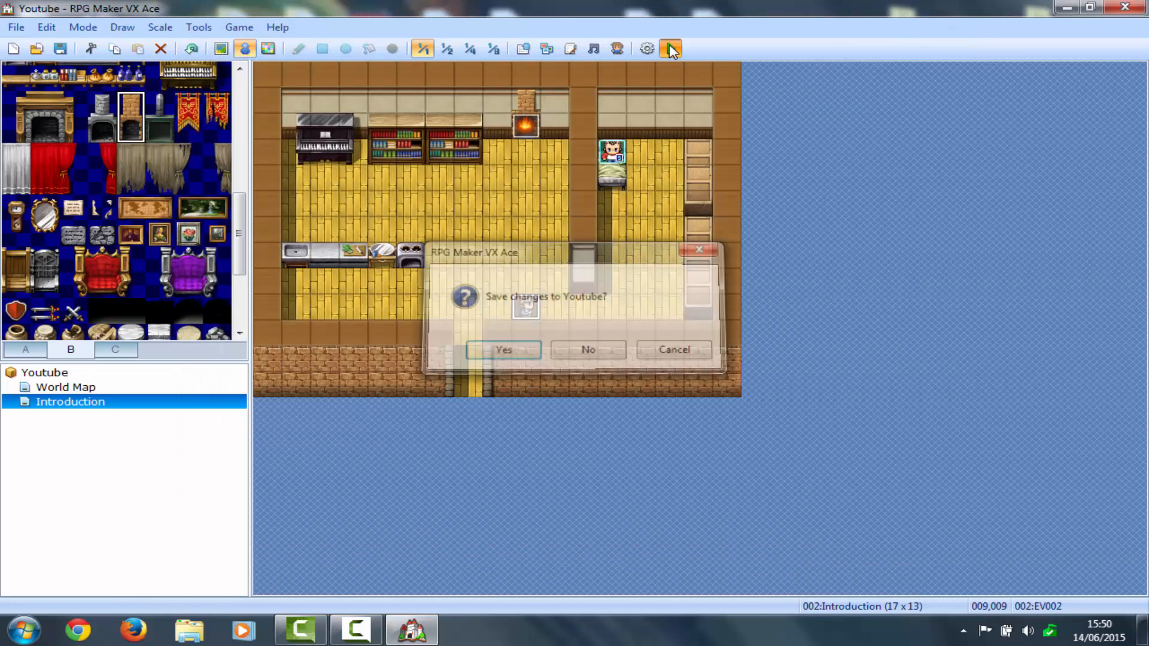
key(Return)
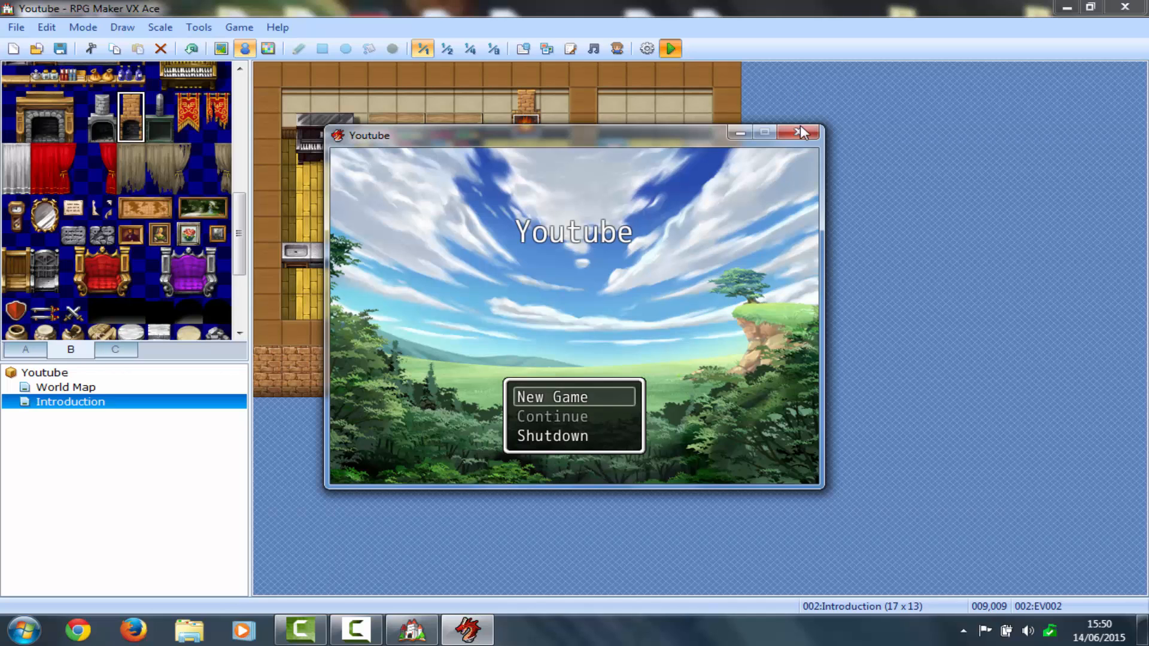
click(800, 131)
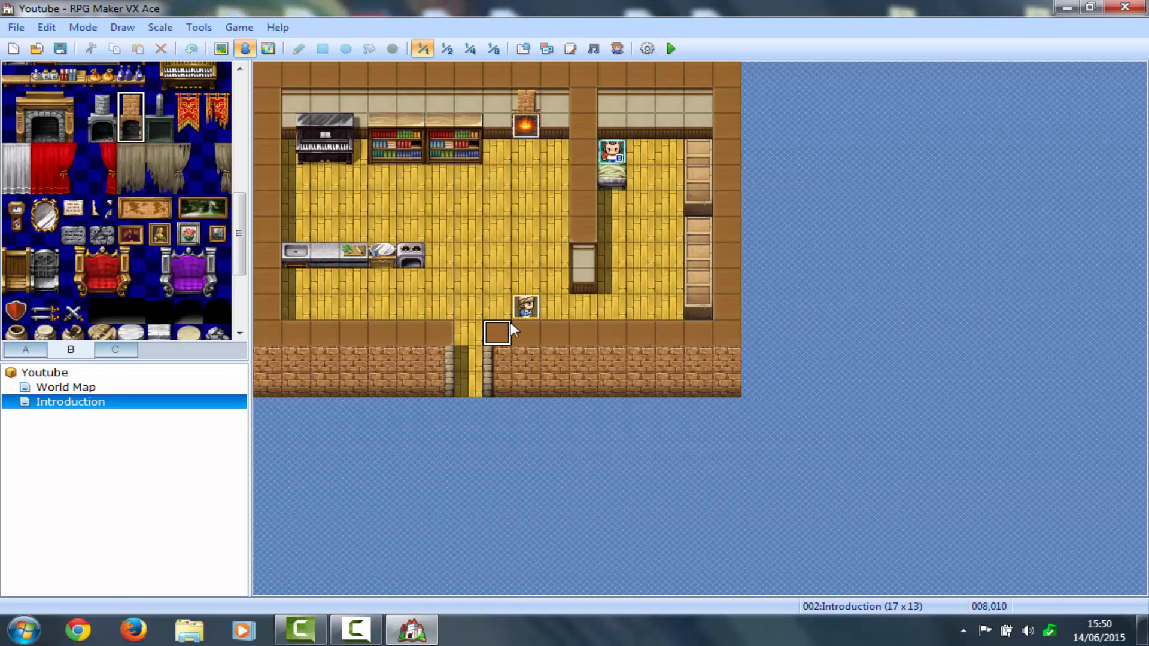
Reopen the Doctor's event and delete the Break Loop command at the end of its contents
double_click(526, 307)
click(567, 434)
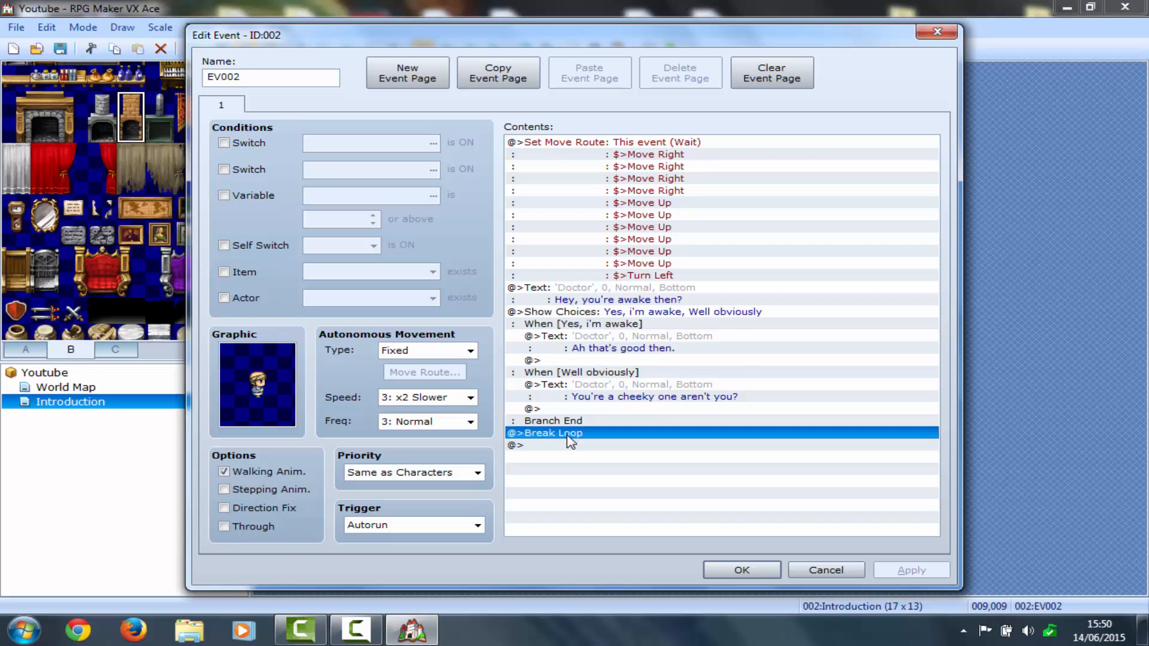
key(Delete)
Add a second page to the Doctor's event and give it the front-facing Doctor graphic
click(395, 72)
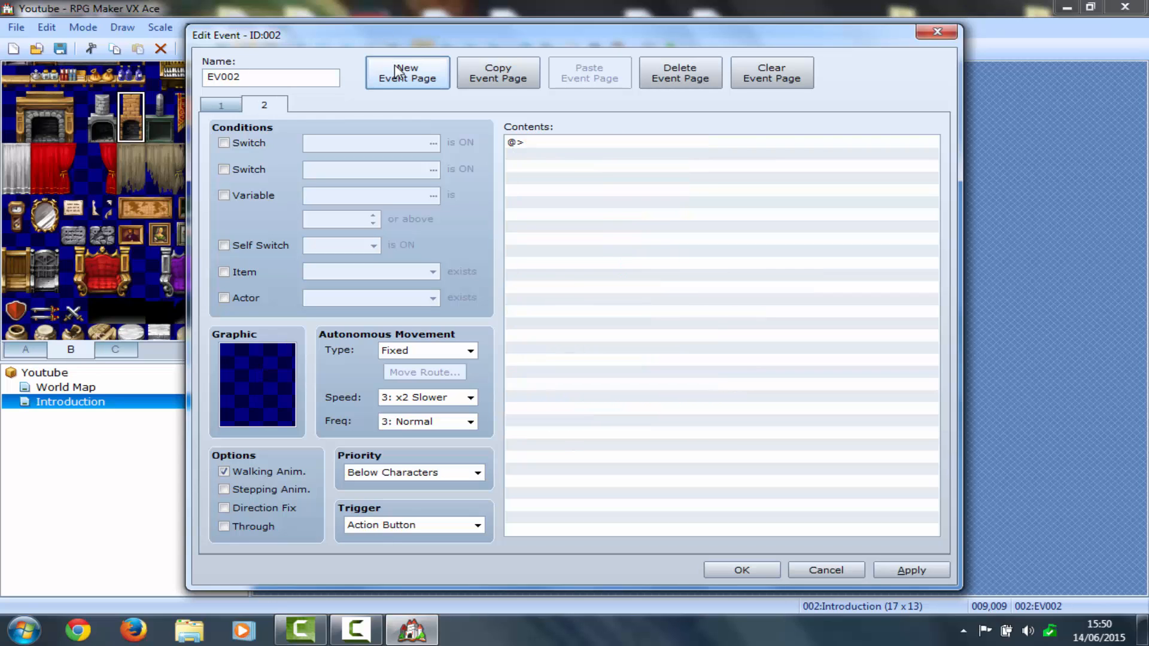
double_click(235, 369)
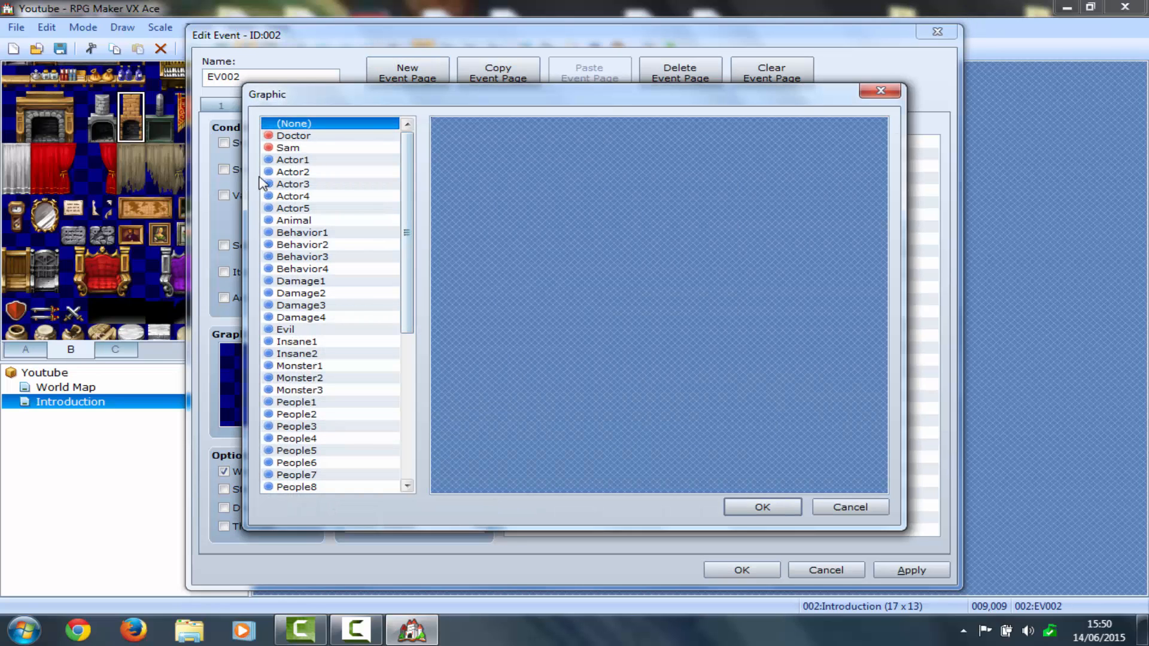
click(297, 138)
double_click(474, 129)
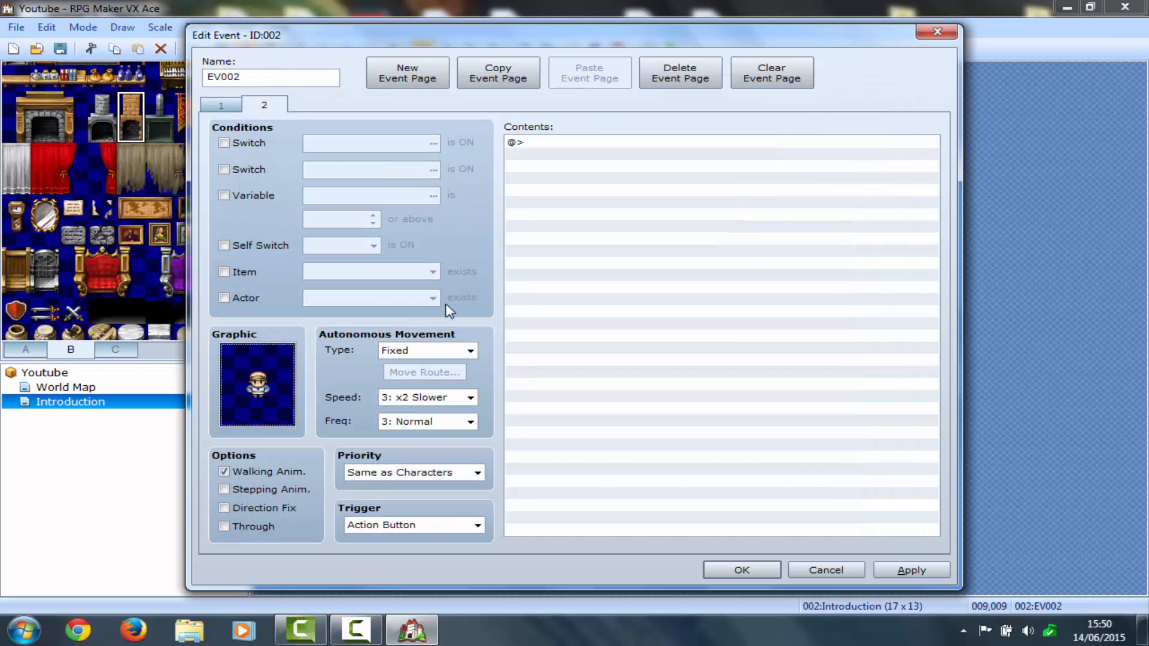
Keep page 2's trigger on Action Button and its movement on Fixed, and change its graphic to the Doctor facing left
click(436, 525)
click(436, 537)
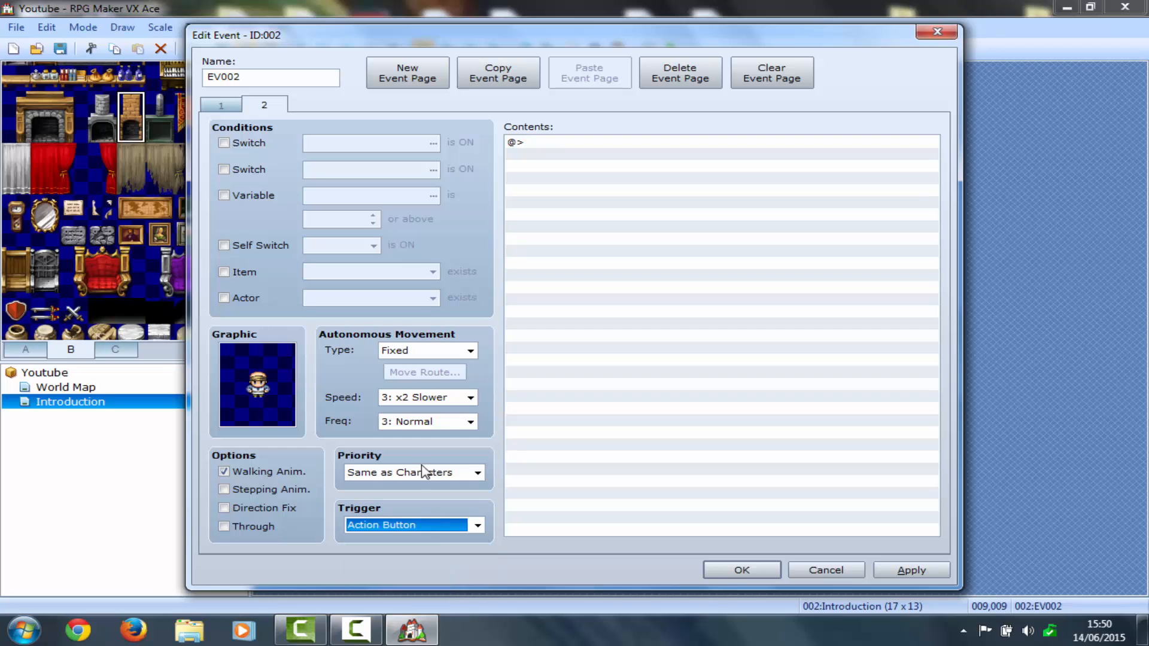
click(465, 350)
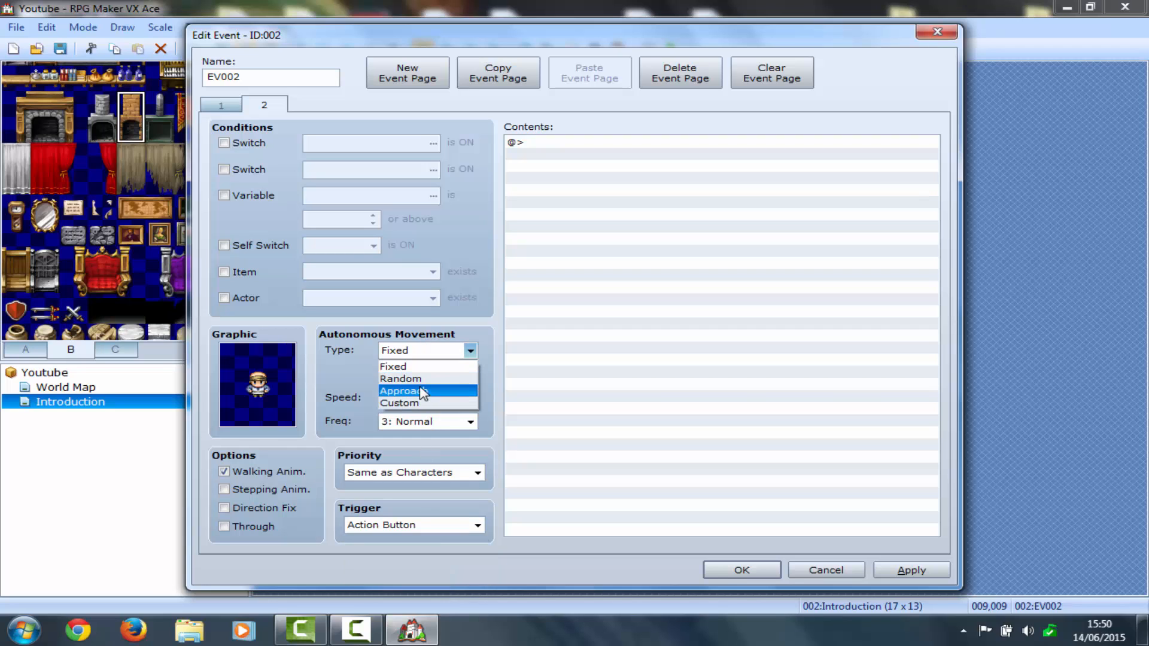
click(417, 365)
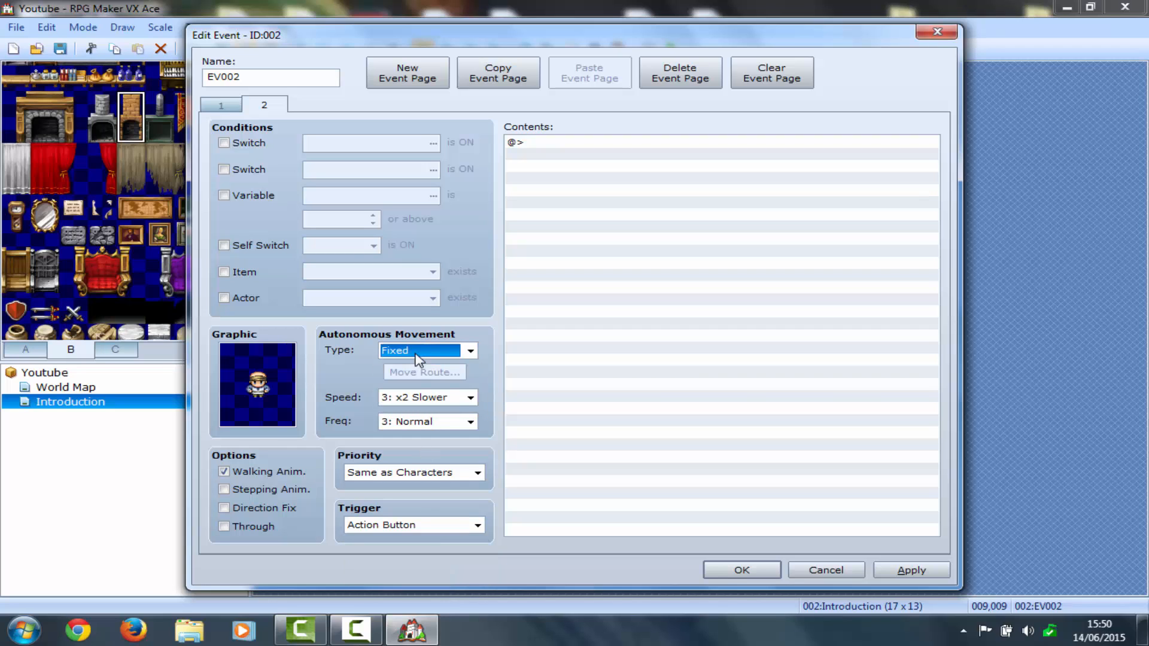
double_click(299, 394)
double_click(474, 158)
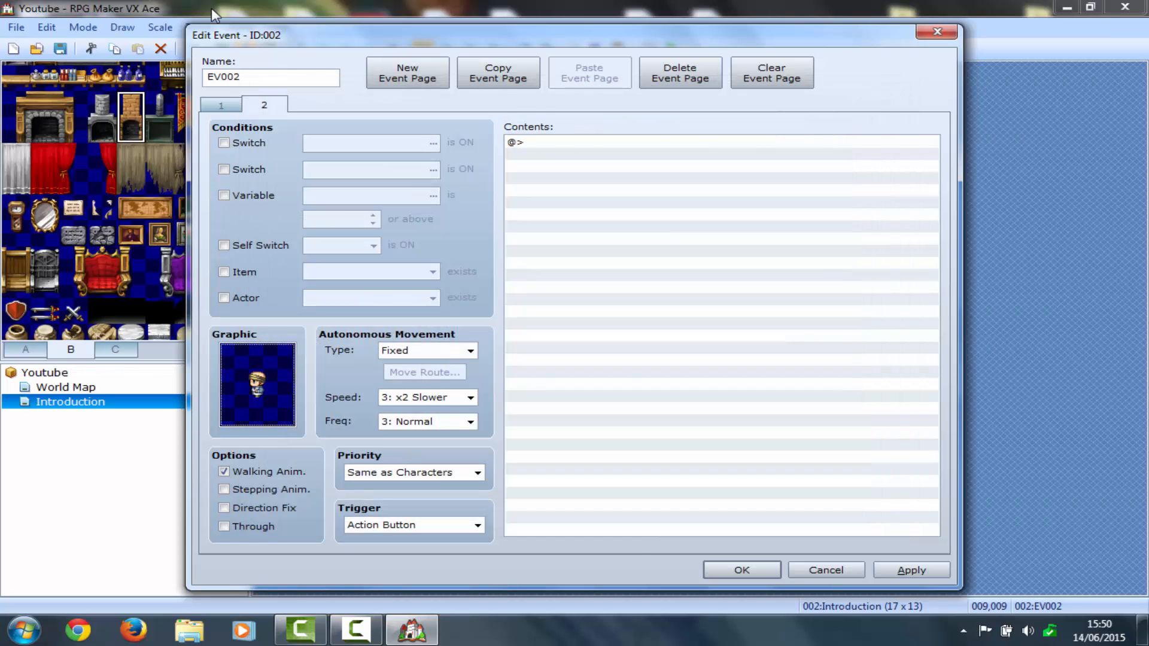
click(216, 101)
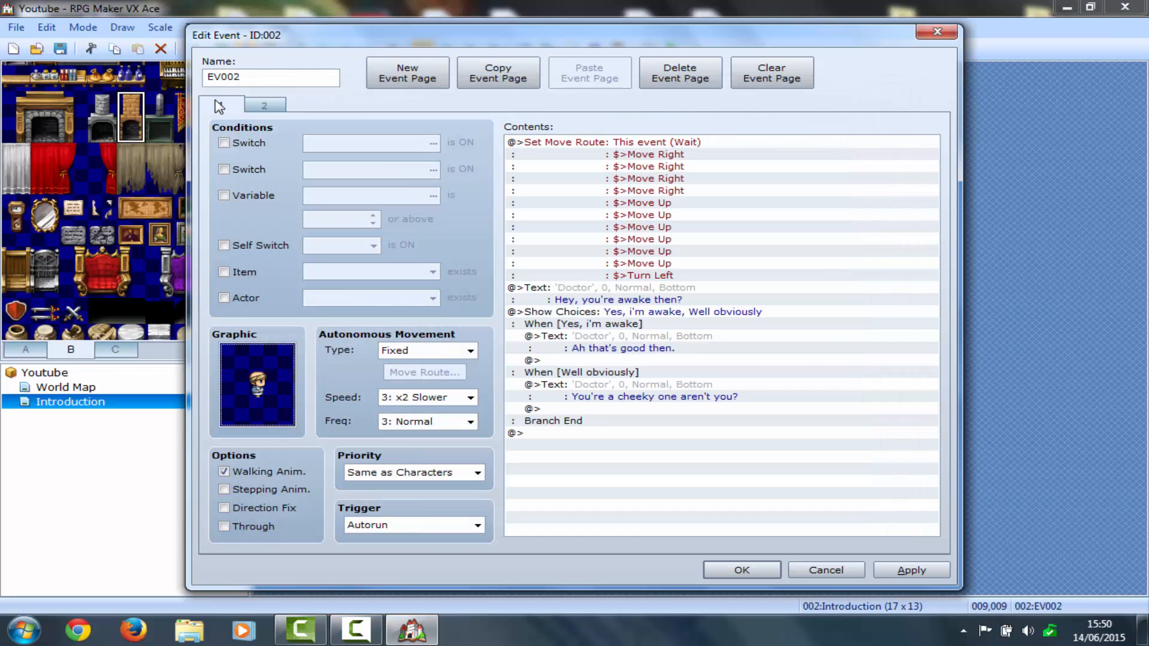
double_click(554, 432)
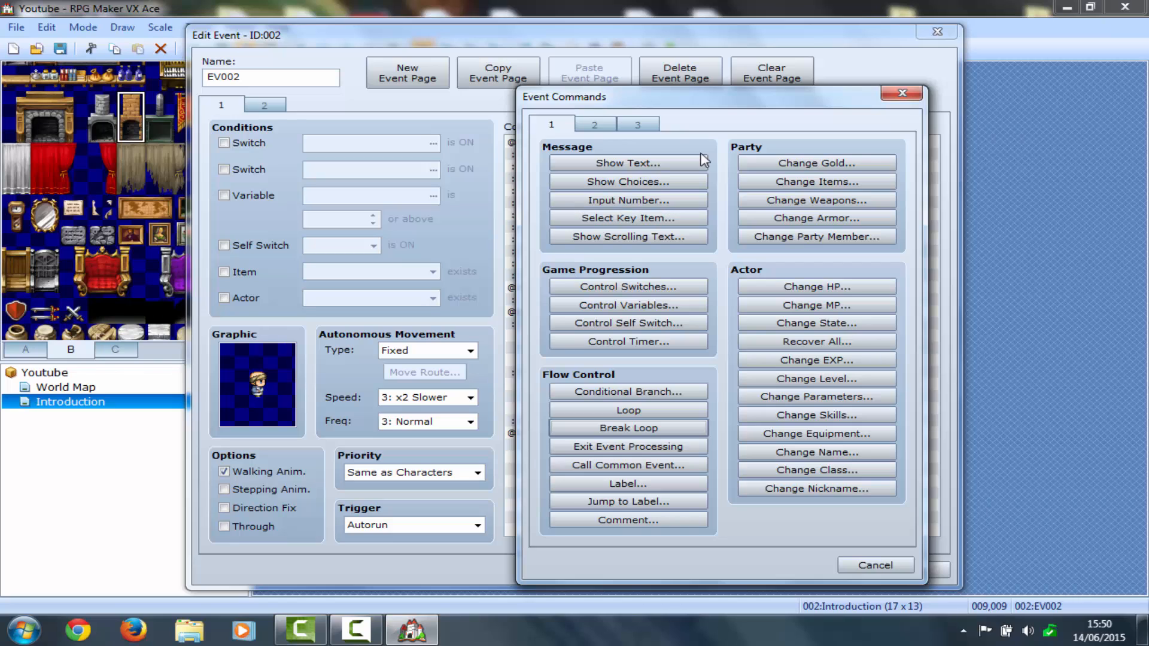
click(903, 93)
Make the event's second page conditional on Self Switch A being ON
click(254, 106)
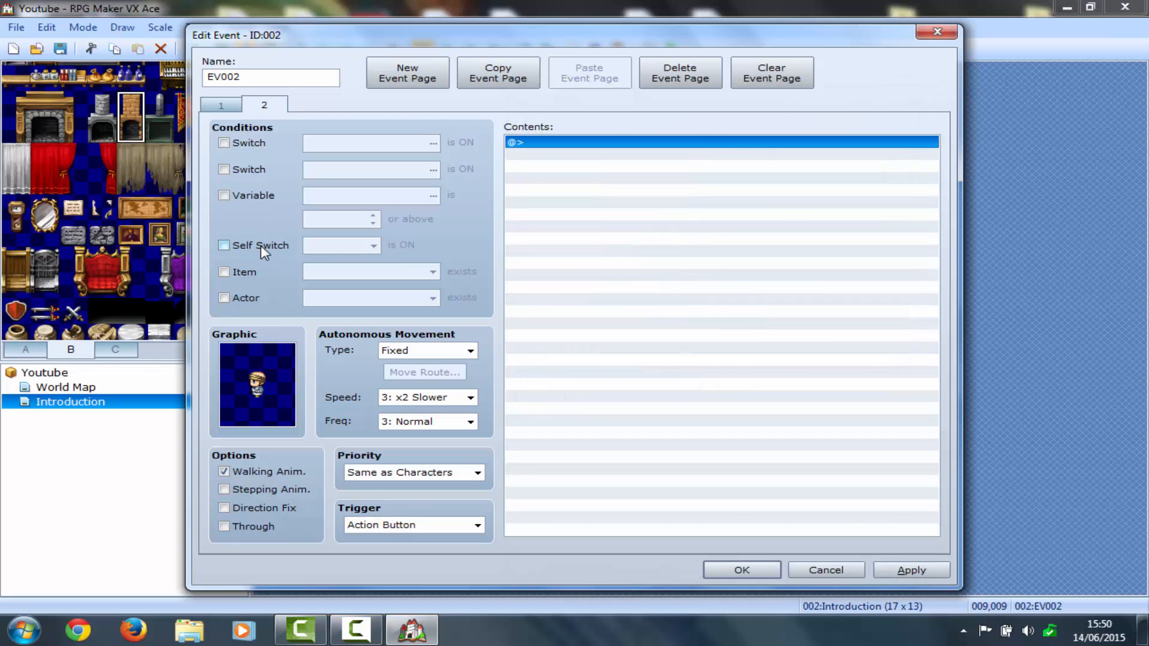
click(262, 246)
click(321, 252)
click(325, 251)
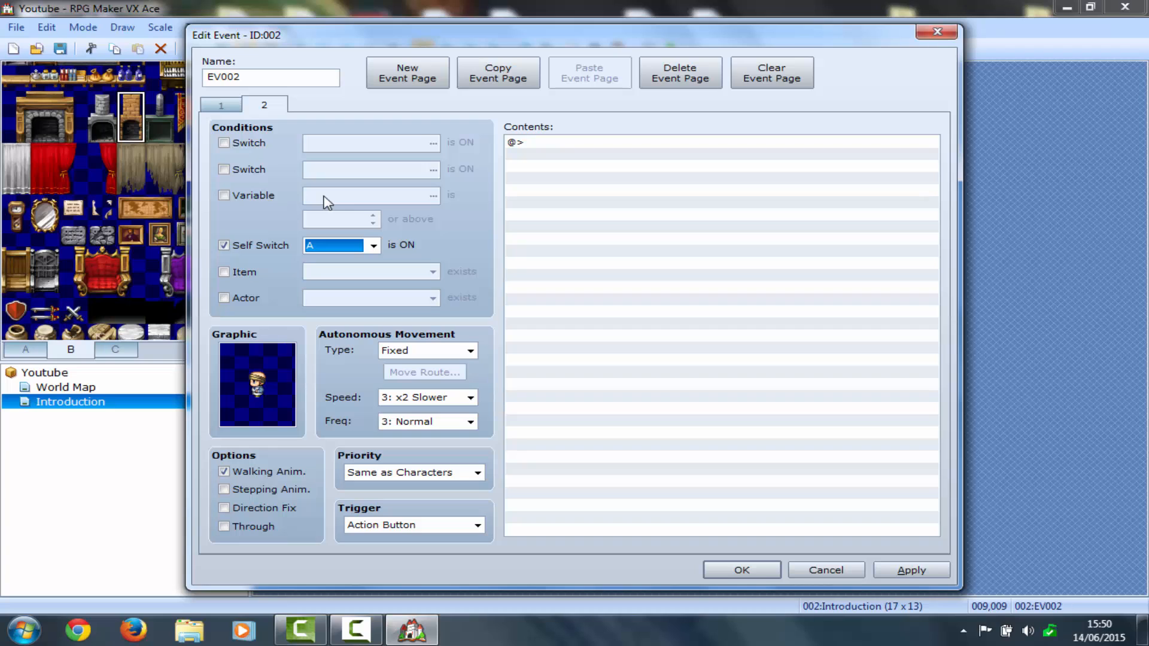
Add a Control Self Switch command setting A to ON at the end of page 1, and save the event
click(222, 107)
double_click(562, 432)
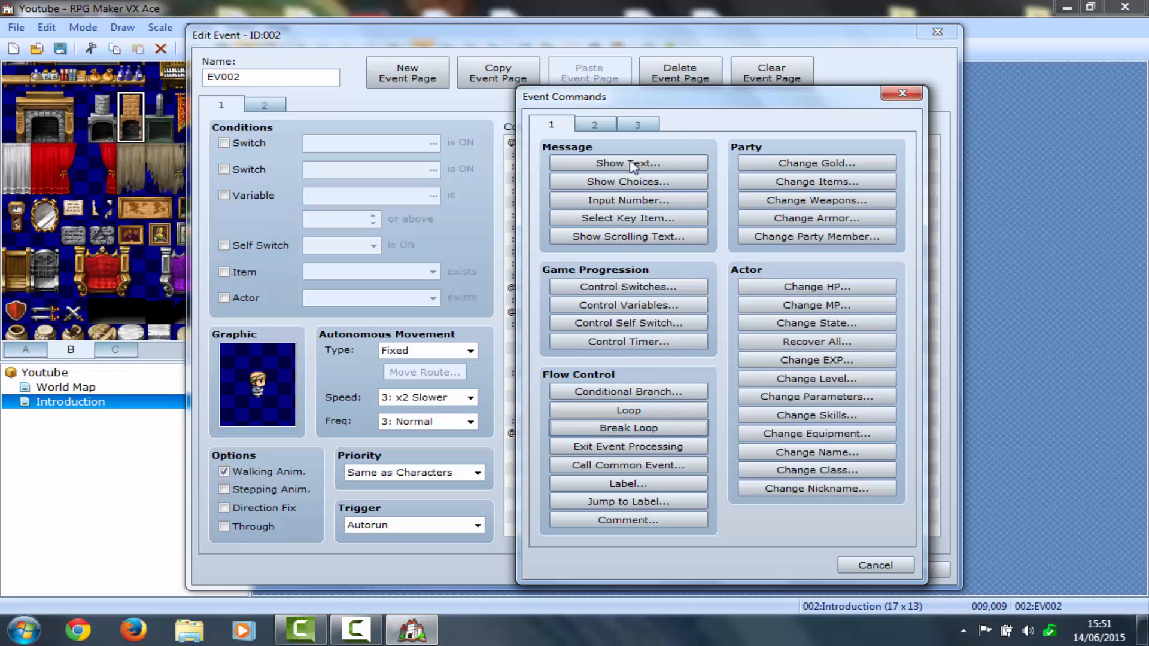
click(617, 323)
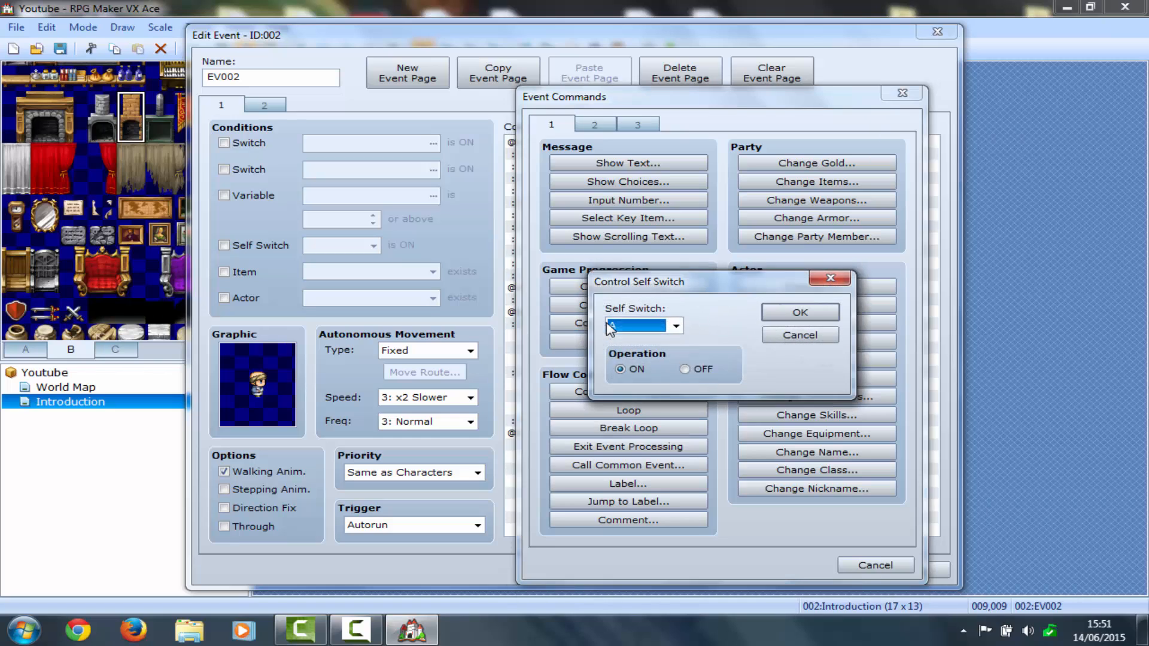
click(779, 315)
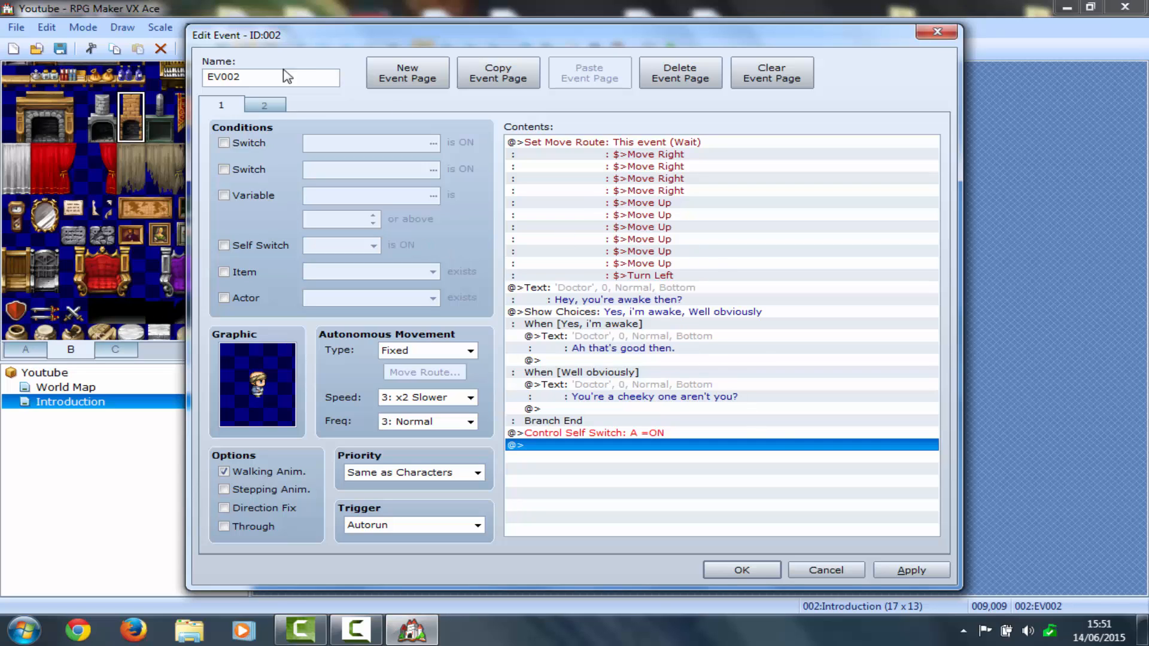
click(270, 107)
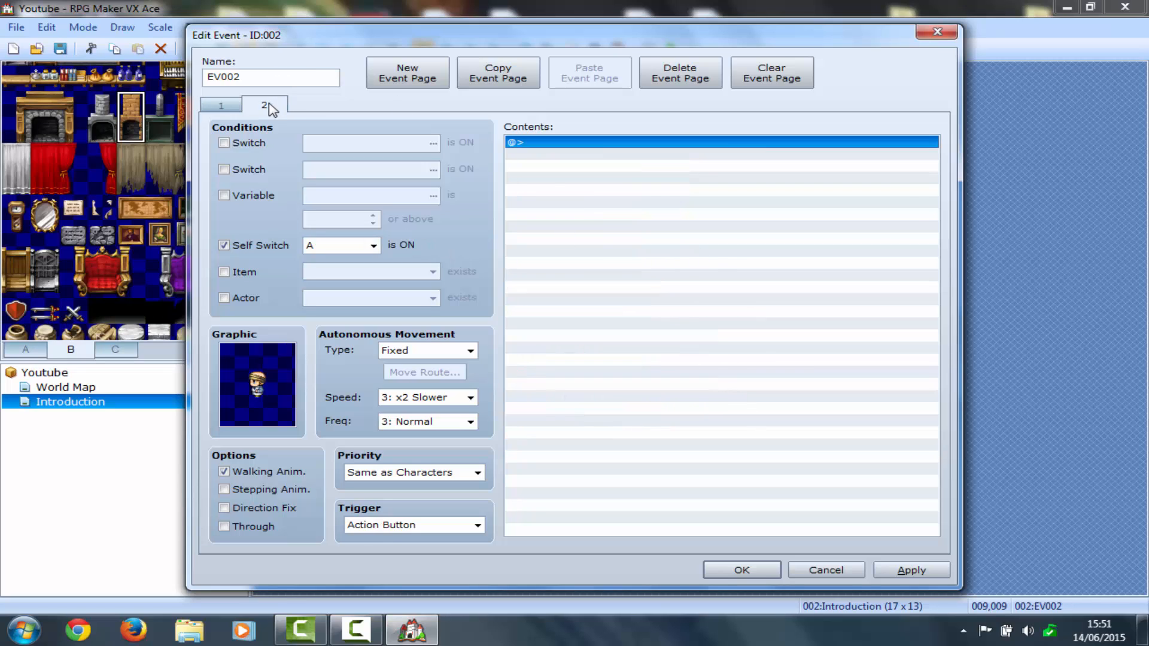
click(742, 570)
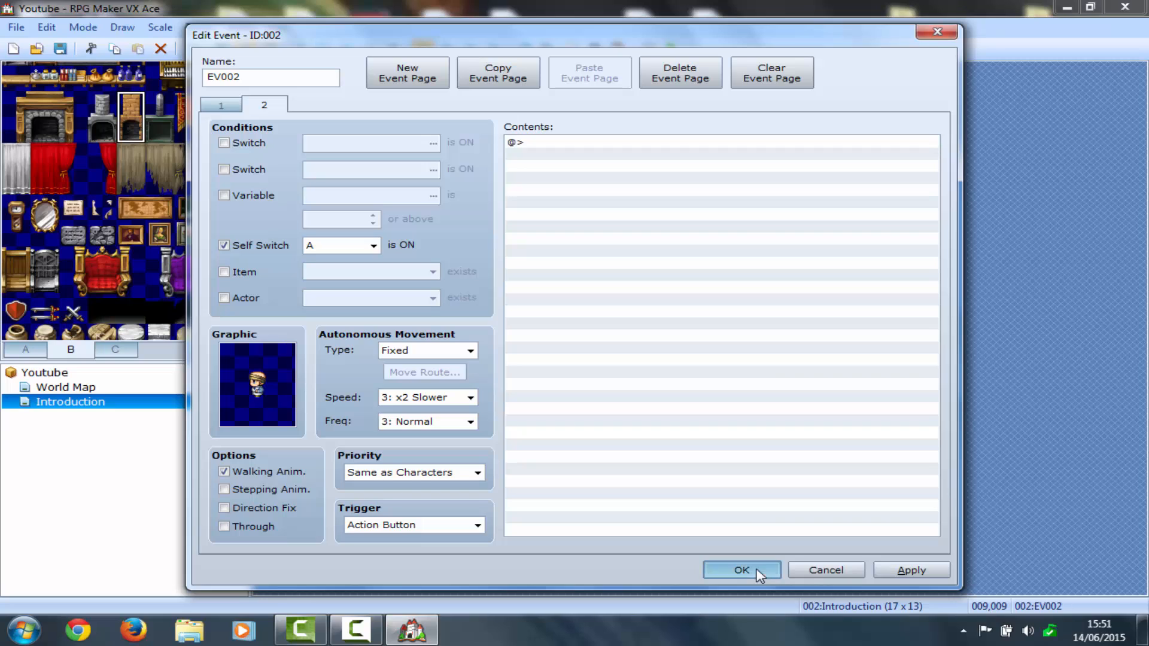
Save the project changes and playtest the game, letting the doctor walk up to the bed
click(670, 49)
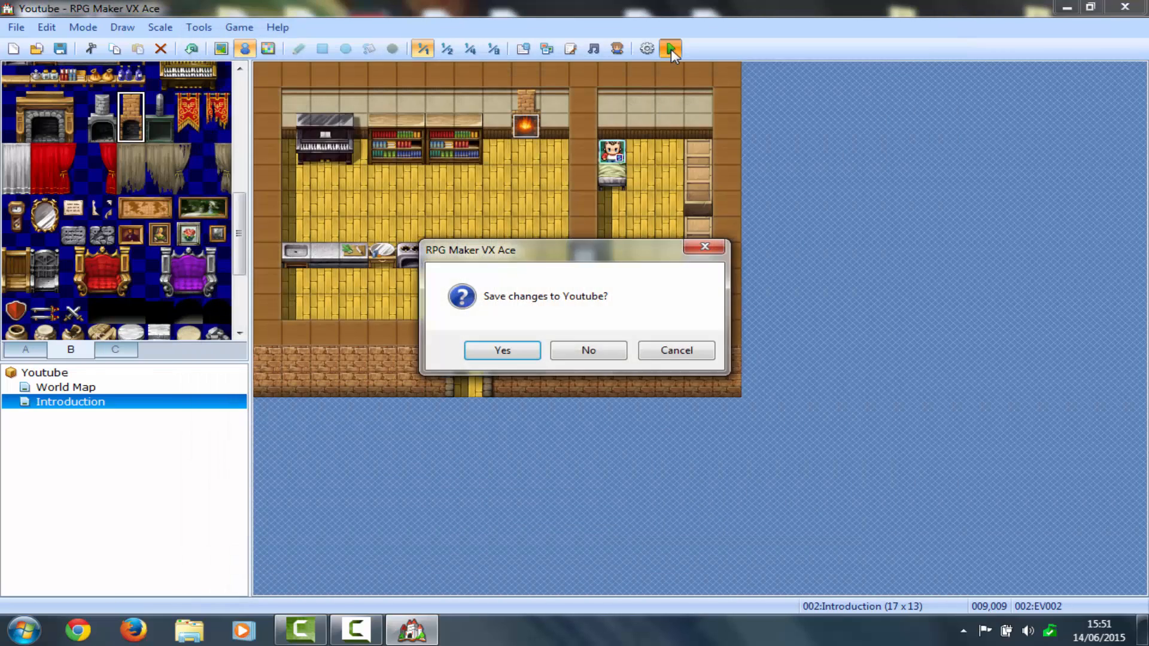
key(Return)
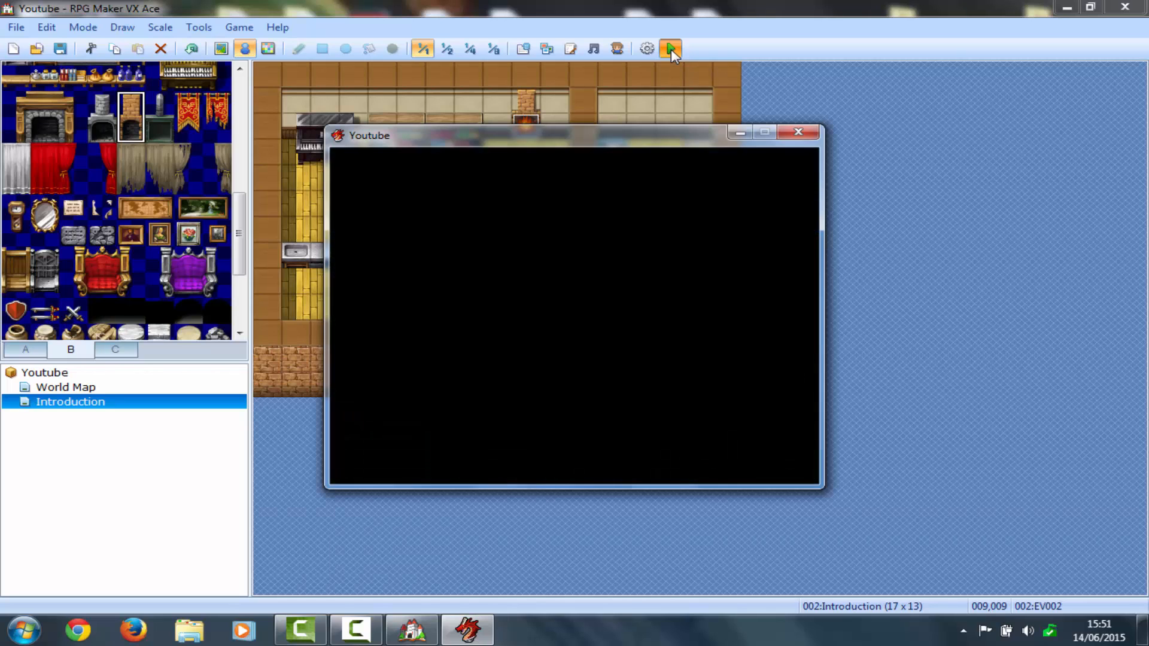
key(Right)
key(Right)
key(Right)
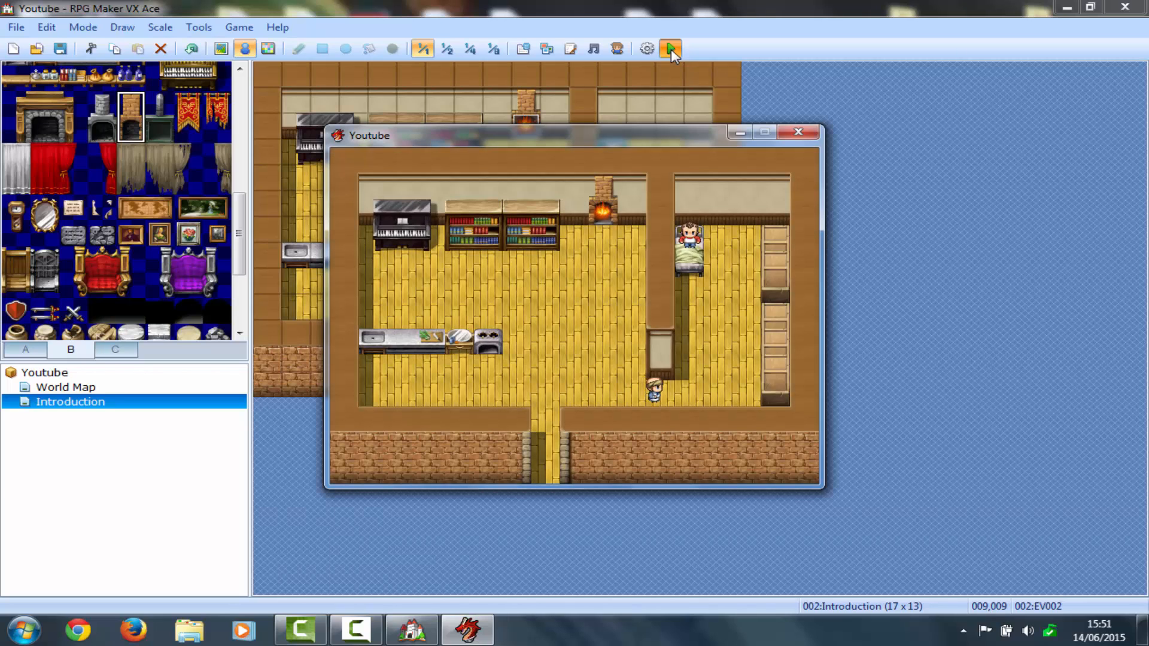
key(Up)
key(Up)
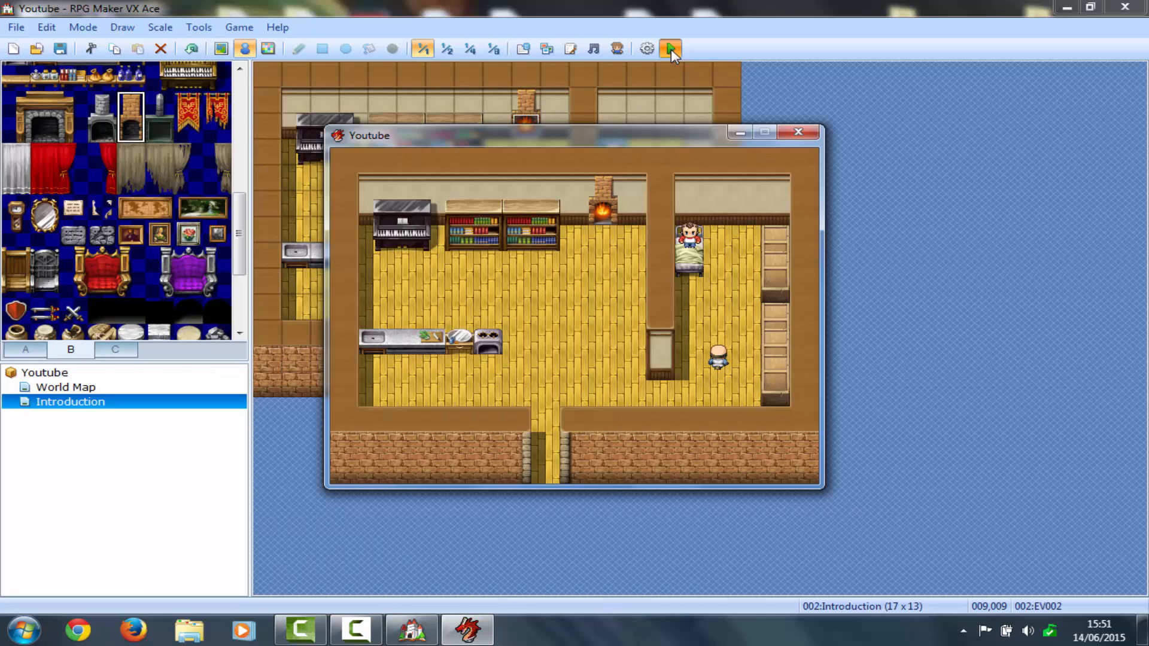
key(Up)
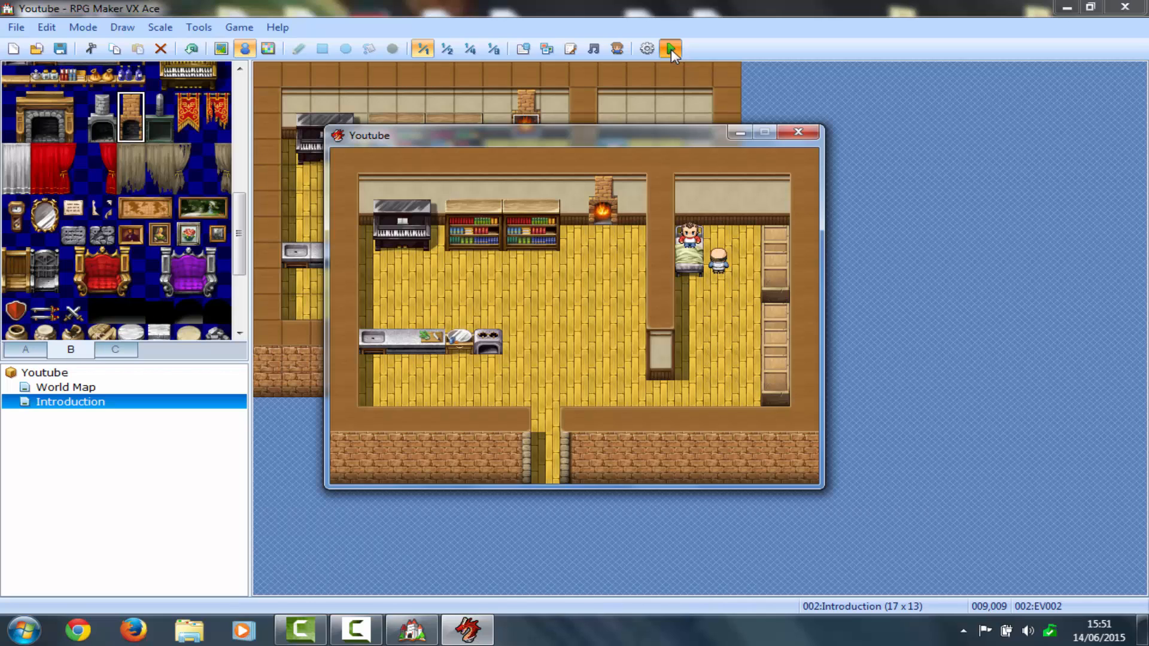
Answer the doctor with "Well obviously", finish the dialogue and close the playtest
key(Down)
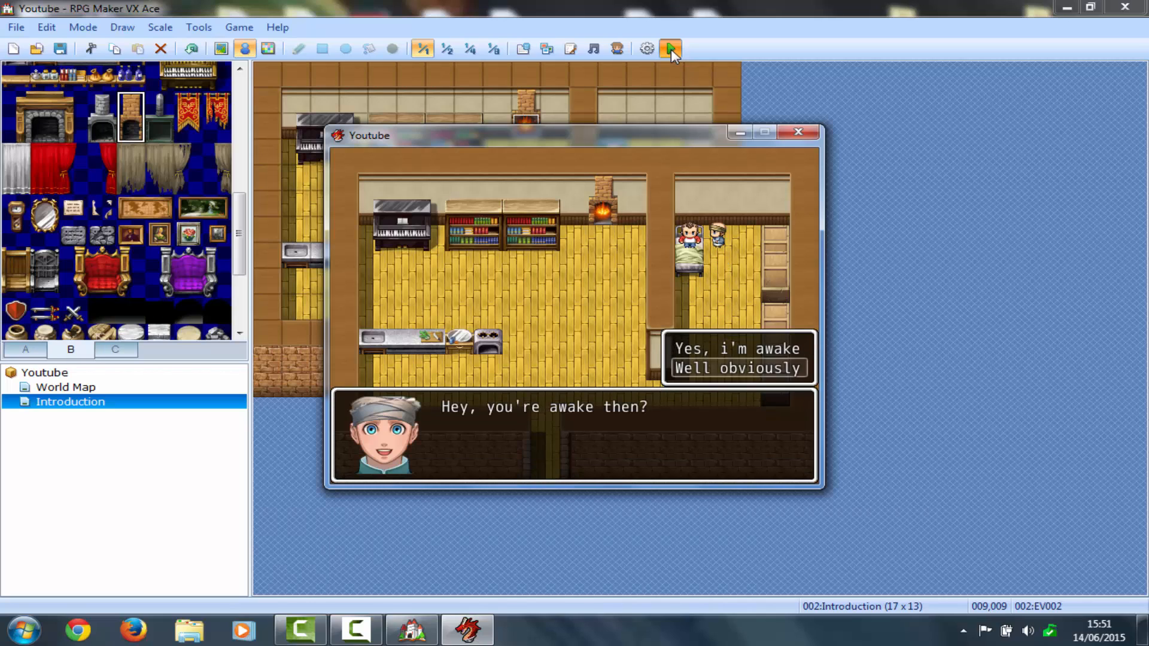
key(Return)
key(Return)
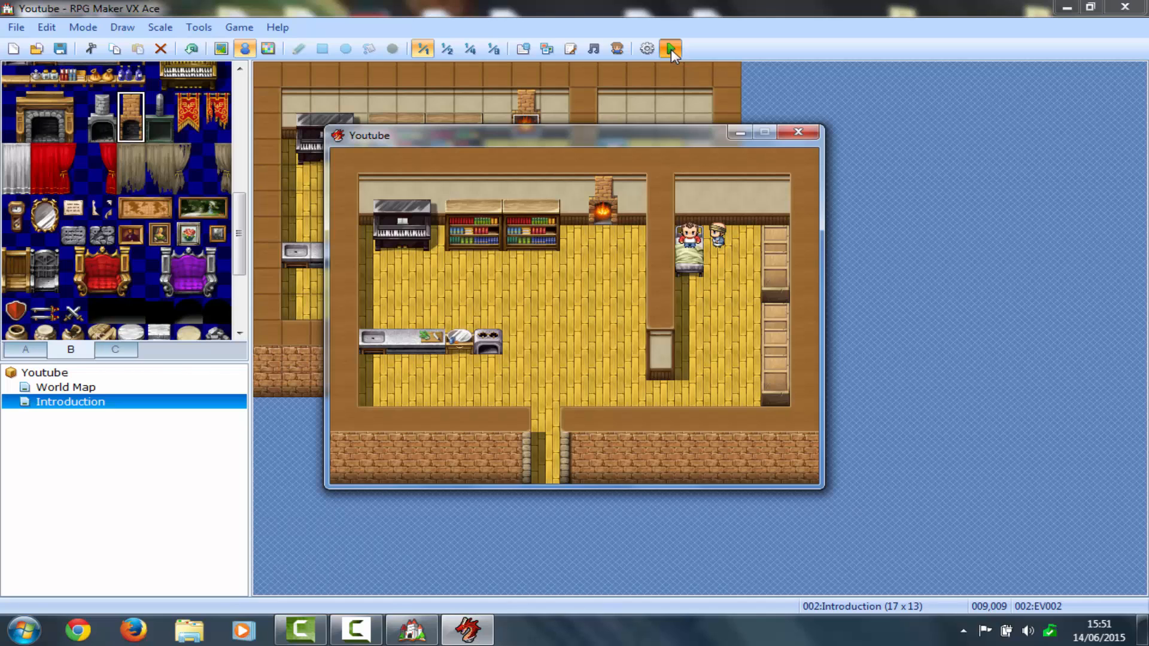
click(800, 133)
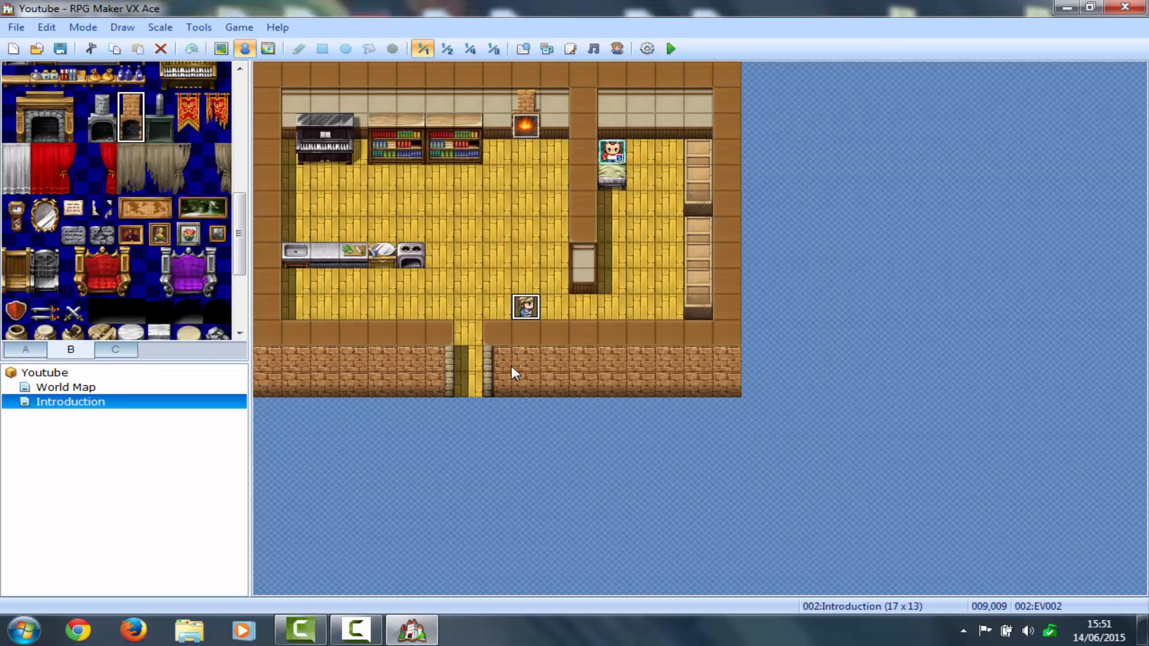
In the doctor event's "Yes, i'm awake" branch, add a Show Text message starting "Well i'm going to transport you to the world map"
right_click(519, 306)
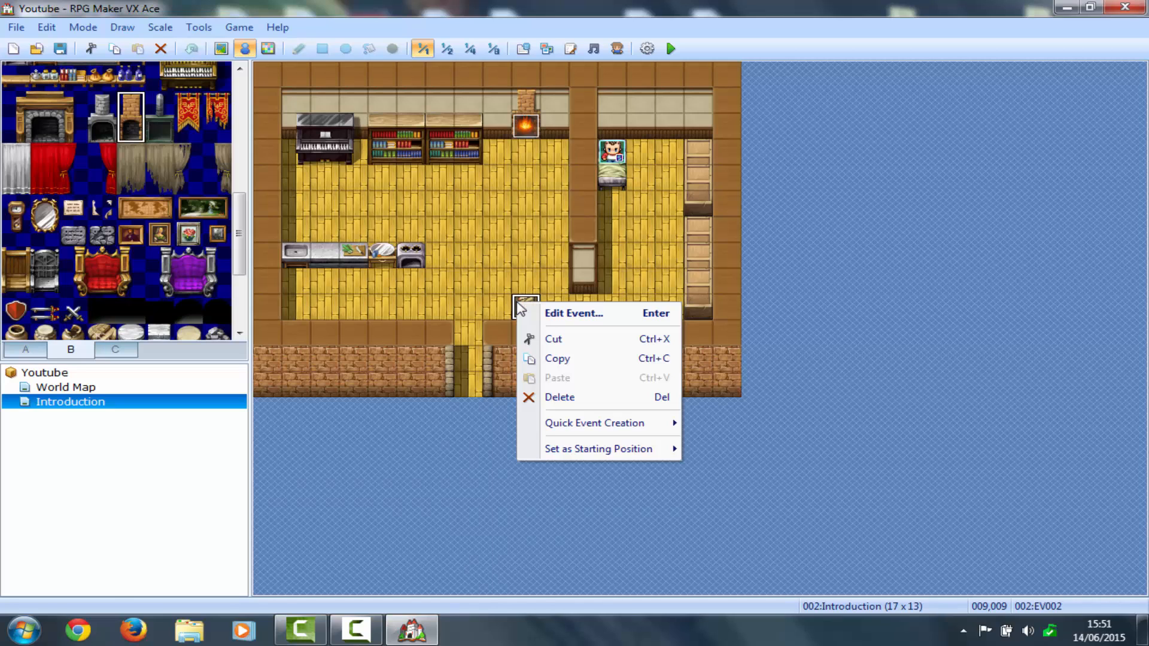
click(549, 314)
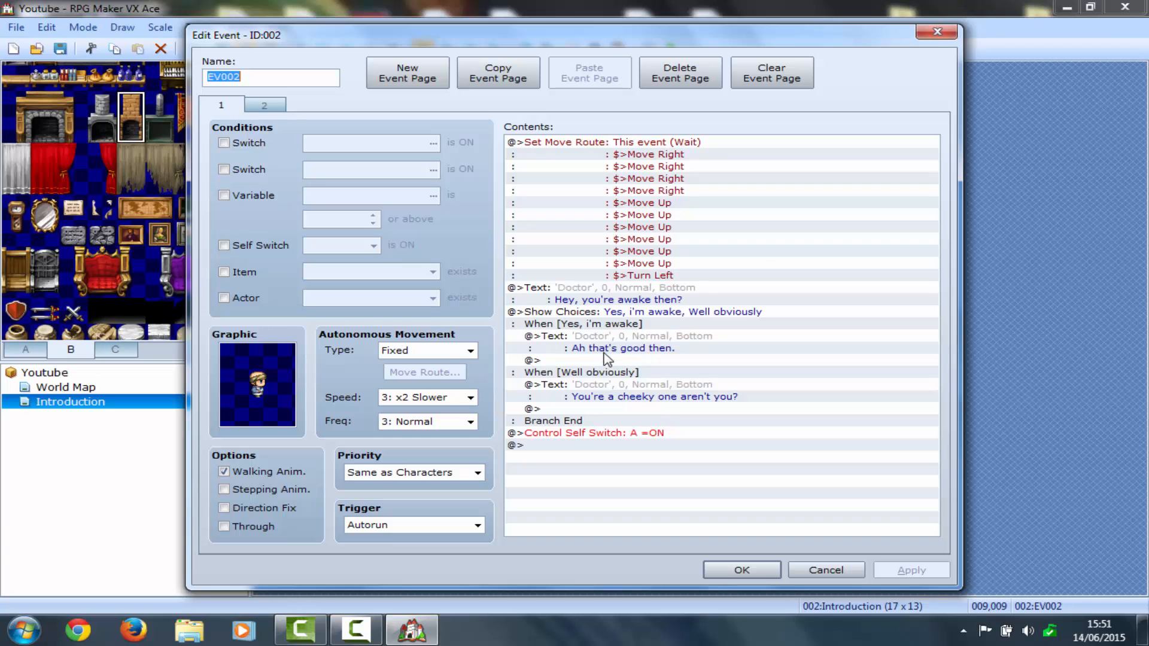
click(606, 352)
double_click(607, 361)
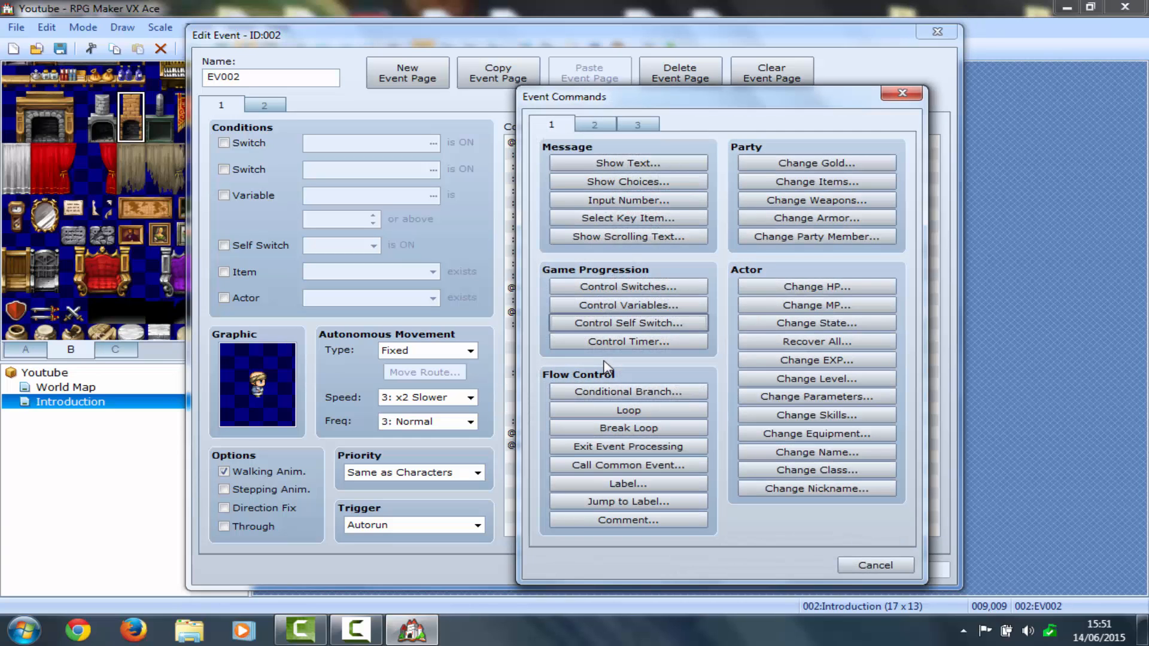
click(636, 164)
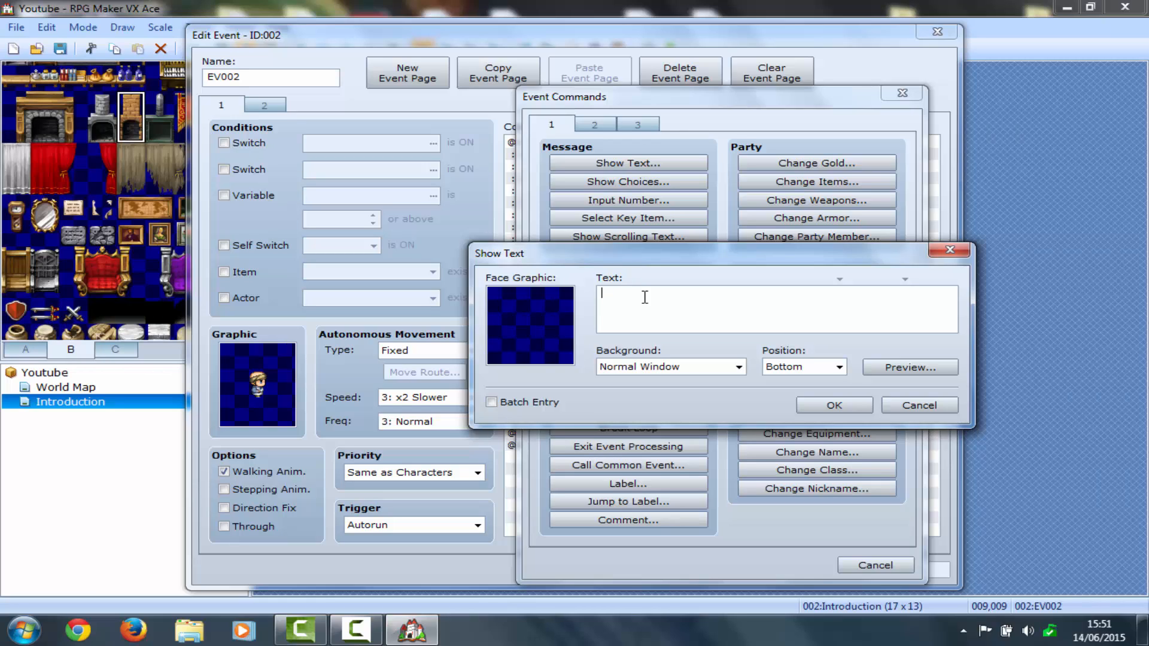
text(Well i'm going to transport you to)
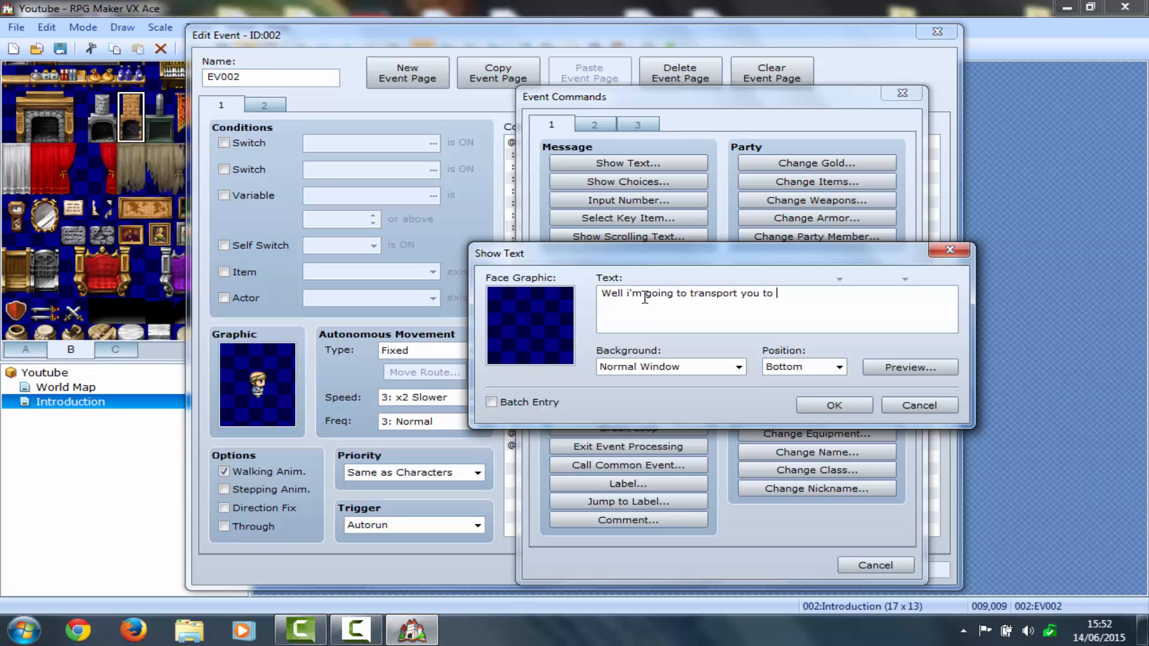
text( the world map so you can explore)
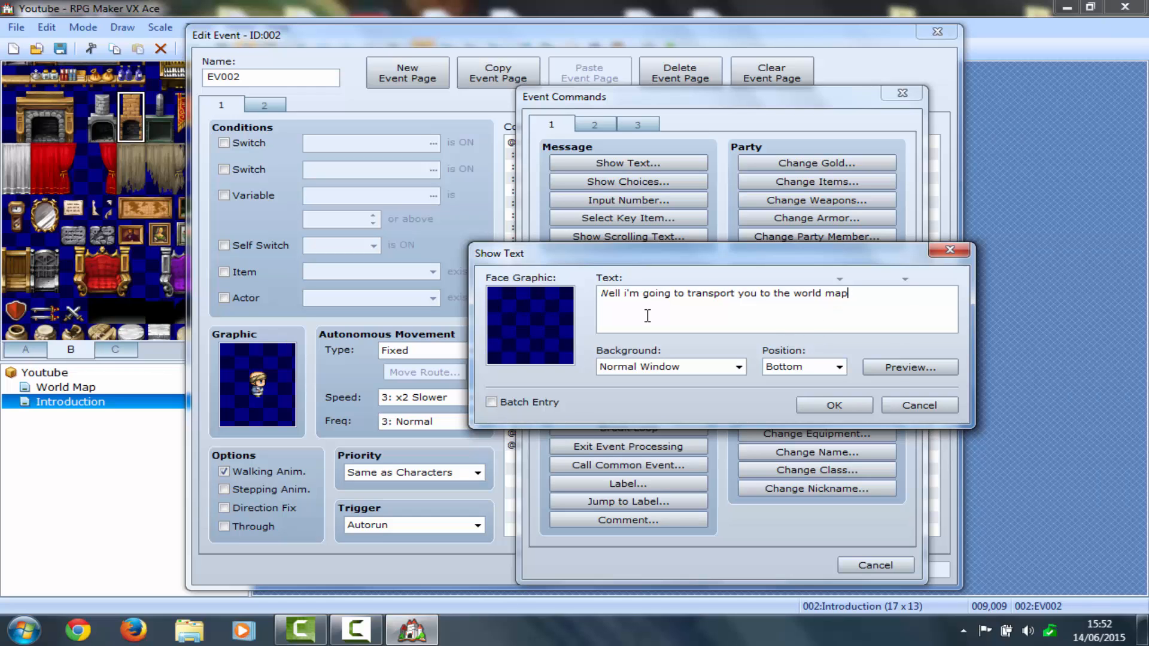
Give the message the Doctor face, wrap it after "world", and complete it with "and you're free to explore our land."
double_click(513, 333)
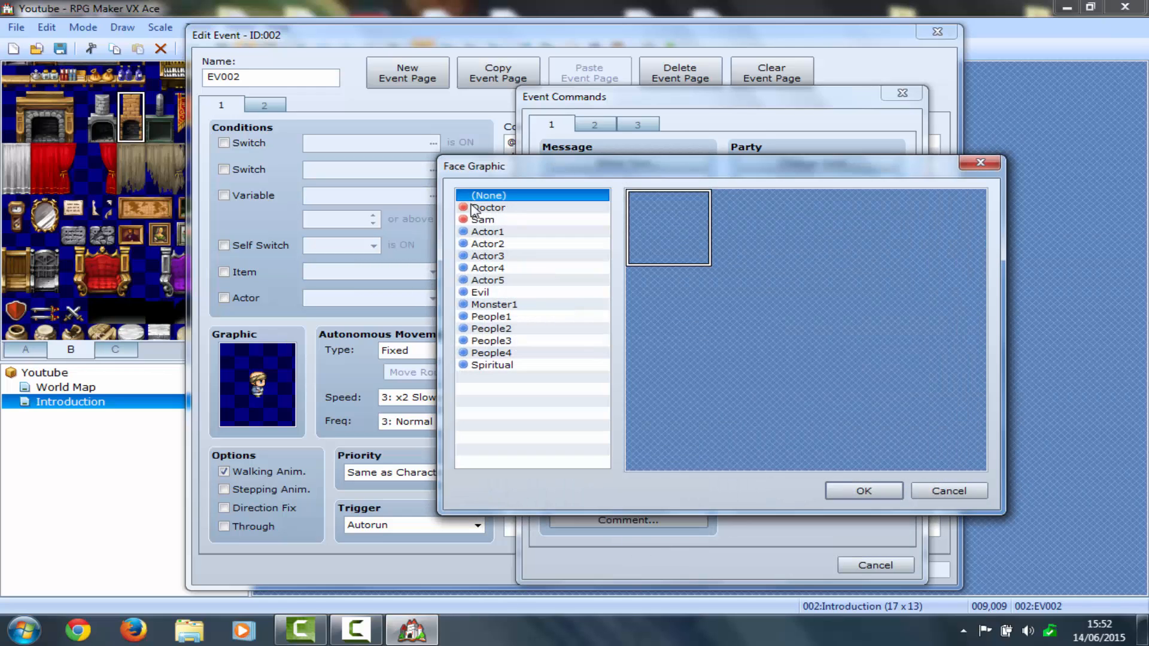
click(473, 210)
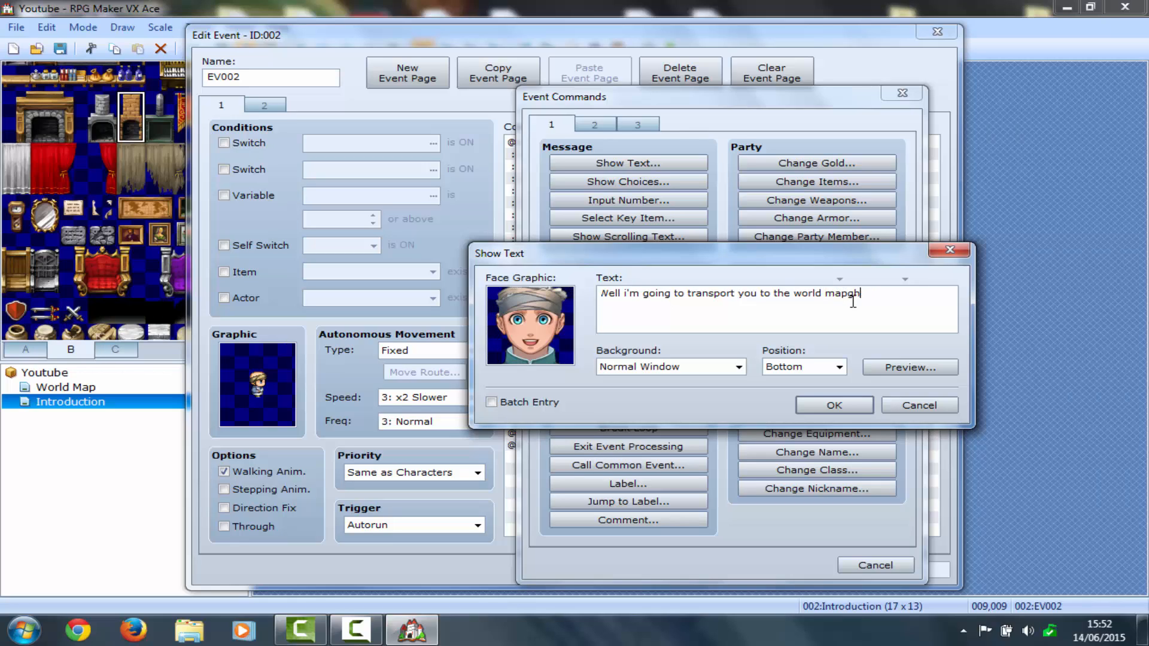
key(Return)
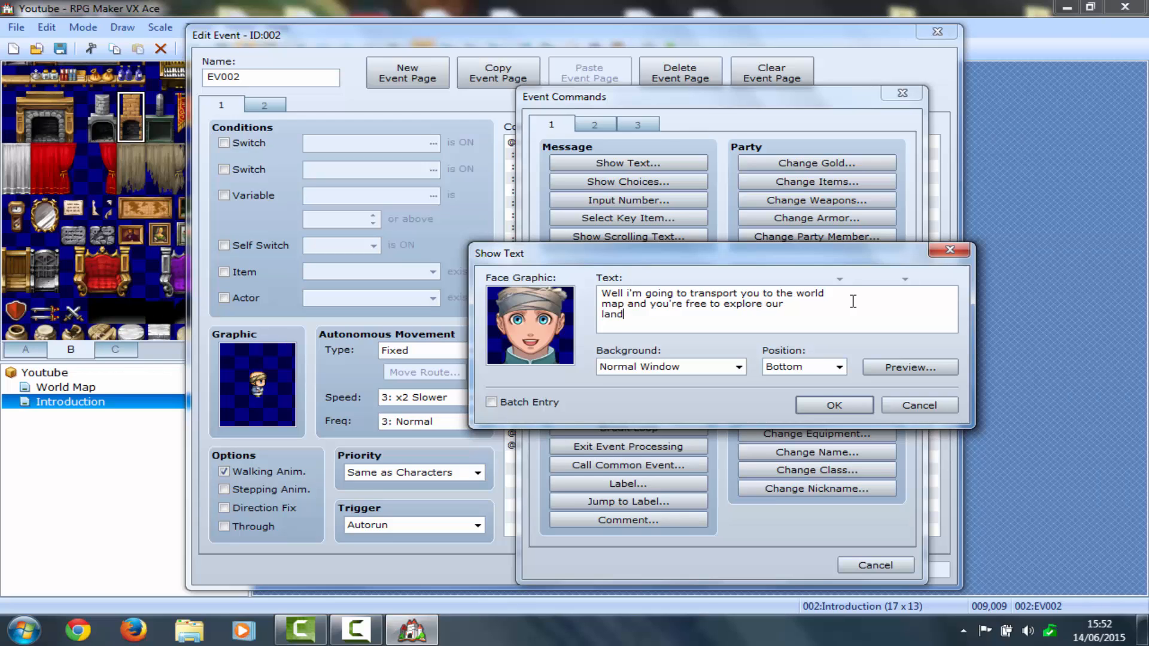
click(834, 405)
Copy the world map message into the "Well obviously" branch, below the cheeky reply
click(633, 362)
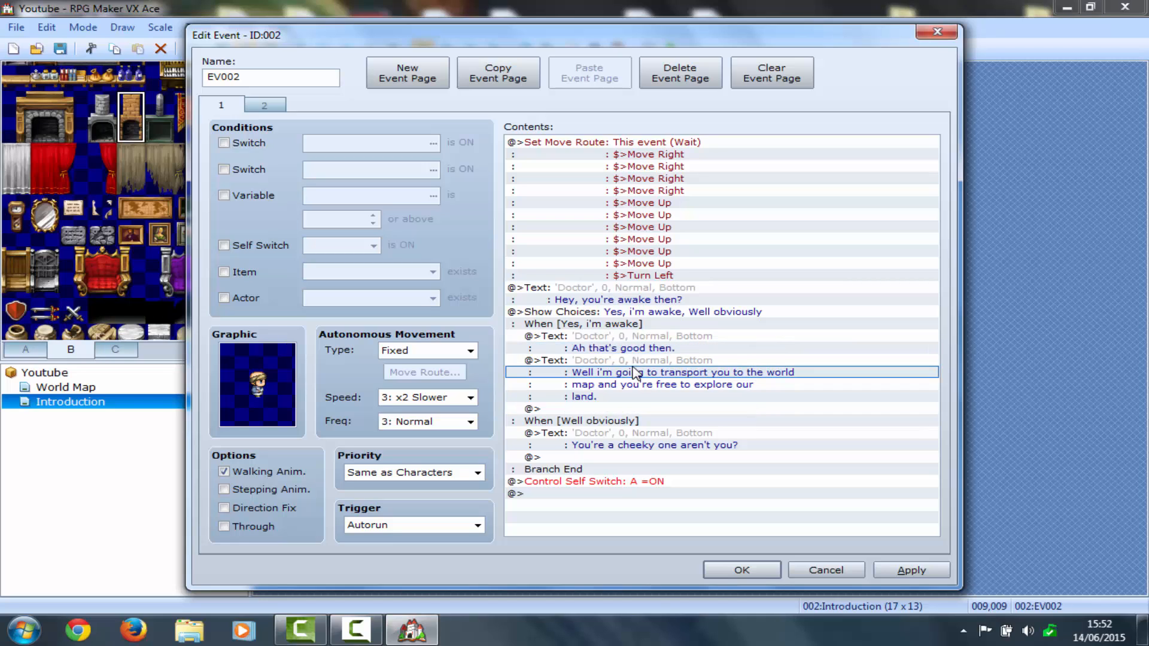
click(610, 457)
key(ctrl+v)
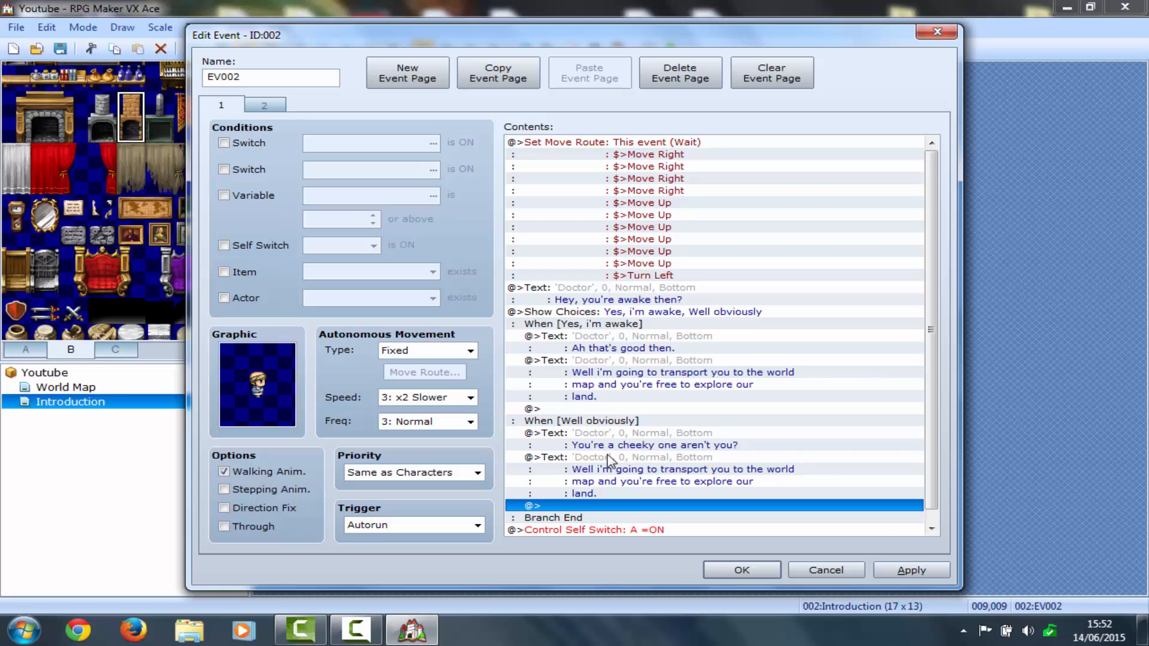
click(608, 457)
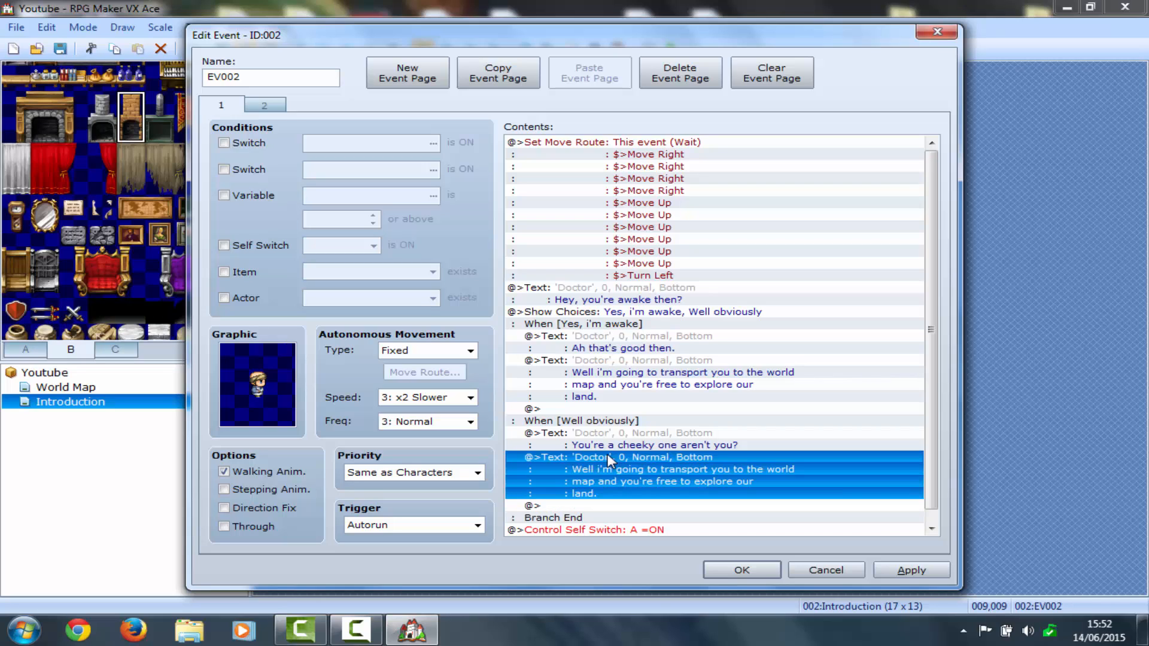
click(586, 410)
Remove the Control Self Switch command from page 1 and delete the event's second page
click(583, 529)
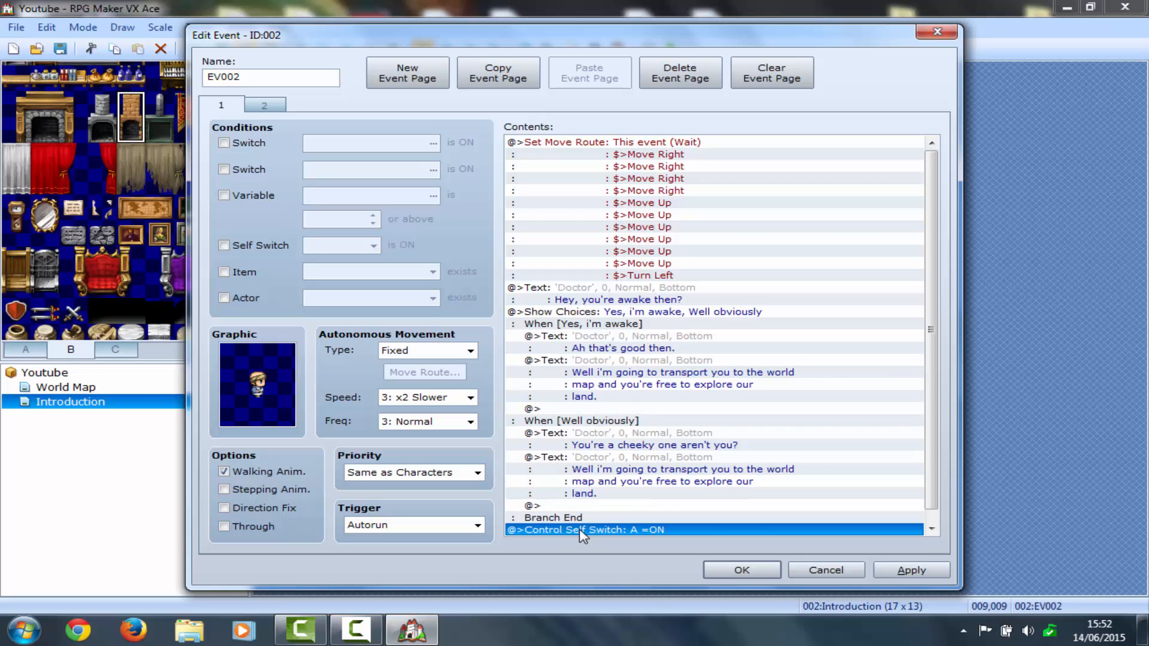
key(Down)
click(266, 105)
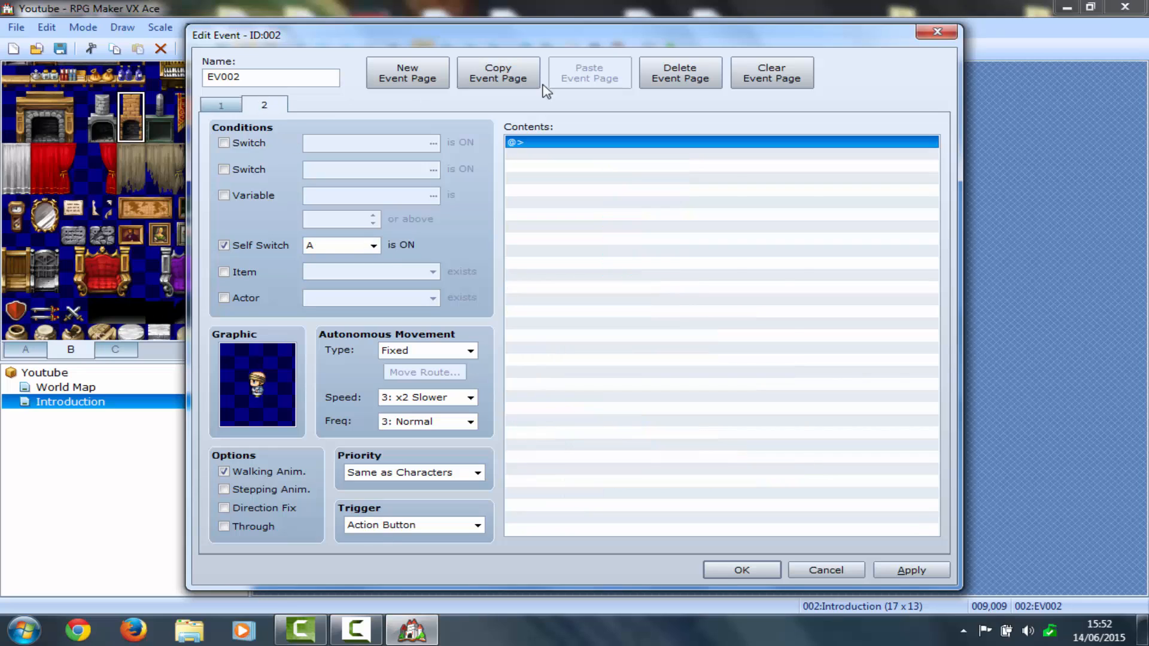
click(655, 78)
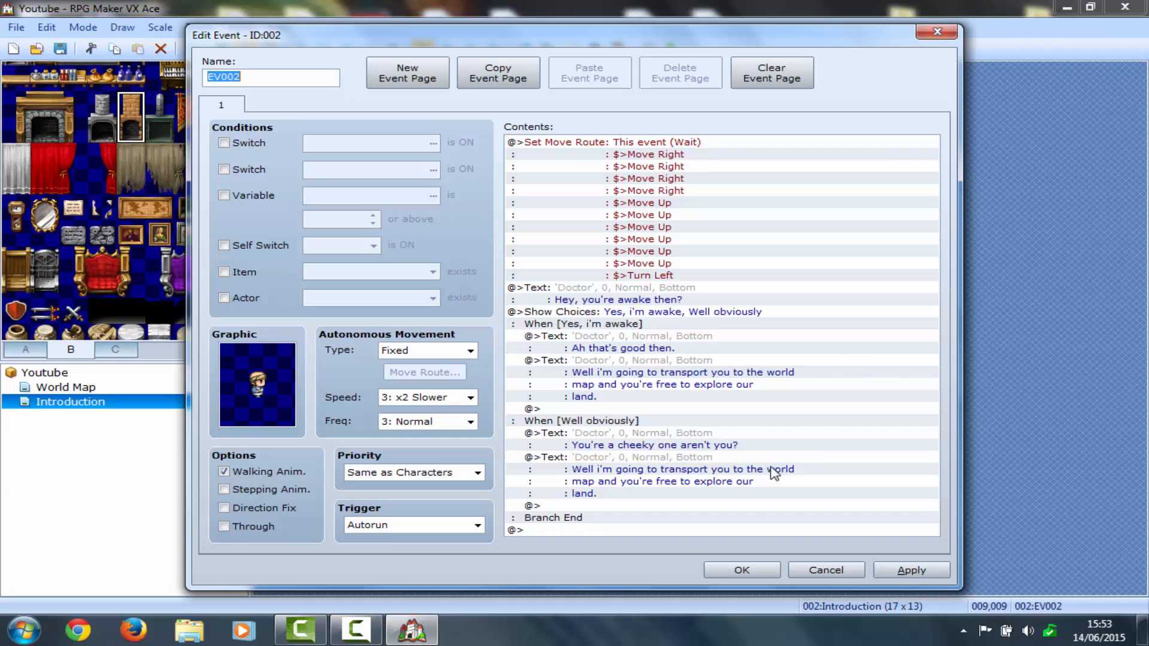
Add a Transfer Player command after the choice branches, sending the player to World Map (008,006) on the northern green island
click(617, 523)
double_click(608, 529)
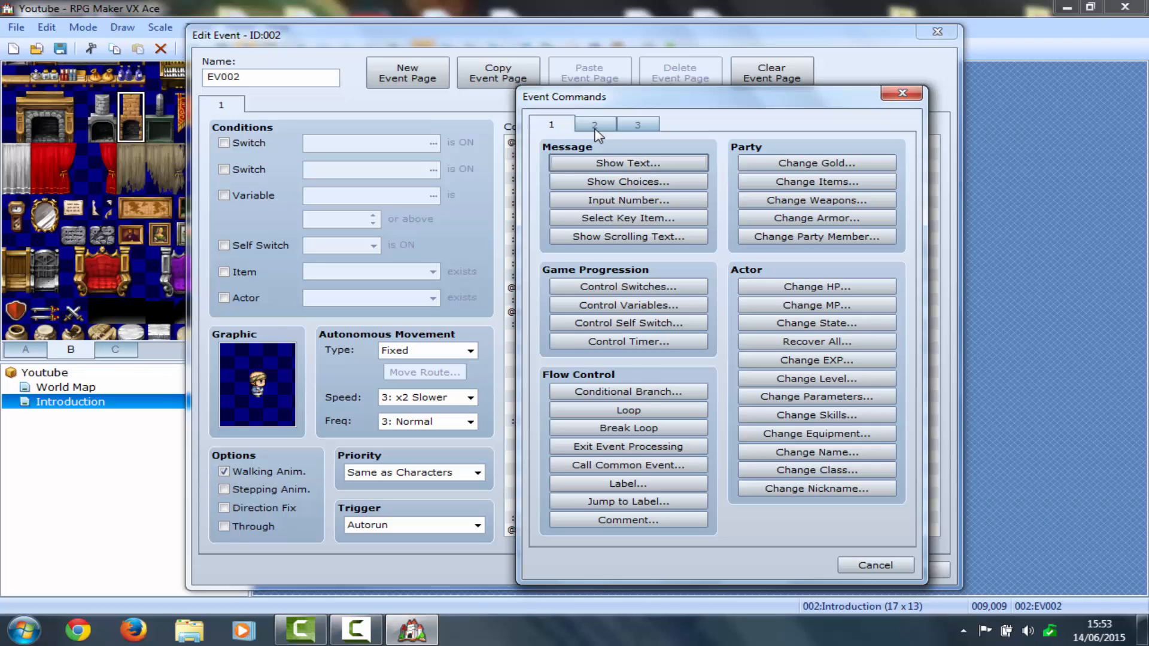
click(594, 125)
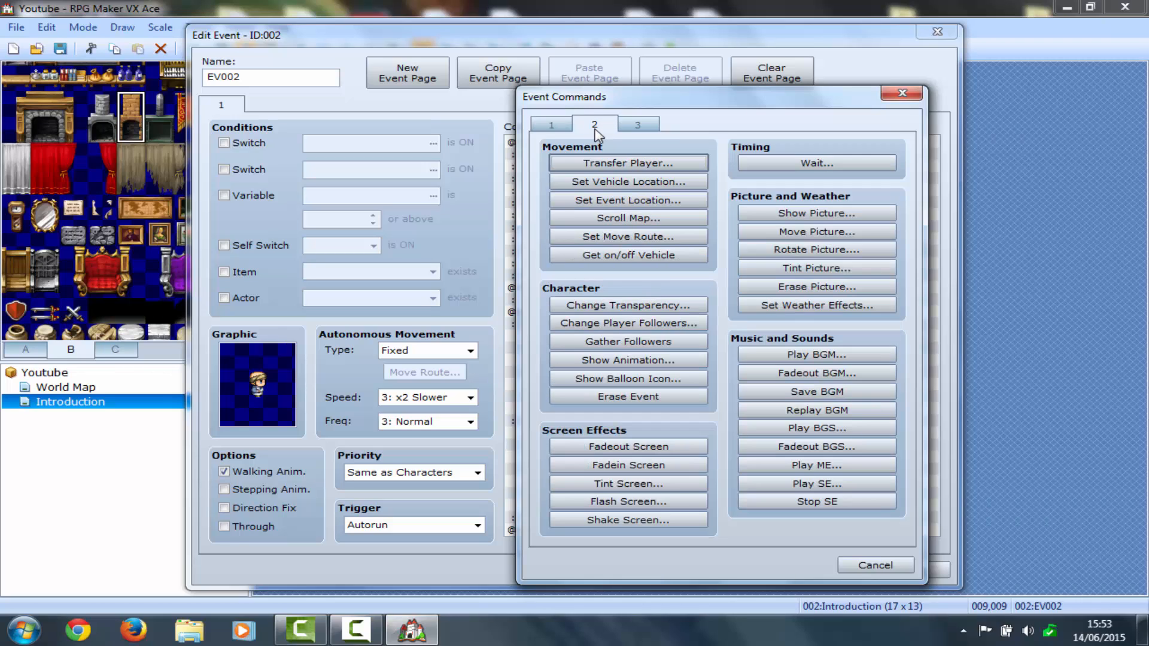
click(604, 165)
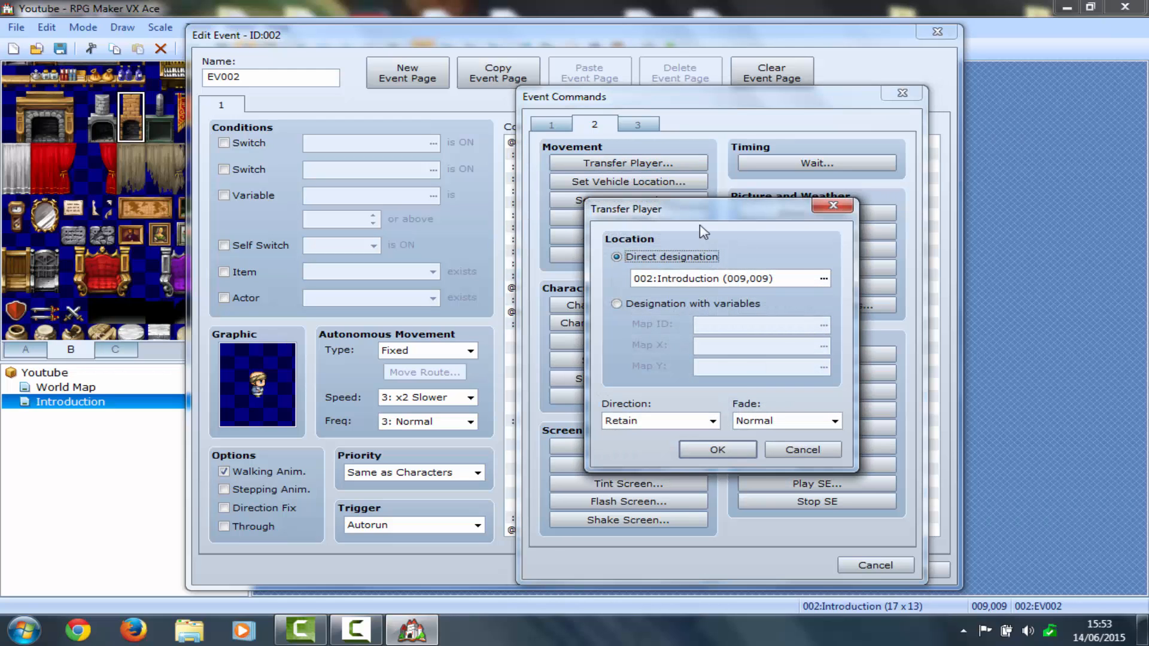
click(822, 280)
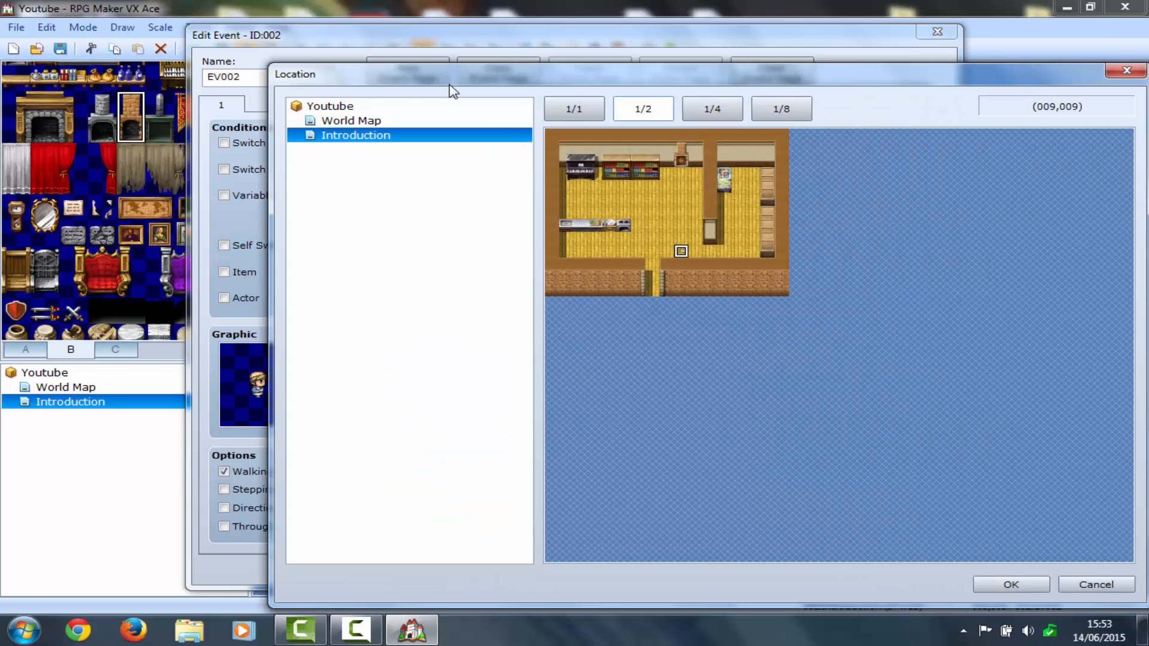
click(356, 120)
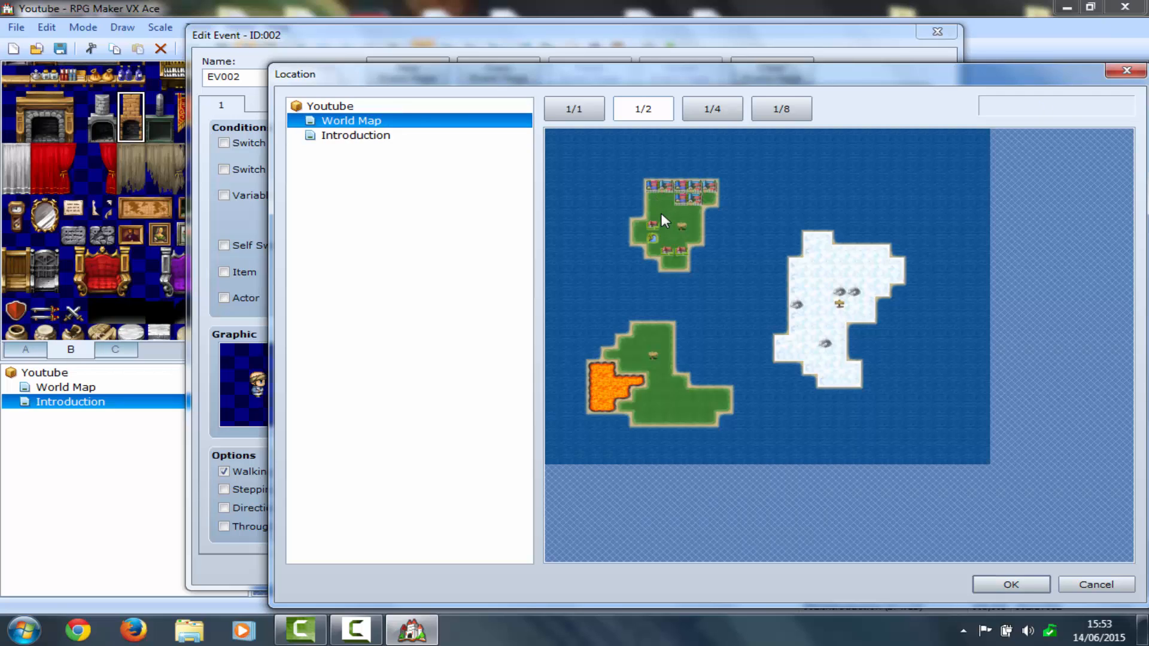
double_click(667, 208)
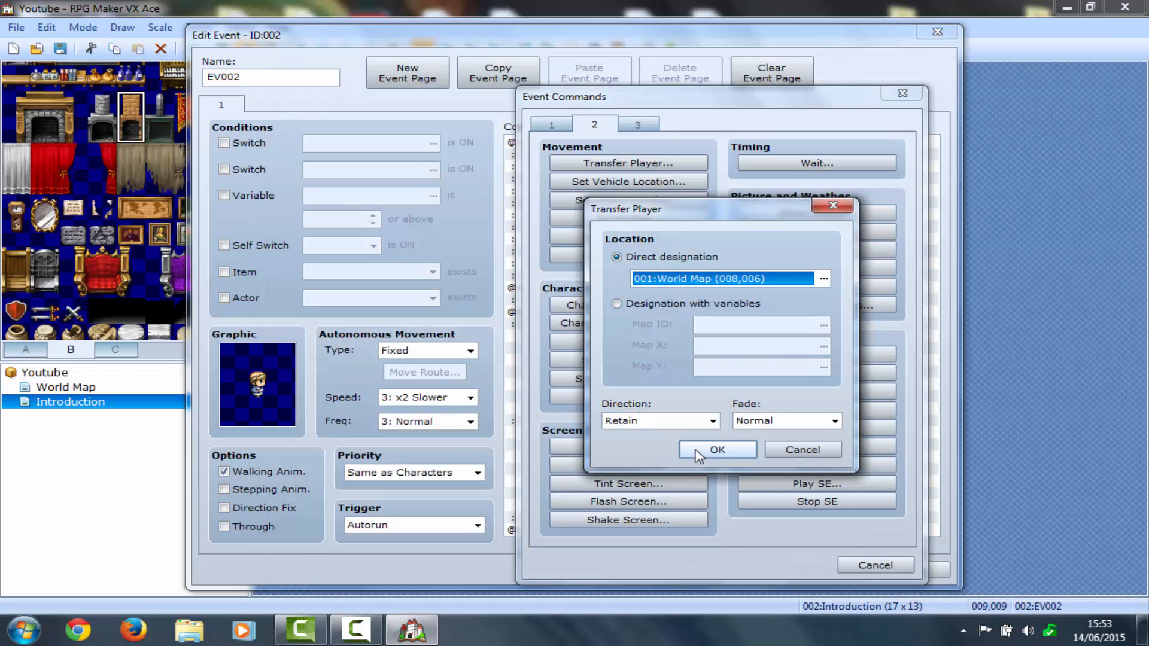
click(698, 452)
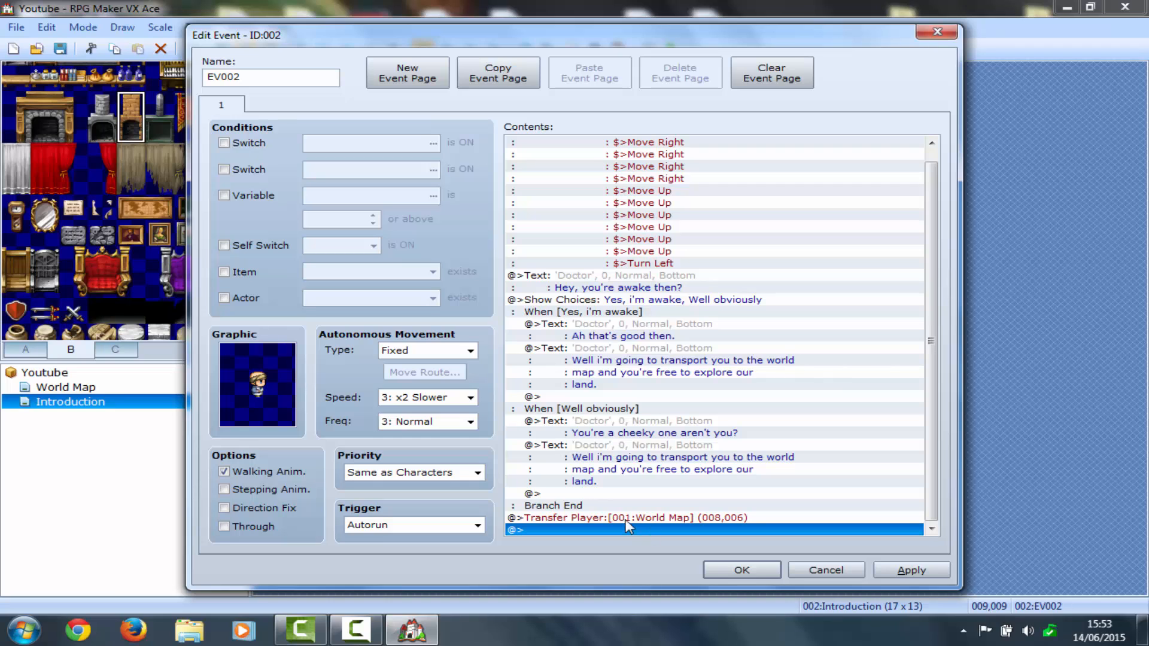
Insert a Fadeout Screen command just before the Transfer Player command and save the doctor event
click(604, 507)
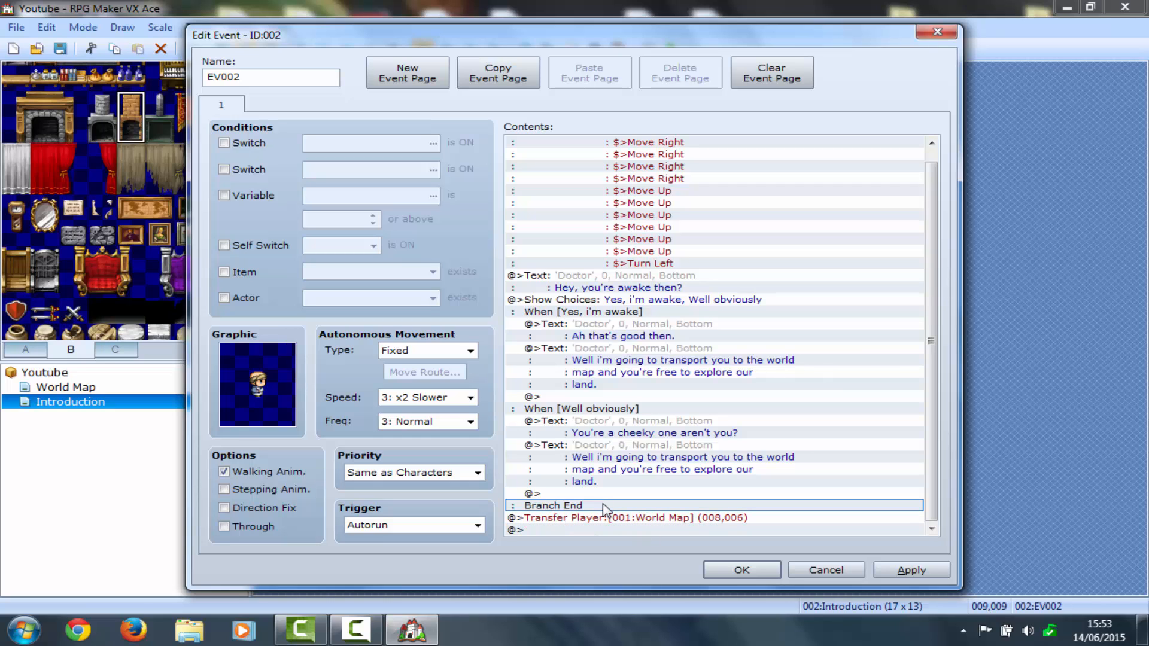
double_click(608, 530)
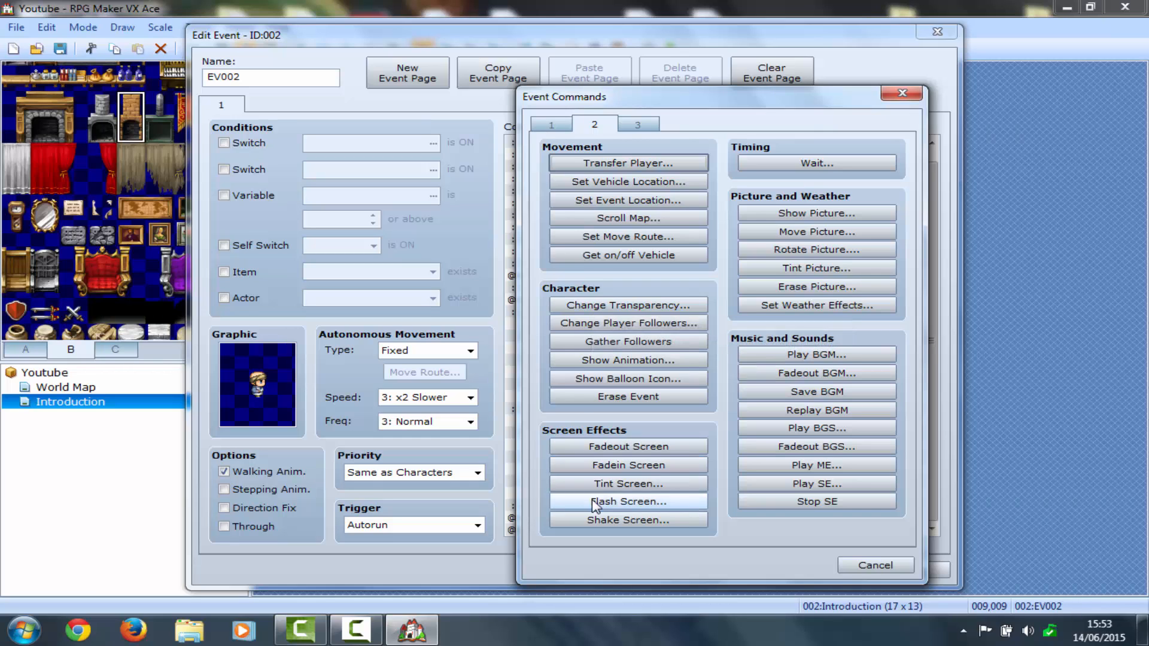
click(595, 454)
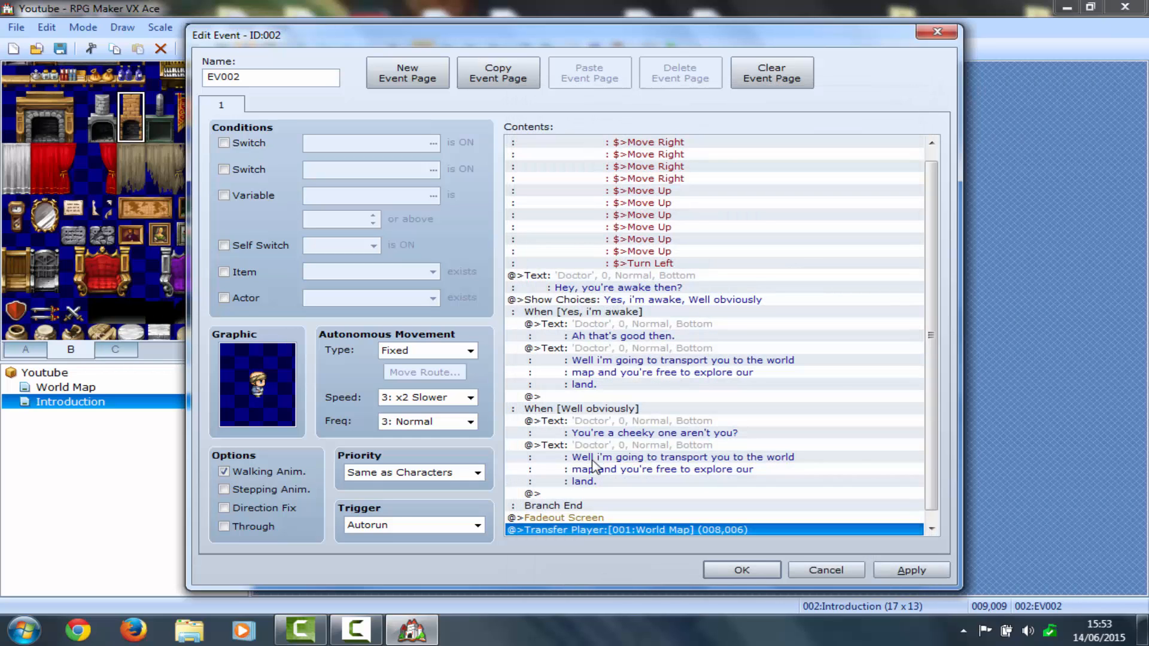
click(610, 434)
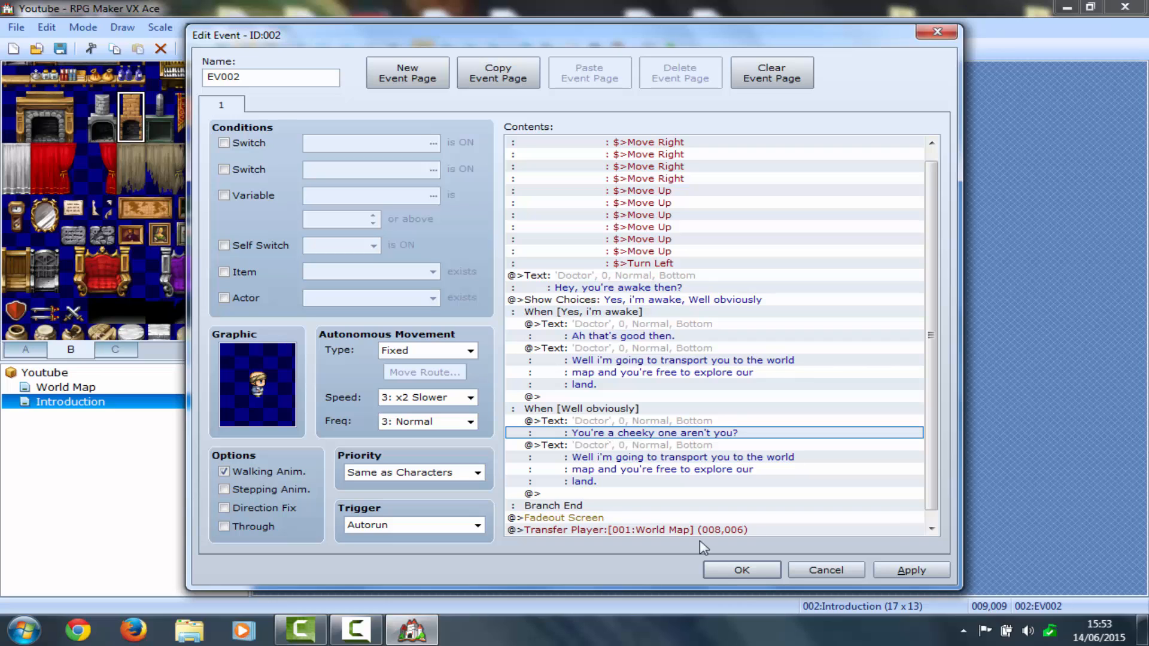
click(733, 573)
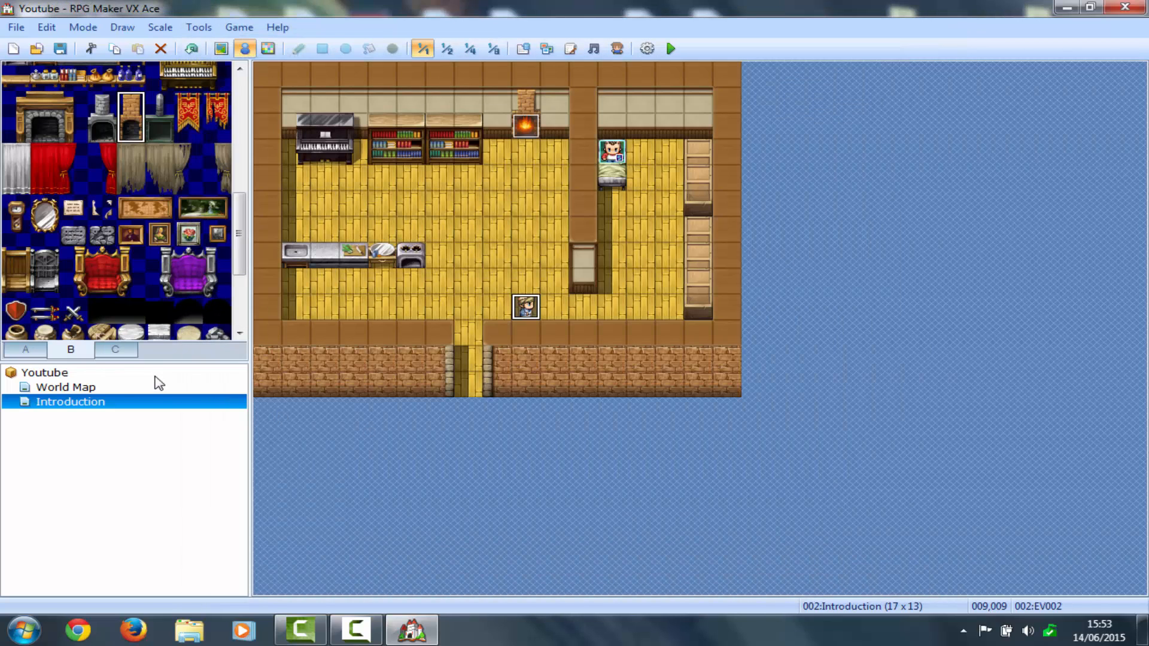
Open the World Map and playtest the introduction with the "Yes, i'm awake" choice through to the map transfer, ending by closing the game
click(154, 386)
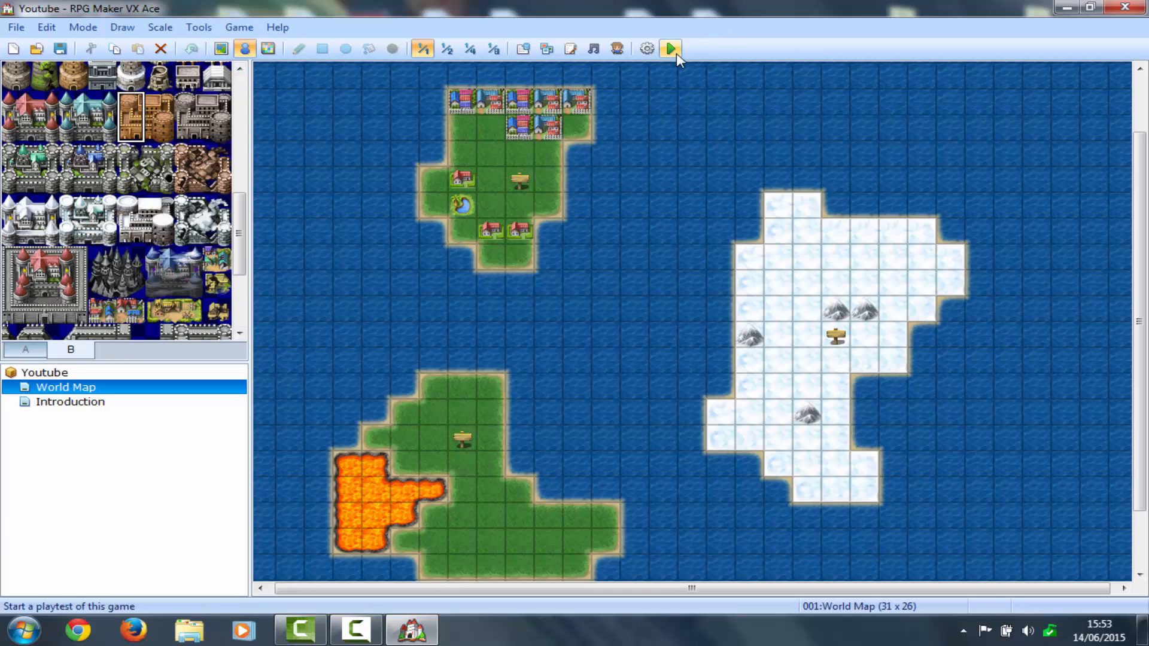
click(676, 52)
key(Return)
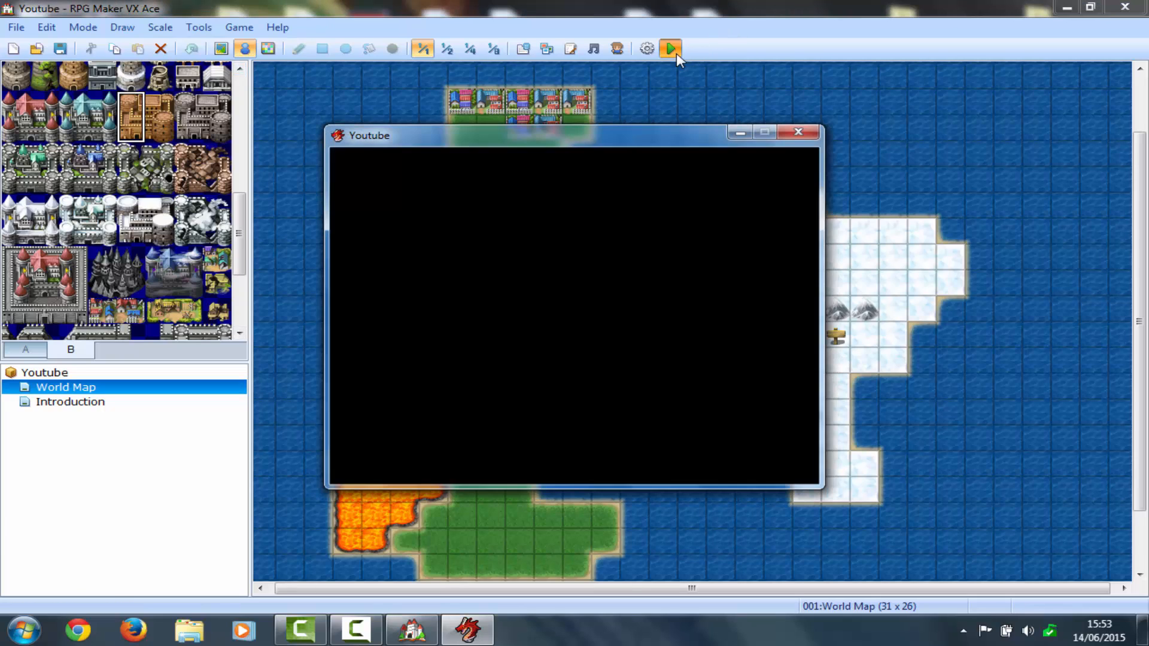
key(Return)
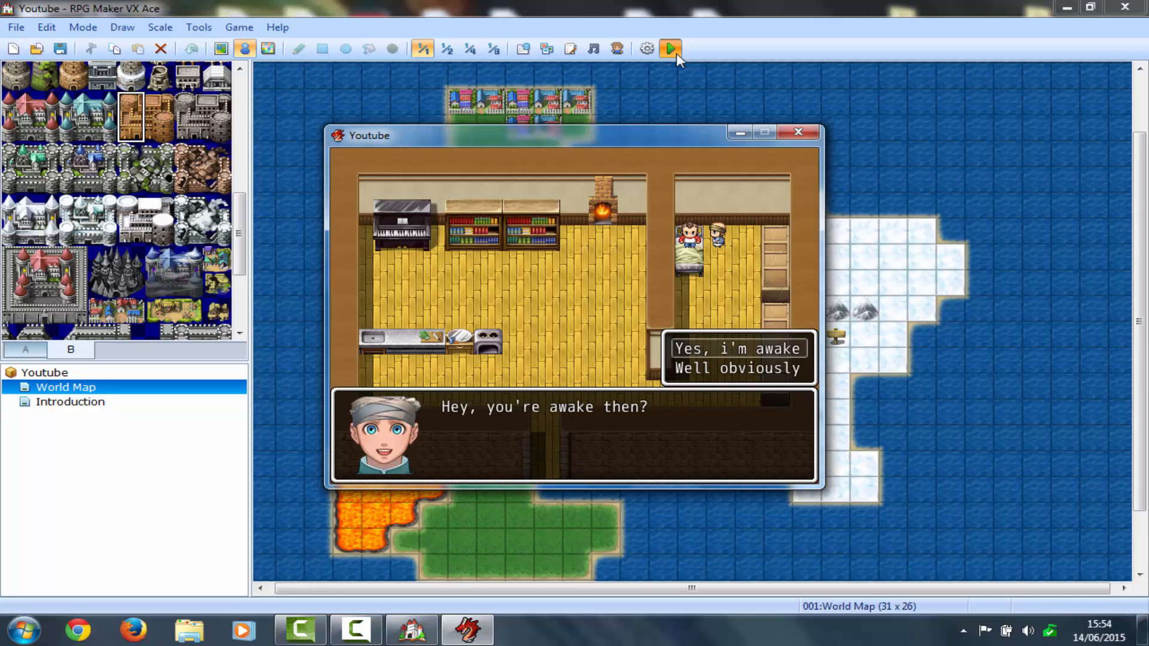
key(Return)
key(Return)
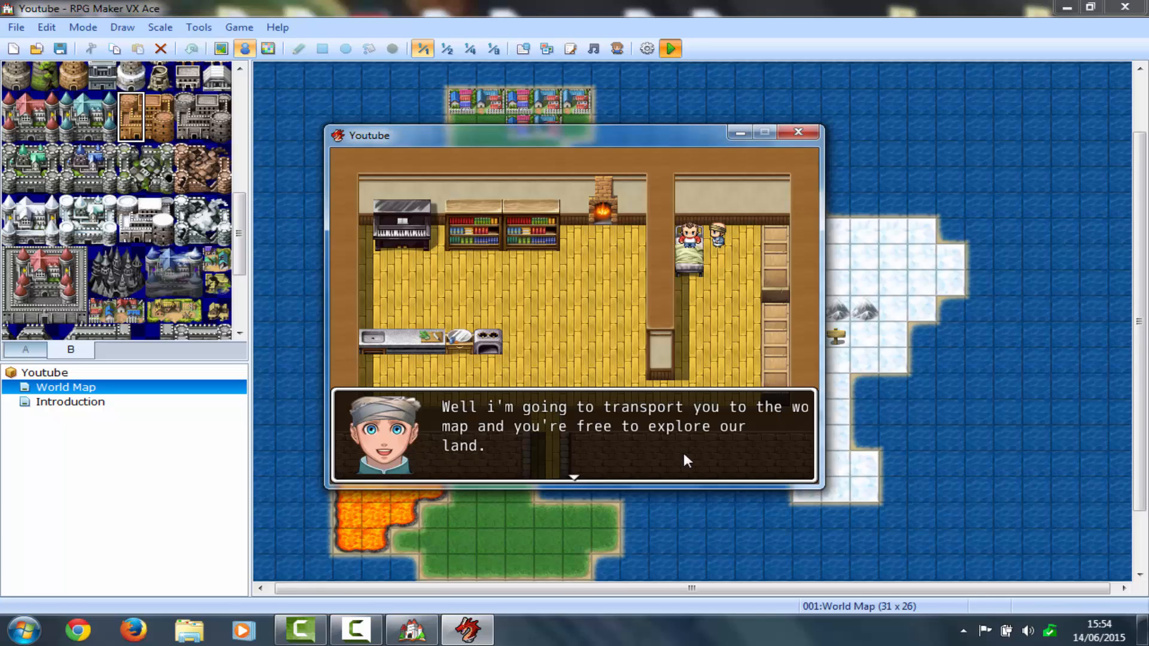
key(Return)
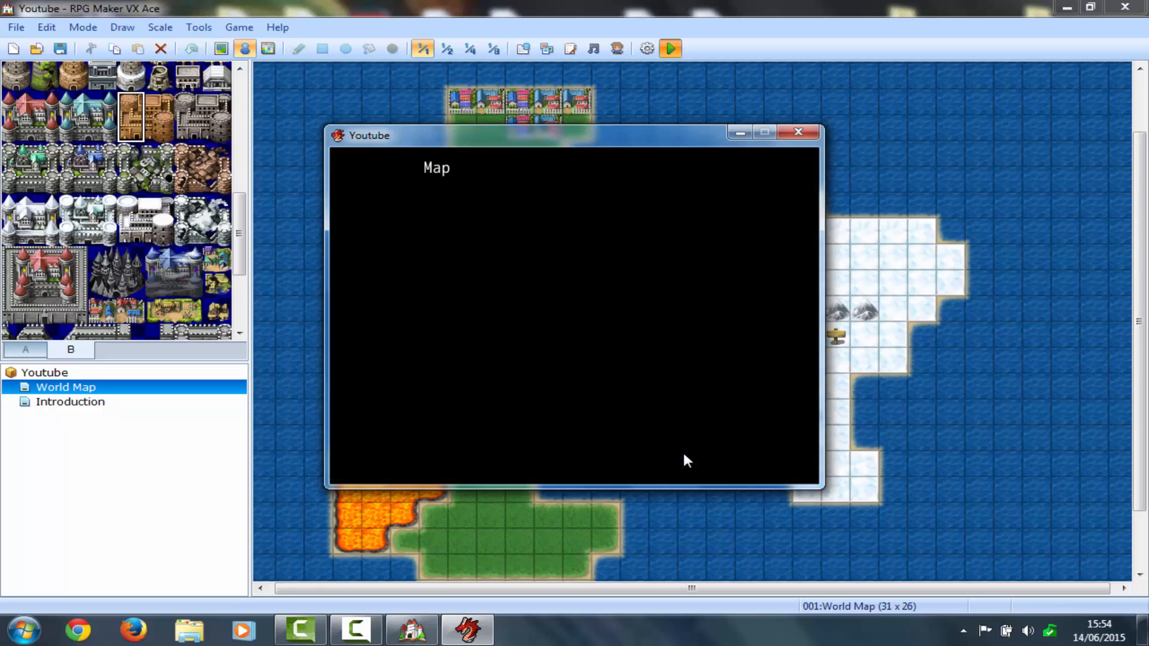
click(798, 132)
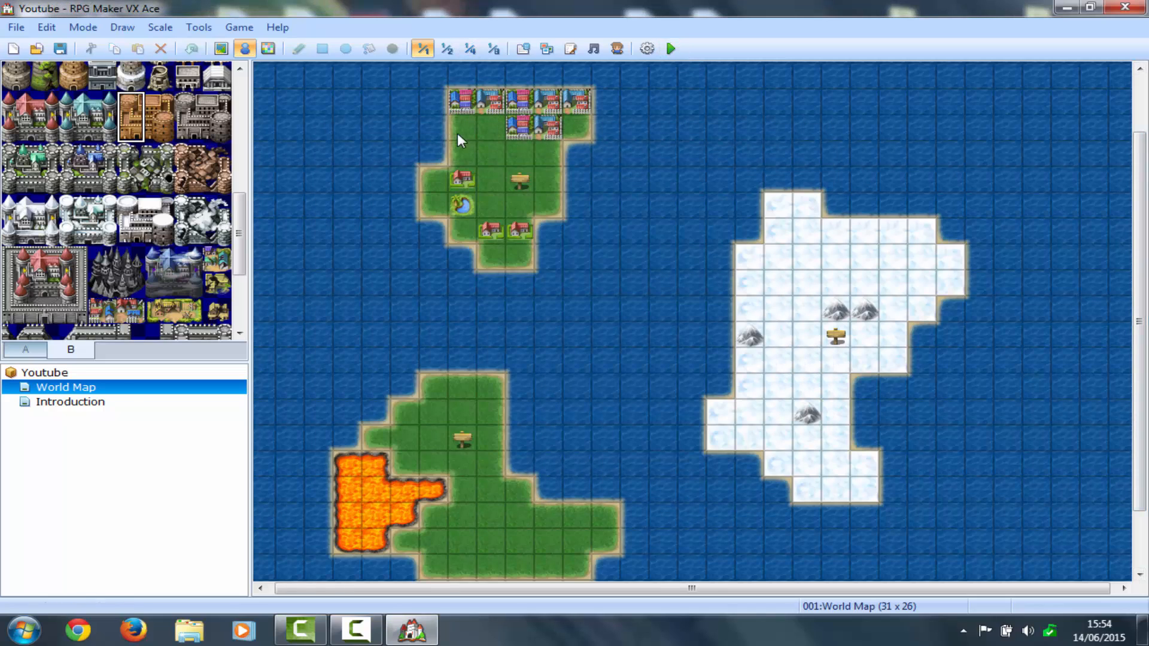
Create an event on the World Map's sea tile (003,006) with the Autorun trigger and a Fadein Screen command
double_click(335, 167)
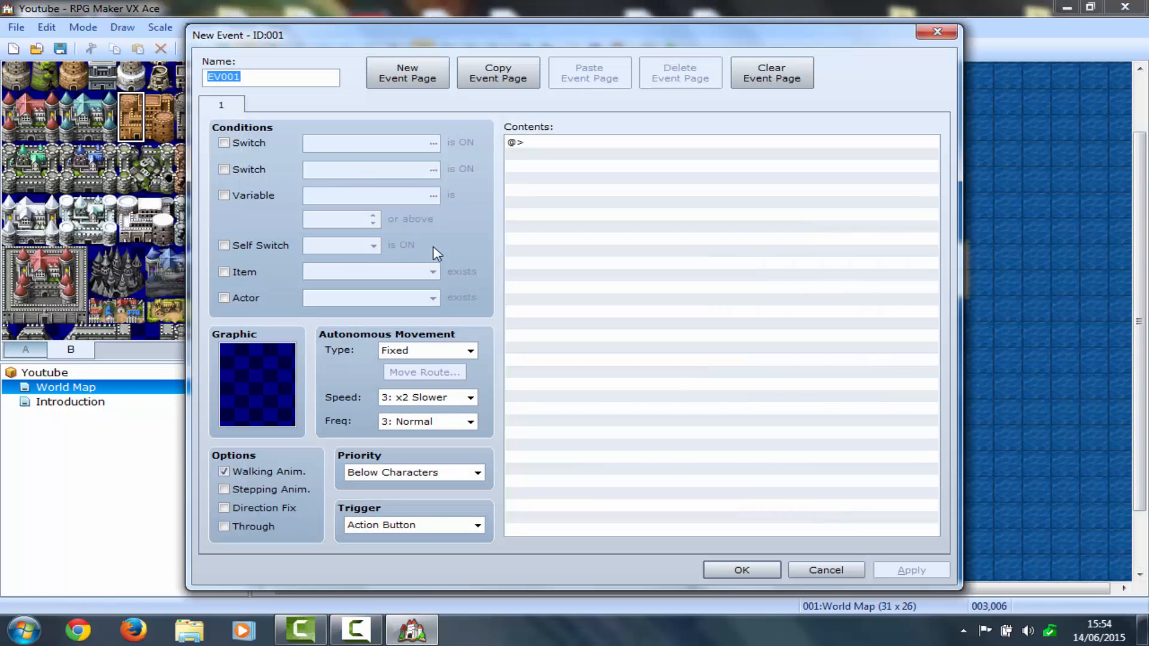
click(358, 526)
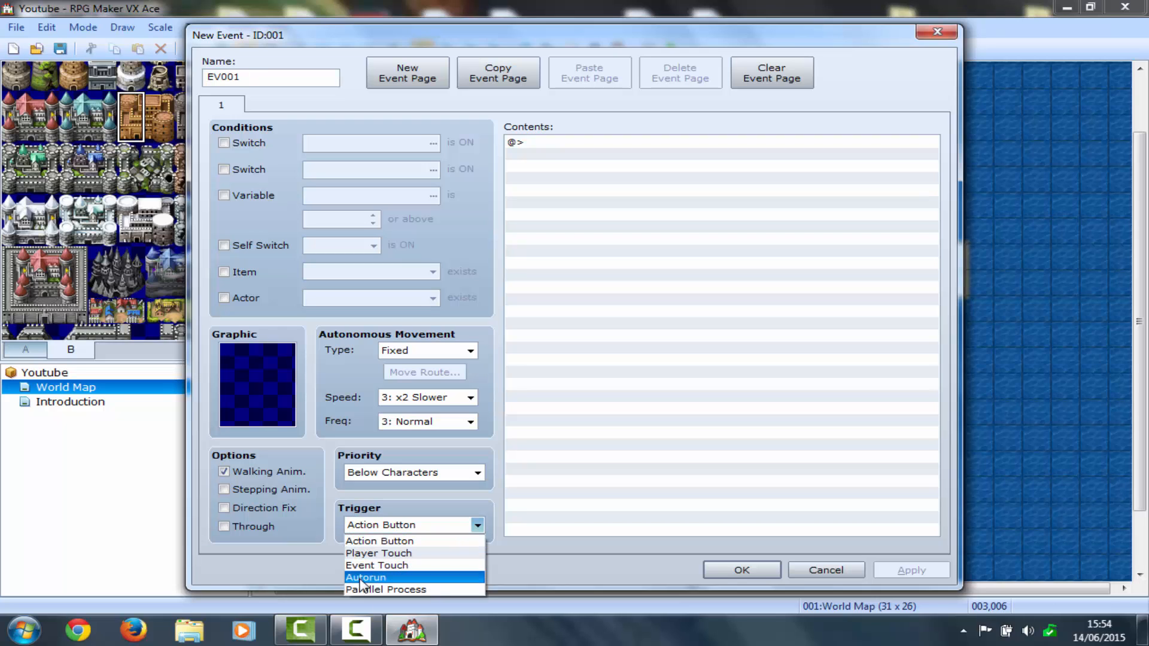
click(368, 575)
double_click(547, 144)
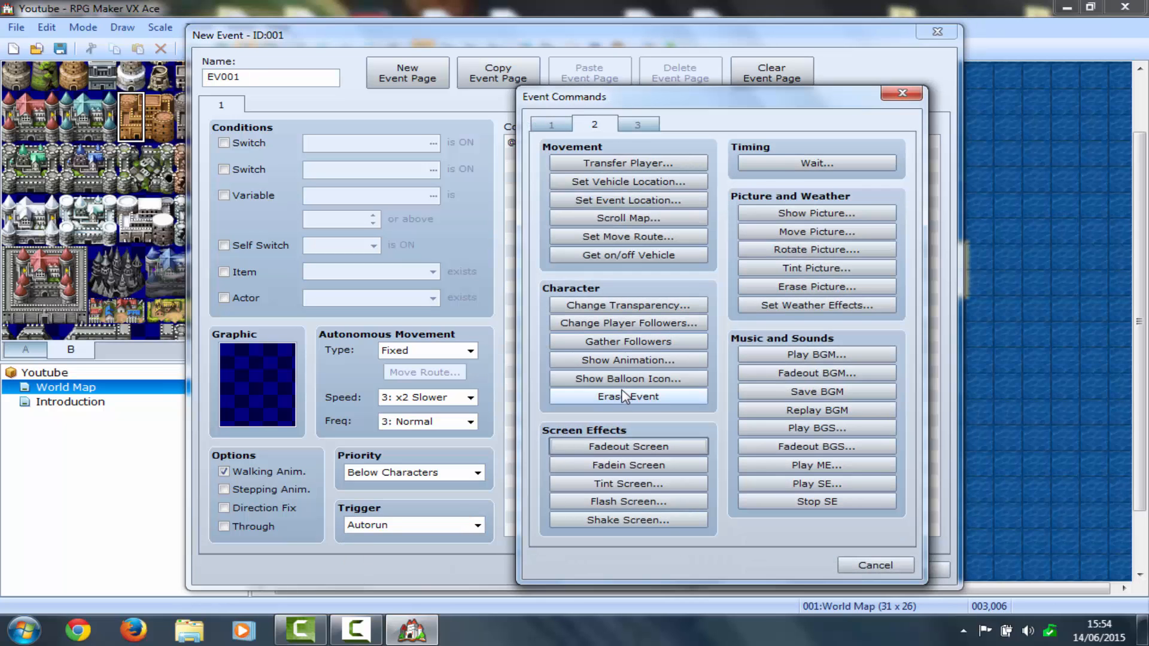
click(628, 465)
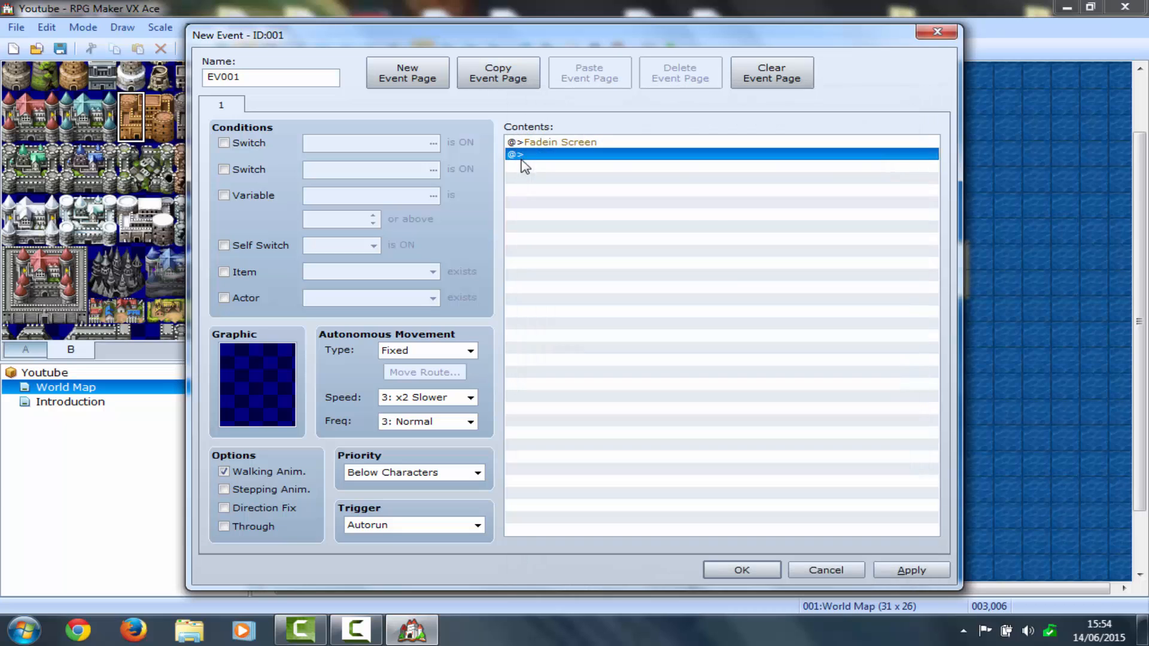
Add an Erase Event command after Fadein Screen and save the new World Map event
double_click(534, 154)
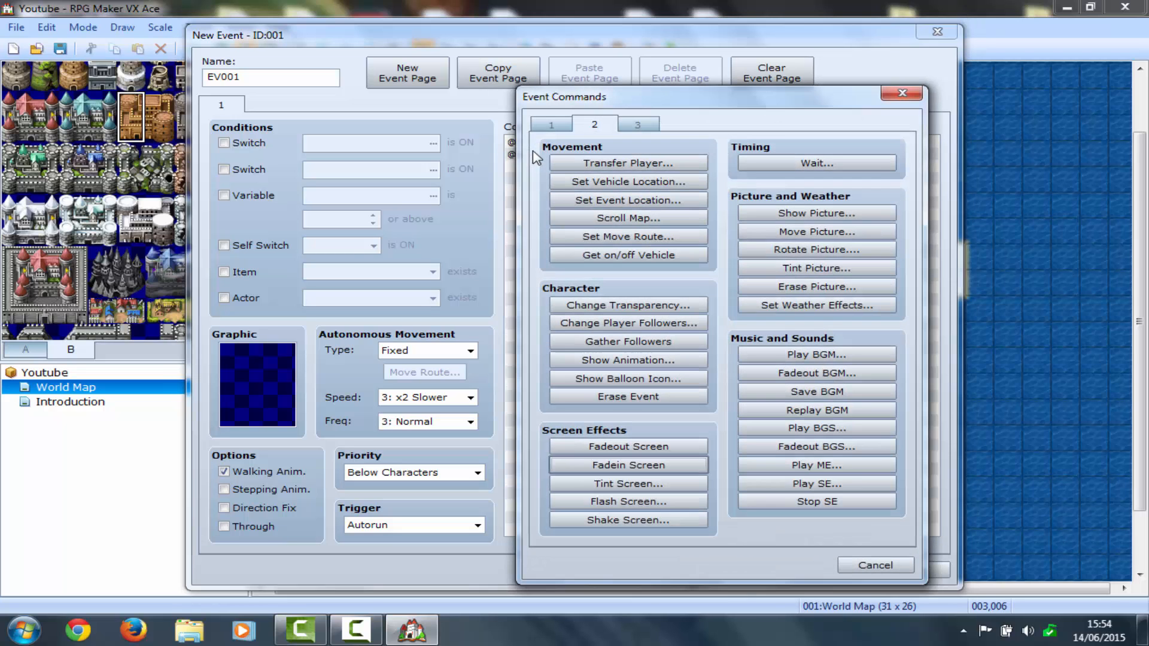
click(892, 99)
double_click(691, 163)
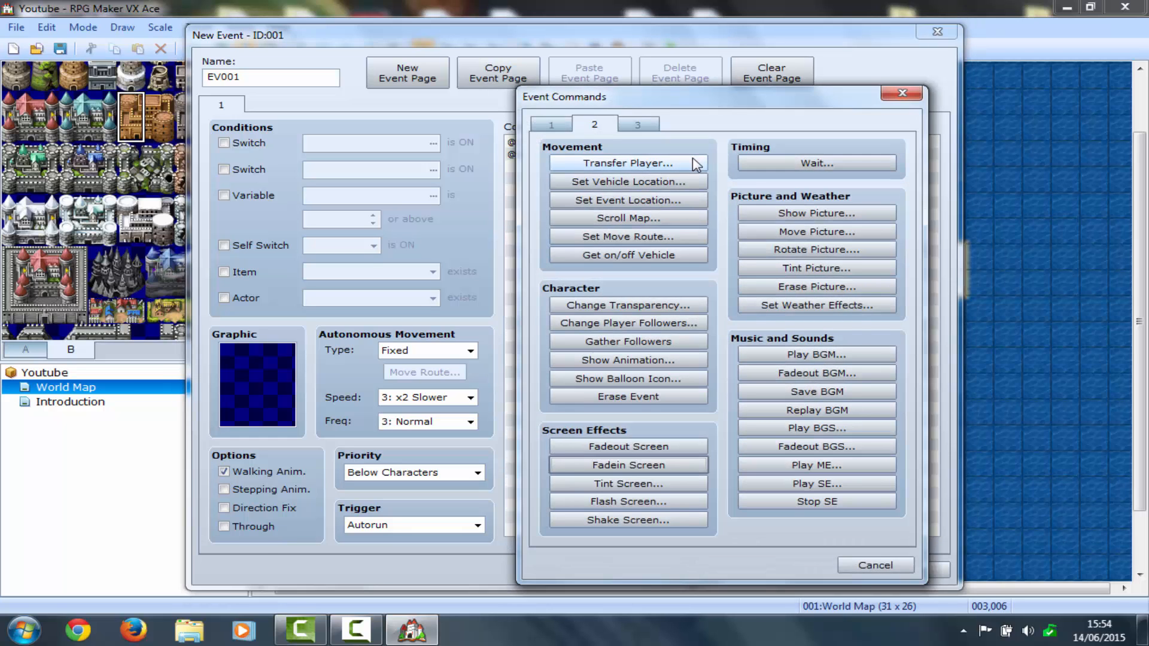
click(552, 126)
click(594, 124)
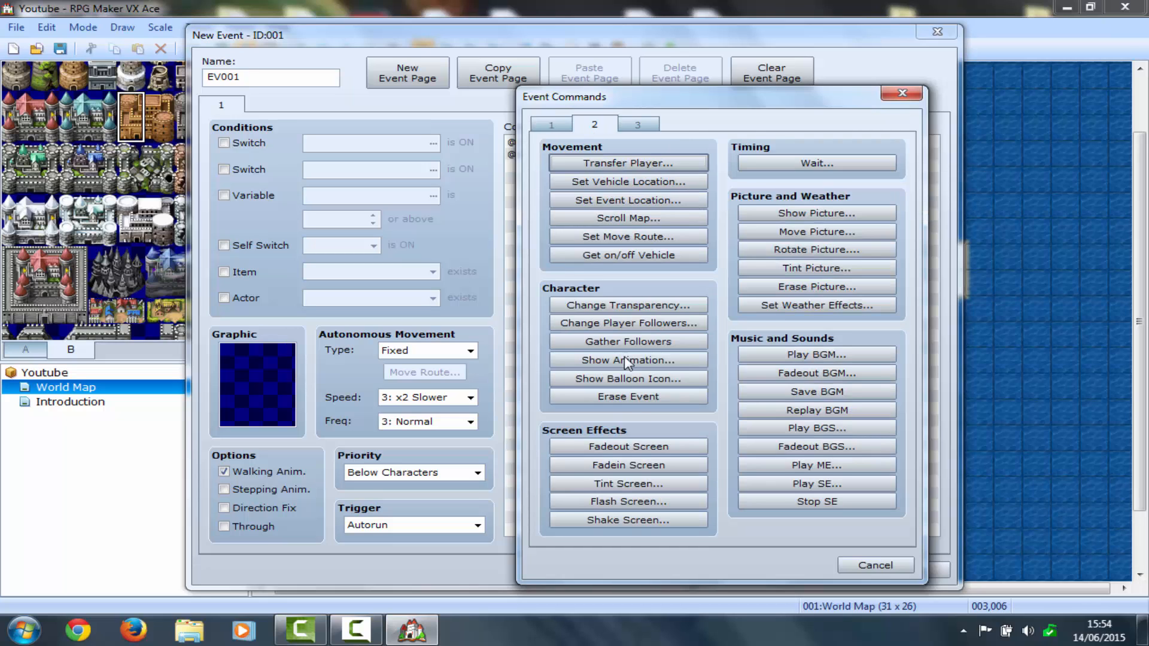
click(628, 396)
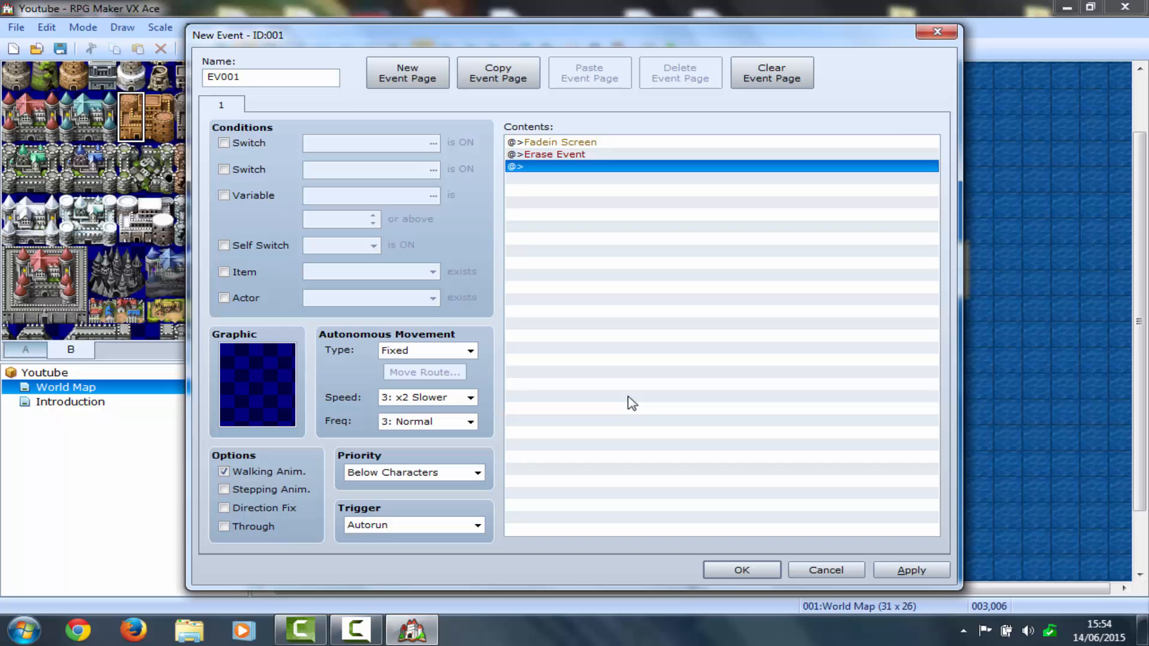
click(737, 573)
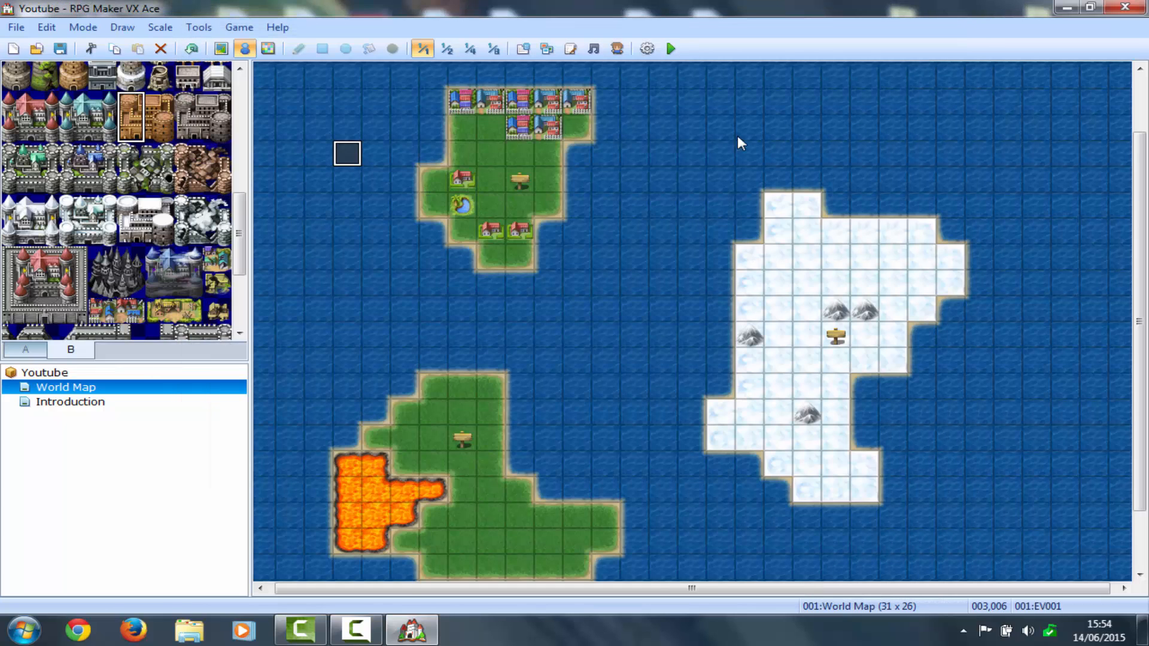
Playtest the game again, going through the doctor's dialogue with "Yes, i'm awake" until the player is transferred to the World Map
click(670, 50)
key(Return)
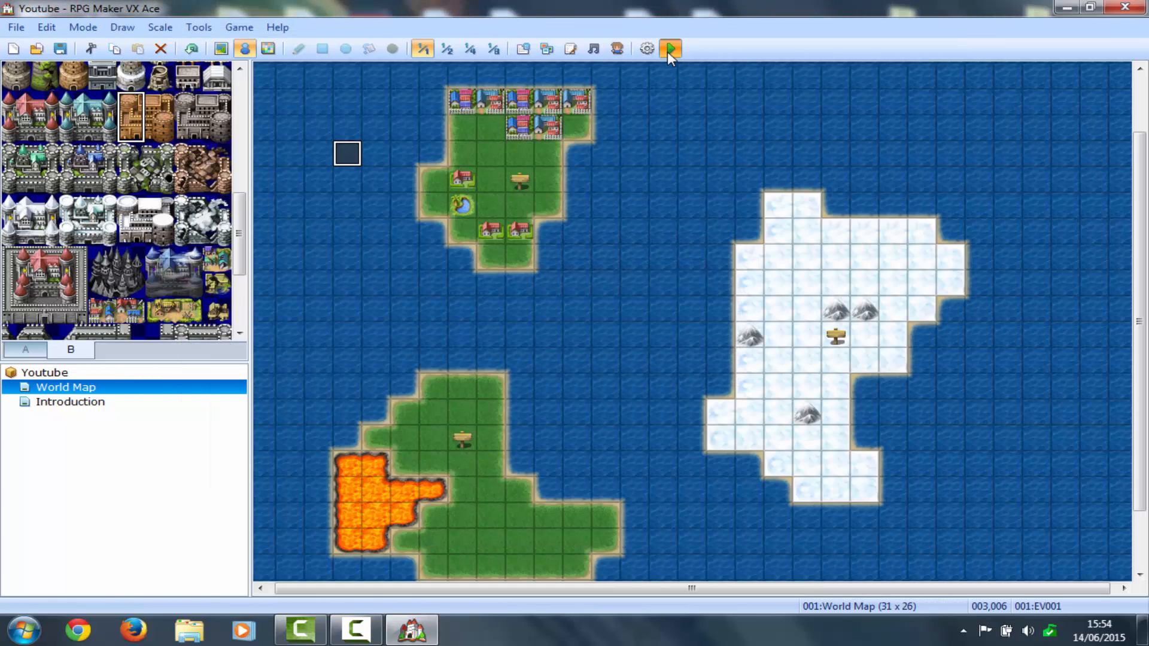
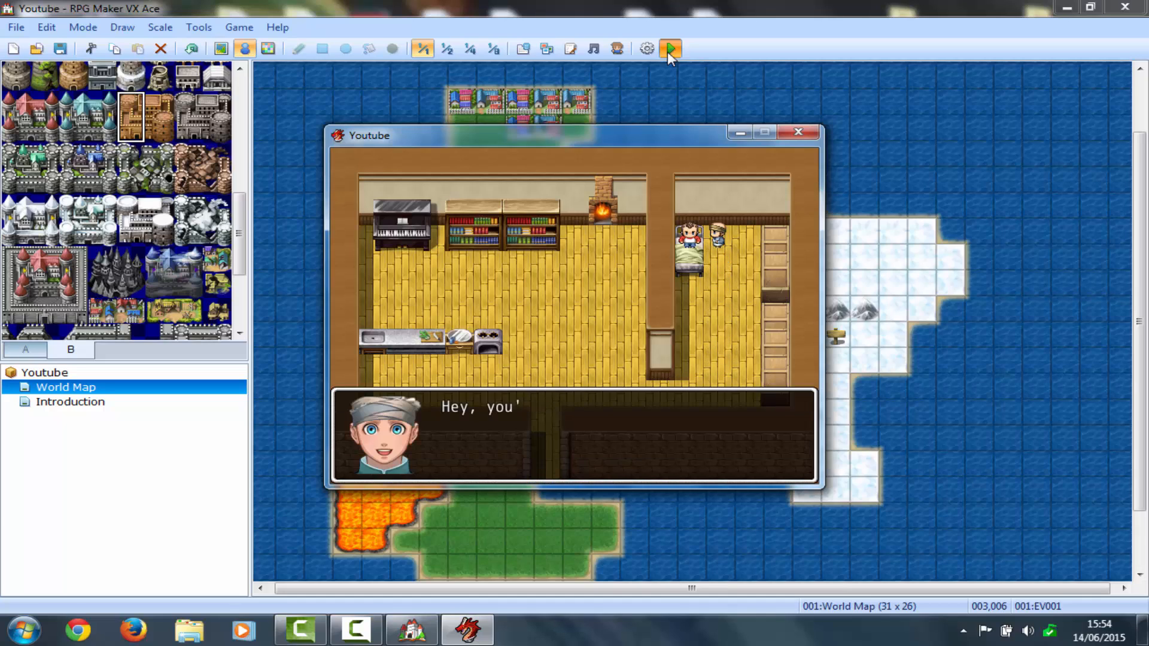
key(Return)
key(Return)
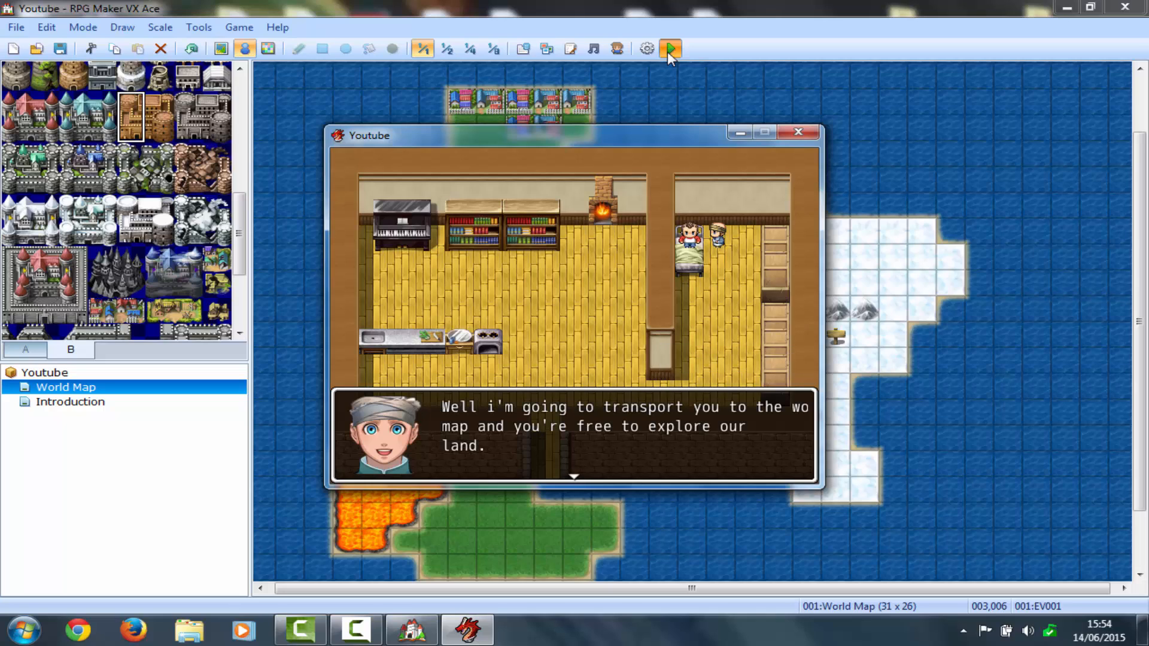
key(Return)
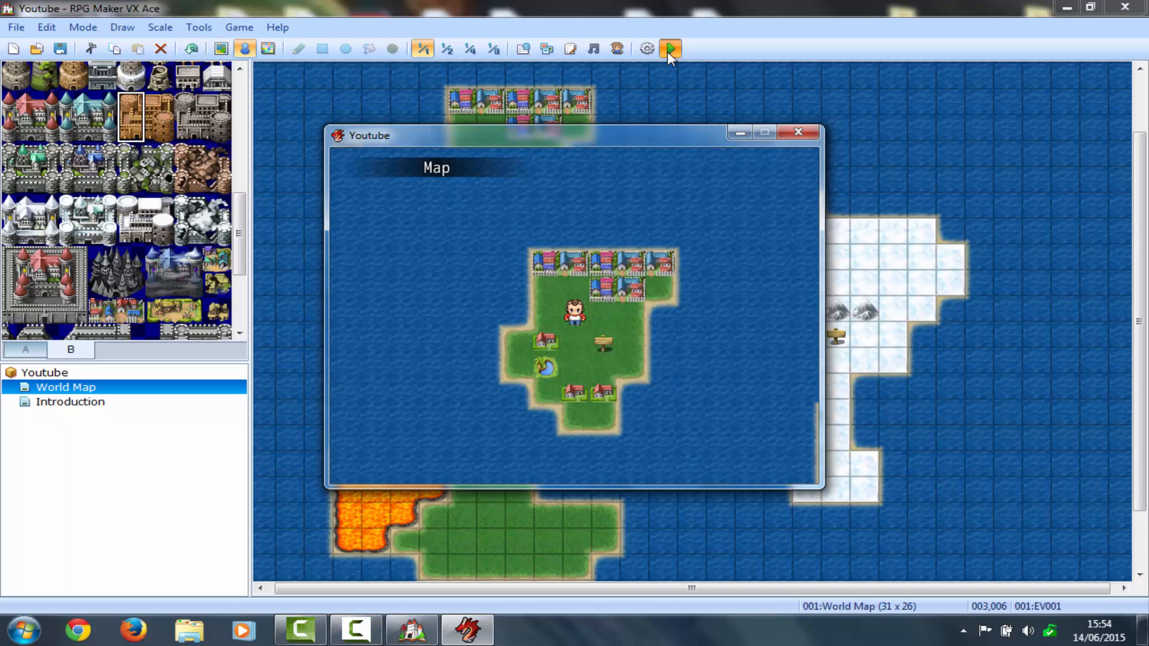
Walk the player down and up the northern island to test movement, and close the playtest
key(Down)
key(Down)
key(Down)
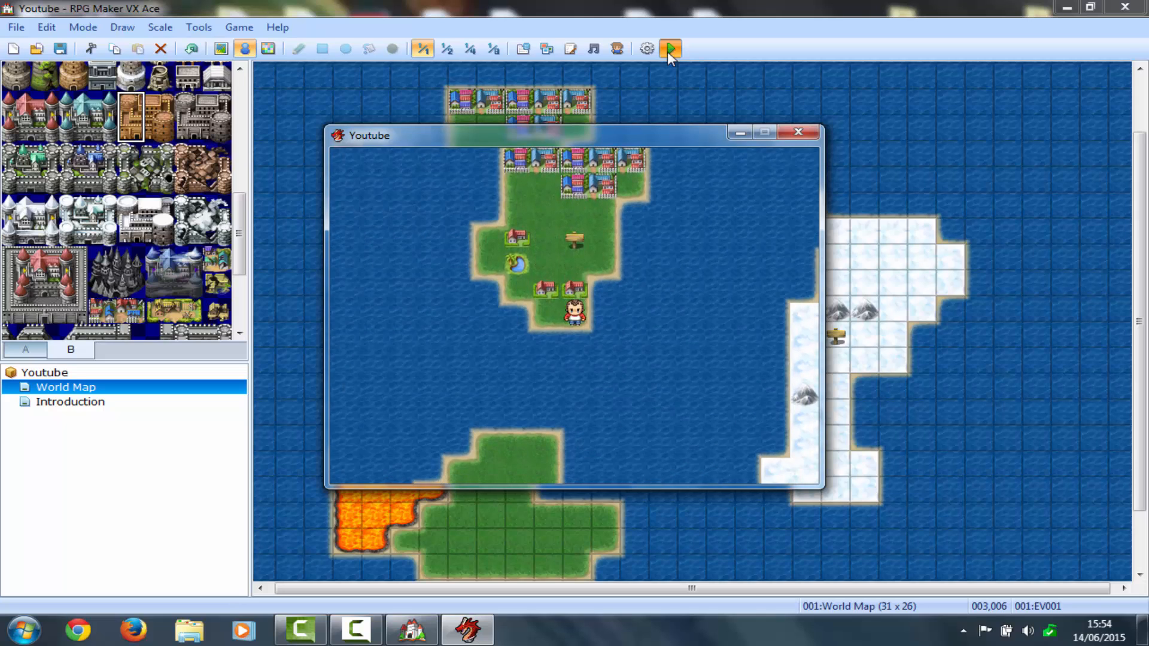
key(Up)
key(Up)
key(Up)
key(Up)
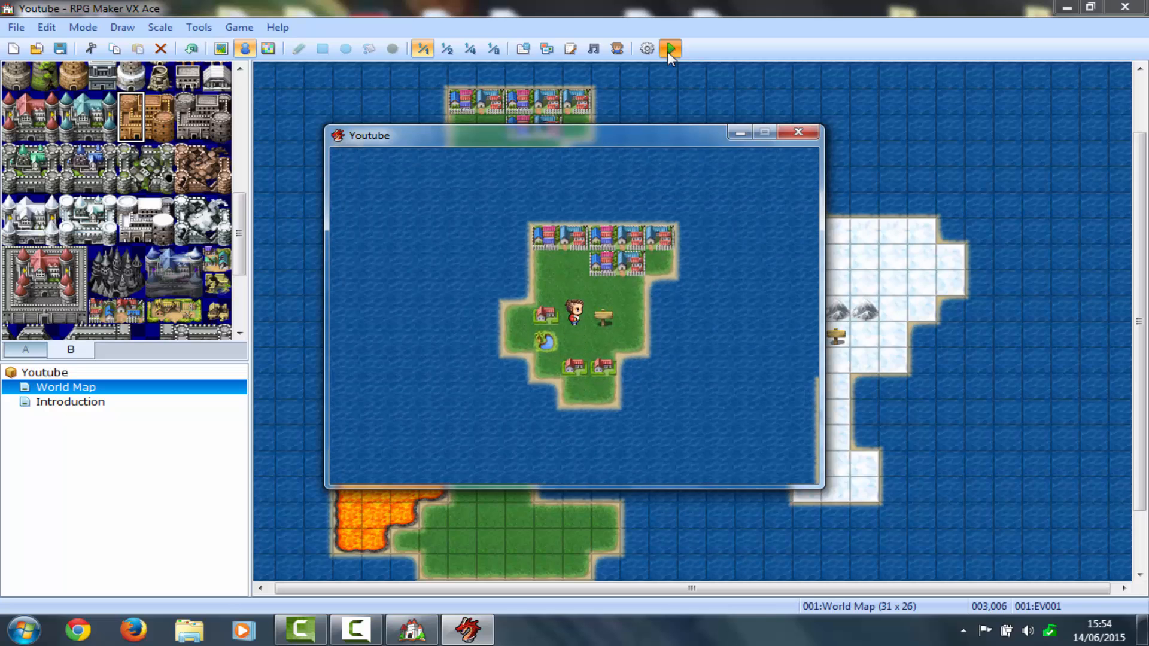
key(Down)
key(Down)
key(Down)
key(Down)
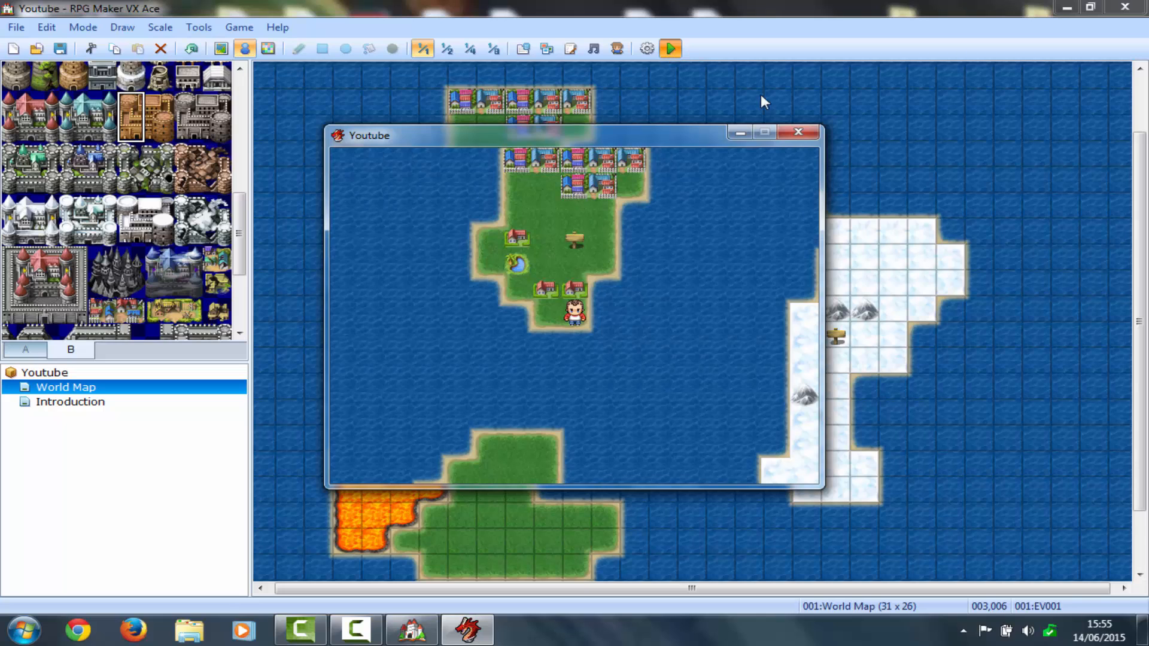
click(798, 131)
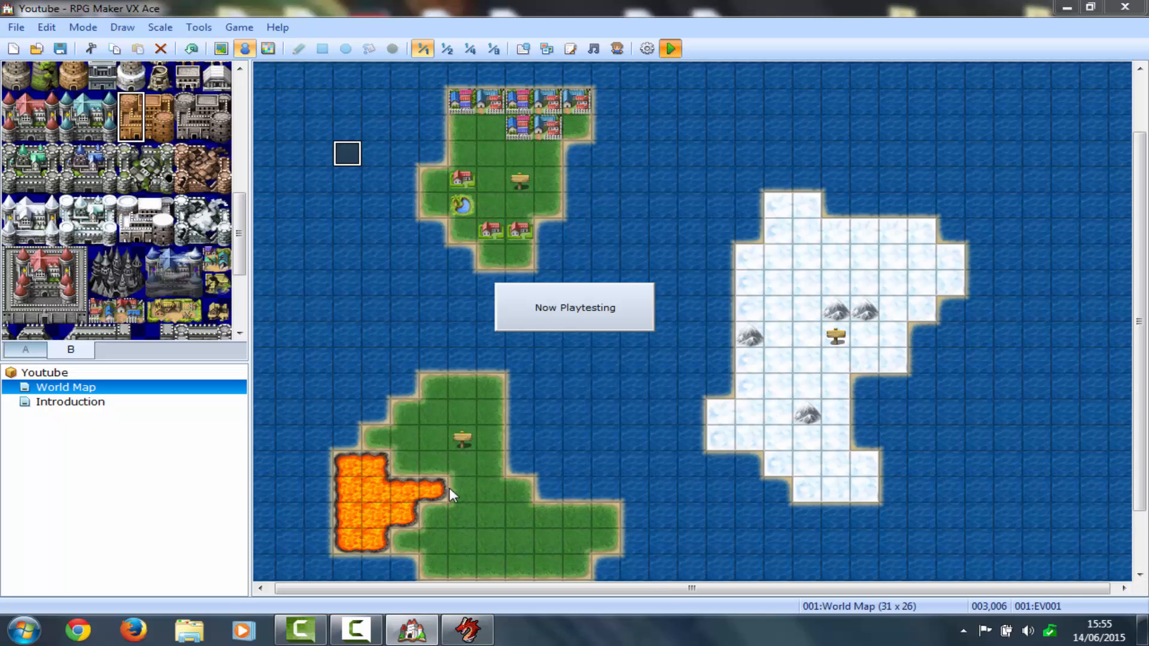
Bring the running Youtube playtest window back up and close it to return to the editor
click(467, 629)
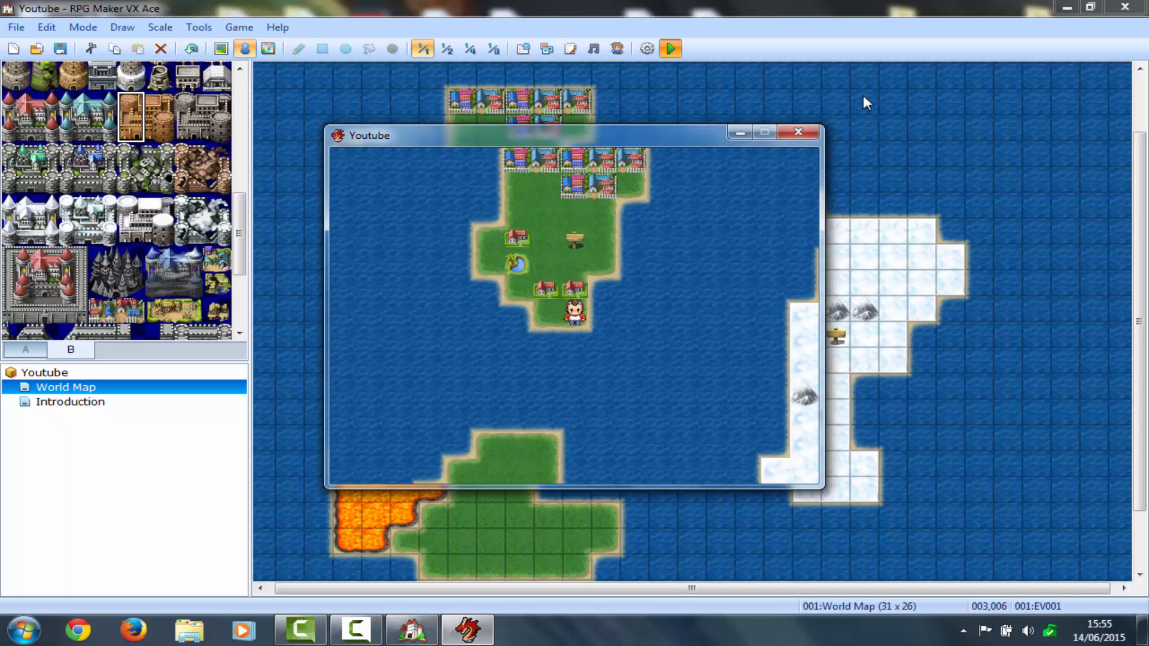
click(798, 132)
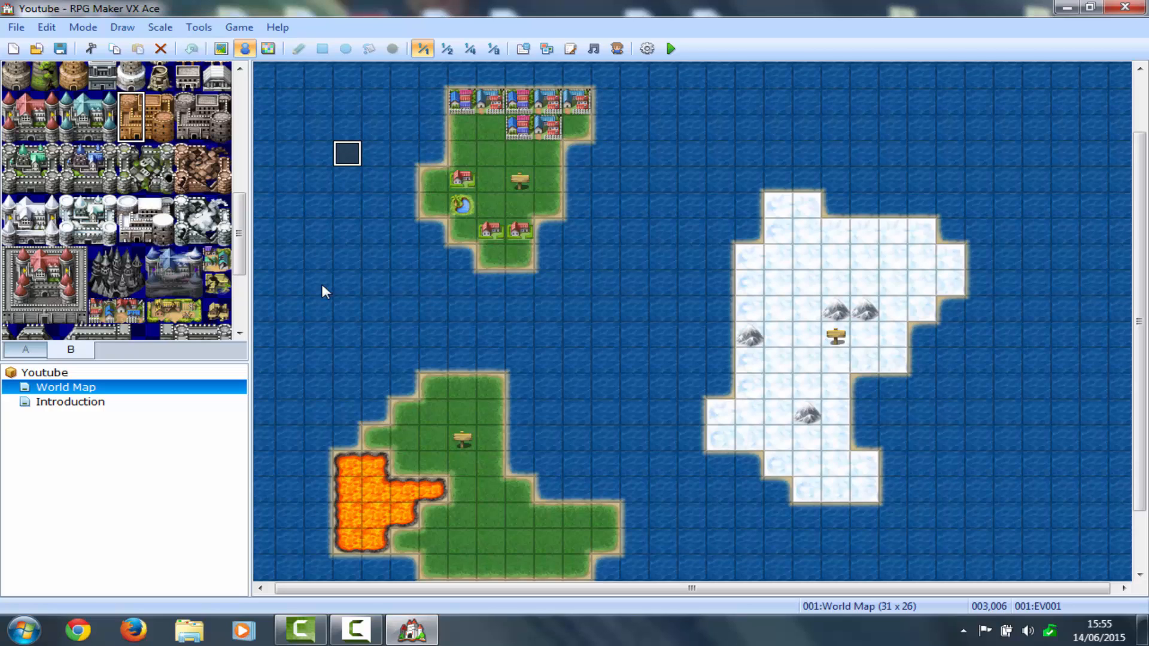
Start a new map under the Youtube project, named Village 1, using the 002:Exterior tileset
click(62, 377)
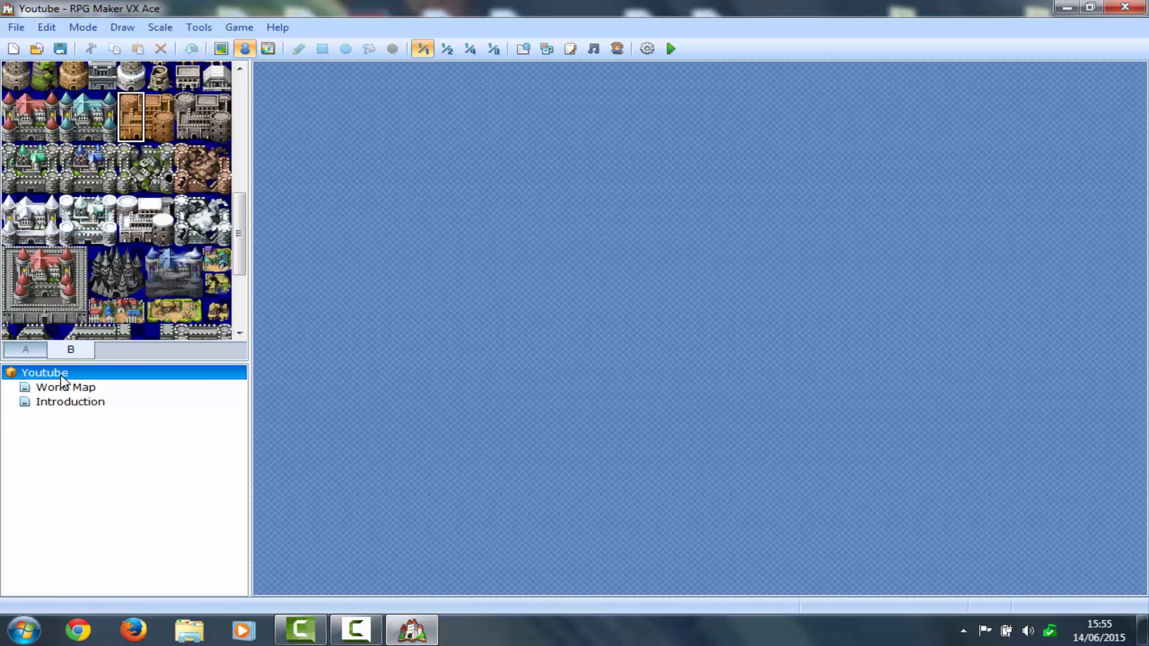
right_click(62, 377)
click(95, 387)
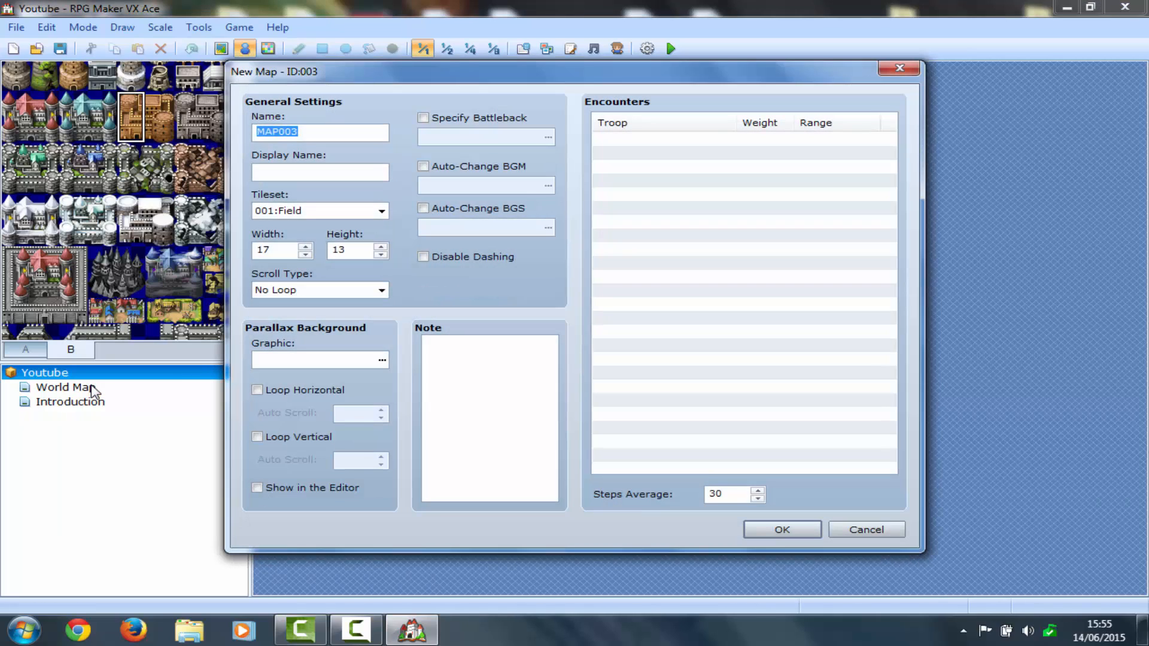
text(VIII)
text(llaghe)
click(330, 210)
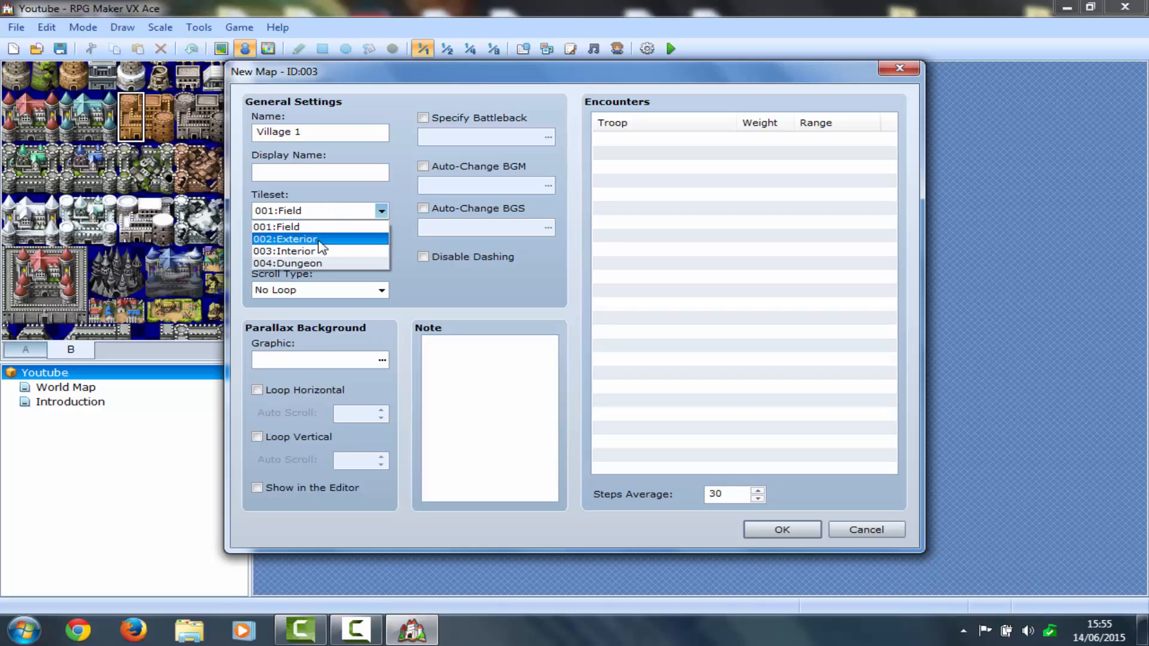
click(322, 243)
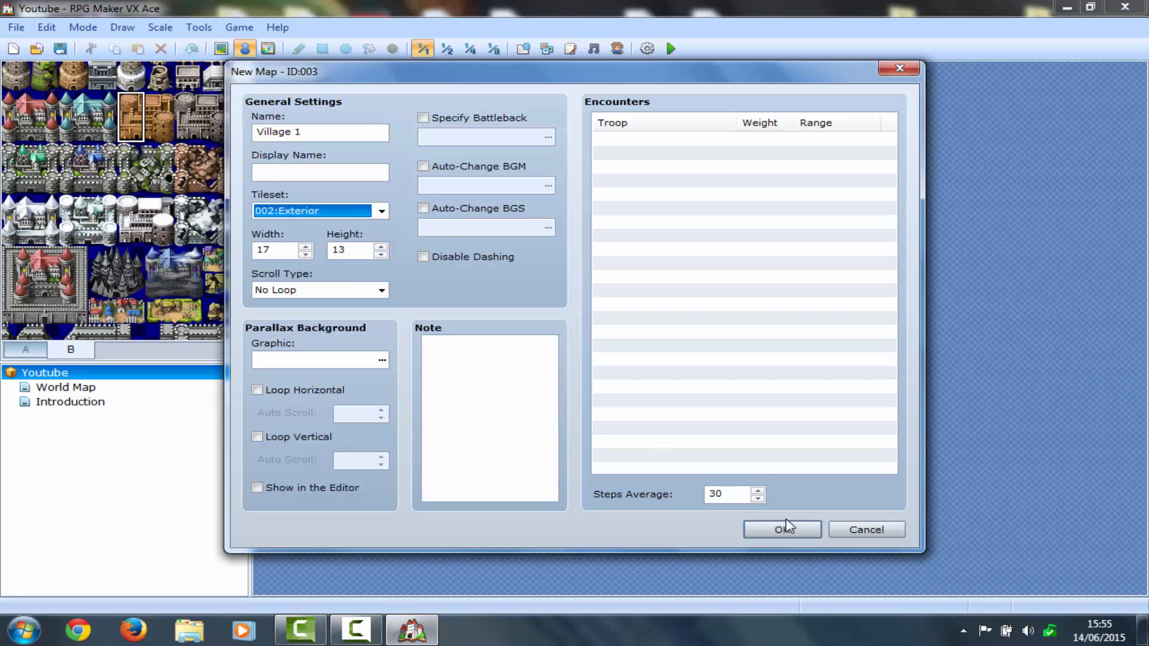
Set the new map's width to 22 and height to 18 tiles, and create it
click(306, 247)
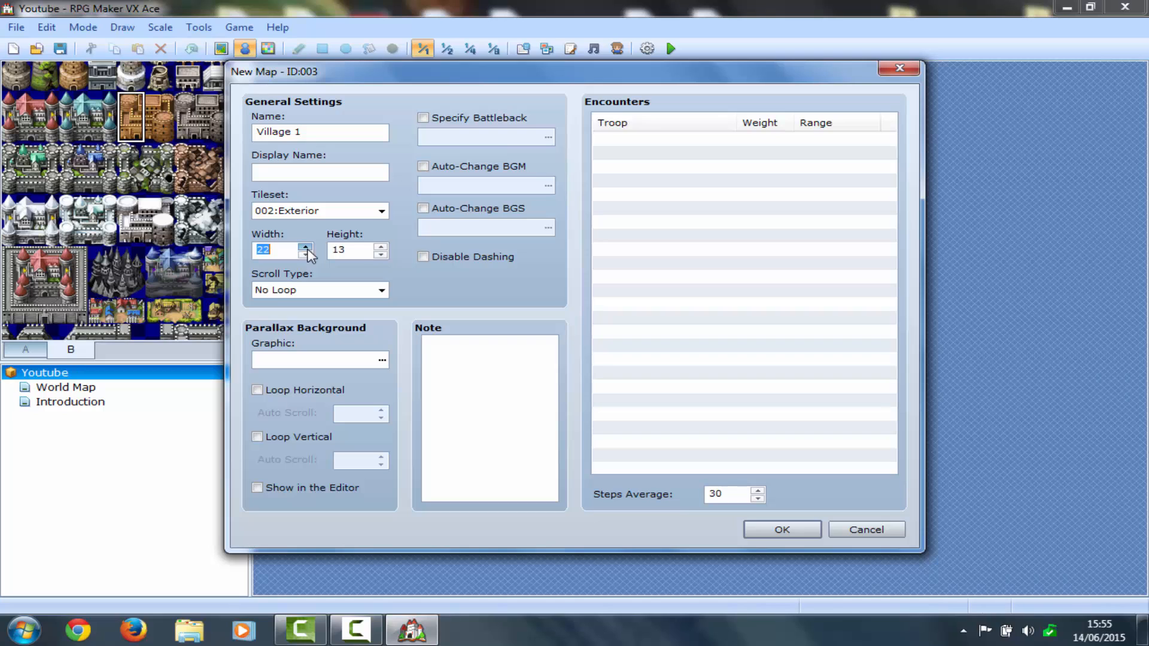
click(381, 247)
click(381, 247)
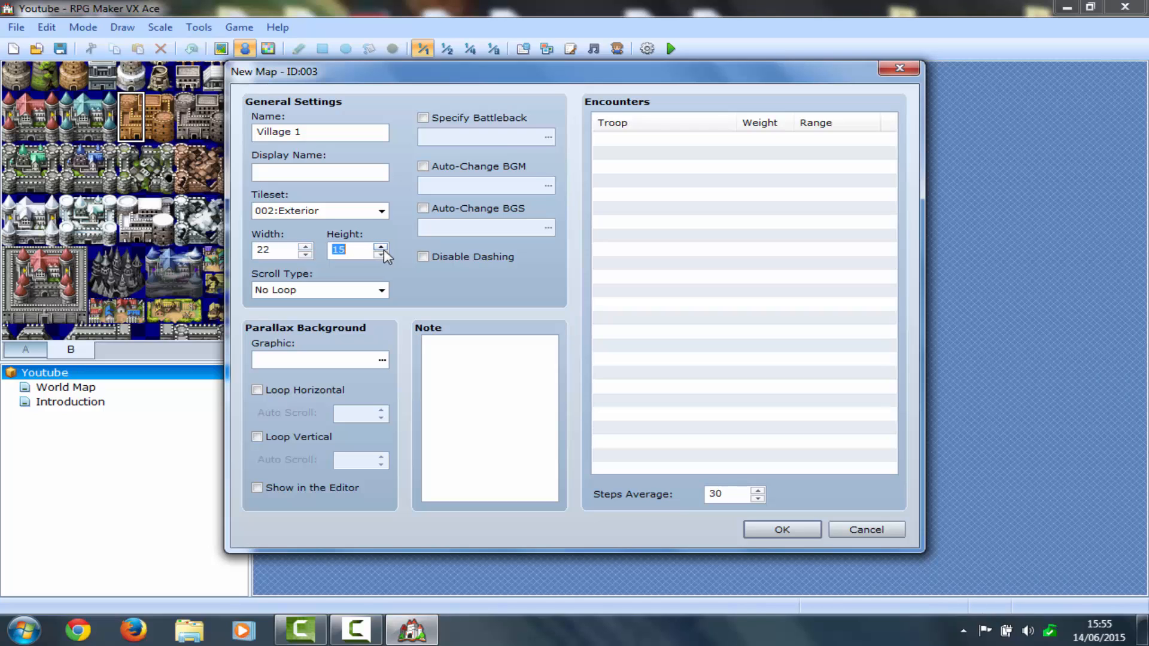
click(756, 531)
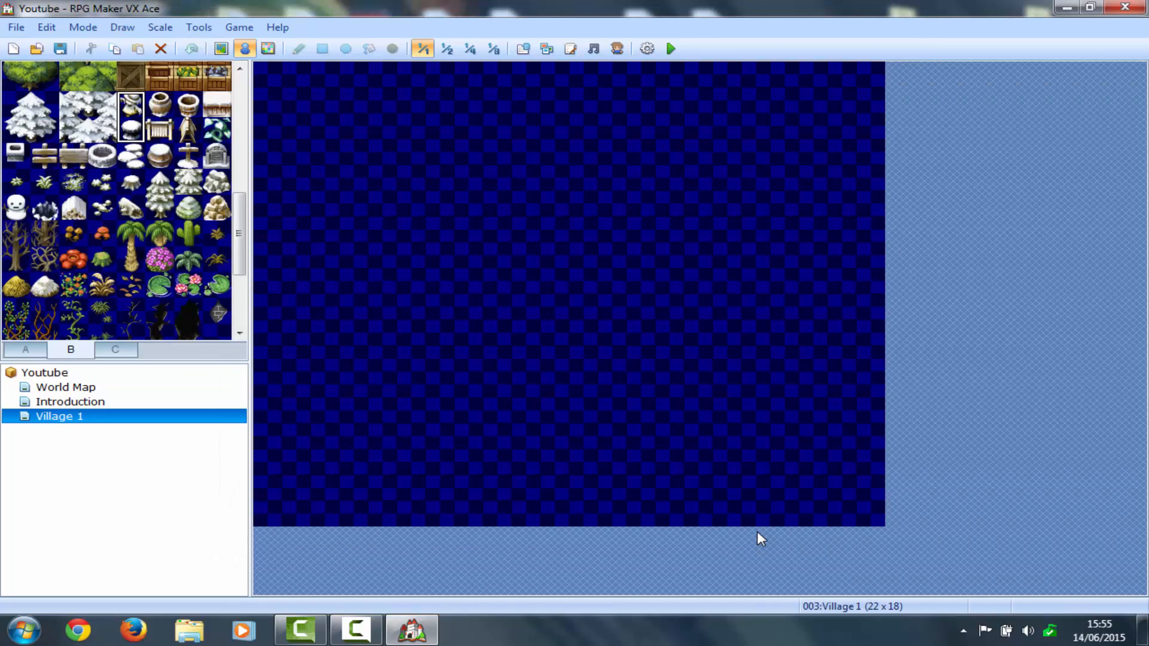
Flood-fill the entire Village 1 map with the plain green grass tile
click(39, 351)
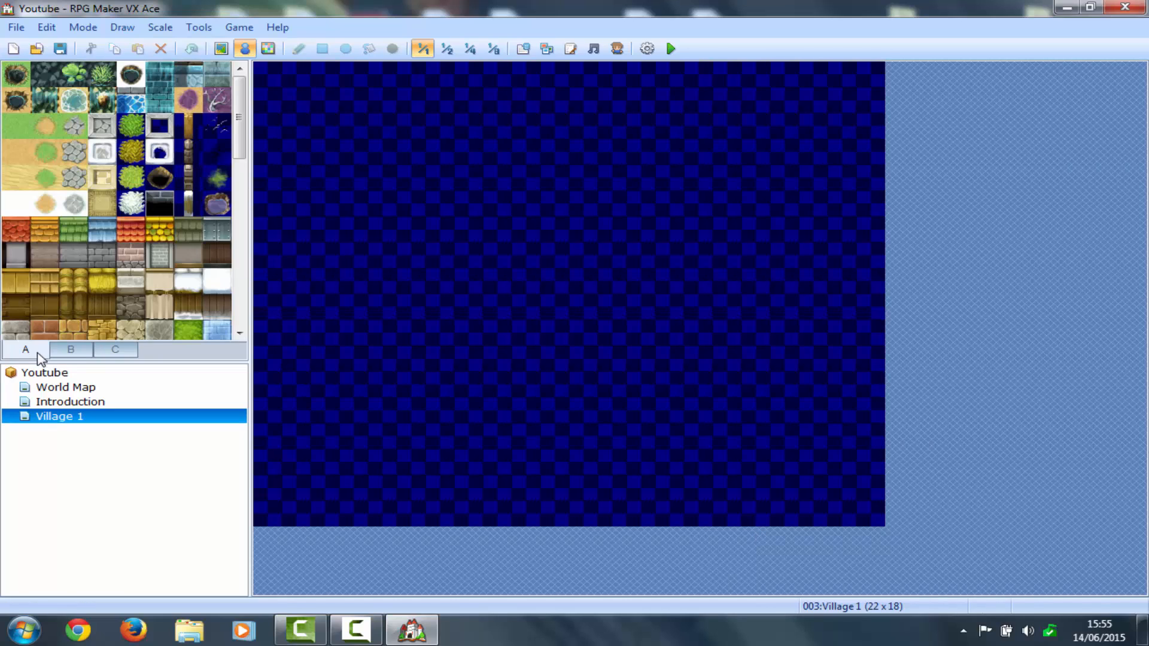
click(14, 126)
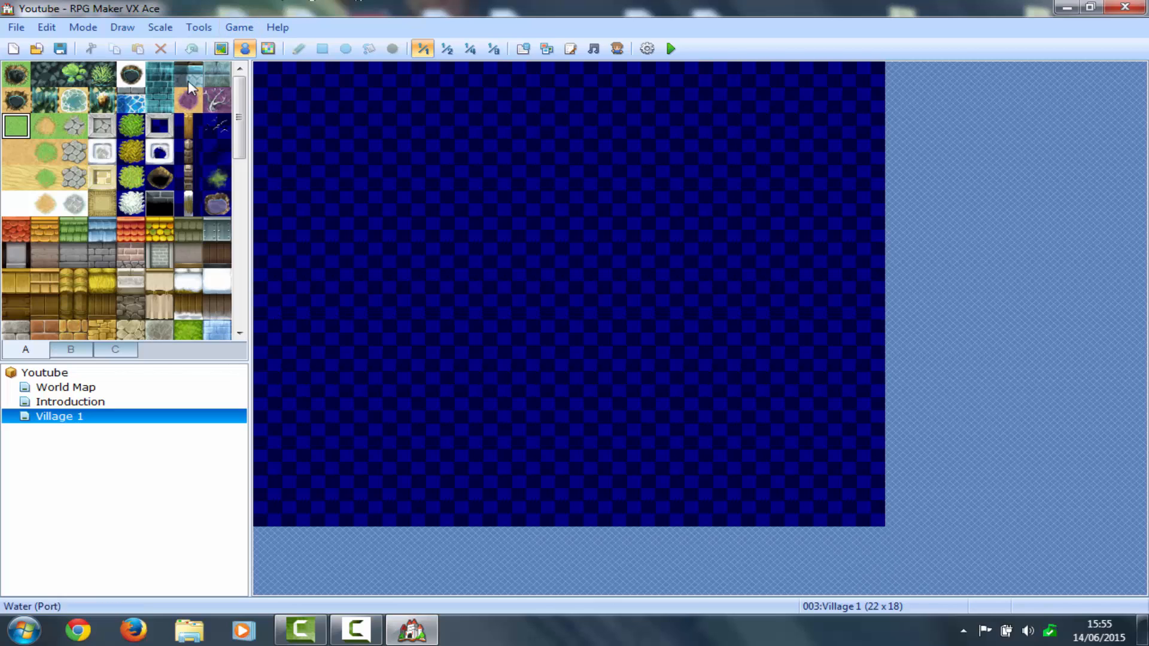
click(220, 48)
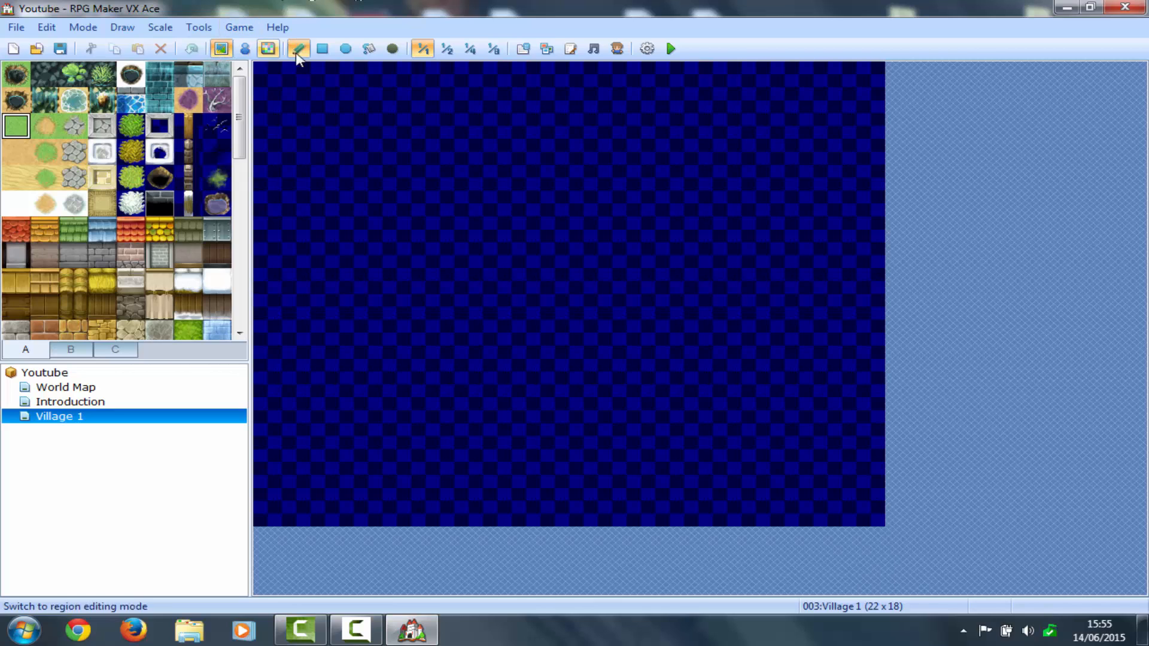
click(369, 48)
click(440, 126)
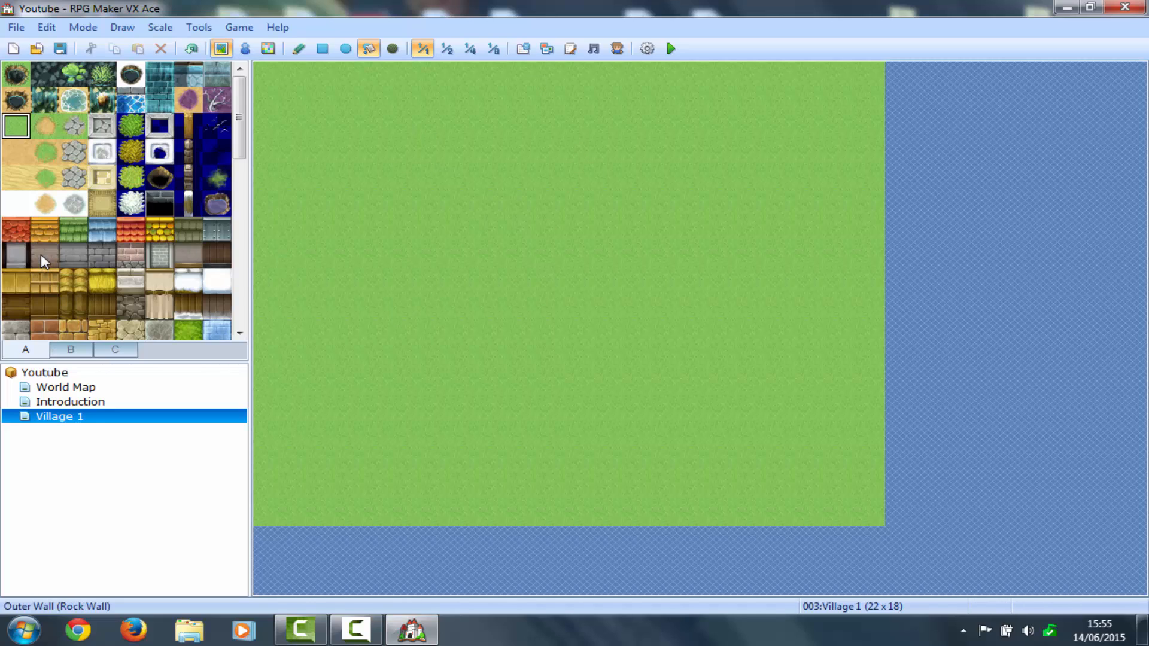
Draw a house with a 7 x 4 tile brown wooden wall starting at (004,005) and a 7 x 2 tile yellow straw roof above it
drag(41, 254, 40, 239)
click(101, 313)
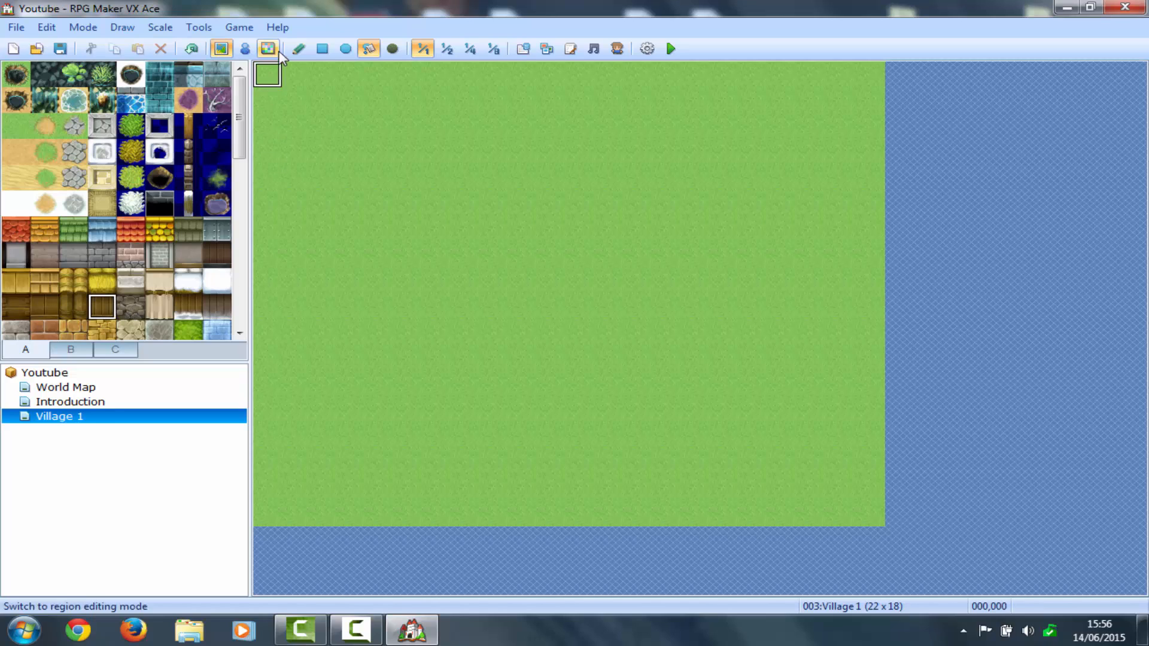
click(322, 48)
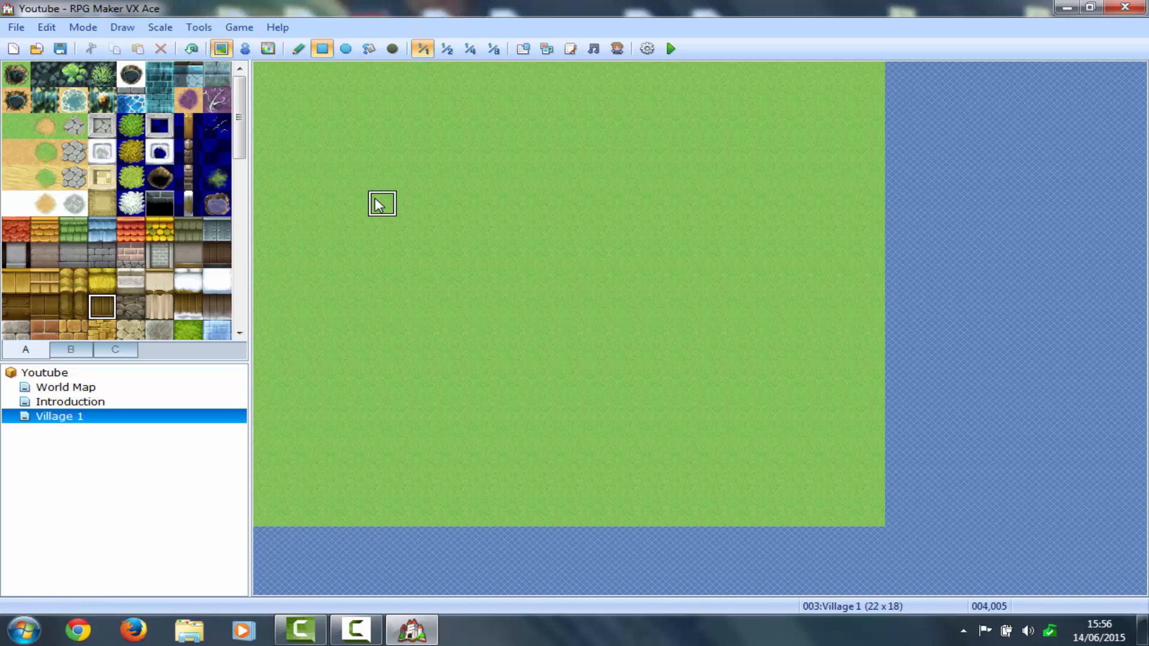
mouse_move(378, 203)
mouse_down()
mouse_move(544, 325)
mouse_move(548, 280)
mouse_up()
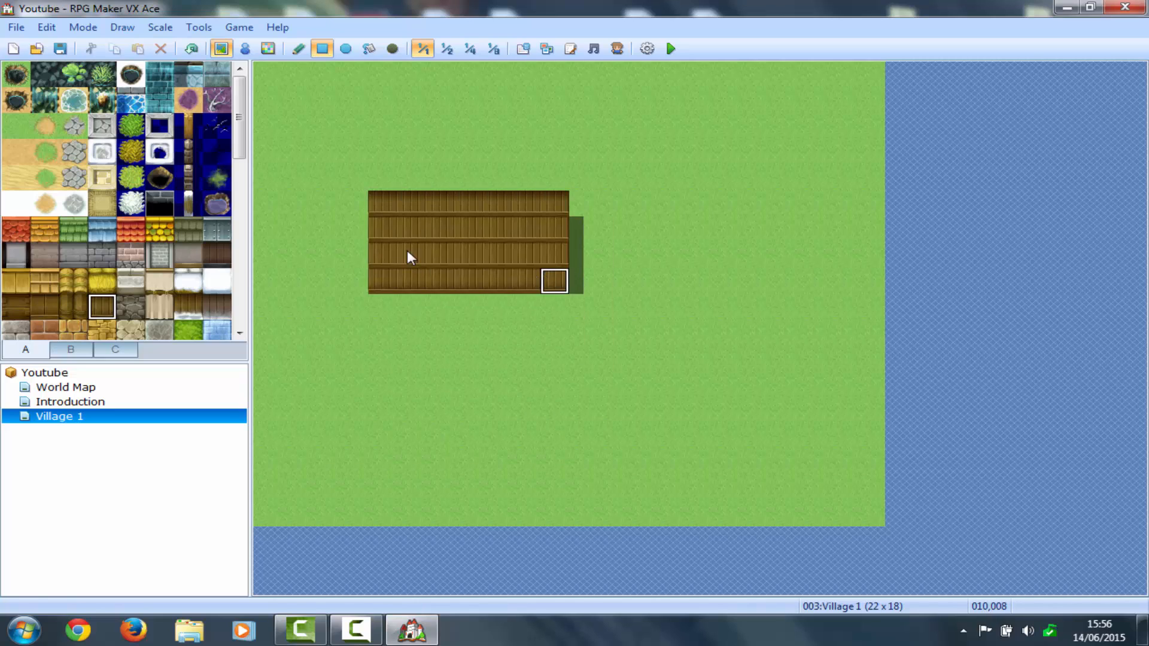
click(101, 281)
mouse_move(373, 180)
mouse_down()
mouse_move(496, 157)
mouse_move(559, 170)
mouse_move(339, 158)
mouse_move(386, 154)
mouse_up()
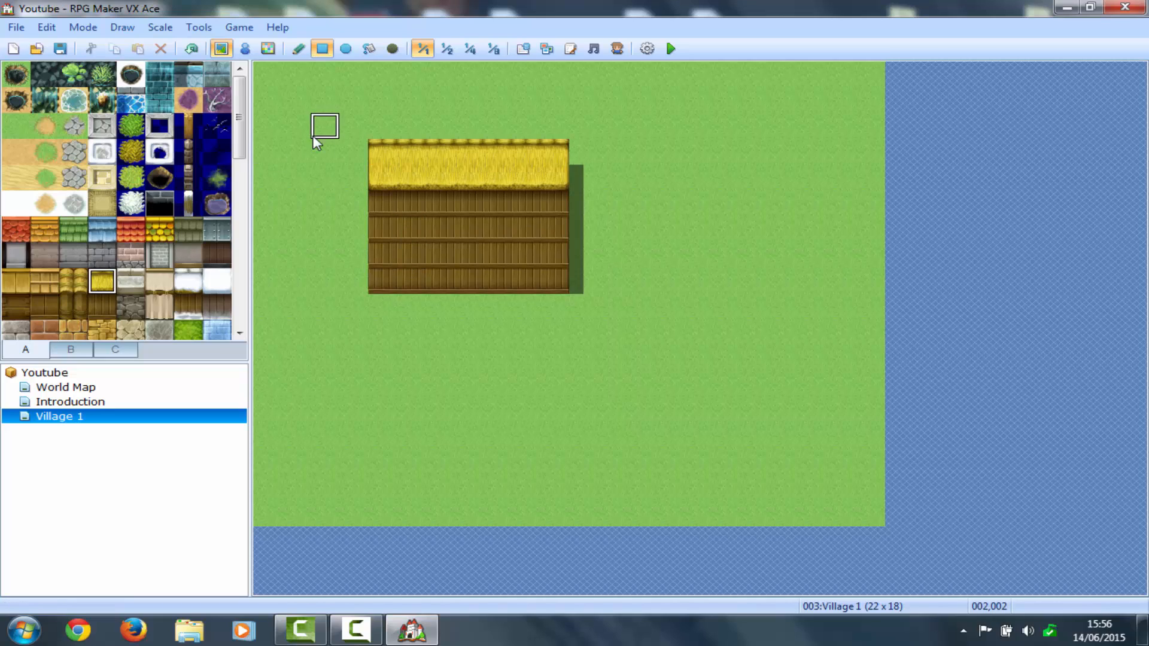
Place a black doorway tile at (007,008), in the middle of the wooden wall's bottom row
mouse_move(240, 113)
mouse_down()
mouse_move(231, 248)
mouse_move(244, 103)
mouse_up()
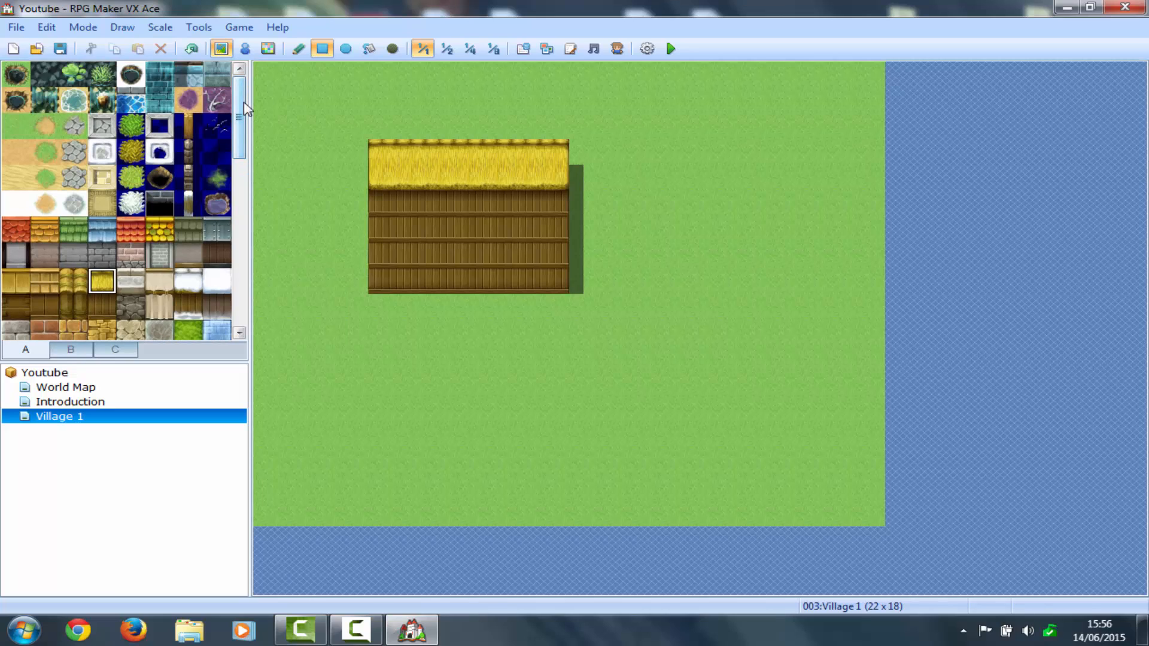
mouse_move(245, 107)
mouse_down()
mouse_move(244, 223)
mouse_move(242, 110)
mouse_up()
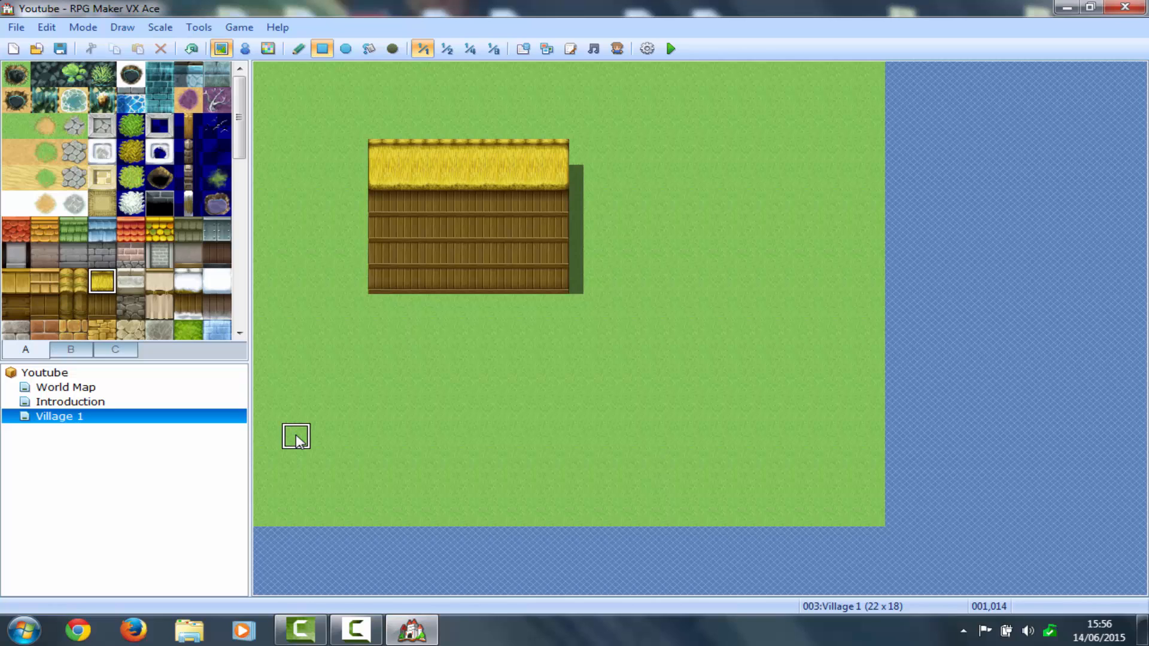
click(70, 350)
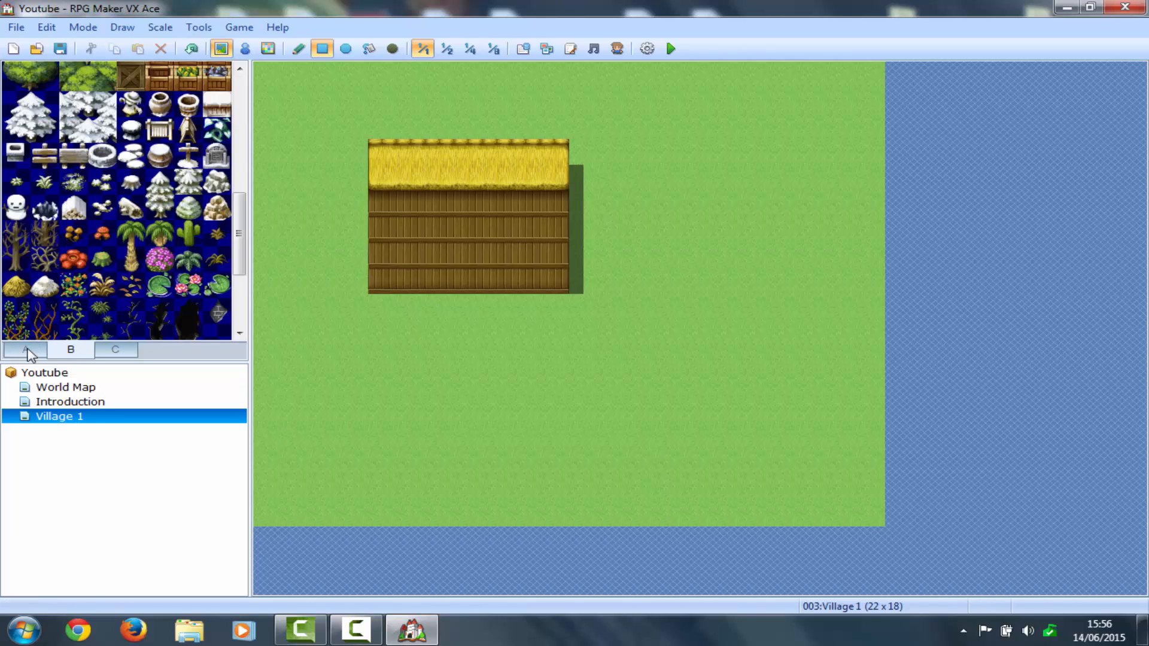
click(27, 352)
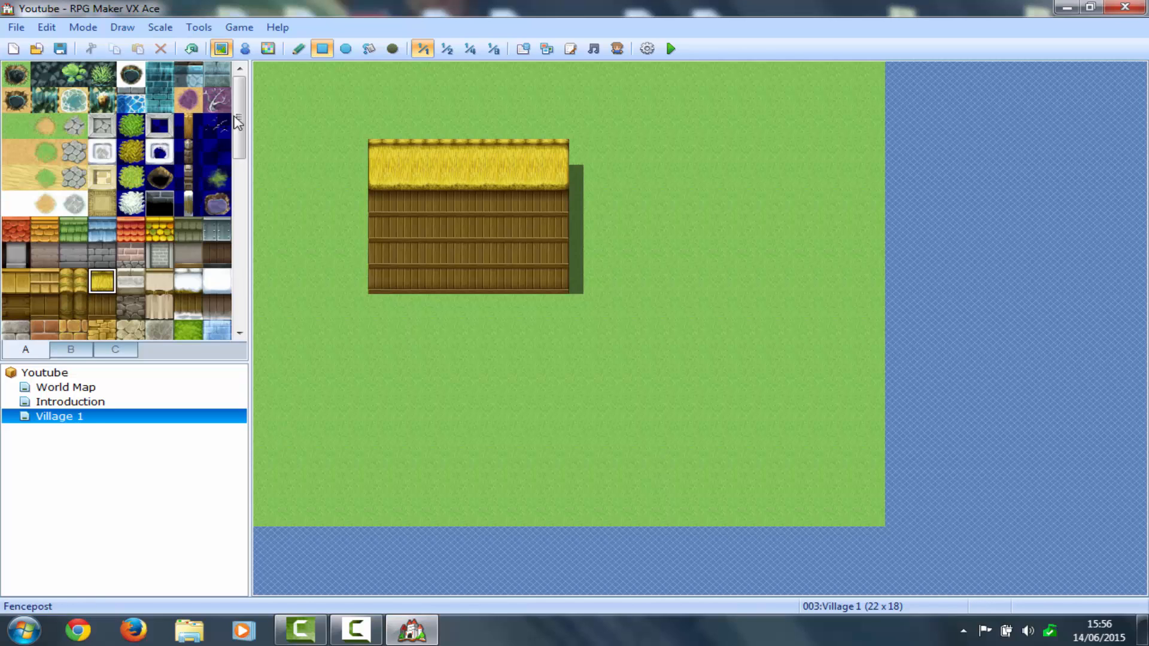
drag(239, 122, 223, 214)
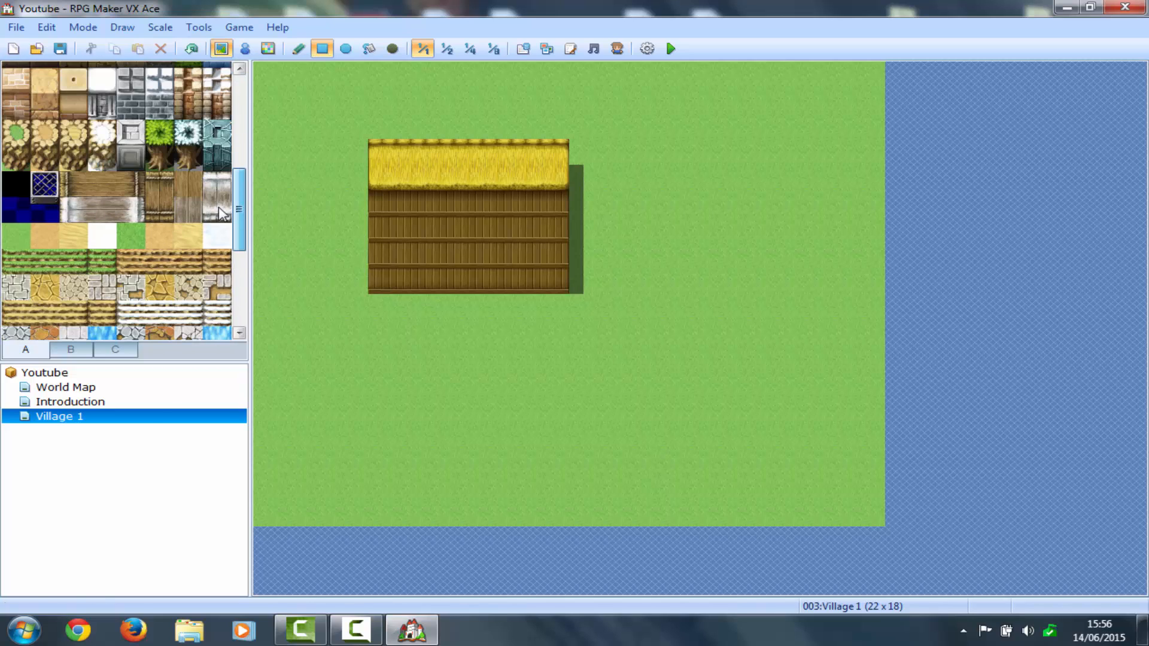
click(14, 185)
click(466, 286)
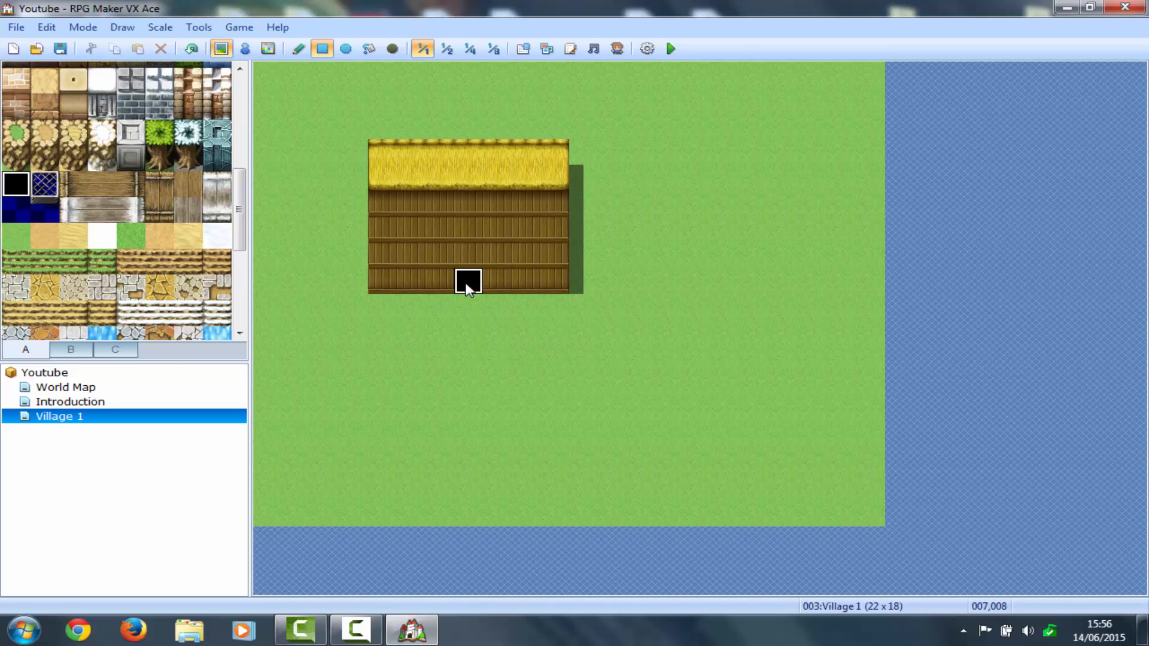
Place the Shop Sign (Inn) tile directly above the black doorway
click(83, 350)
scroll(251, 110, up, 6)
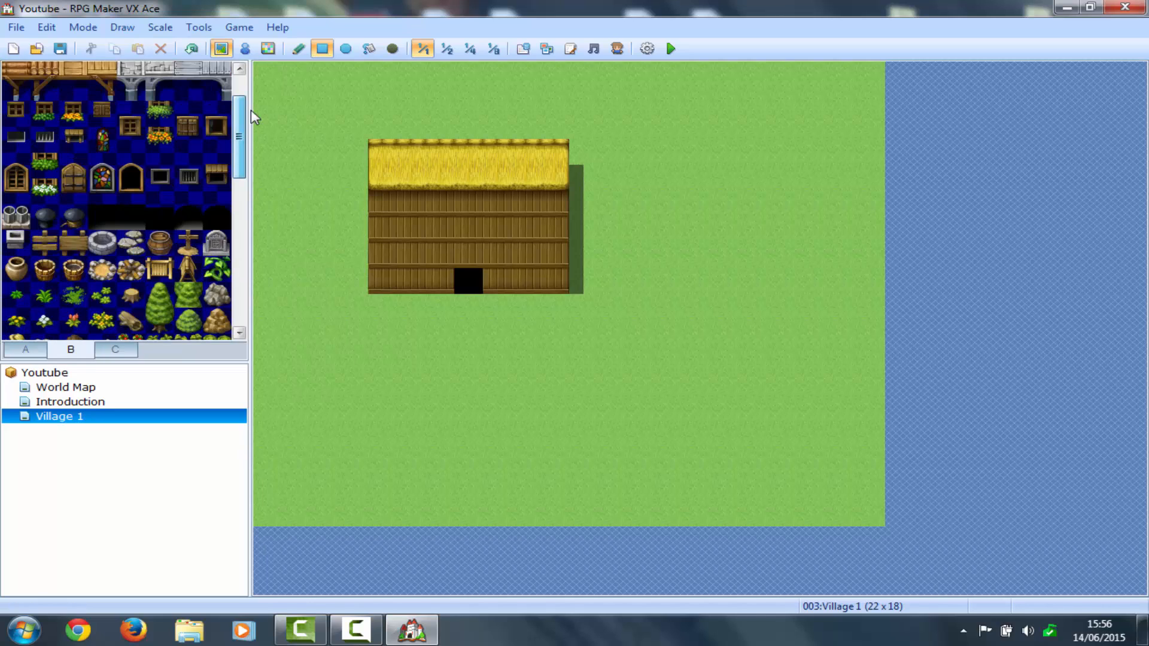
scroll(250, 90, up, 1)
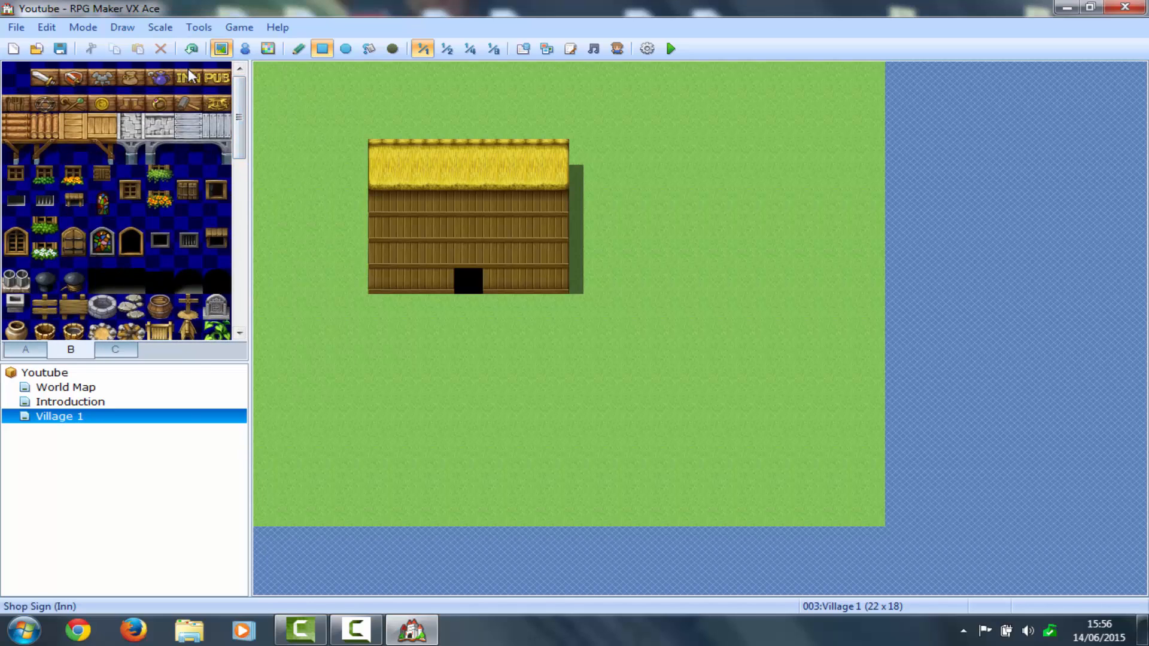
click(188, 77)
click(467, 257)
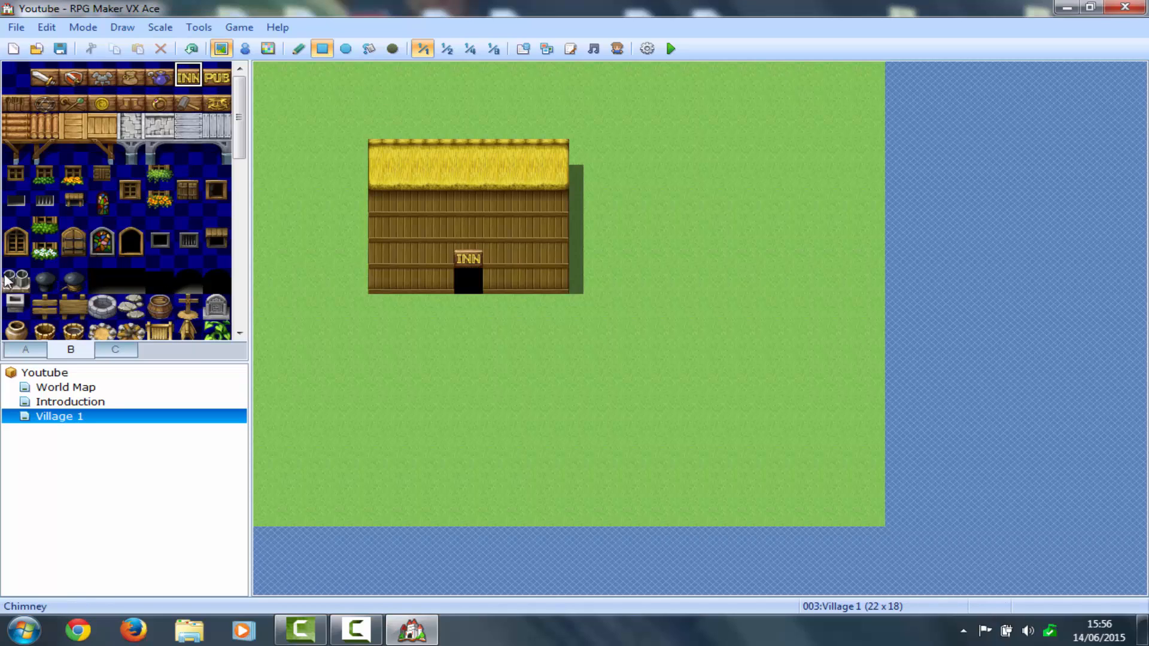
Add an arched wooden window on the wall on each side of the INN sign with the Pencil tool
drag(16, 259, 18, 234)
click(298, 49)
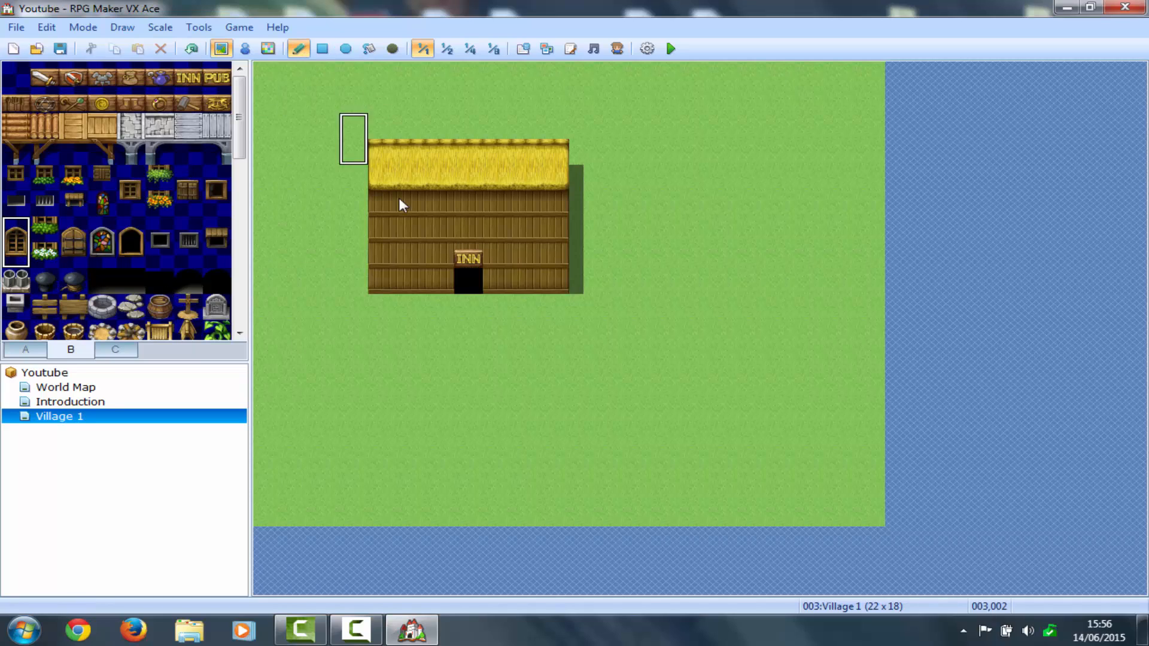
click(401, 224)
click(525, 223)
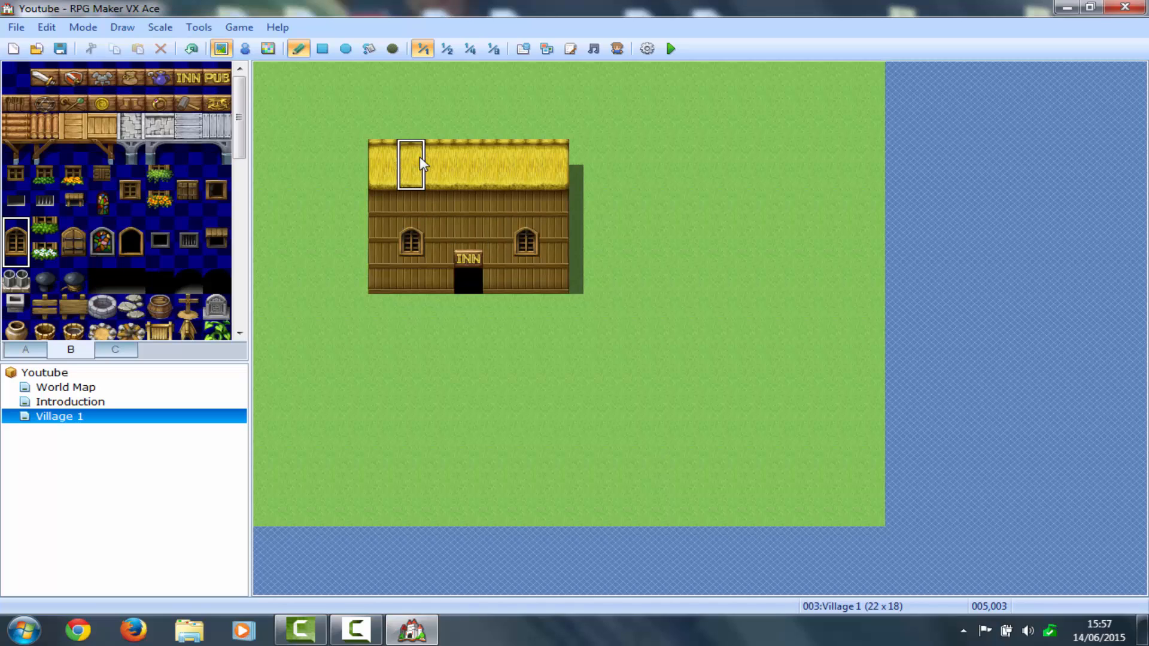
Create a quick Door event with the brown wooden door graphic from !Door1 on the inn's doorway at (007,008)
click(245, 48)
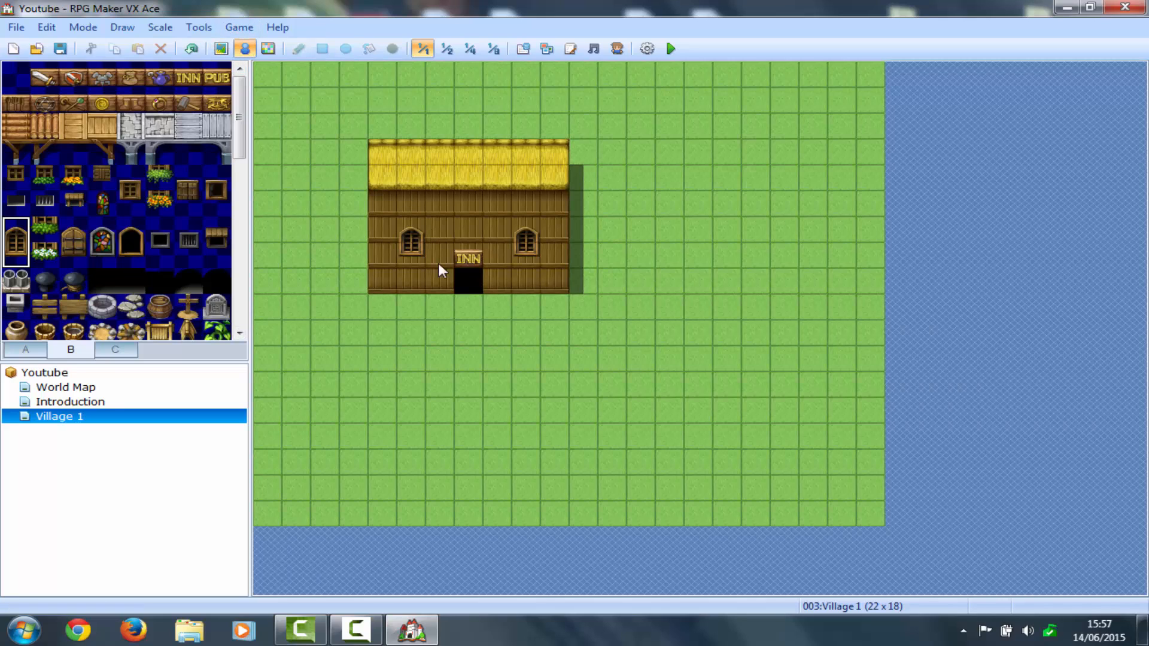
right_click(468, 287)
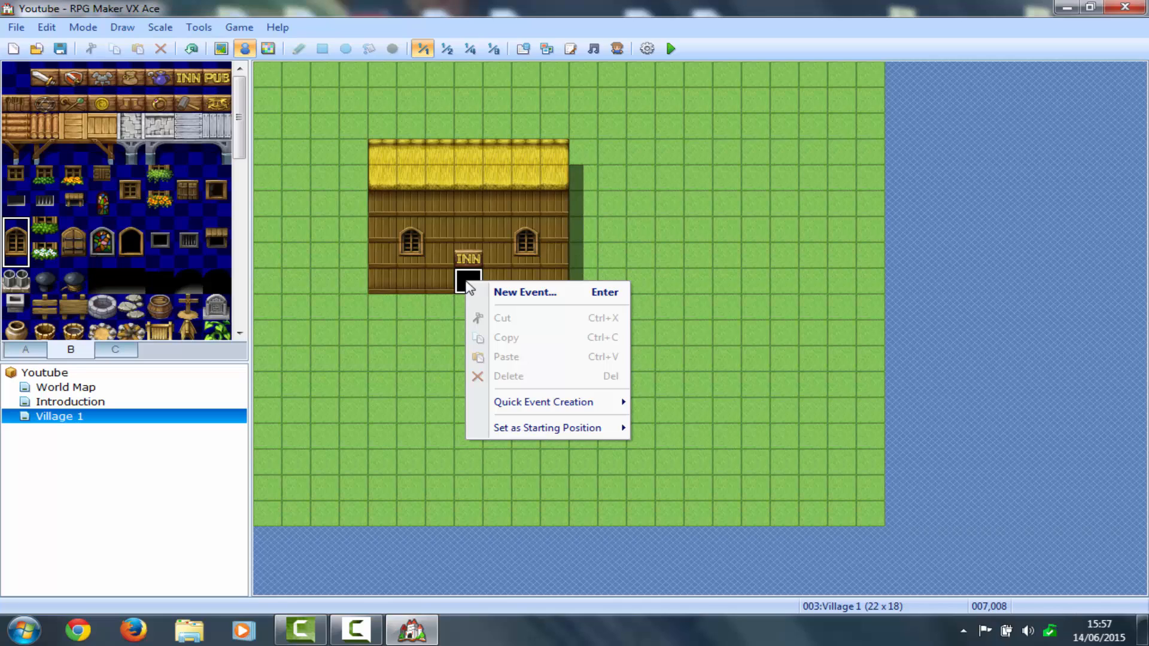
mouse_move(577, 409)
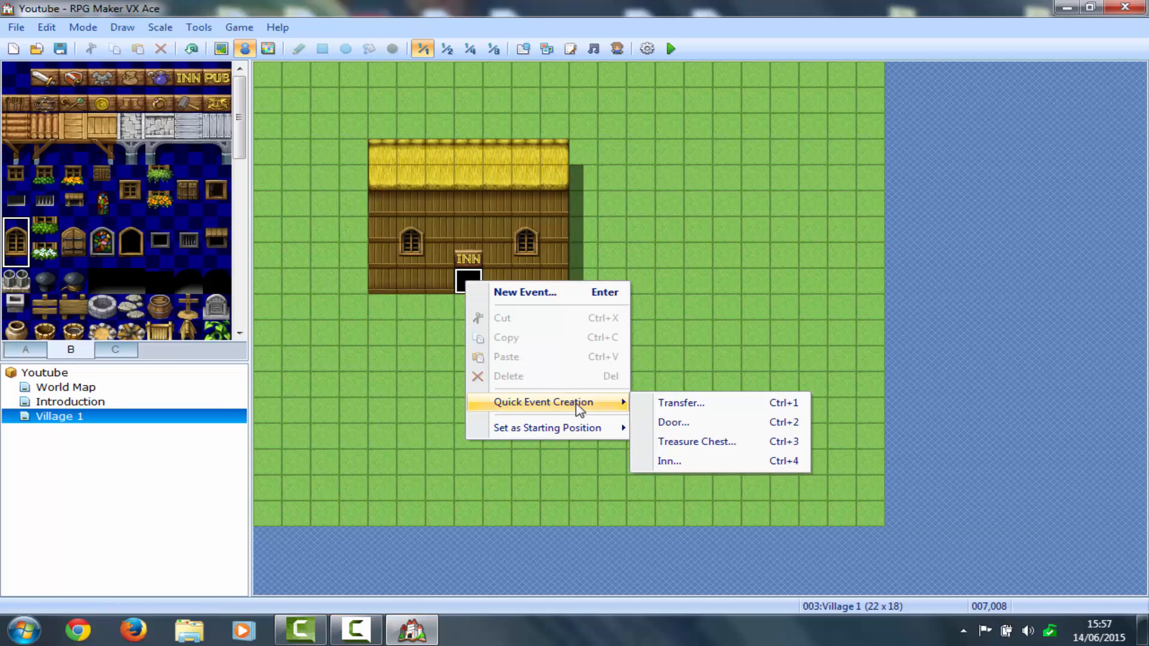
click(651, 425)
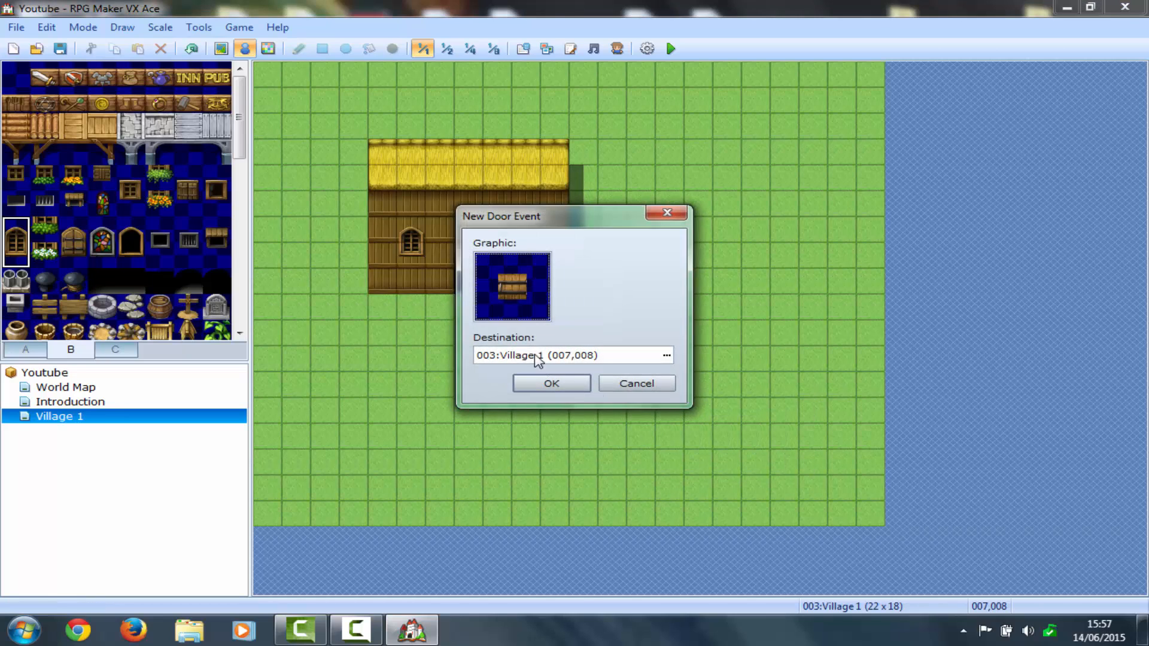
double_click(492, 292)
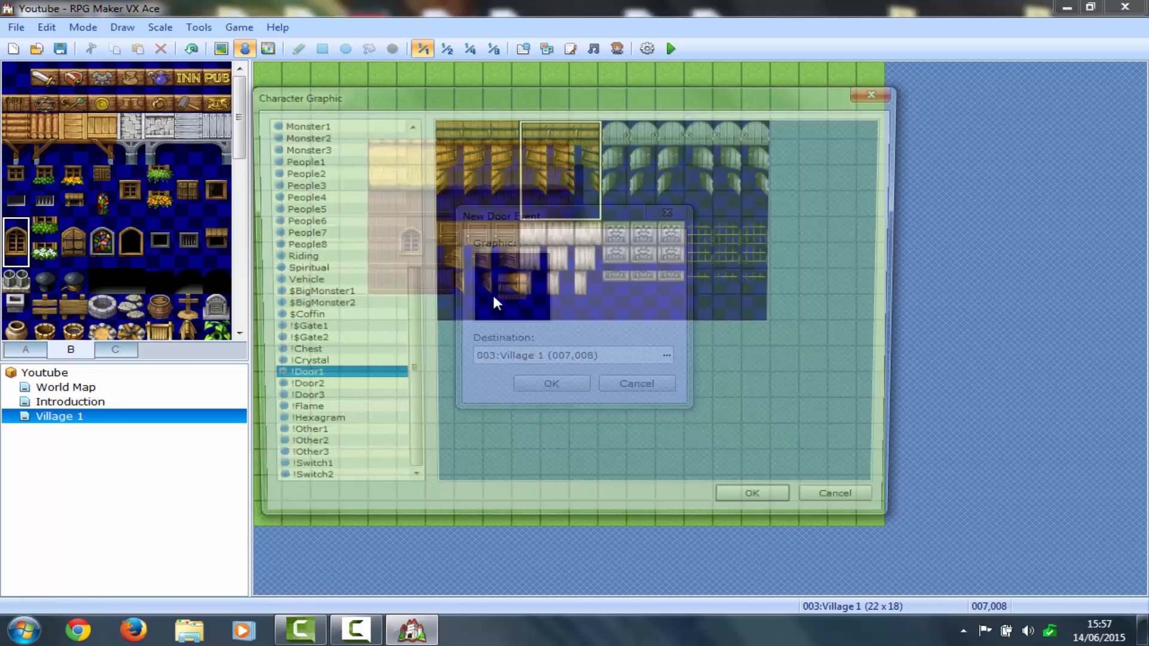
click(462, 244)
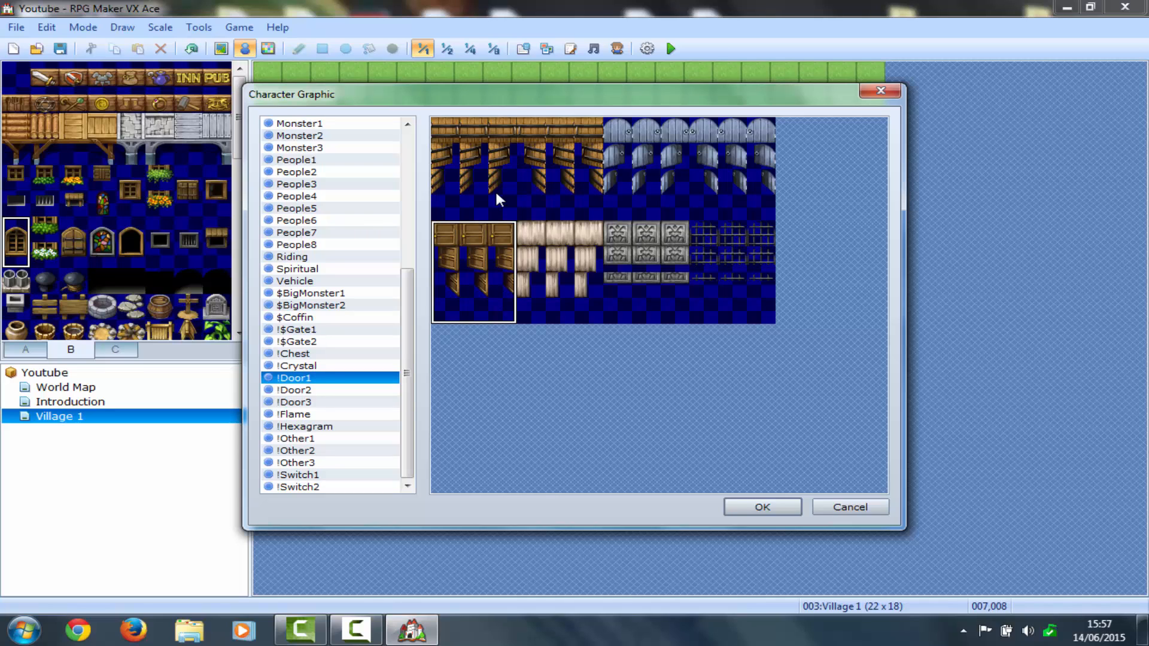
double_click(544, 160)
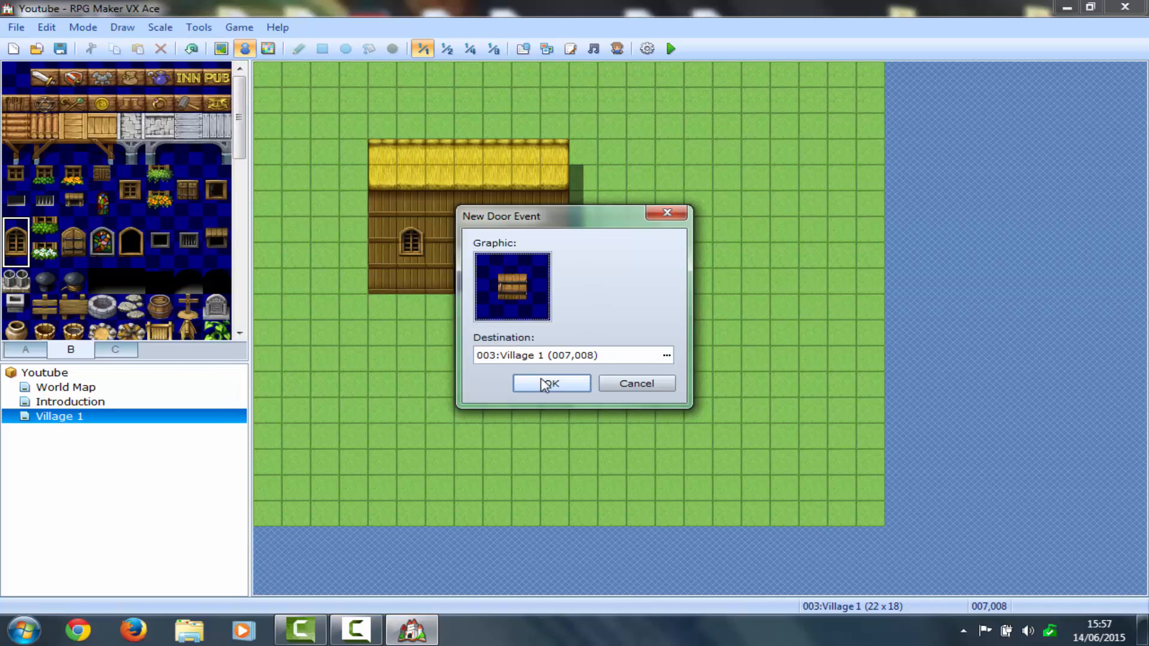
click(546, 384)
click(545, 382)
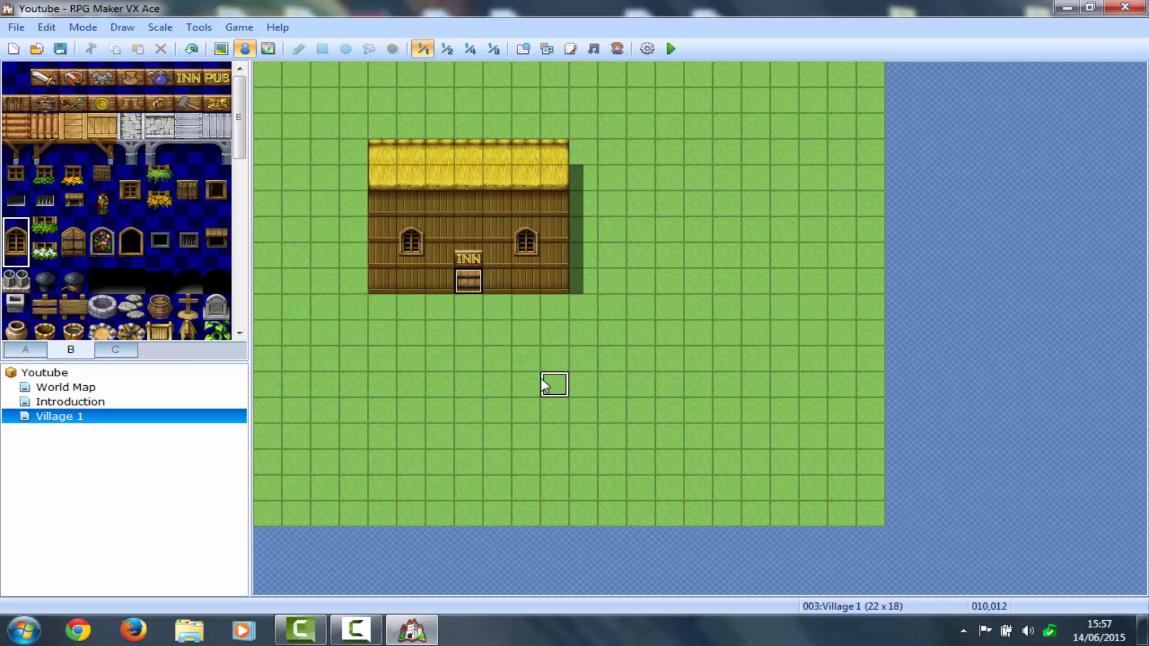
Delete the Play SE 'Move' command from the inn door event's contents
double_click(477, 286)
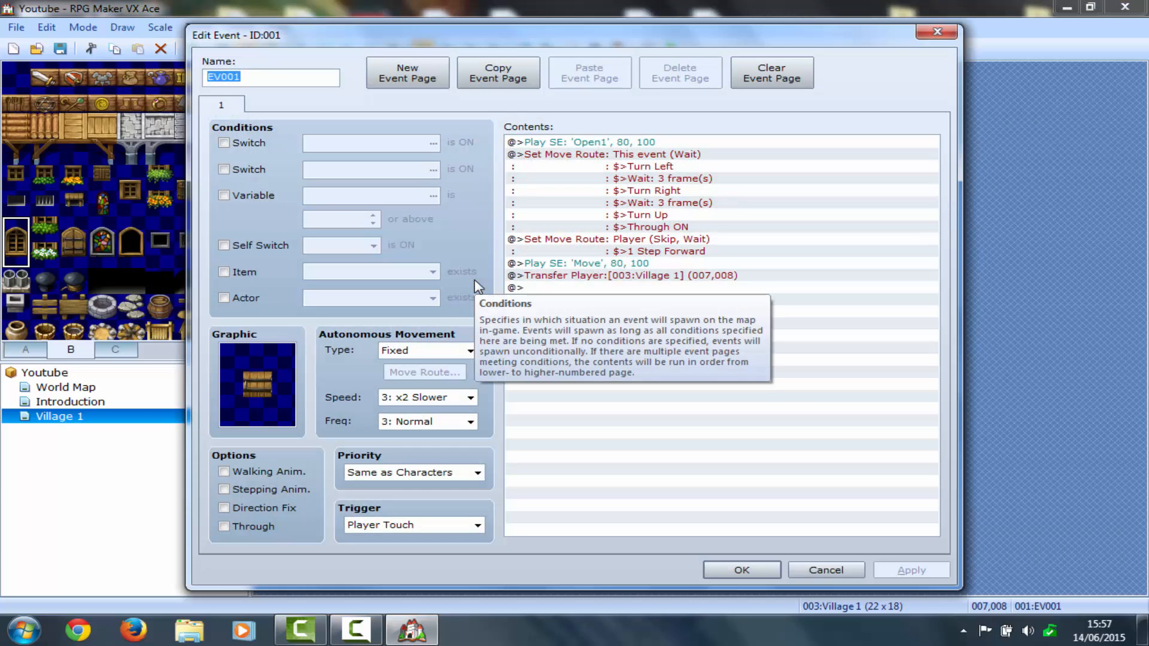
click(546, 264)
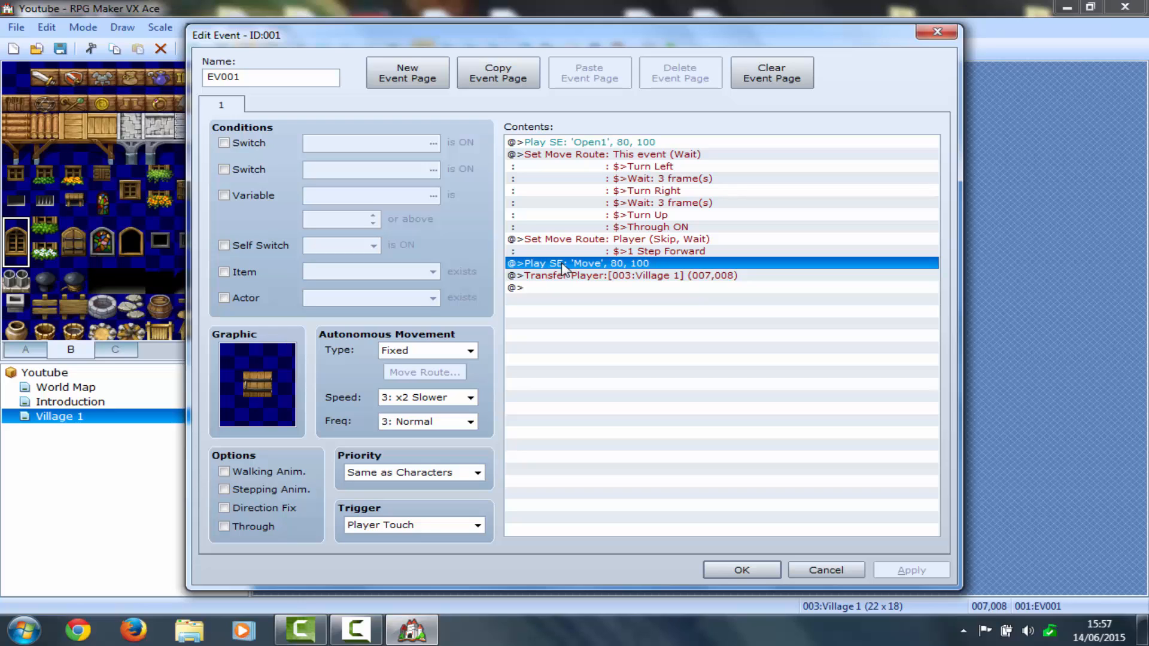
key(Delete)
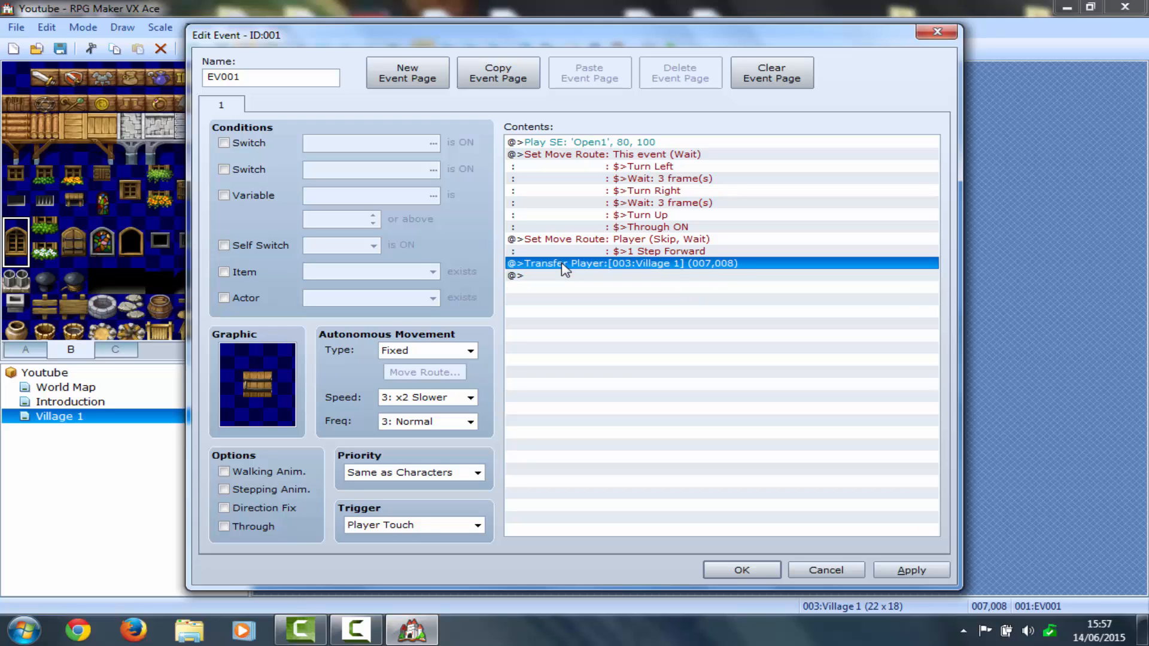
click(742, 571)
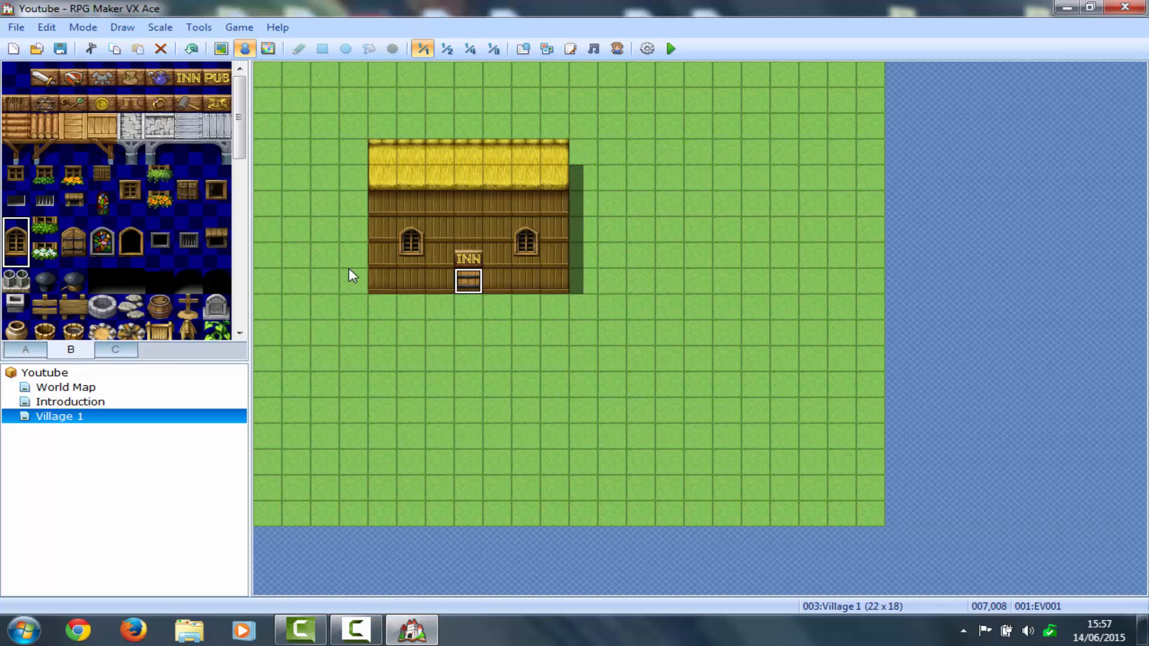
Draw a stepped shoreline of sandy-edged teal water from the south edge at column 9 to the east edge, and flood fill the southeast corner
click(353, 280)
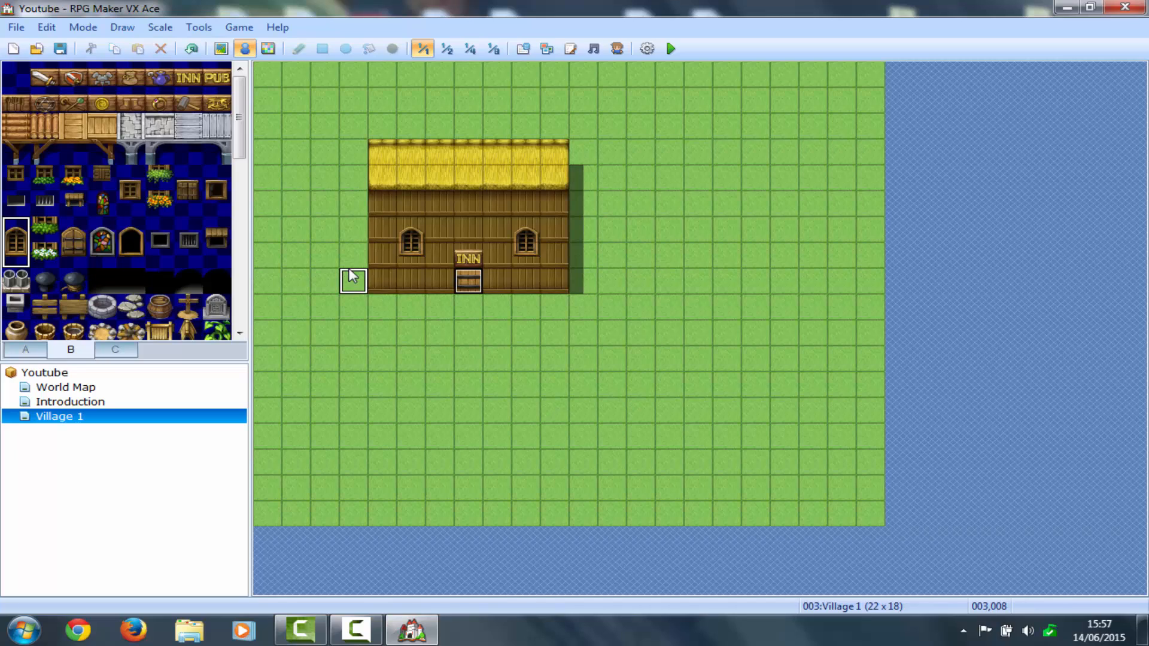
click(107, 312)
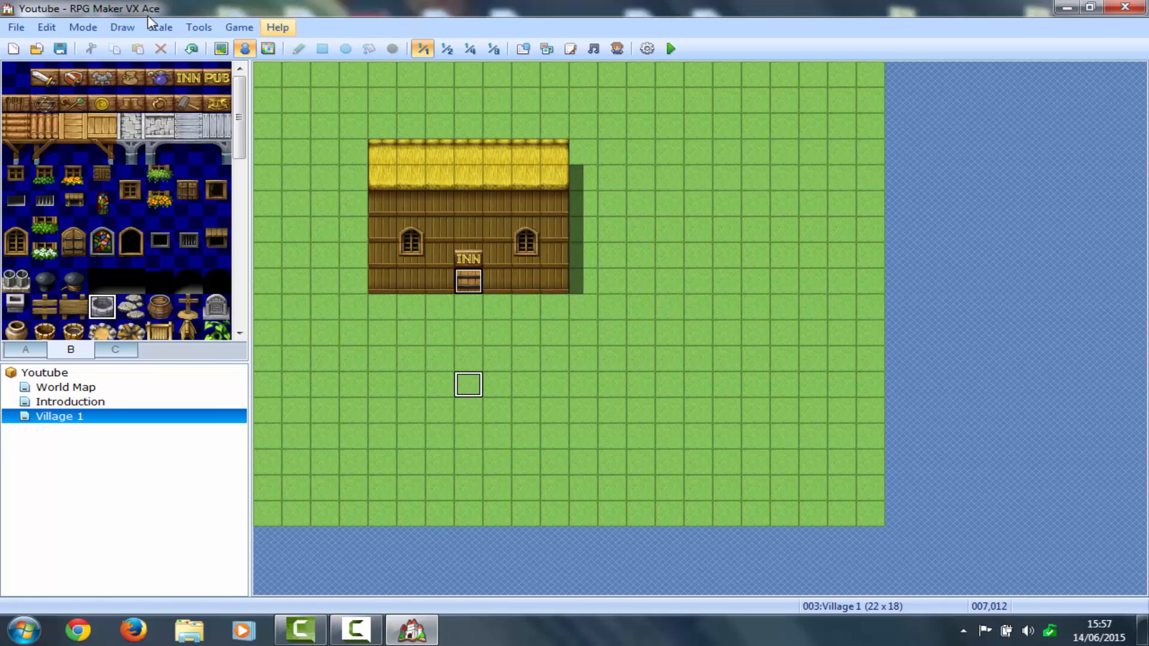
click(215, 52)
click(30, 351)
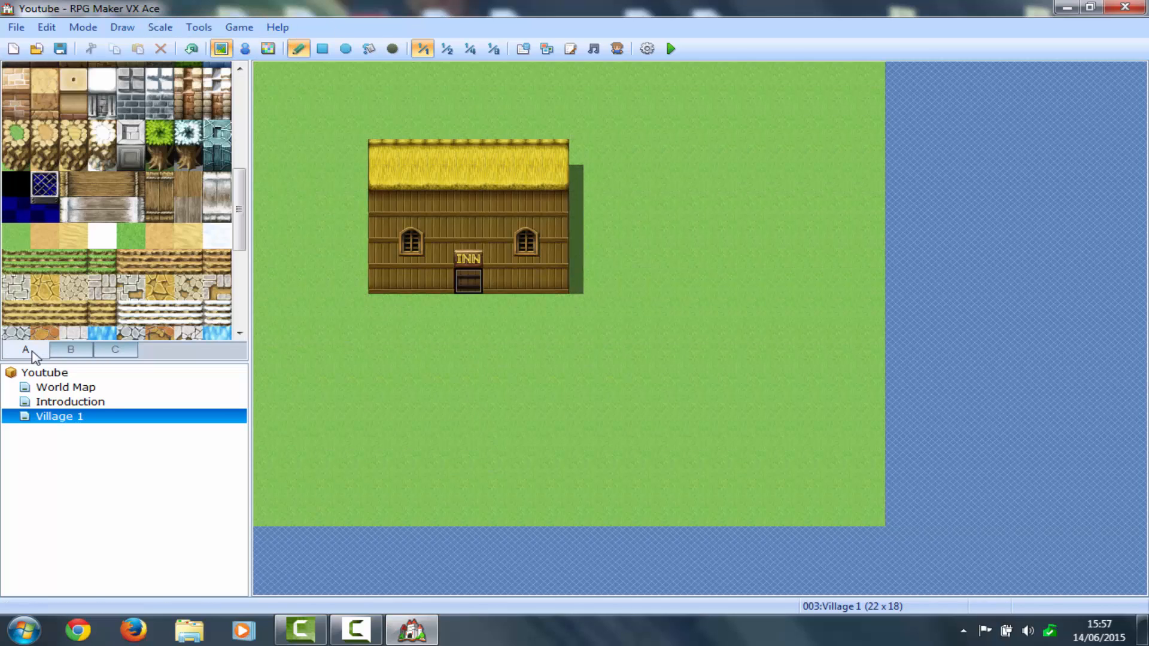
scroll(242, 152, up, 3)
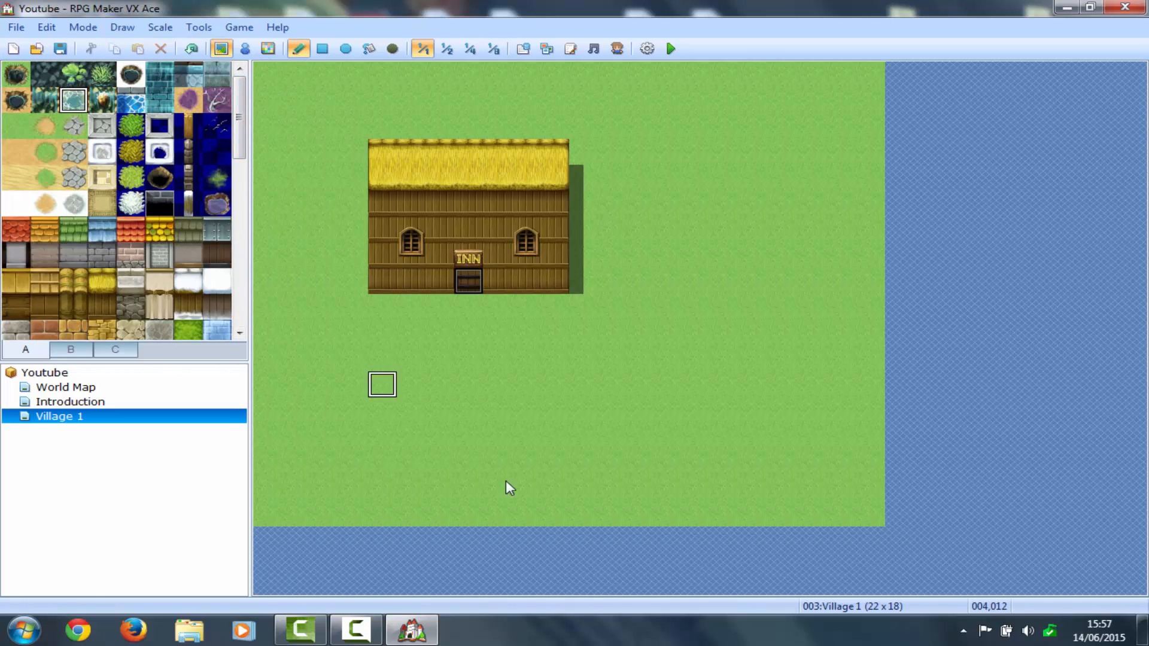
mouse_move(526, 513)
mouse_down()
mouse_move(532, 465)
mouse_move(576, 440)
mouse_move(696, 385)
mouse_move(887, 345)
mouse_up()
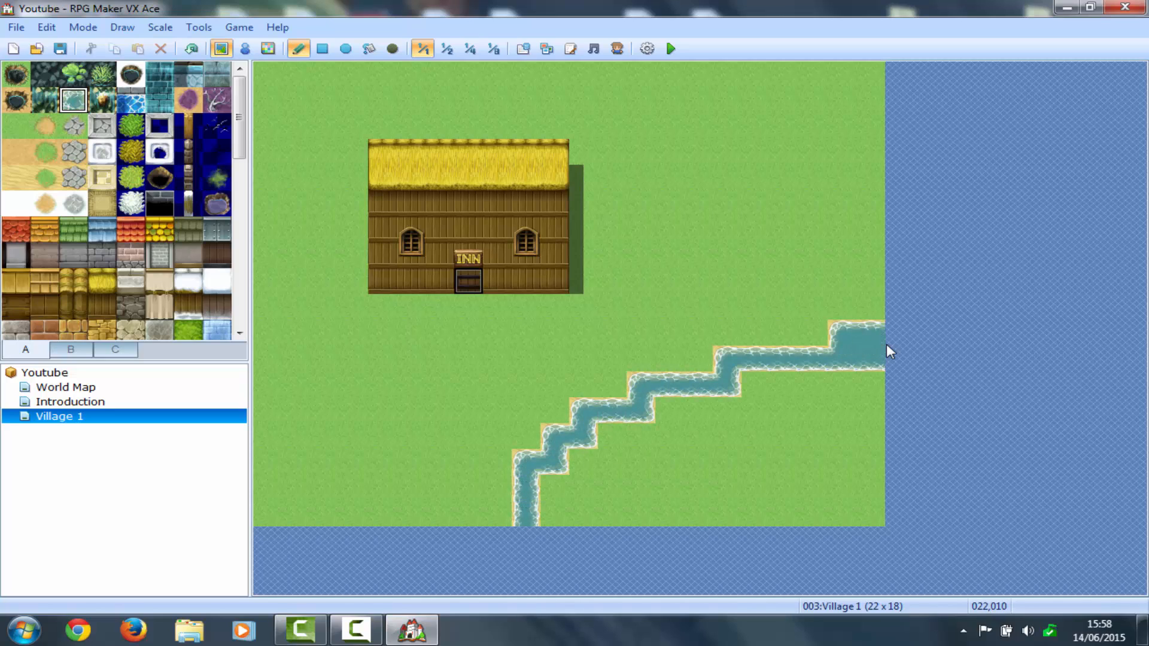
click(372, 47)
click(716, 465)
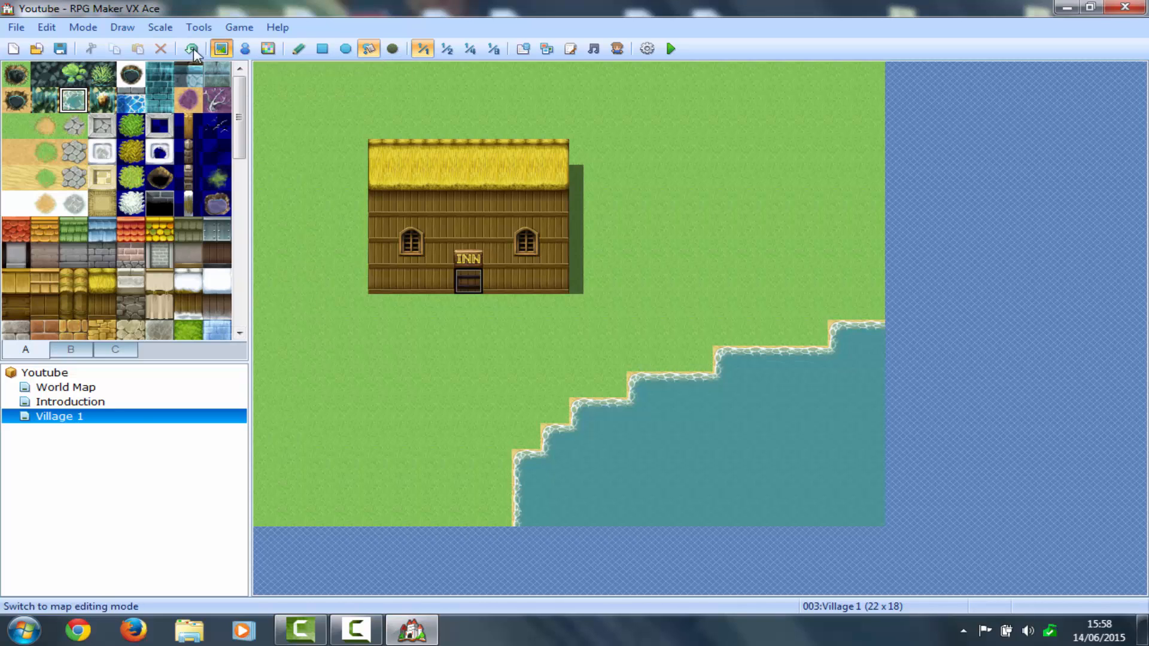
Extend the teal water shoreline westward to Village 1's west edge with the Pencil tool, and flood fill the land south of it
click(298, 48)
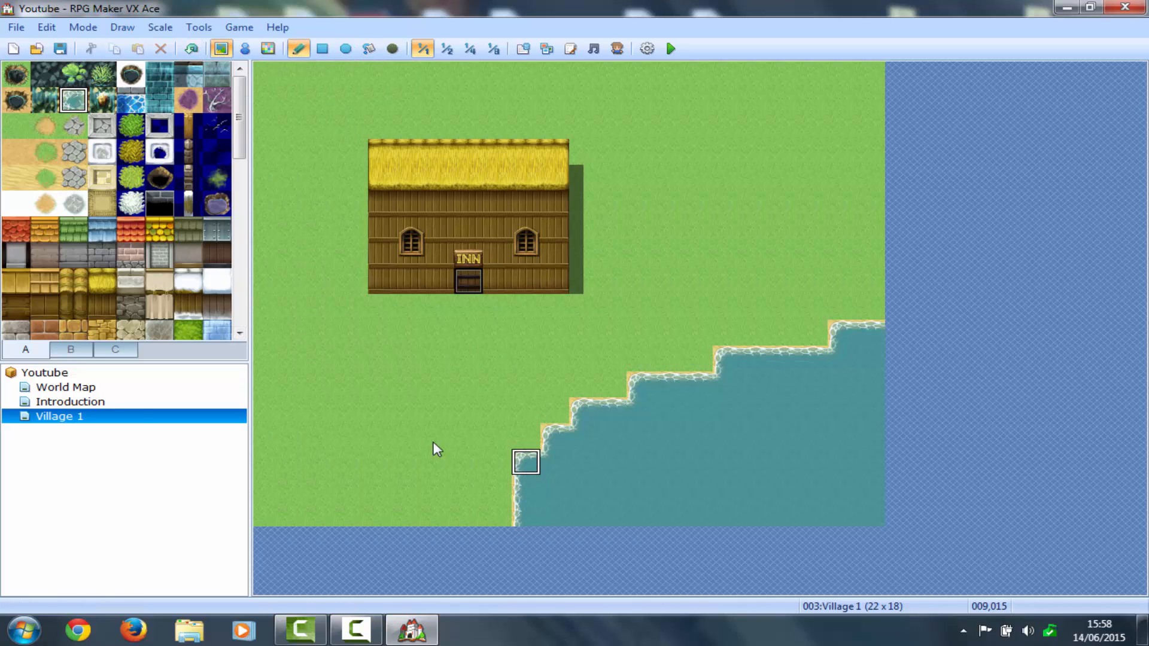
mouse_move(436, 448)
mouse_down()
mouse_move(316, 425)
mouse_move(282, 432)
mouse_up()
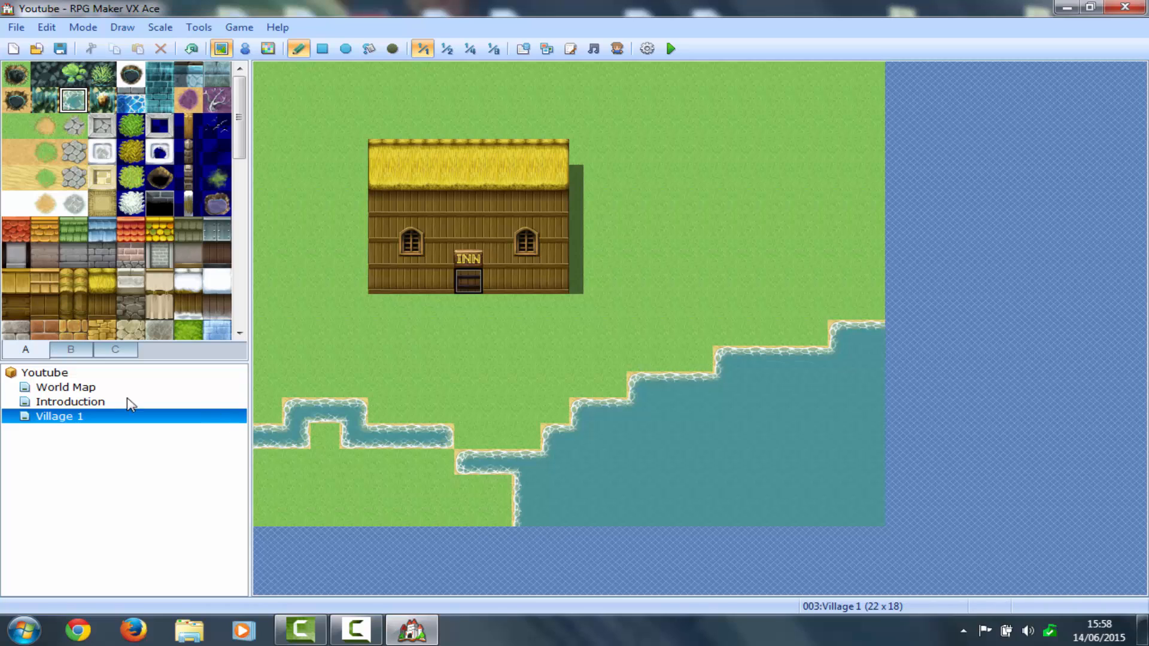
click(96, 386)
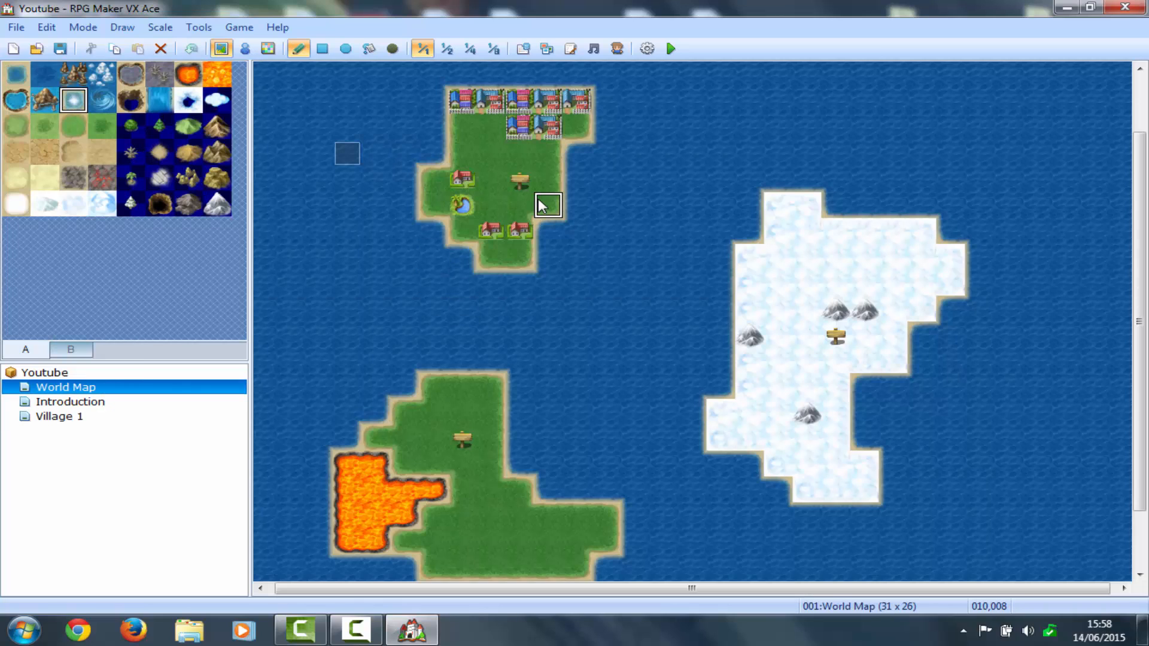
click(93, 417)
click(440, 461)
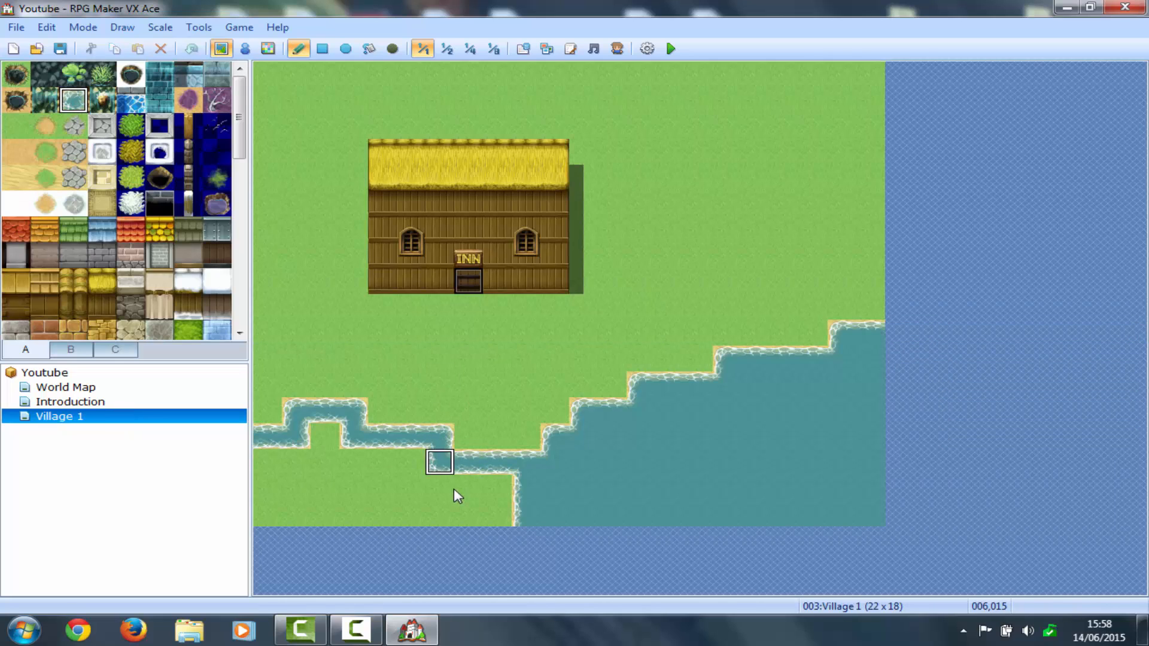
click(454, 487)
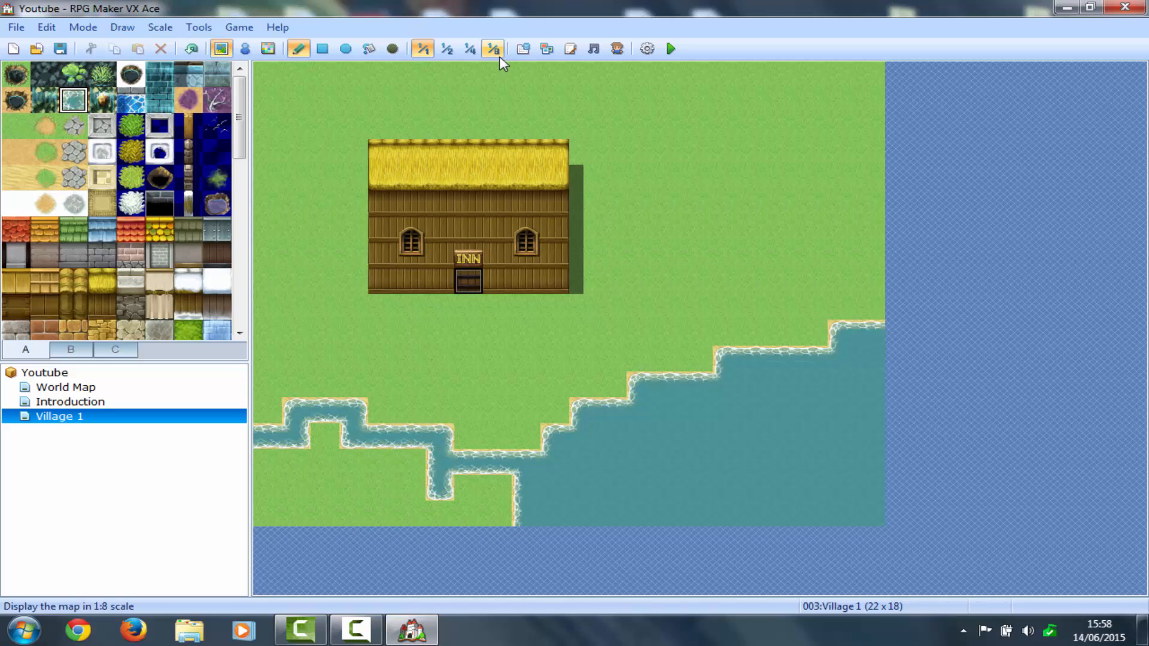
click(368, 50)
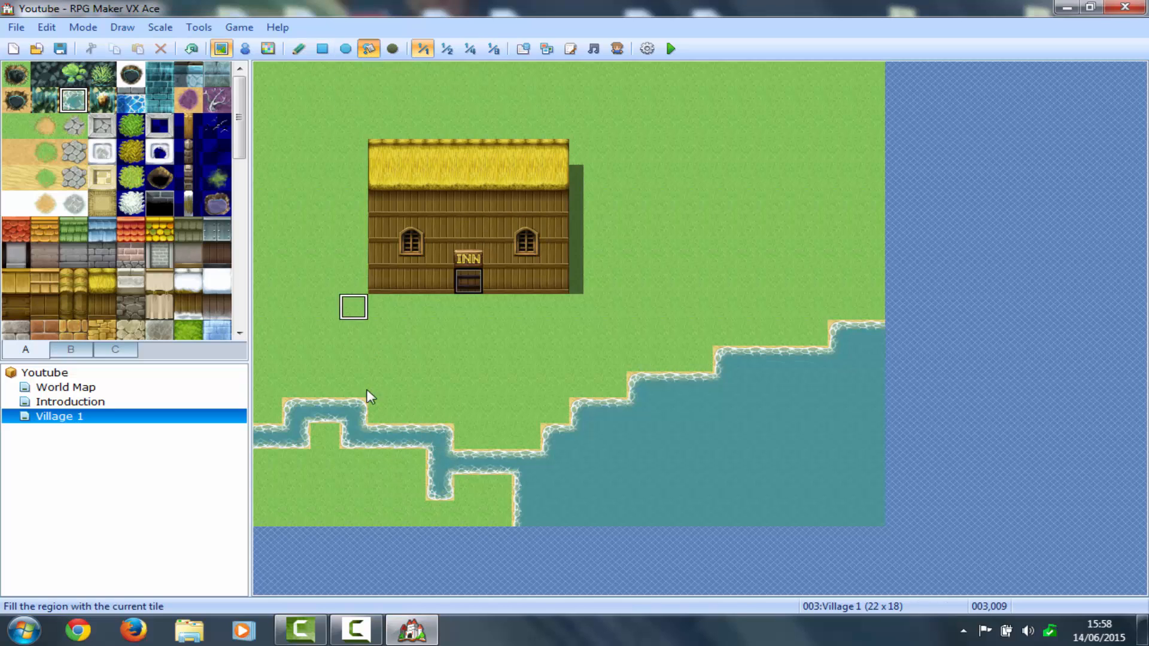
click(371, 461)
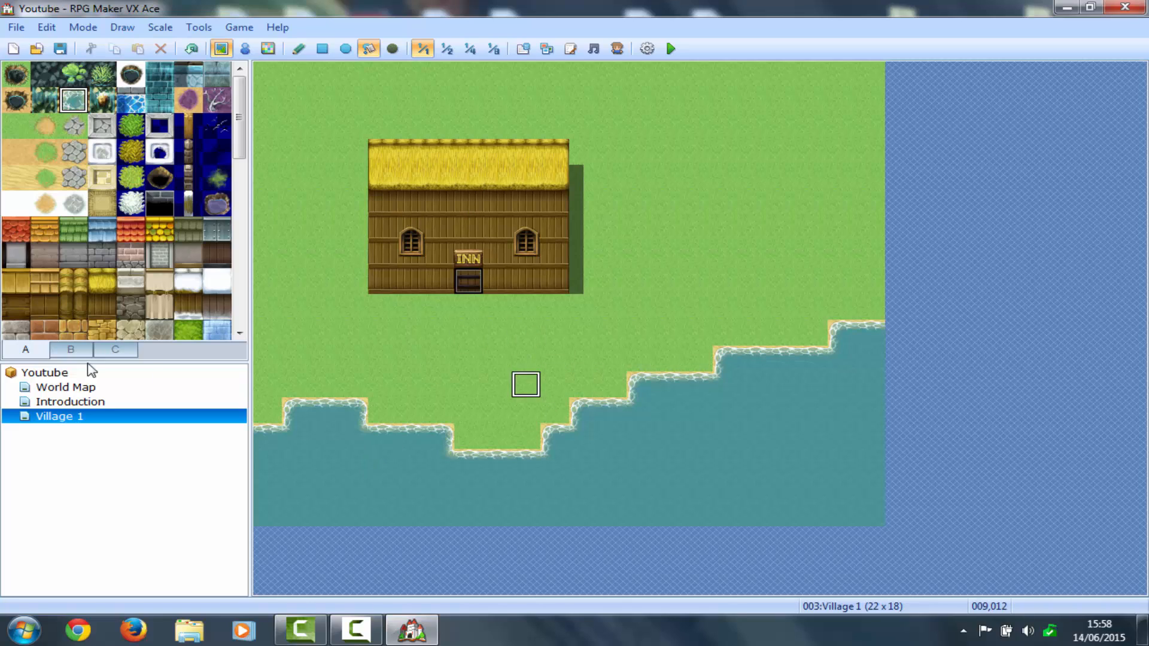
Try the bright blue stone-edged water tile as the fill for the lake, and refill it with the sandy-edged teal water
click(120, 105)
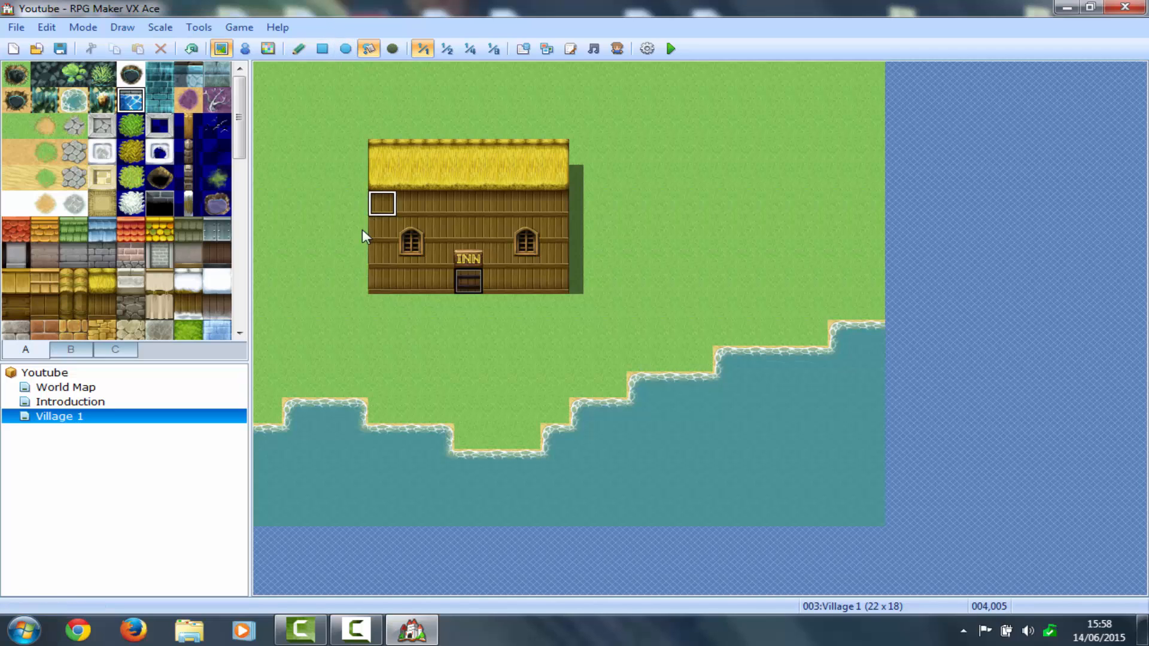
click(339, 455)
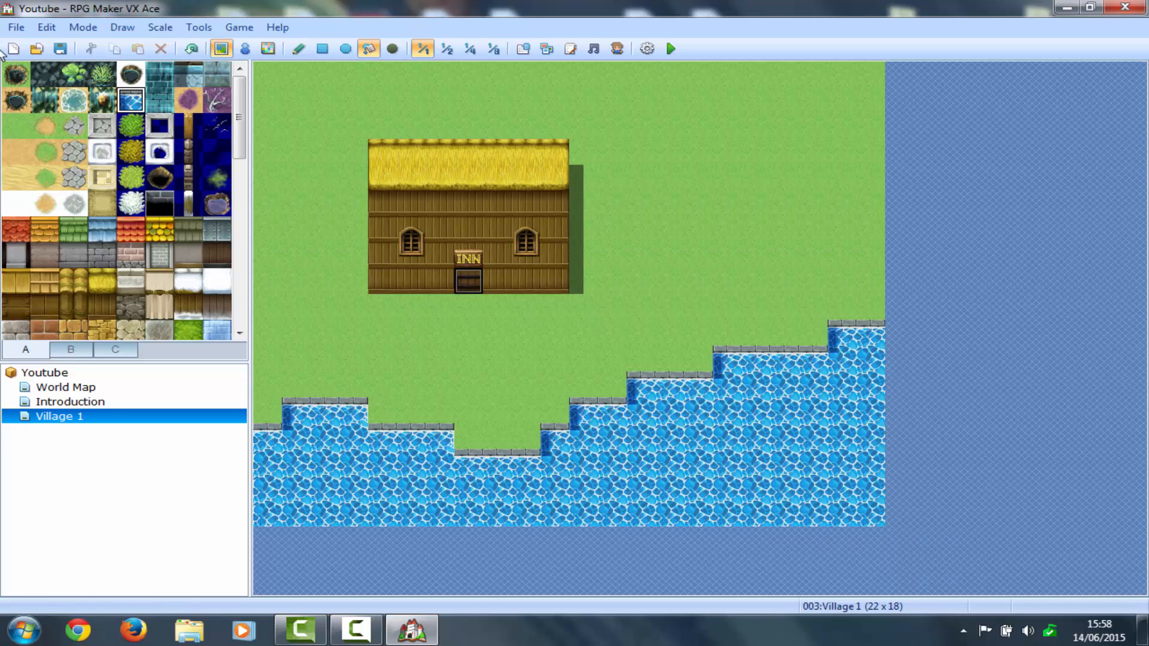
click(74, 100)
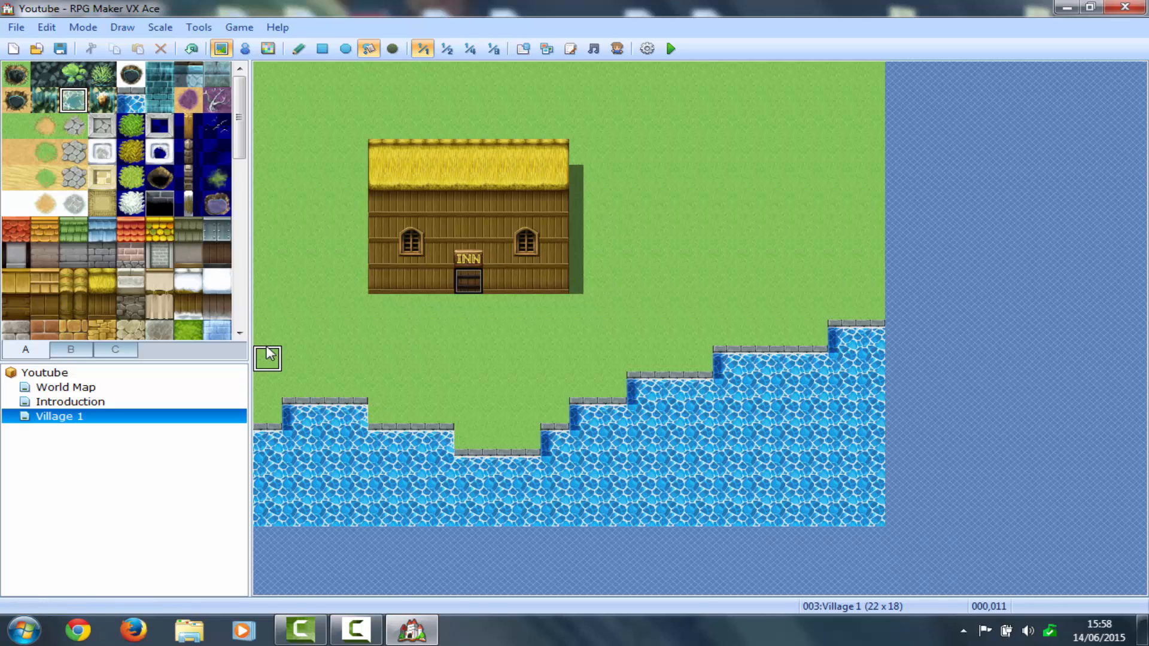
click(356, 460)
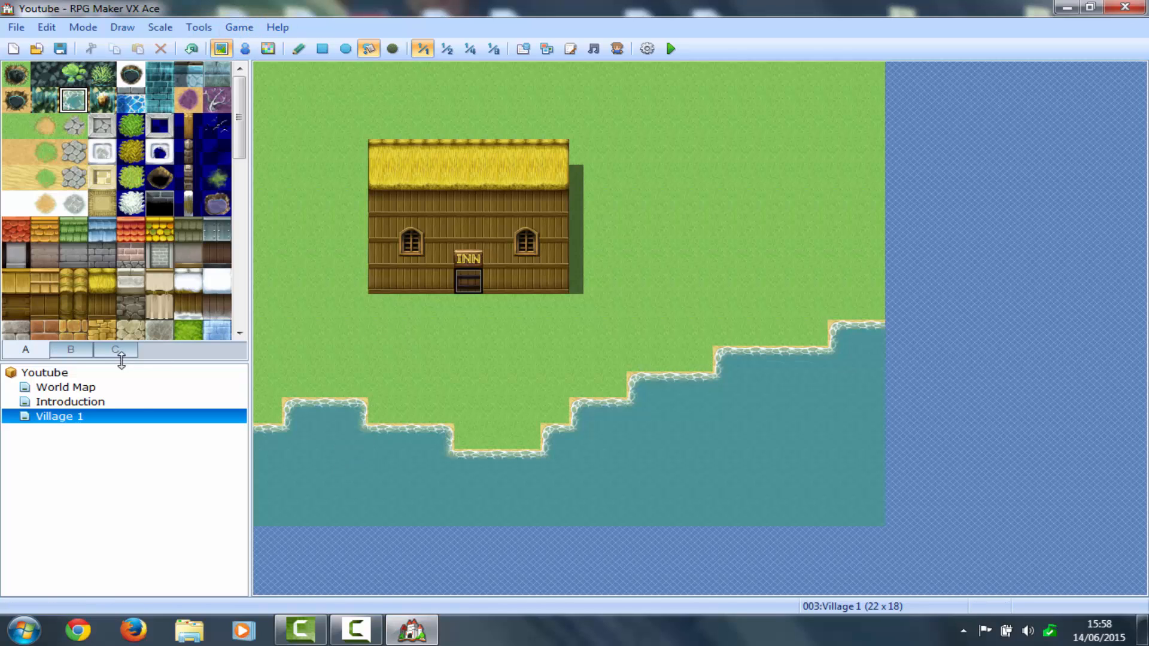
Start a new event with the Action Button trigger on the World Map signpost at (009,007), beside the northern island's villages
click(105, 388)
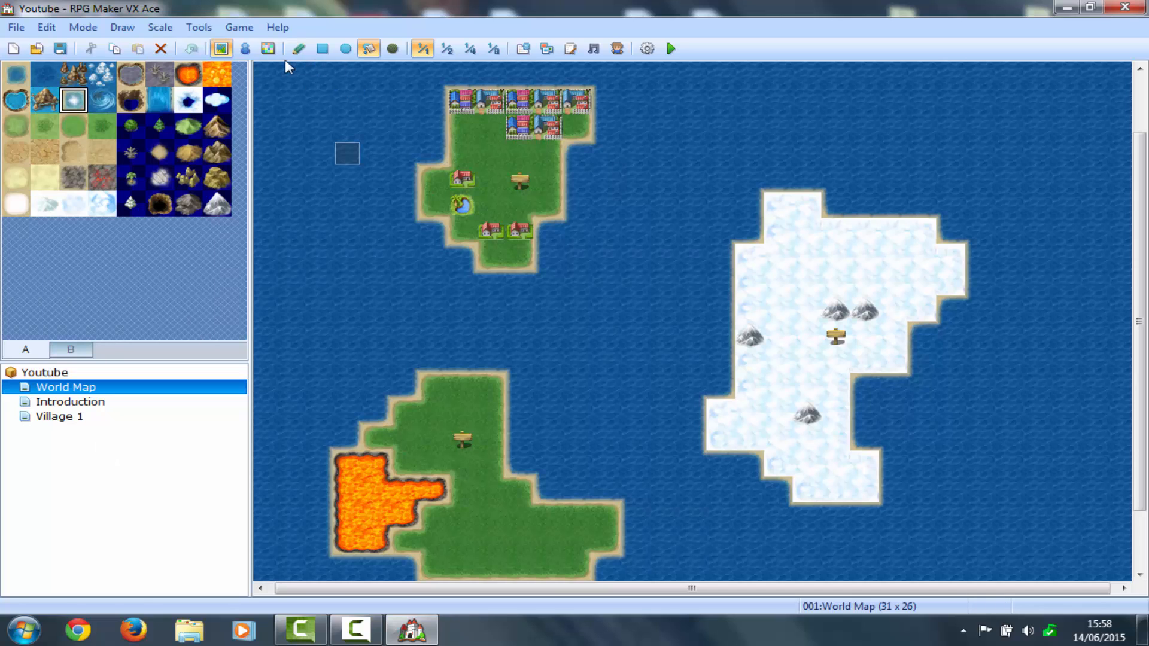
click(245, 49)
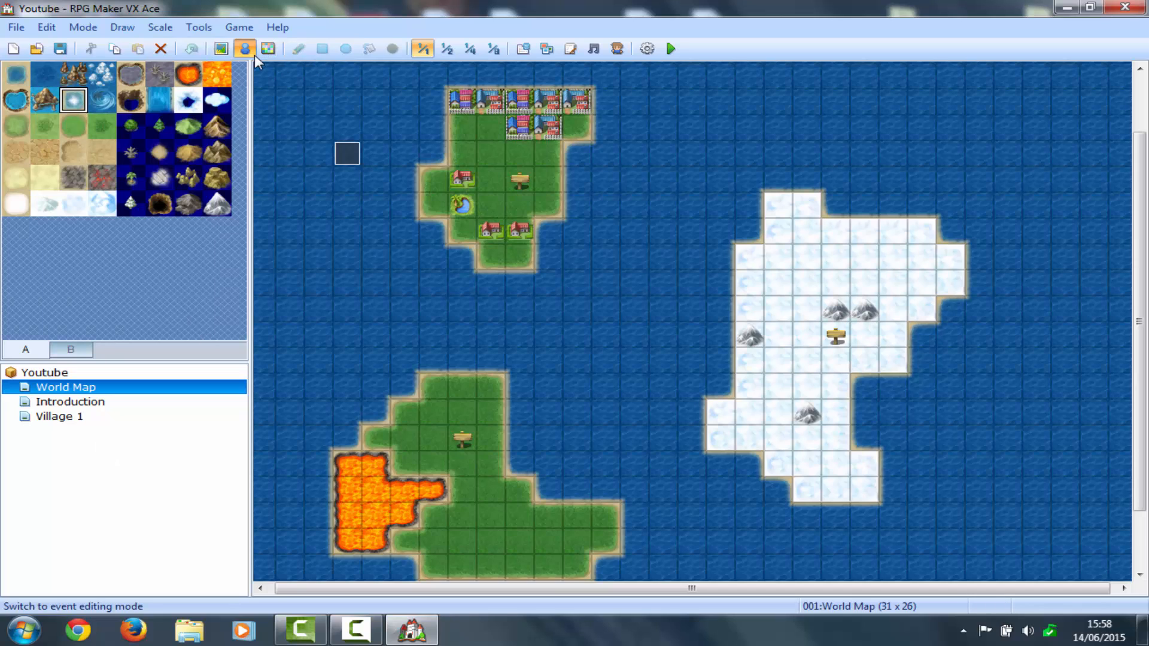
double_click(520, 174)
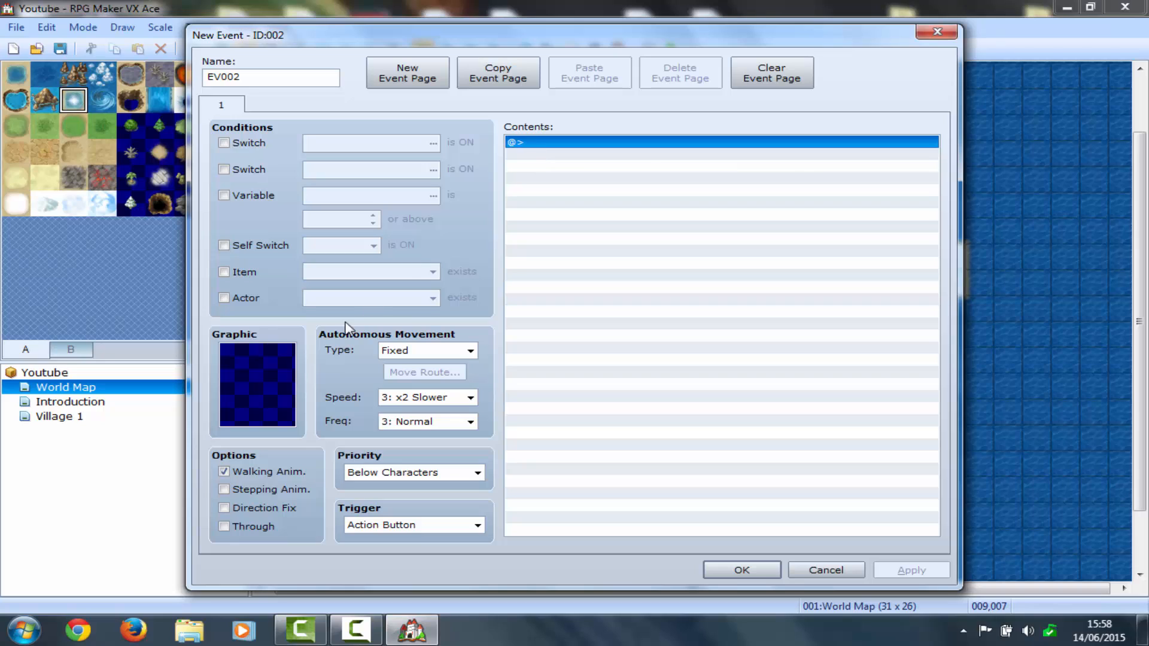
click(402, 527)
click(403, 537)
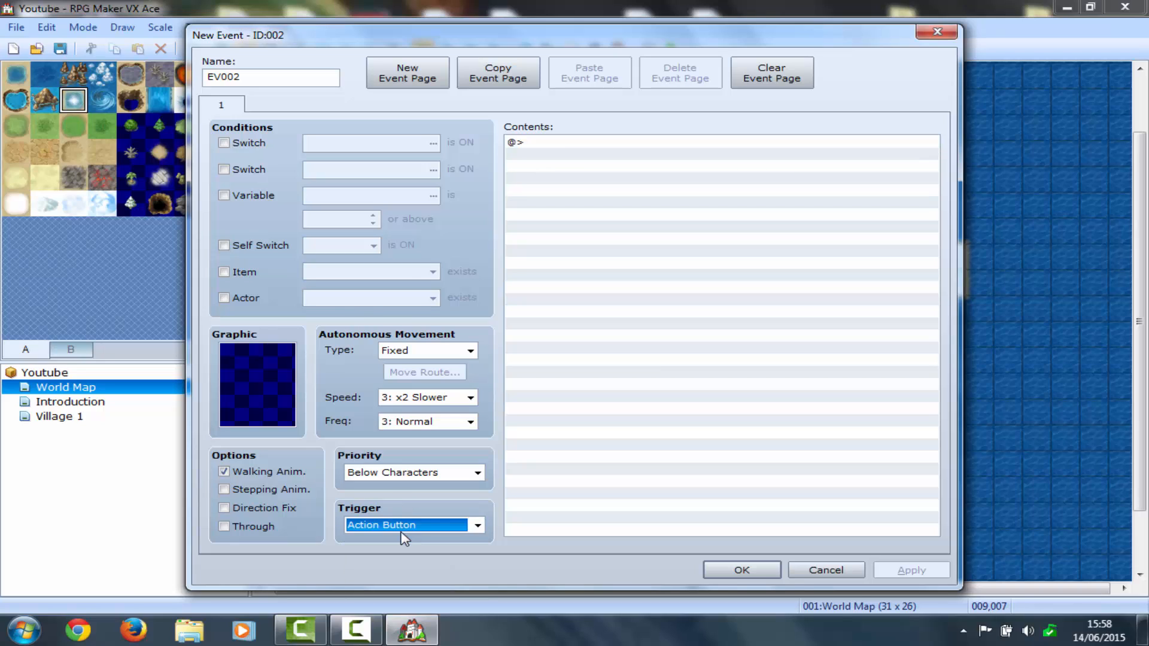
Add a Show Text message to the signpost event asking "Are you sure you want to go to village 1?"
double_click(546, 147)
click(551, 124)
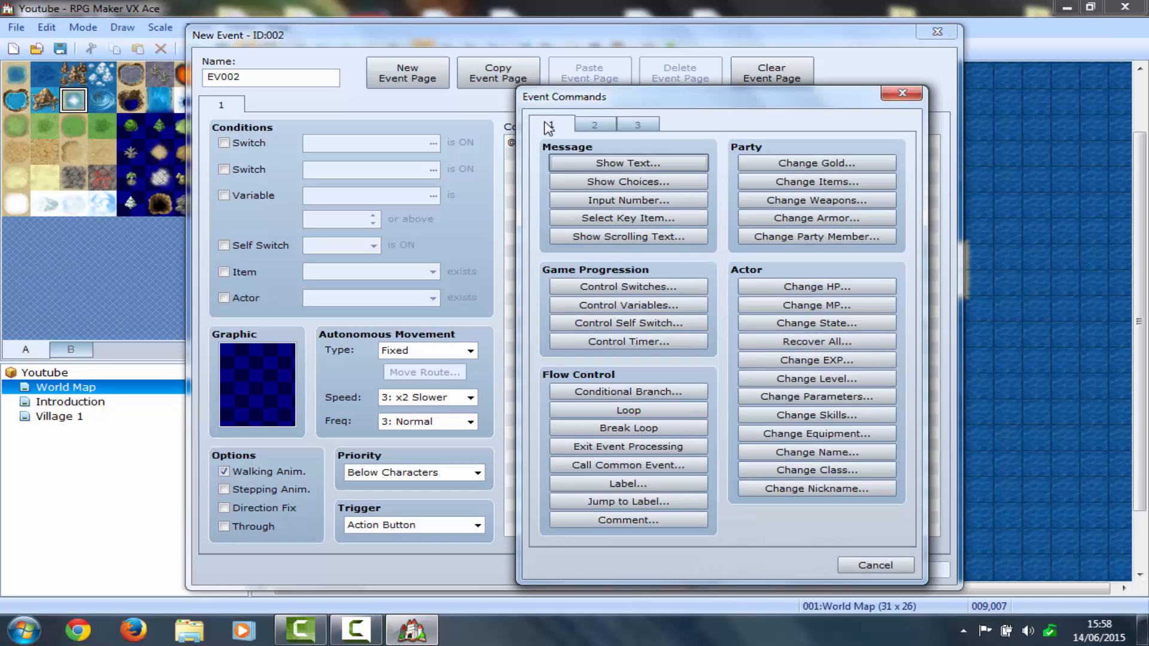
click(599, 164)
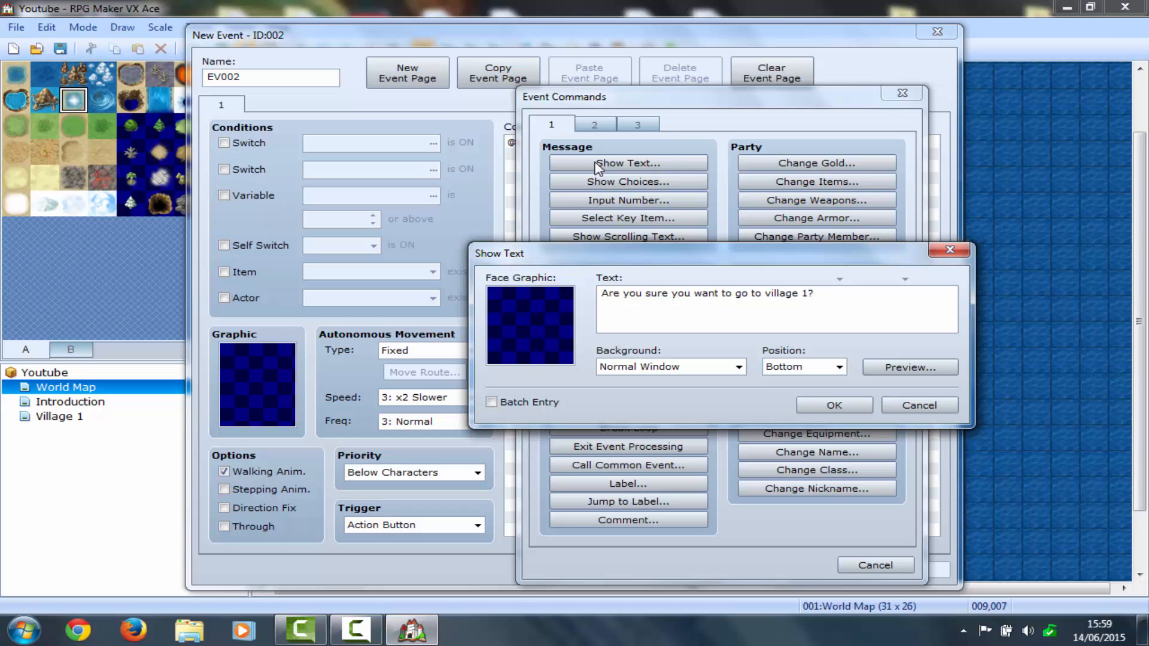
click(833, 405)
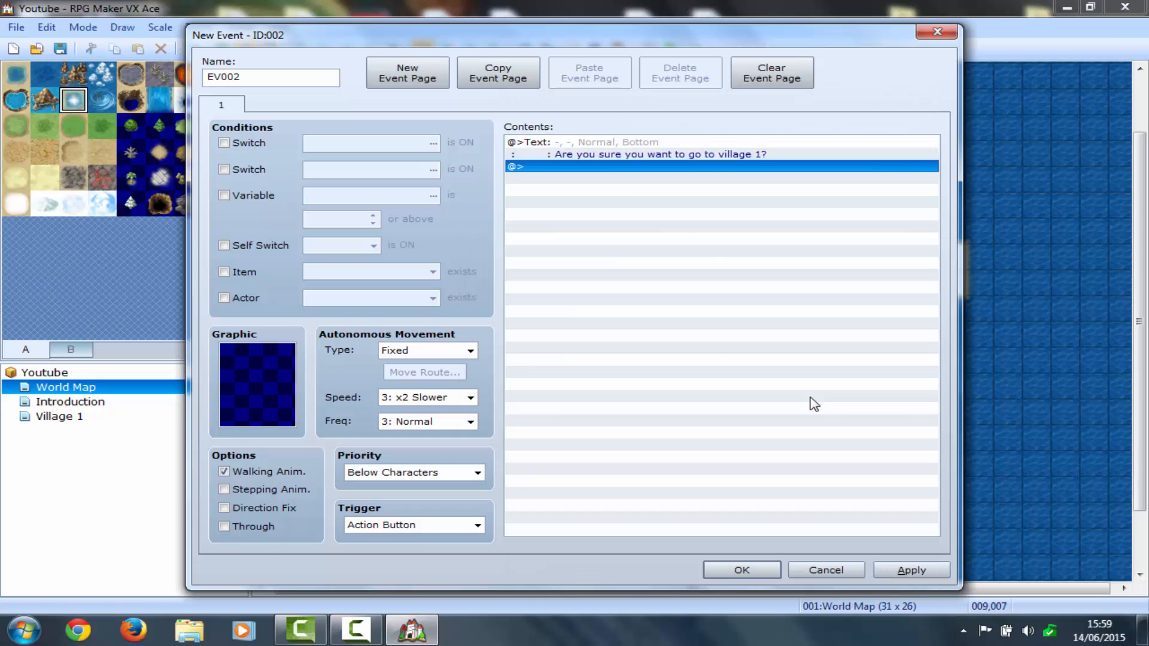
Add Yes and No choices after the message, with cancelling set to Disallow
double_click(590, 168)
click(606, 181)
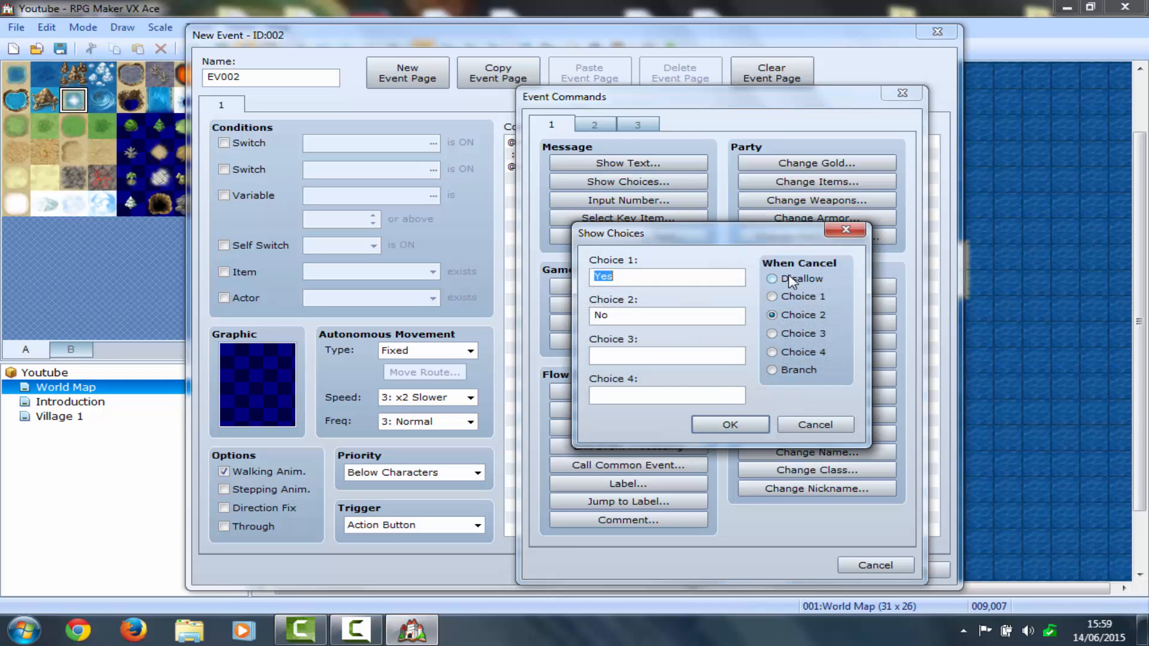
click(793, 280)
click(711, 425)
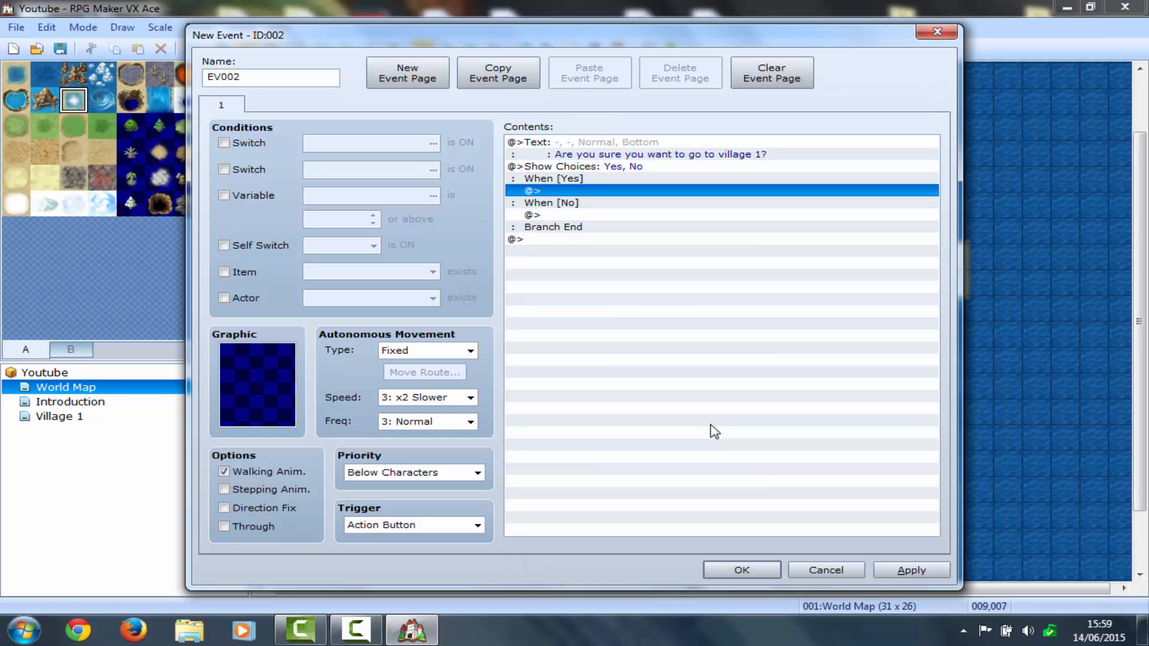
Transfer the player to Village 1 at (013,009) in the Yes branch, and save the signpost event
double_click(541, 191)
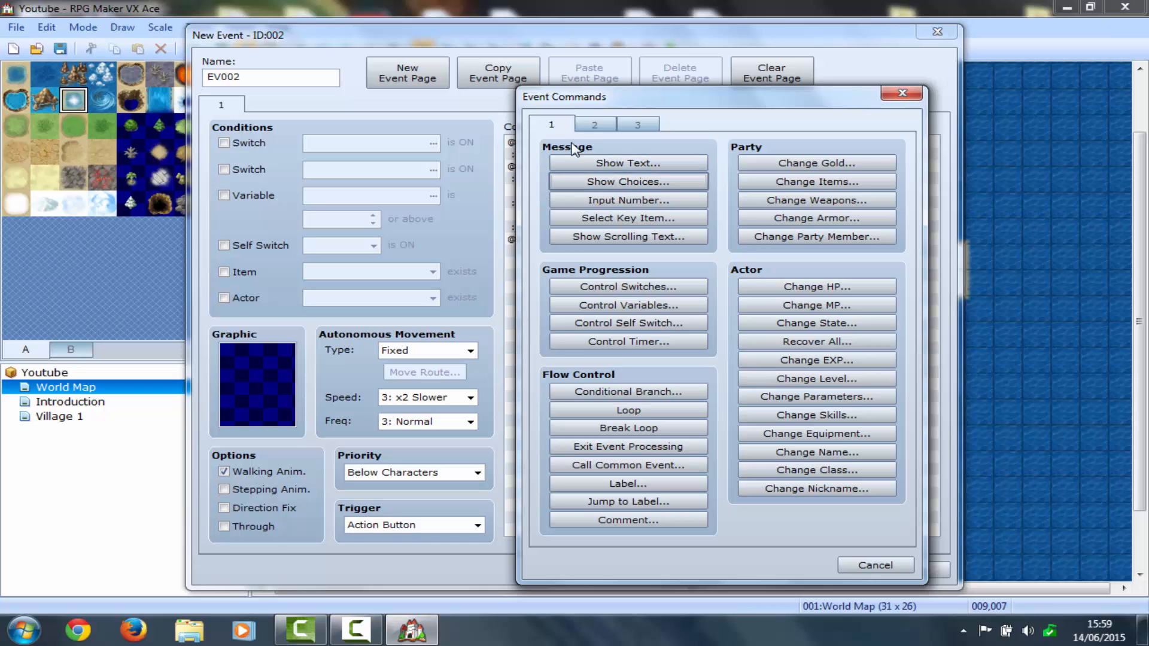
click(583, 127)
click(587, 164)
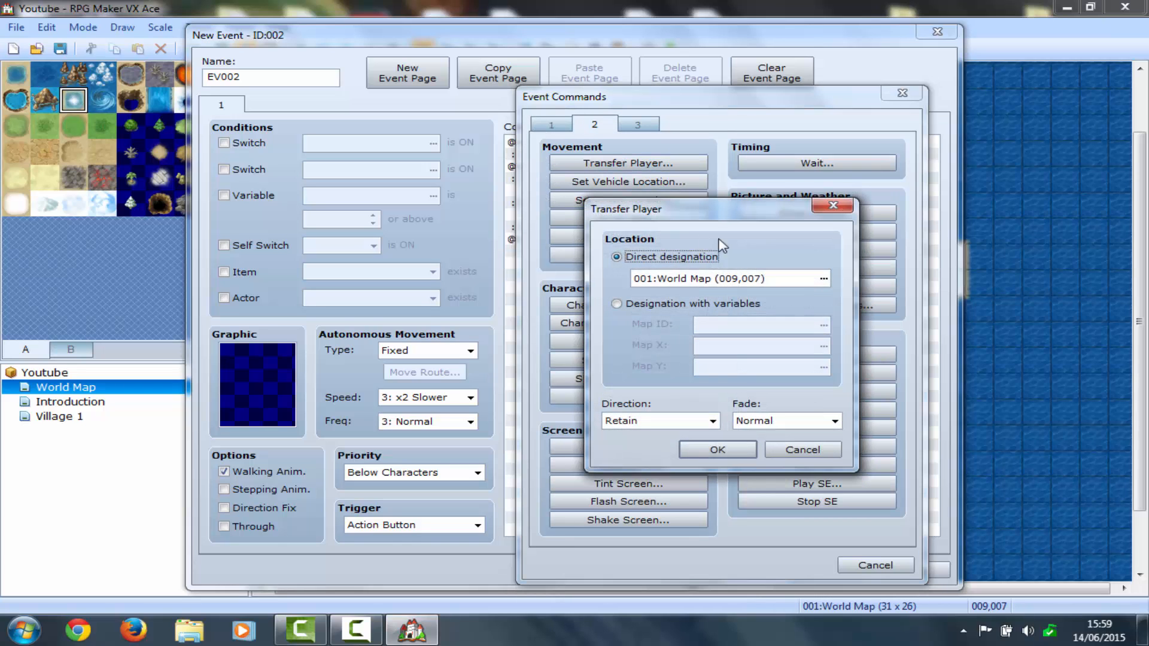
click(825, 280)
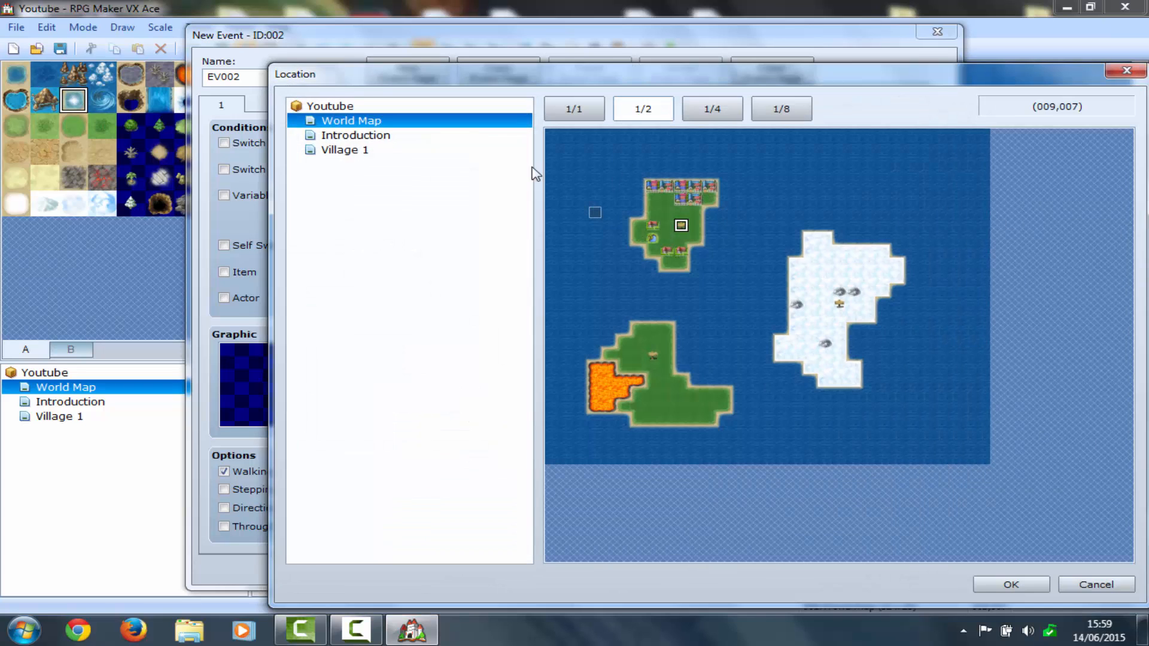
click(416, 150)
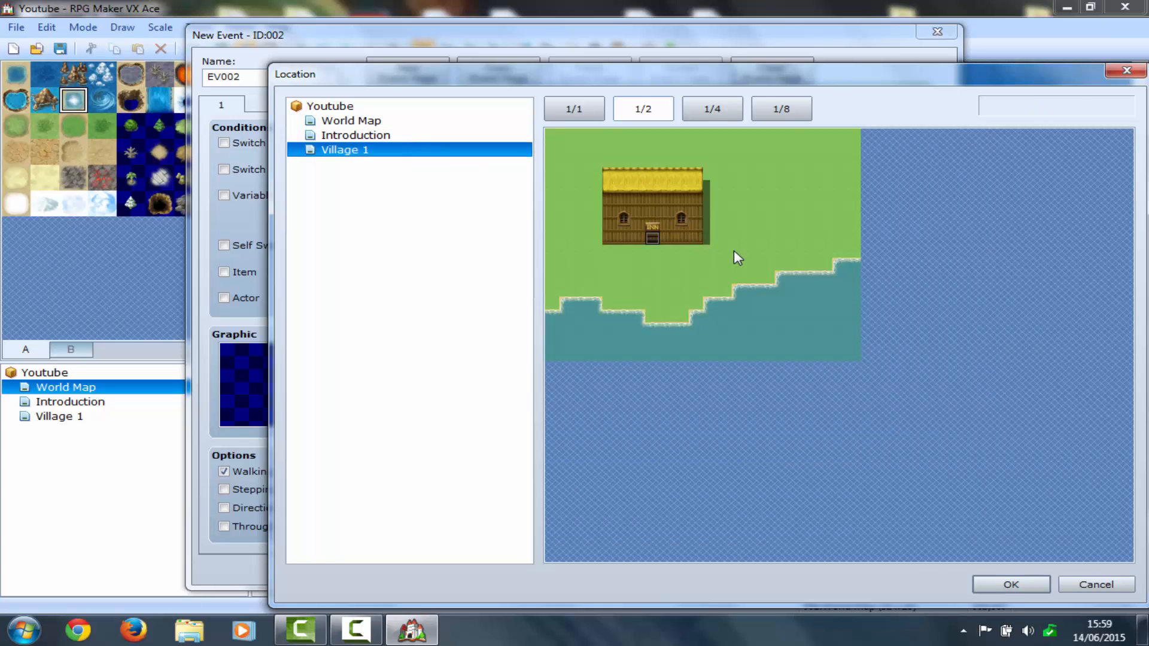
double_click(734, 256)
click(724, 452)
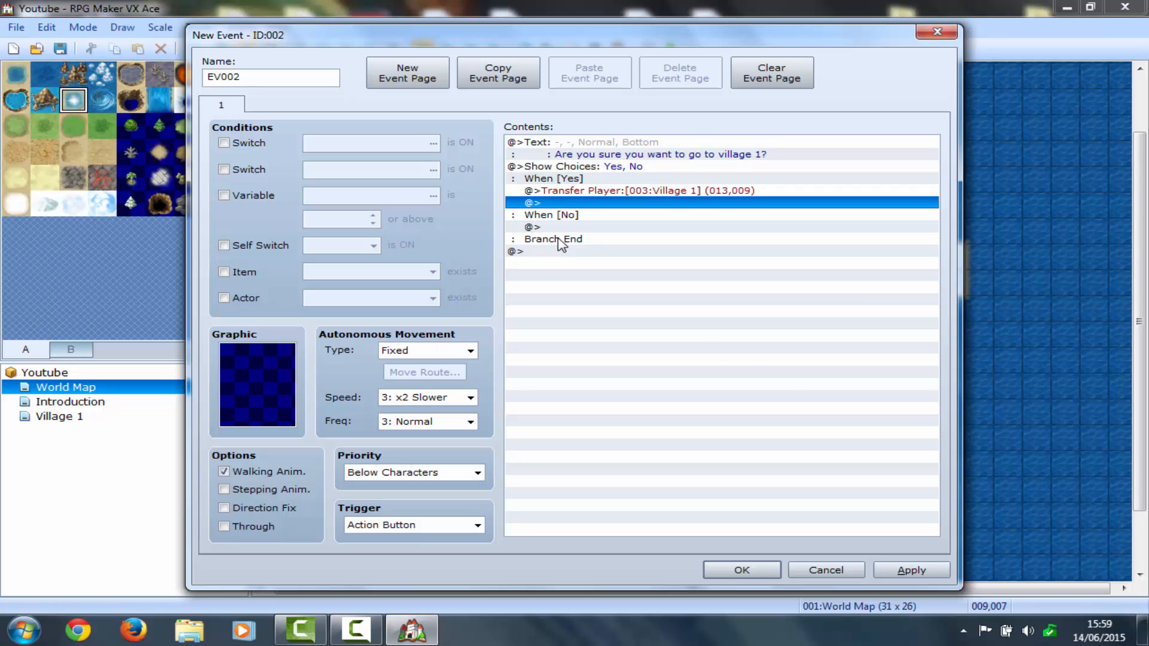
click(725, 575)
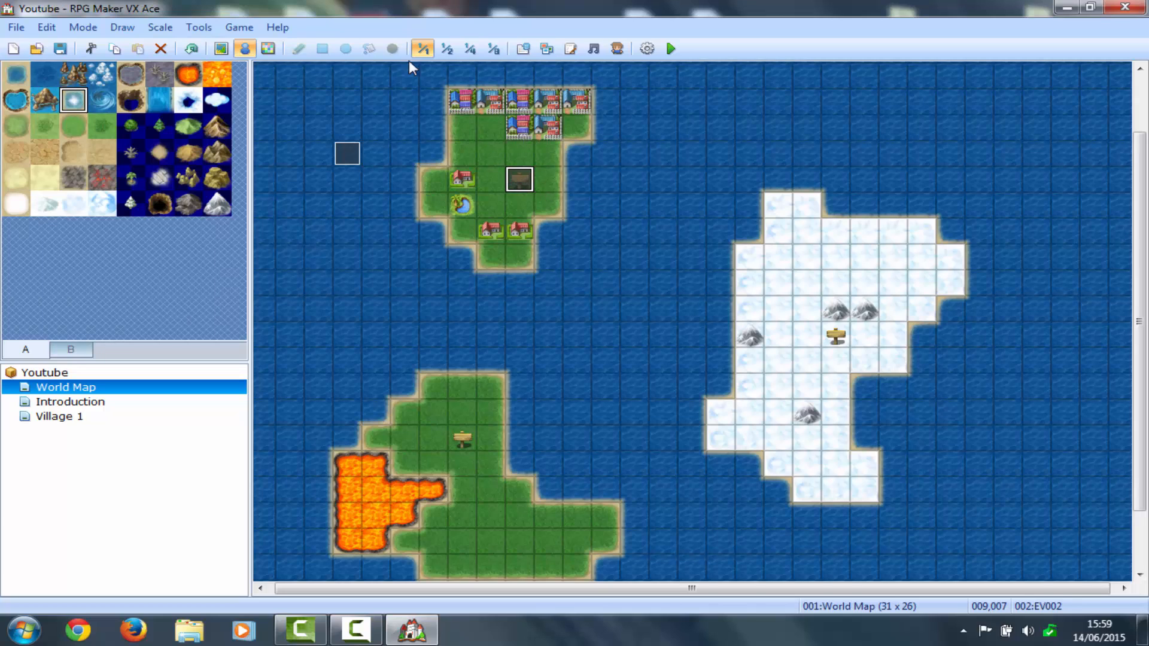
Create a new map under Village 1 with the name and display name Inn and the 003:Interior tileset
click(101, 416)
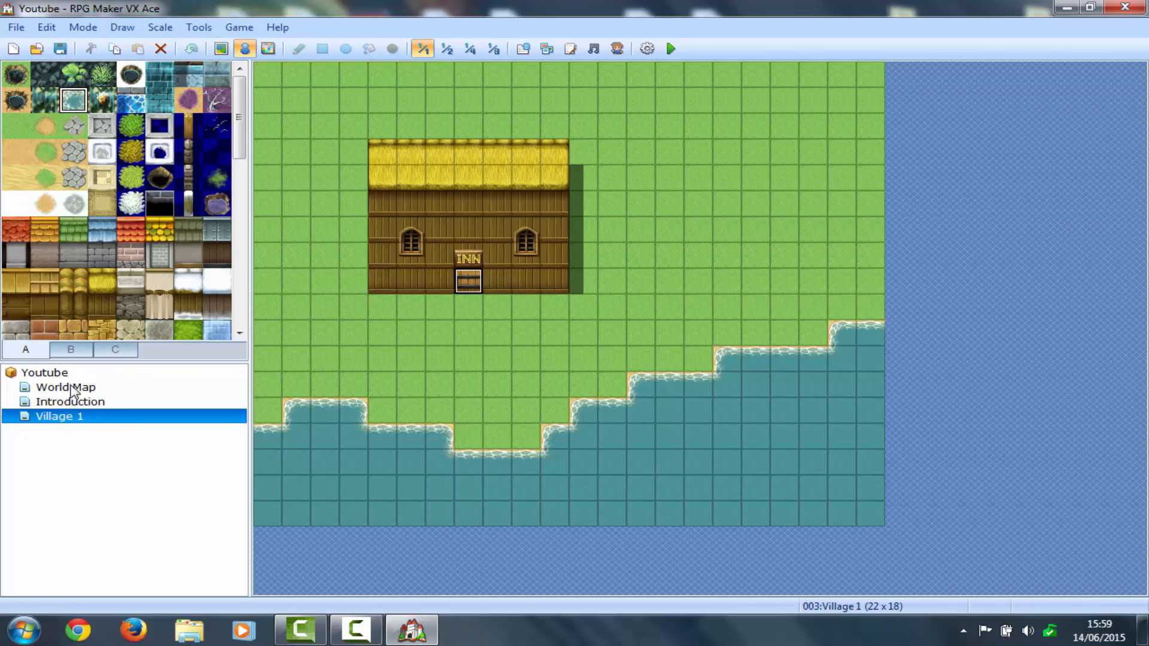
right_click(77, 417)
key(Escape)
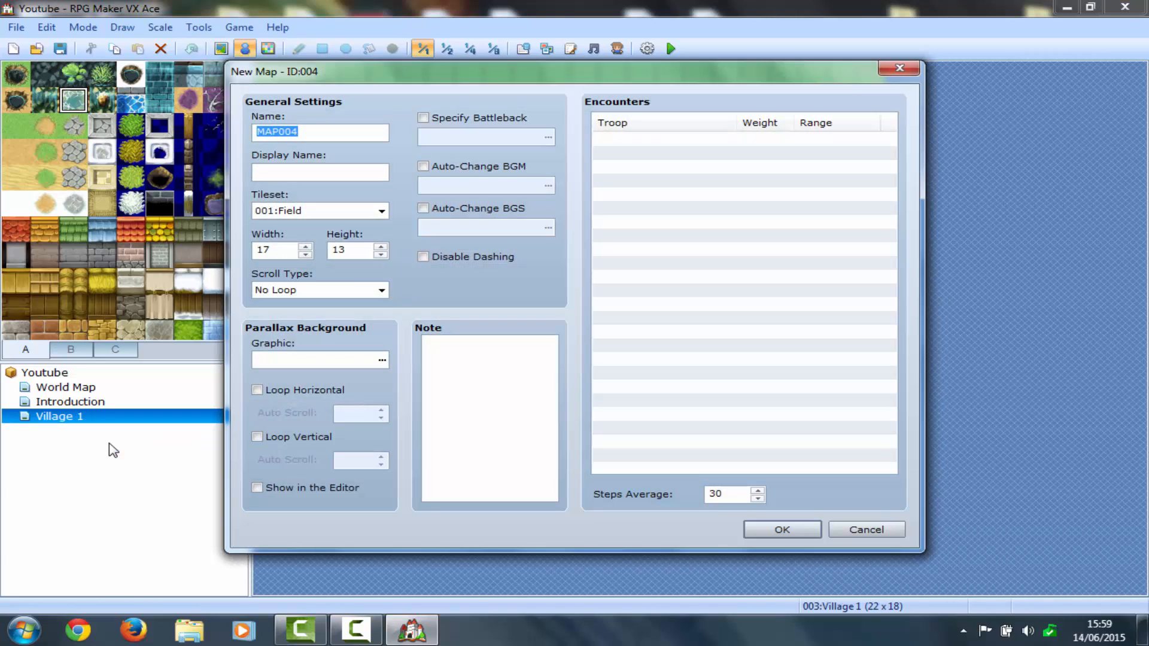
text(Inn)
click(381, 210)
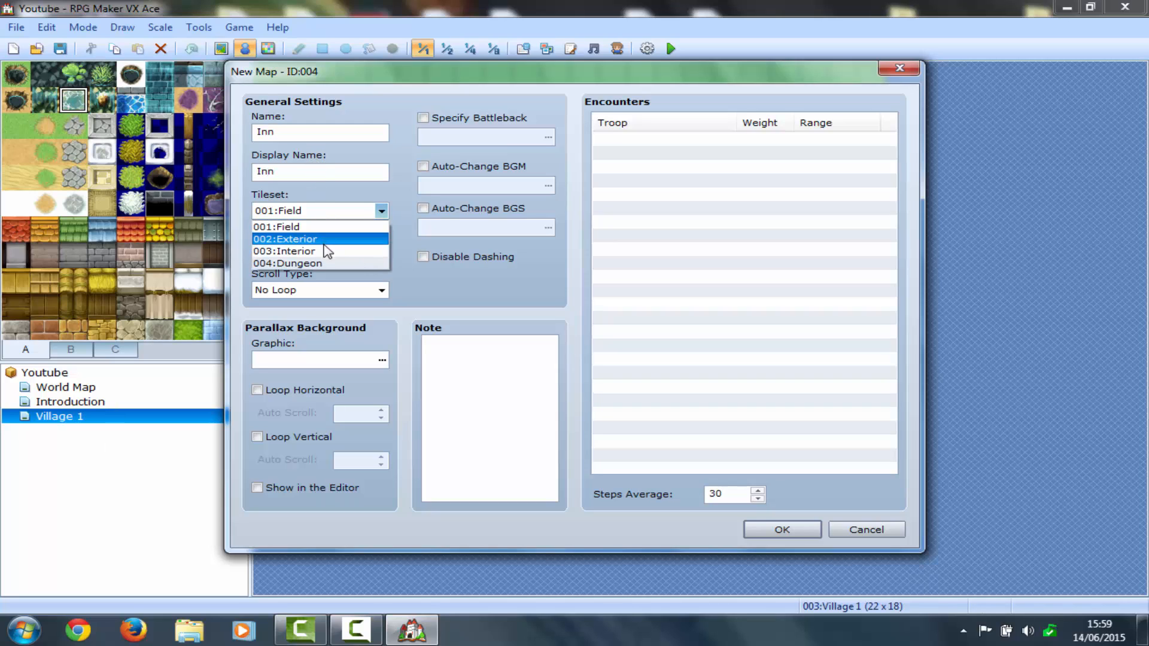
click(325, 253)
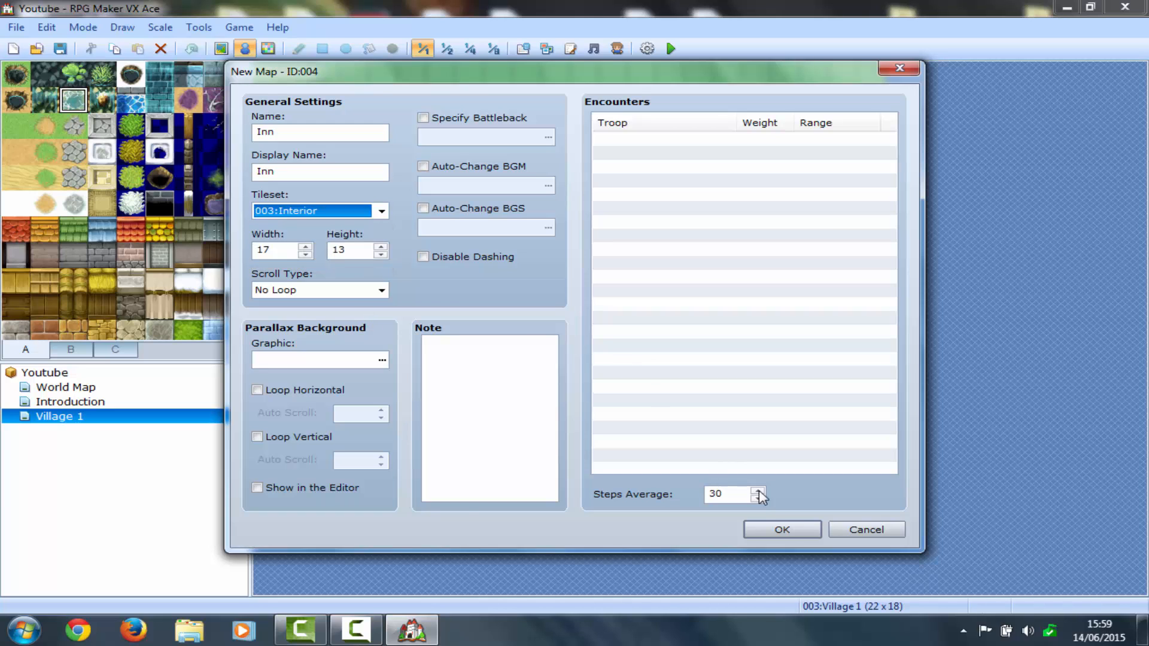
click(783, 530)
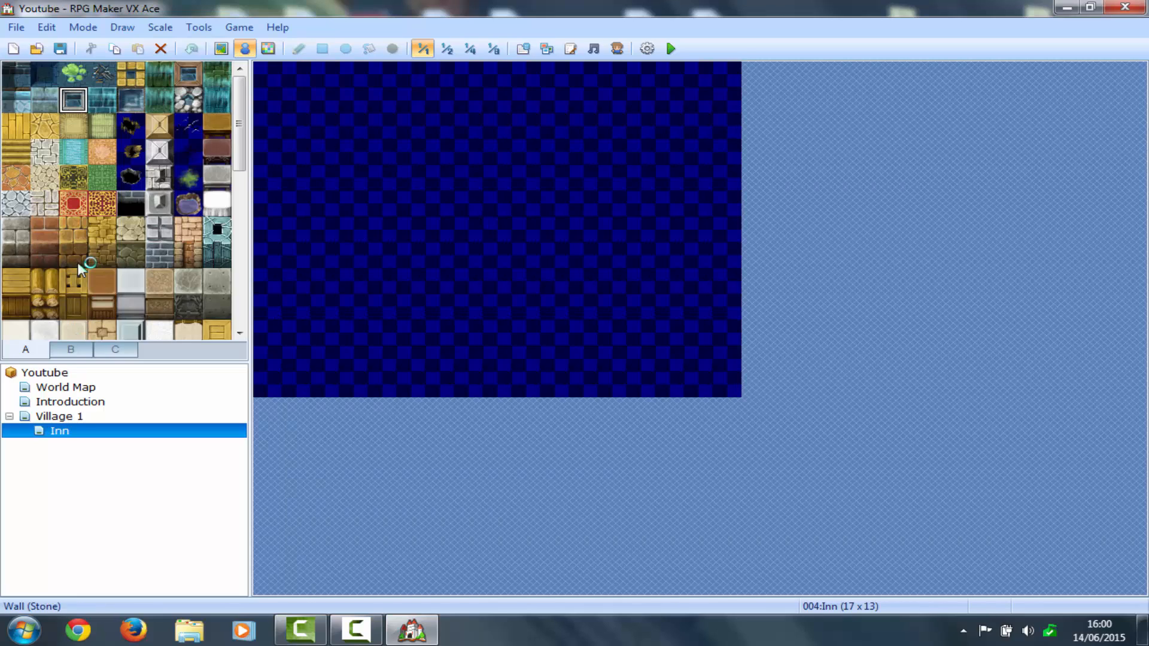
Draw the Inn's full-width north wall with the Rectangle tool, using a brown wall top above beige wall panels
click(102, 281)
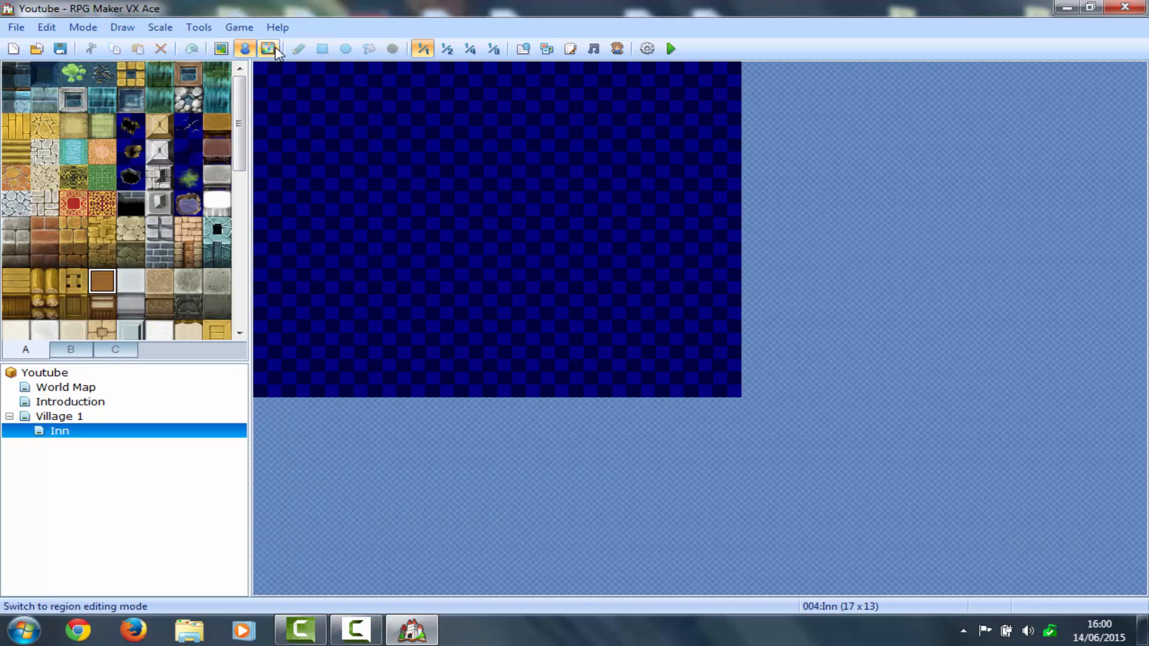
click(220, 49)
click(326, 49)
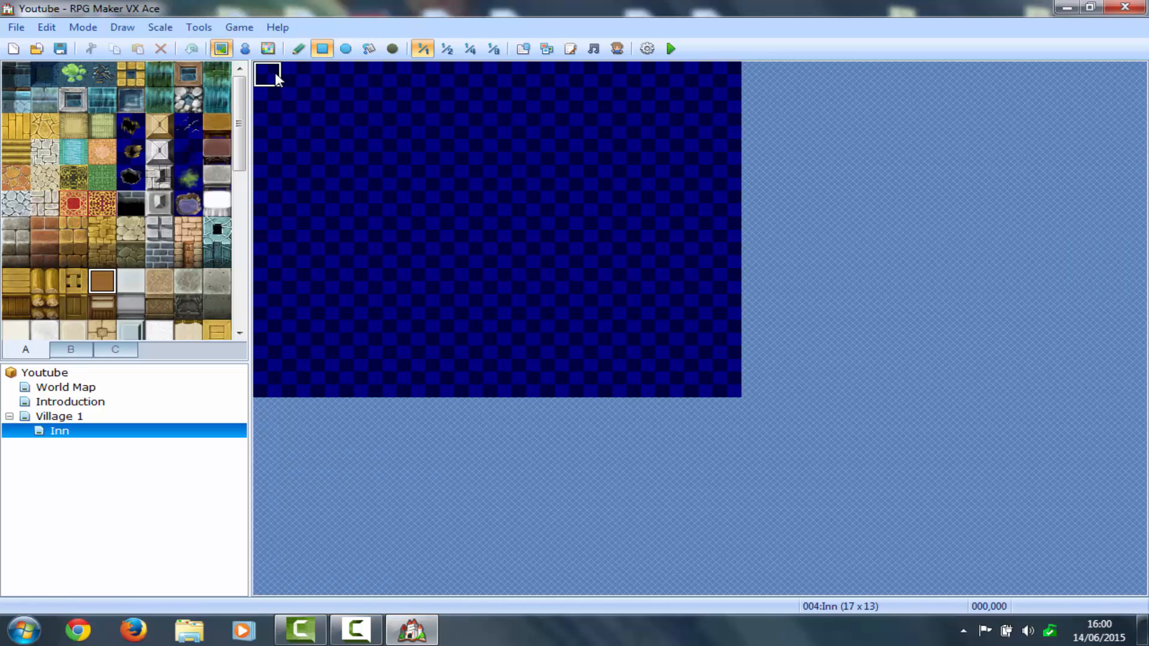
drag(261, 70, 735, 114)
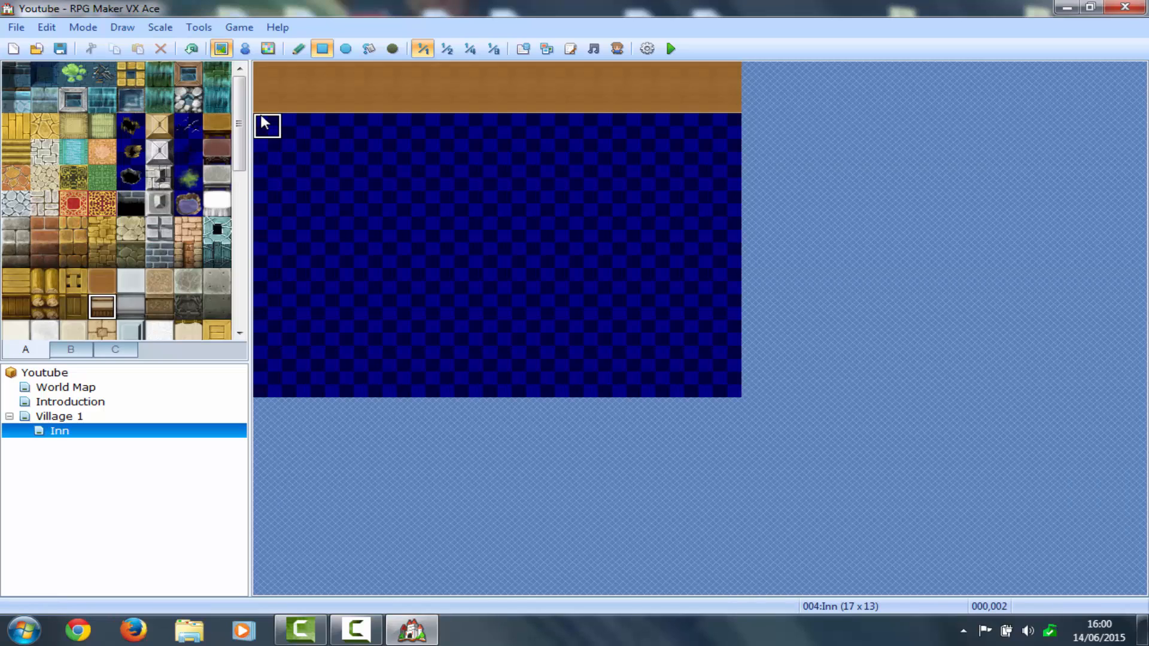
mouse_move(266, 120)
mouse_down()
mouse_move(441, 173)
mouse_move(680, 107)
mouse_move(731, 118)
mouse_up()
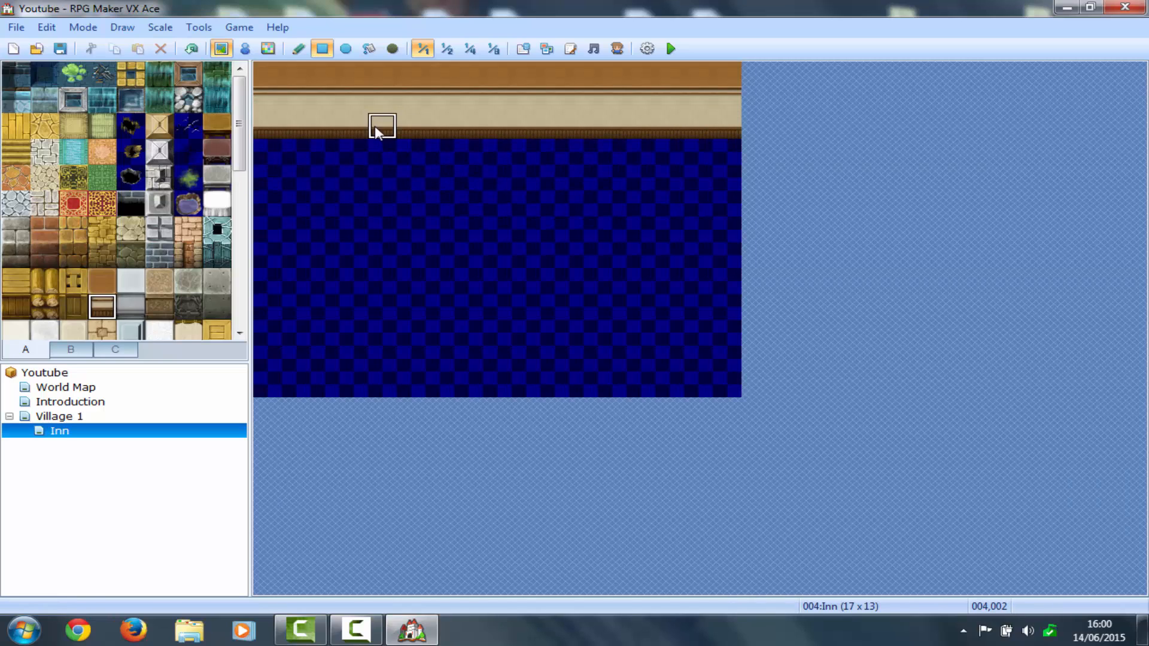
Draw one-tile-wide brown wall tops down the full west and east edges of the Inn
click(95, 289)
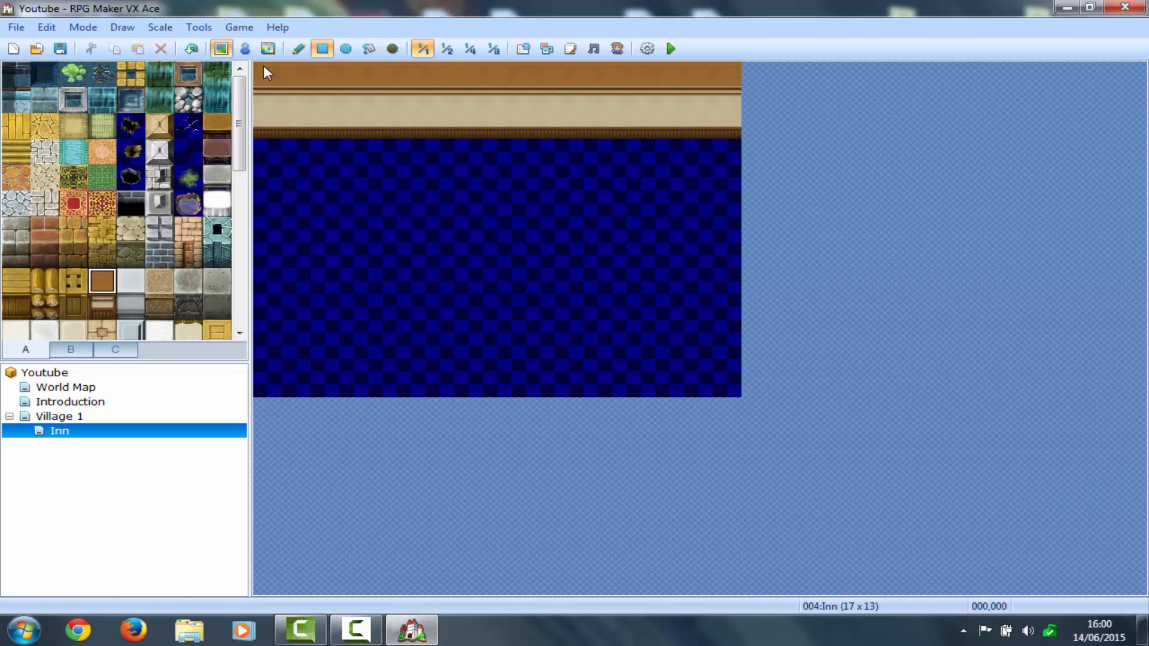
drag(264, 66, 257, 389)
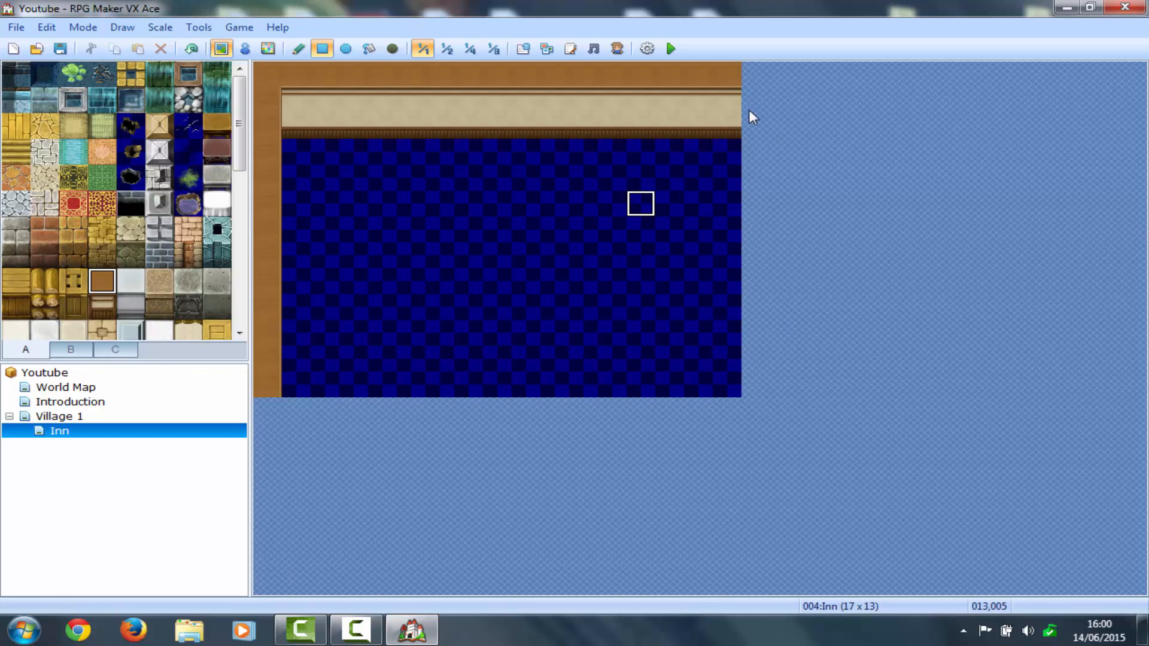
drag(726, 75, 730, 296)
drag(727, 382, 717, 391)
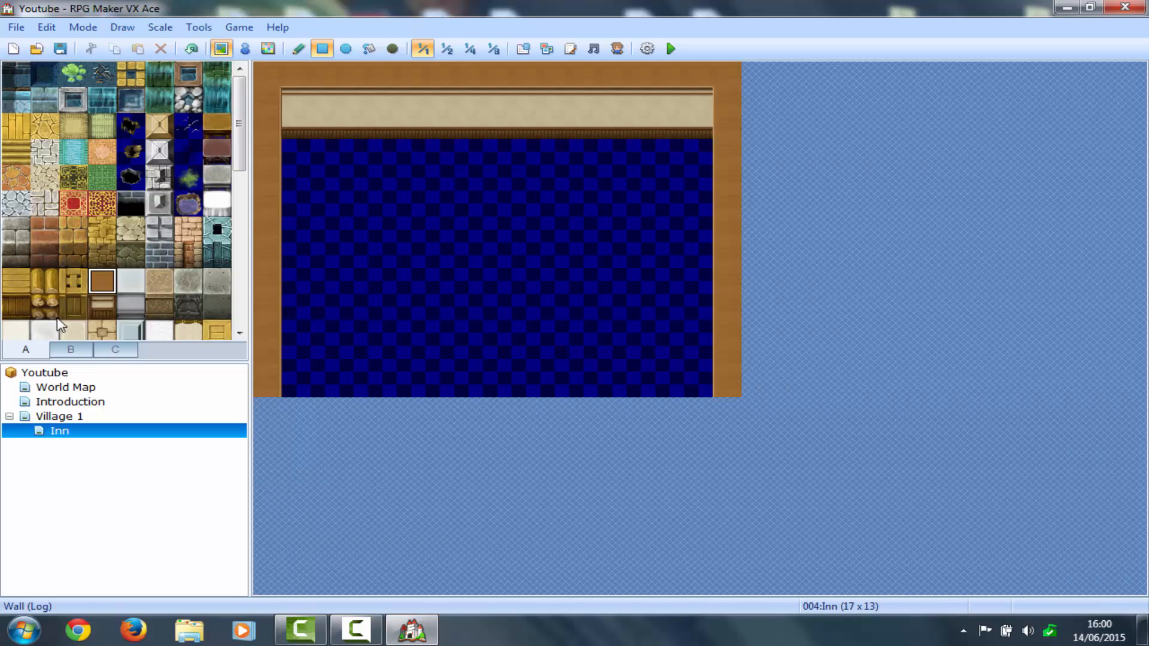
Draw the Inn's south wall in beige panels with a brown wall top, leaving a two-tile entrance gap in the middle
click(102, 307)
drag(716, 389, 536, 358)
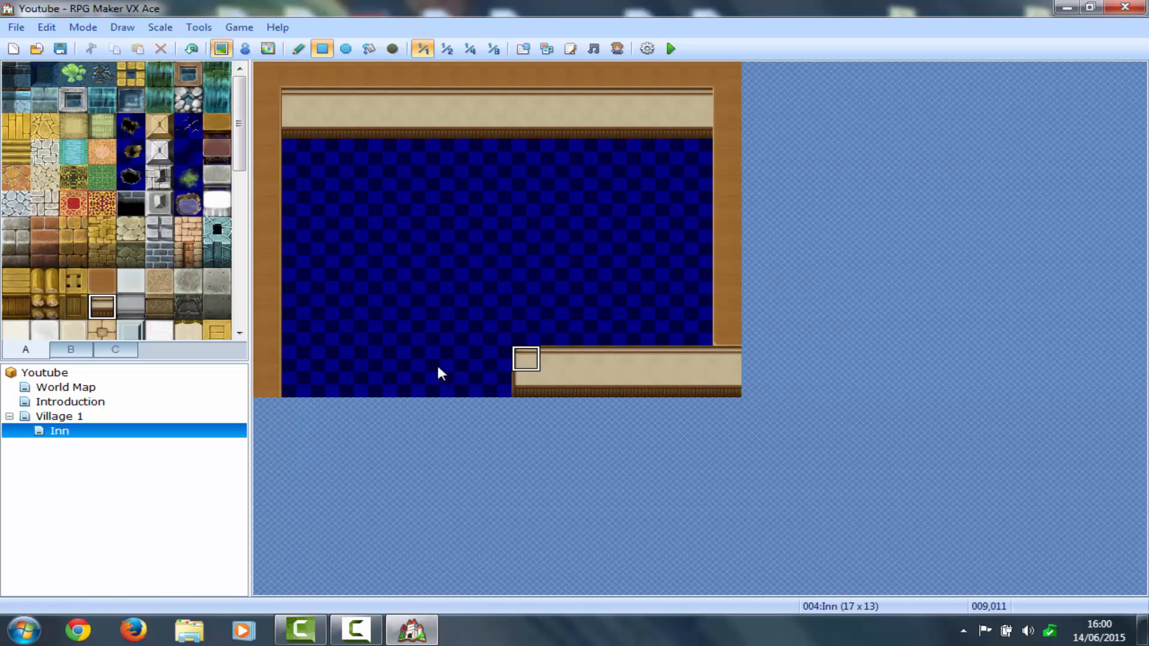
mouse_move(440, 386)
mouse_down()
mouse_move(293, 359)
mouse_move(248, 400)
mouse_up()
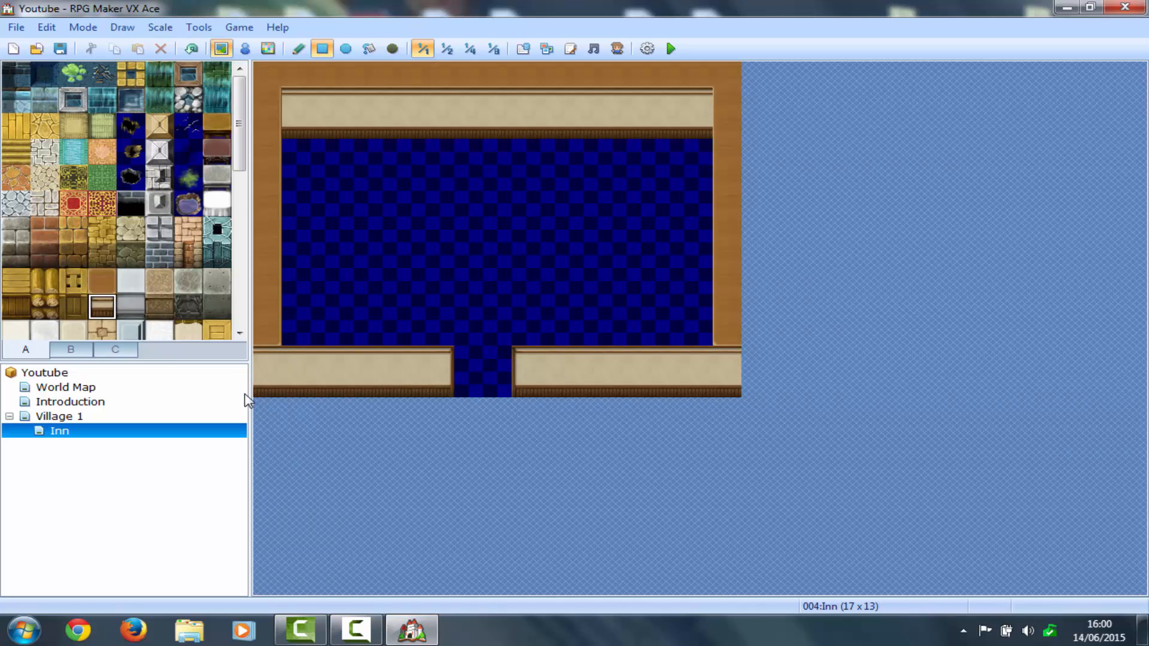
drag(289, 333, 444, 336)
drag(539, 326, 680, 339)
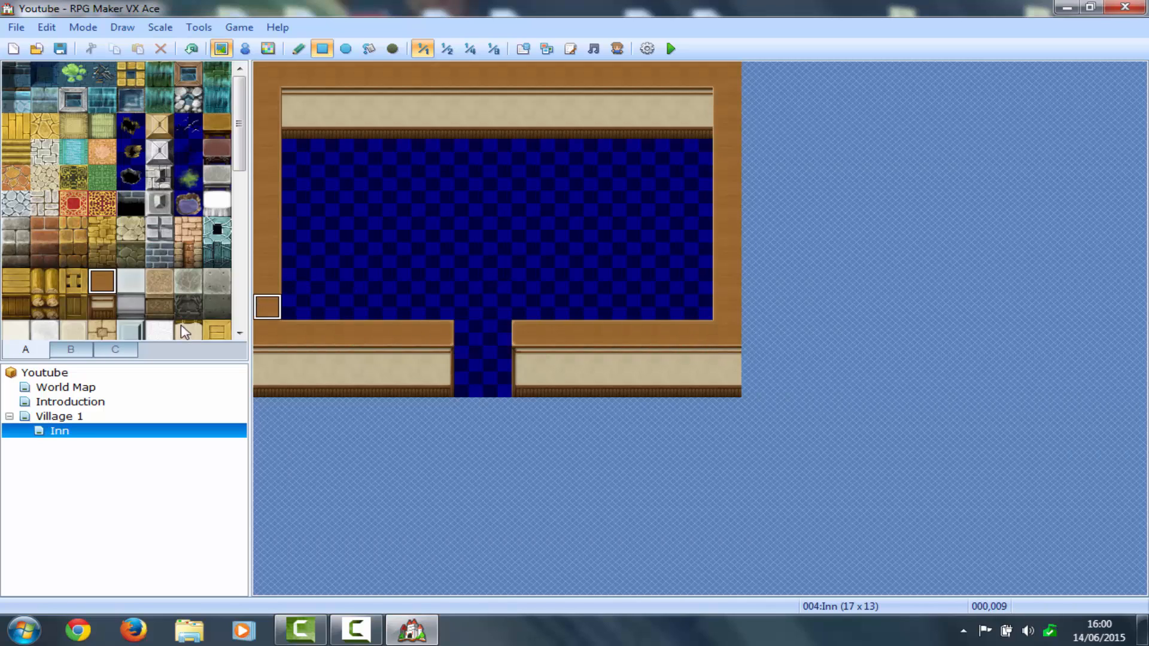
Flood fill the Inn's floor and entrance with the yellow wooden plank tile
click(70, 352)
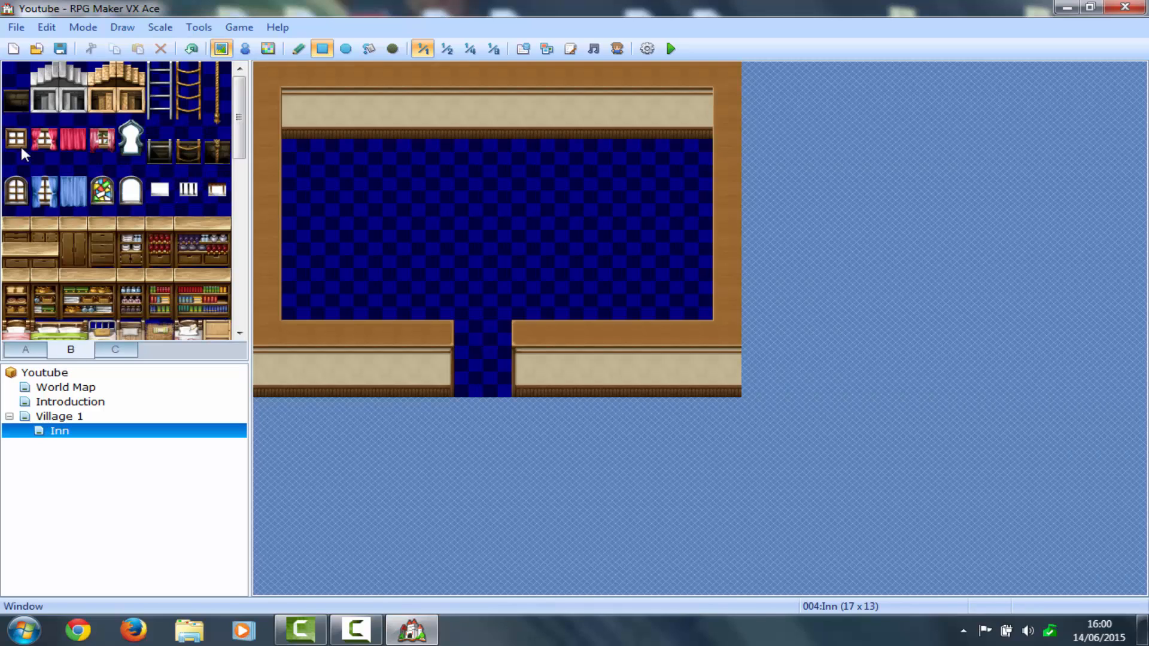
click(17, 349)
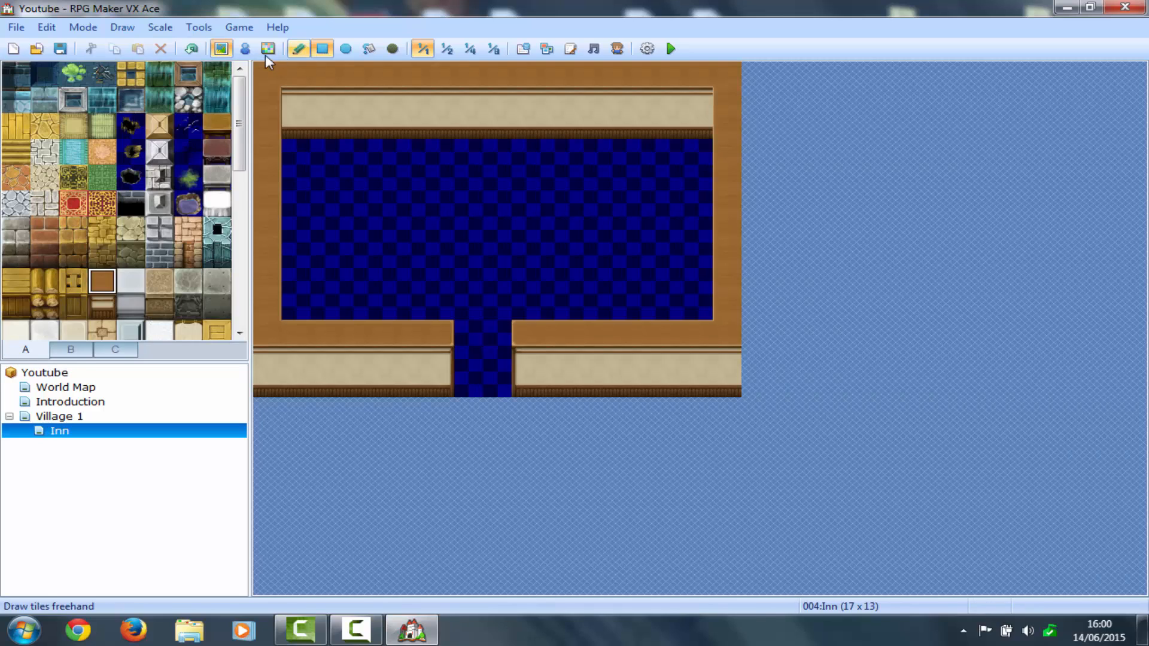
click(368, 49)
scroll(84, 149, down, 2)
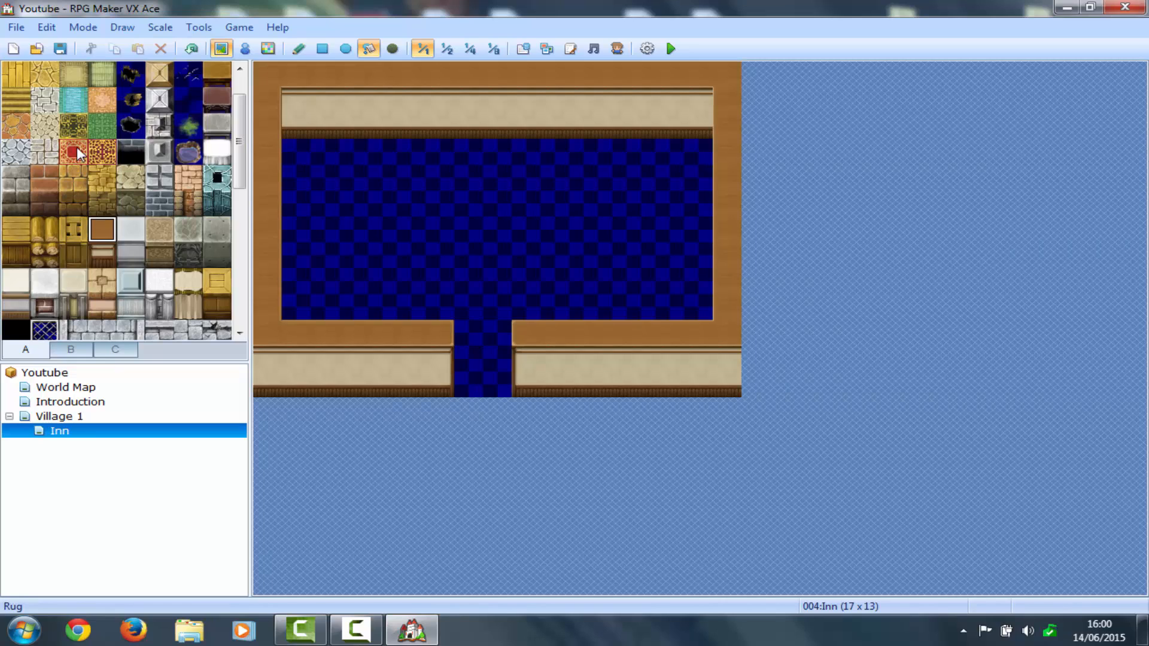
scroll(241, 125, up, 2)
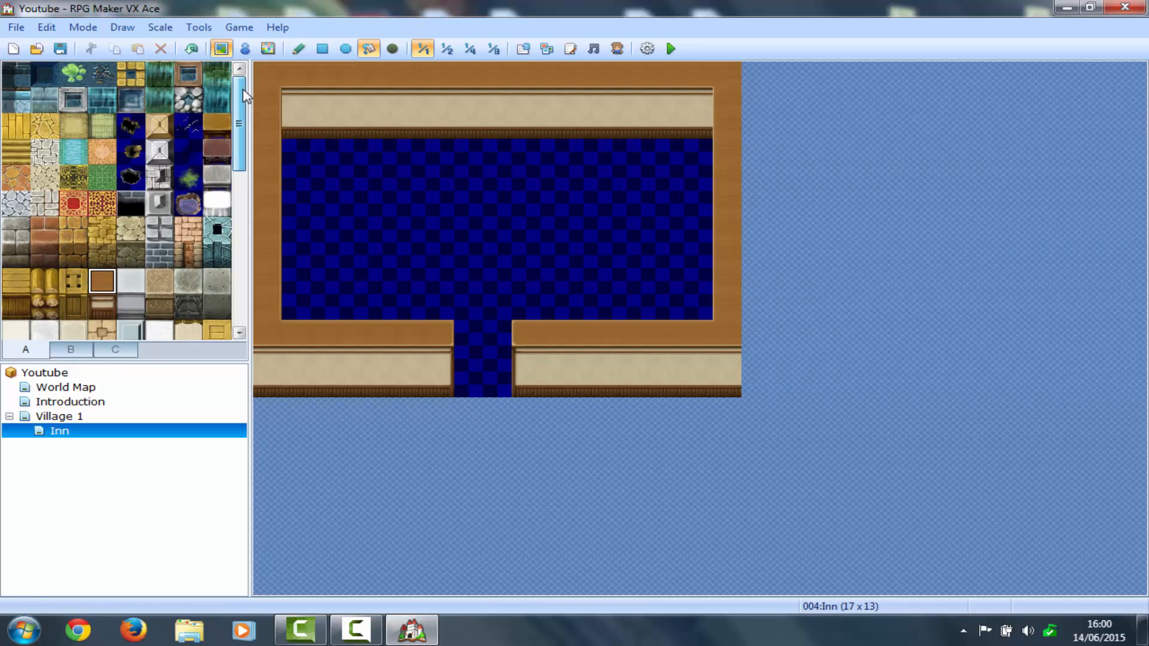
click(27, 122)
click(476, 226)
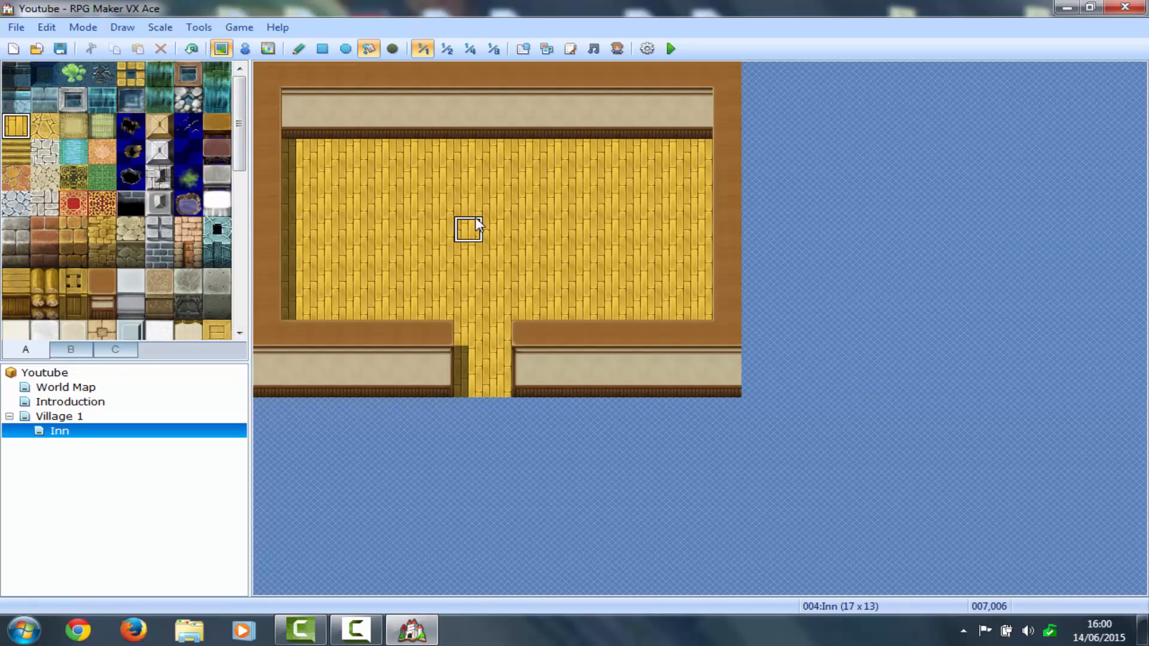
Draw a five-tile-wide U-shaped counter of dark reddish-brown table tiles against the Inn's north wall, with a single extra tile inside it
click(215, 150)
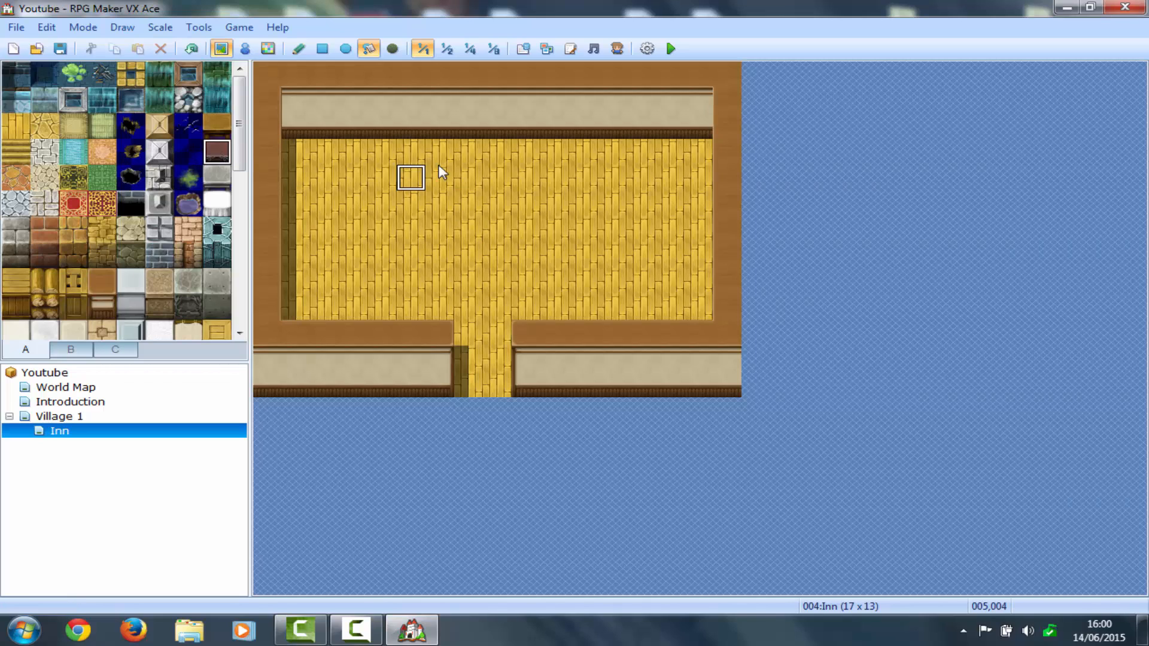
click(322, 48)
mouse_move(429, 164)
mouse_down()
mouse_move(448, 208)
mouse_move(564, 221)
mouse_up()
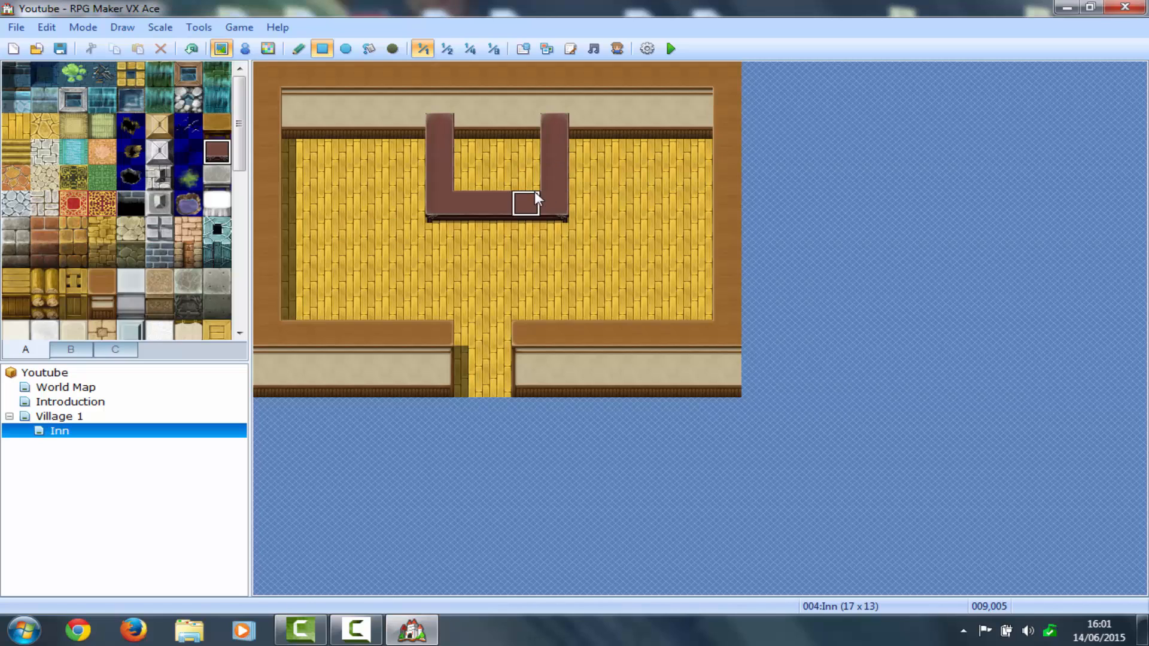
click(72, 351)
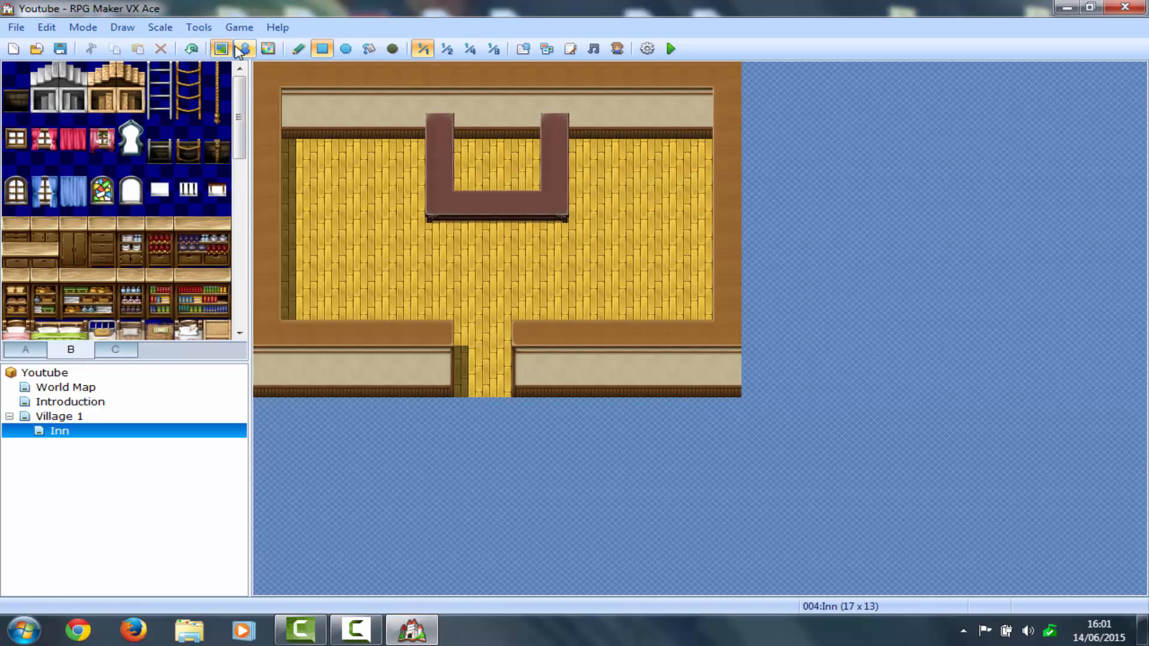
click(490, 179)
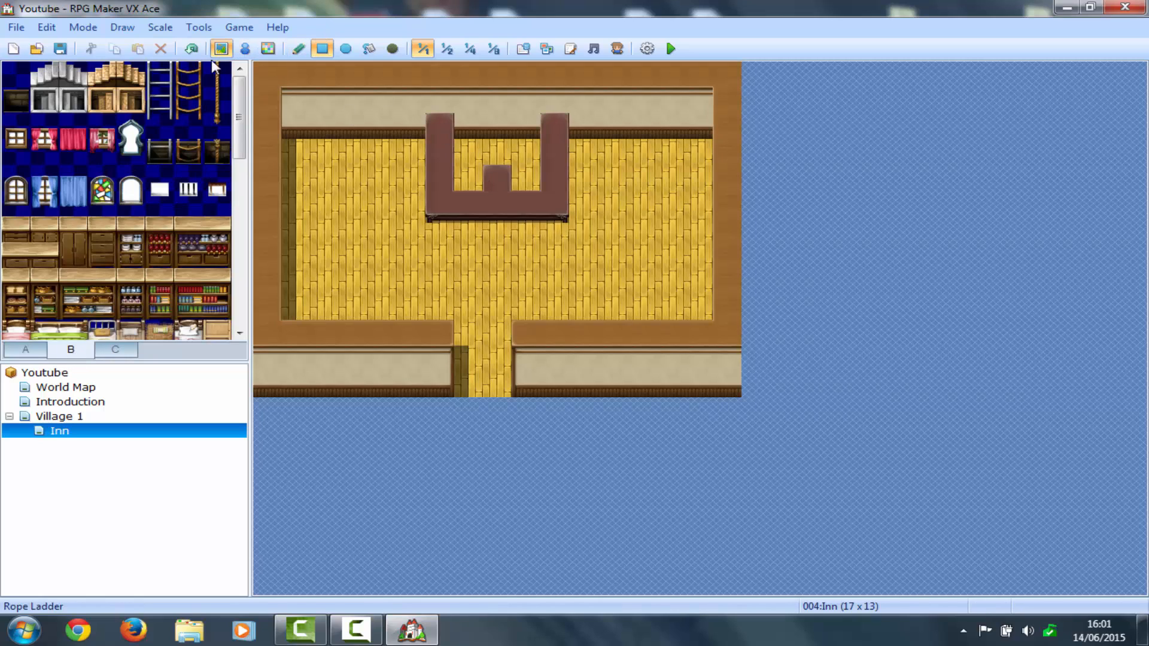
Undo the single extra table tile inside the counter and start a new event on that floor tile
key(ctrl+z)
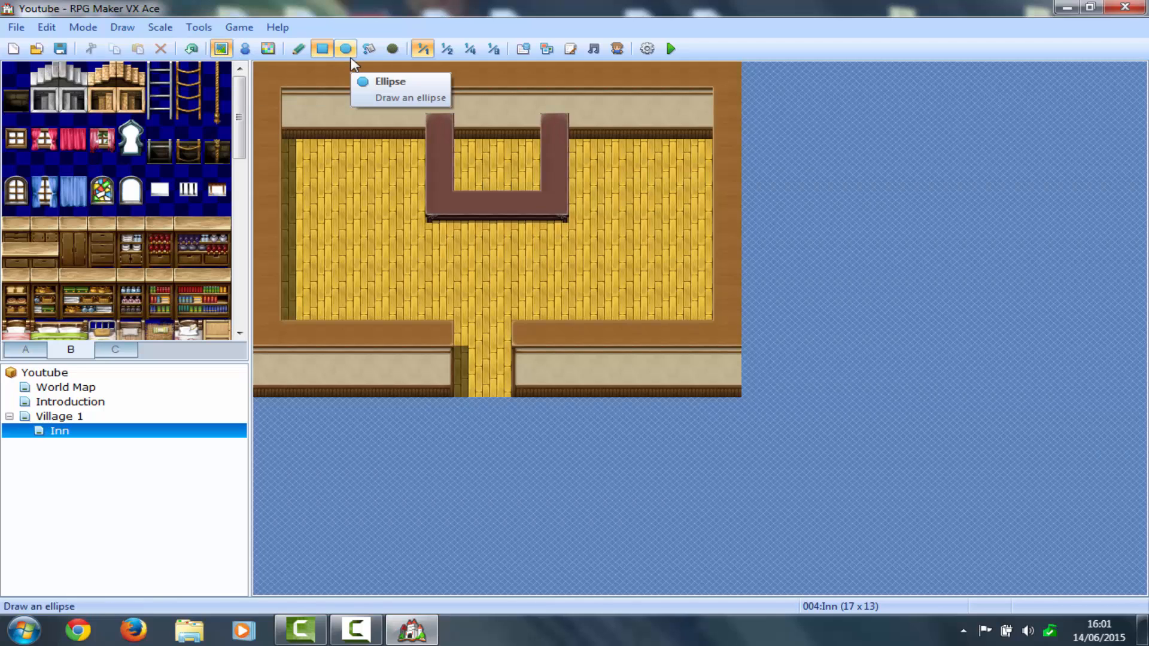
click(245, 49)
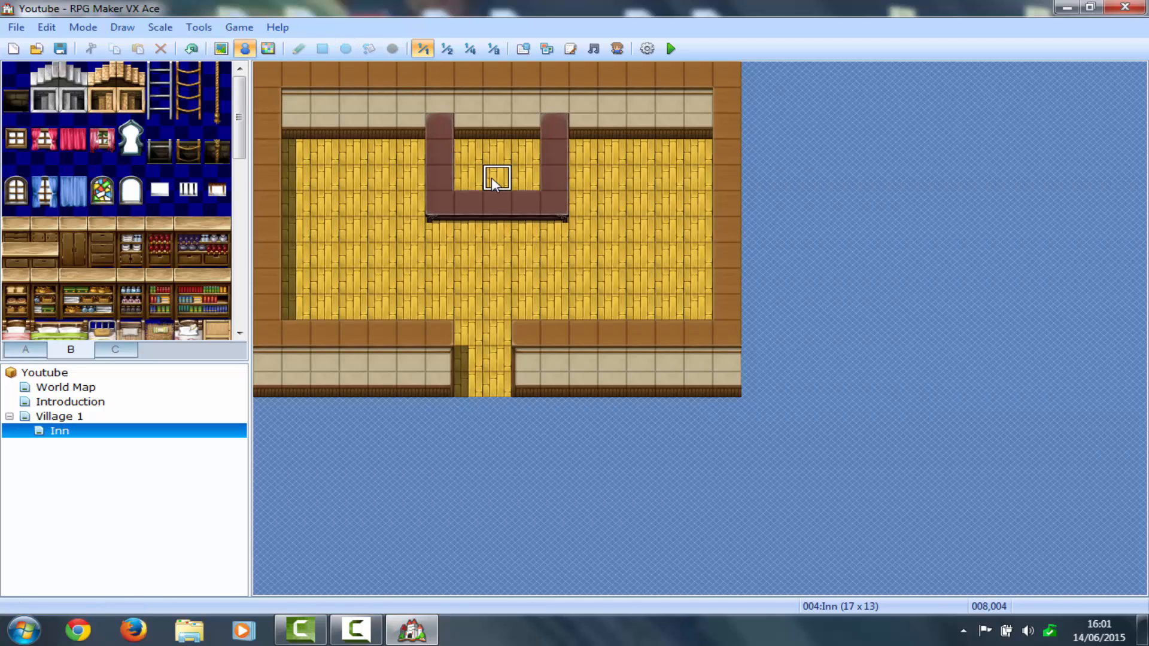
double_click(491, 179)
Set the new event's graphic to the grey-haired man in the lower row of the People4 character set
double_click(263, 396)
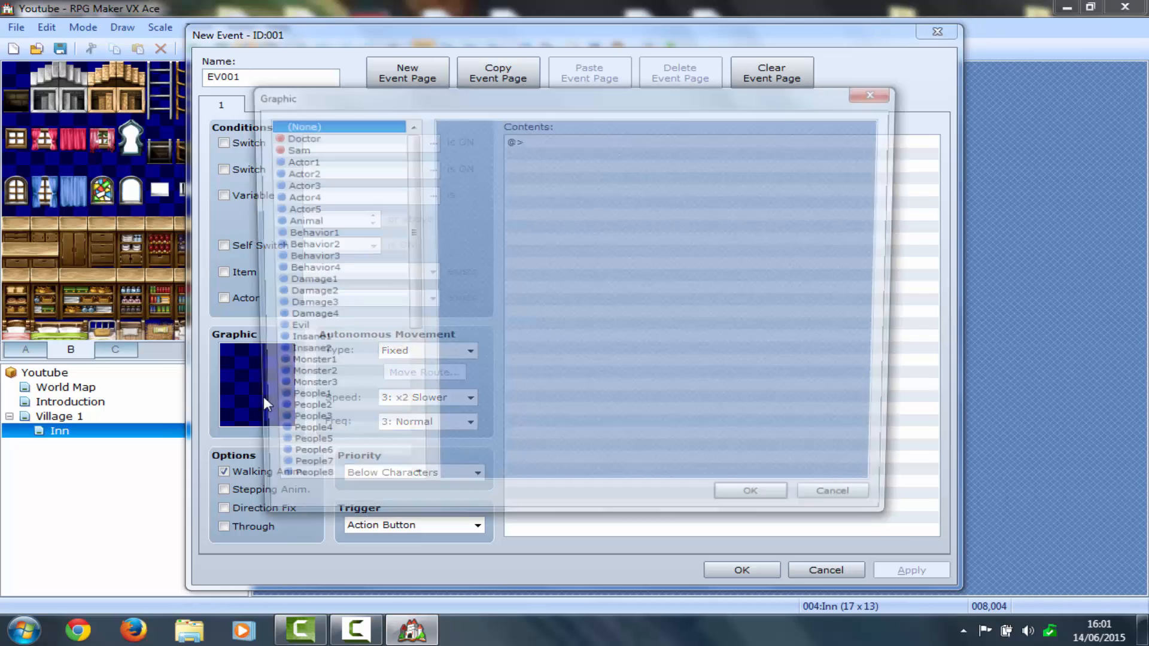
click(343, 185)
key(Up)
key(Up)
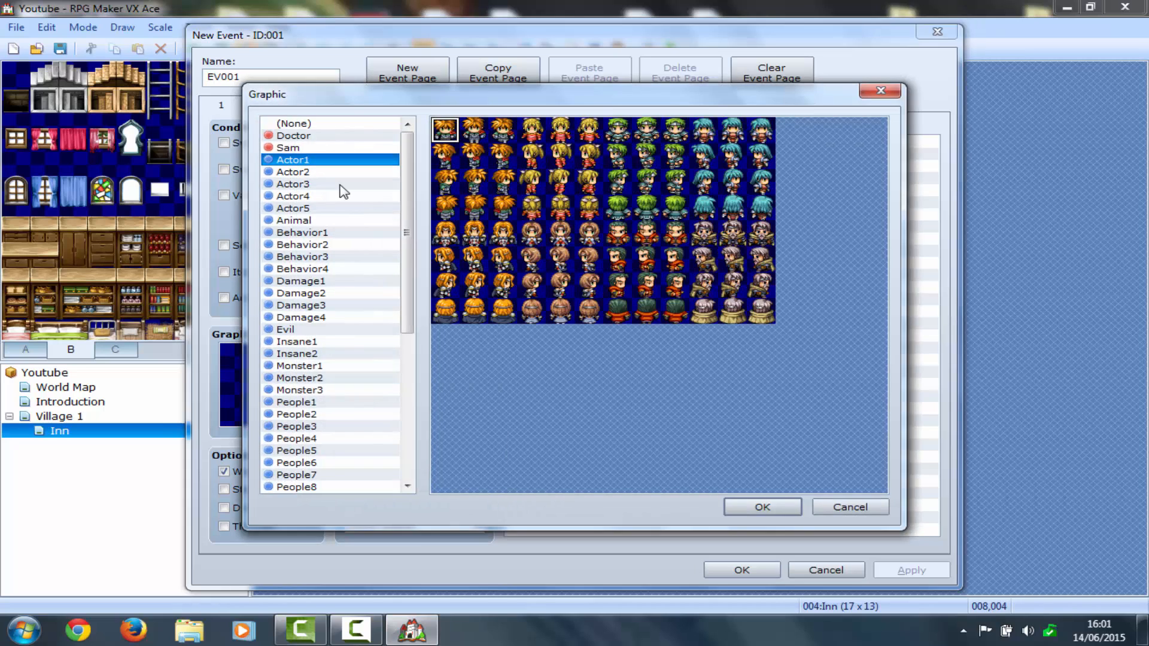
key(Up)
key(Up)
key(Down)
key(Down)
key(Down)
key(Down)
key(Down)
key(Down)
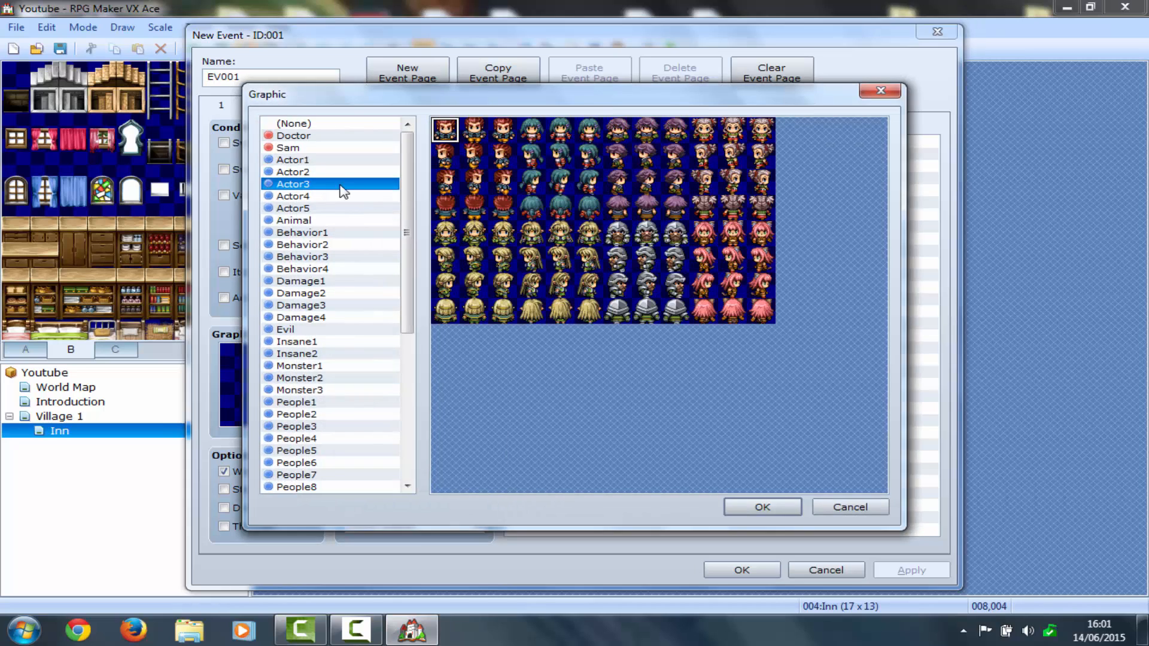
key(Down)
key(Down)
key(Down)
key(Down)
key(Down)
key(Down)
key(Down)
key(Down)
key(Down)
key(Down)
key(Down)
key(Down)
key(Down)
key(Down)
key(Down)
key(Down)
key(Down)
key(Down)
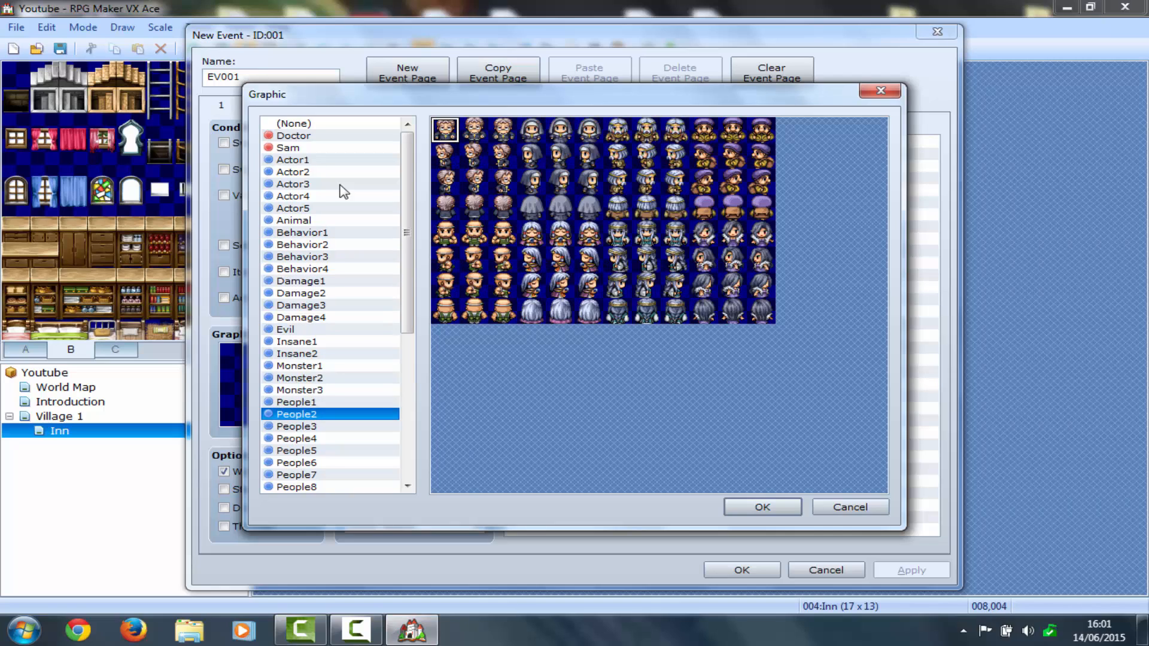
key(Down)
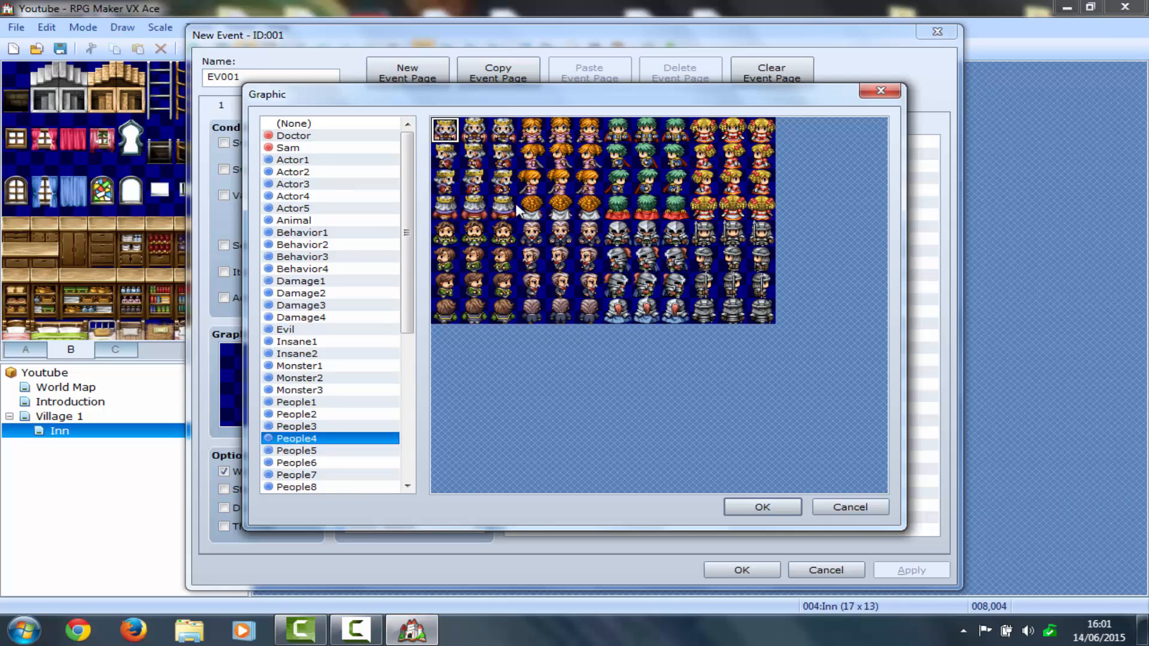
double_click(560, 248)
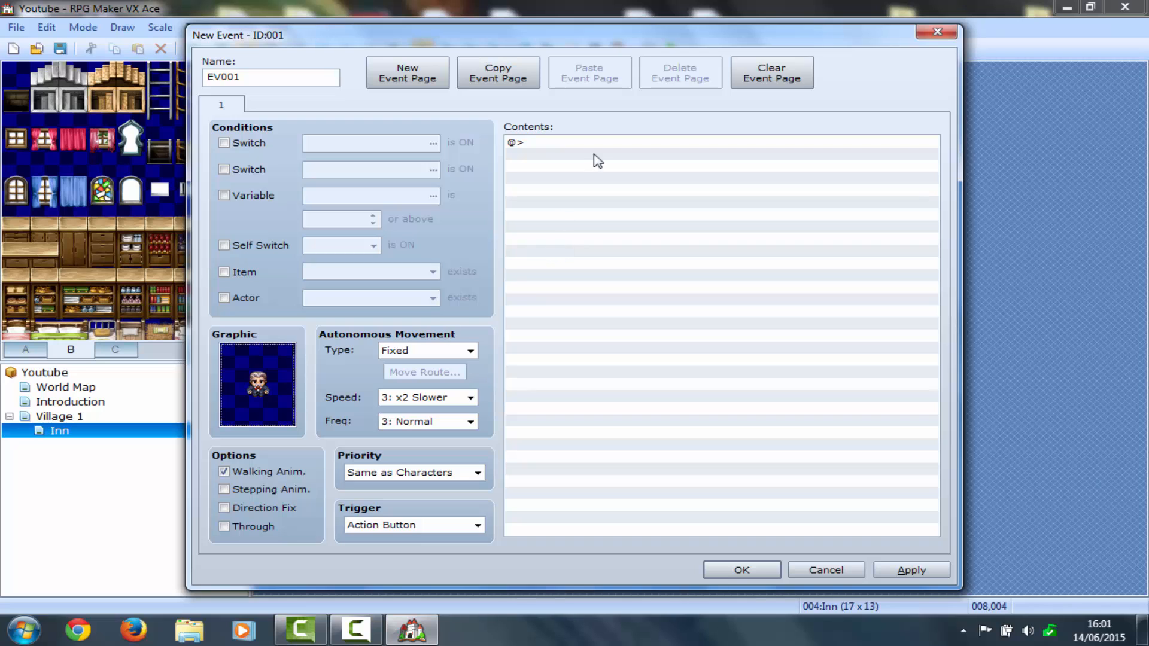
Add a Show Text command with the moustached grey-haired man's face from People4 and the text "Welcome to the inn, enjoy your stay!"
double_click(580, 145)
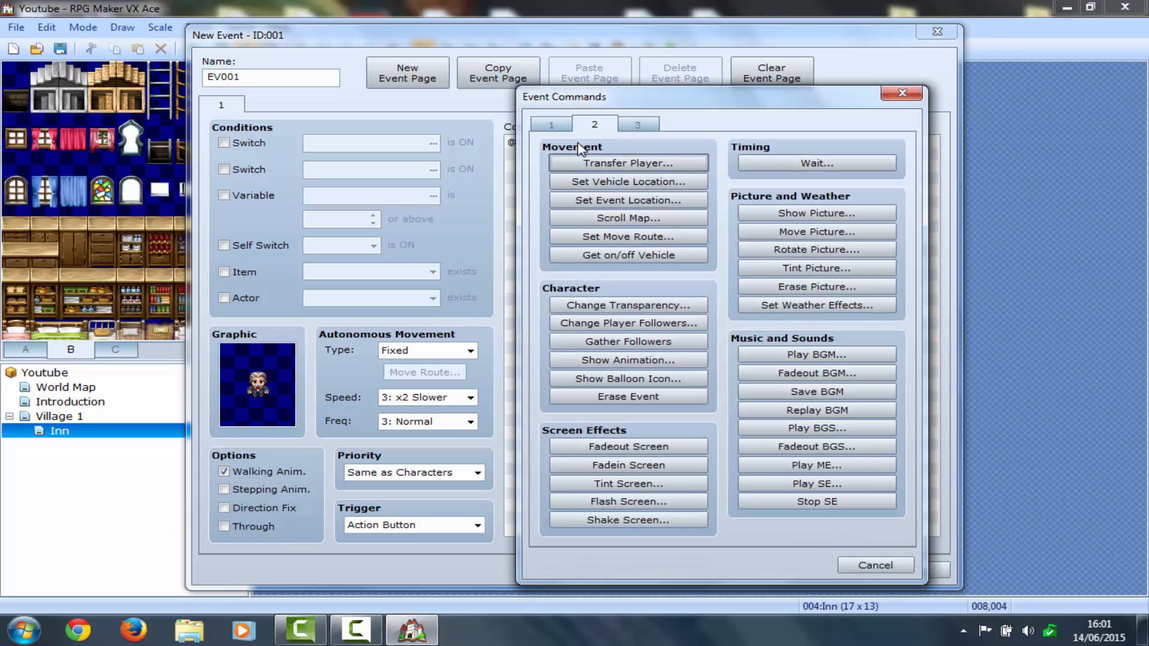
click(551, 125)
click(592, 163)
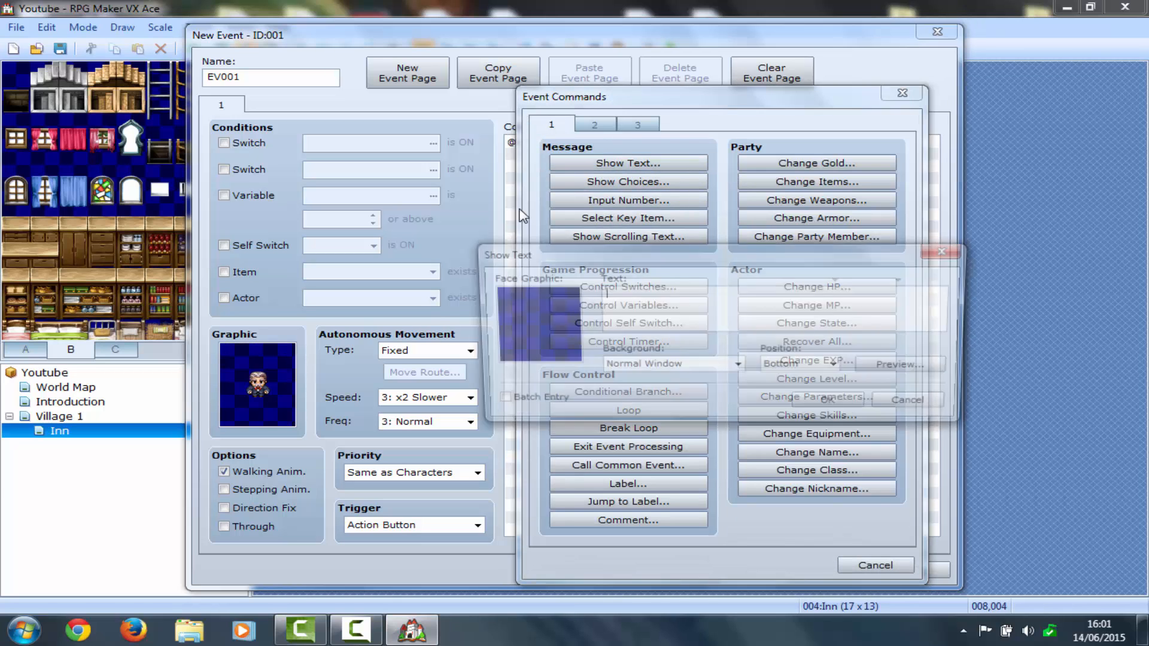
double_click(508, 303)
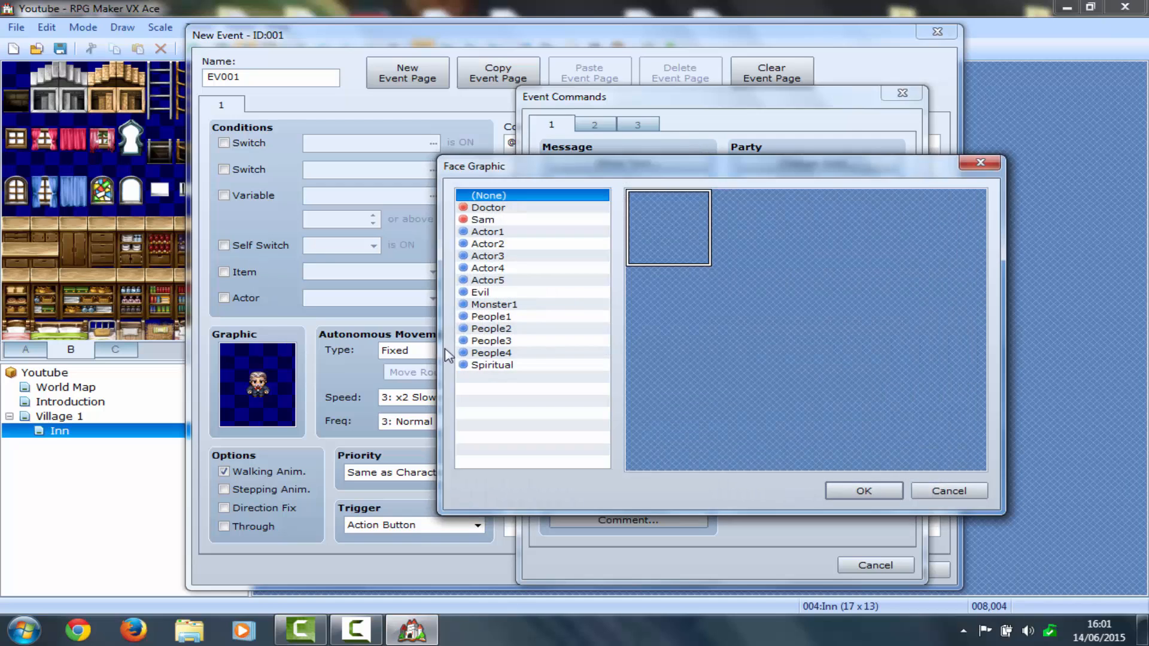
click(491, 316)
click(537, 330)
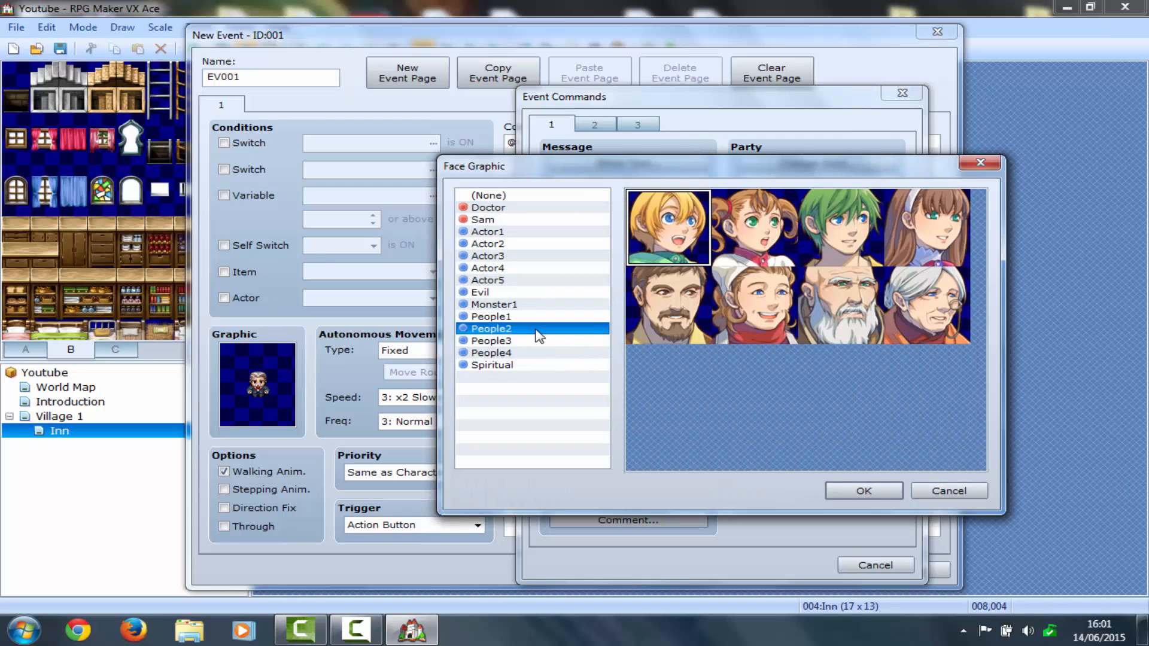
click(532, 342)
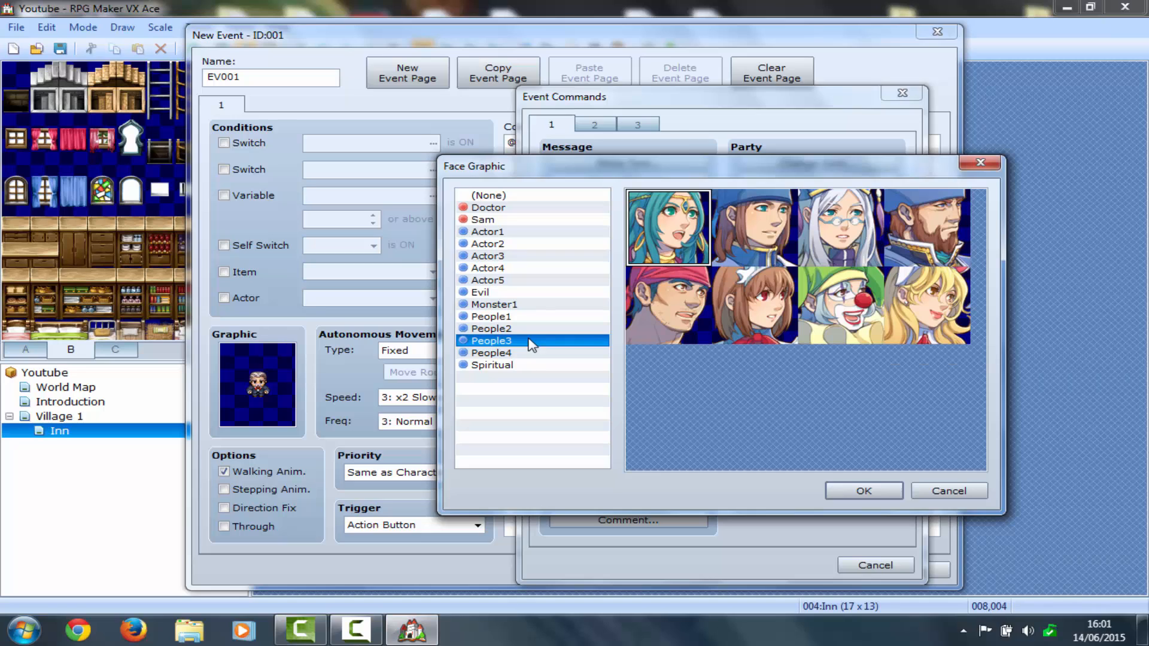
click(521, 353)
double_click(770, 280)
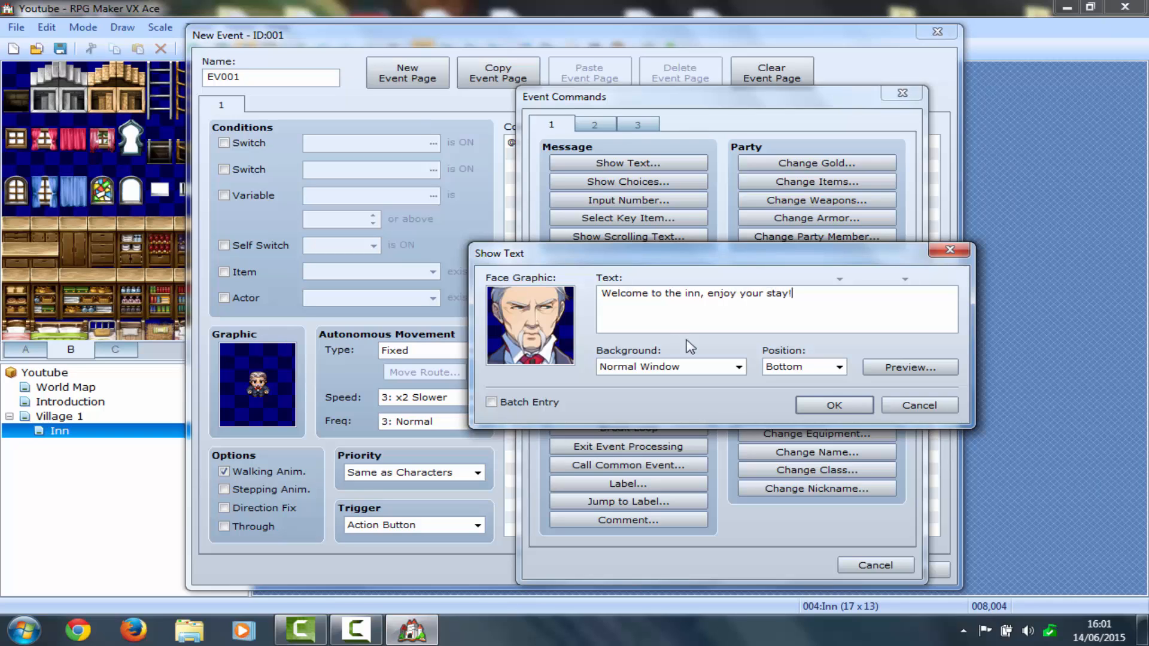
click(829, 405)
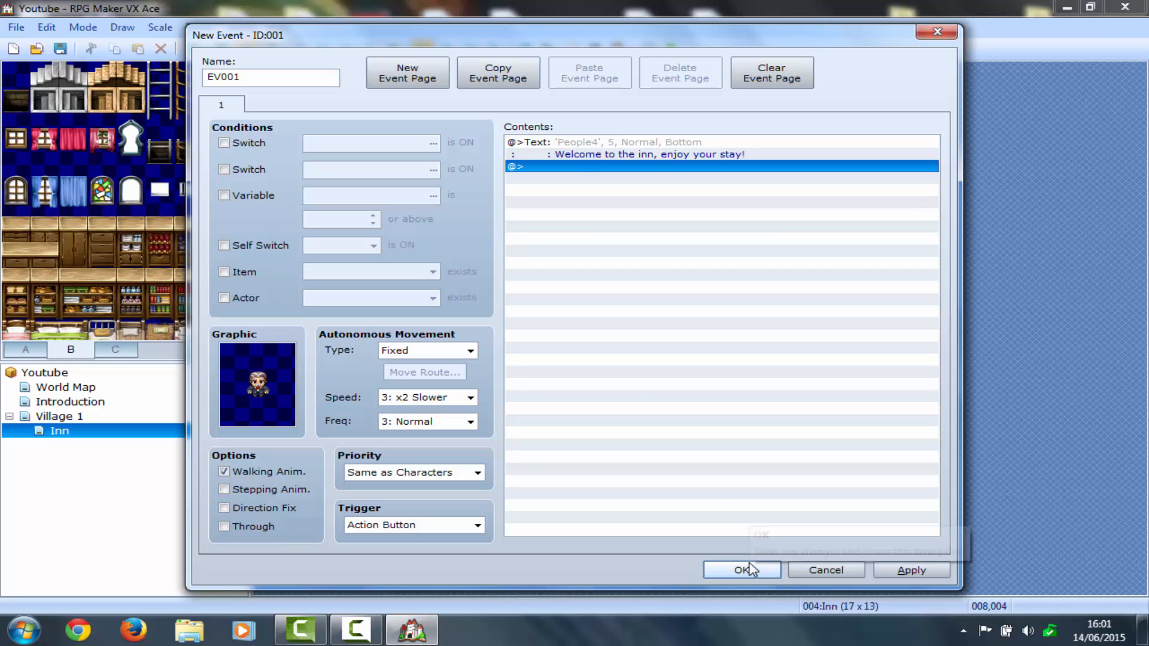
Cut the welcome message from the event's contents and discard the new event
click(583, 150)
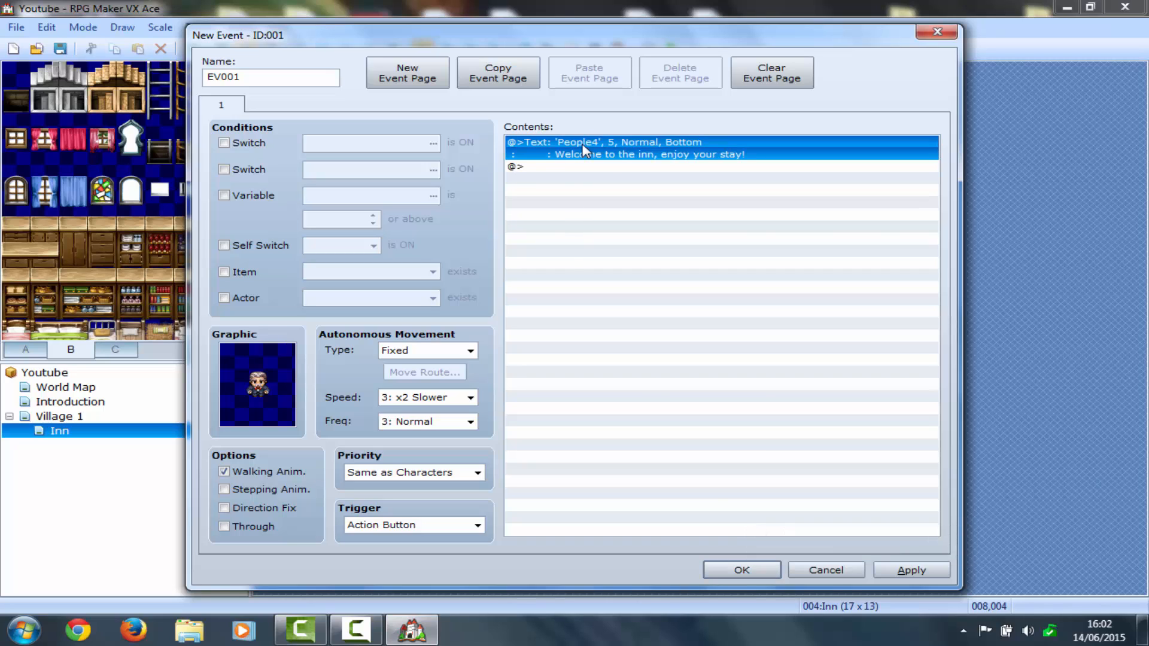
key(Delete)
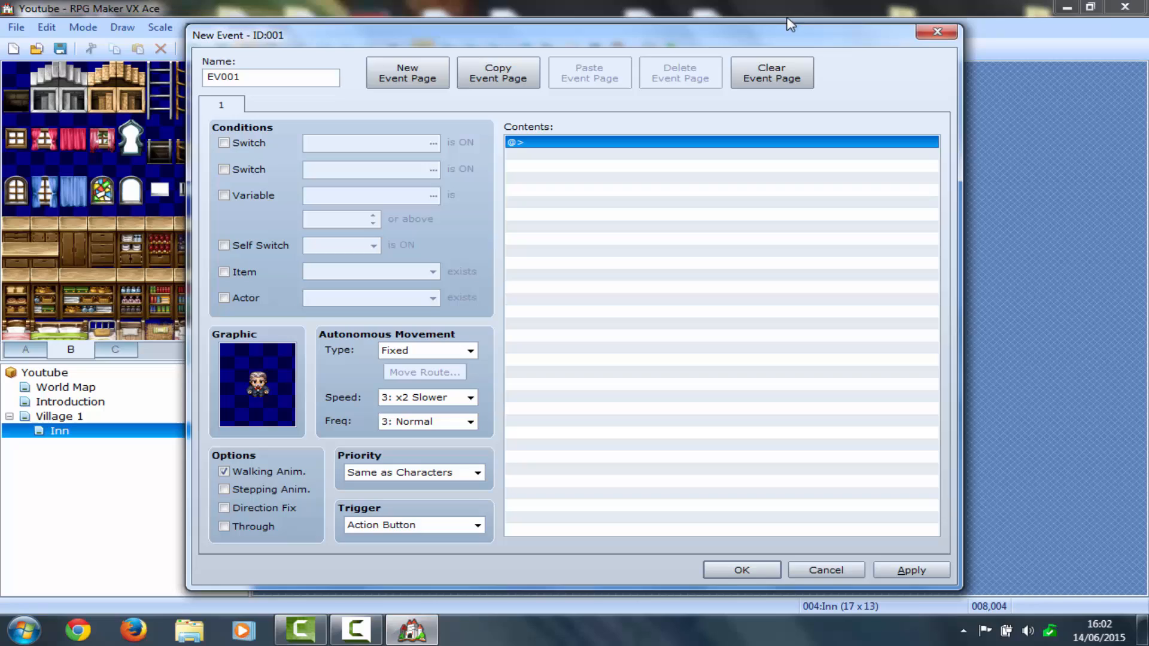
click(936, 34)
Create an innkeeper event on the middle tile behind the counter, using the grey-haired man from People4 and no commands
double_click(489, 184)
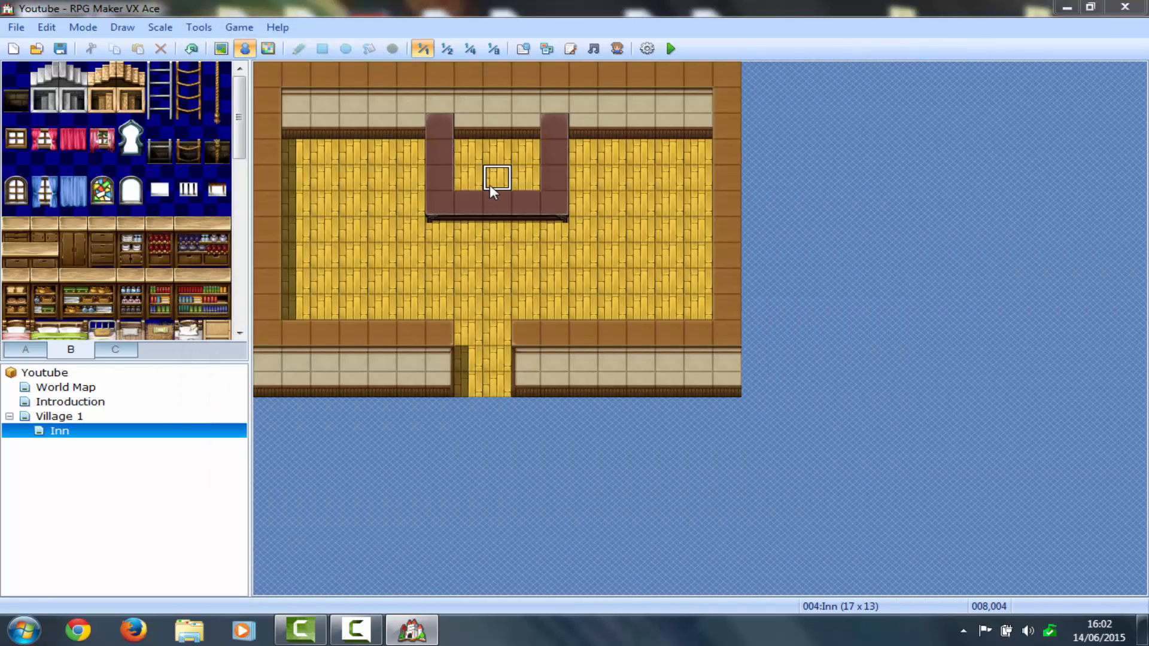
double_click(260, 383)
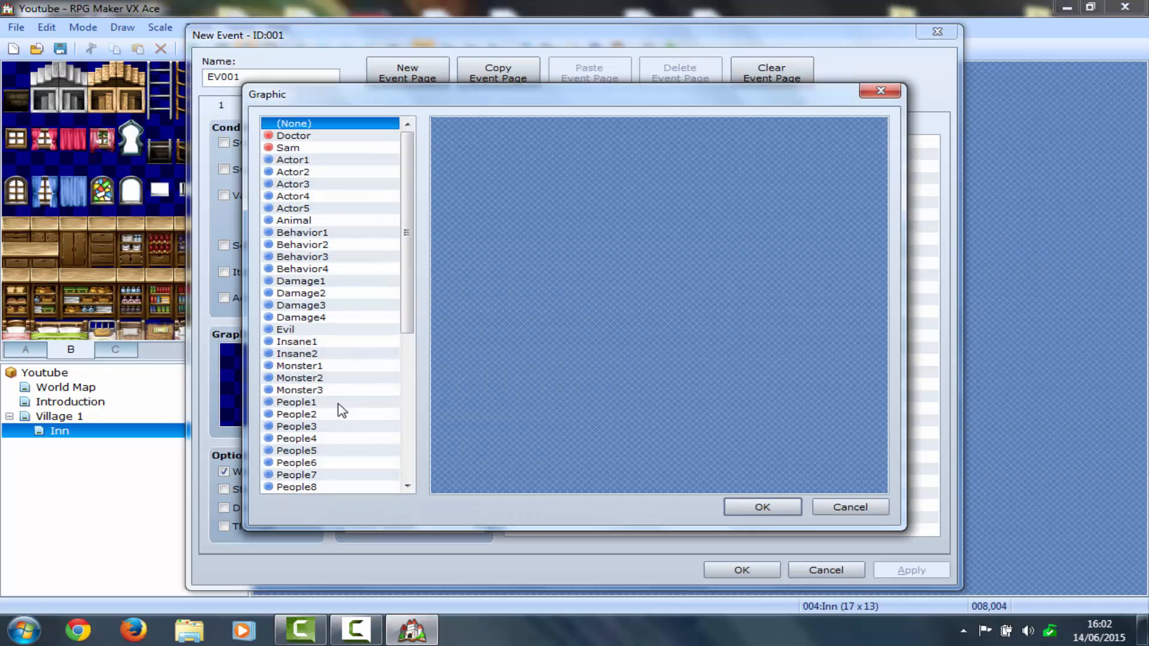
click(335, 439)
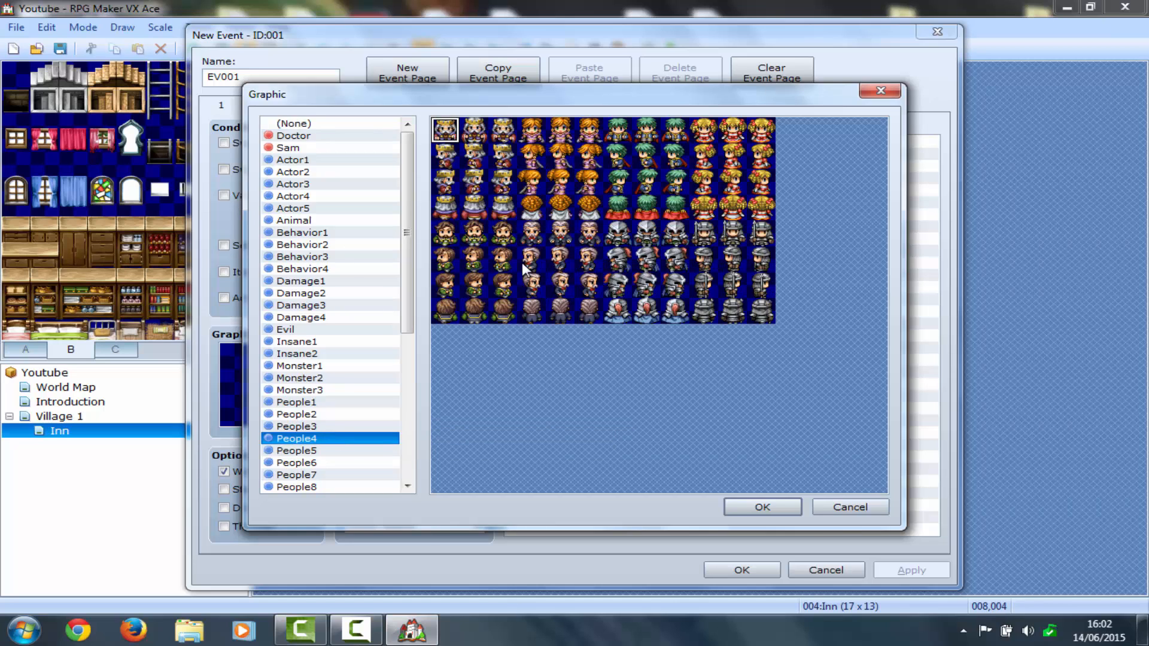
double_click(563, 239)
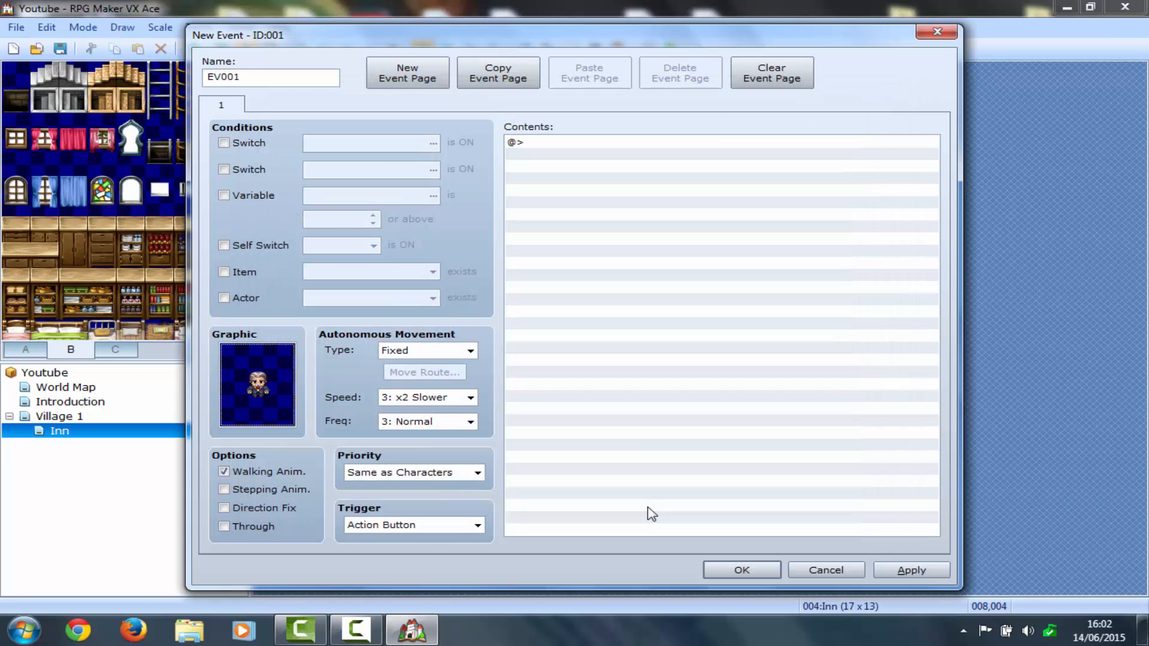
click(737, 570)
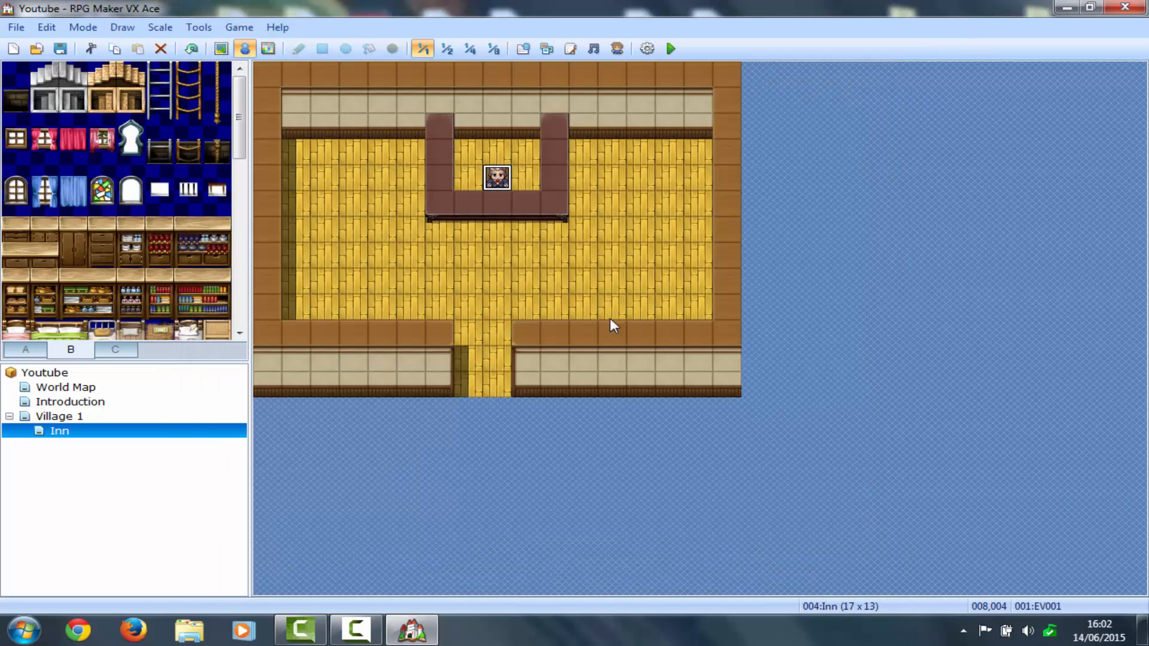
Create an event without a graphic directly in front of the counter's middle and paste the welcome message into it
double_click(502, 229)
click(541, 144)
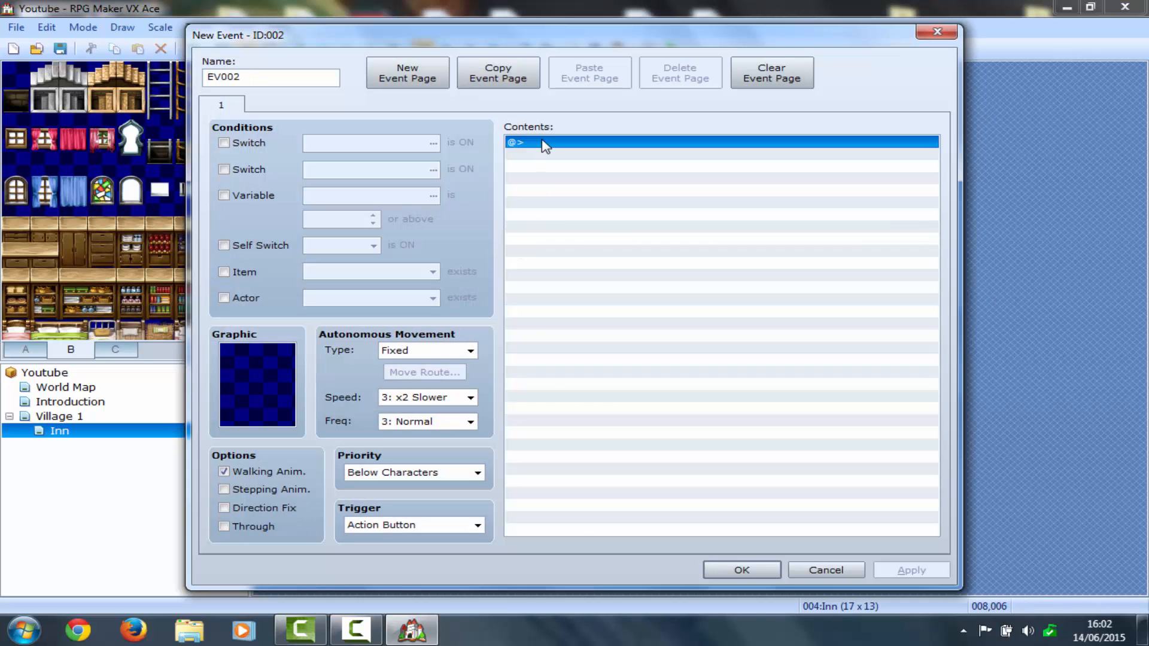
key(ctrl+v)
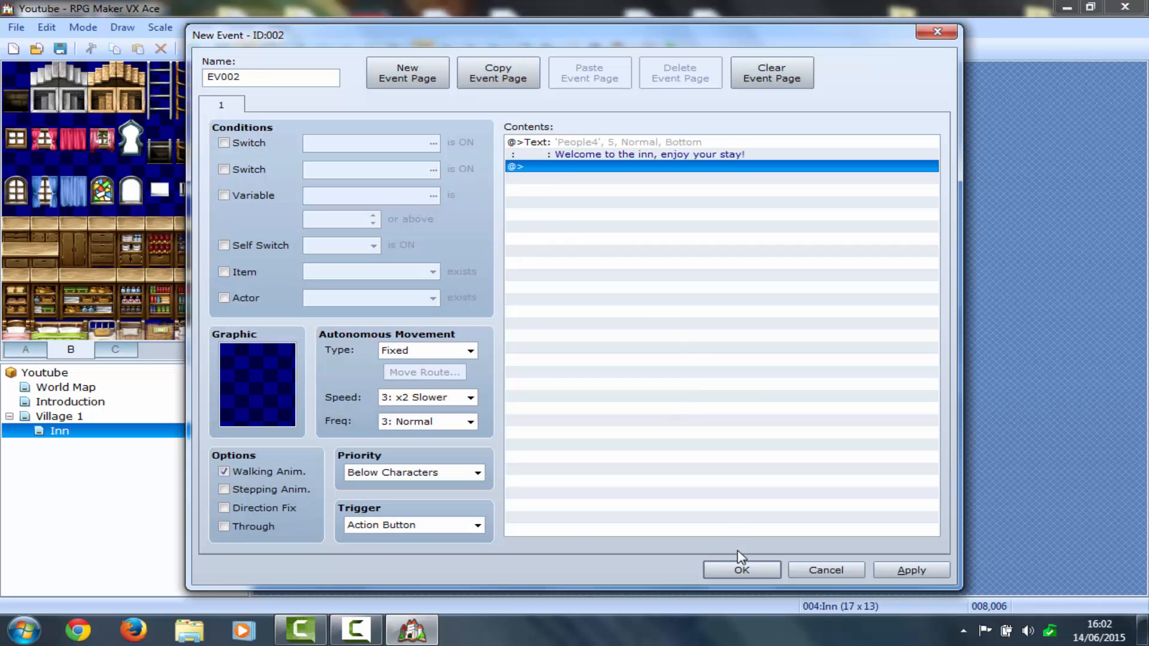
click(738, 570)
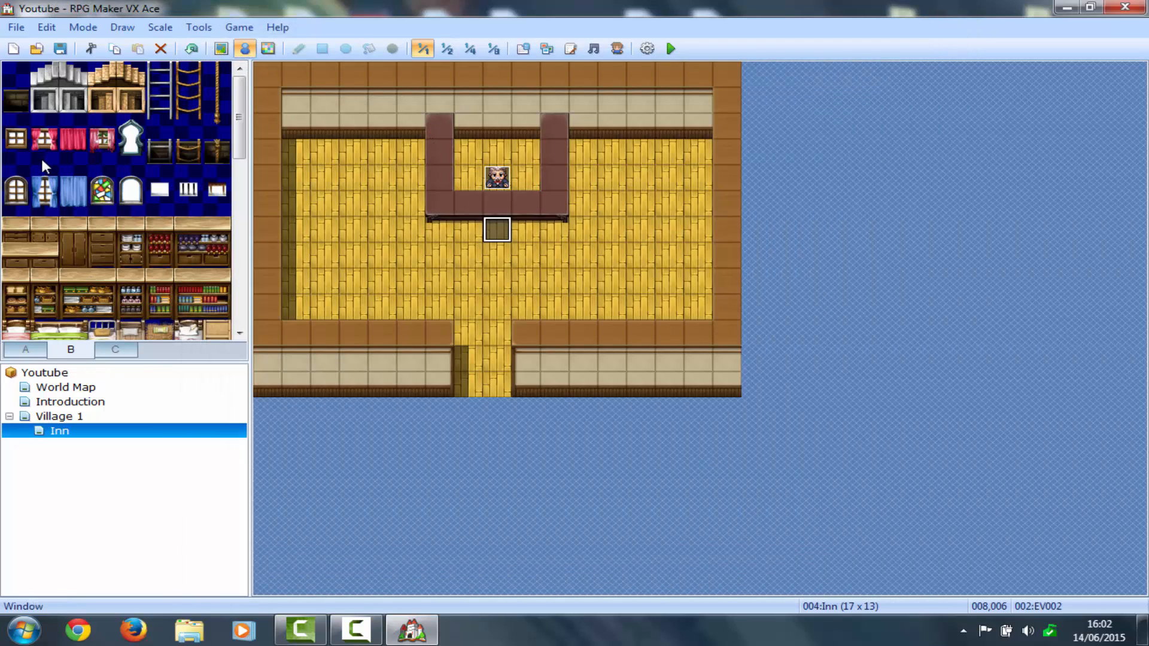
Draw a wooden staircase three tiles wide and four tiles high in the Inn's northeast corner with the pencil
click(125, 353)
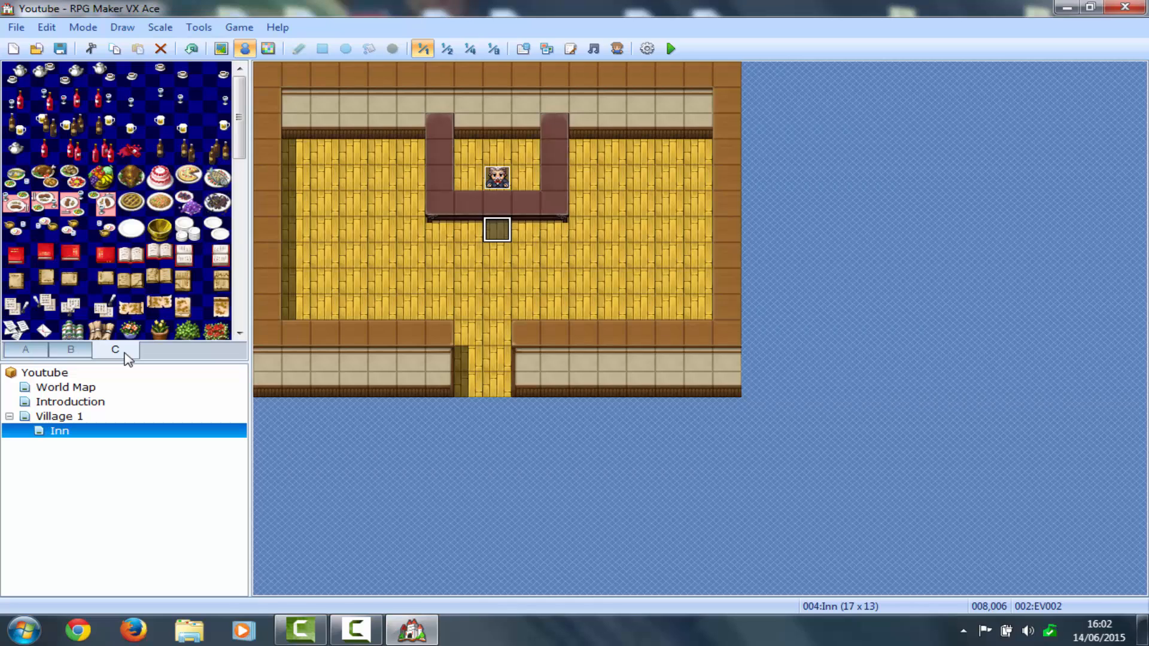
click(26, 353)
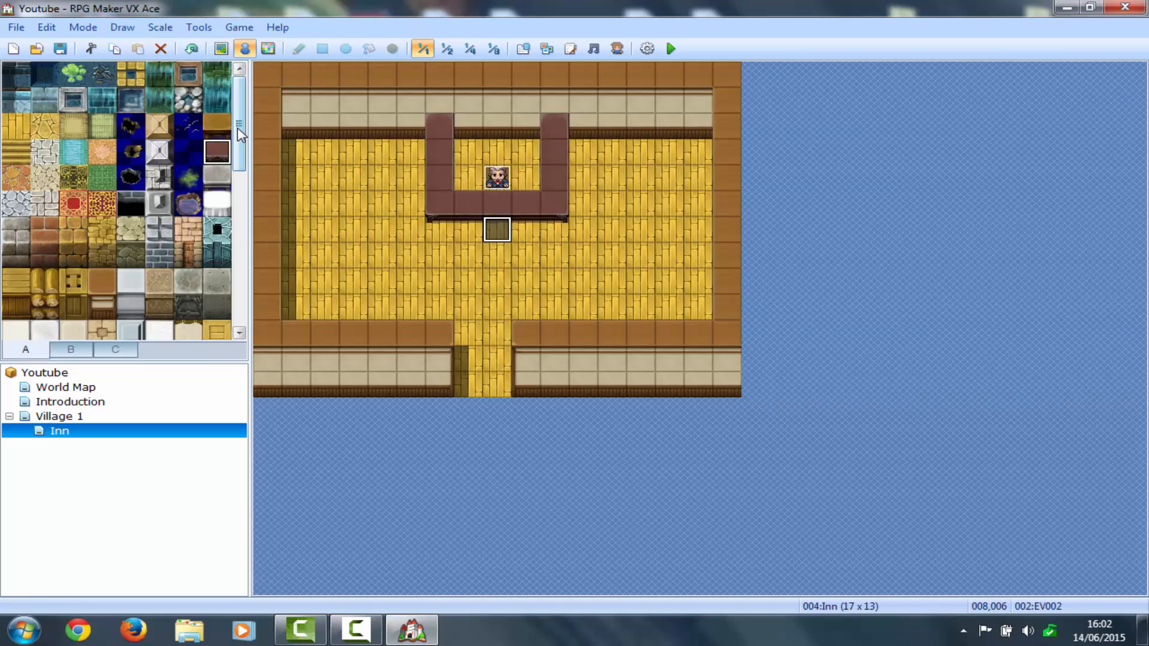
drag(239, 133, 245, 257)
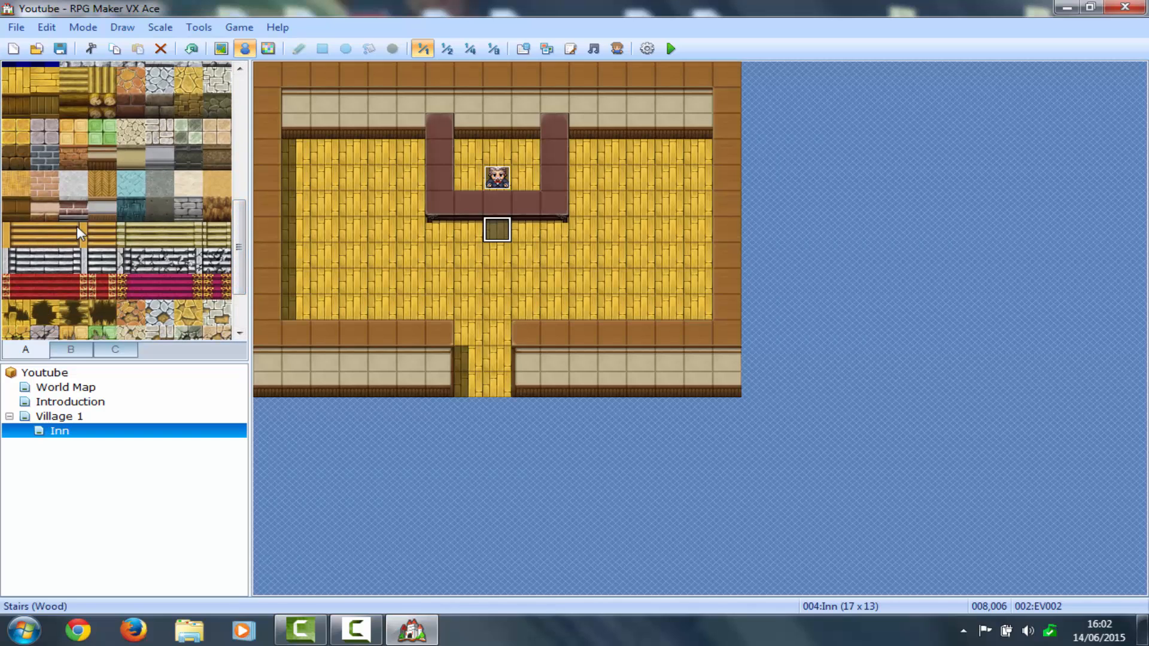
drag(77, 228, 44, 241)
click(123, 285)
drag(75, 235, 17, 237)
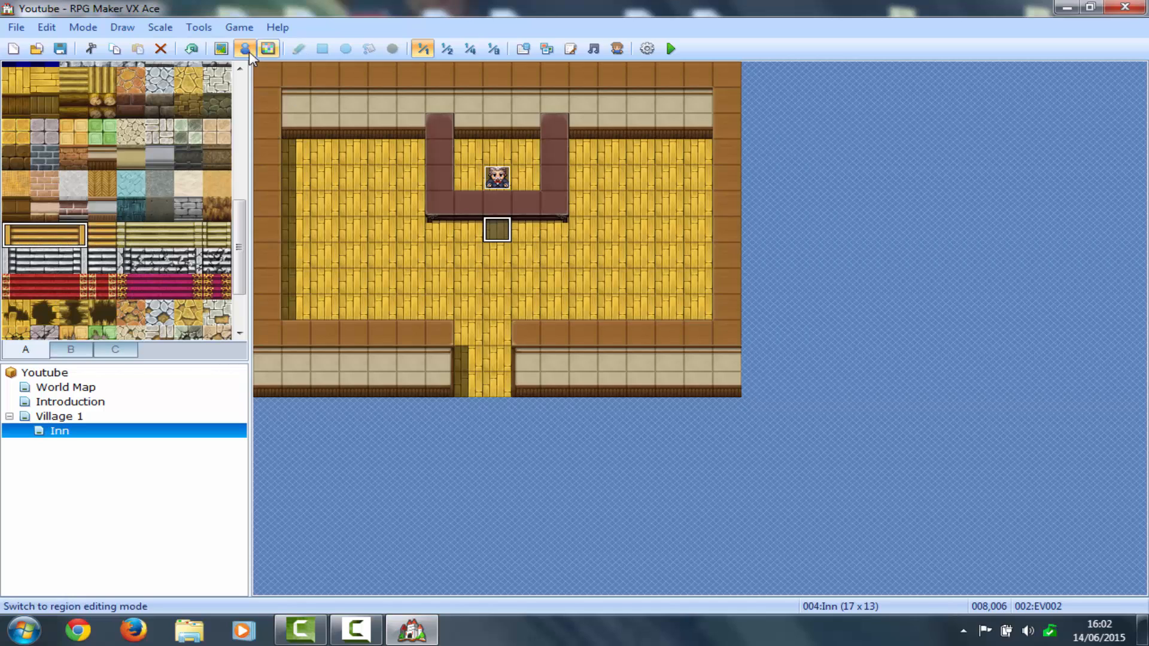
click(221, 49)
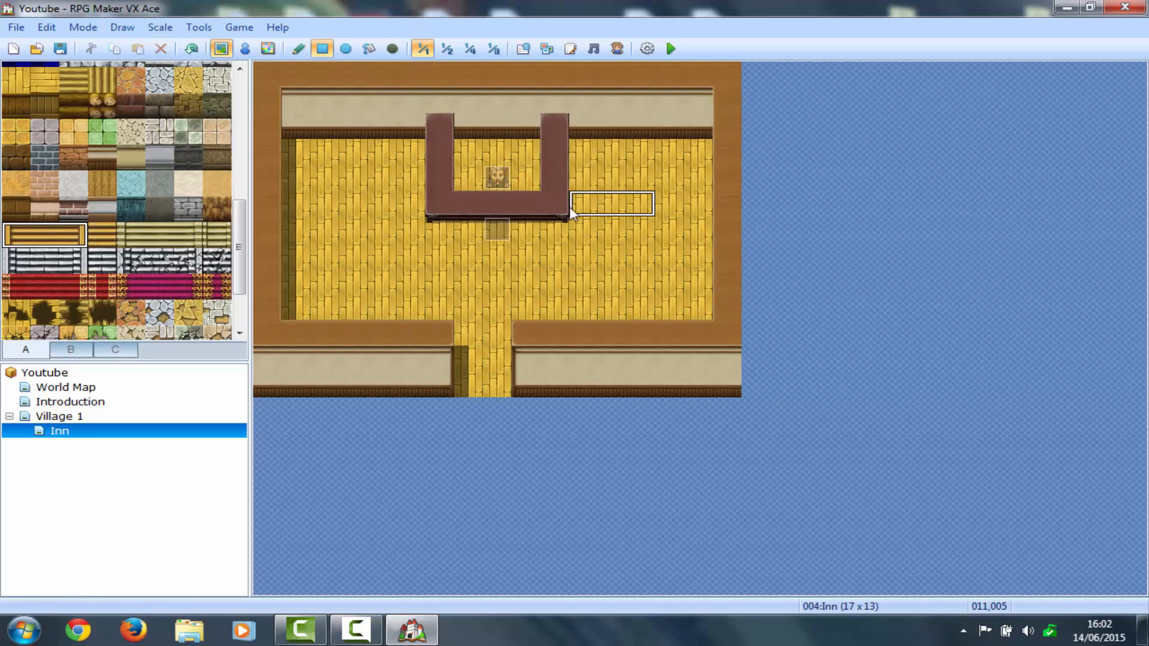
click(301, 50)
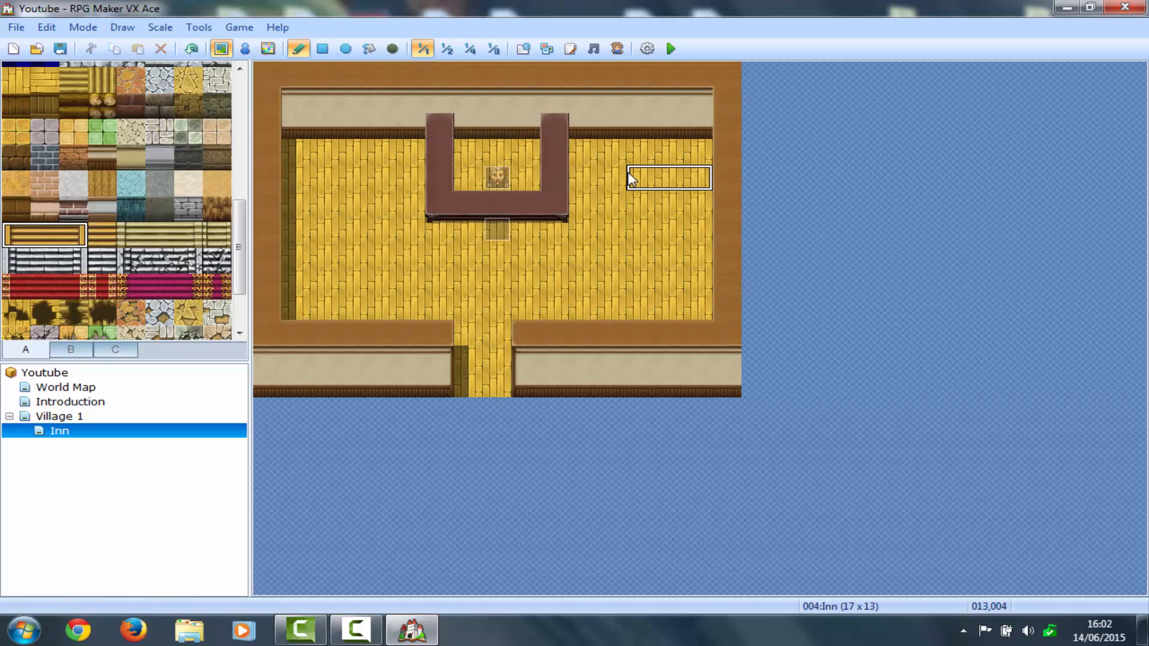
drag(633, 198, 640, 128)
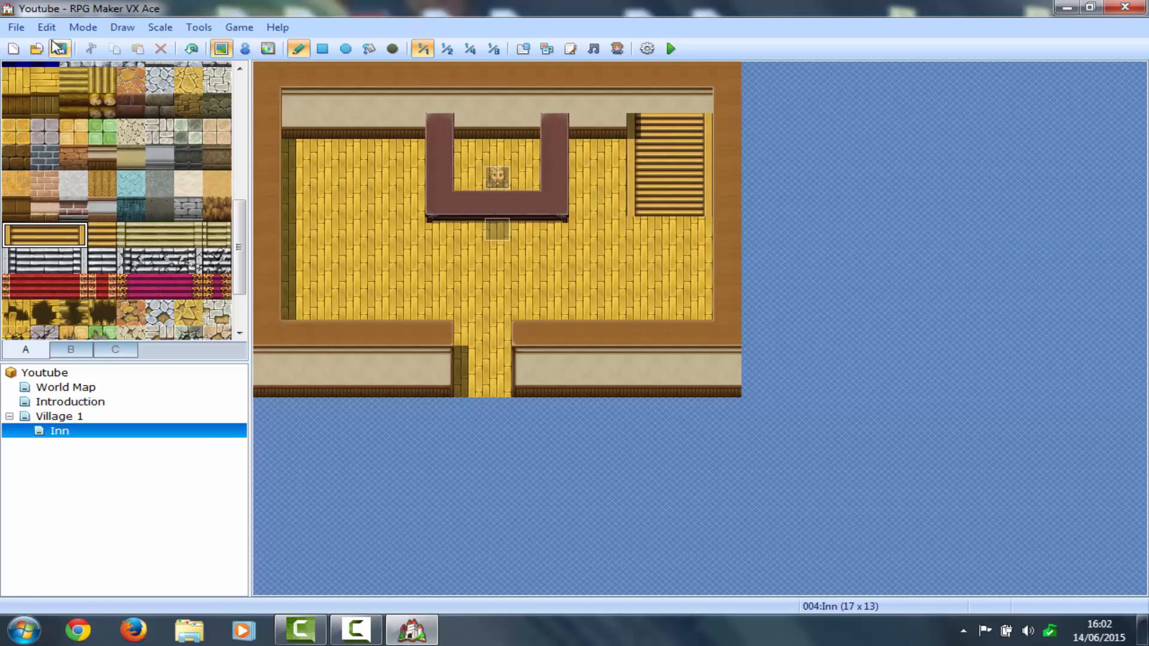
Create a new 17 x 13 map named Upstairs under the Inn map
click(247, 51)
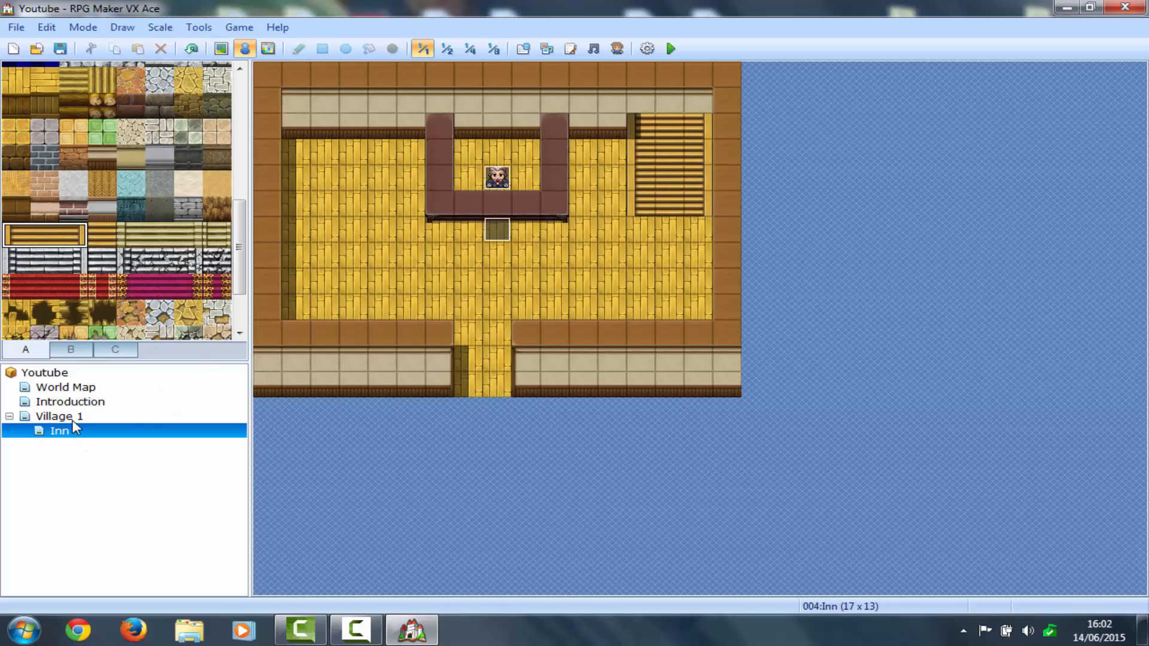
right_click(75, 435)
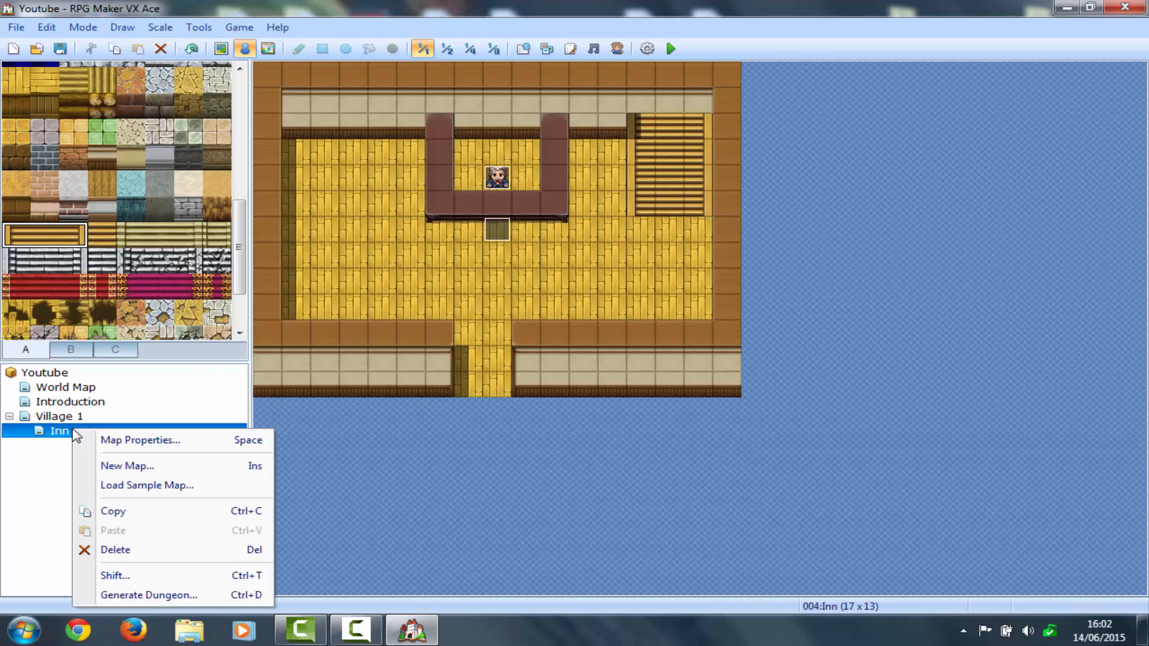
click(122, 471)
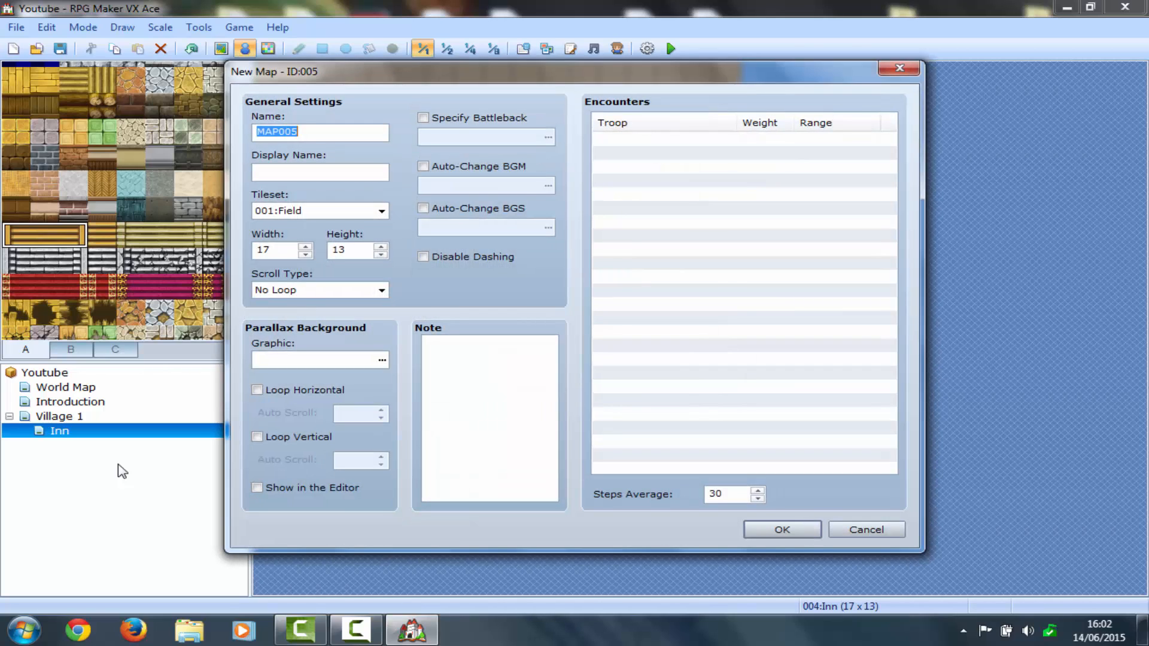
text(Upstairs)
key(Return)
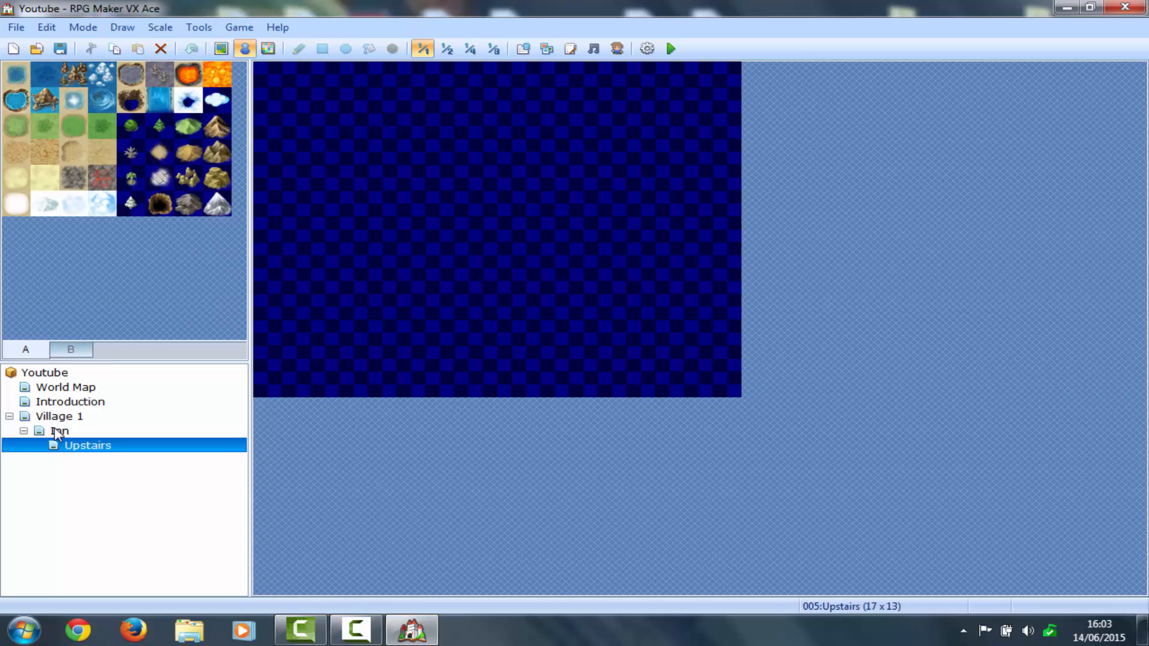
Change the Upstairs map's tileset to 003:Interior
click(58, 432)
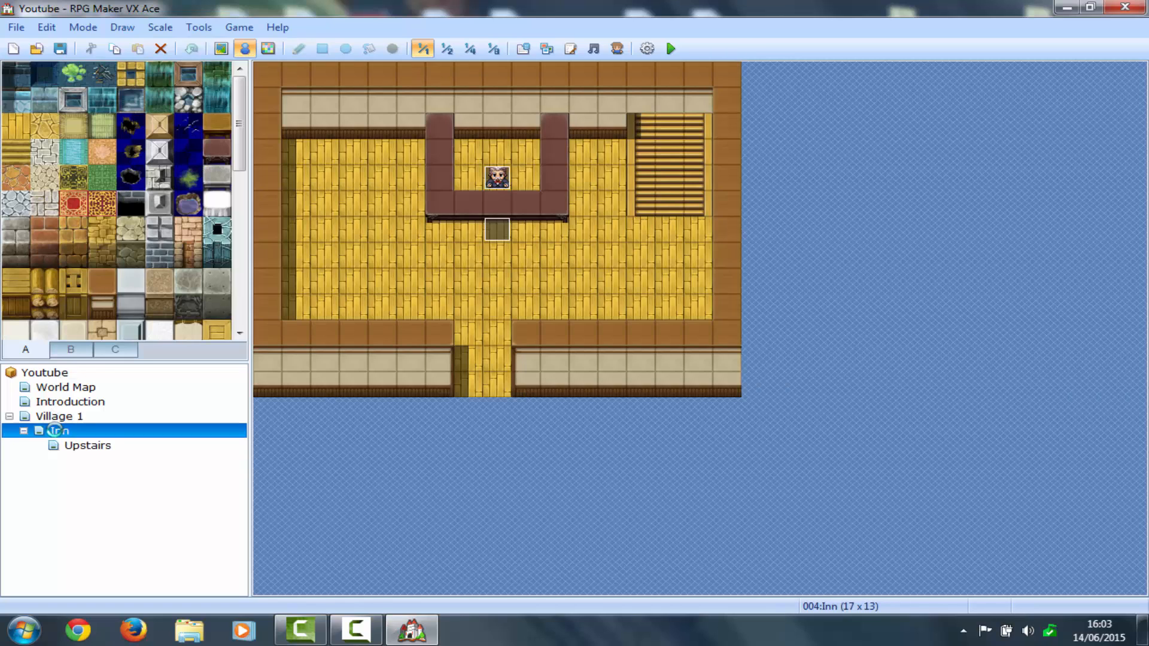
click(72, 447)
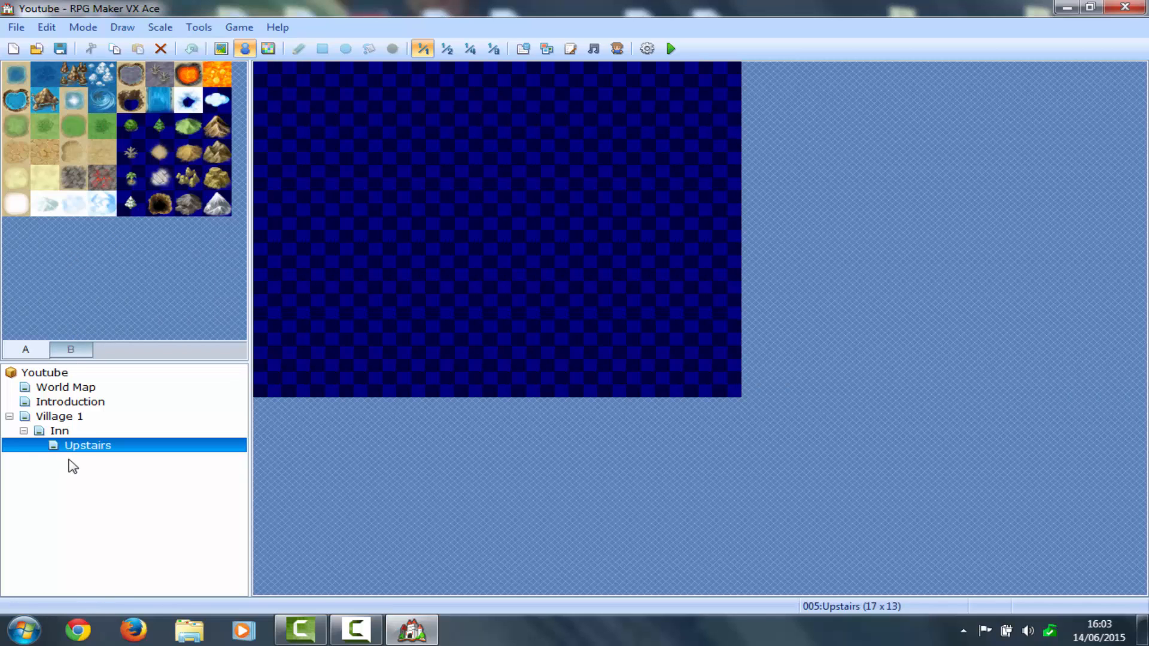
right_click(80, 455)
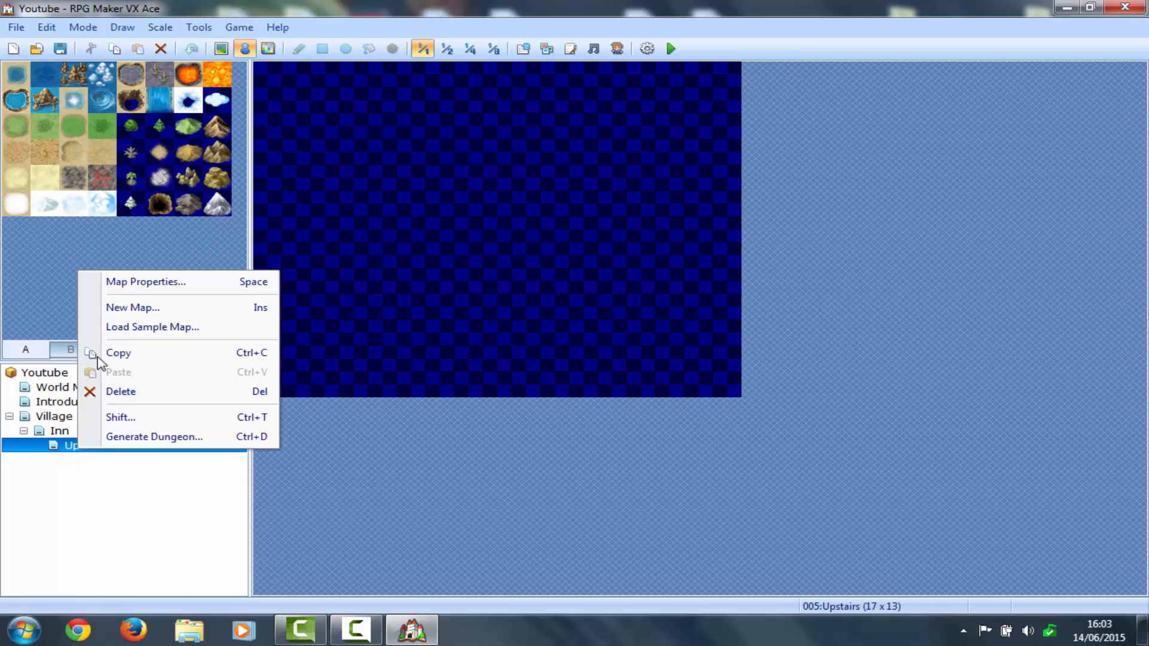
click(94, 280)
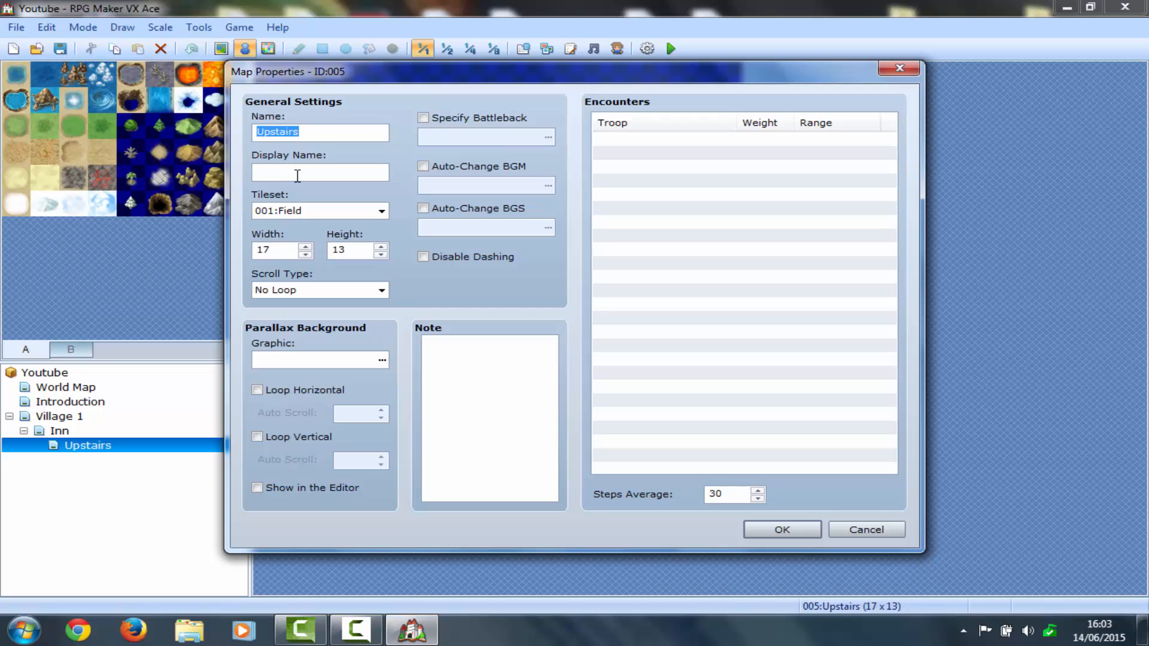
click(297, 174)
click(293, 212)
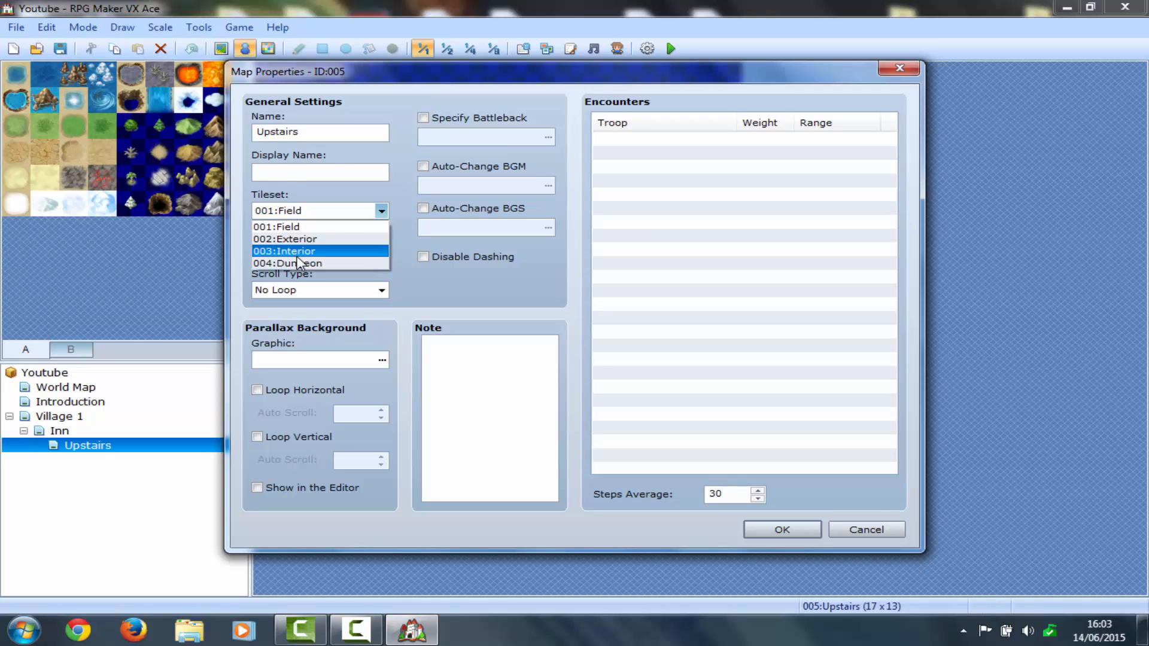
click(287, 250)
click(777, 531)
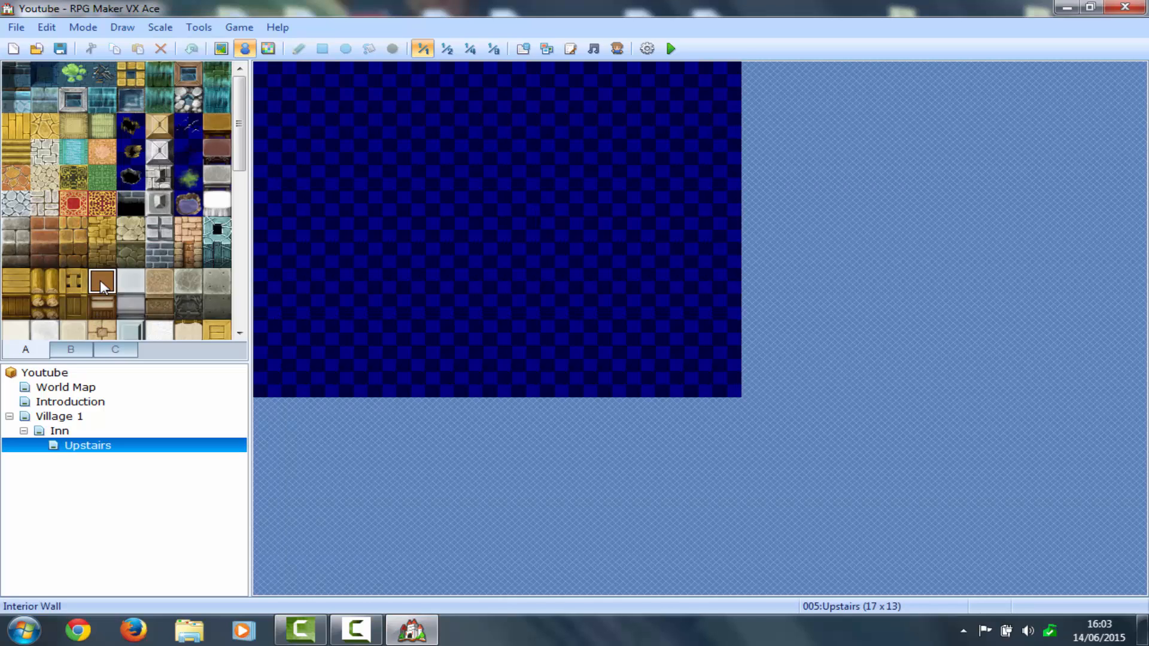
Draw the north wall of Upstairs at full width, with one row of brown wall top above a two-tile-high cream wall face
click(100, 280)
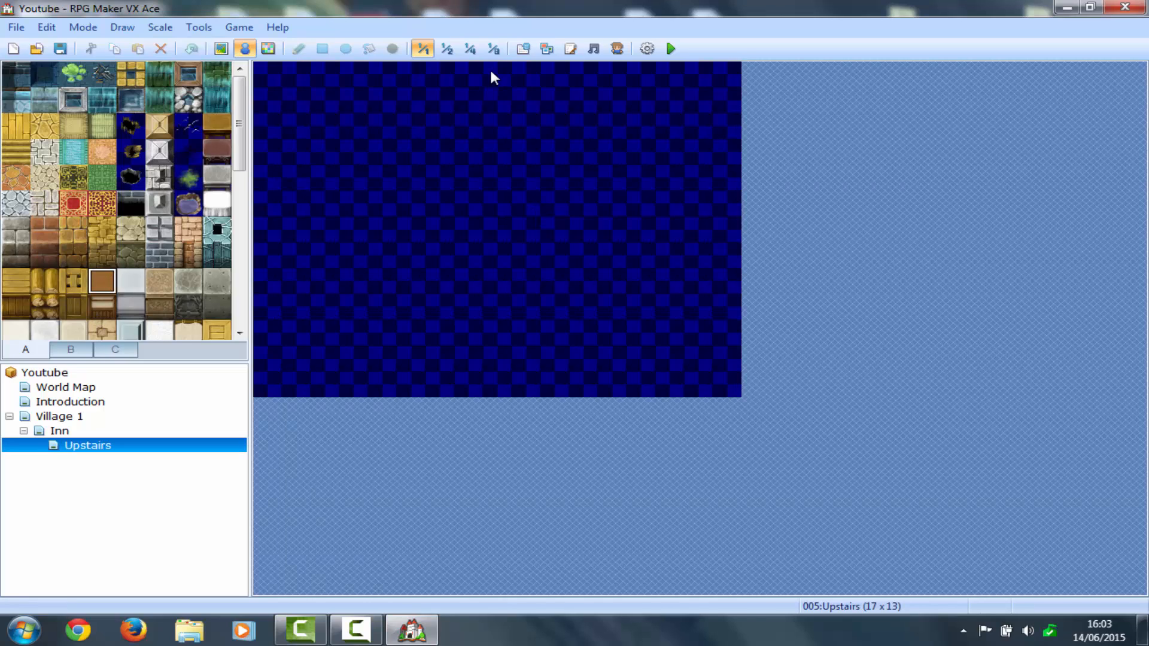
click(221, 48)
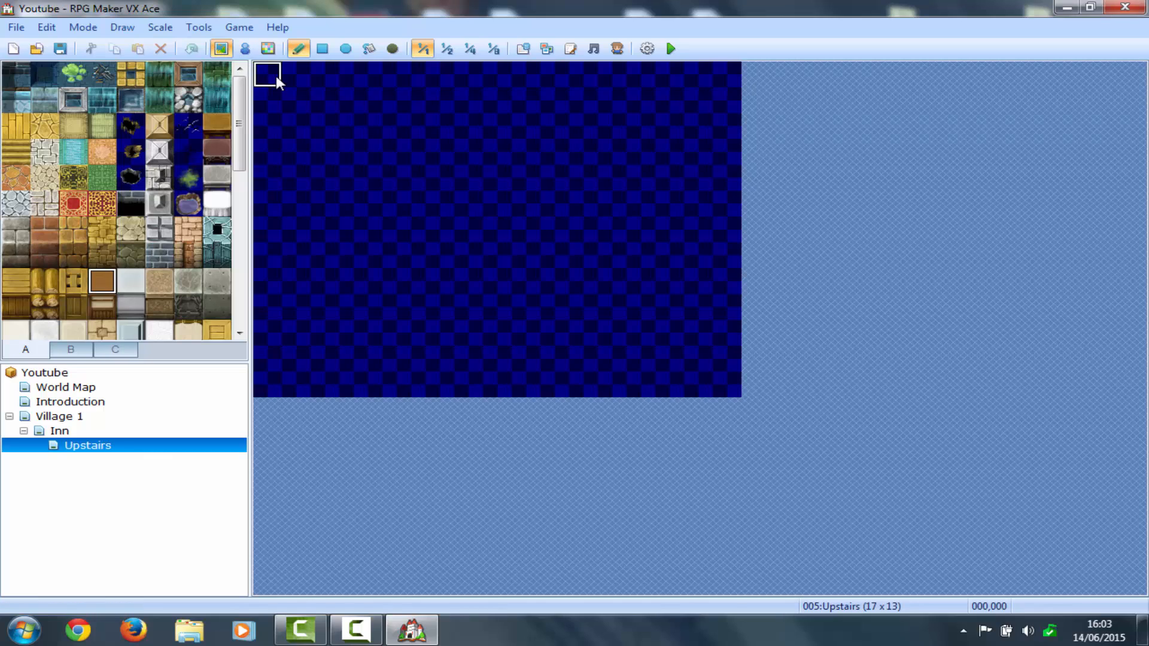
drag(270, 74, 647, 120)
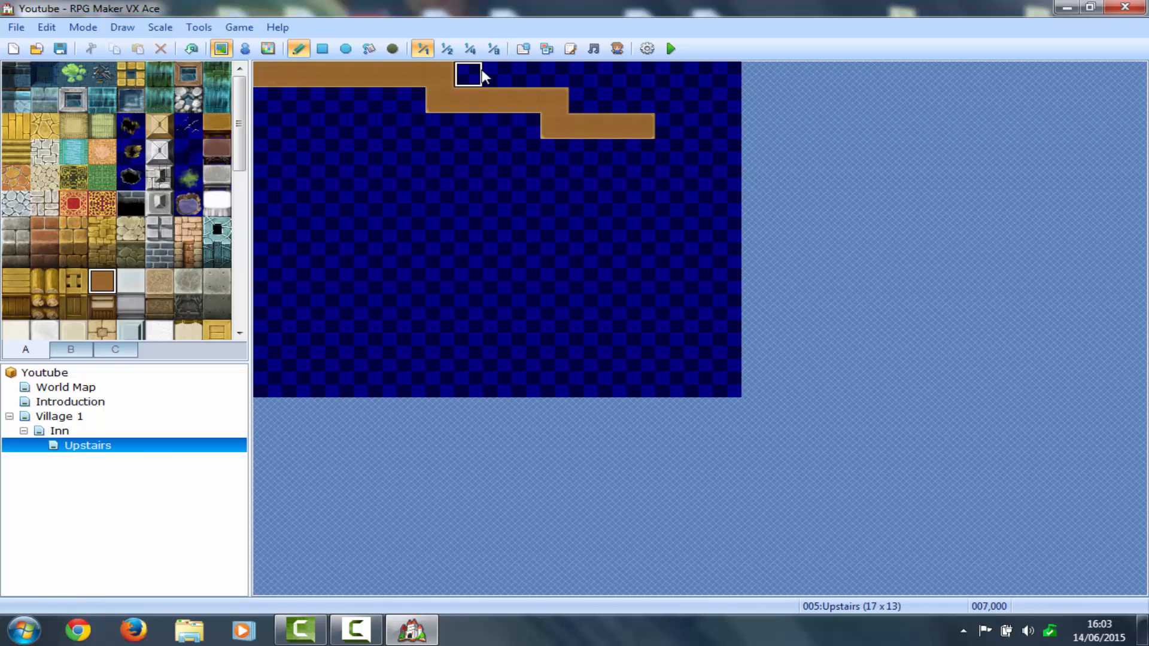
click(321, 50)
drag(268, 79, 720, 91)
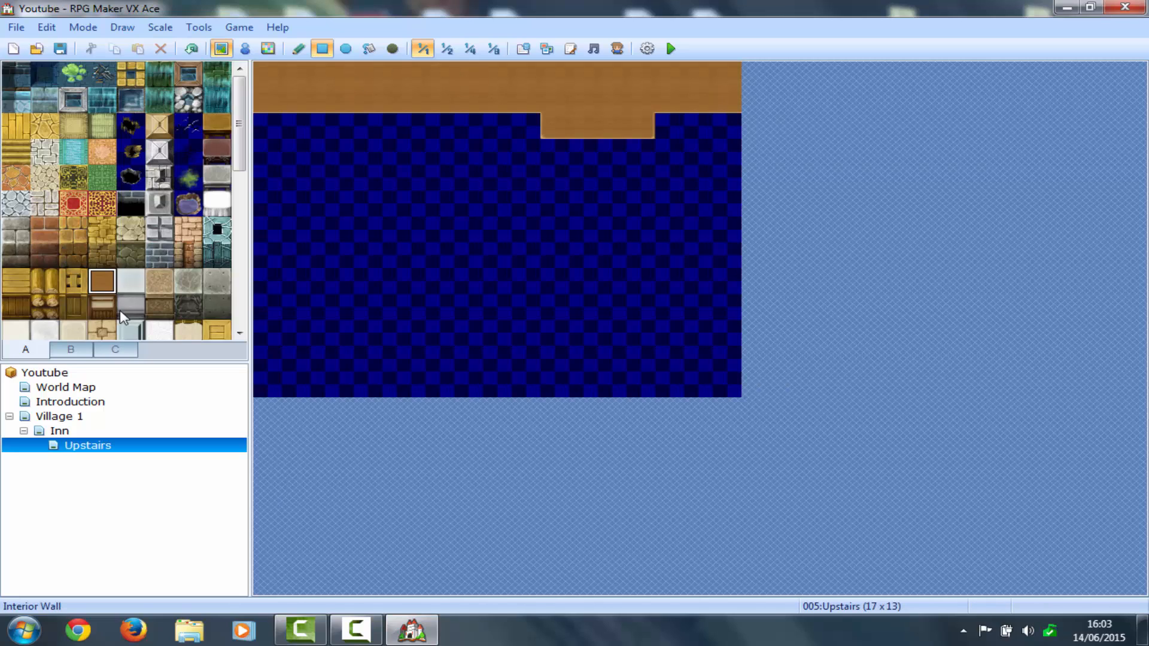
click(103, 308)
drag(268, 101, 527, 103)
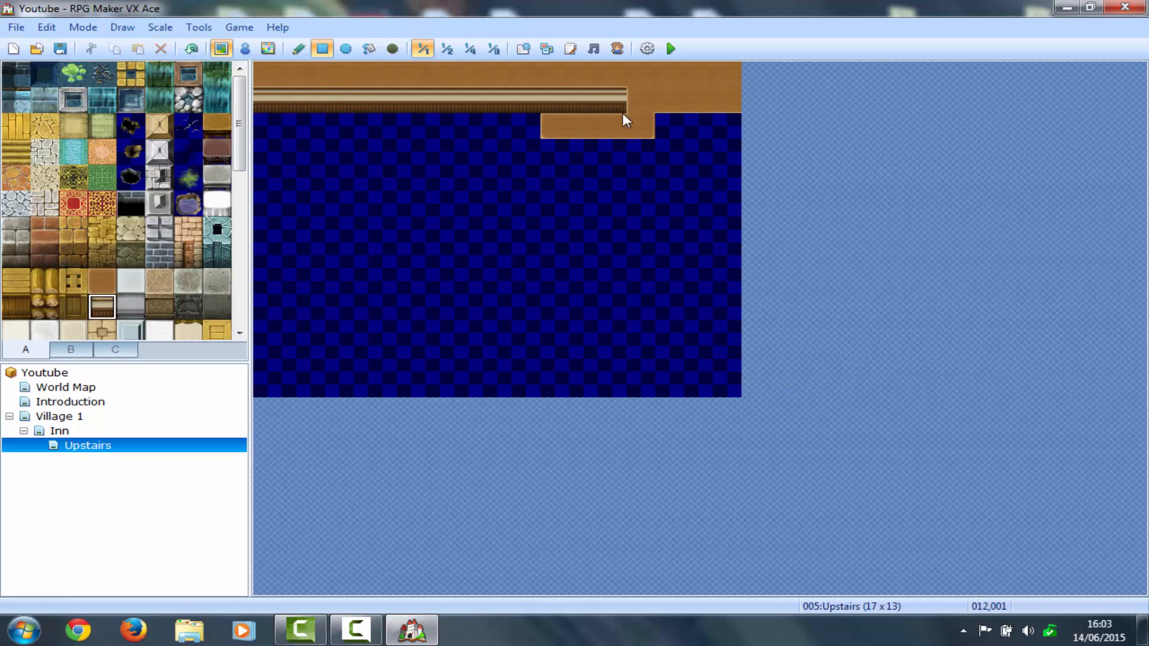
drag(622, 113, 731, 127)
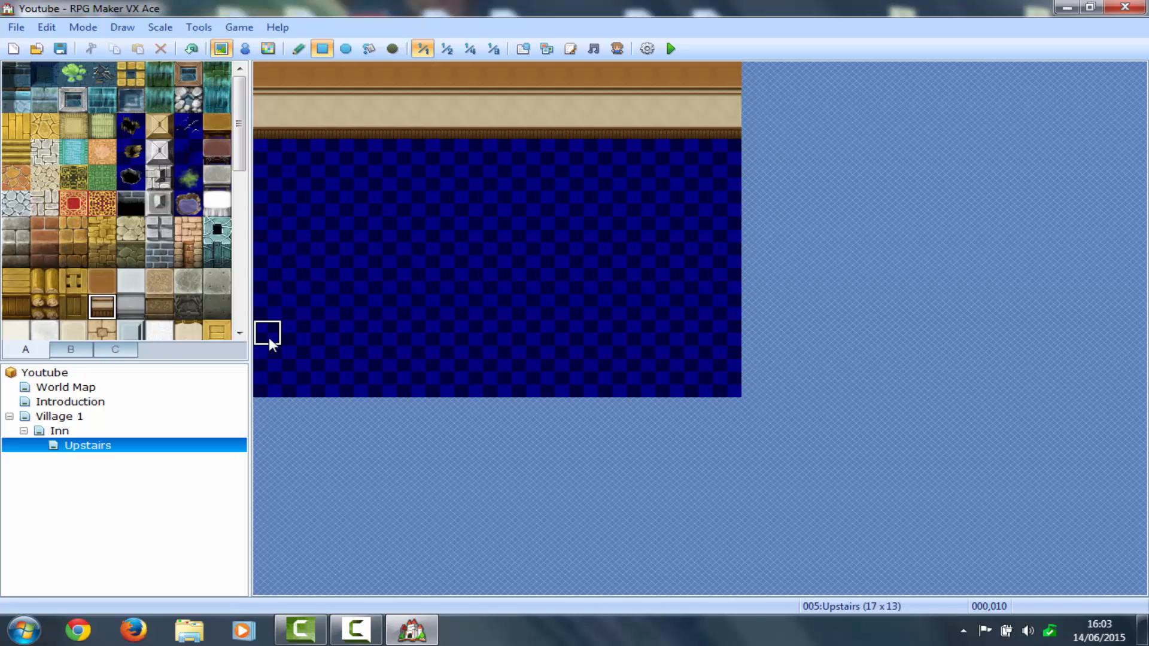
Draw a two-tile-high cream wall face along the south edge and frame the room's east, west and south sides with brown wall top
mouse_move(267, 350)
mouse_down()
mouse_move(489, 380)
mouse_move(649, 361)
mouse_move(734, 386)
mouse_move(726, 77)
mouse_up()
click(100, 273)
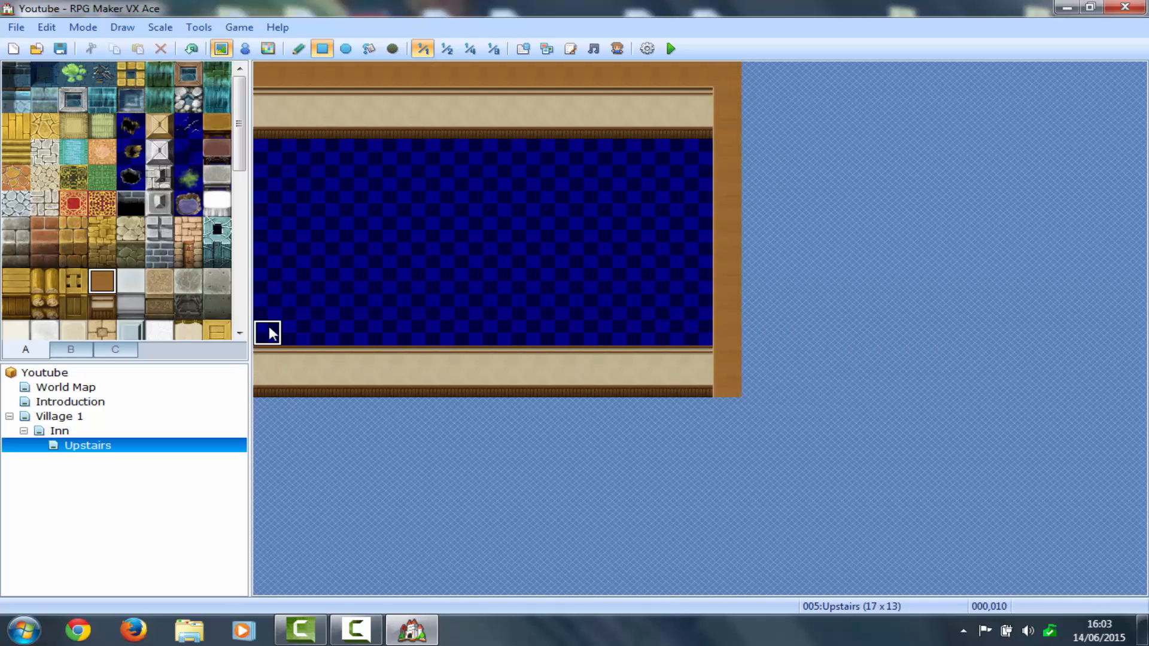
drag(267, 333, 260, 67)
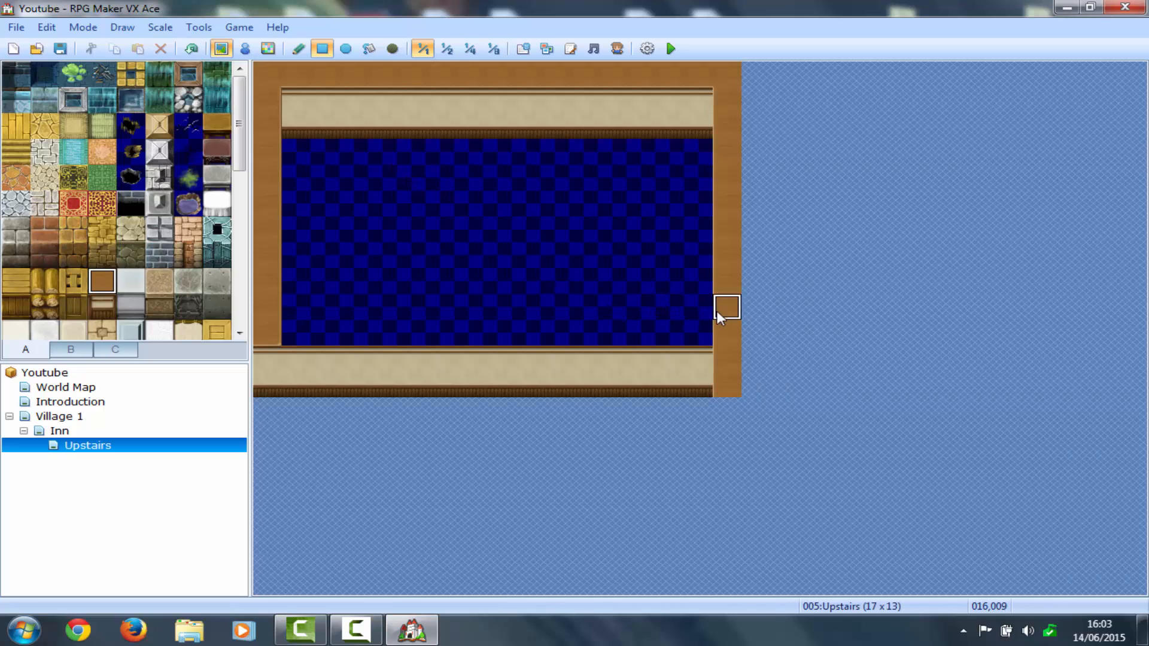
mouse_move(713, 325)
mouse_down()
mouse_move(398, 341)
mouse_move(233, 336)
mouse_up()
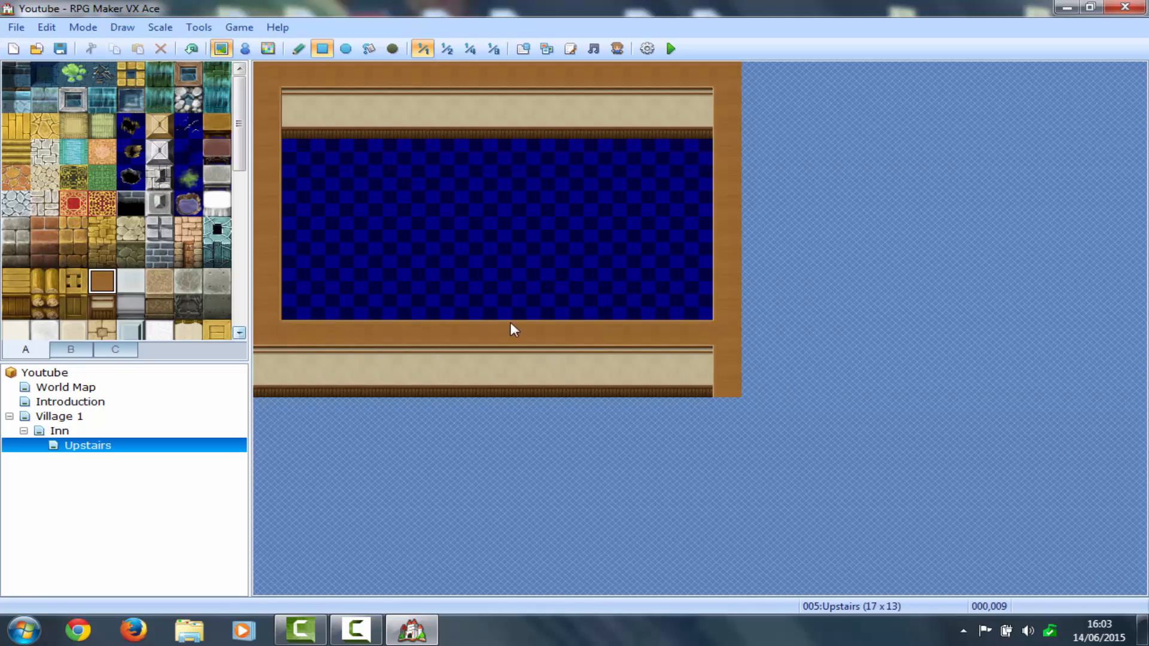
click(82, 304)
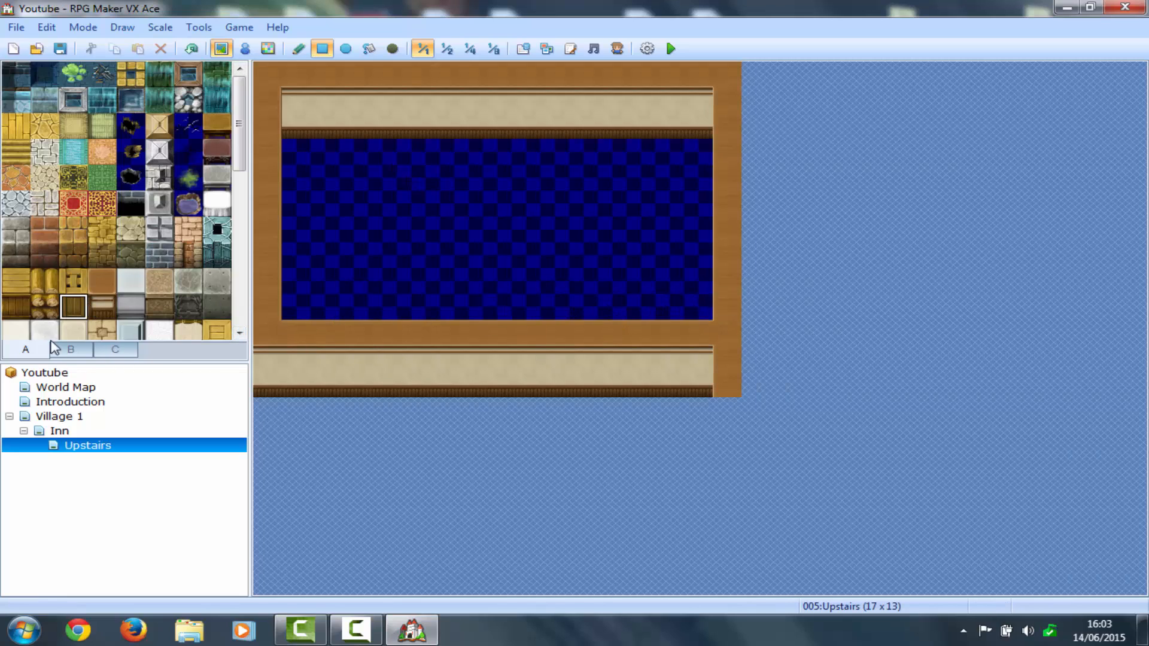
click(102, 307)
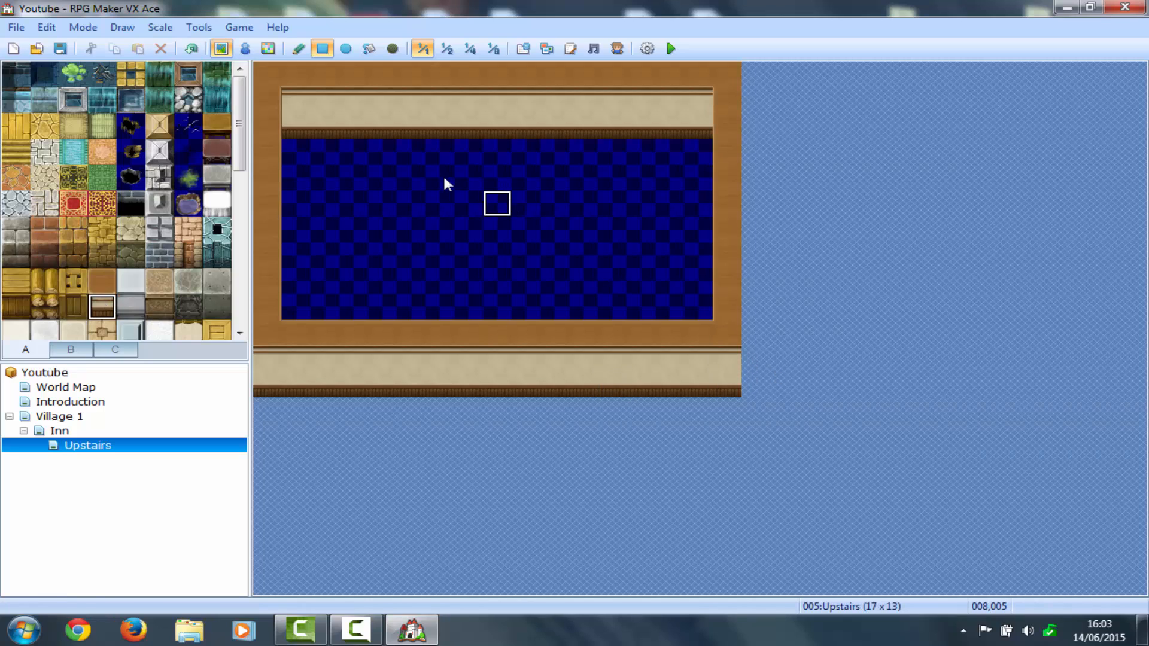
Flood-fill the room's interior with the yellow wooden plank floor
click(16, 126)
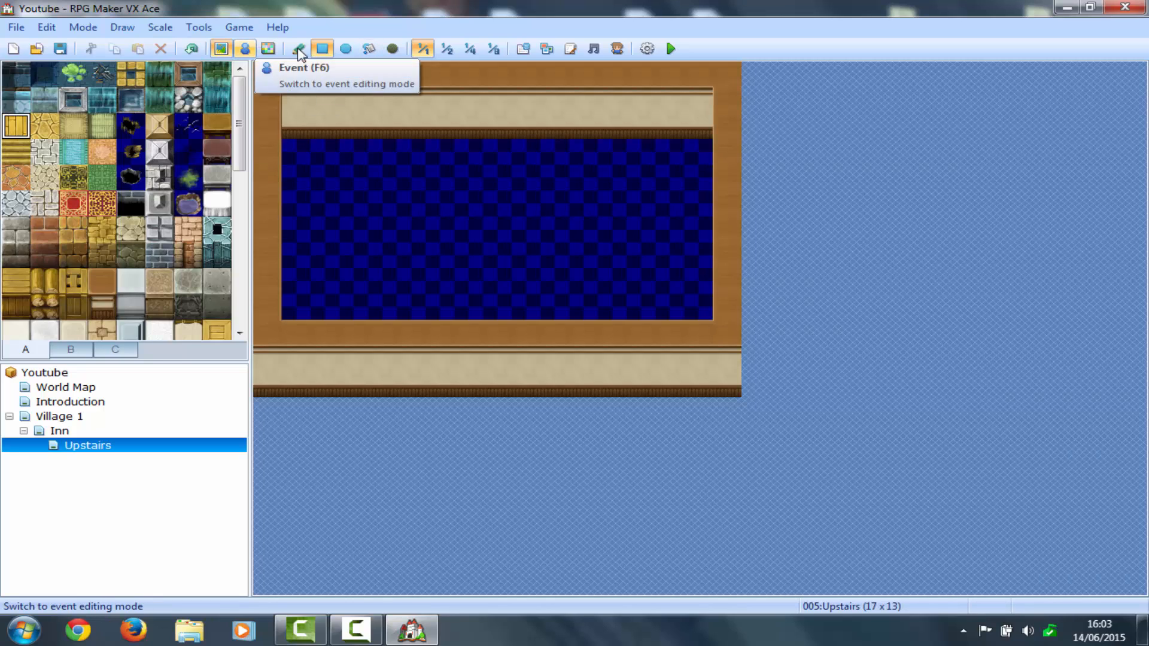
click(378, 48)
click(420, 217)
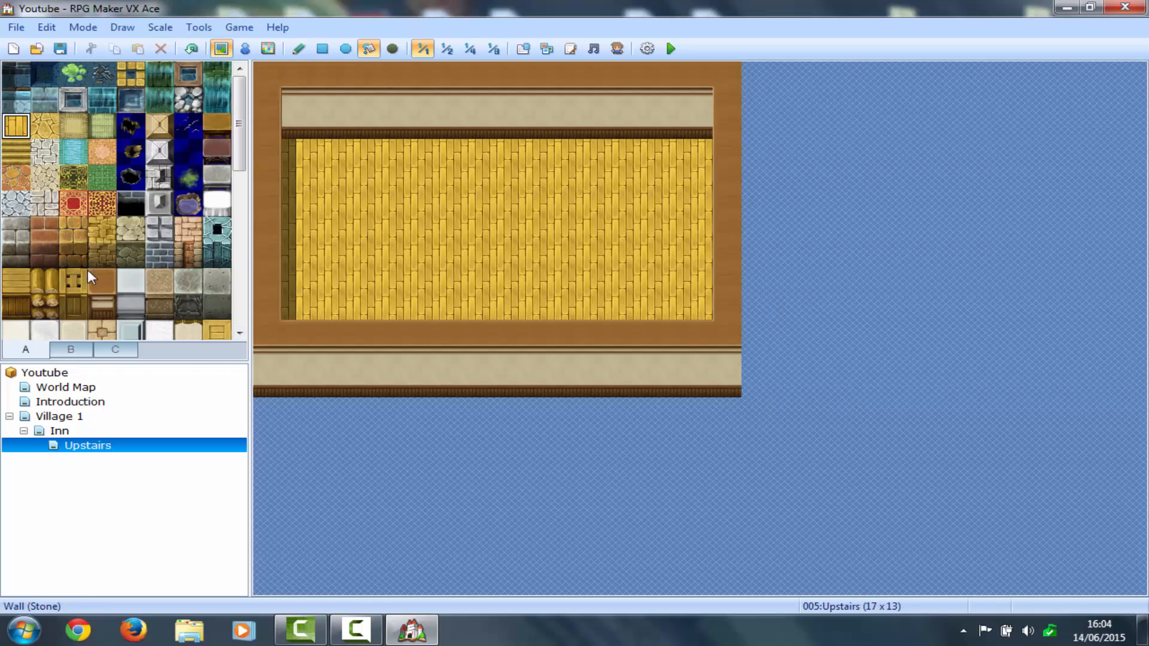
Draw a wooden staircase three tiles wide and four tiles high in the room's southeast corner with the pencil
click(71, 350)
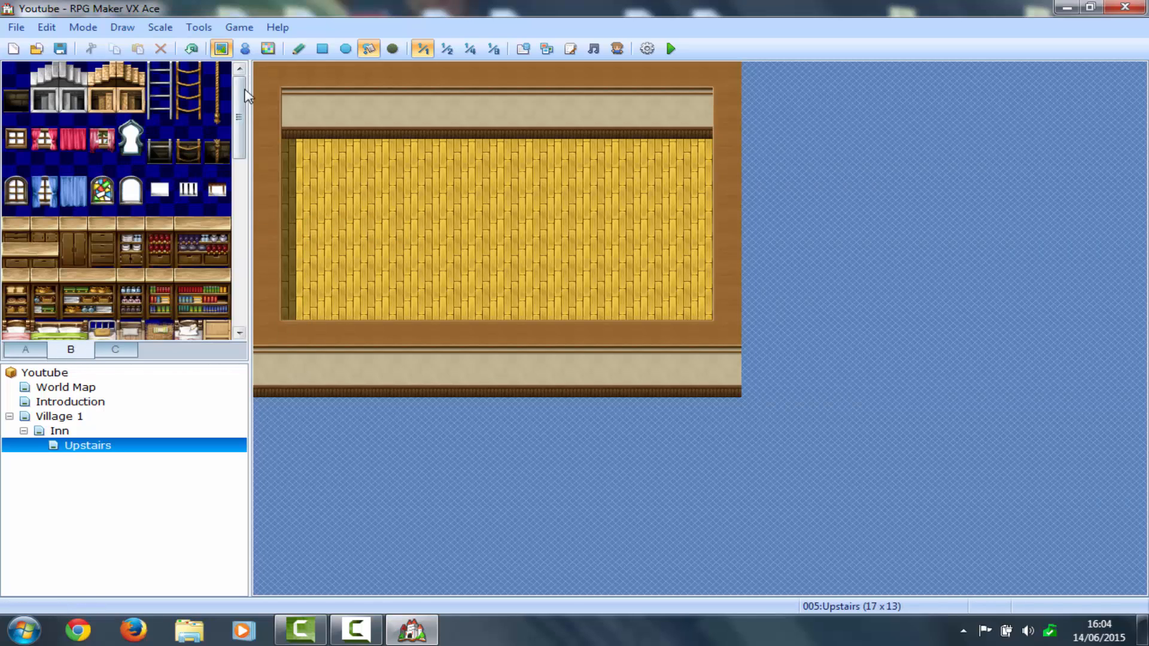
click(27, 349)
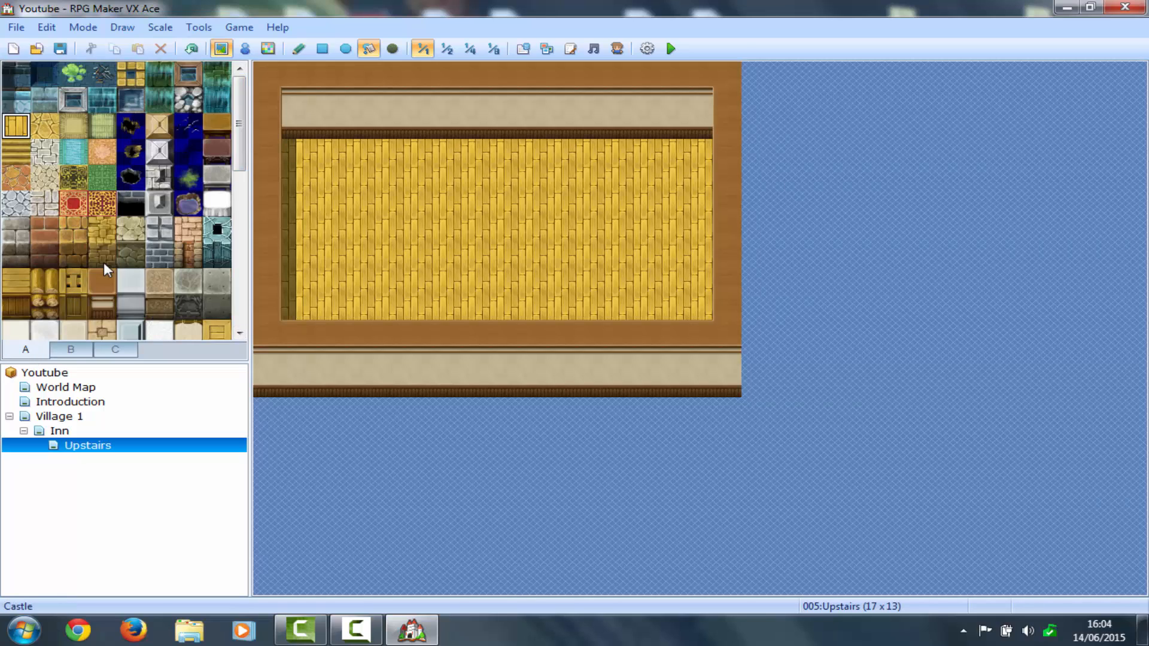
drag(239, 123, 228, 272)
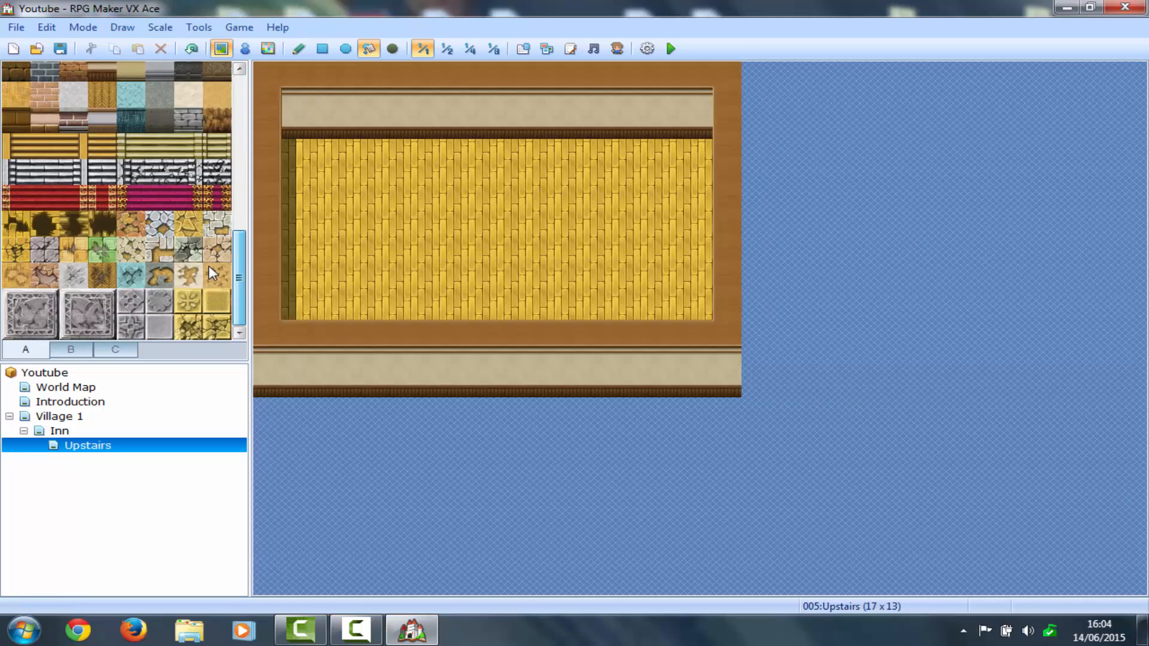
click(16, 146)
drag(16, 146, 71, 146)
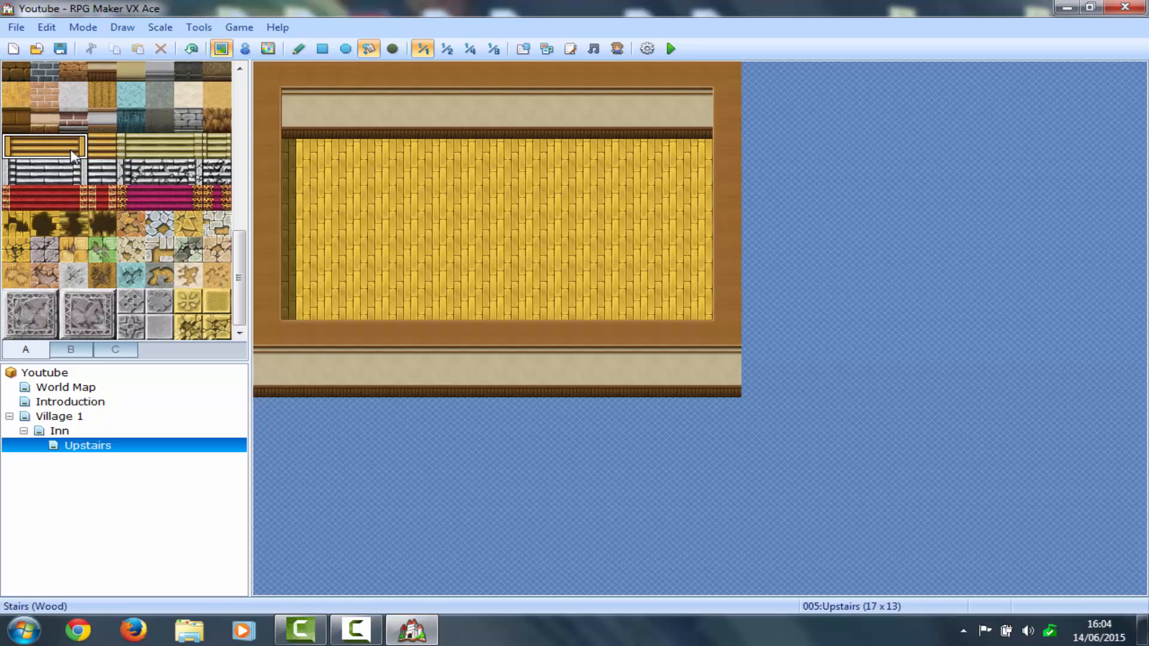
click(650, 257)
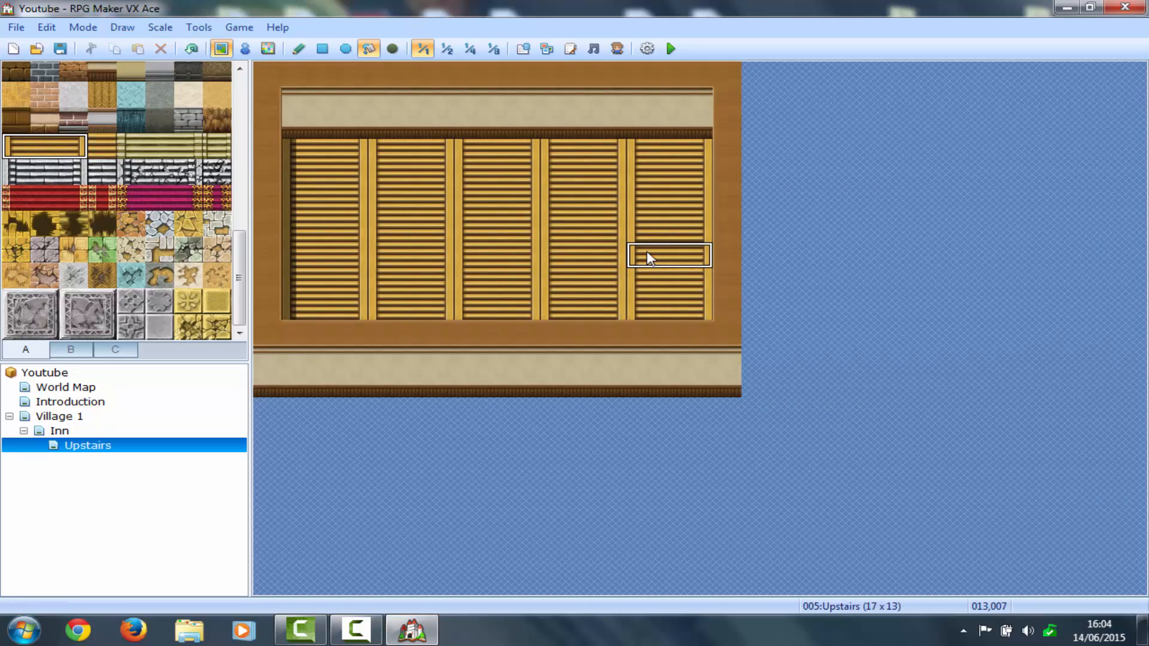
key(ctrl+z)
click(298, 48)
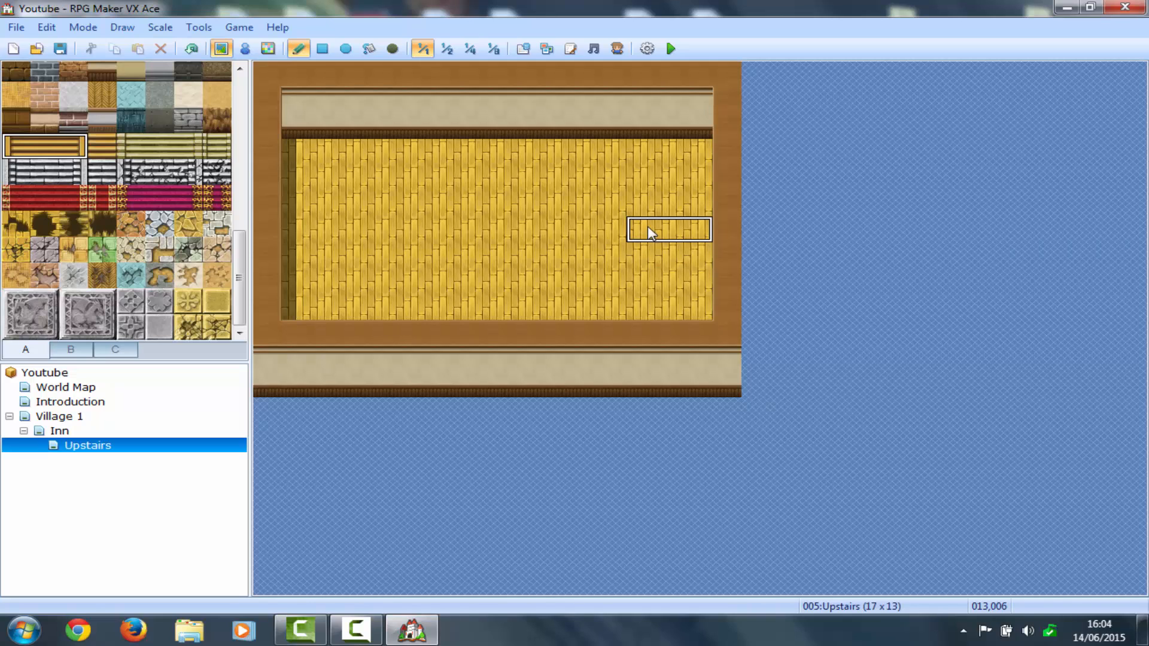
drag(649, 228, 649, 249)
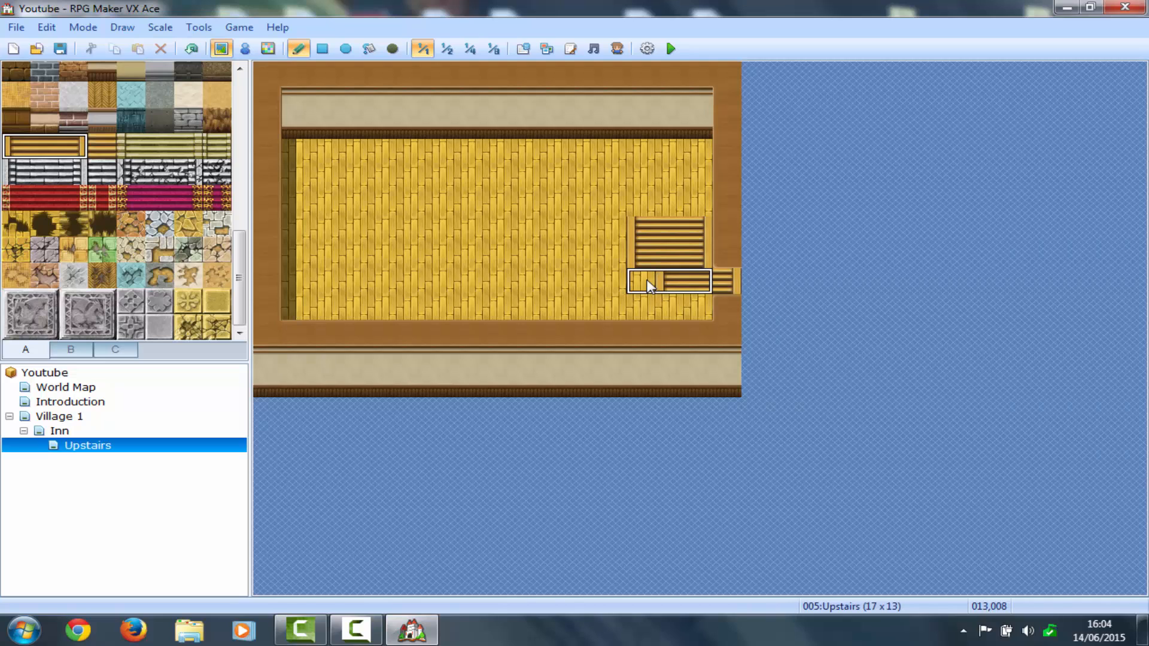
drag(646, 285, 646, 311)
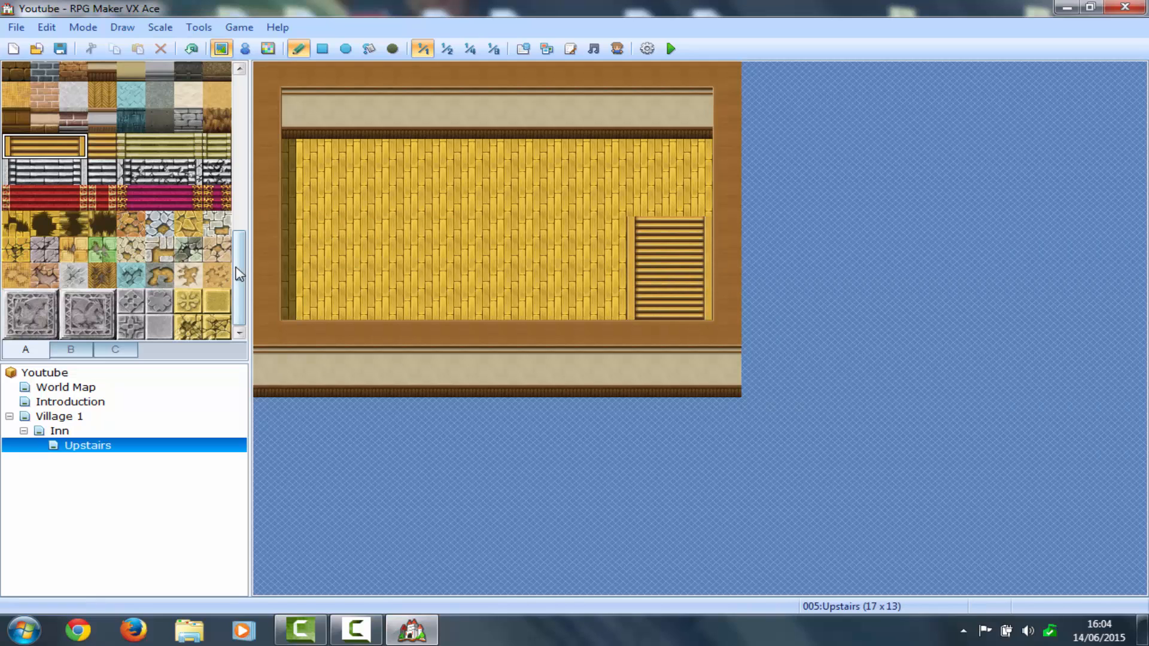
Draw a brown wall top one tile wide and five tiles high along the staircase's west side
drag(237, 267, 219, 119)
click(102, 260)
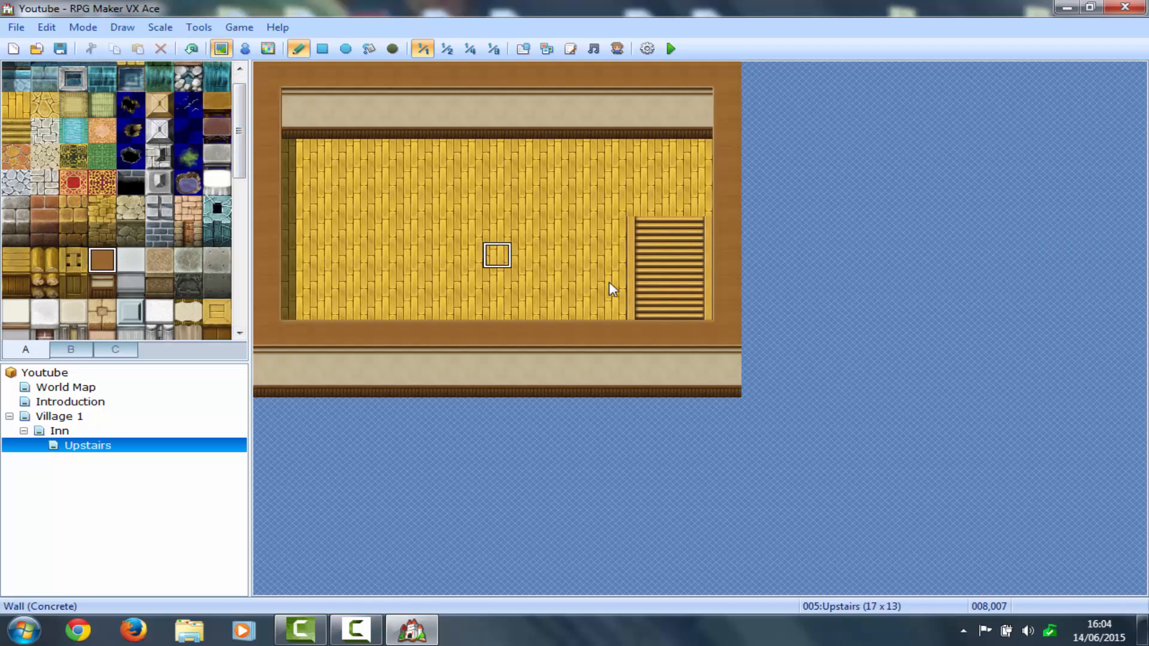
drag(620, 309, 611, 217)
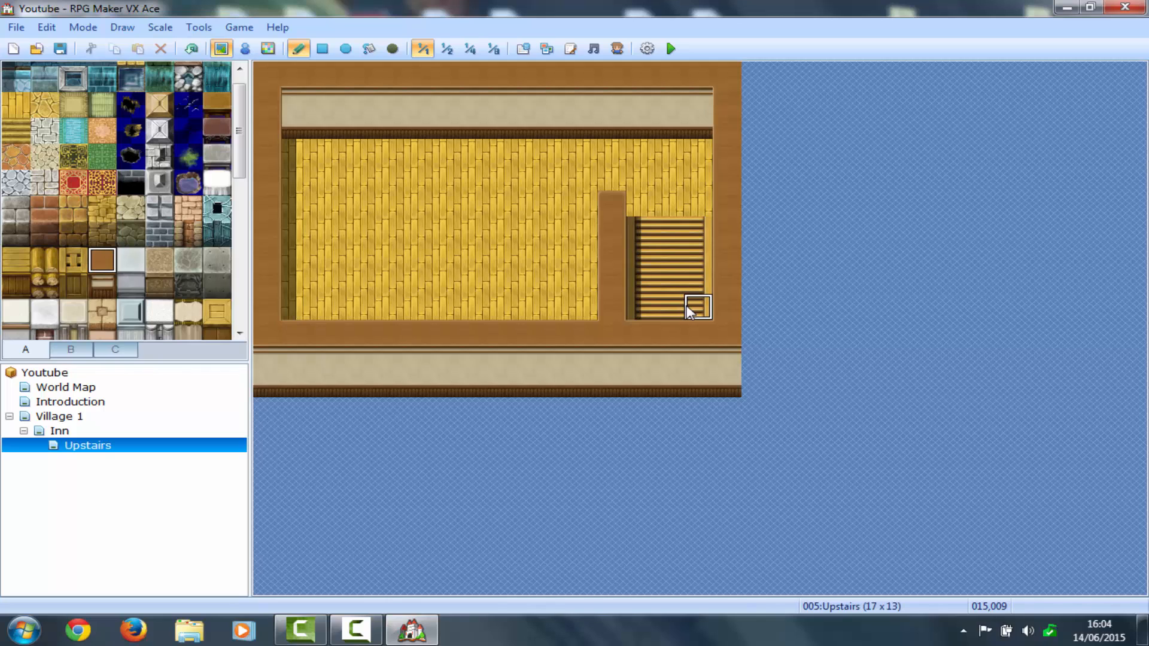
Place four single pink beds along the north wall of the upstairs room, leaving two floor tiles between neighbouring beds
click(97, 352)
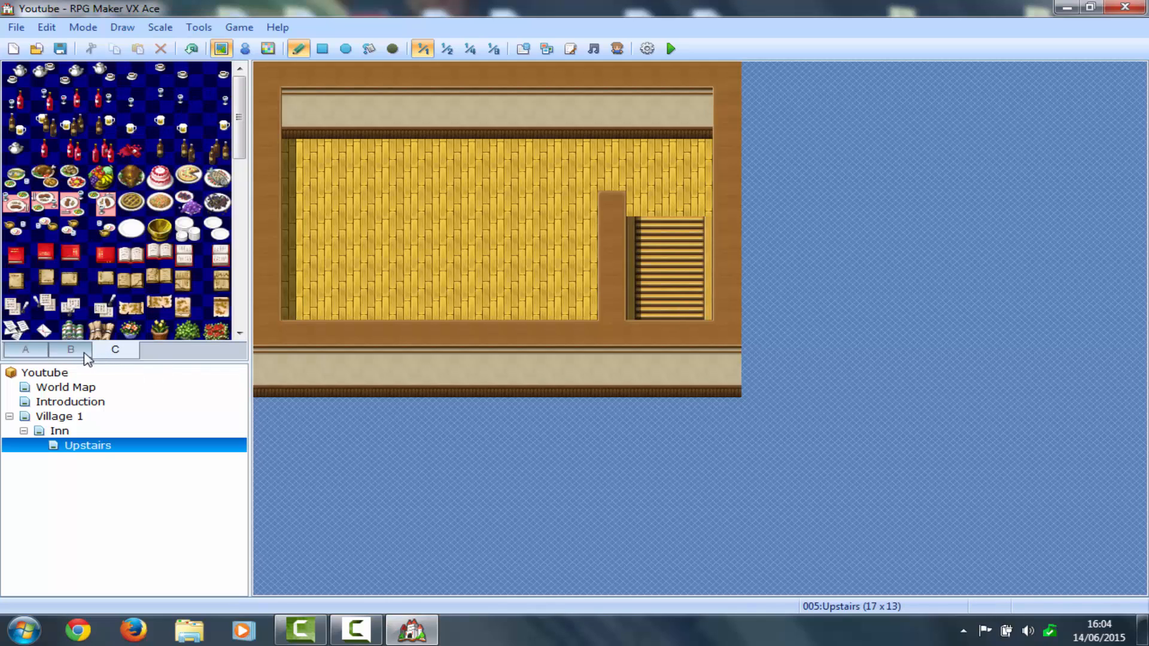
click(85, 353)
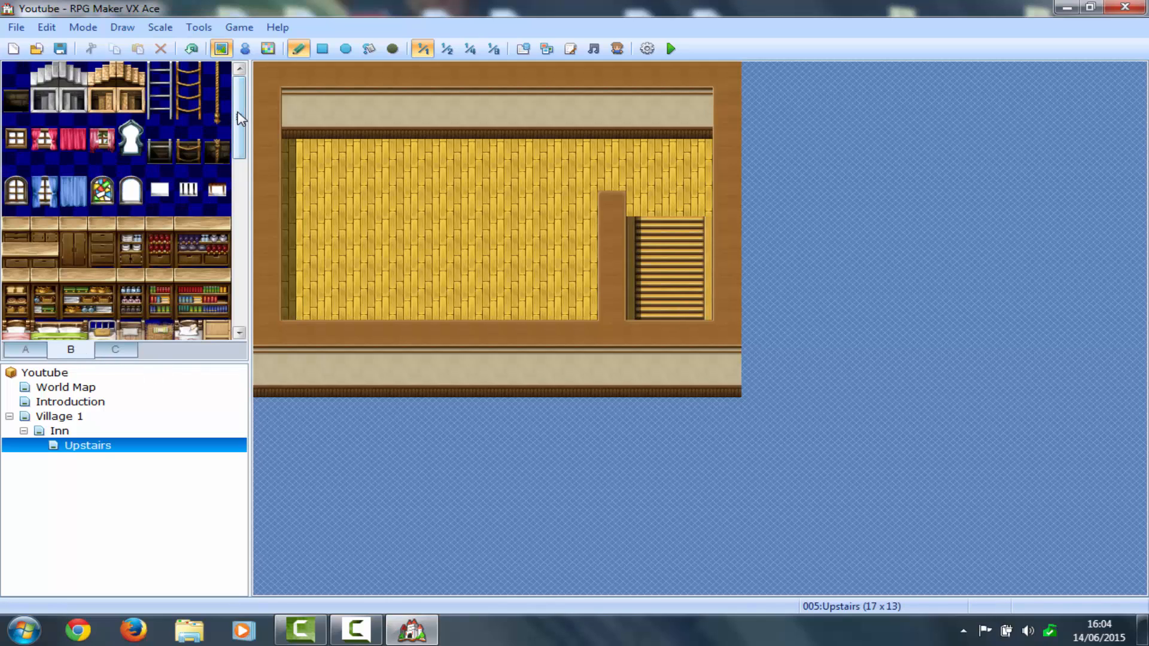
drag(240, 118, 239, 176)
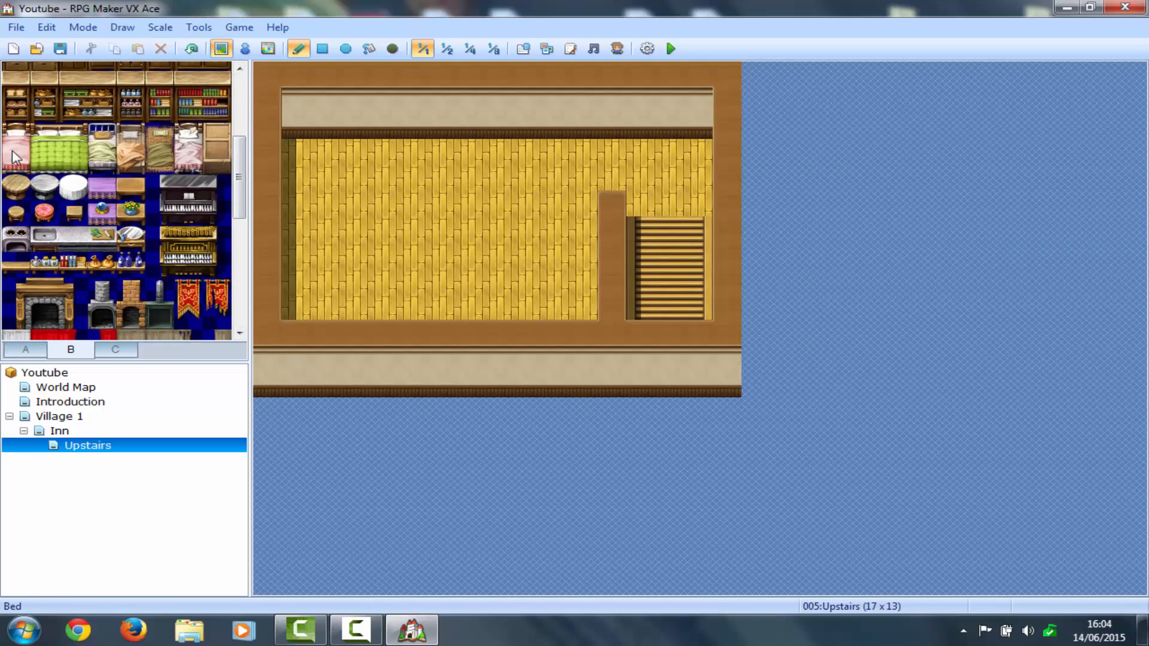
drag(12, 149, 14, 134)
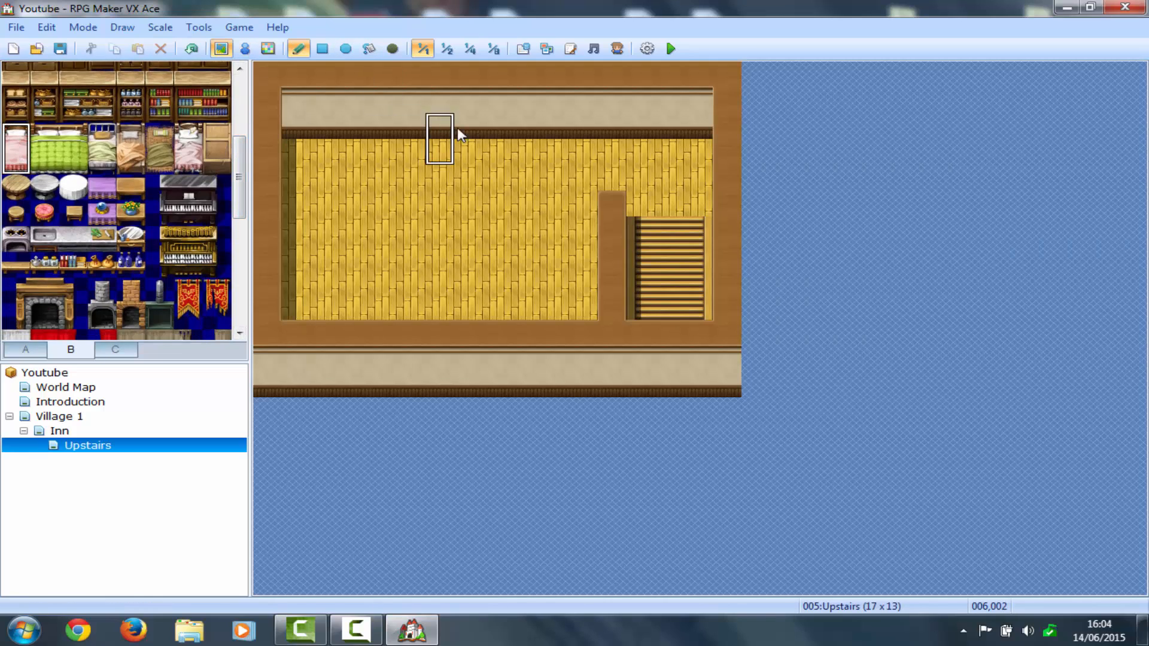
click(547, 157)
click(473, 159)
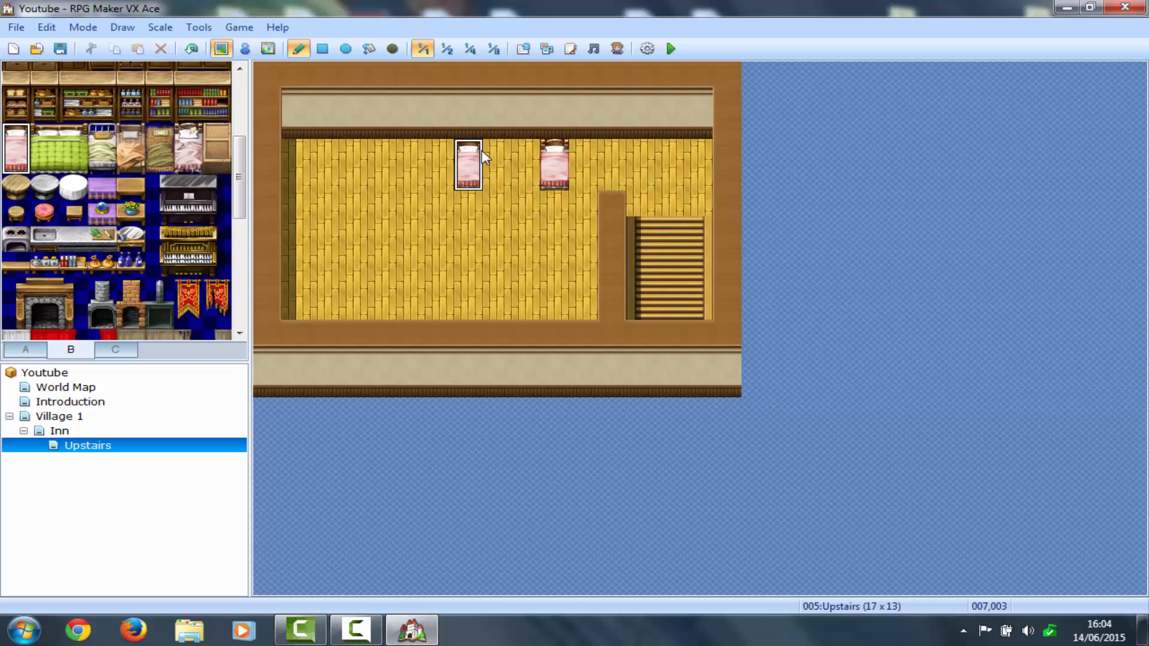
click(386, 149)
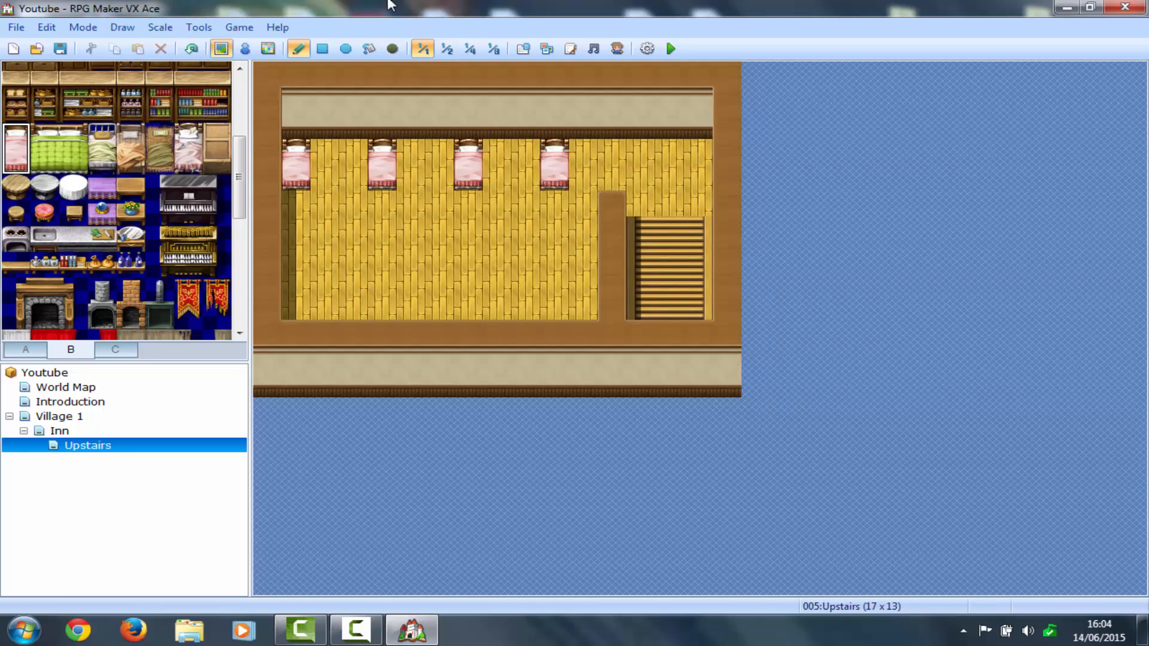
Create an event on the easternmost bed's pillow that shows the text "Are you sure you want to sleep in this bed? (£5)"
click(245, 49)
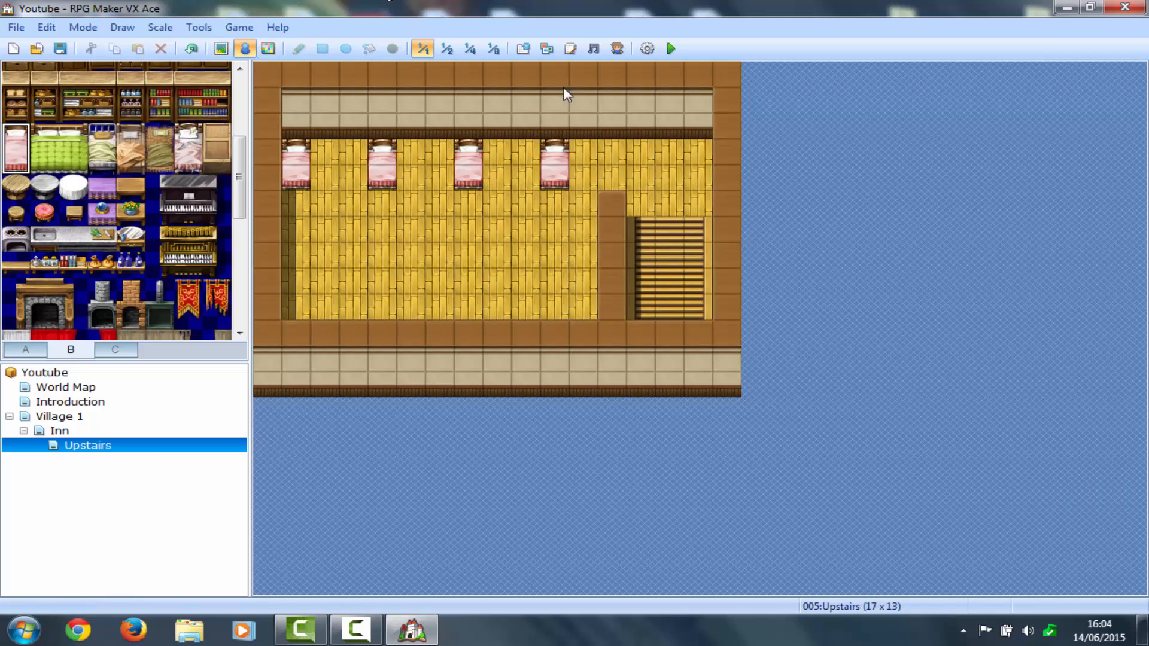
double_click(556, 161)
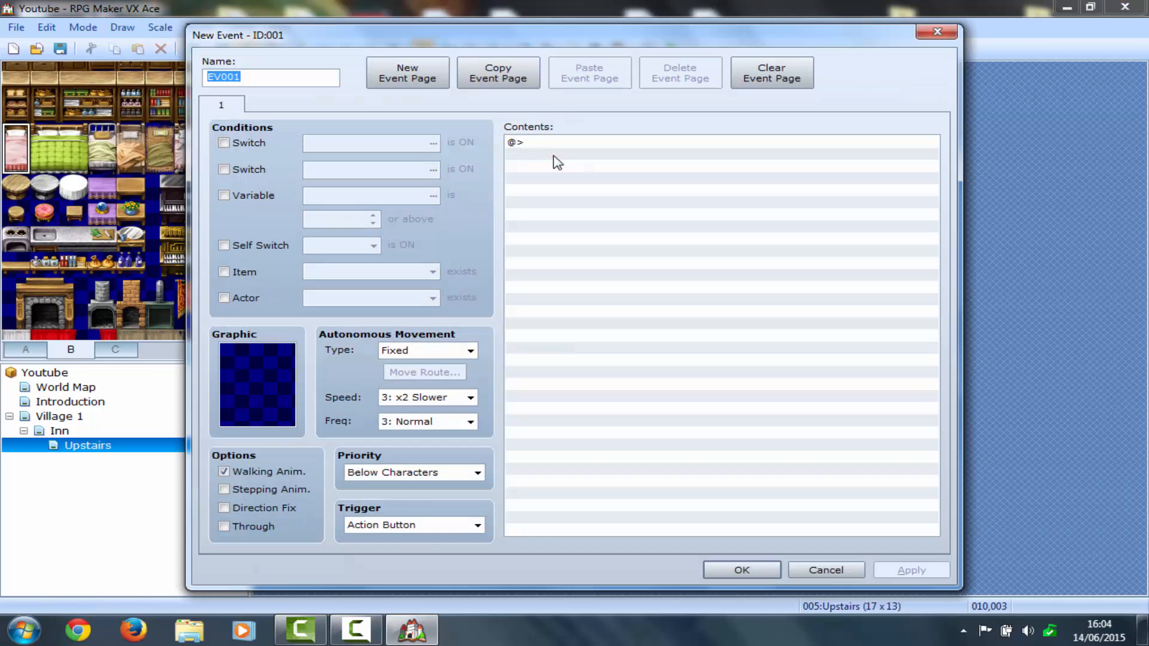
double_click(538, 147)
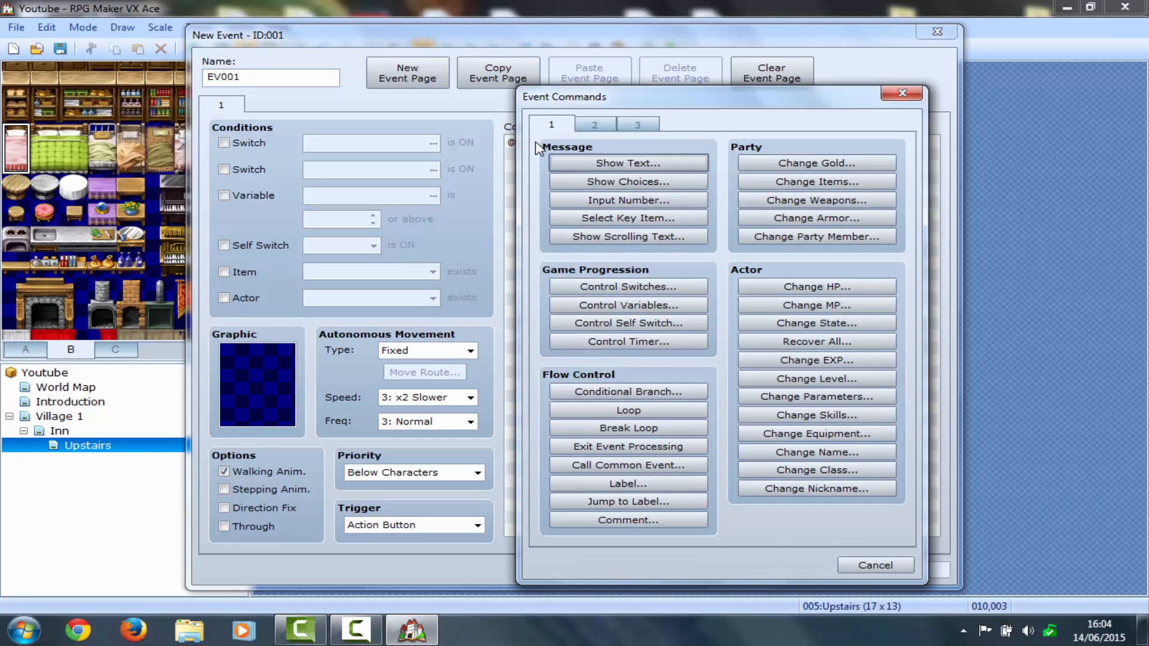
click(585, 165)
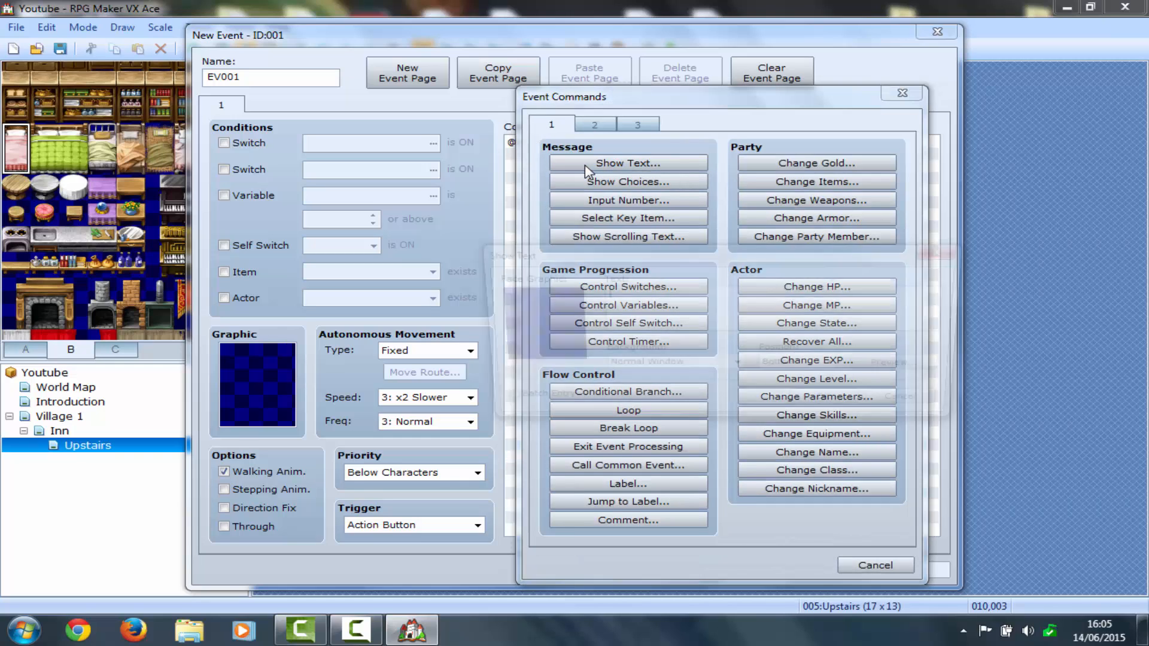
click(742, 172)
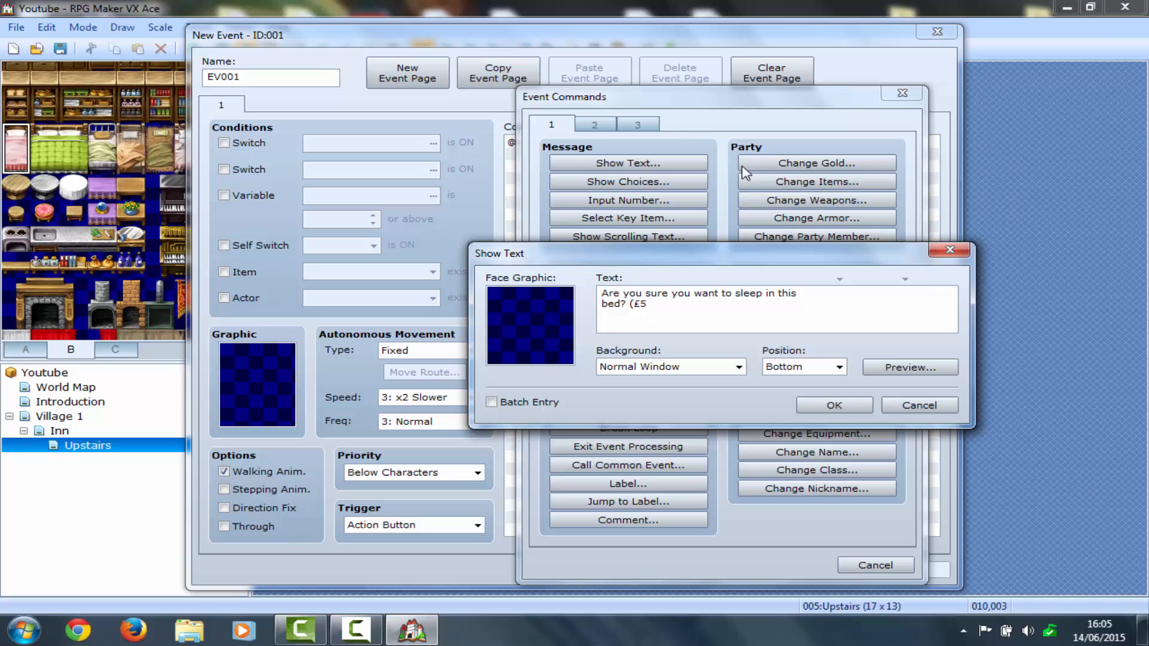
click(829, 404)
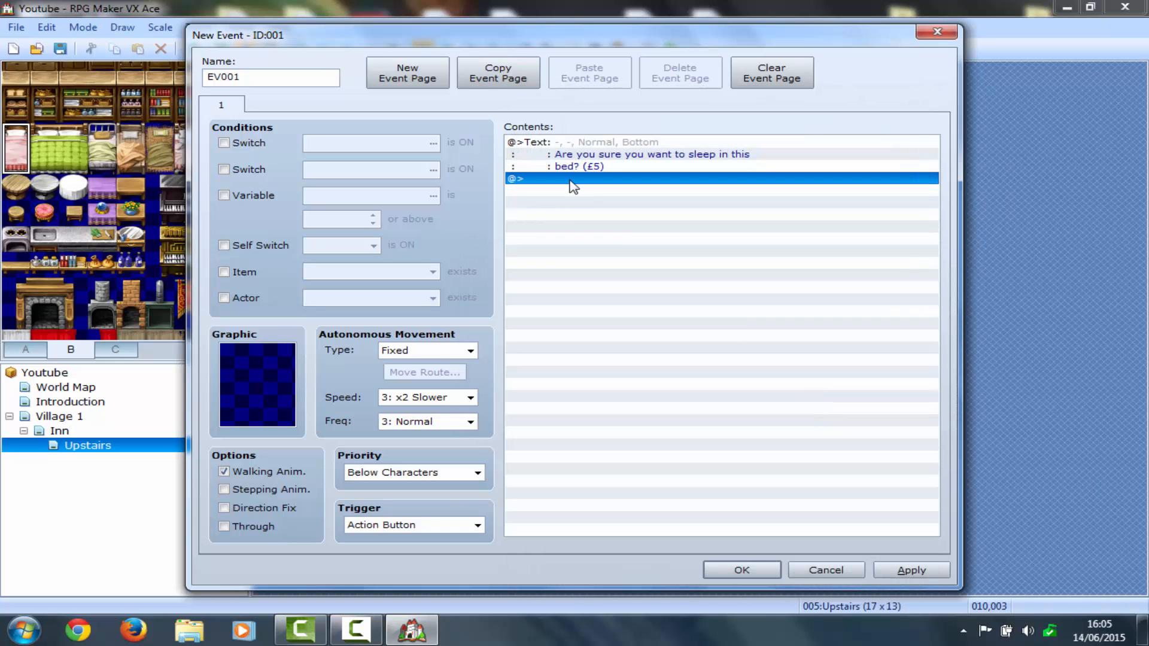
Add a Show Choices command with Yes and No after the bed question
double_click(570, 179)
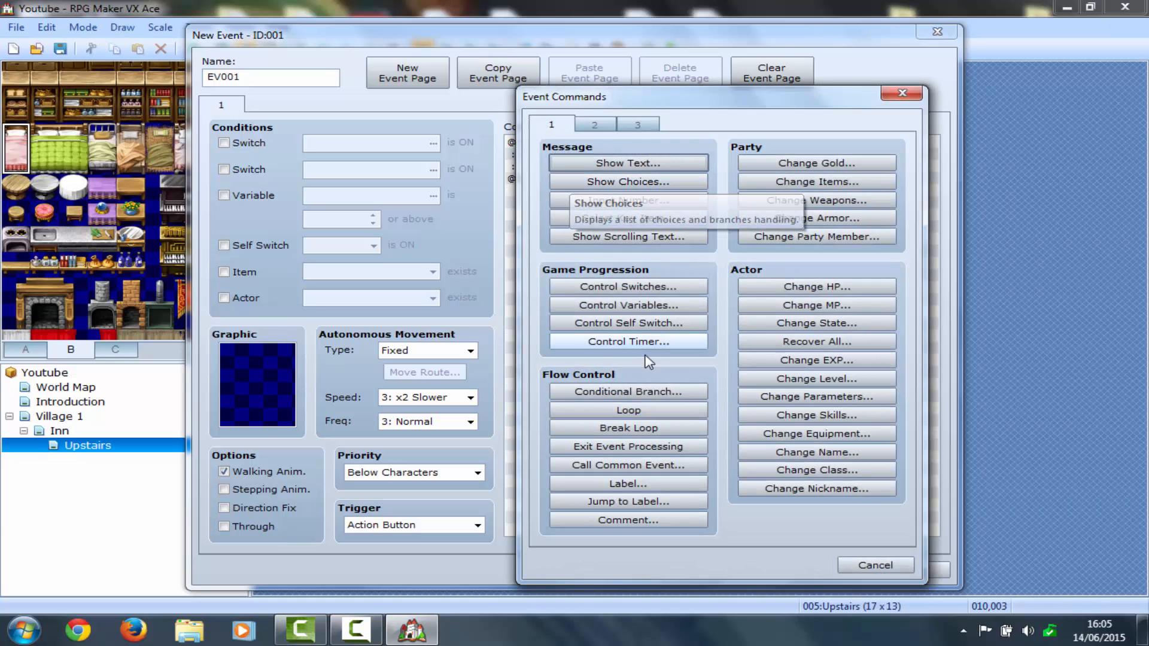
click(596, 182)
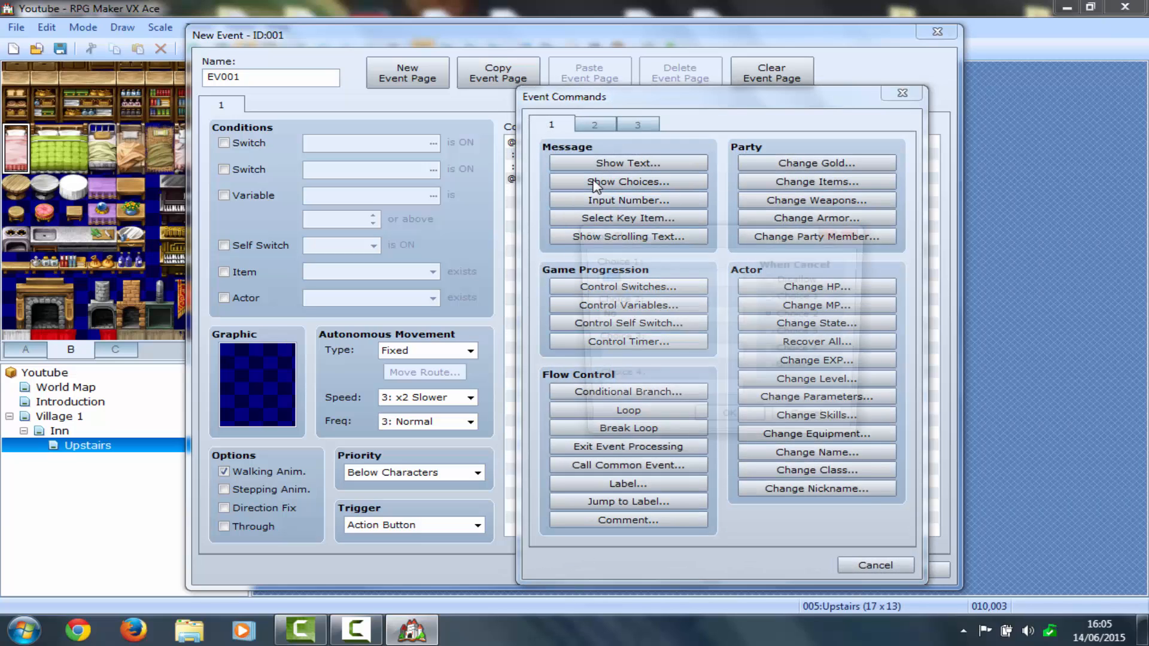
click(709, 424)
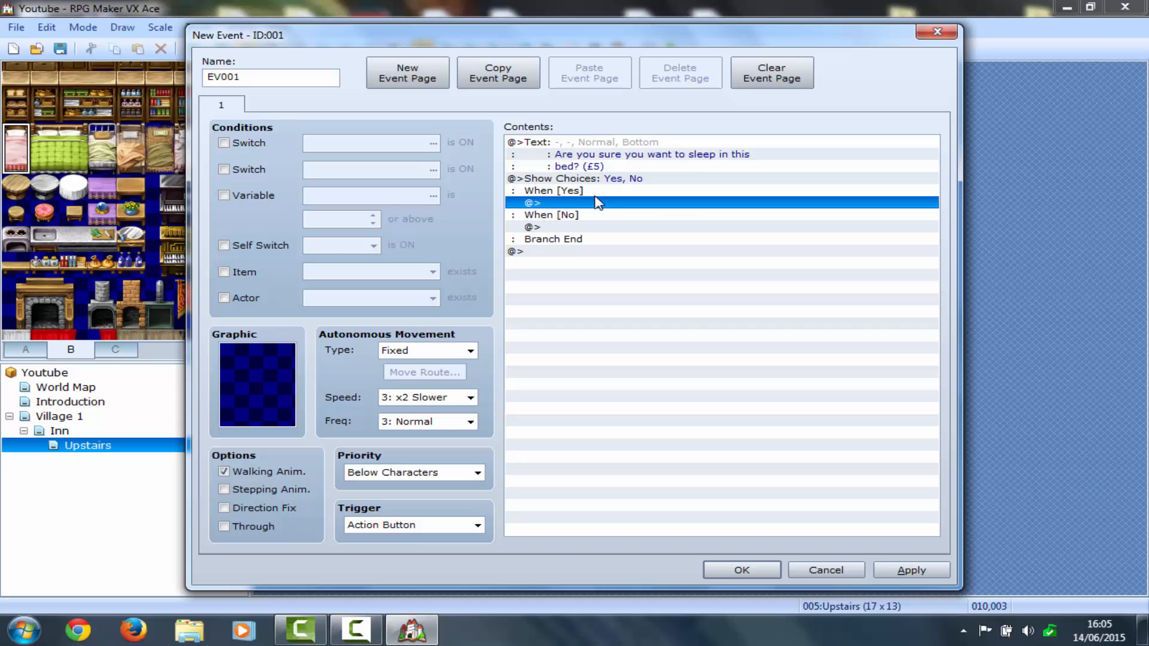
Add a conditional branch under the Yes choice that checks for 5 or more gold, with handling when the condition does not apply
double_click(596, 204)
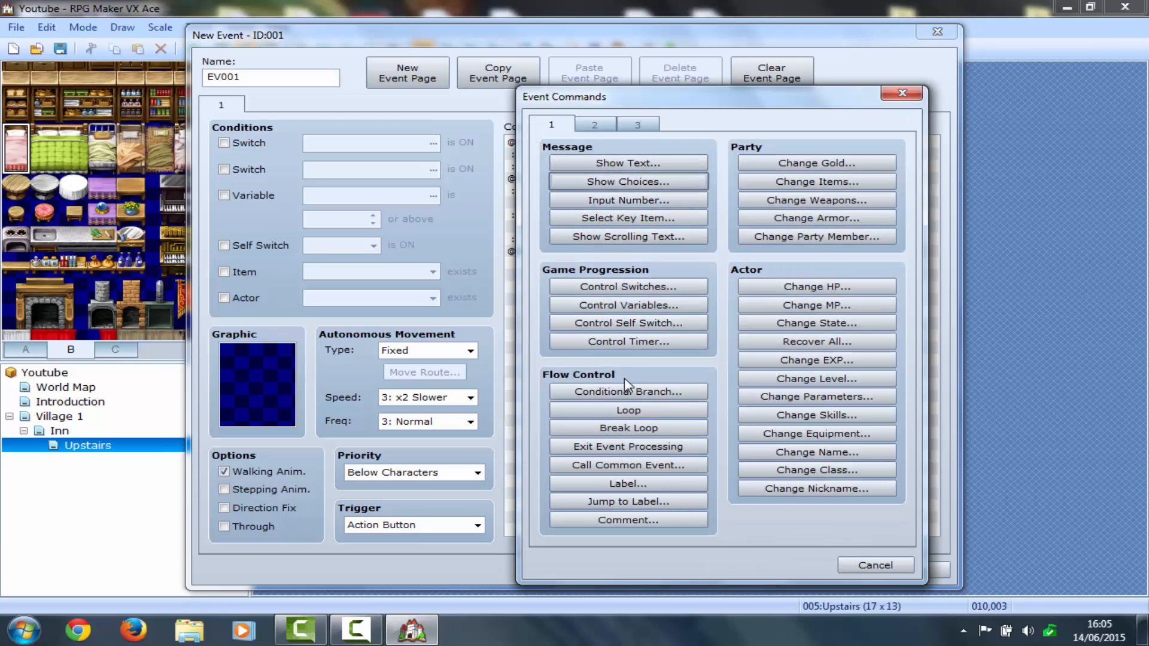
click(627, 392)
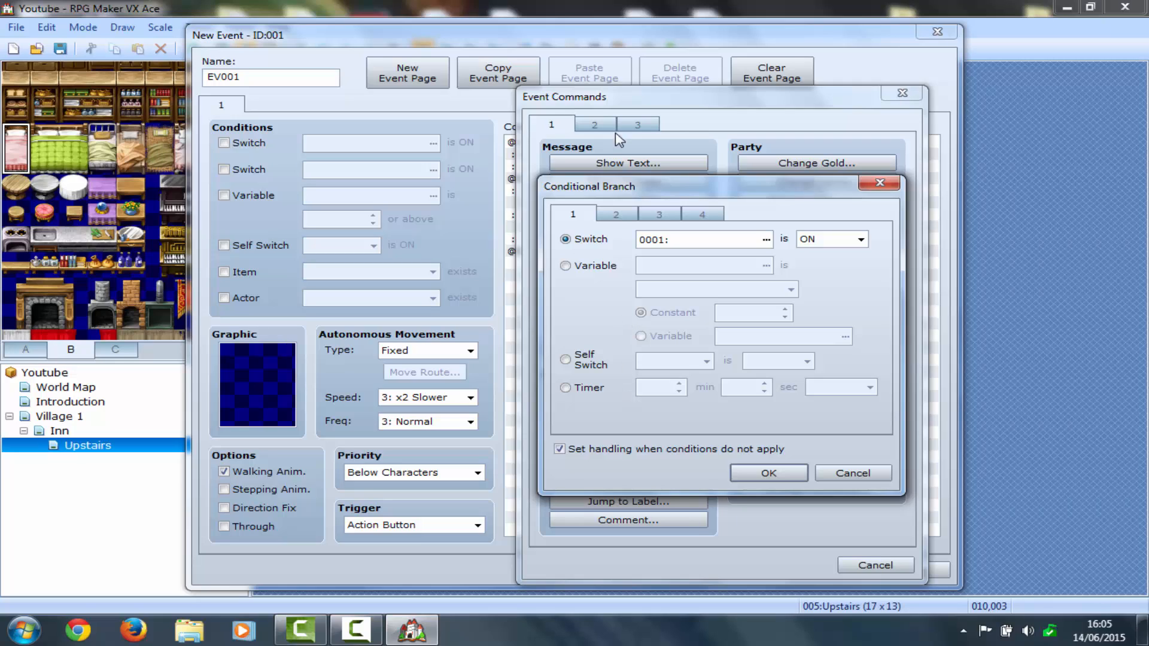
click(618, 215)
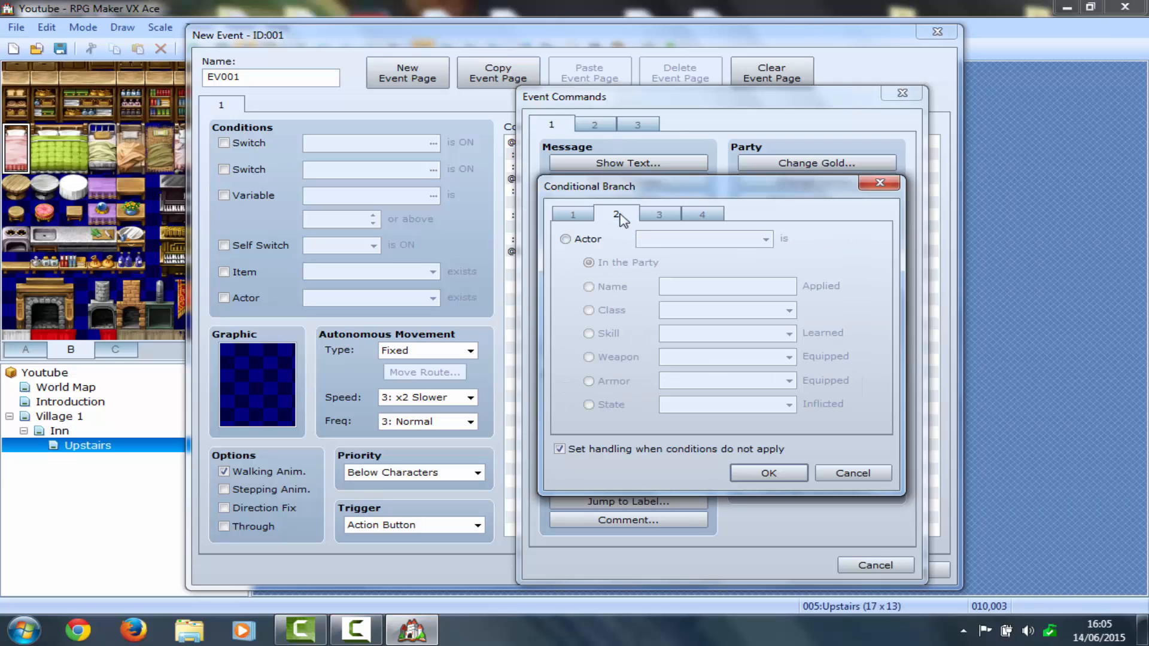
click(673, 215)
click(707, 216)
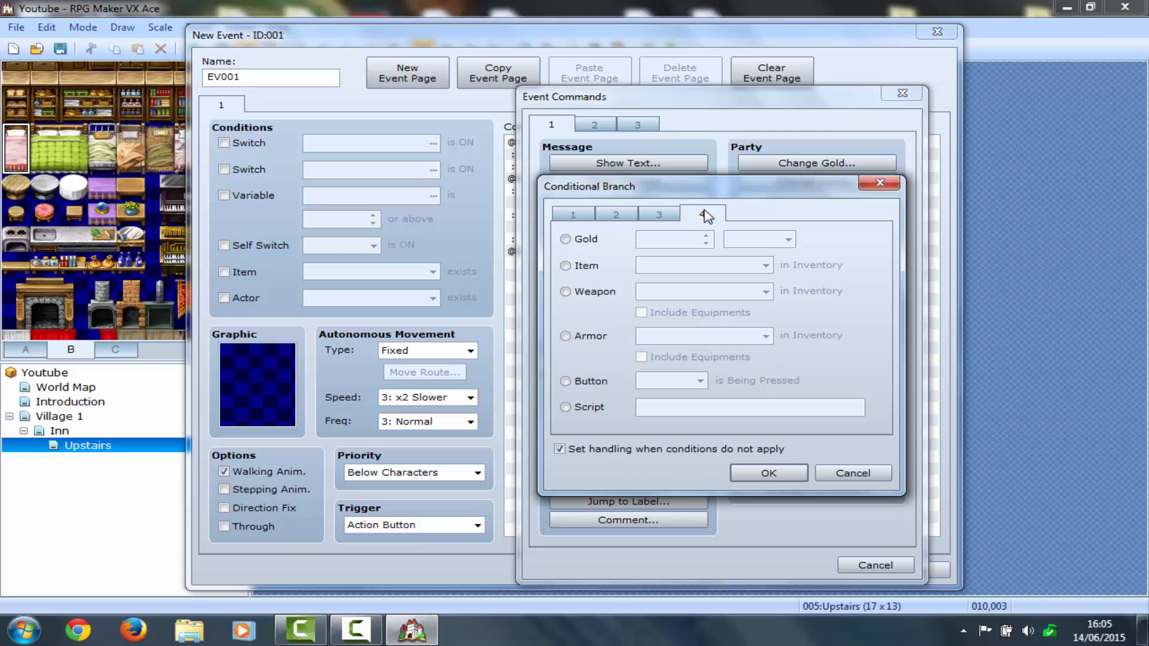
click(586, 240)
double_click(688, 238)
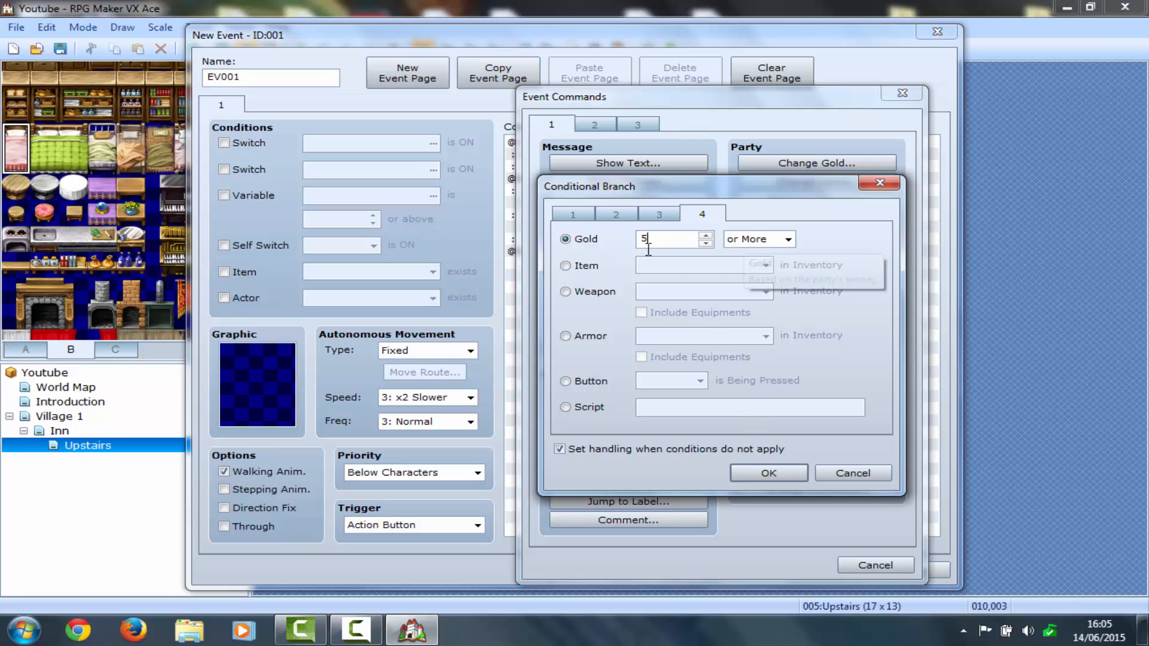
click(765, 474)
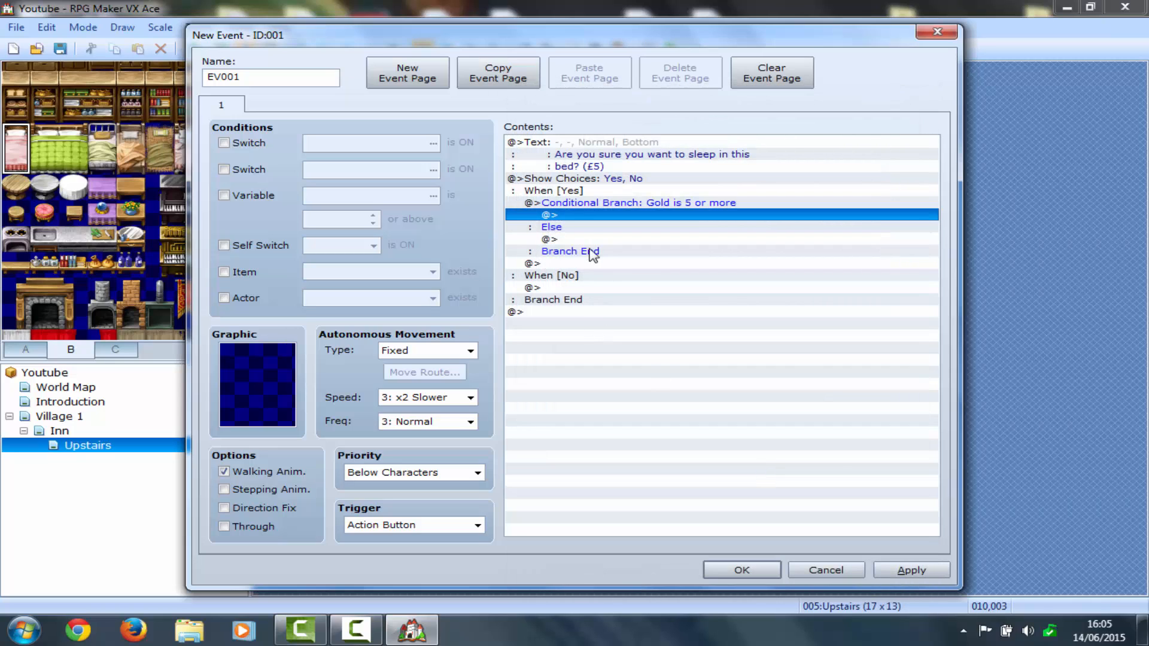
Show the text "You do not have enough money to sleep in this bed" in the gold condition's Else branch
click(586, 238)
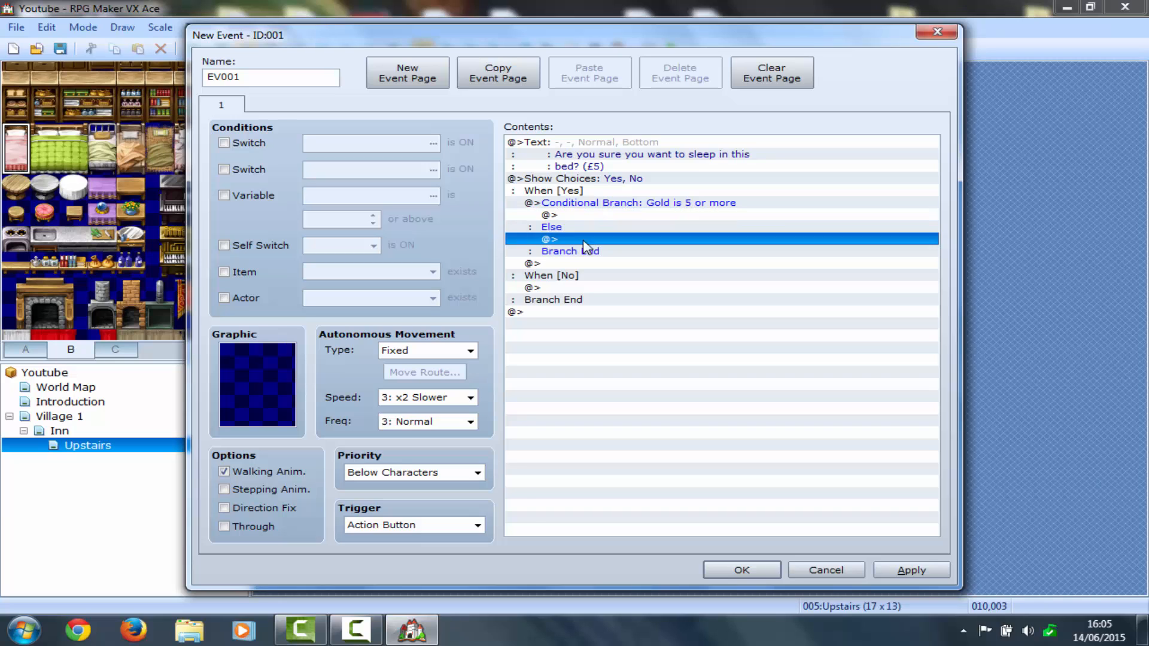
double_click(588, 239)
click(588, 236)
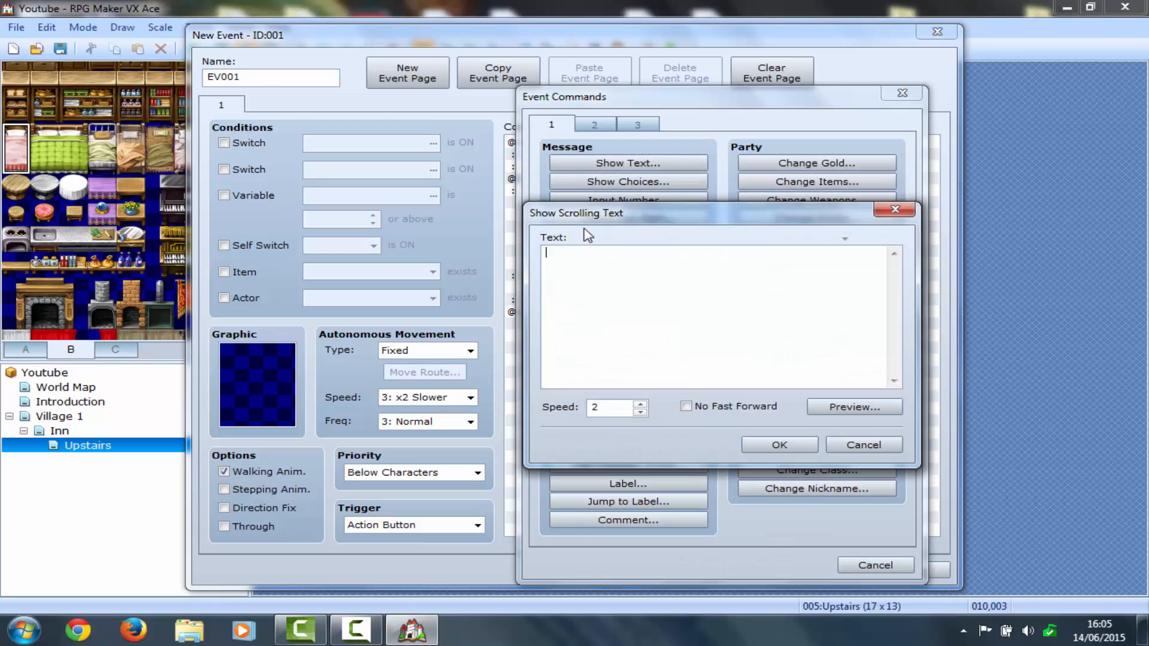
click(895, 209)
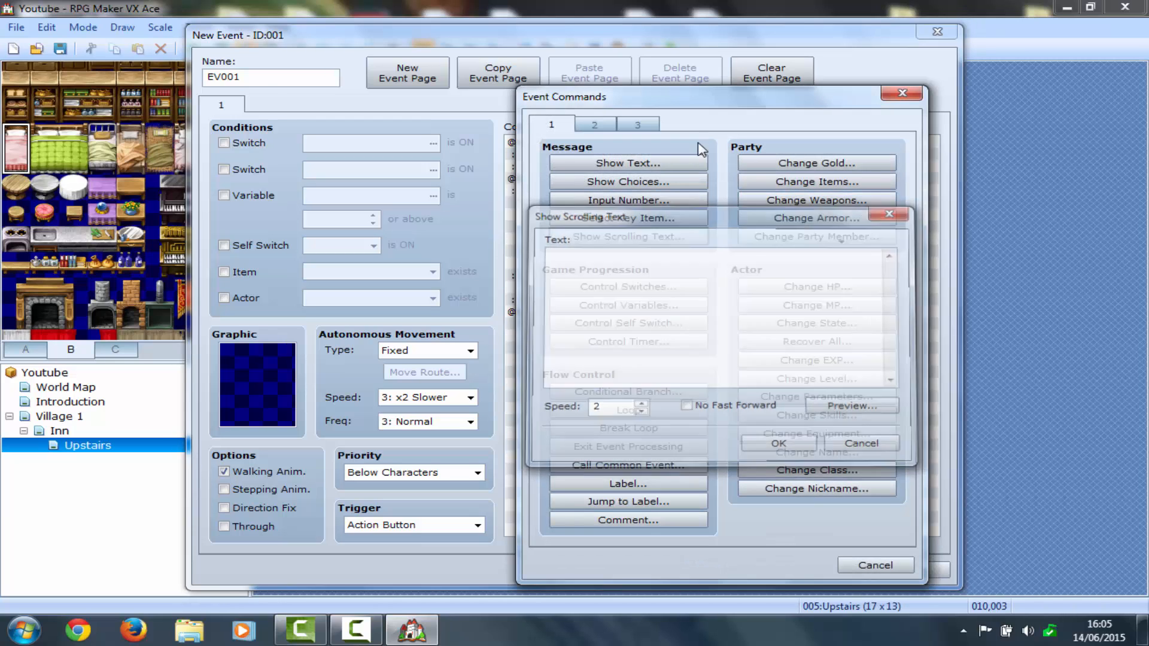
click(678, 165)
text(You do not have enough money to)
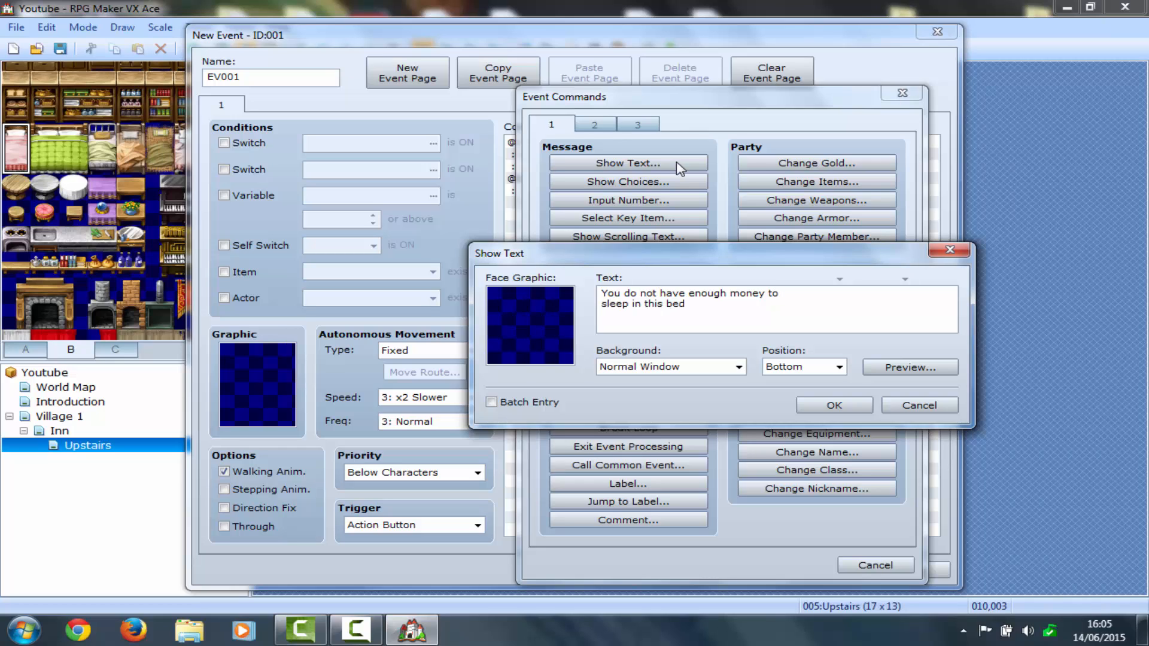
key(Return)
click(834, 405)
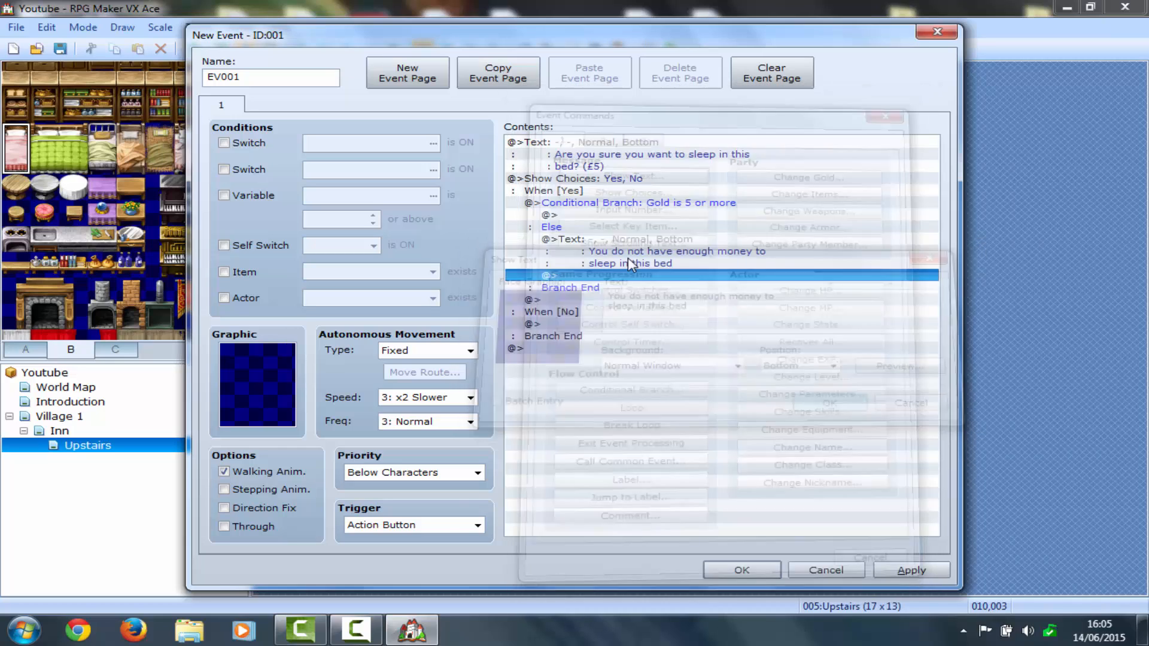
Add a Change Gold command that decreases gold by 5 when the gold condition is met
click(620, 216)
double_click(621, 216)
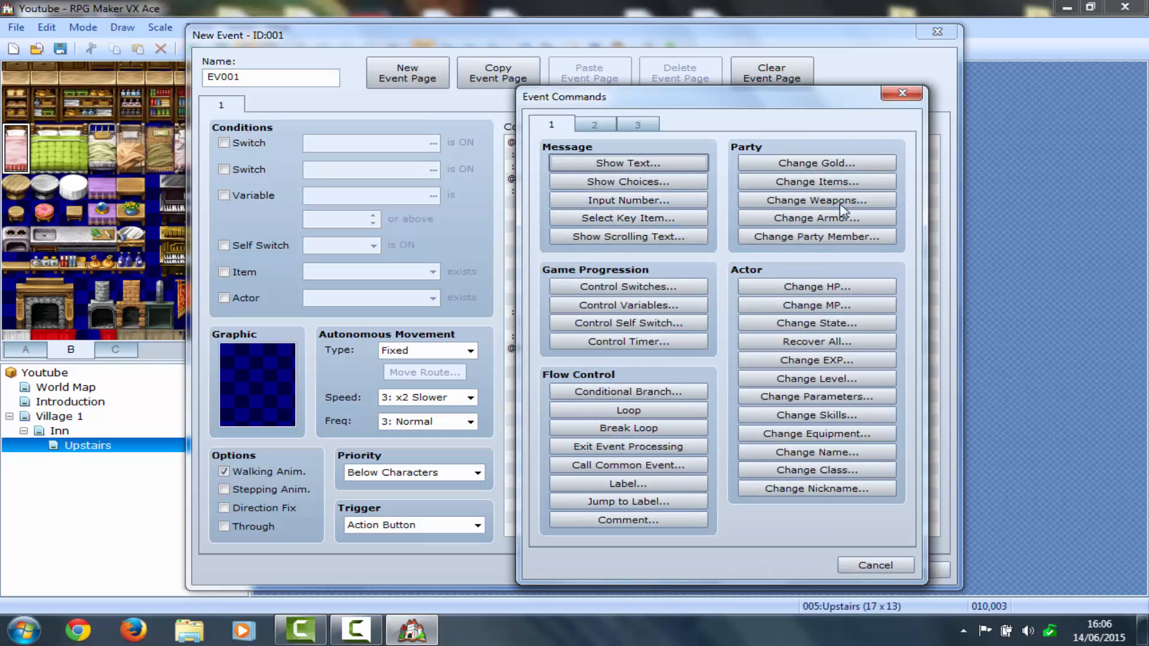
click(838, 160)
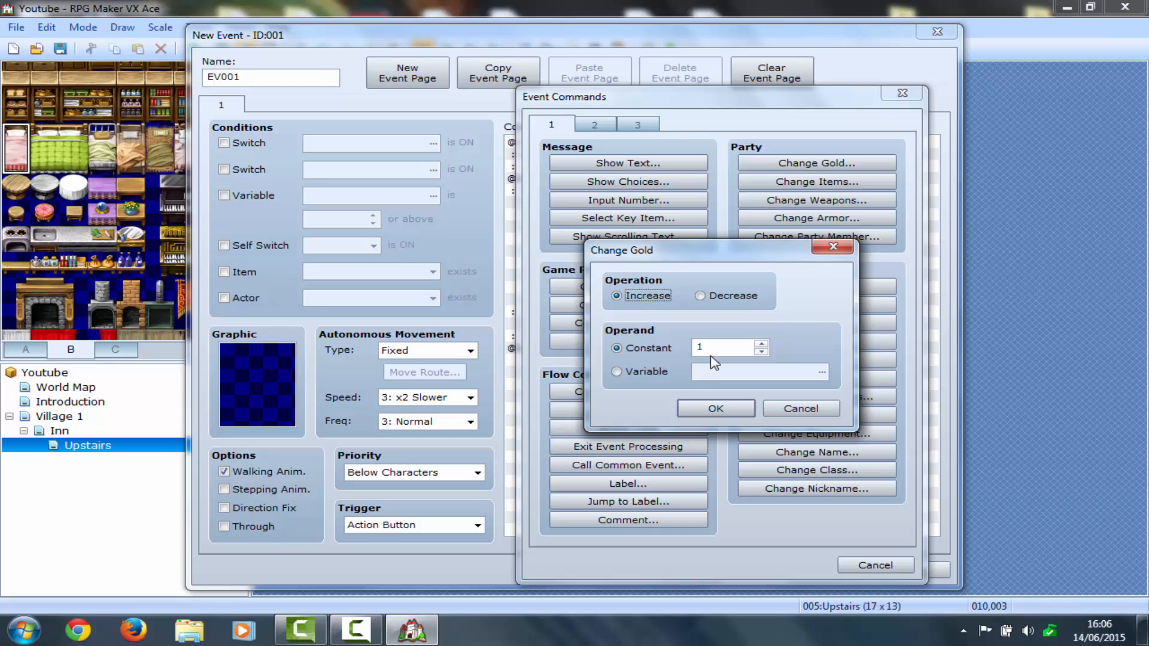
click(717, 298)
double_click(716, 346)
text(5)
key(Return)
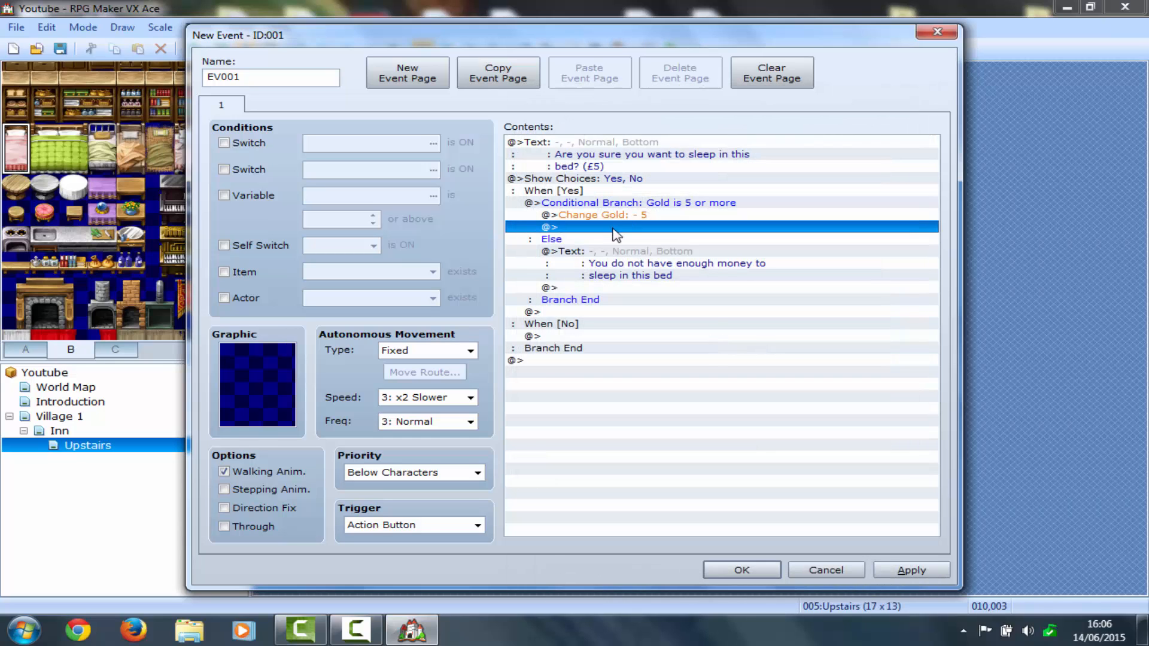
Add a Fadeout Screen command and a 60-frame wait after the gold deduction
double_click(614, 229)
click(586, 125)
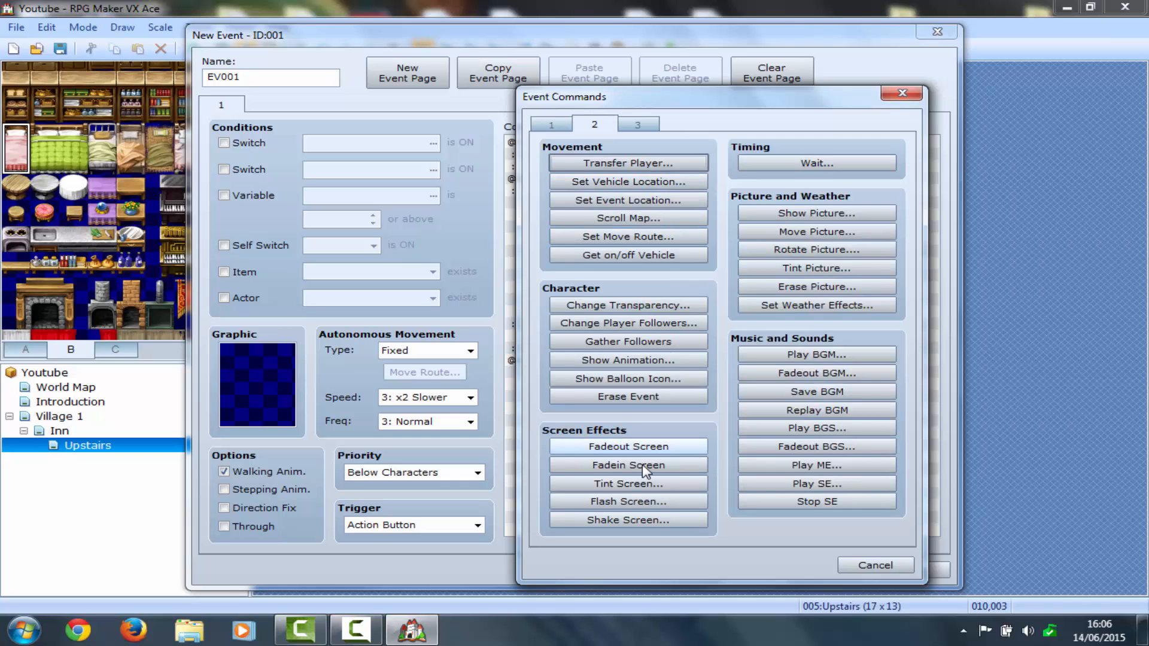
click(631, 449)
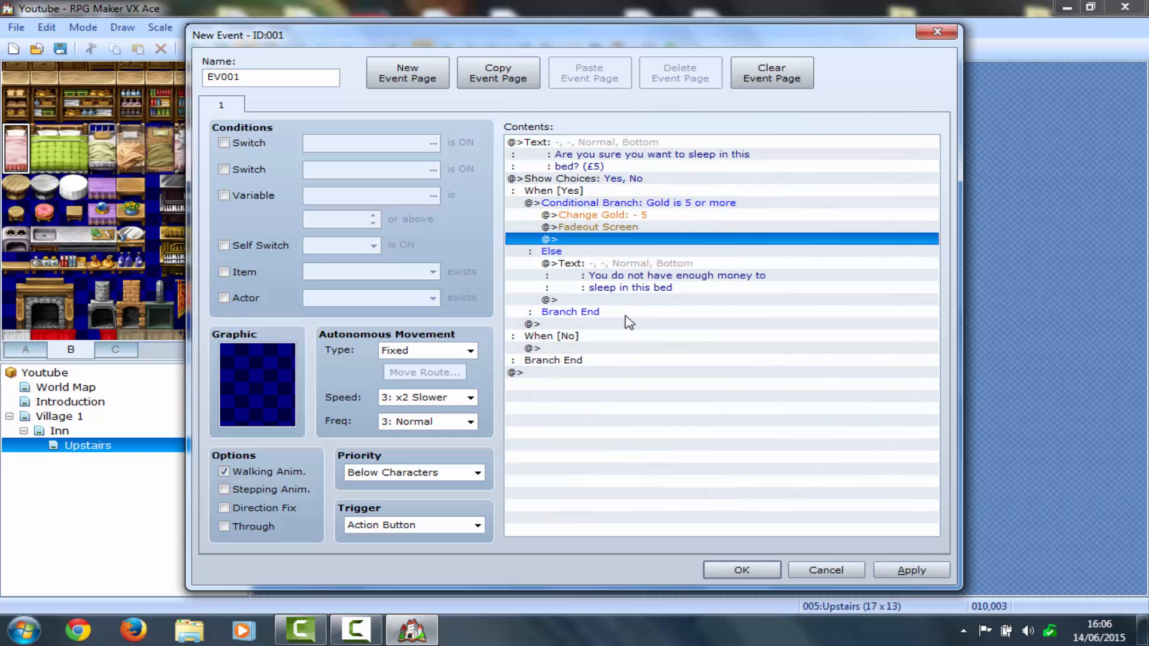
double_click(591, 239)
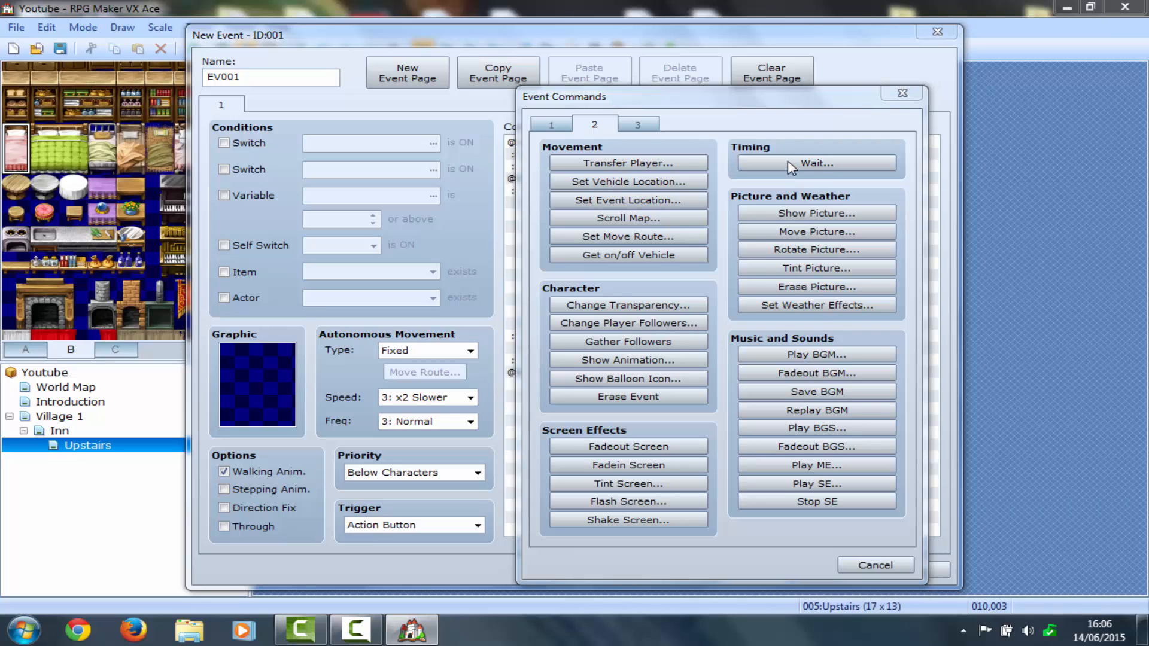
click(787, 162)
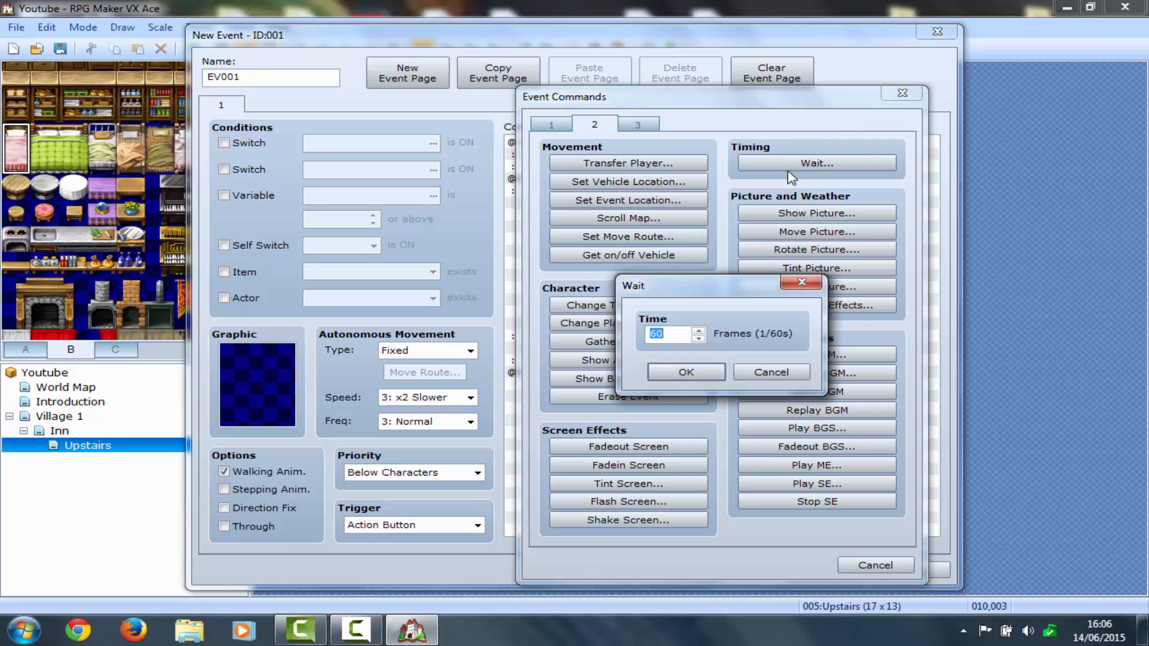
click(687, 373)
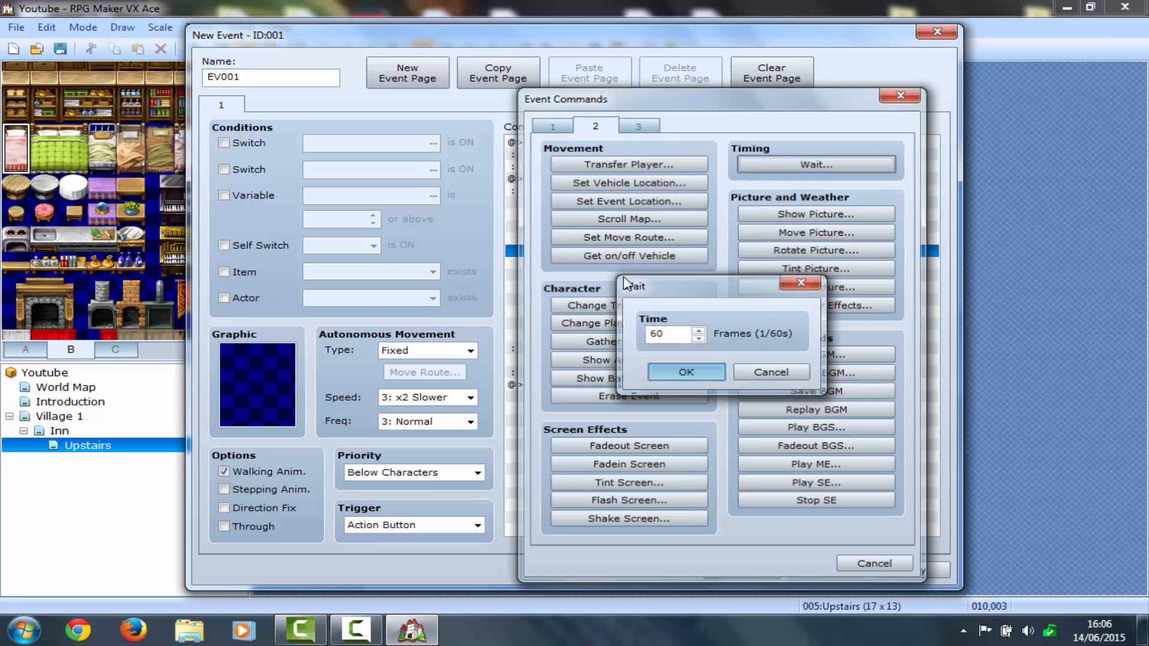
Add a Fadein Screen command after the 60-frame wait and save the bed event
double_click(609, 251)
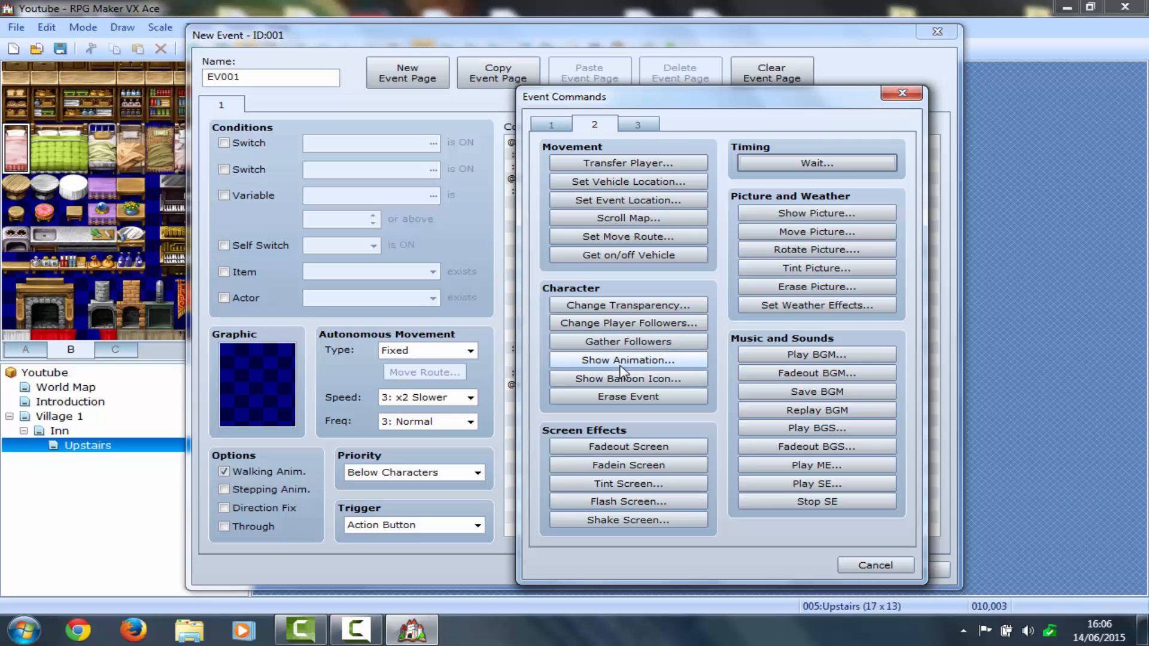
click(629, 465)
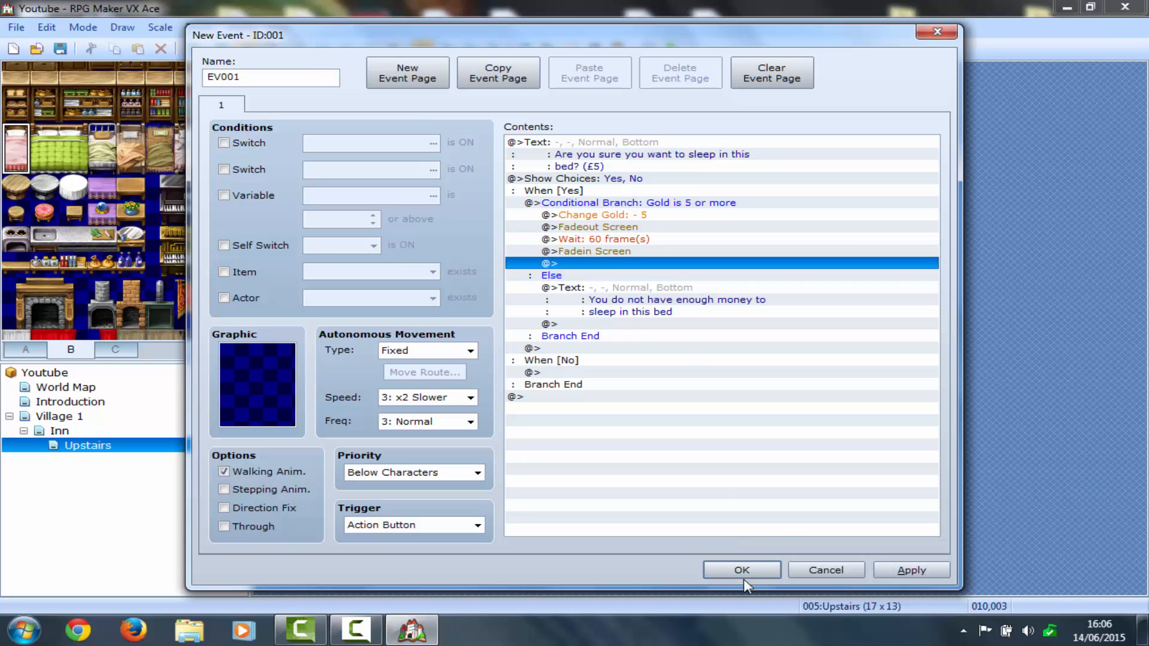
click(741, 569)
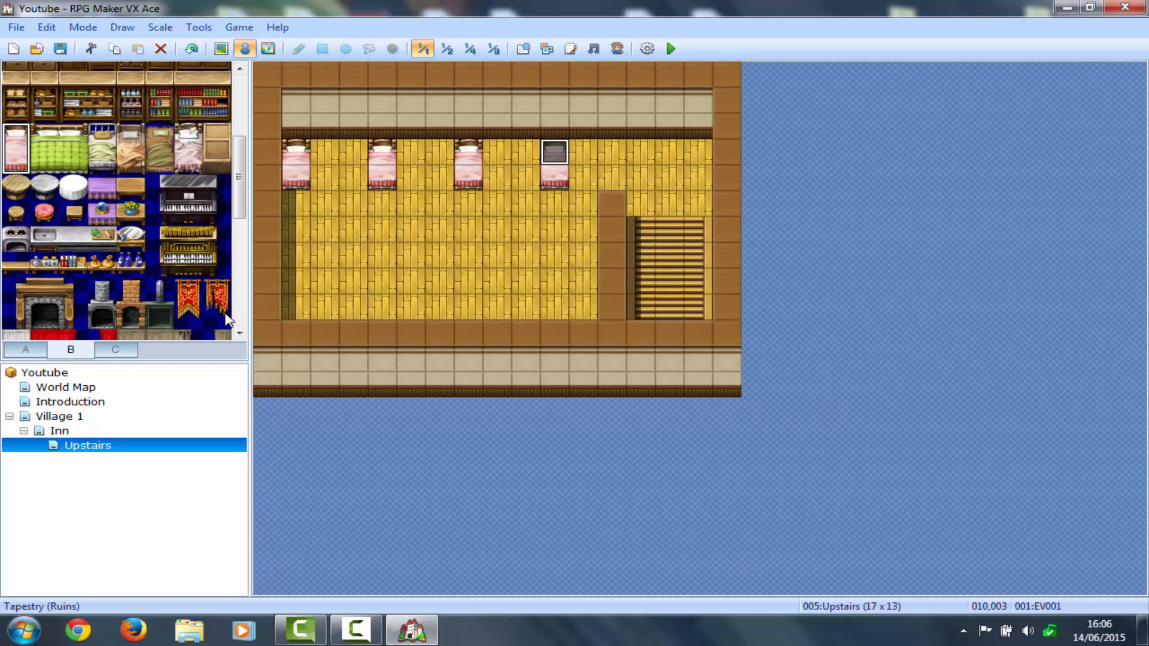
Create an event on the upstairs staircase's lowest-left tile (013,009) with the Player Touch trigger
double_click(648, 307)
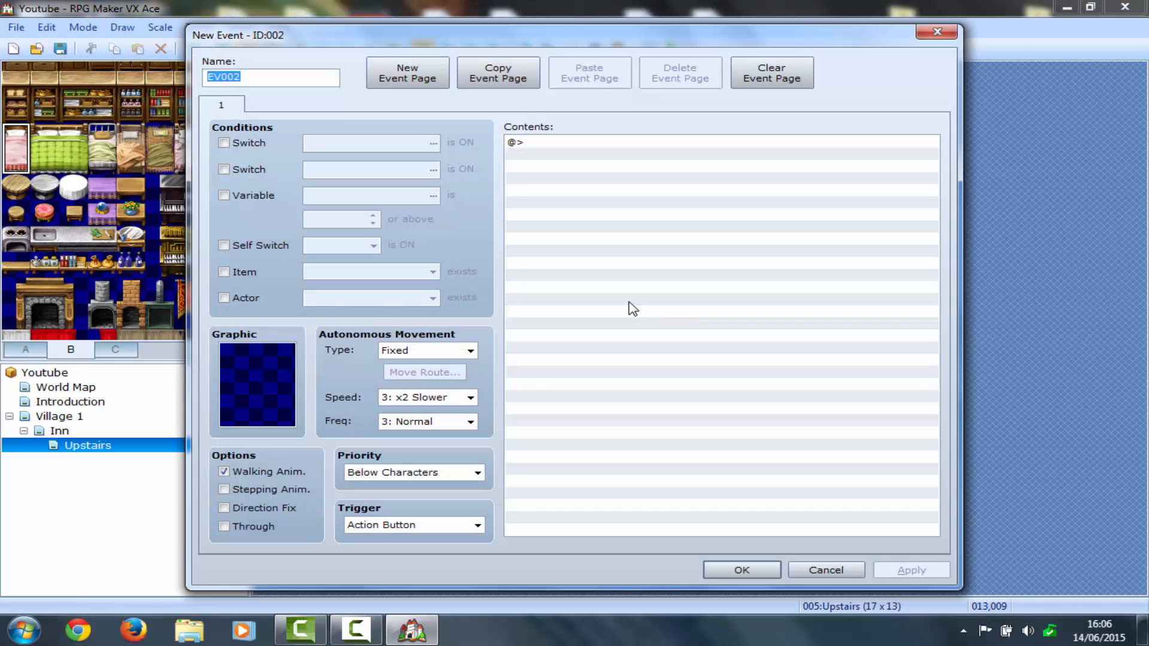
double_click(268, 406)
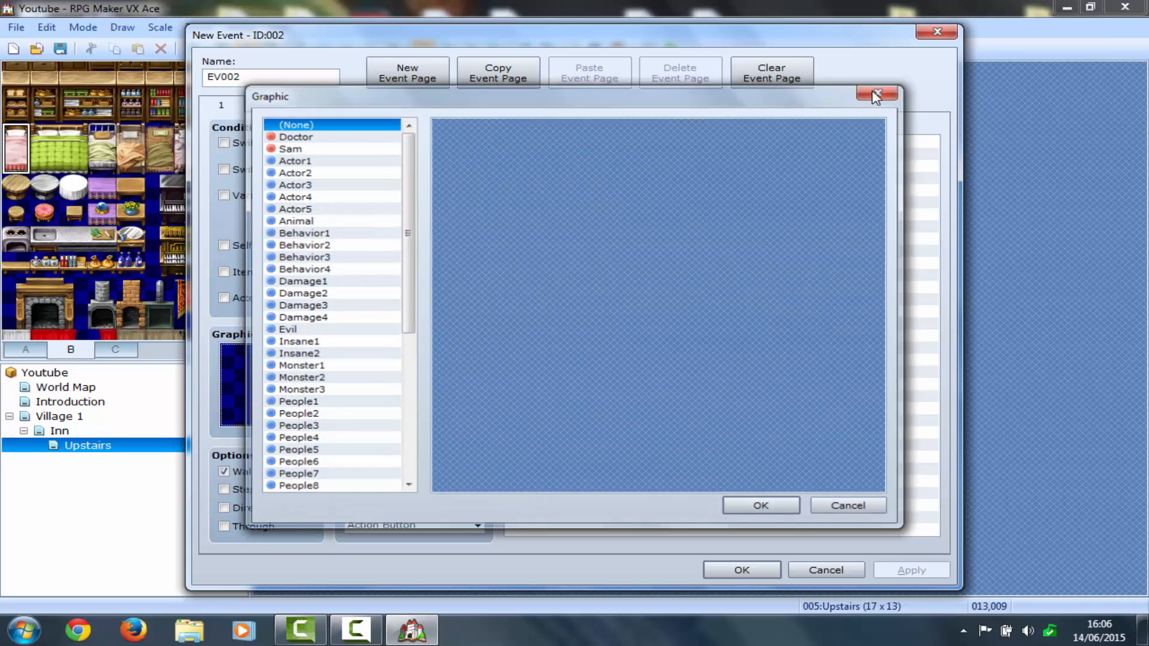
click(880, 90)
click(432, 526)
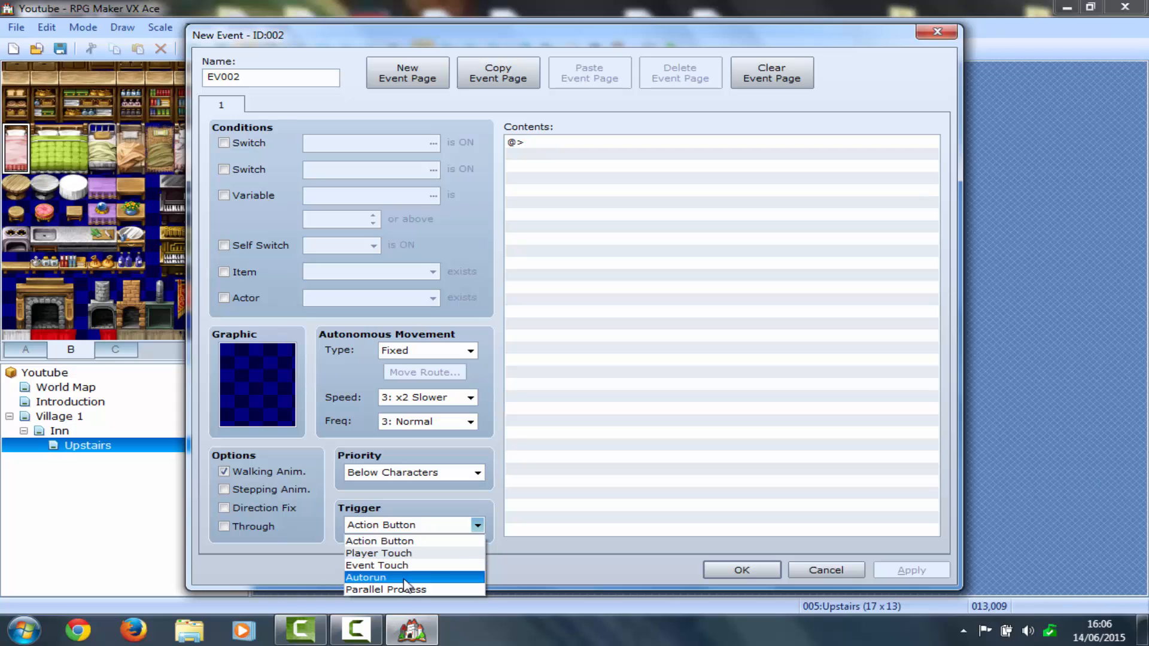
click(402, 554)
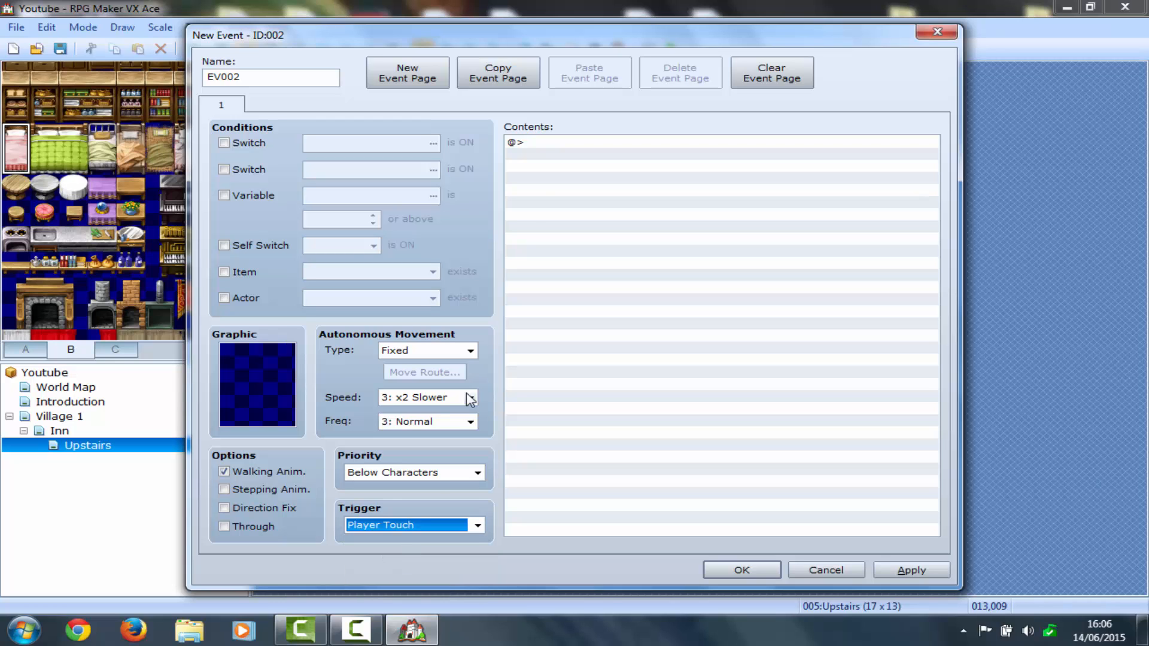
Add a Transfer Player command to the Inn map at (014,006), just below its staircase, and save the event
double_click(536, 150)
click(555, 161)
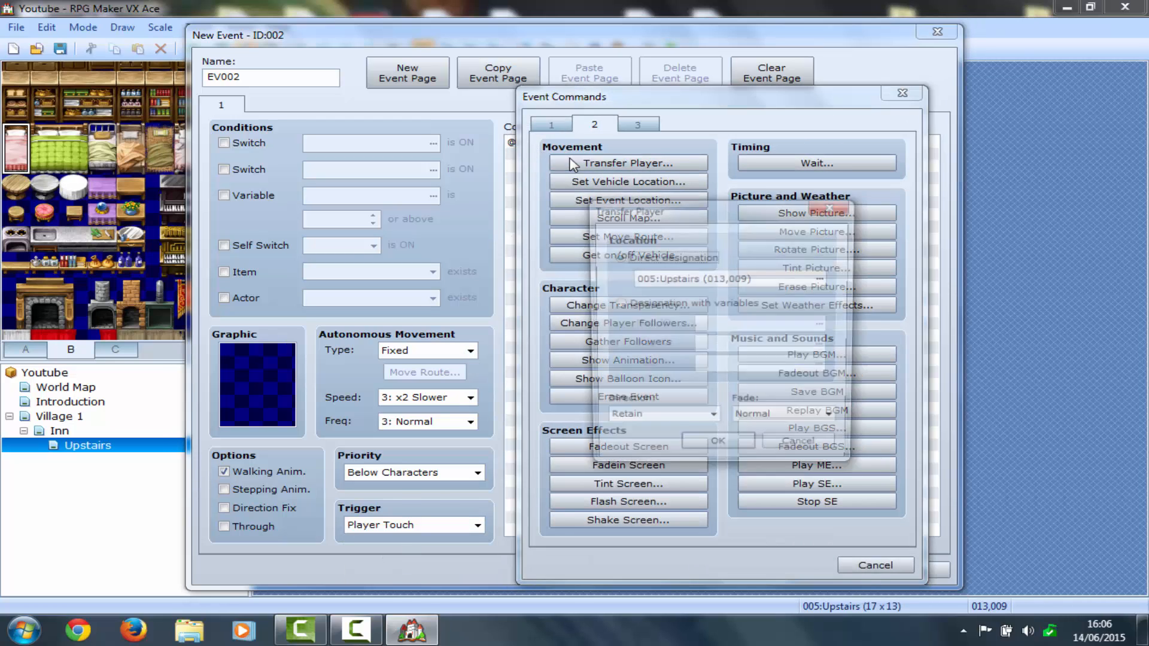
click(823, 279)
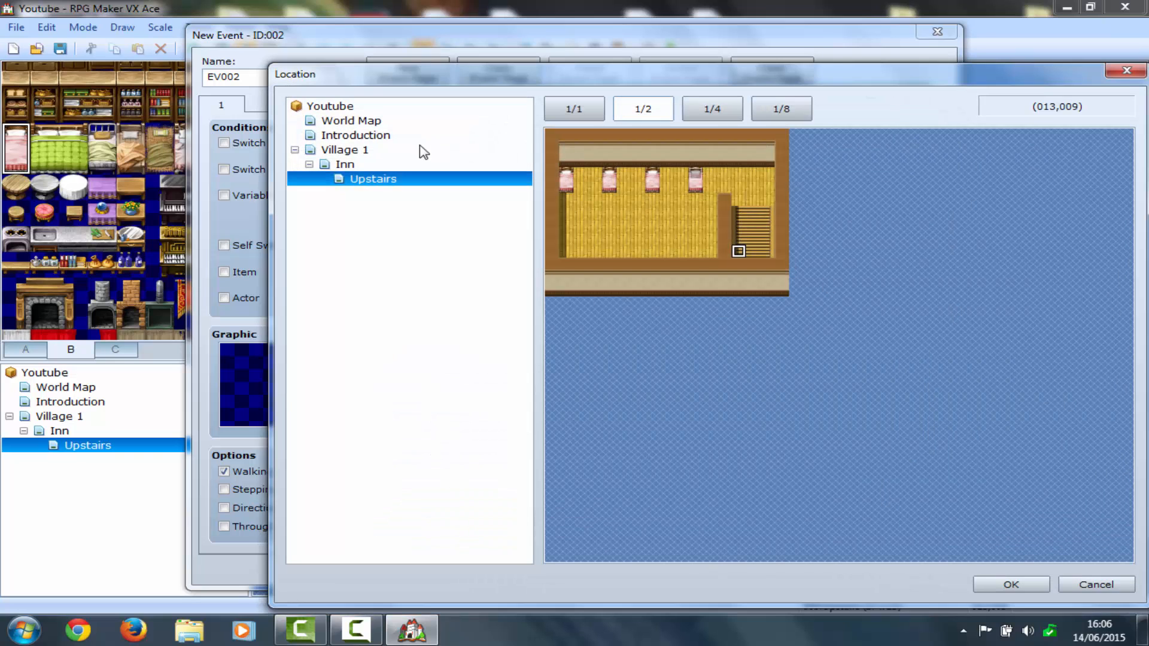
click(359, 163)
click(359, 149)
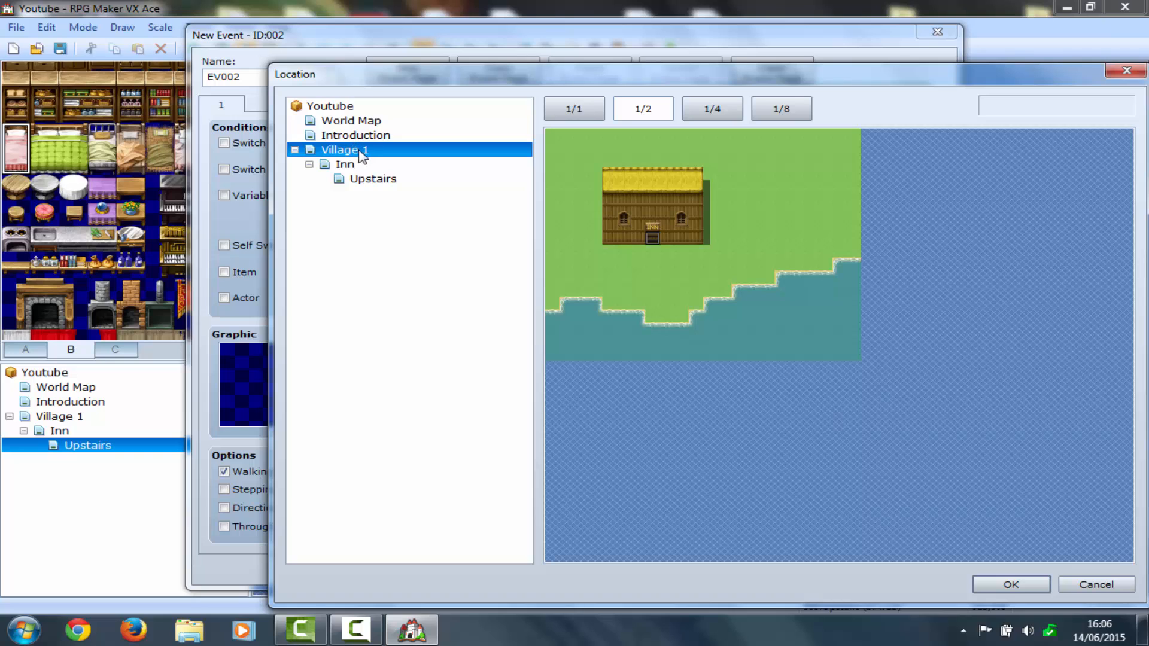
click(413, 164)
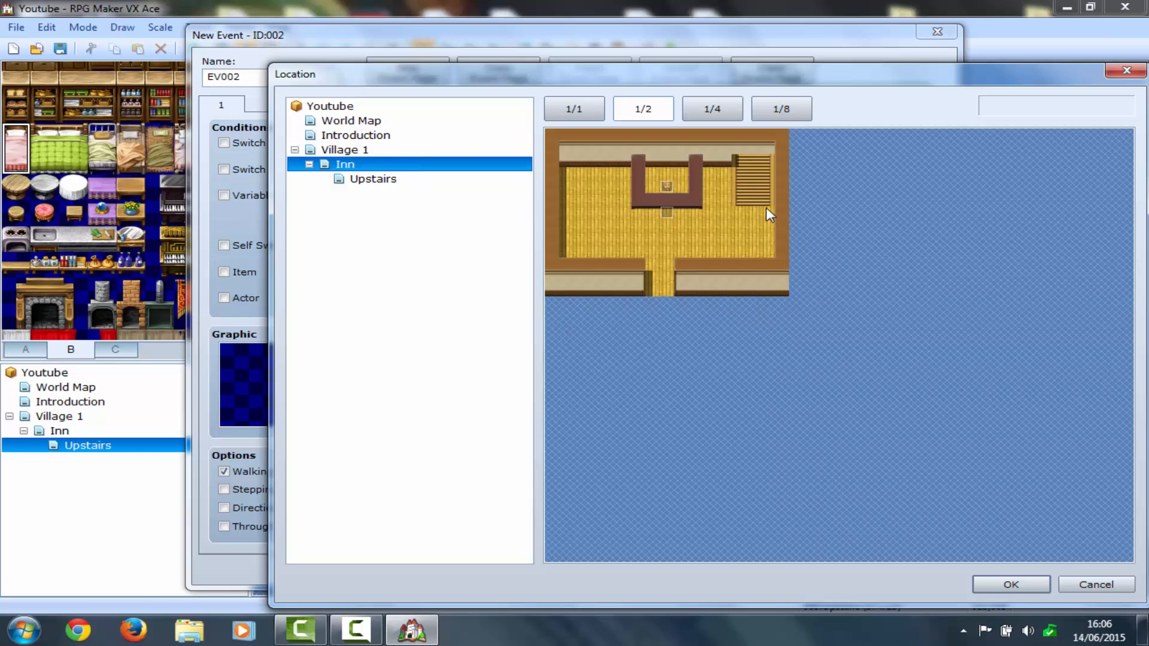
double_click(757, 210)
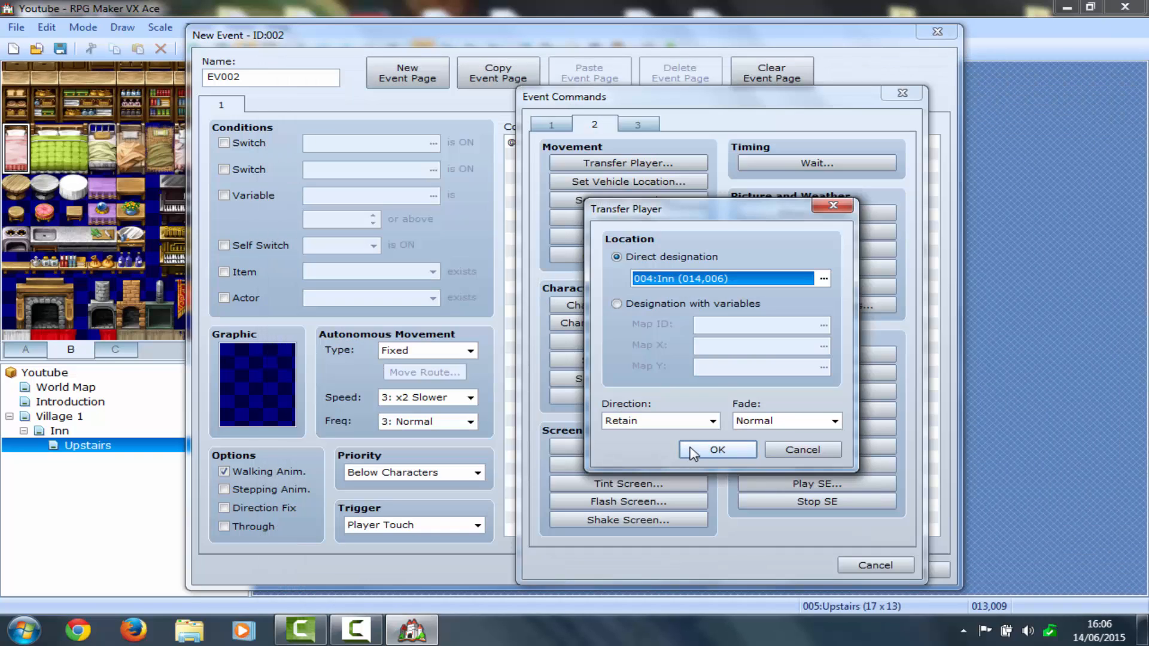
click(694, 453)
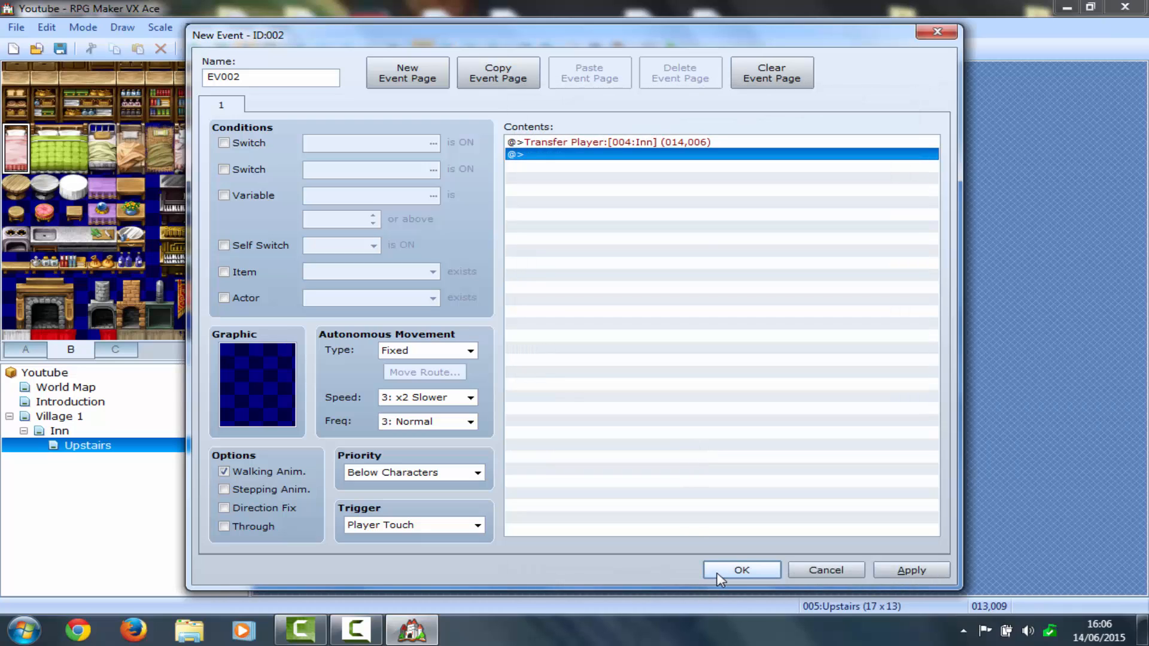
click(741, 571)
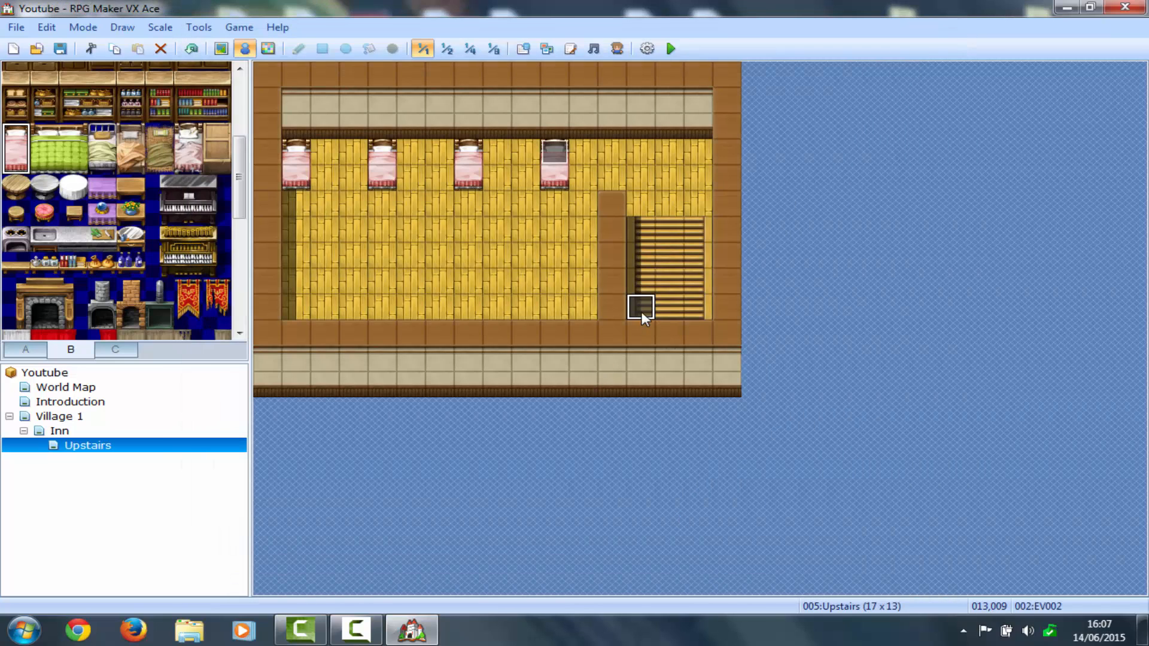
Copy the transfer event onto the other two tiles at the foot of the upstairs staircase, (014,009) and (015,009)
click(658, 311)
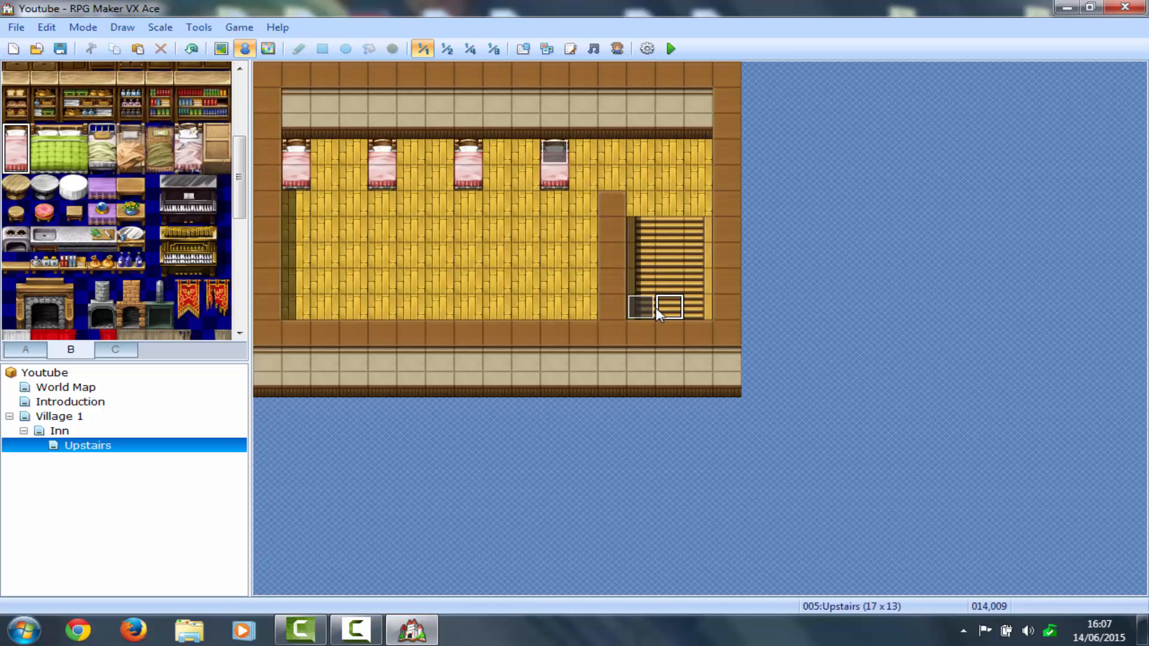
key(ctrl+v)
key(Right)
key(ctrl+v)
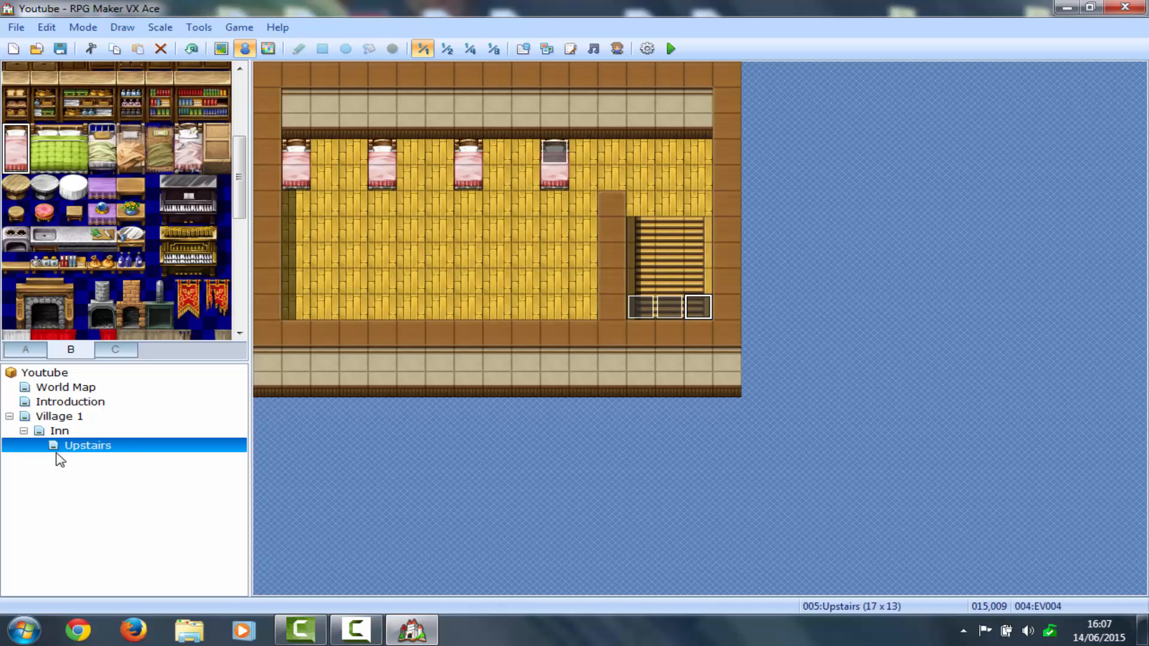
Place a copy of the transfer event on the Inn map at the staircase's top-left tile (013,002)
click(58, 431)
click(643, 125)
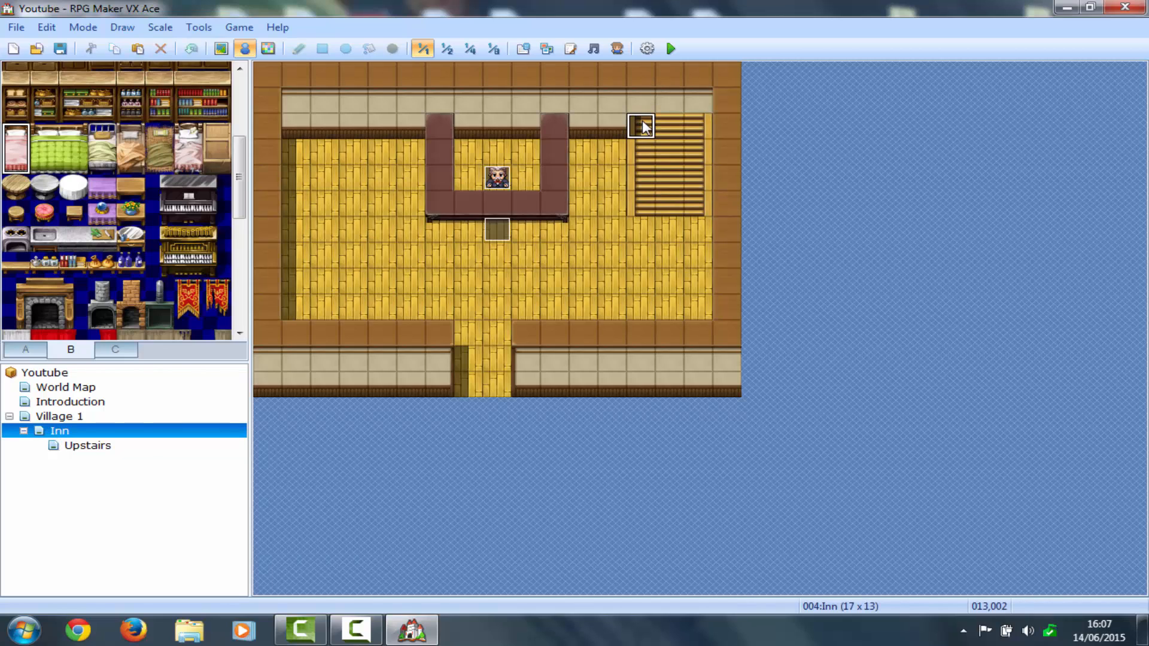
key(ctrl+v)
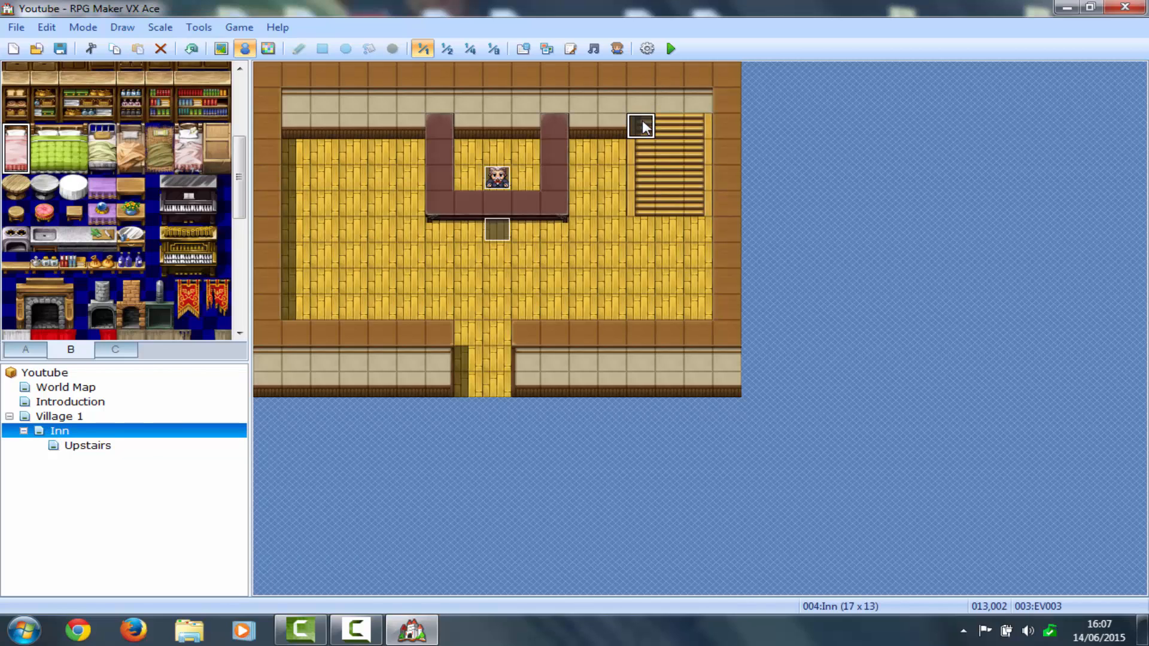
Change the copied stair event's transfer destination to the Upstairs map at (014,005) and save the event
double_click(642, 126)
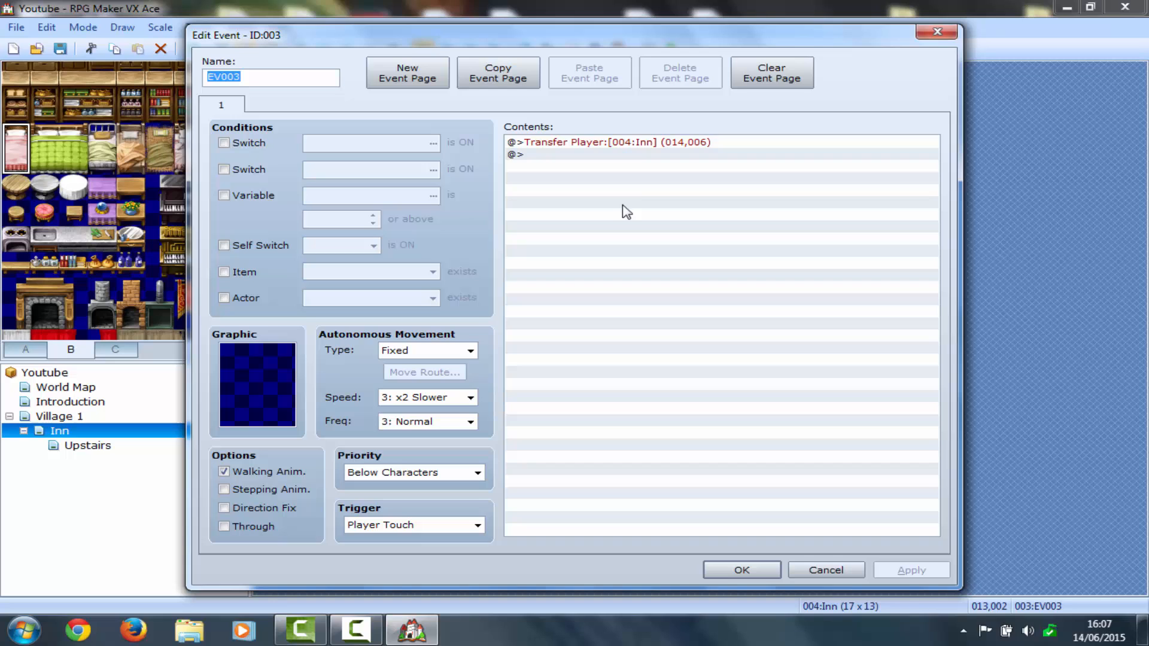
click(619, 144)
double_click(617, 142)
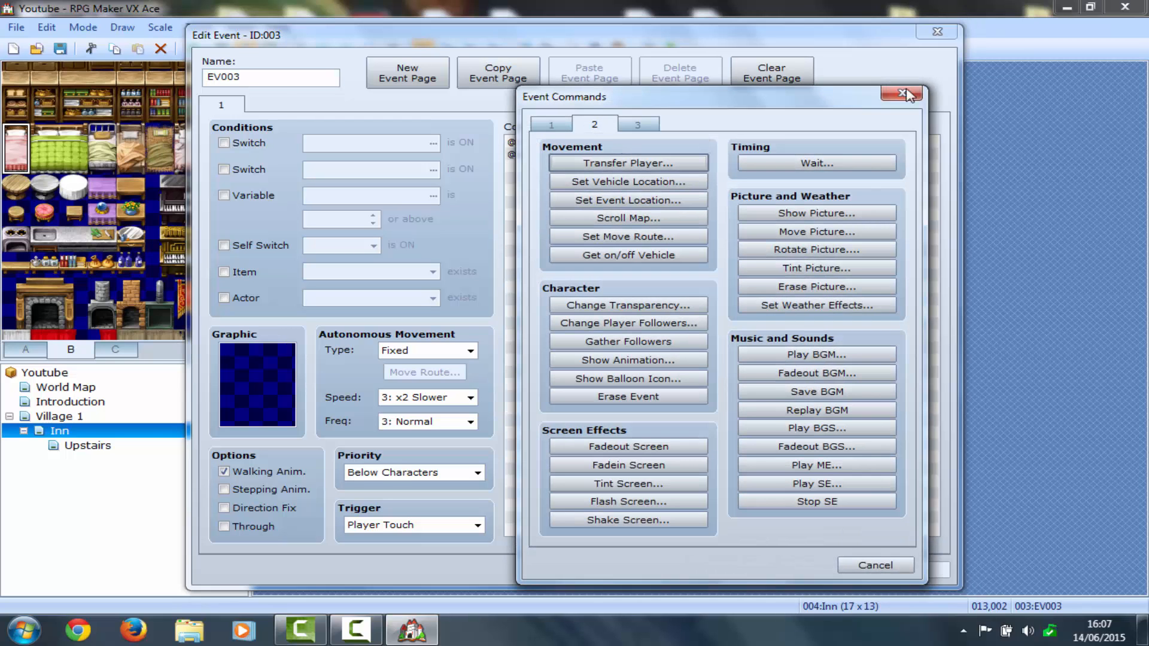
click(916, 94)
key(Return)
click(920, 91)
key(space)
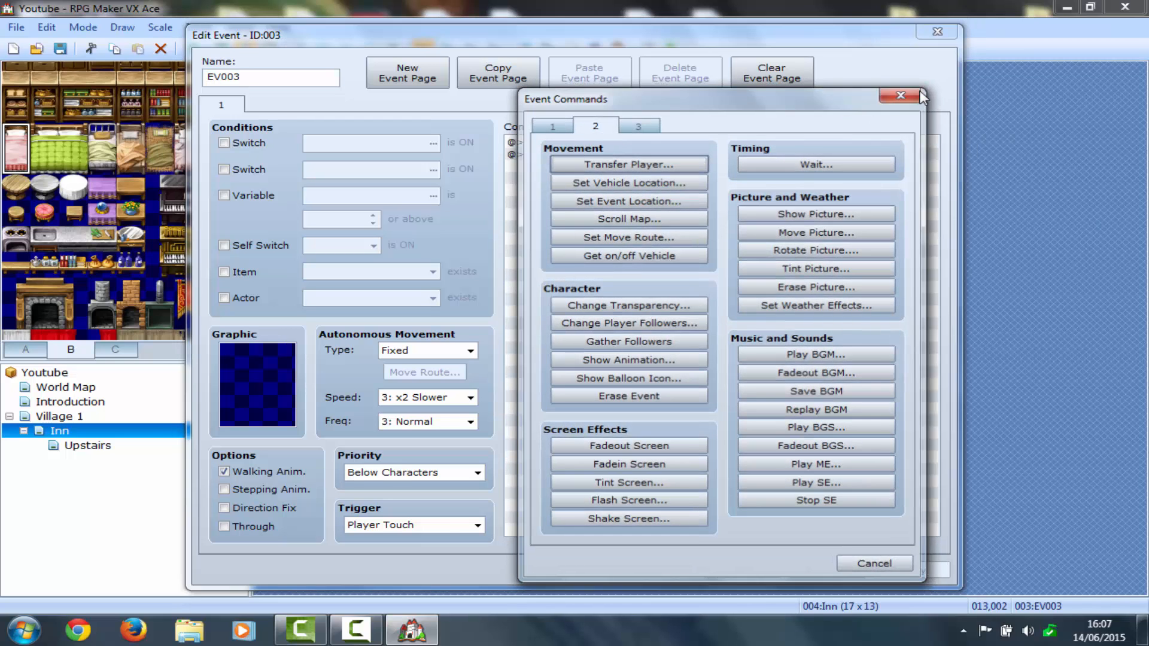
click(824, 279)
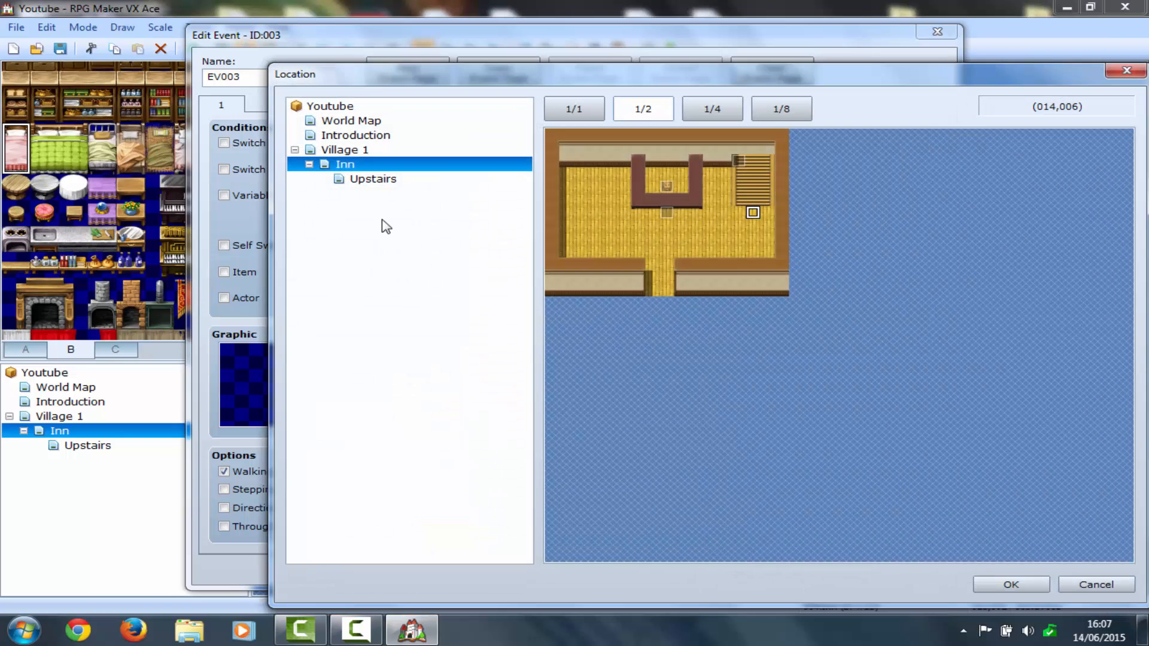
click(368, 179)
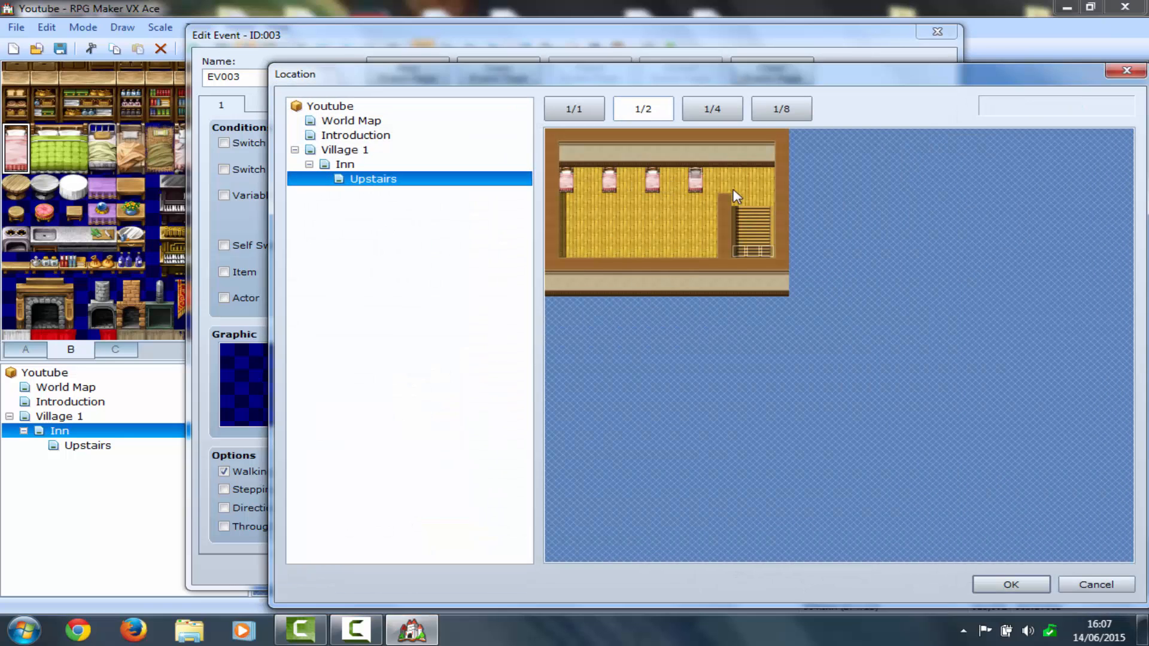
double_click(755, 211)
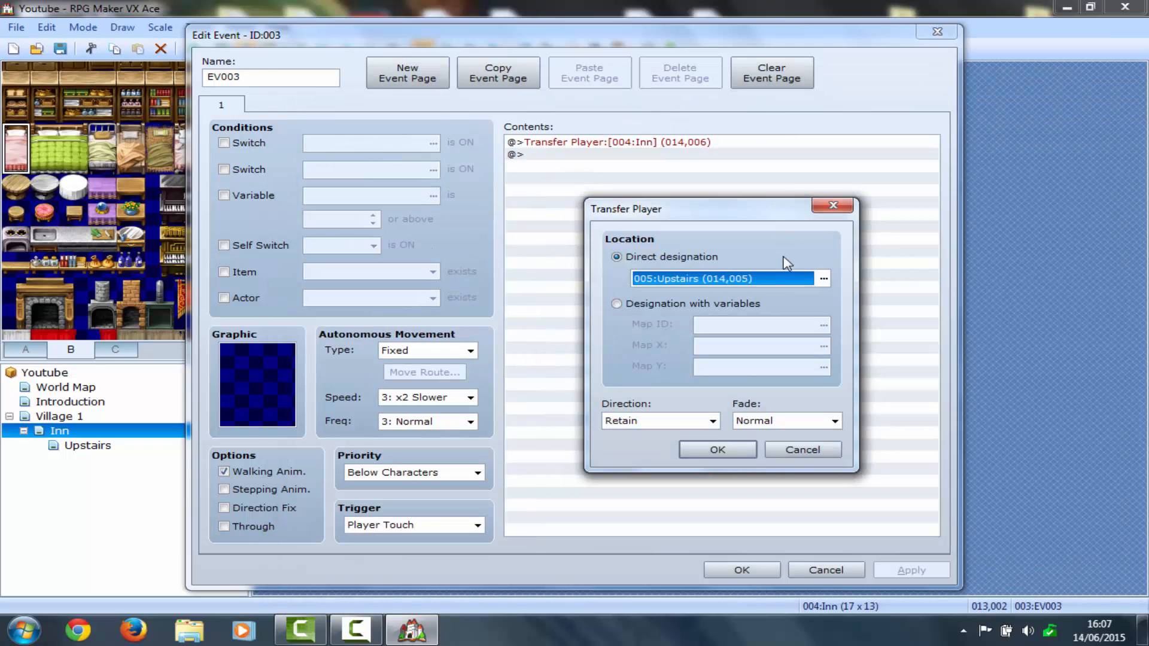
click(716, 447)
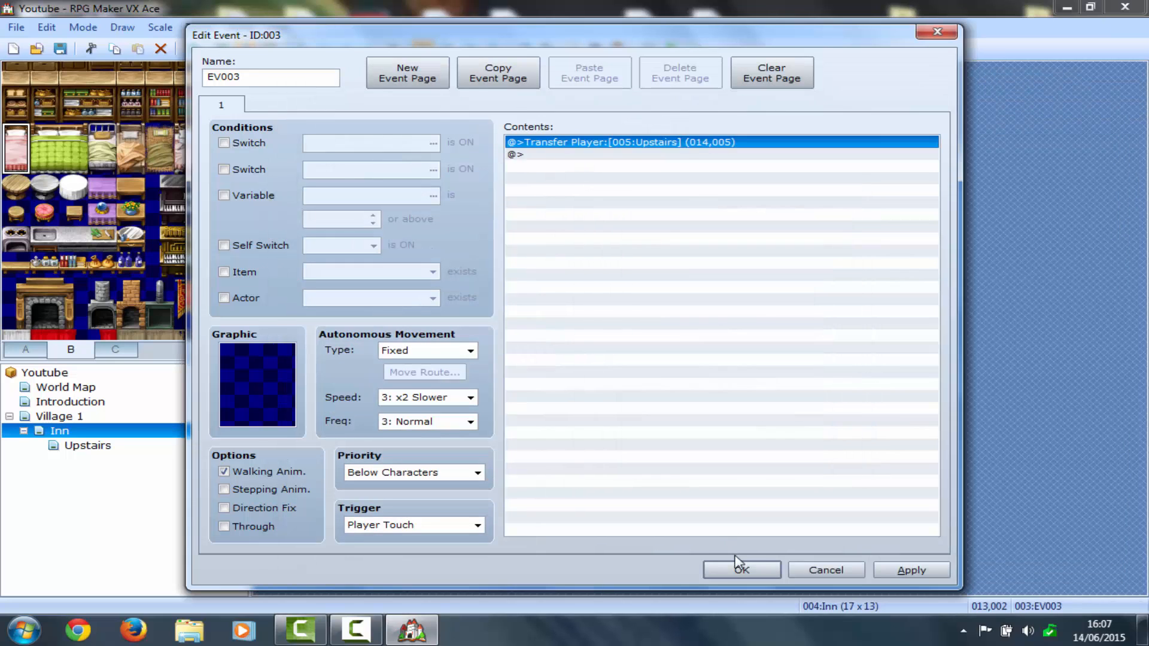
click(740, 572)
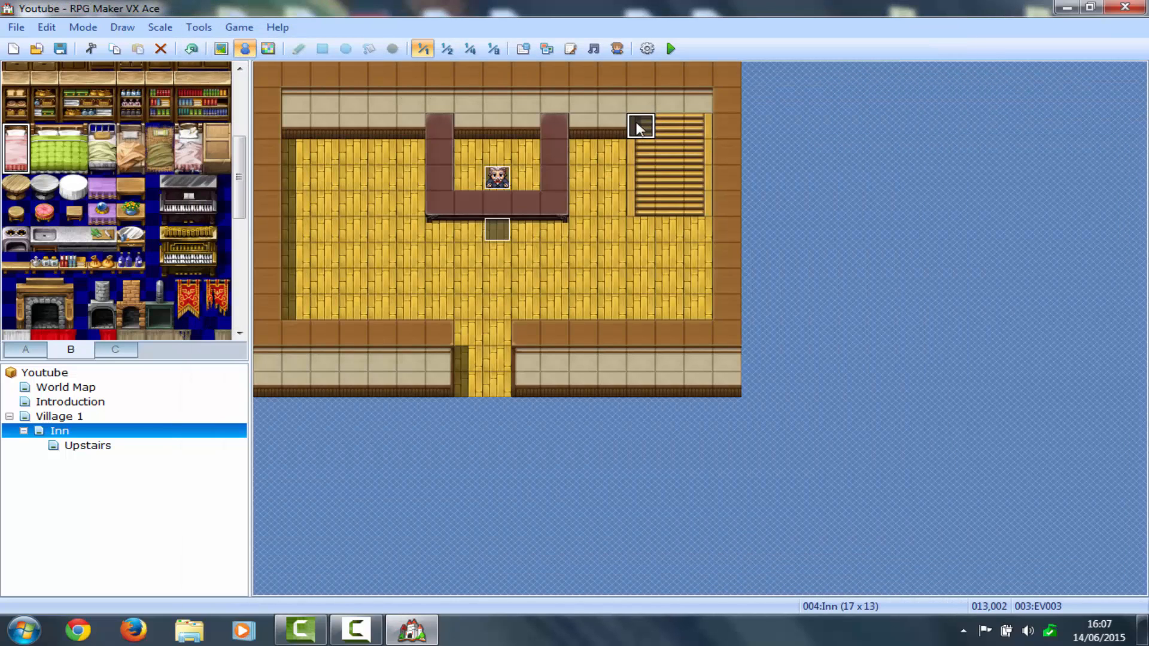
Copy the upstairs transfer event onto the other two top tiles of the Inn staircase, (014,002) and (015,002)
key(Right)
key(ctrl+v)
key(Right)
key(ctrl+v)
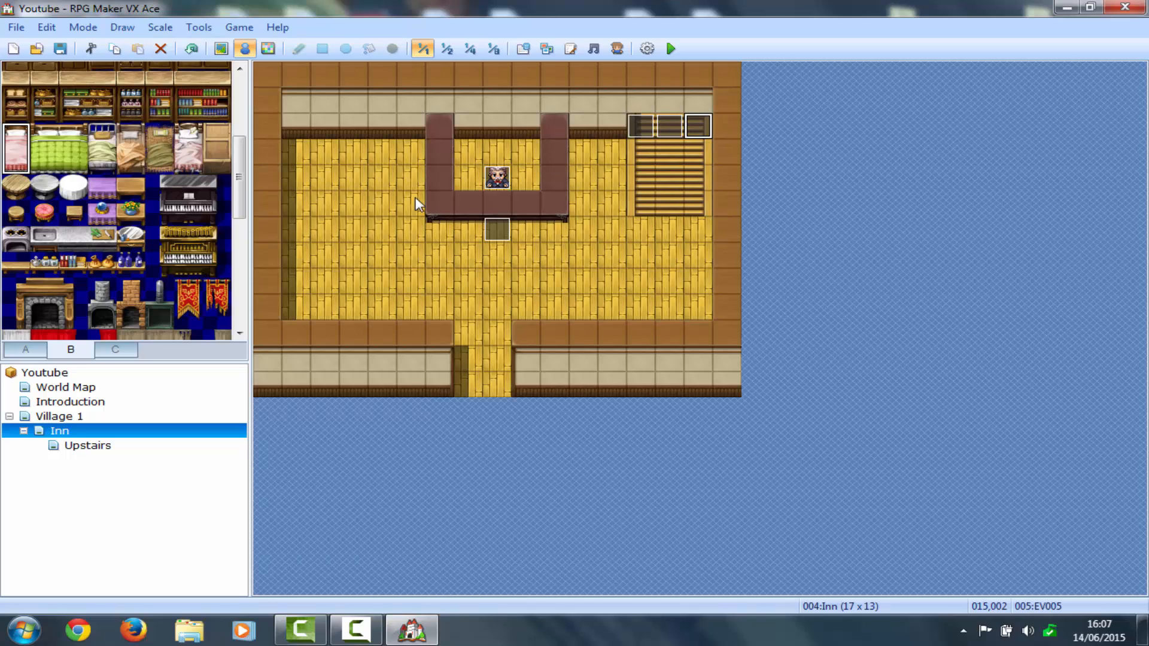
Place a copy of the stair transfer event on the left tile of the Inn's exit (007,012)
click(492, 203)
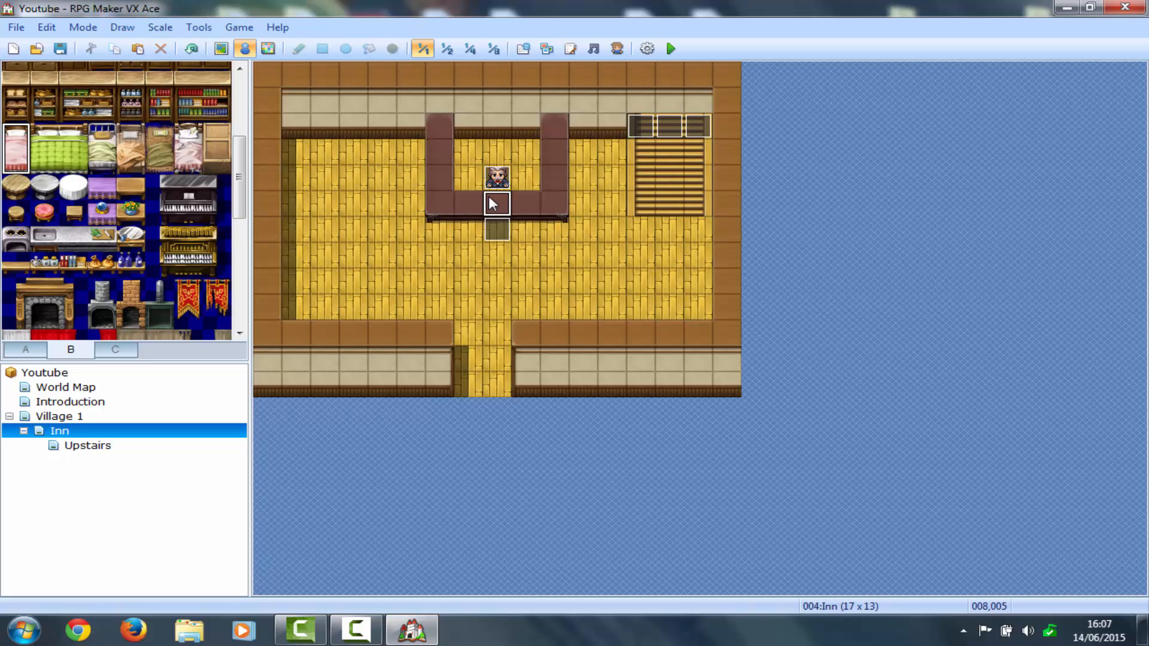
click(478, 358)
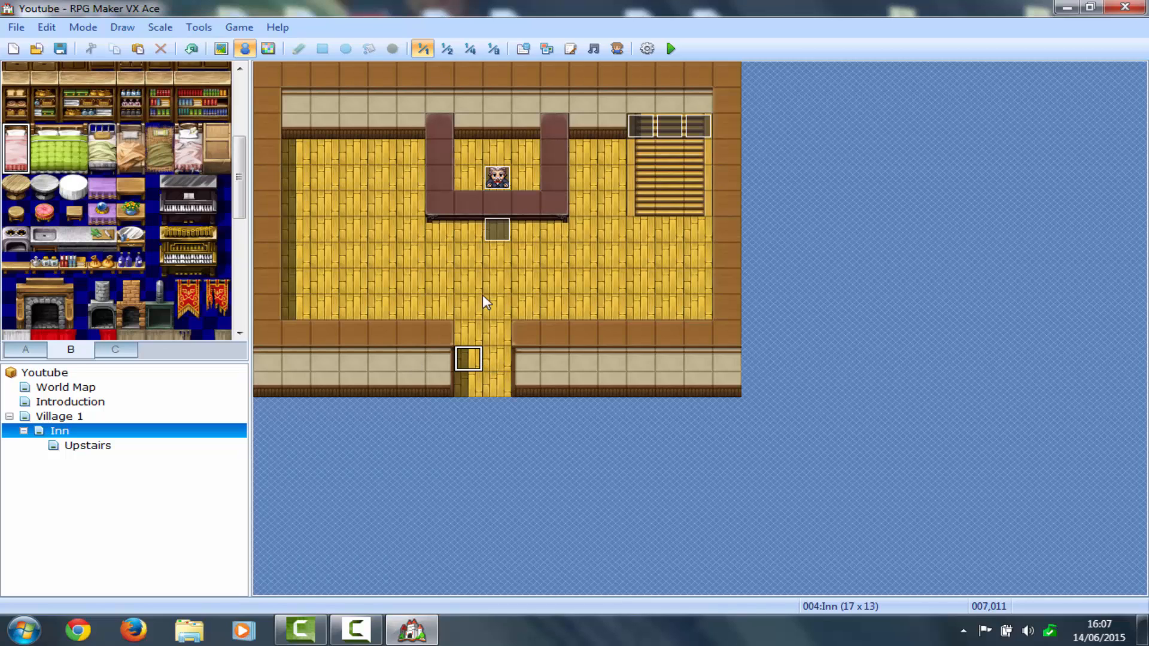
double_click(462, 384)
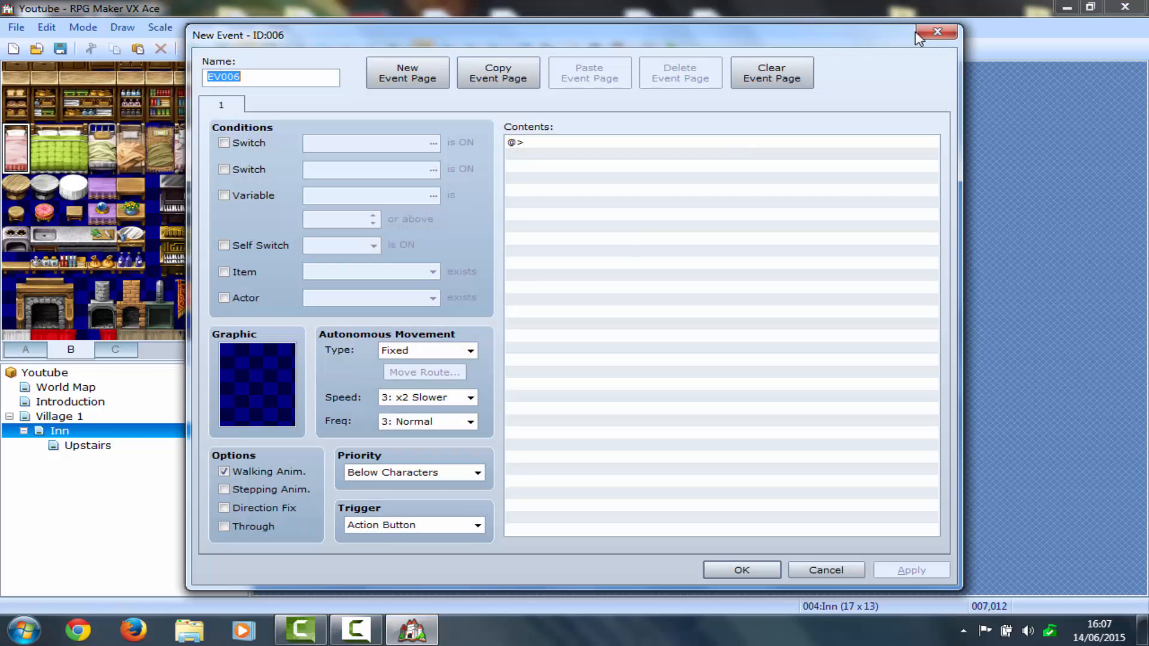
click(917, 37)
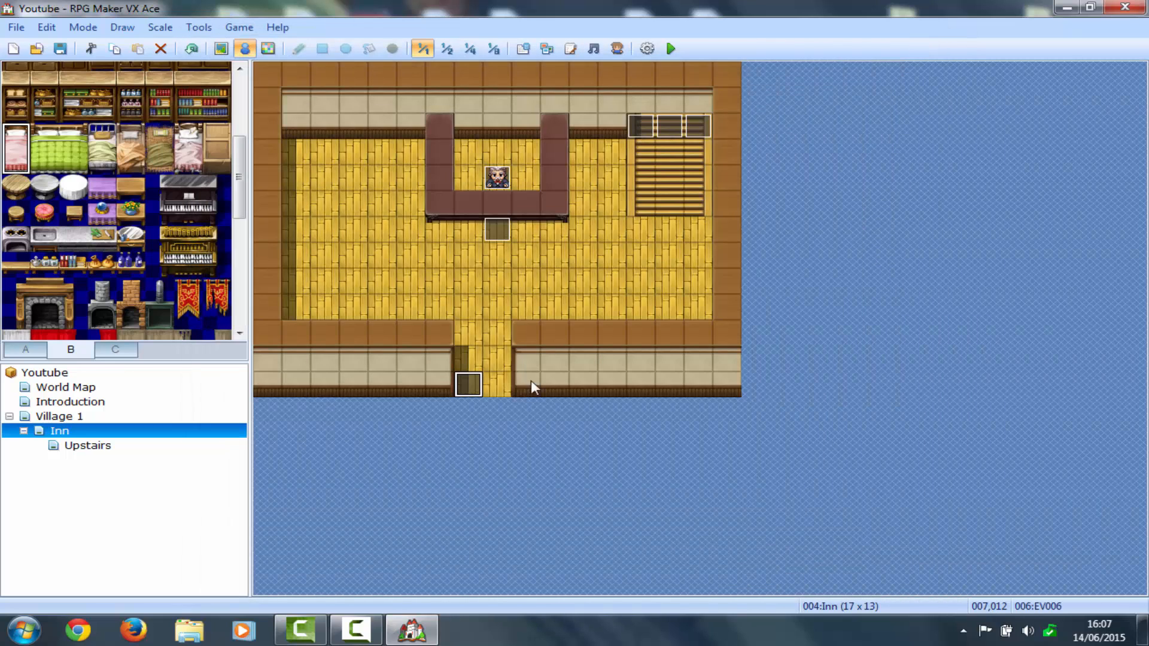
Change the exit event's transfer destination to Village 1 at (007,009), in front of the inn door, and save it
double_click(474, 392)
double_click(704, 142)
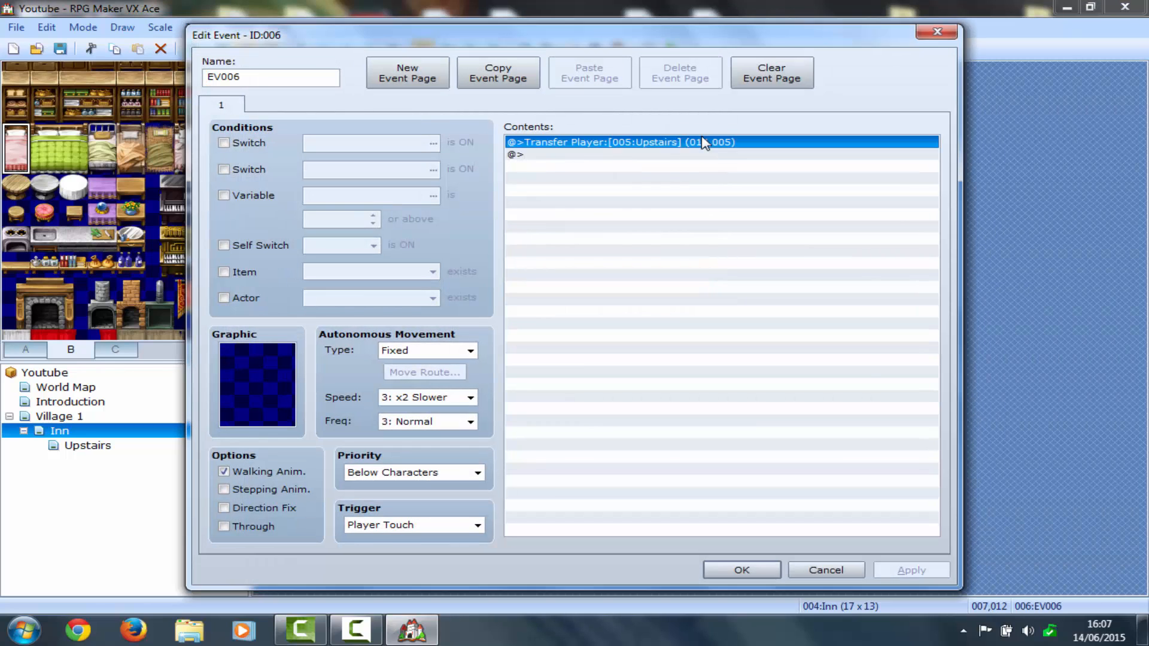
click(824, 281)
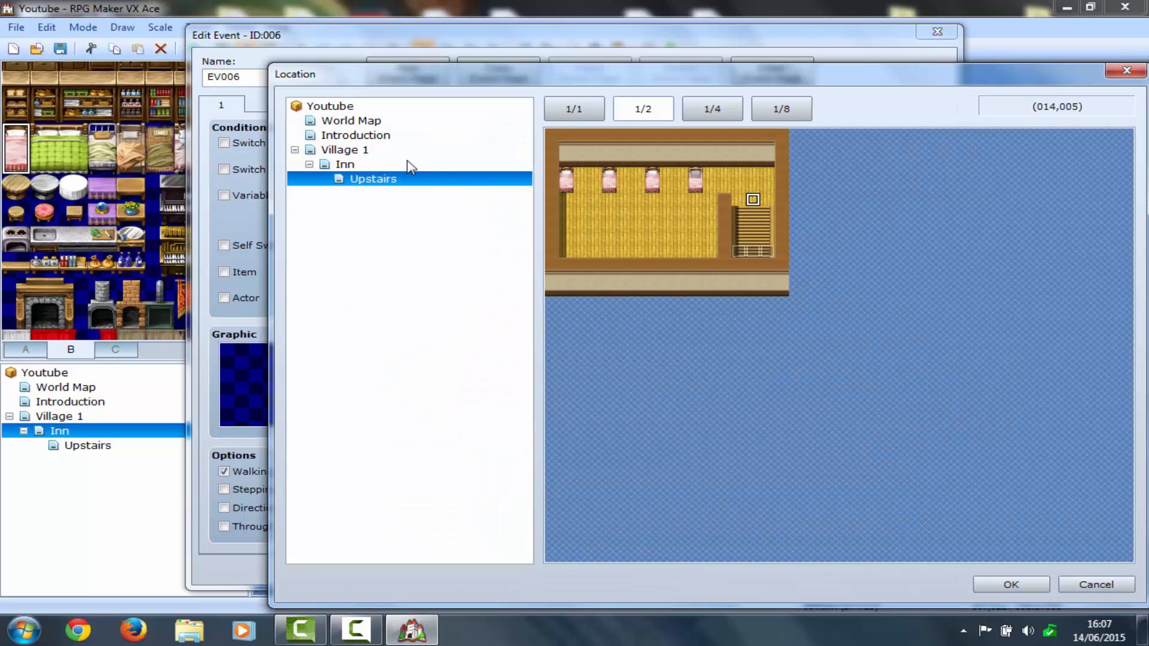
click(380, 149)
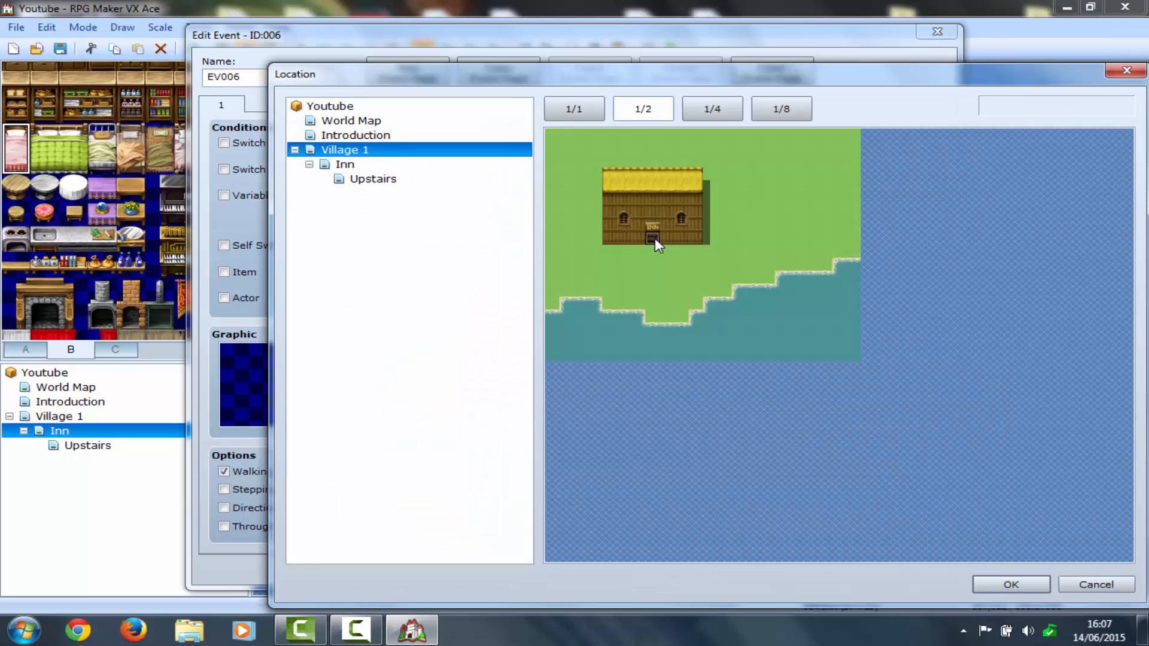
double_click(654, 242)
key(Return)
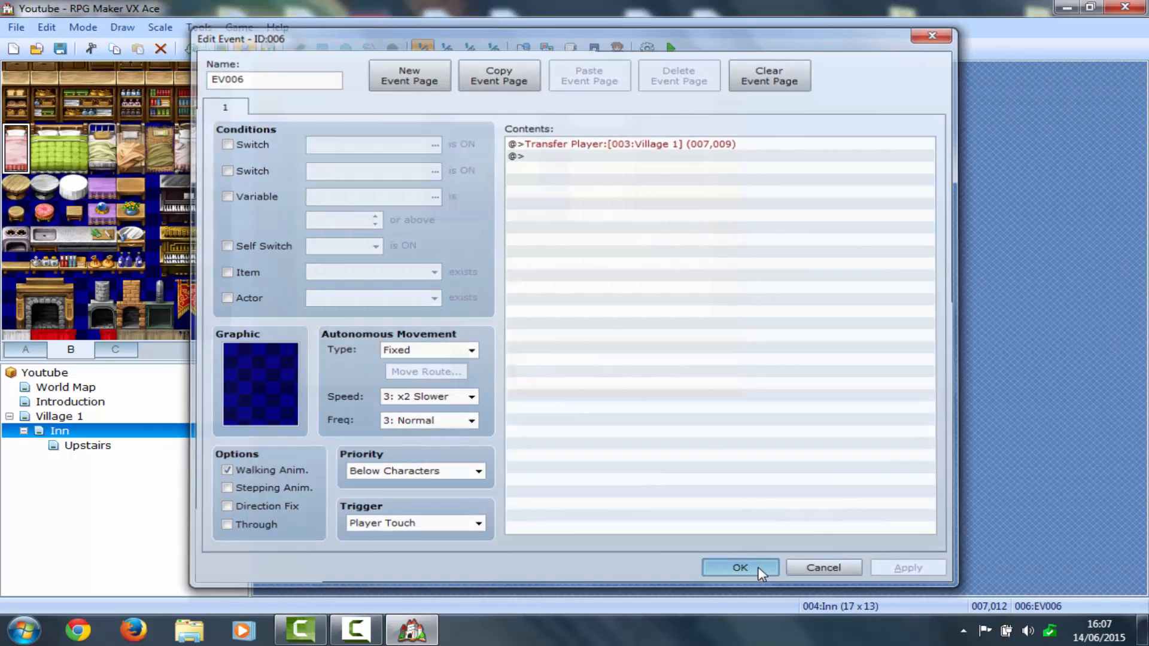
Save the exit event and place a copy of it on the right tile of the Inn's exit (008,012)
click(759, 565)
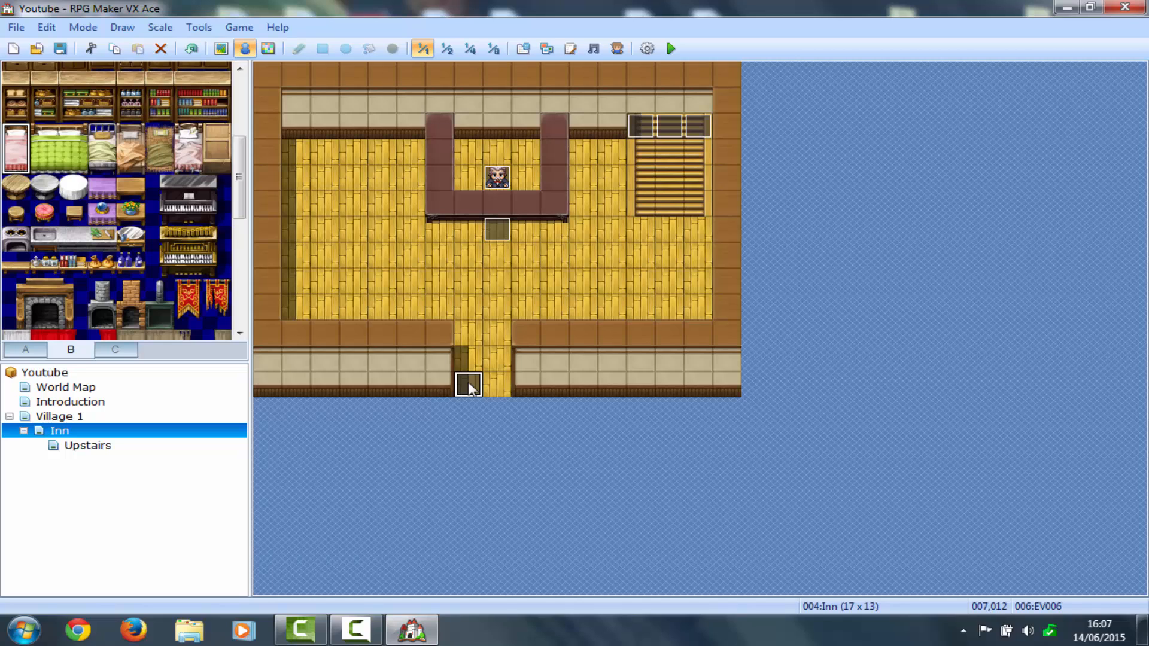
key(Right)
key(ctrl+v)
double_click(469, 384)
double_click(555, 155)
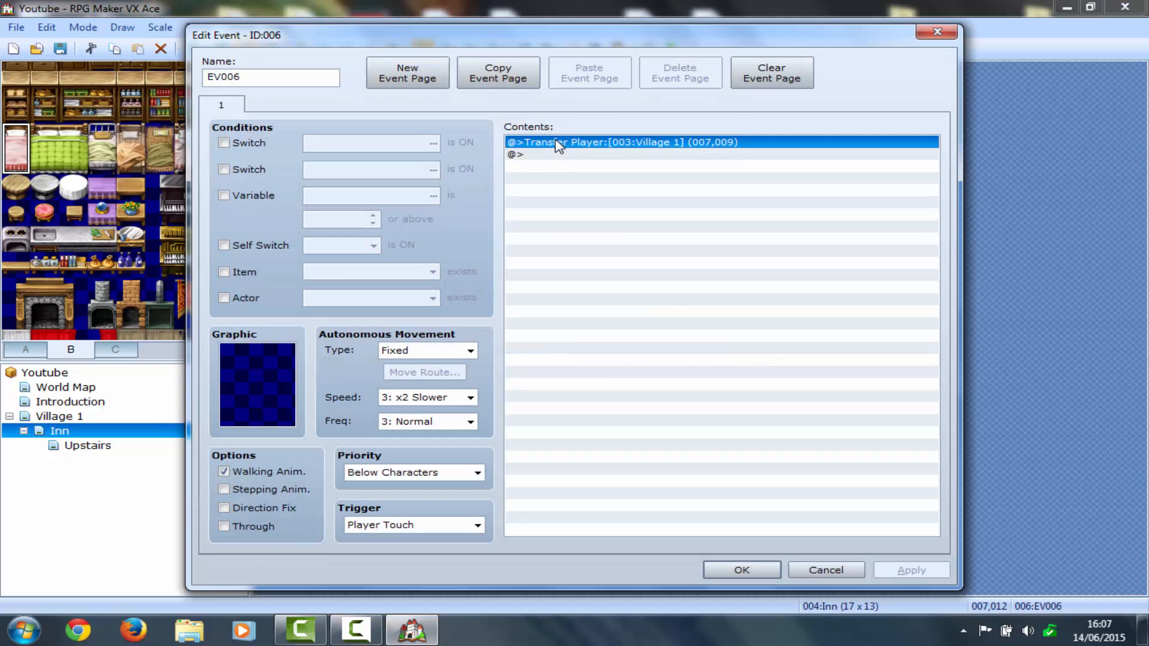
click(639, 123)
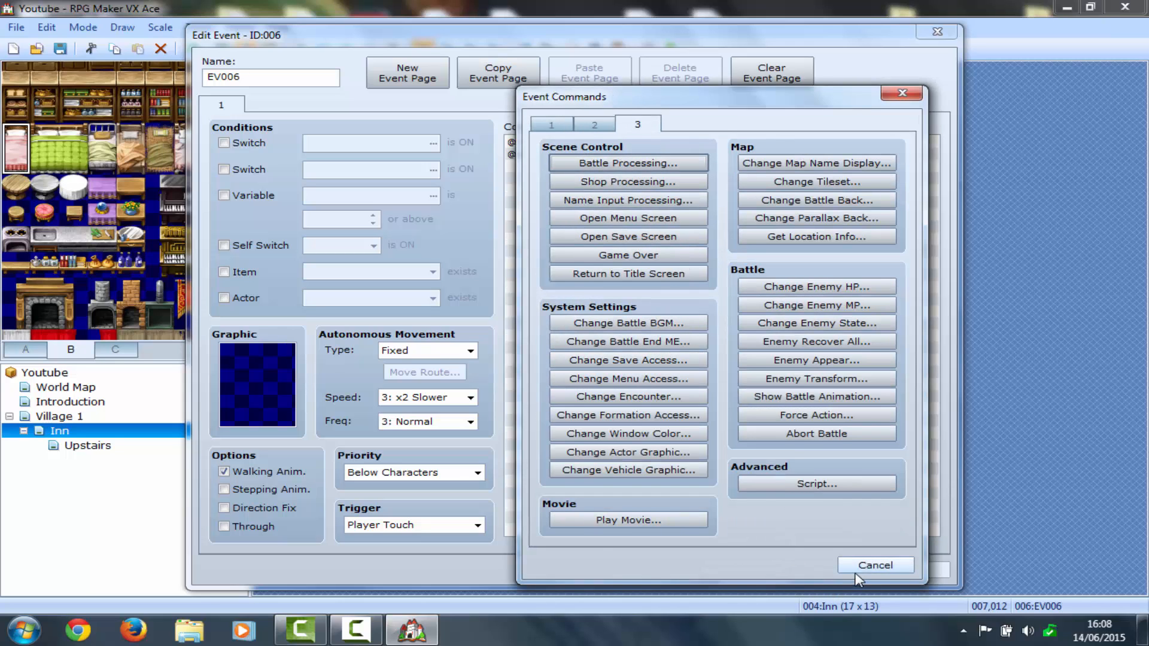
click(874, 564)
click(738, 567)
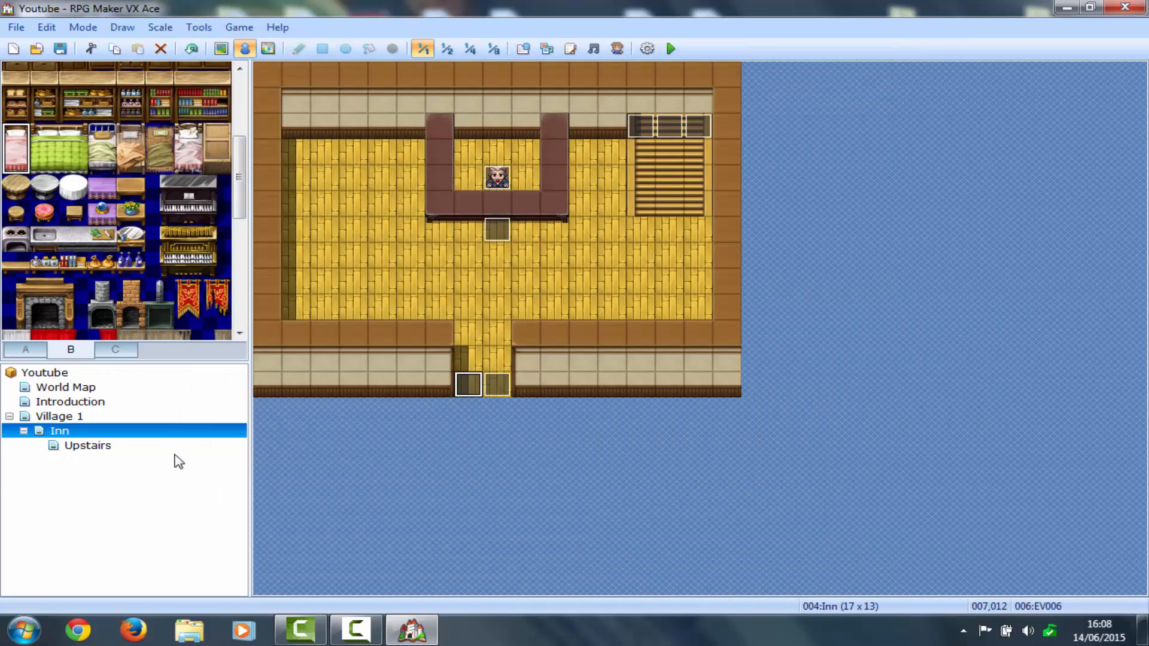
Copy the 'Open1' sound effect command from the inn door event in Village 1
click(169, 446)
click(128, 416)
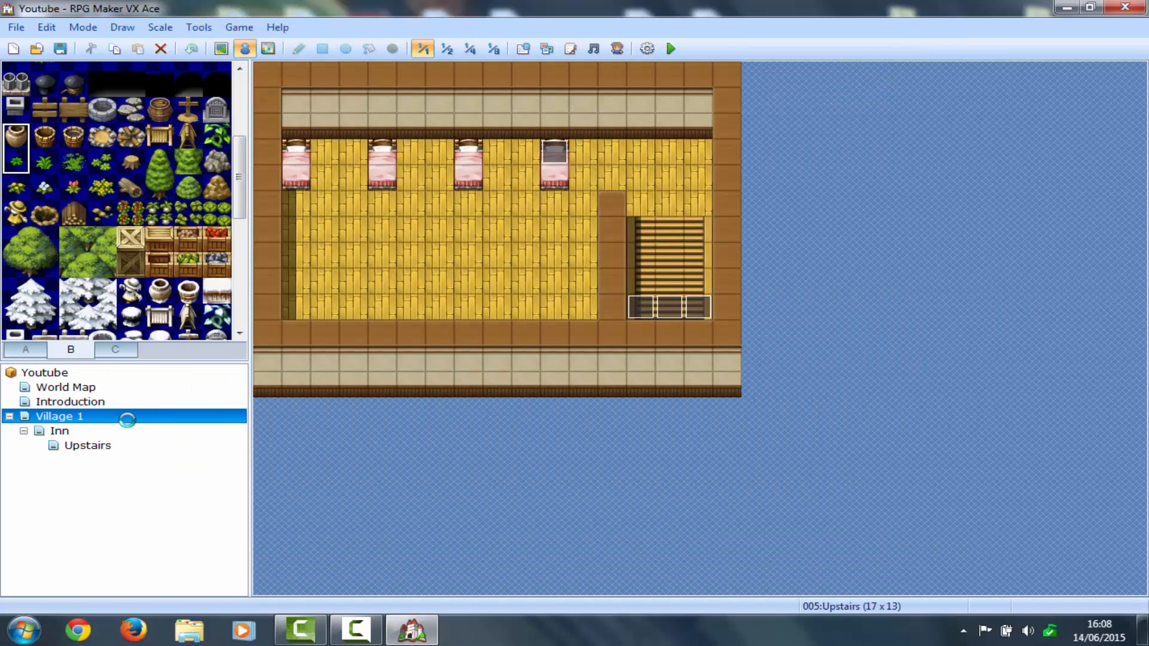
double_click(470, 281)
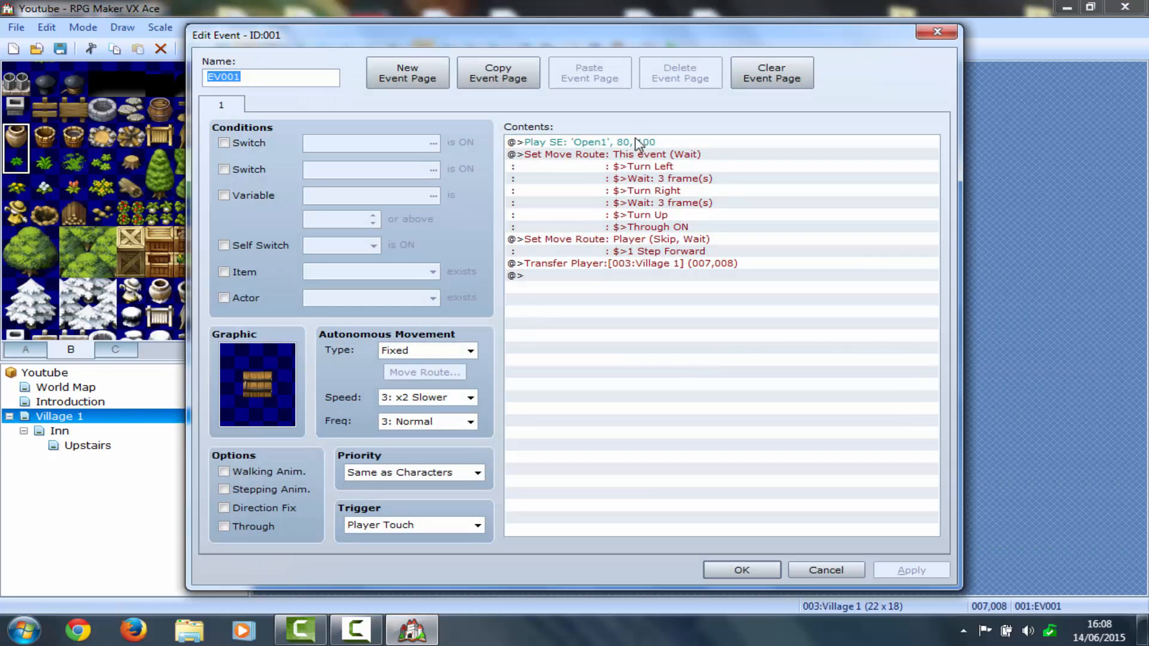
click(636, 144)
Change the inn door event's transfer destination to the Inn map at (007,010) and save the event
click(631, 264)
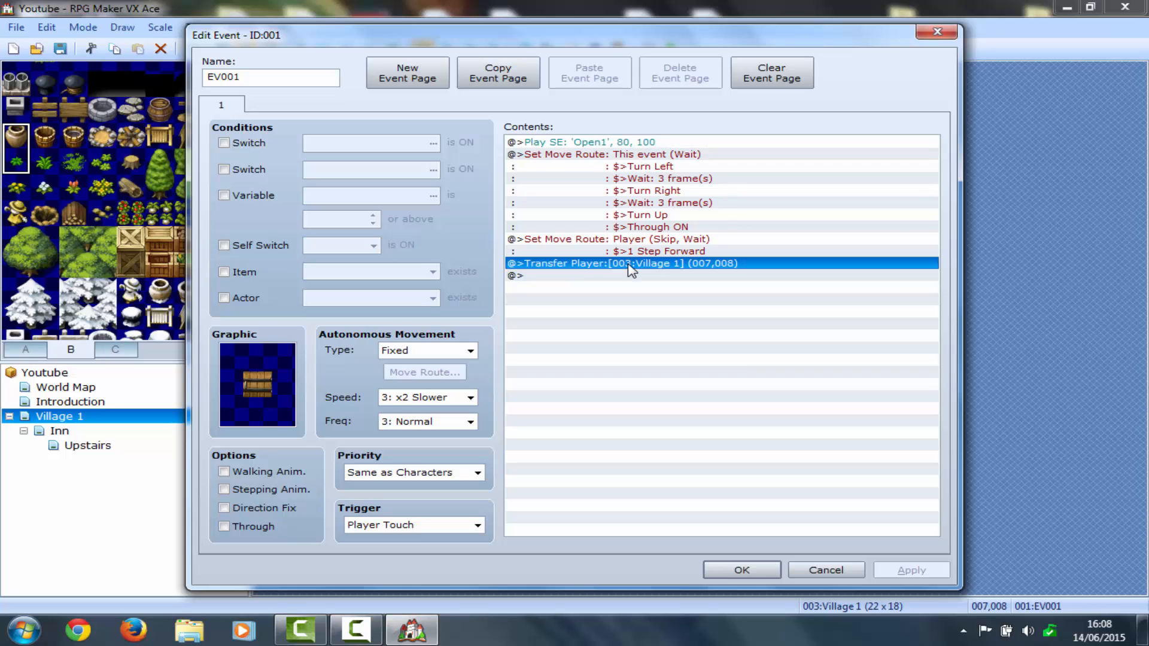
double_click(630, 266)
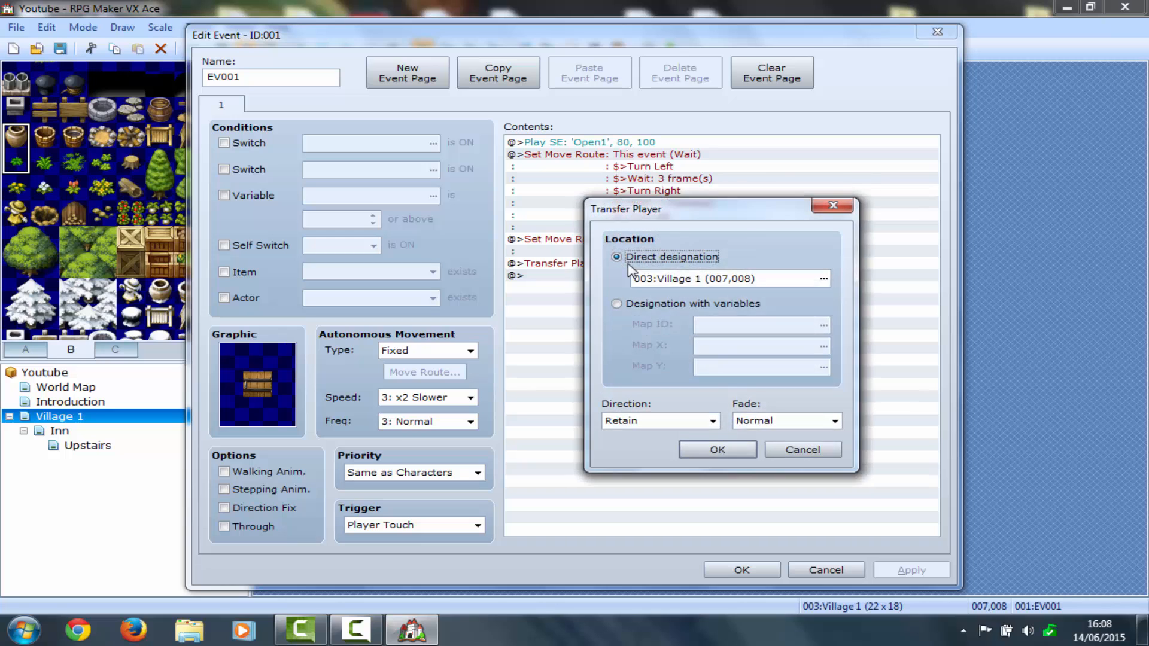
click(822, 280)
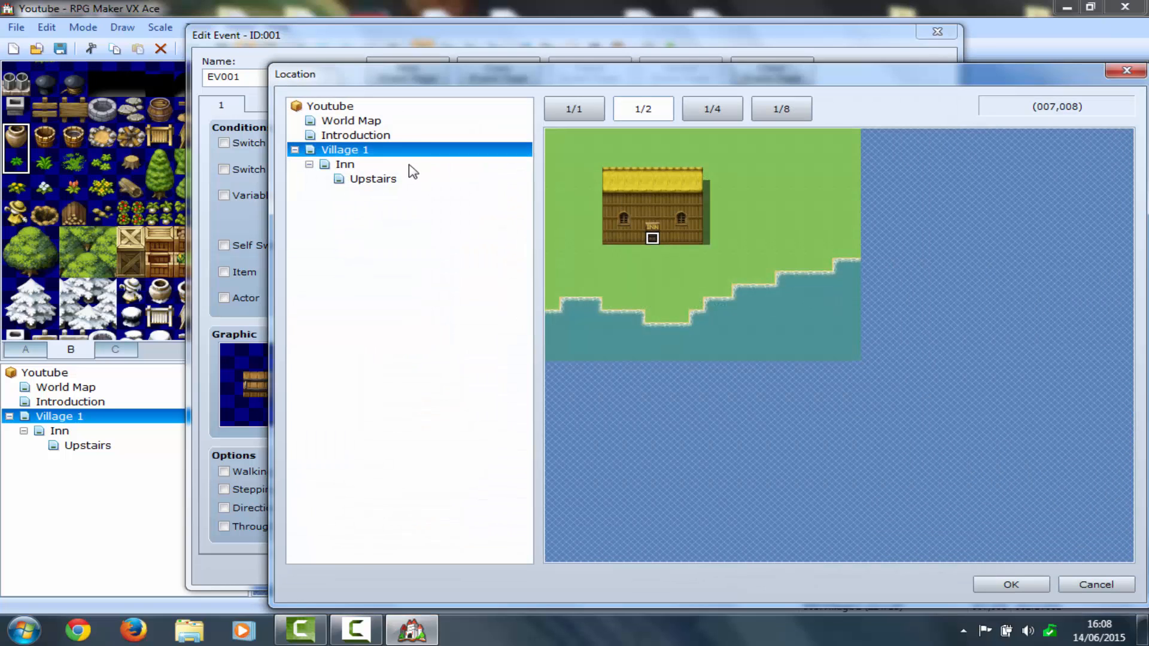
click(409, 165)
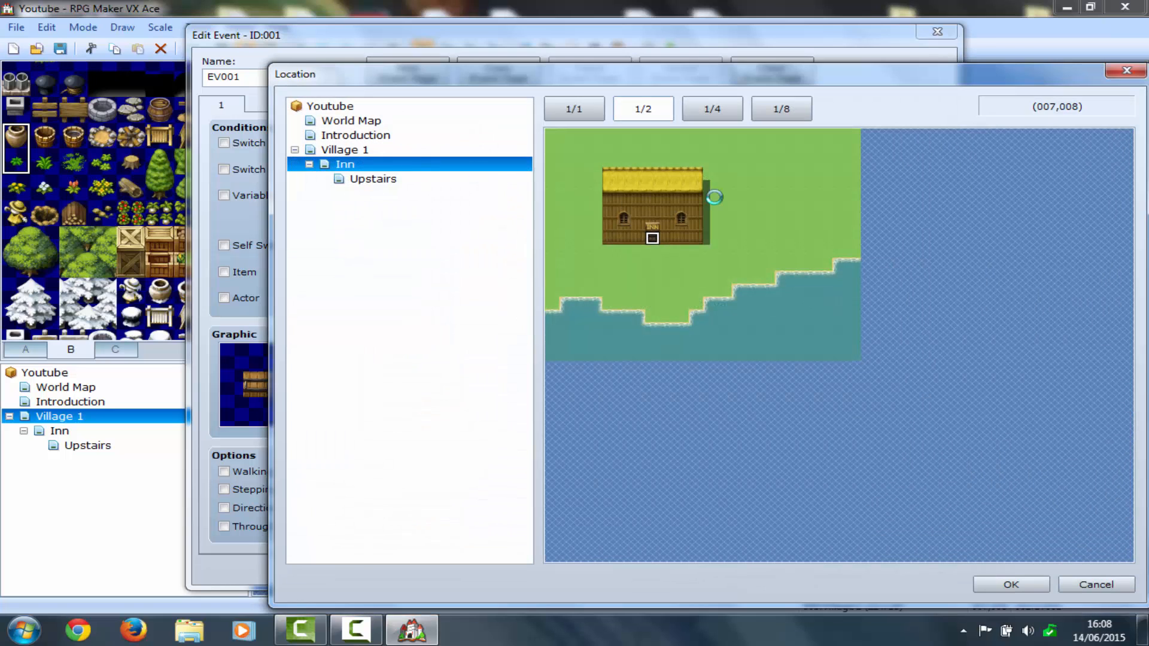
click(658, 268)
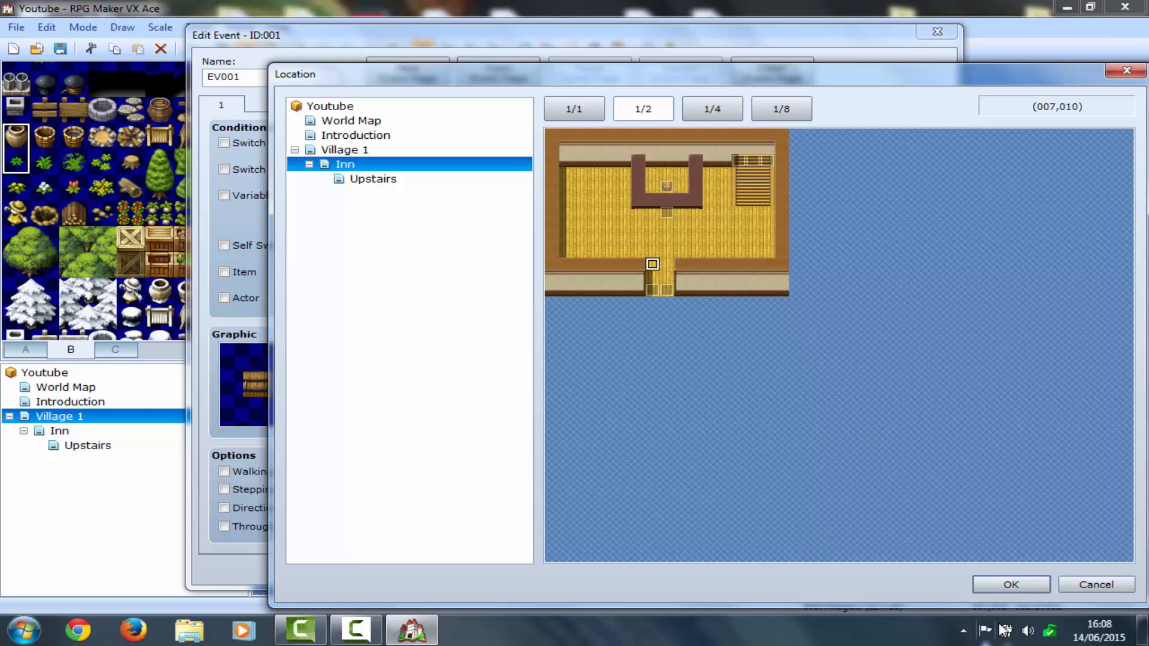
click(1010, 584)
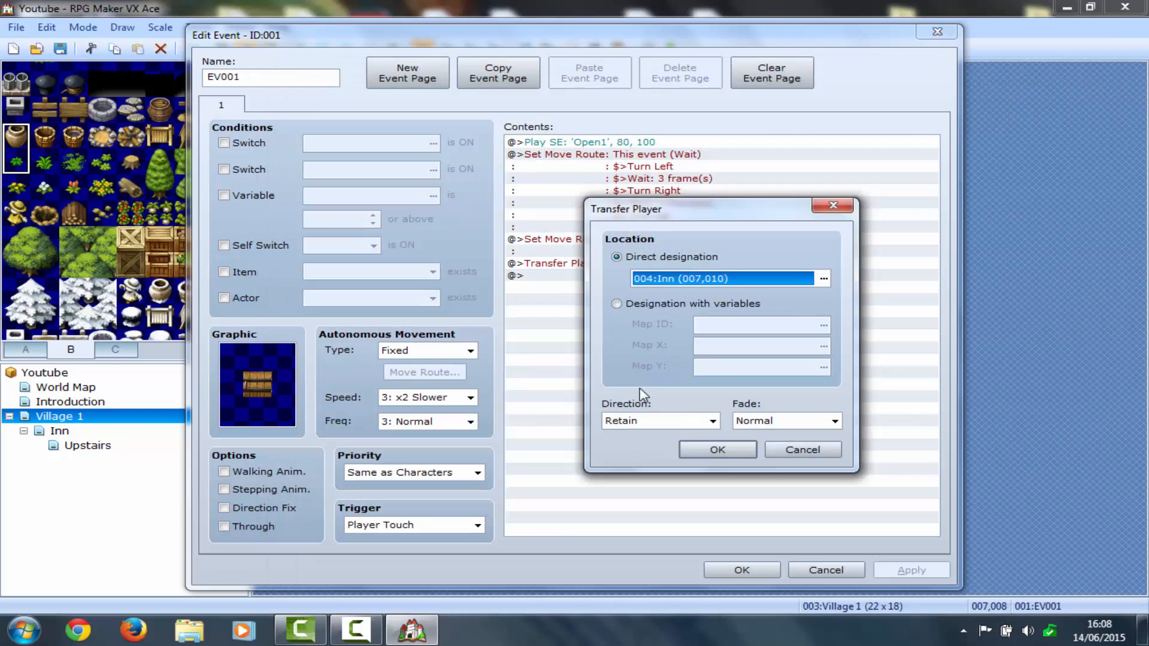
click(718, 446)
click(726, 572)
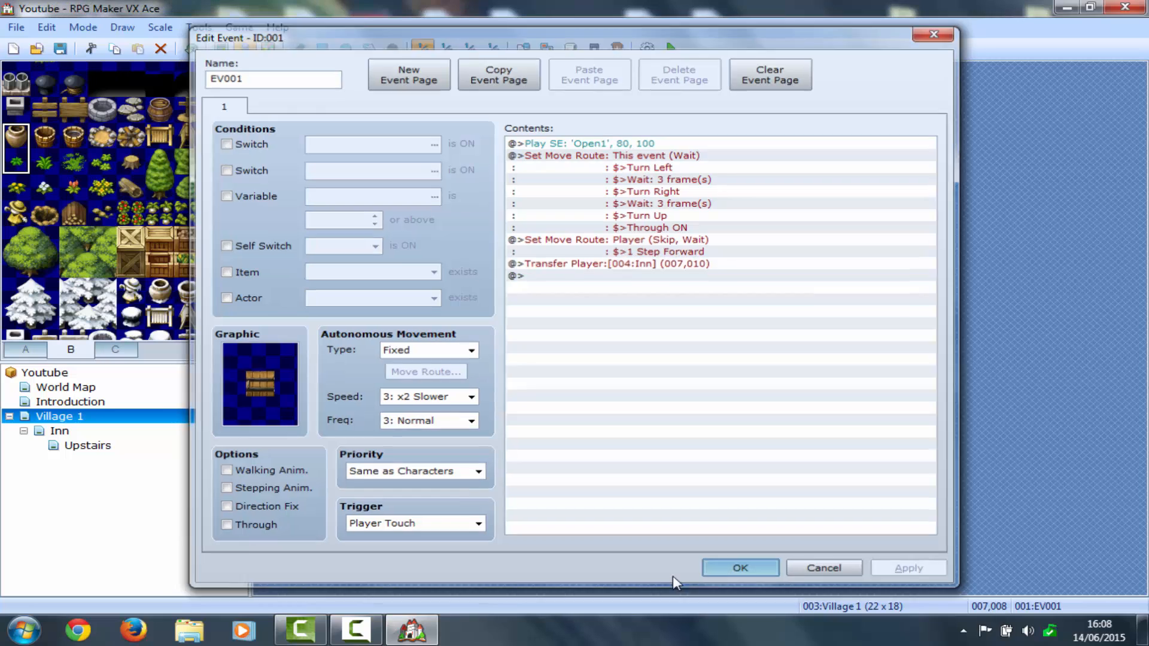
Paste the 'Open1' sound effect before the transfer in the Inn's right exit event (008,012) and save it
click(63, 432)
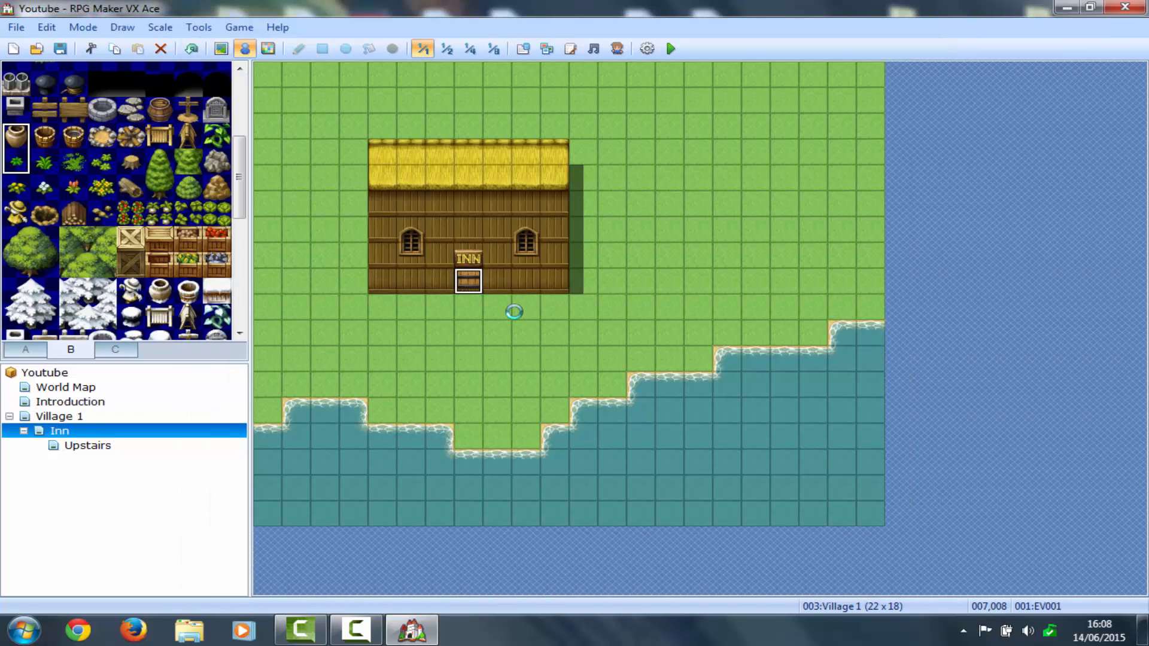
double_click(500, 388)
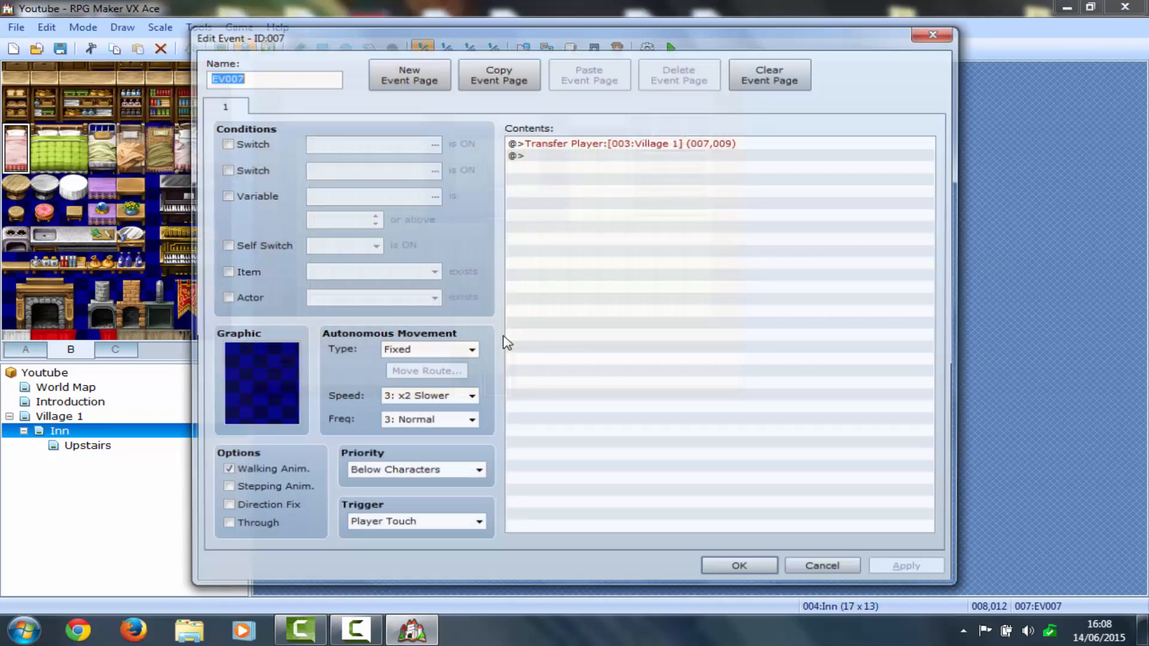
click(556, 144)
key(ctrl+v)
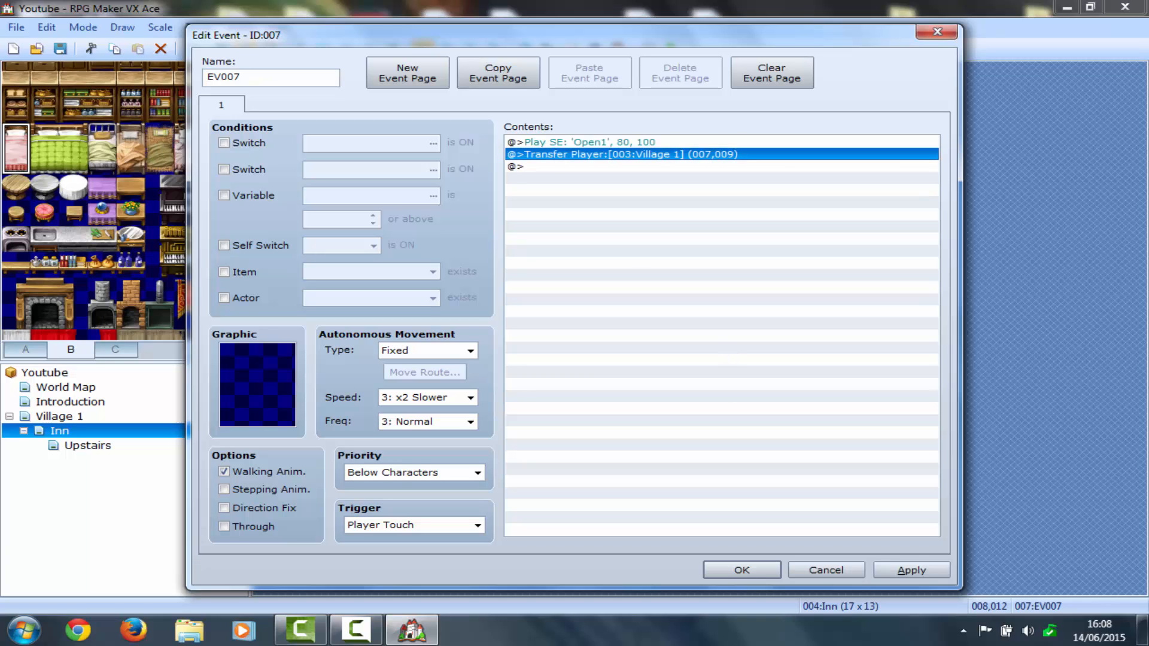
click(742, 570)
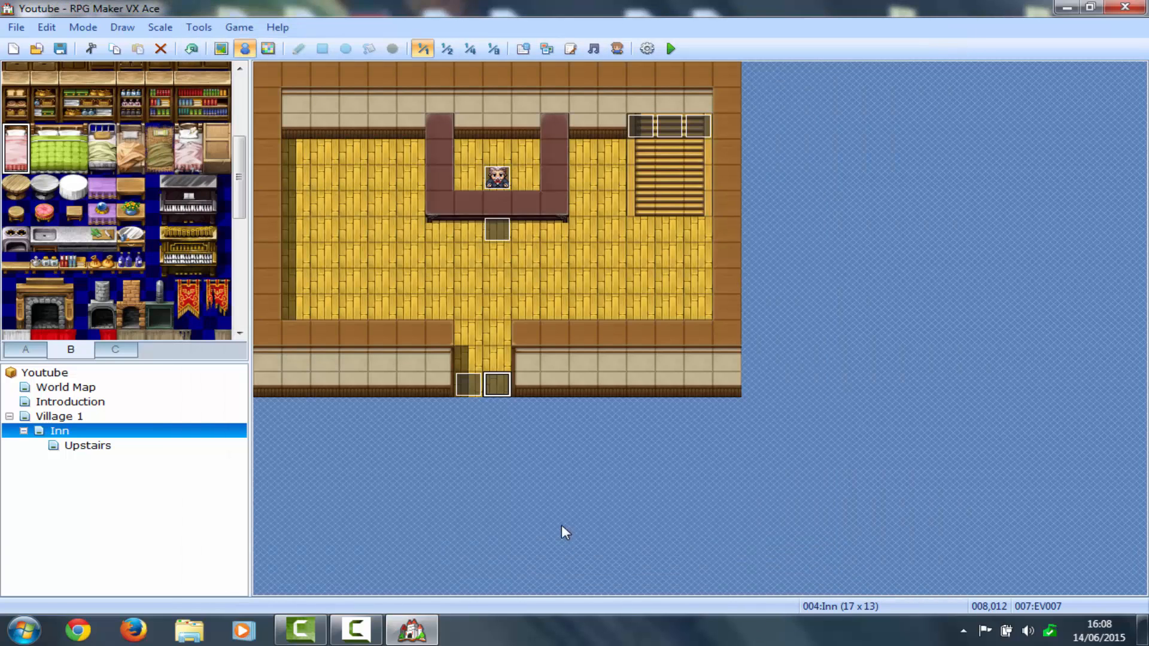
Add the copied 'Open1' sound effect above the transfer in the Inn's left exit event (007,012) and save it
double_click(475, 379)
click(559, 142)
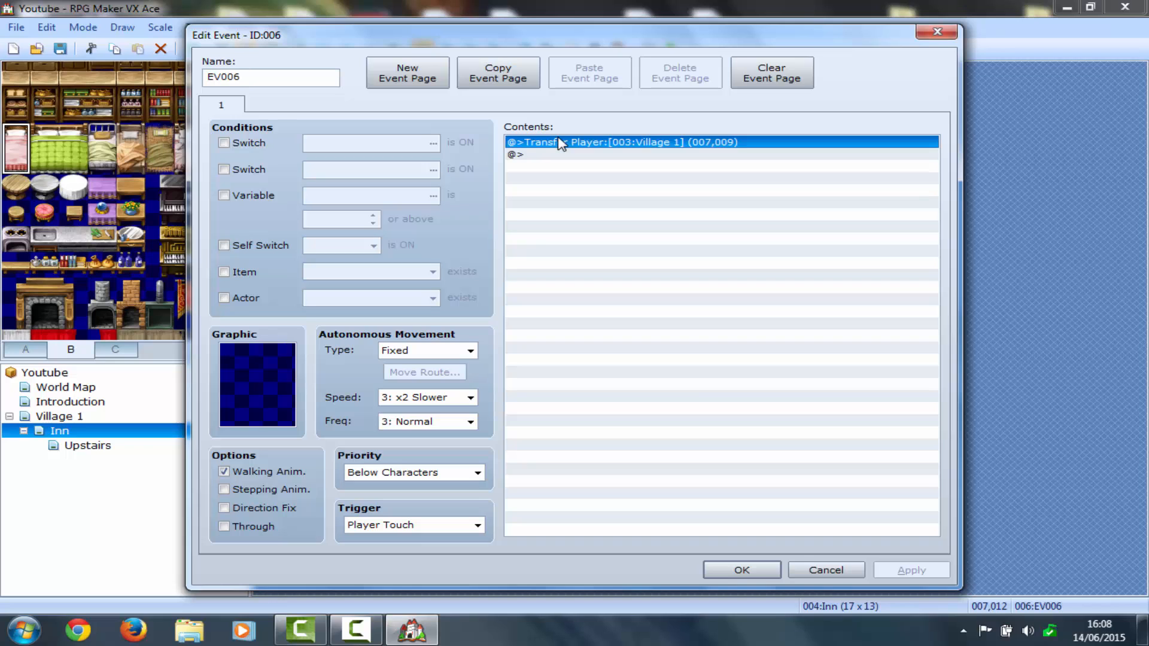
key(ctrl+v)
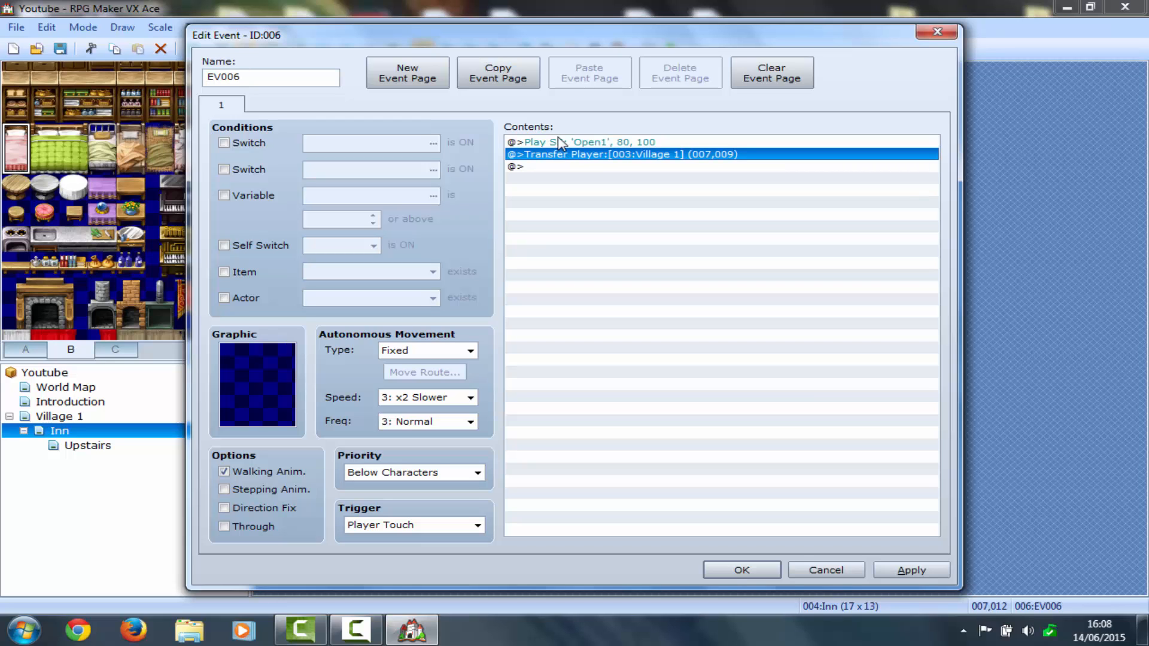
click(710, 577)
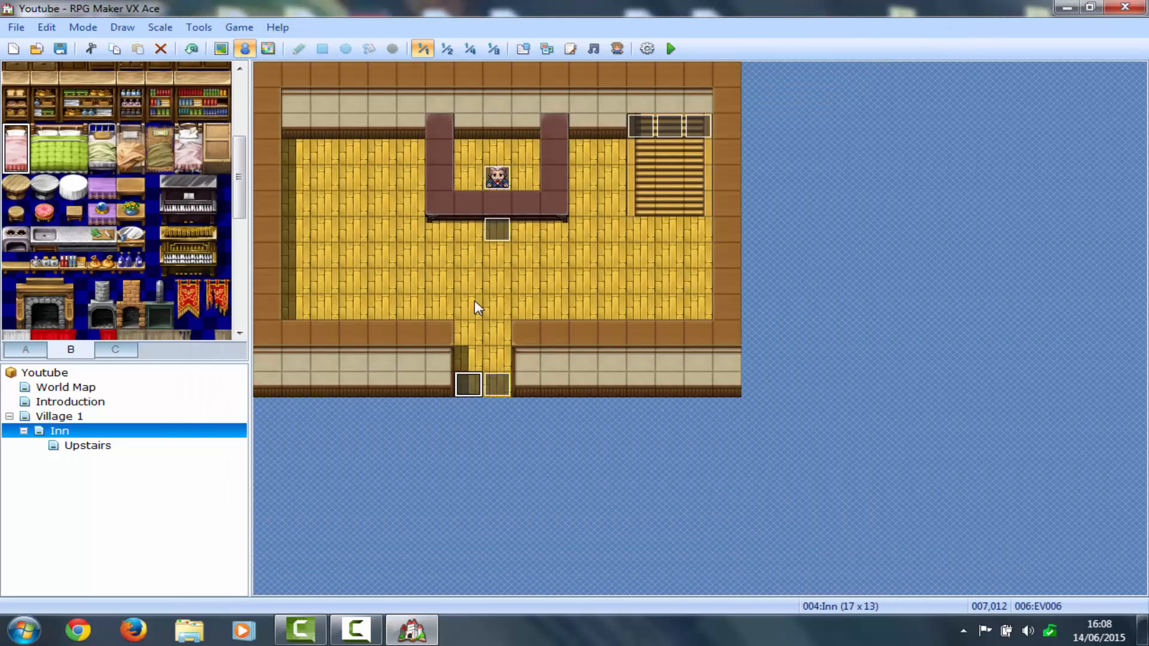
Create an Autorun event on the Inn floor at (011,009) that increases gold by 5, and save it
double_click(589, 308)
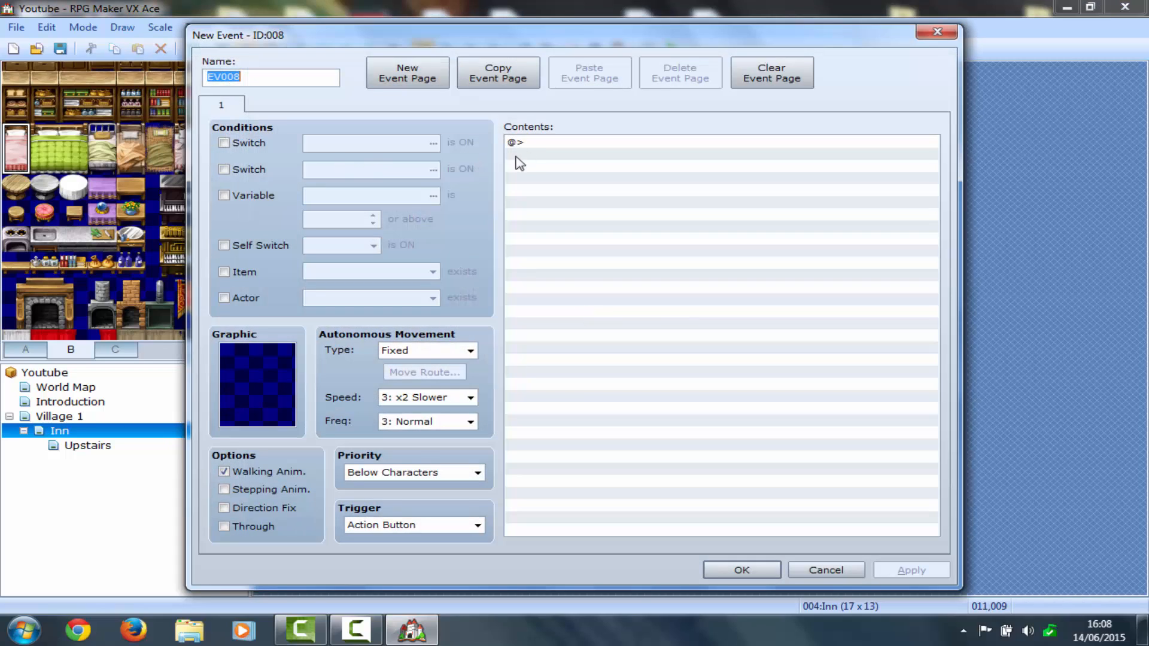
click(453, 530)
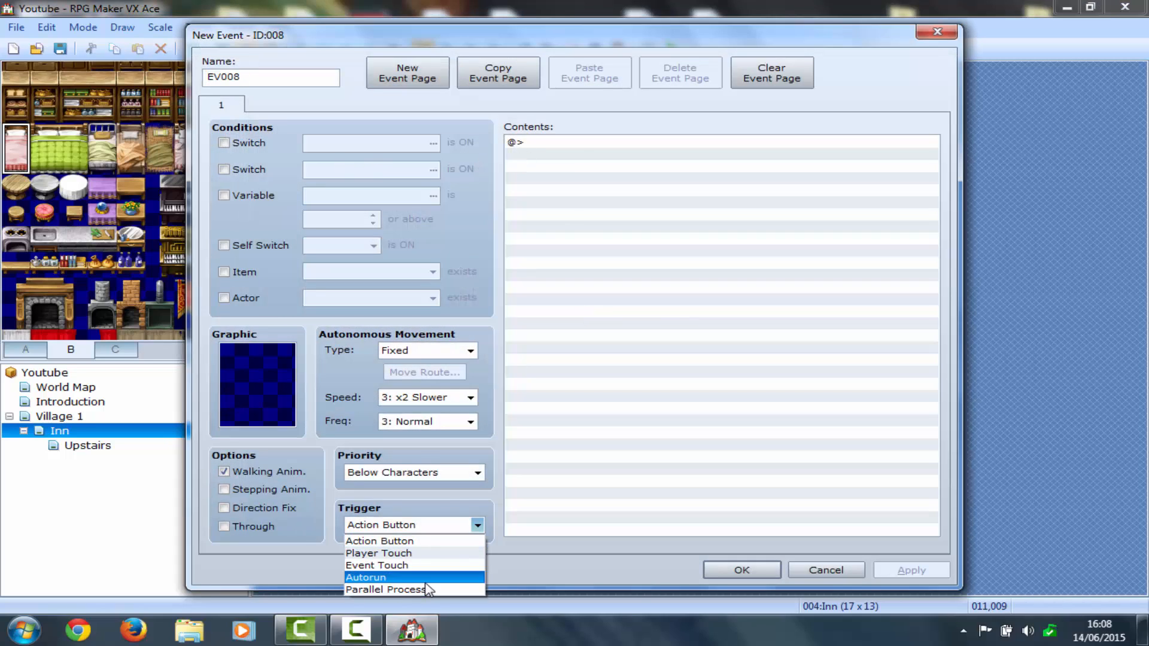
click(429, 582)
click(584, 146)
double_click(585, 149)
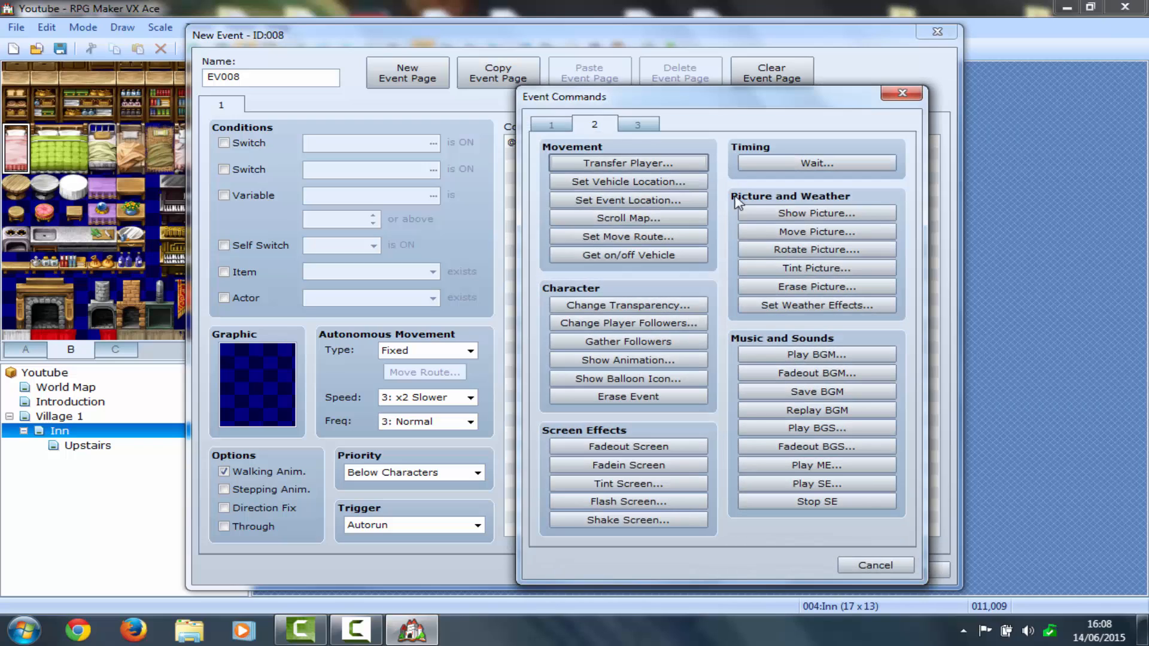
click(557, 124)
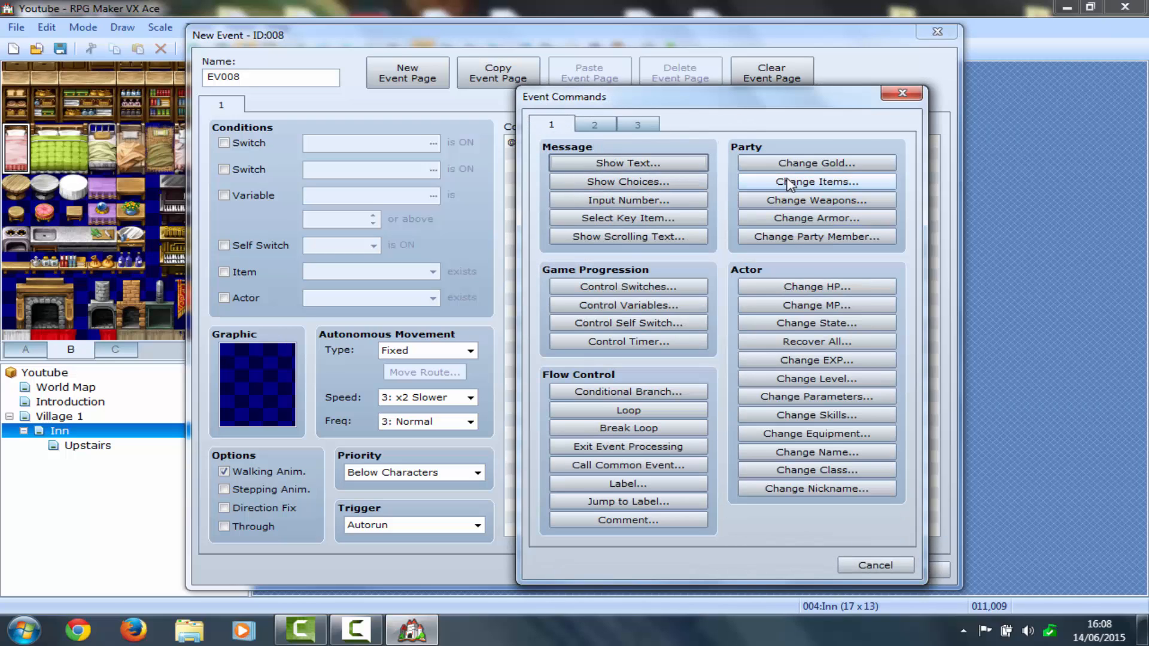
click(767, 167)
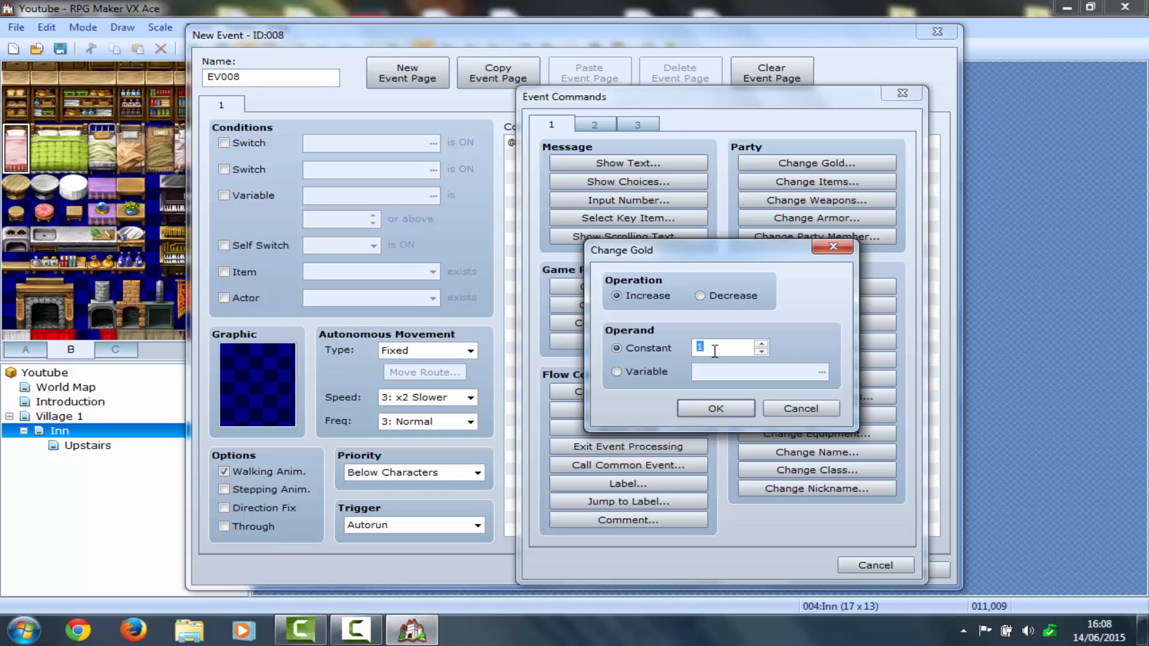
click(715, 408)
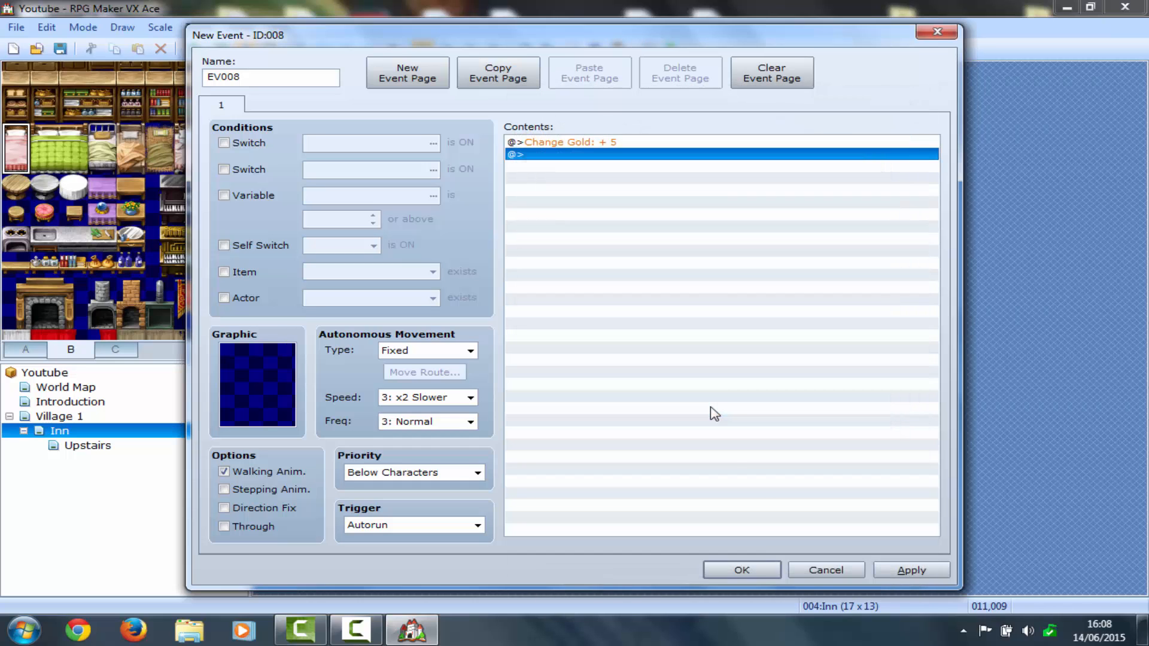
click(763, 571)
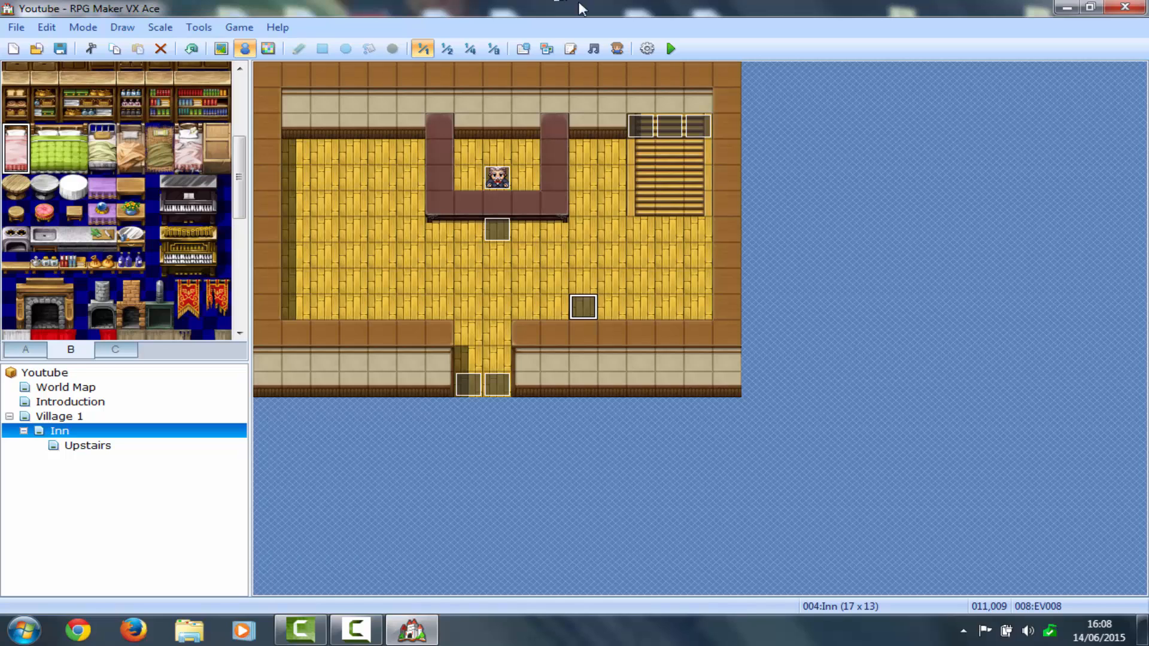
Save the project and playtest the introduction, talking to the doctor at the bed and advancing the dialogue through the transfer to the world map
click(670, 49)
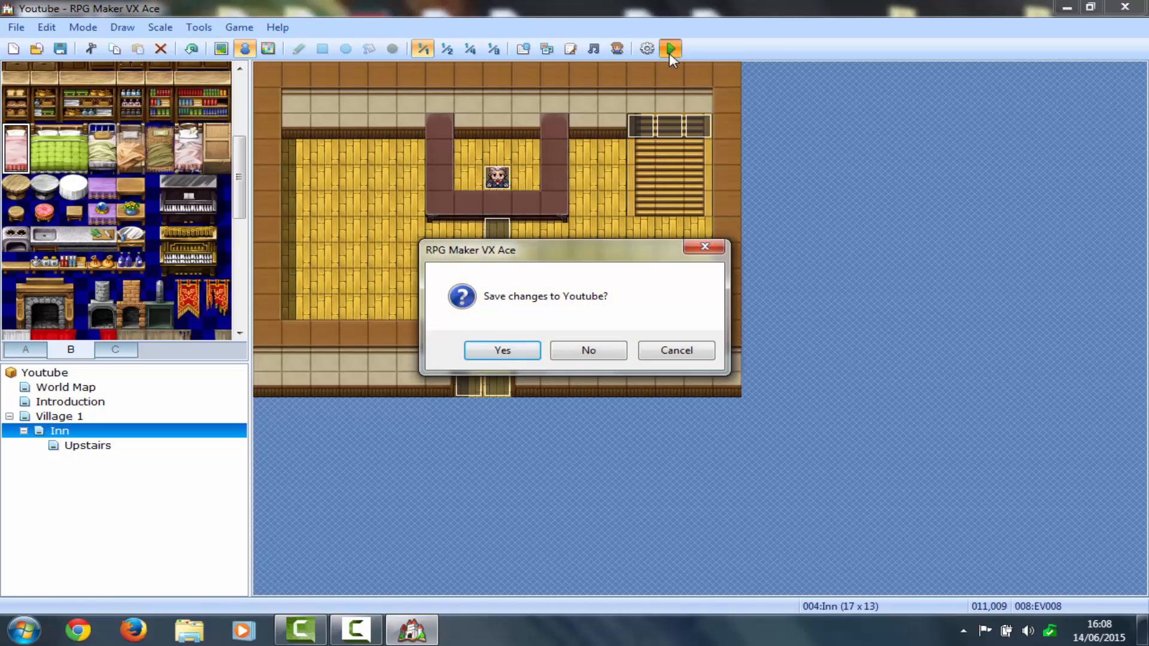
key(Return)
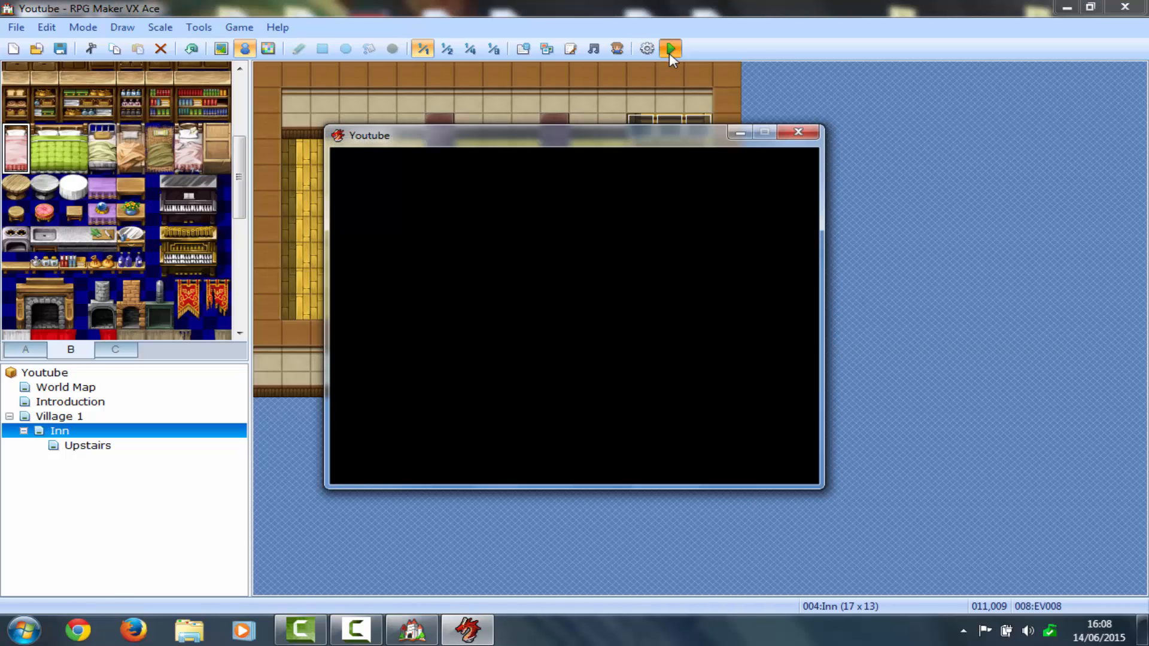
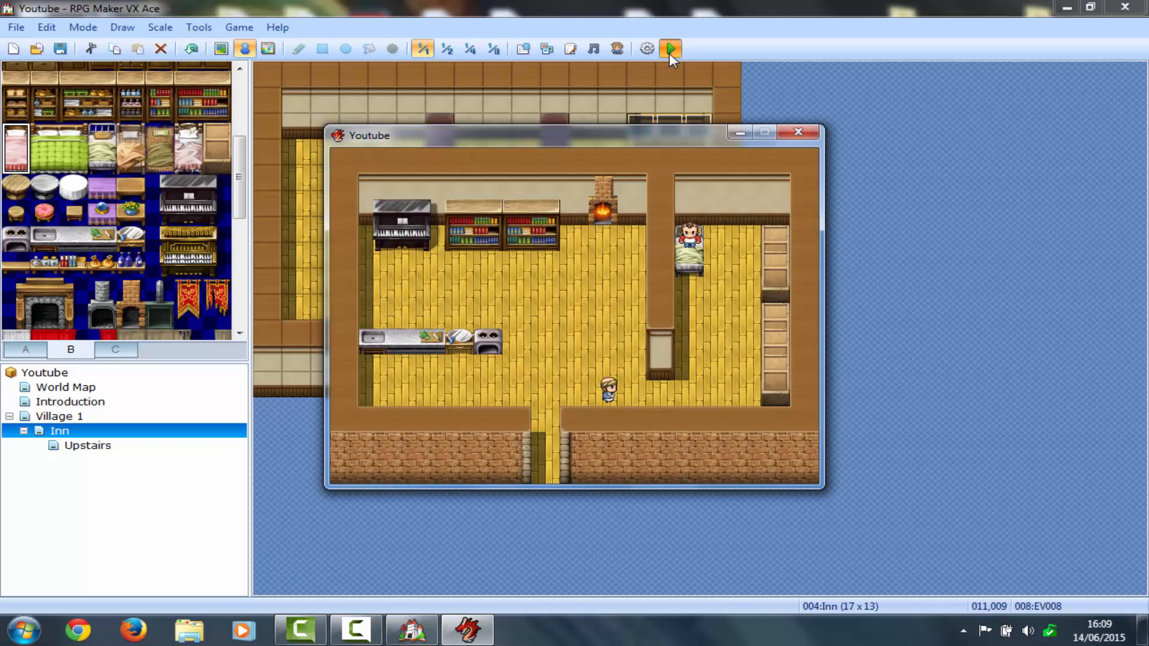
key(Right)
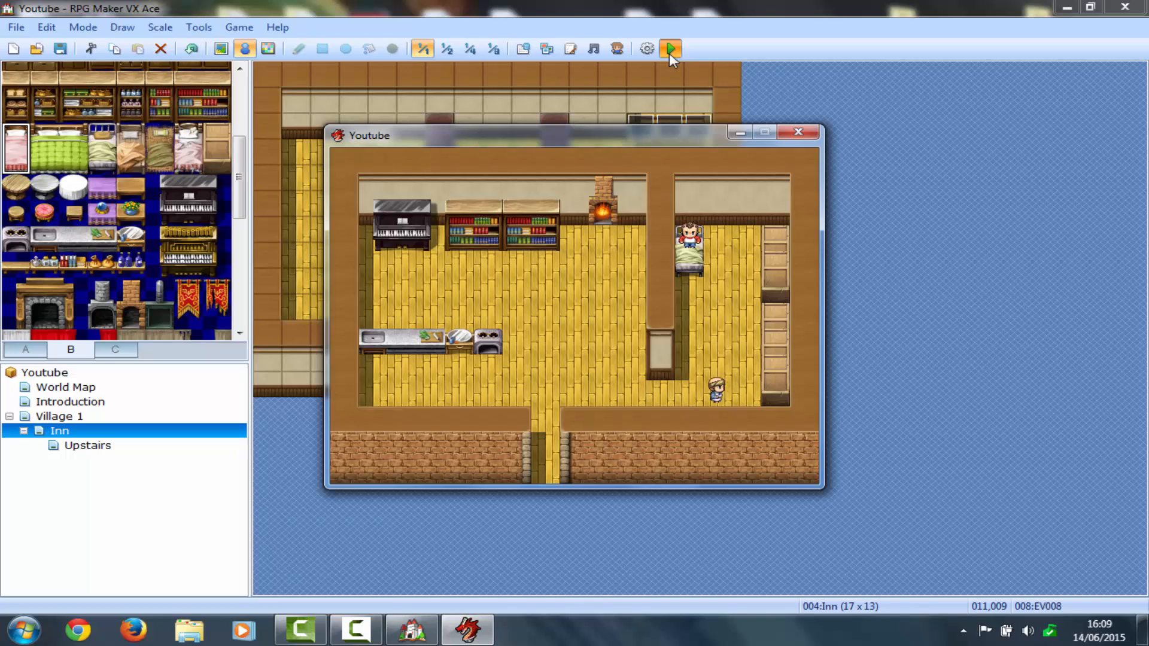
key(Up)
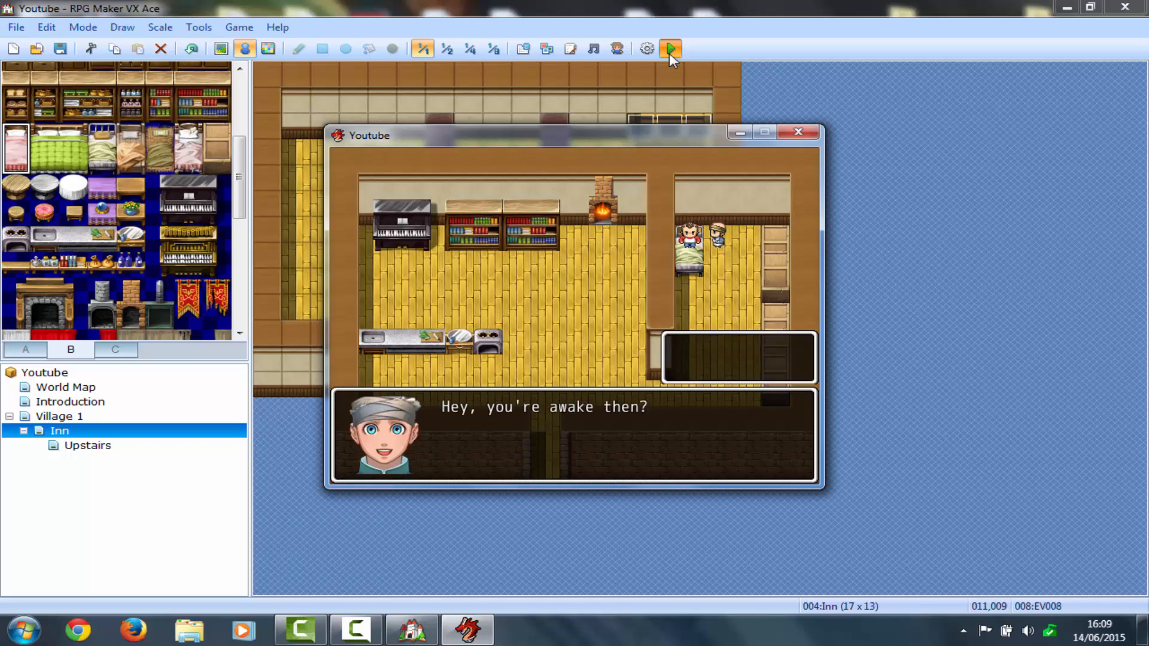
key(Return)
key(Return)
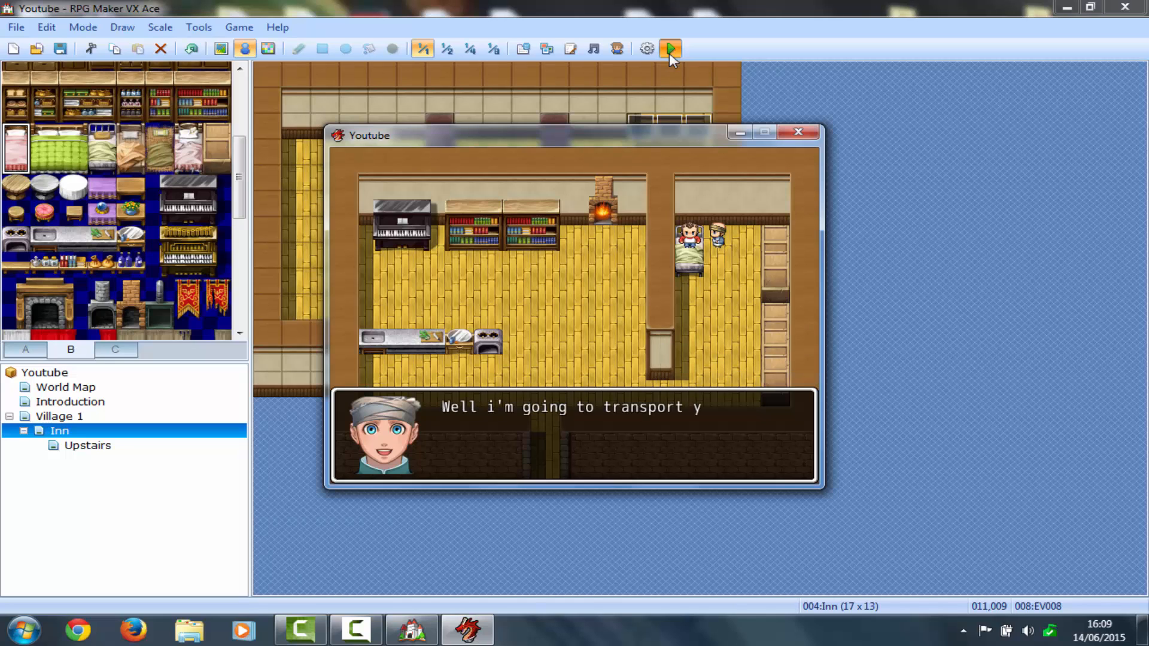
key(Return)
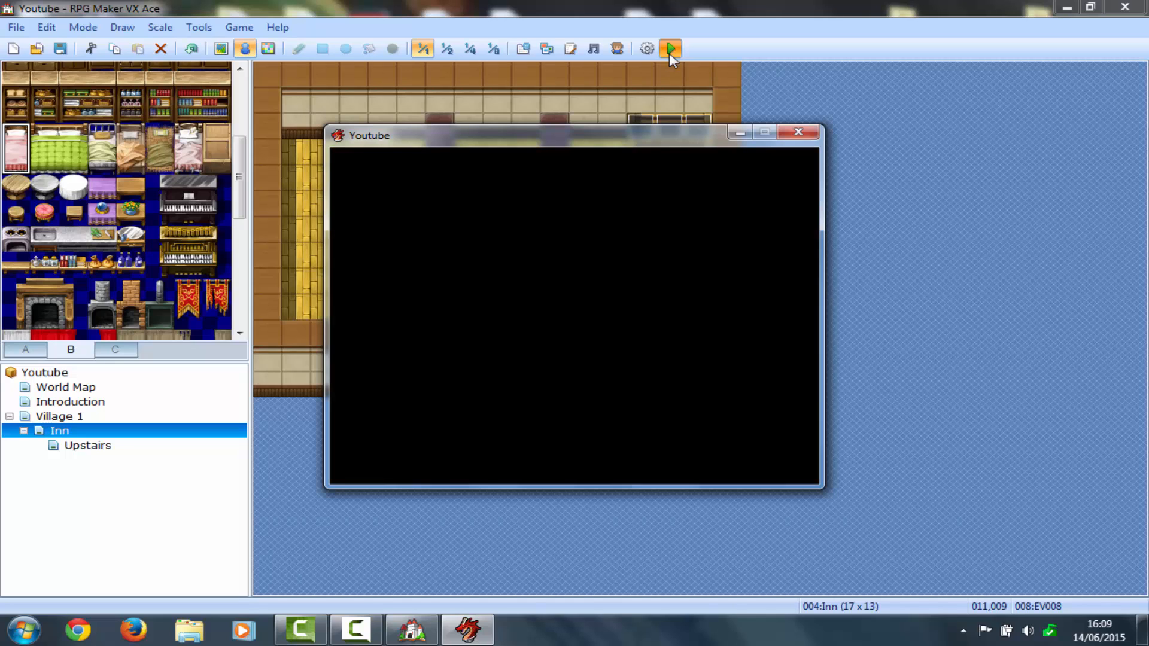
key(Down)
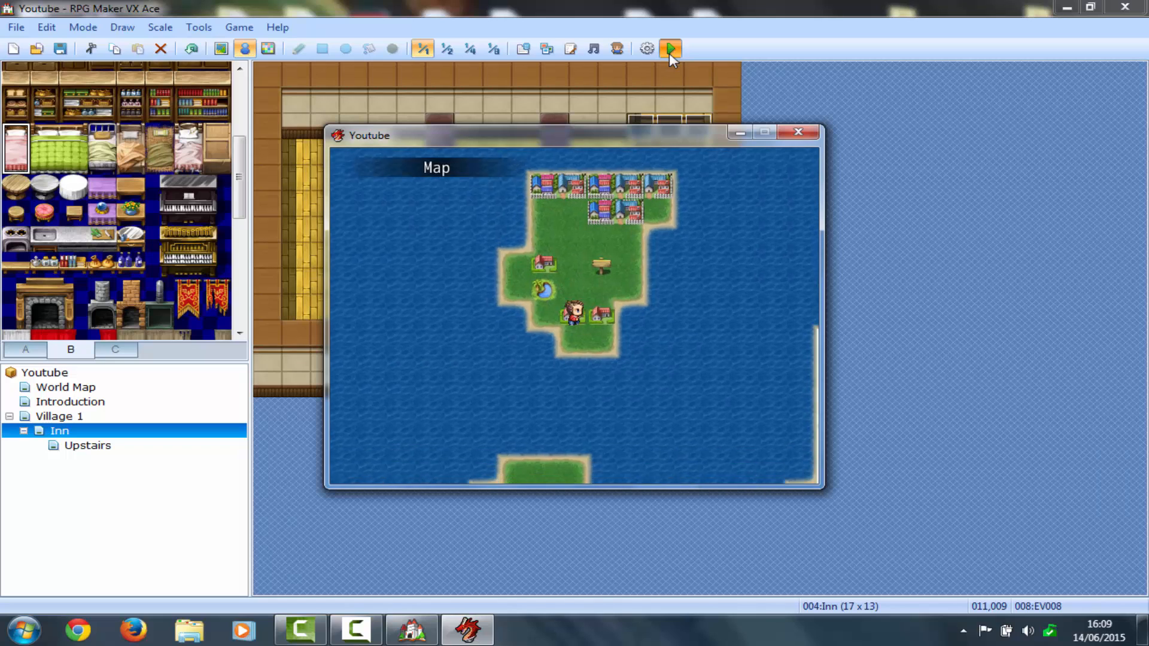
Walk the character to the village sign on the world map, then end the playtest
key(Right)
key(Up)
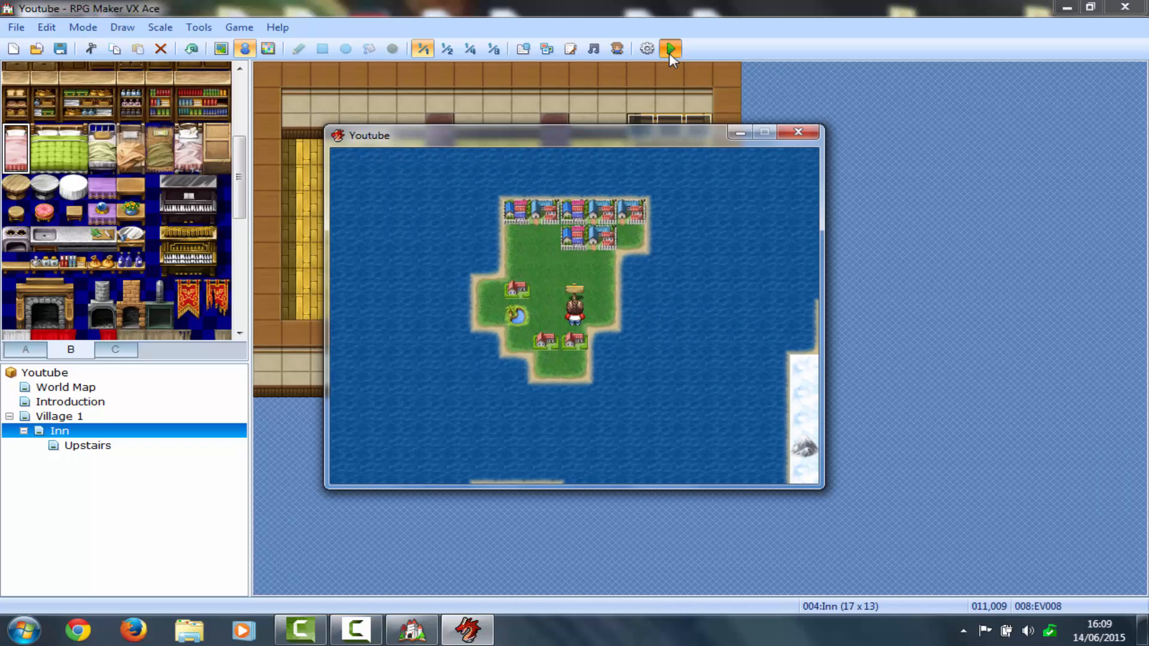
click(800, 135)
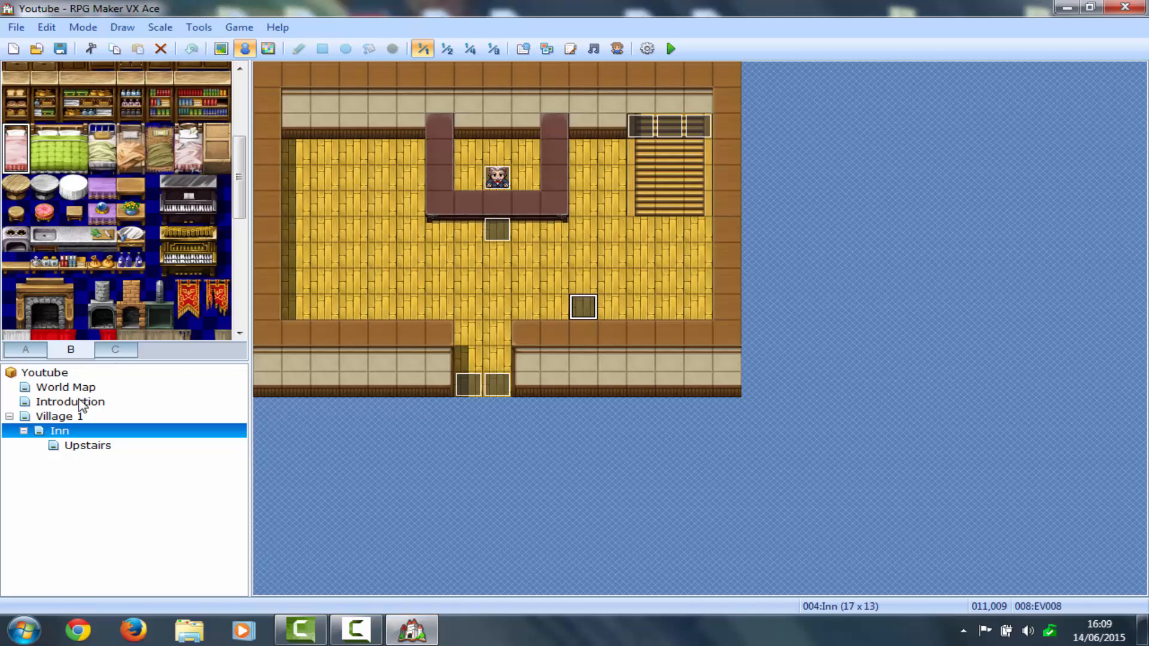
Set the priority of the World Map's village sign event (009,007) to Same as Characters and save it
click(83, 404)
click(78, 389)
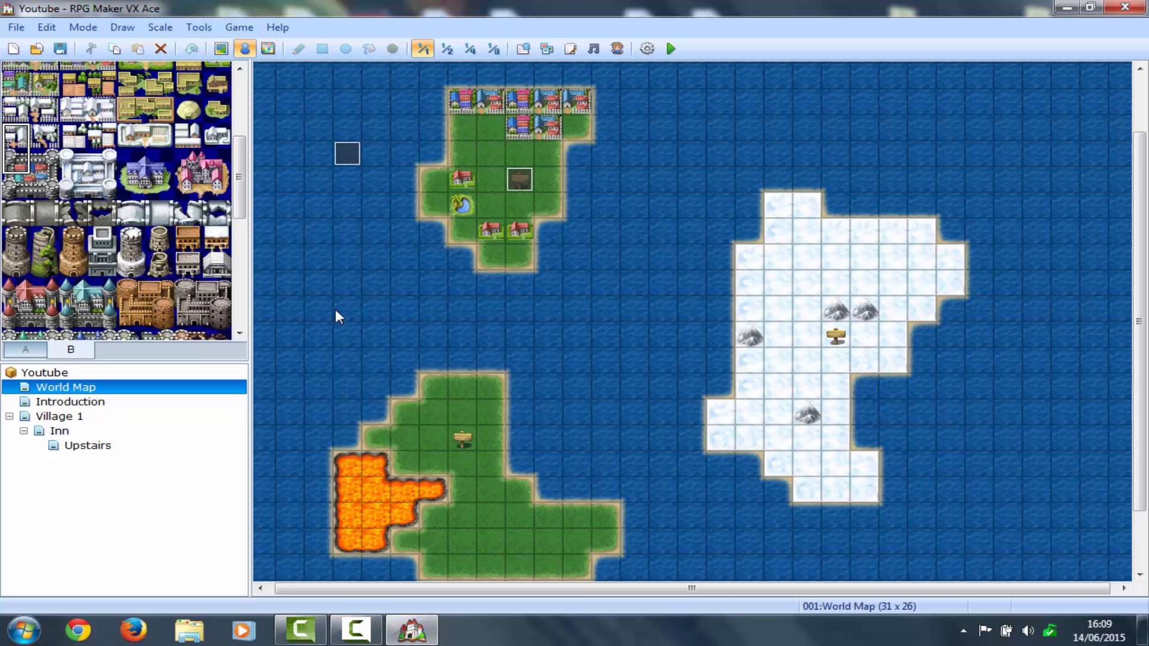
double_click(529, 183)
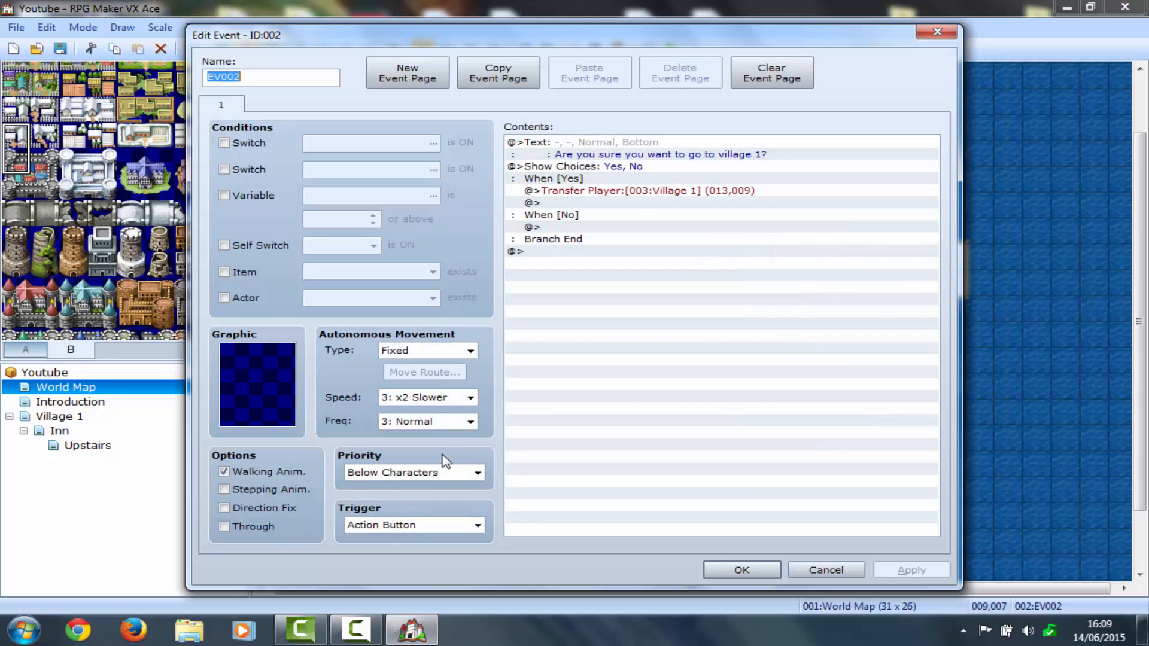
click(410, 473)
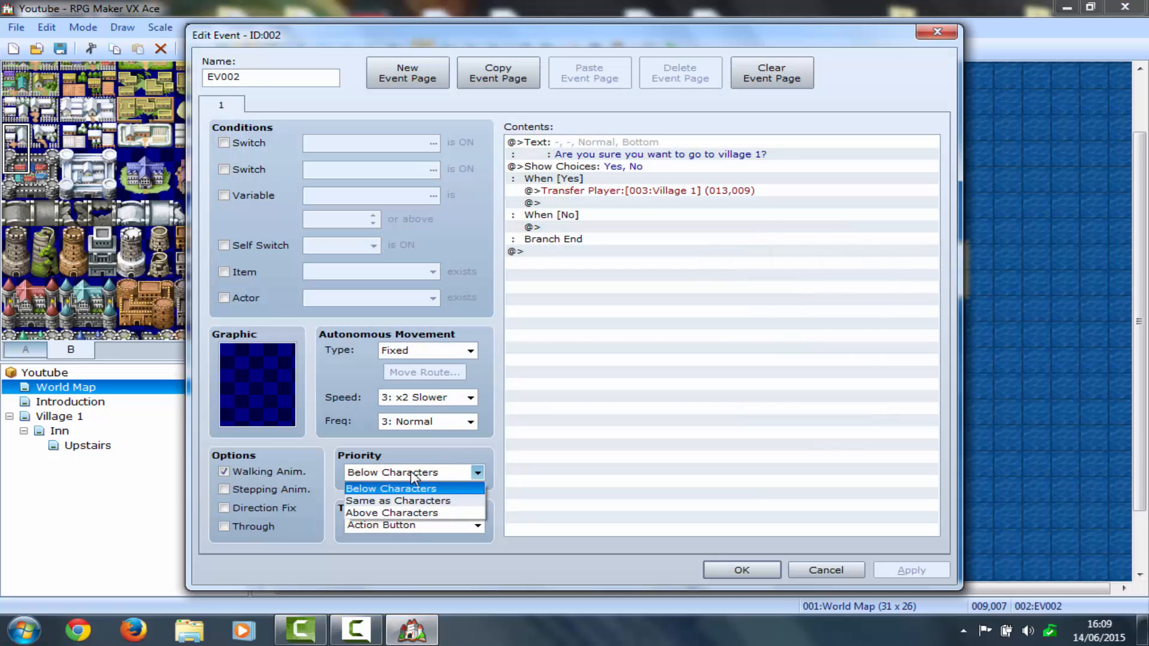
click(403, 501)
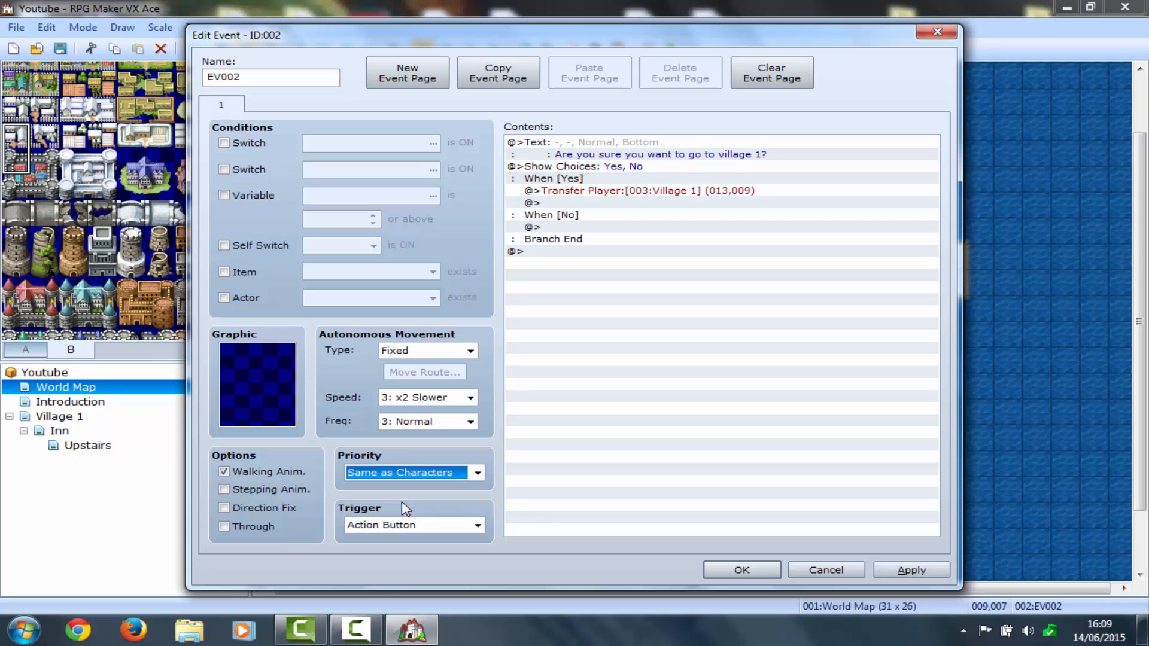
click(742, 570)
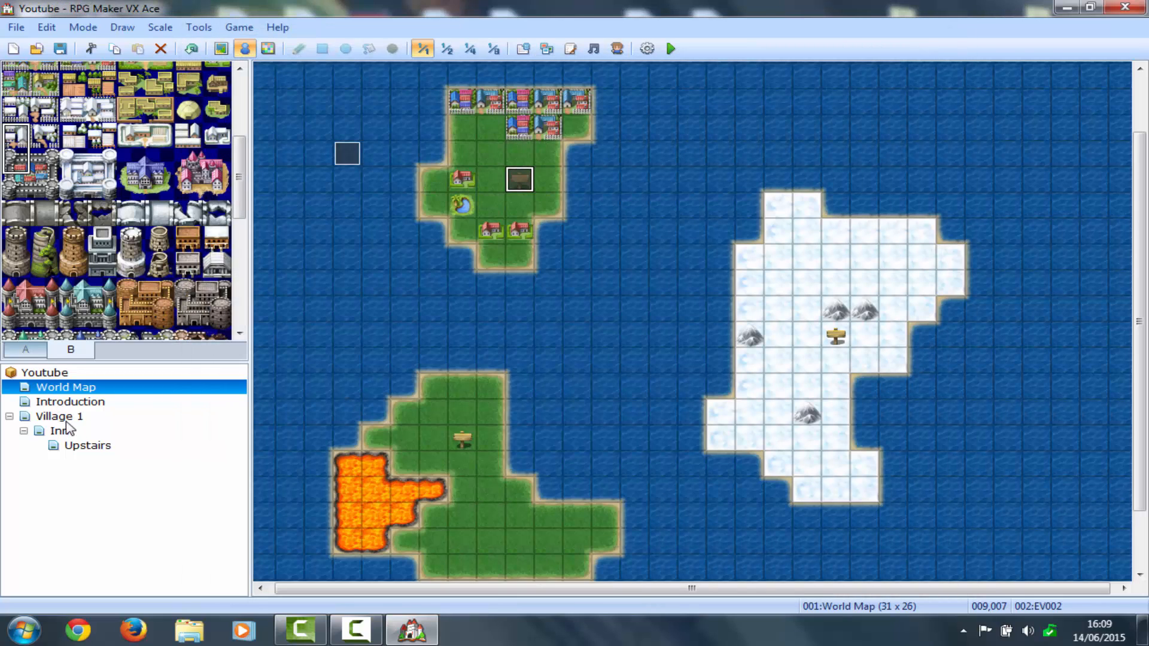
Set the priority of the Upstairs bed event at (010,003) to Same as Characters and save it
click(67, 418)
click(81, 432)
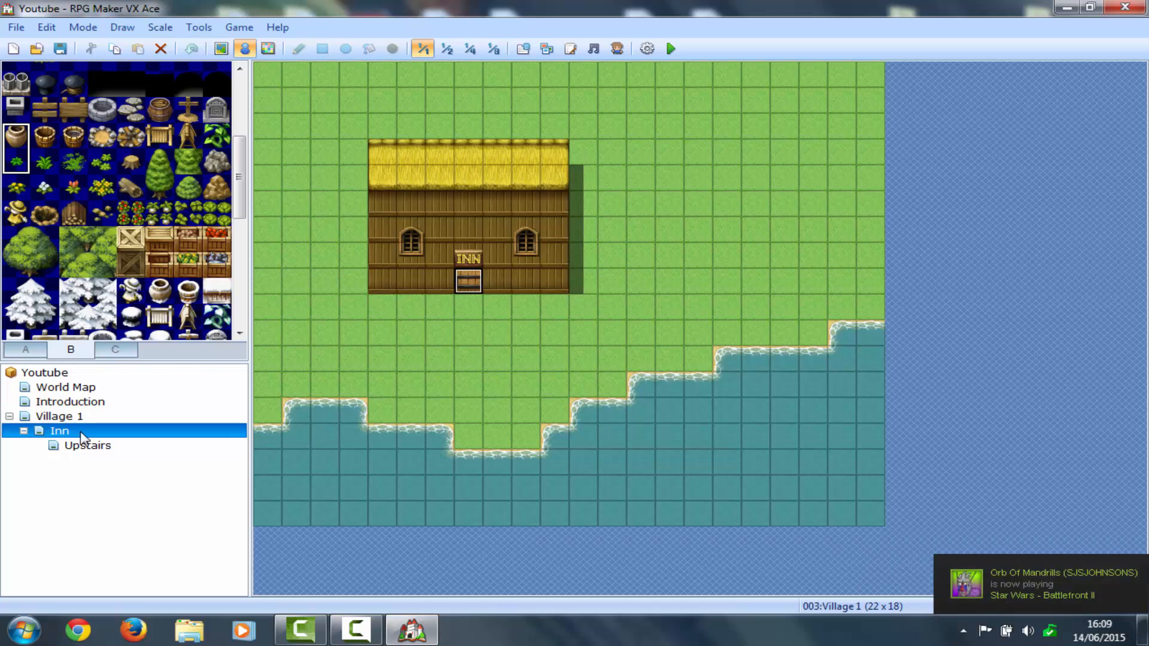
click(98, 446)
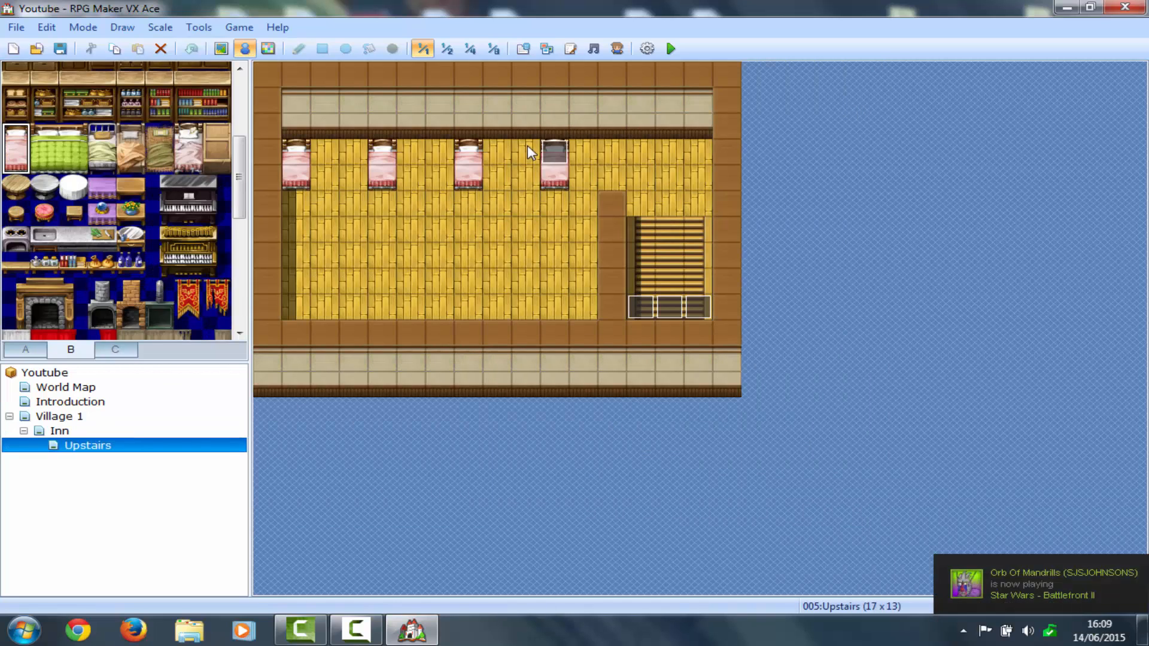
double_click(553, 153)
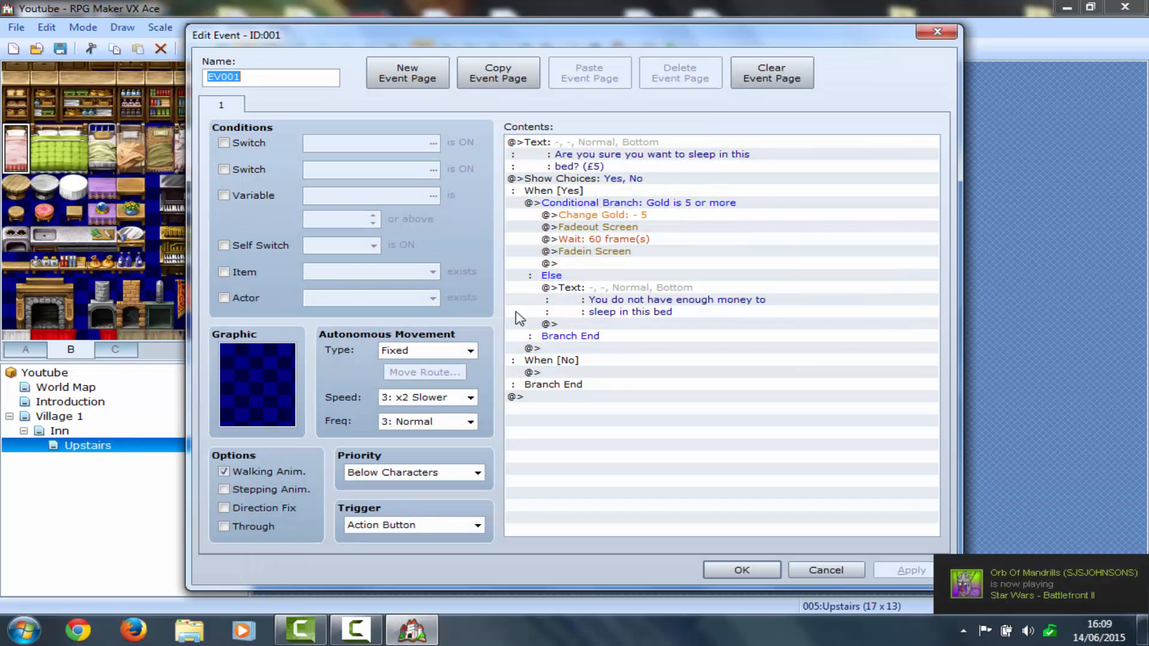
click(395, 473)
click(406, 506)
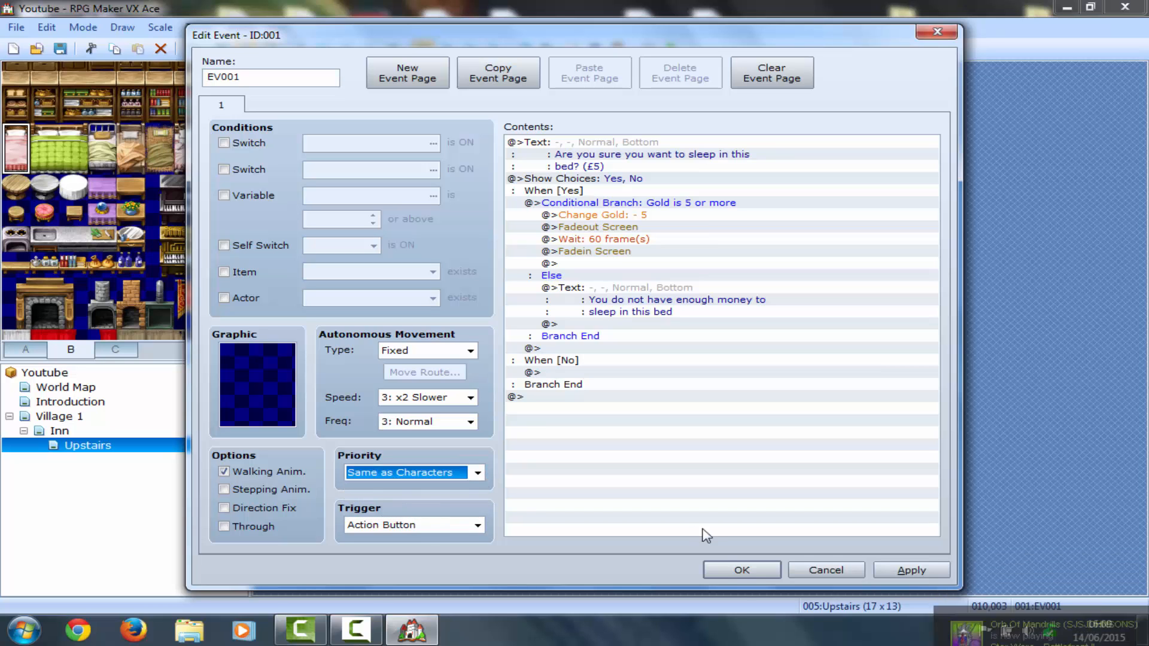
click(745, 575)
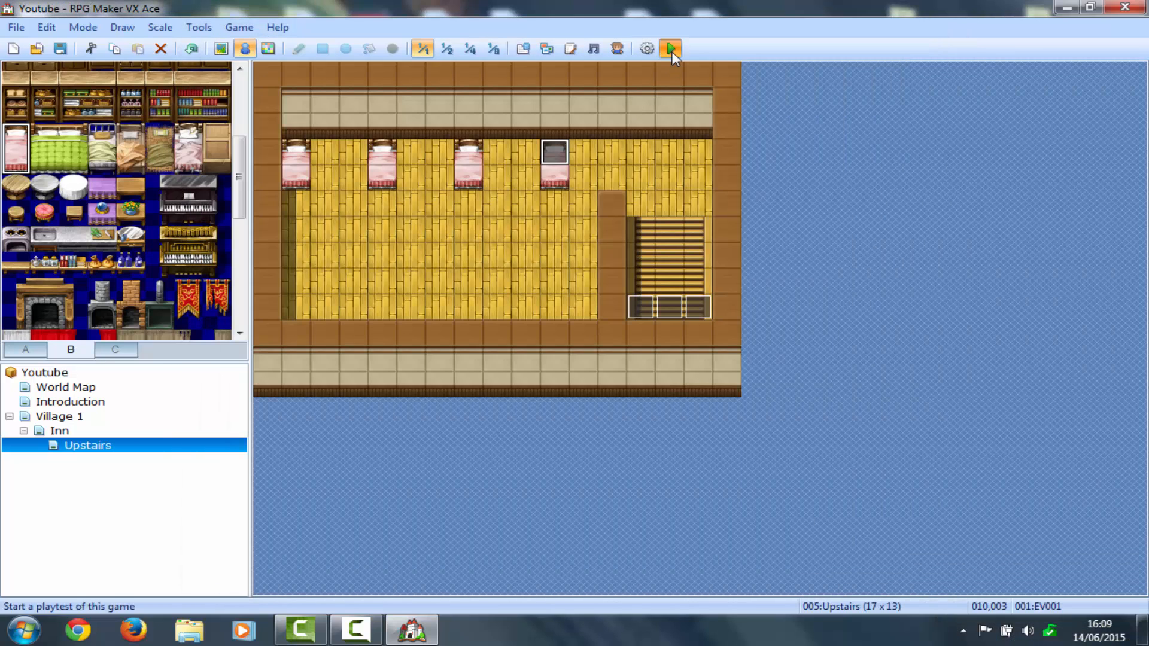
Playtest a new game, walking the doctor to the bed and advancing the dialogue through to the world map
click(671, 48)
key(Return)
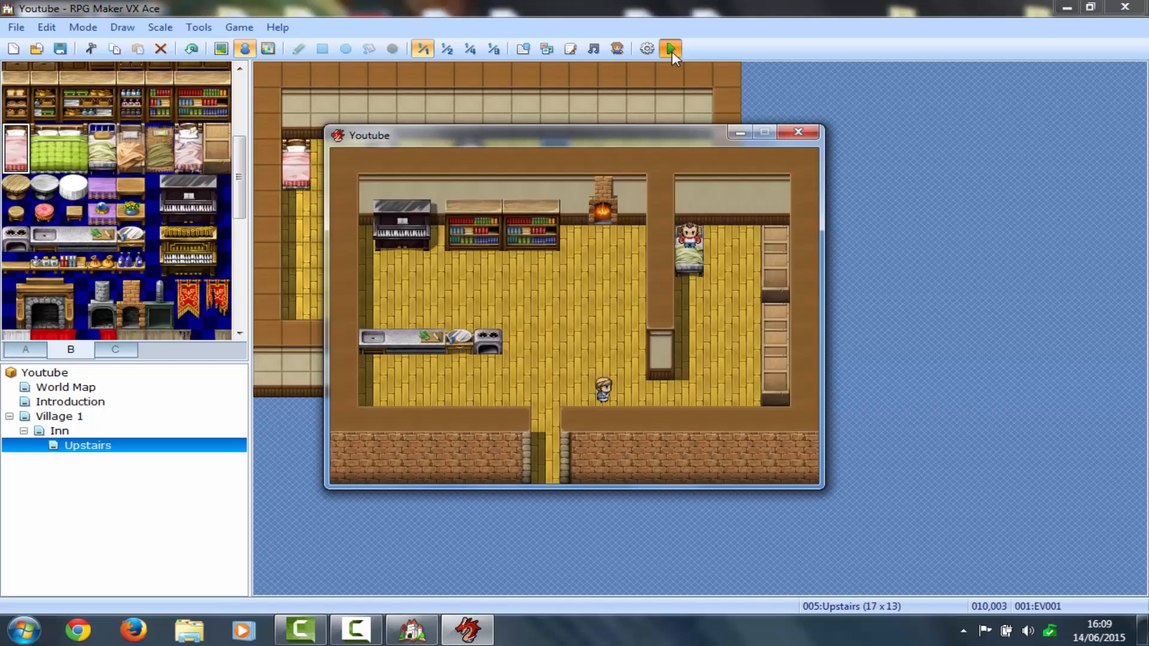
key(Right)
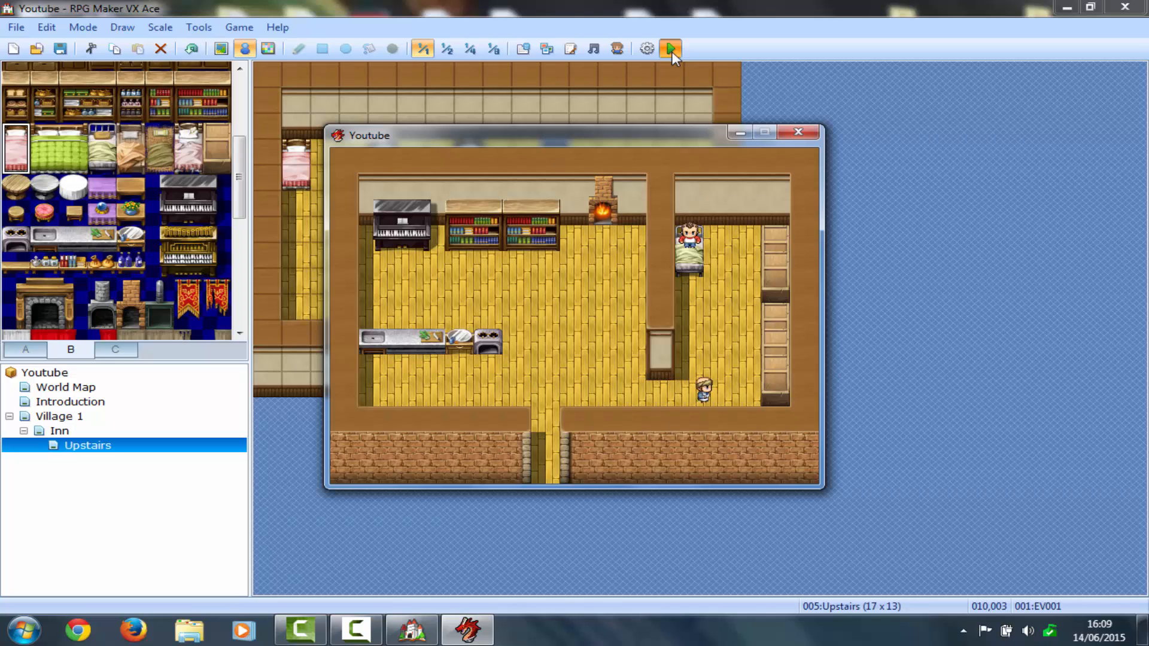
key(Up)
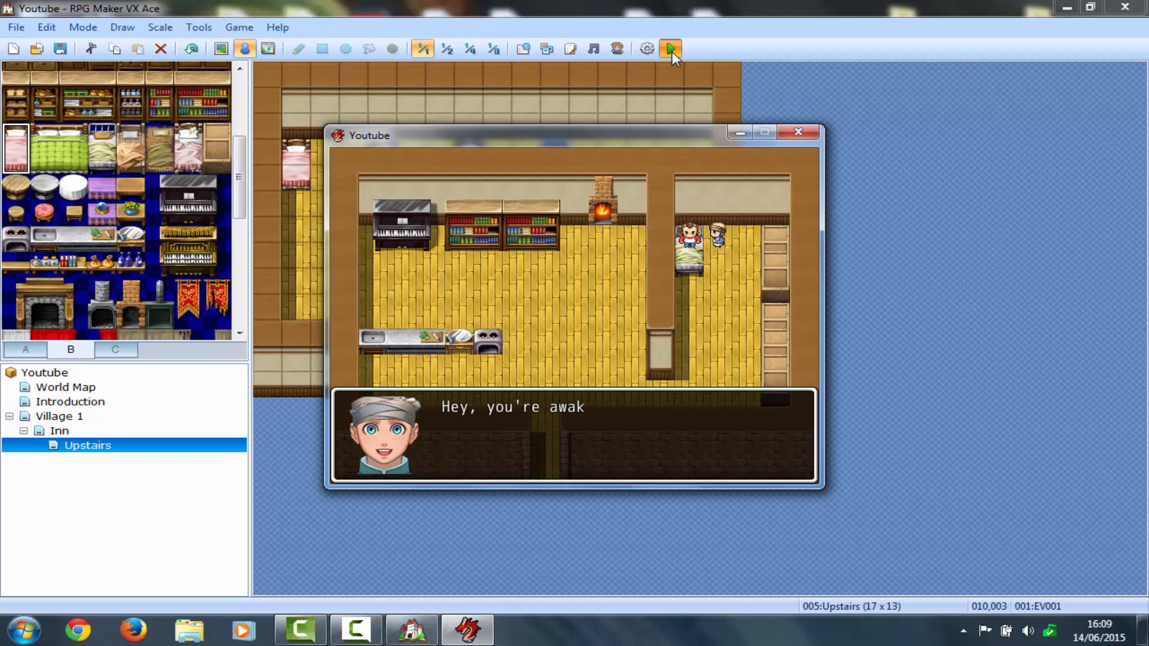
key(Return)
key(Return)
key(Return)
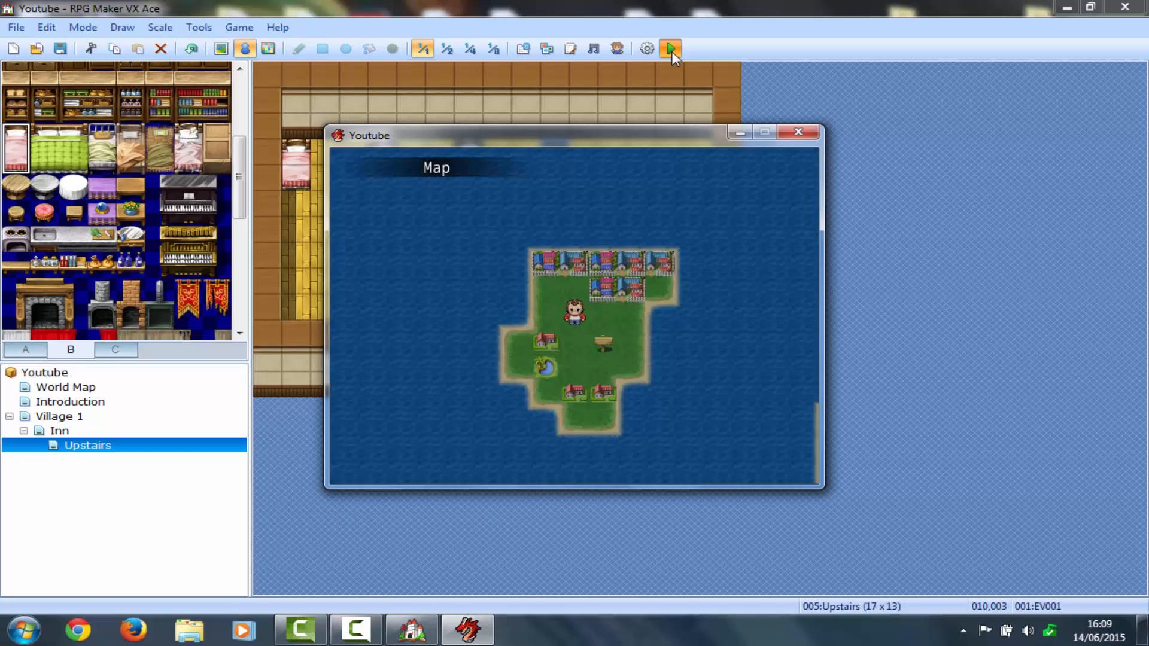
Walk to the sign on the world map, interact with it and choose Yes to travel to Village 1
key(Down)
key(Right)
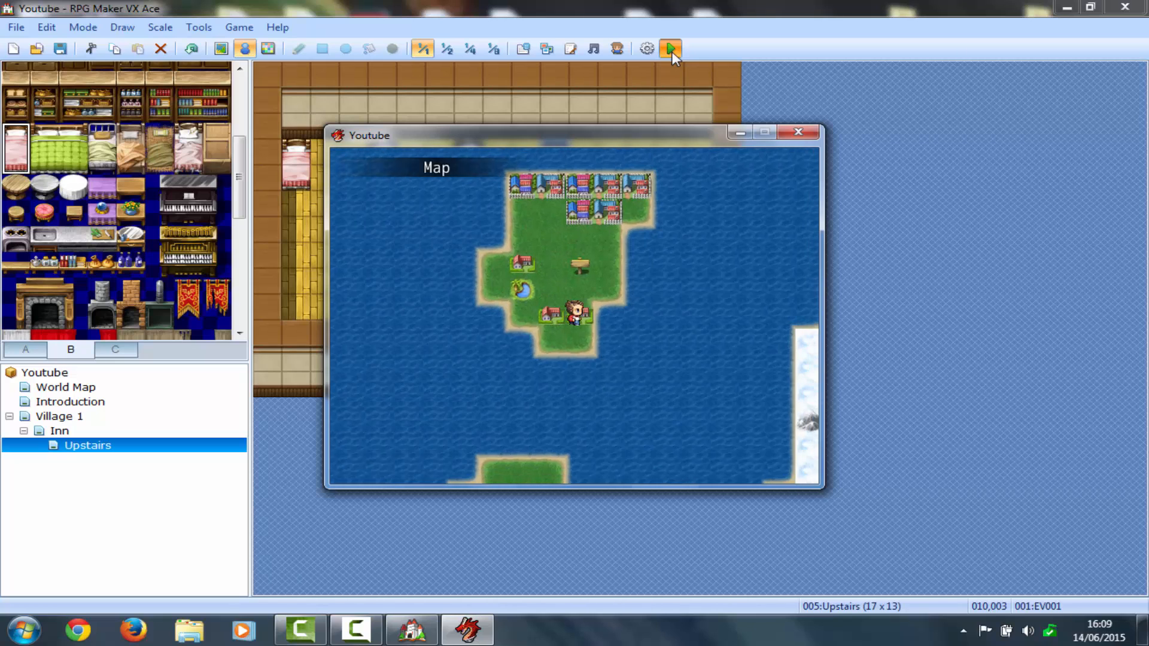
key(Up)
key(Return)
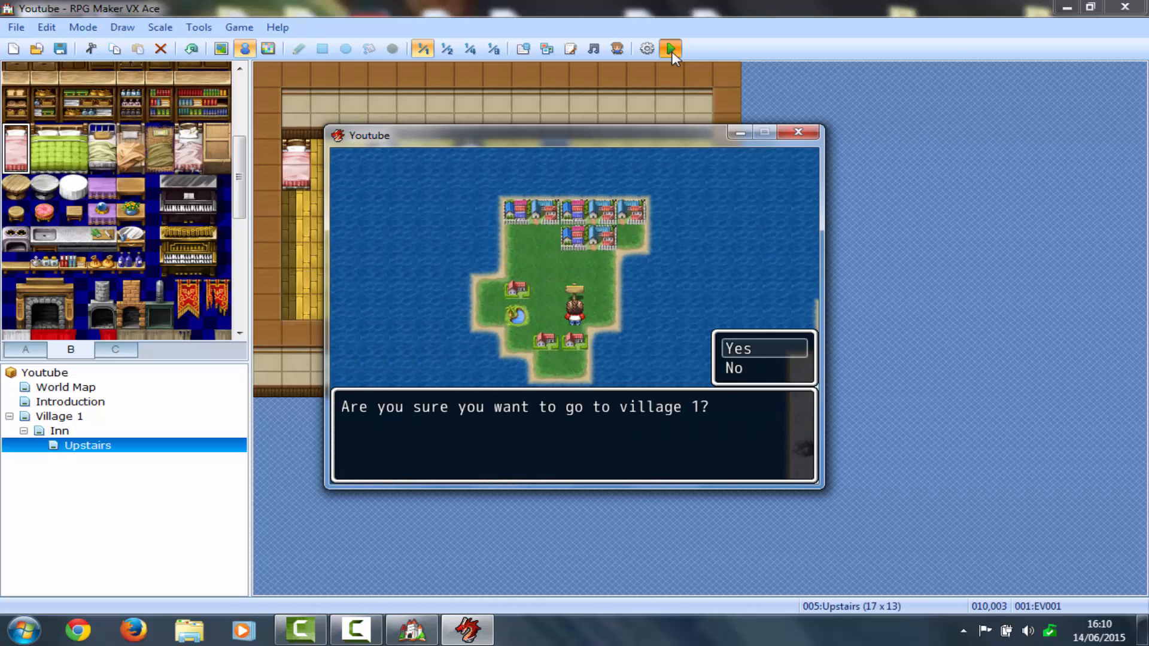
key(Return)
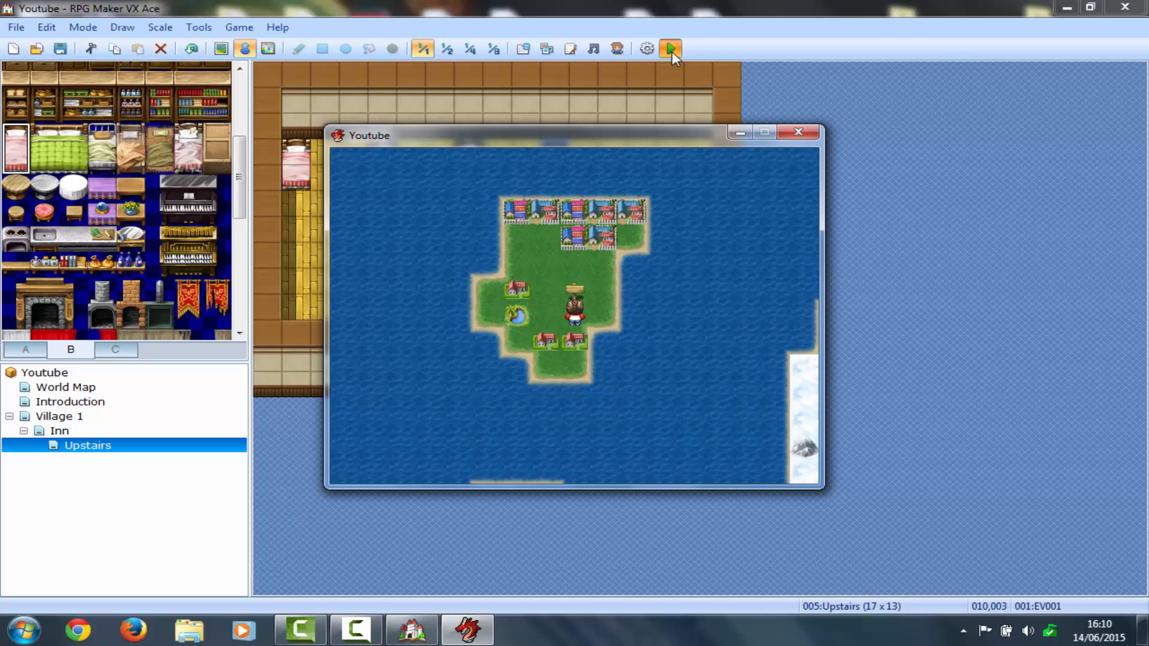
key(Return)
key(Return)
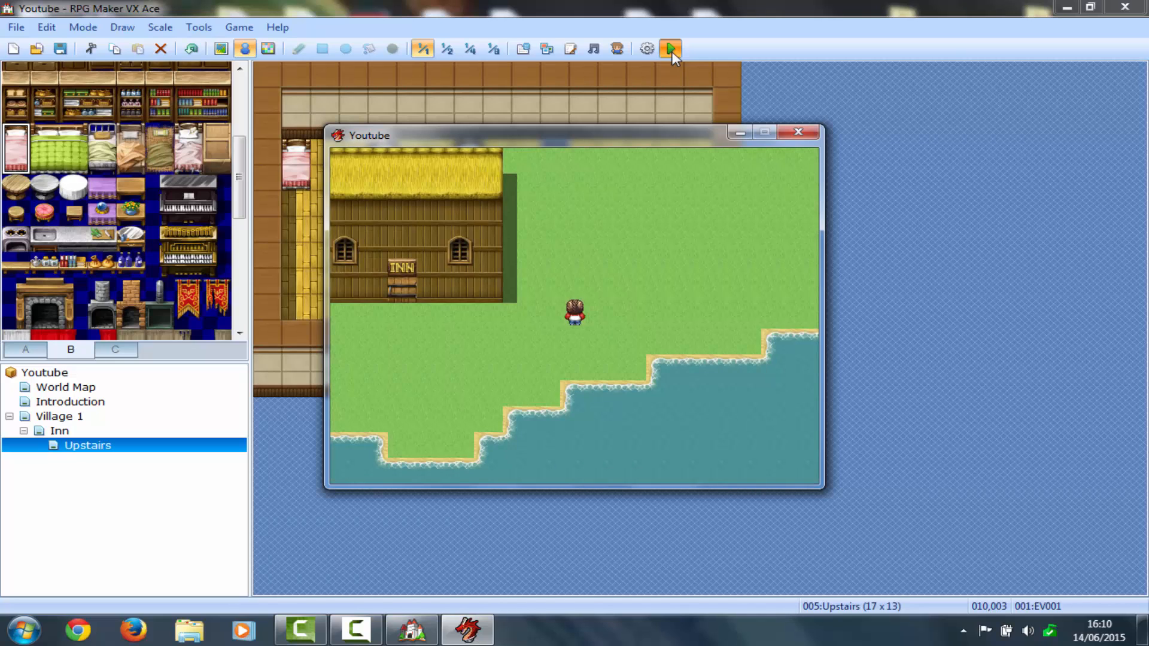
Walk through Village 1 to the inn door, enter the Inn, and end the playtest
key(Down)
key(Left)
key(Left)
key(Up)
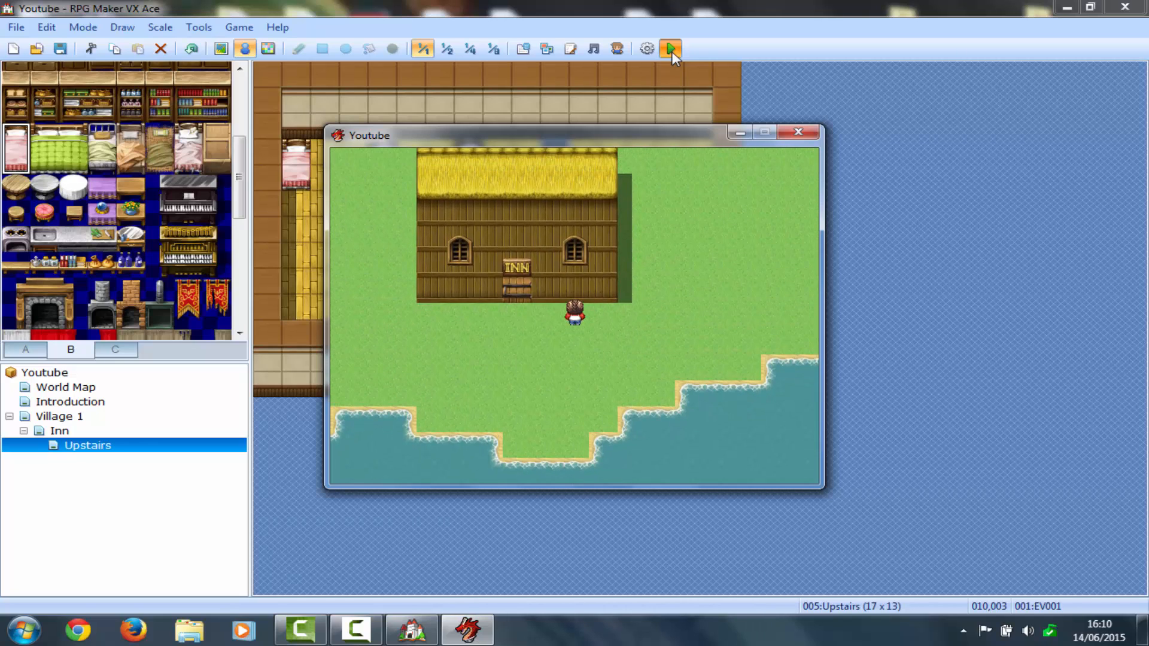
key(Down)
key(Left)
key(Up)
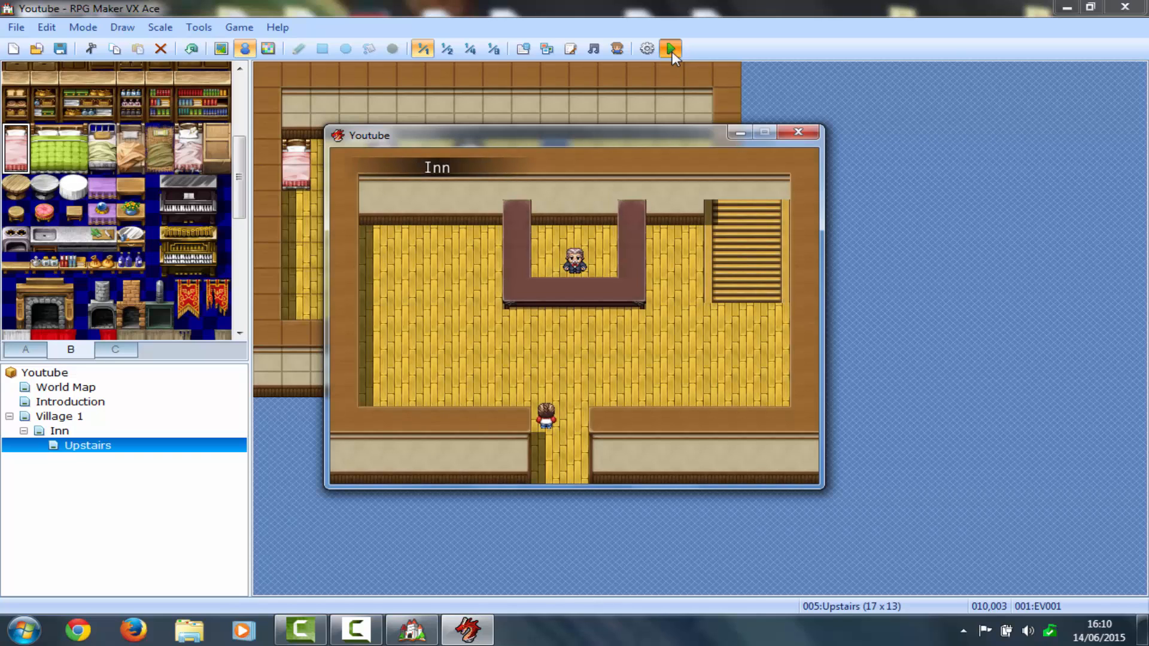
click(798, 132)
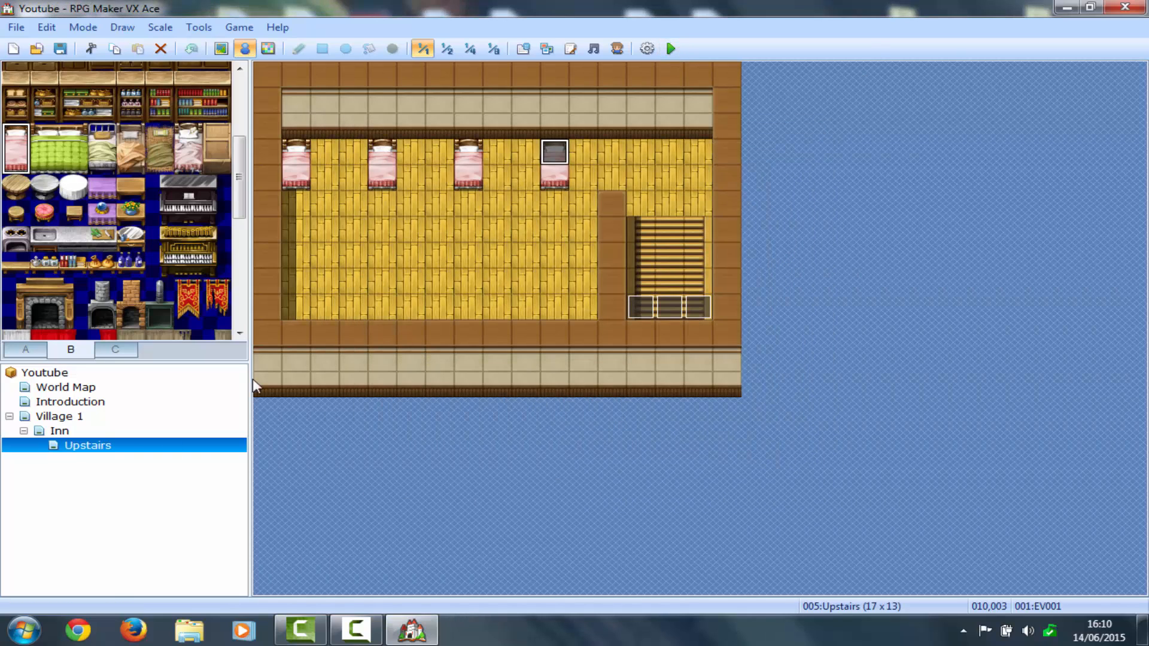
Add an Erase Event command after Change Gold in the Inn's Autorun event at (011,009) and save it
click(96, 416)
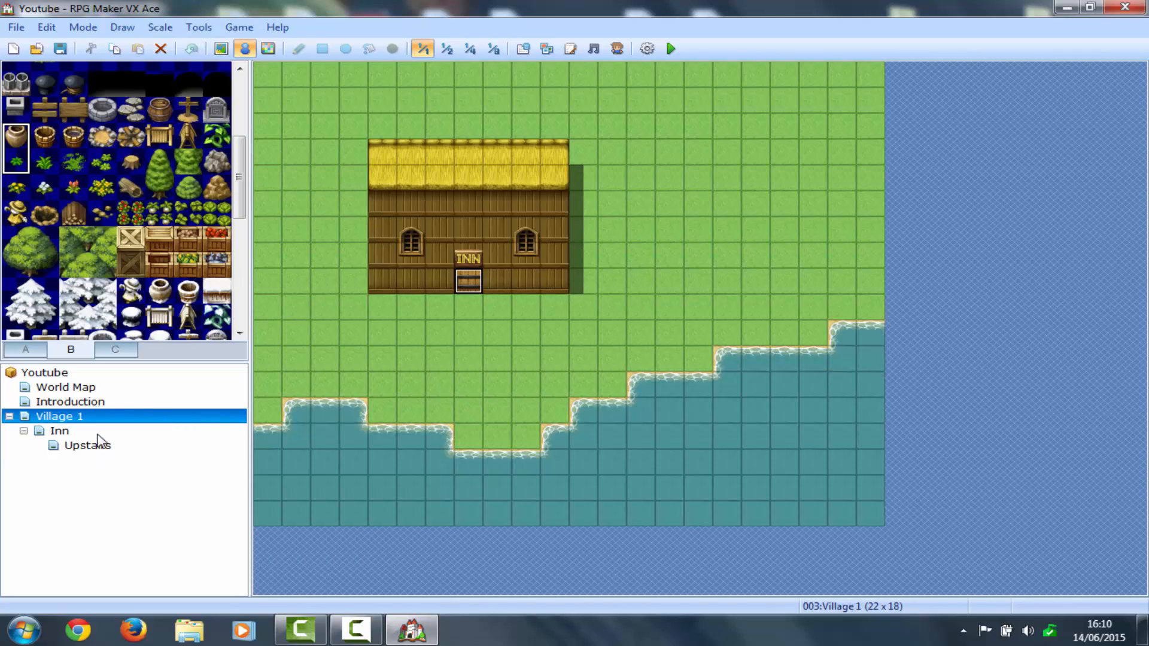
click(112, 429)
double_click(582, 307)
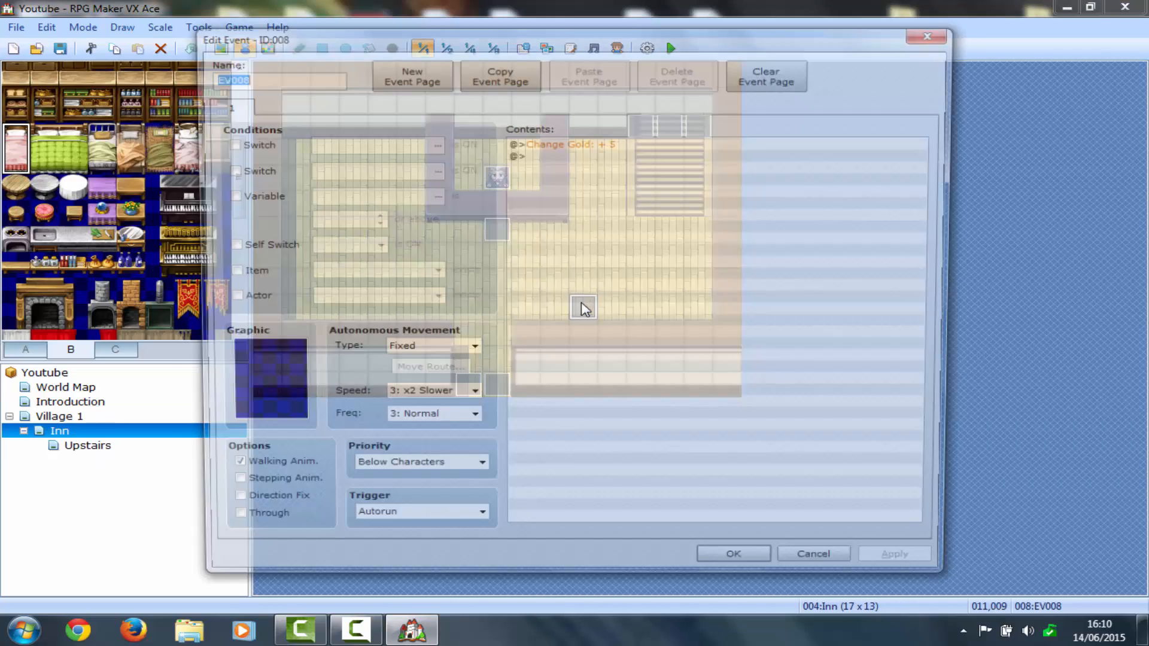
double_click(558, 154)
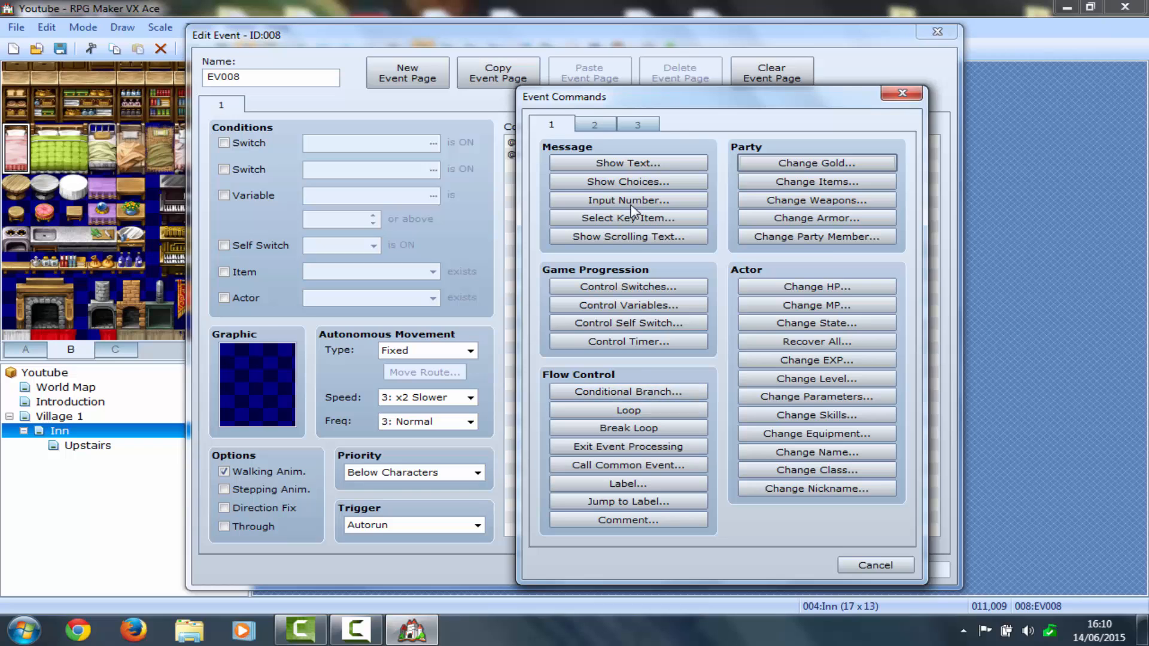
click(594, 123)
click(651, 399)
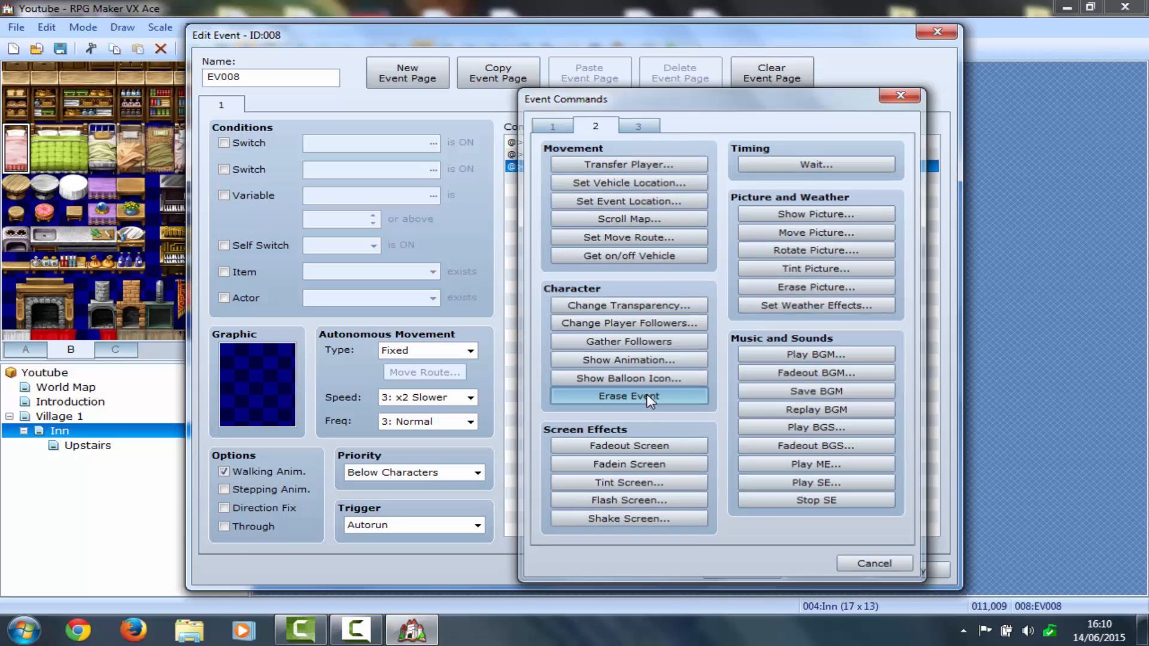
click(759, 568)
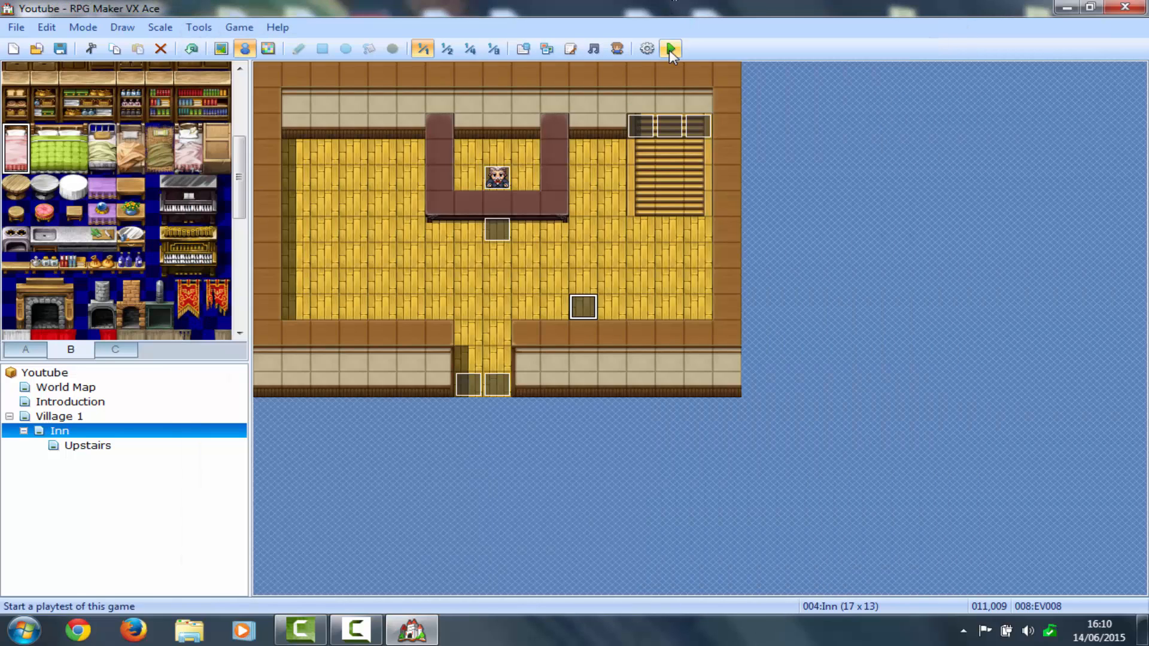
Playtest a new game through the doctor's introduction and accept the sign's offer to travel to Village 1
click(669, 49)
key(Return)
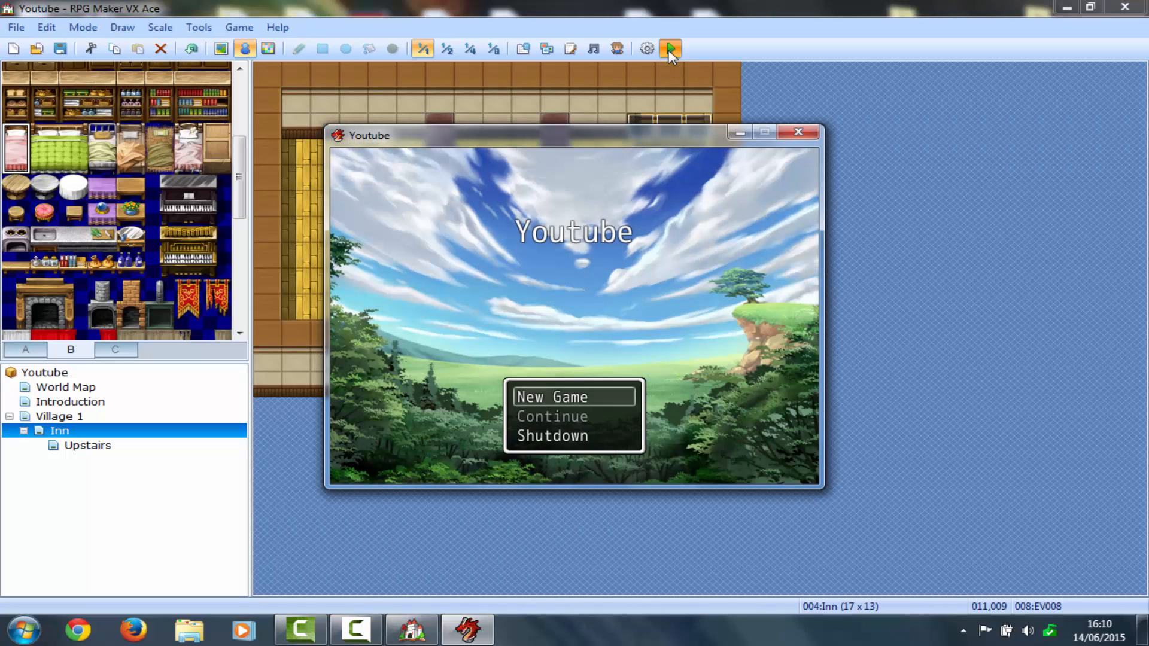
key(Return)
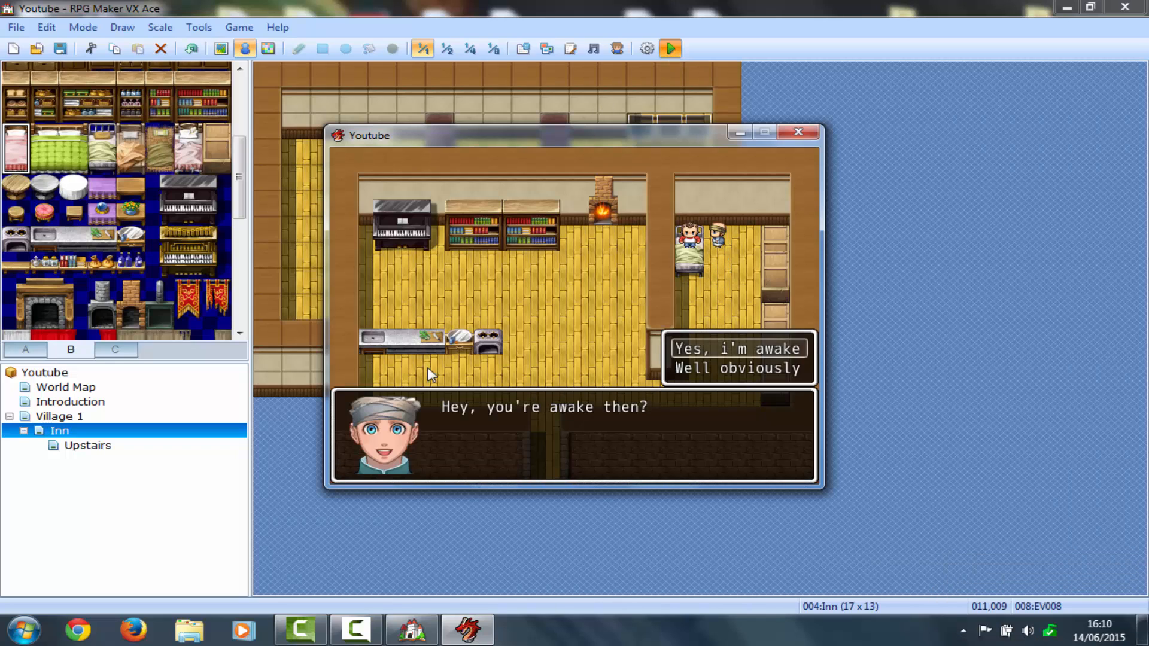
key(Return)
key(Return)
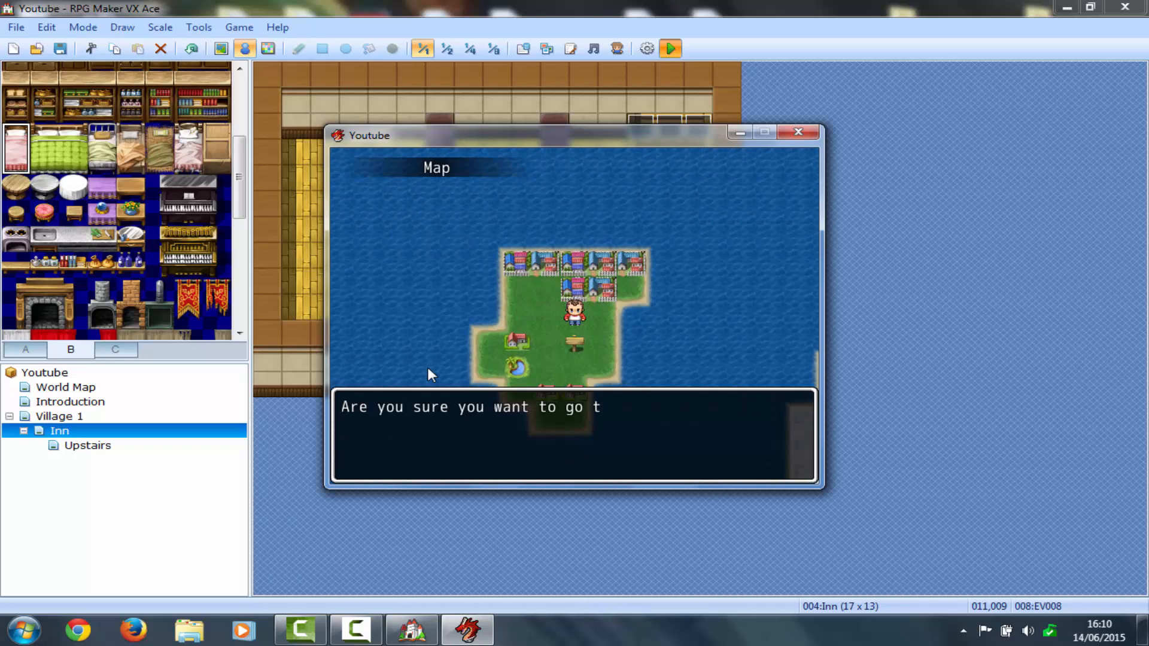
key(Return)
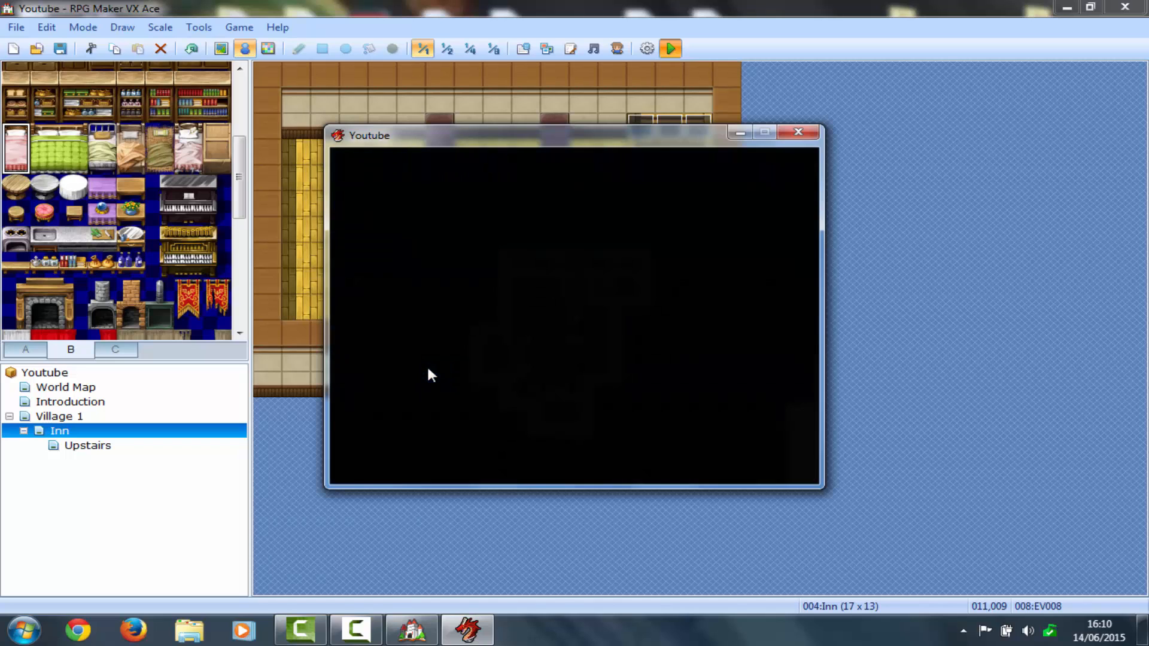
Walk to the inn door, enter the Inn, and open the in-game menu to check the party's gold
key(Left)
key(Left)
key(Left)
key(Left)
key(Left)
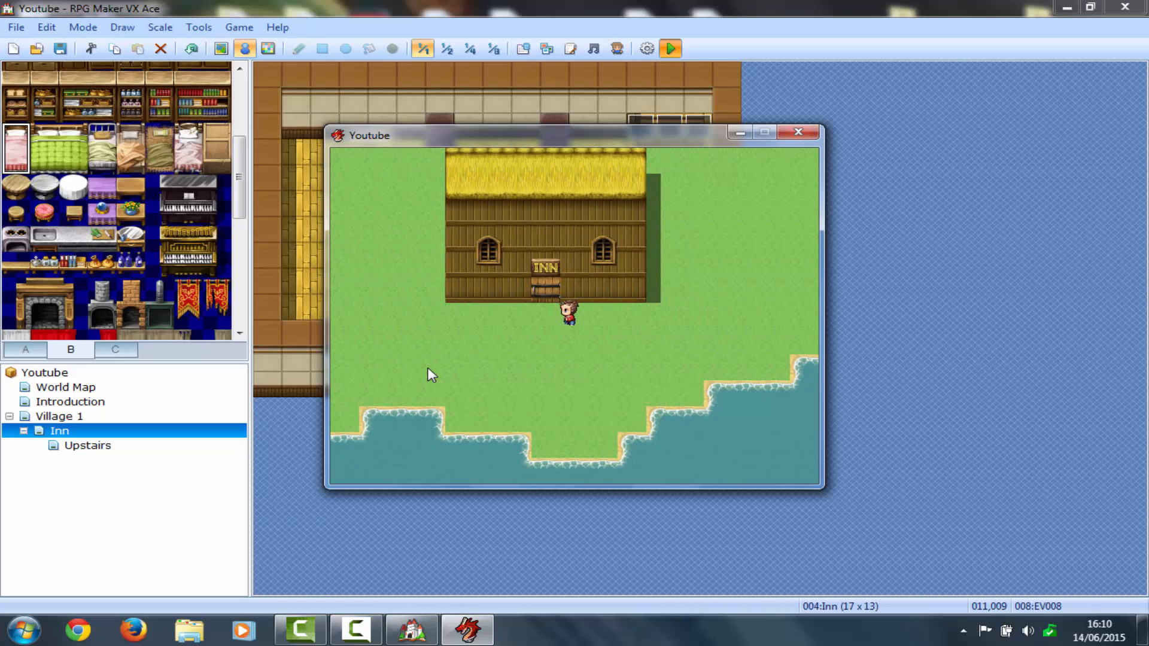
key(Up)
key(Up)
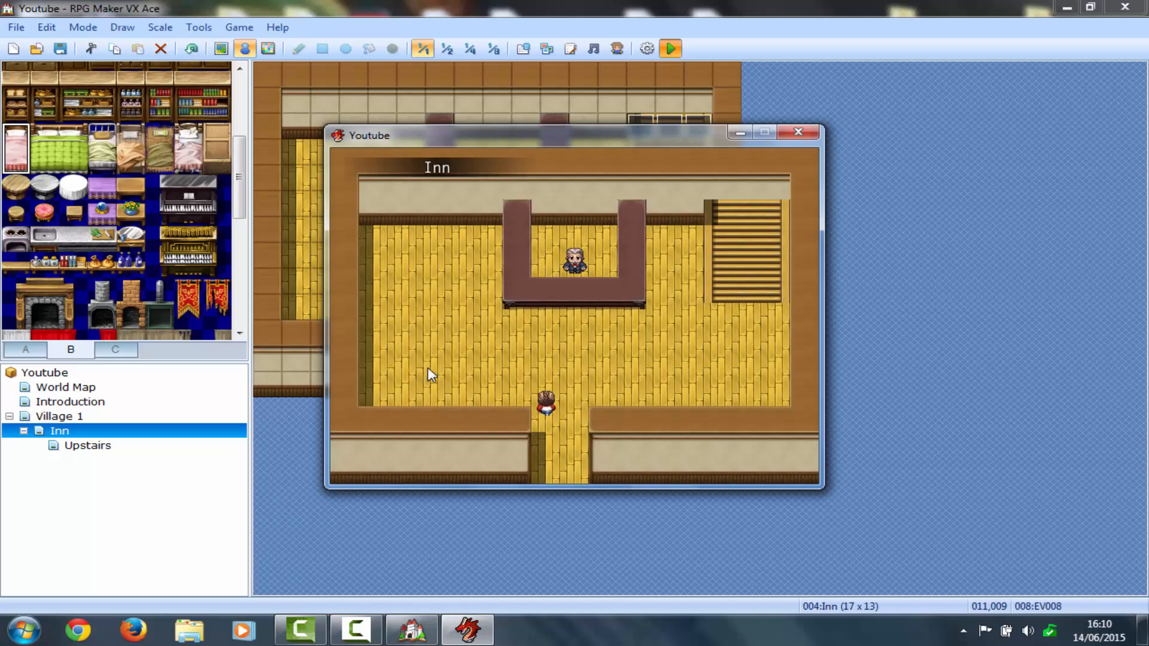
key(Escape)
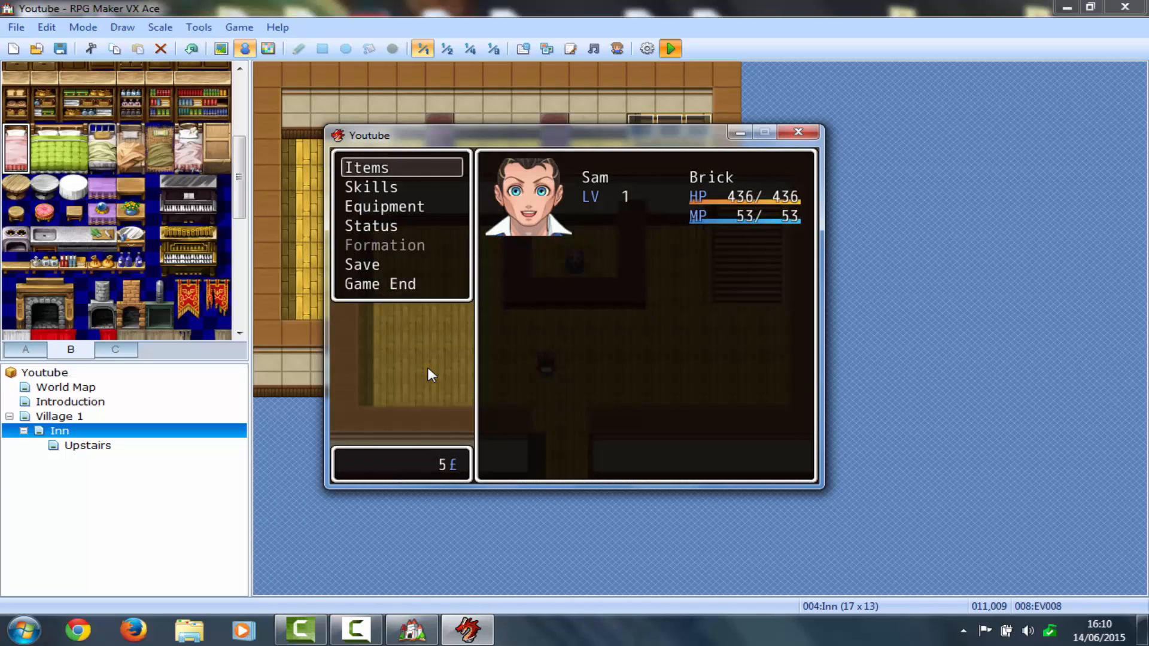
Close the in-game menu, walk up to the counter and talk to the innkeeper
key(Escape)
key(Right)
key(Up)
key(Up)
key(Return)
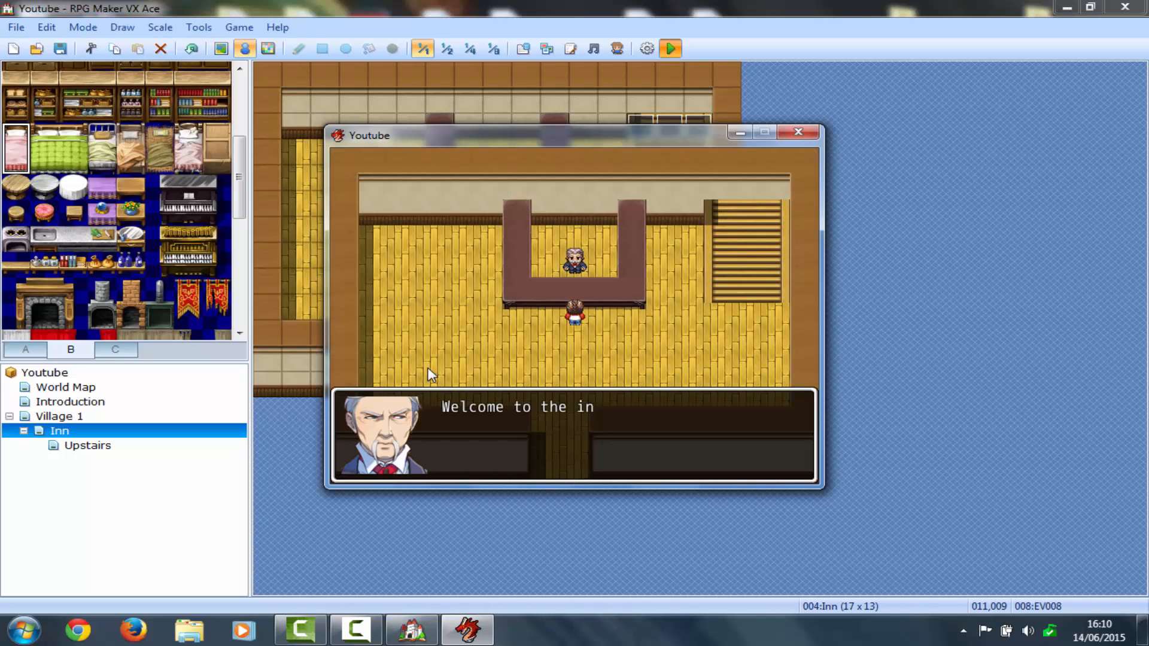
key(Return)
Walk to the Inn's staircase and test the transfers by going upstairs, back down and up again
key(Right)
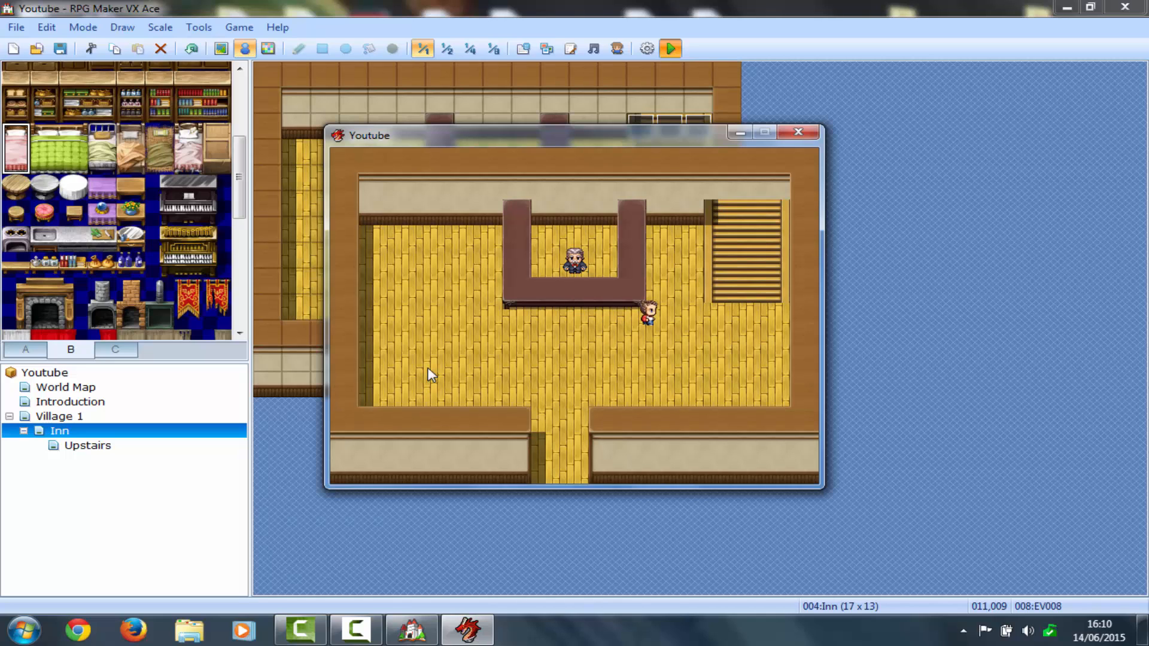
key(Up)
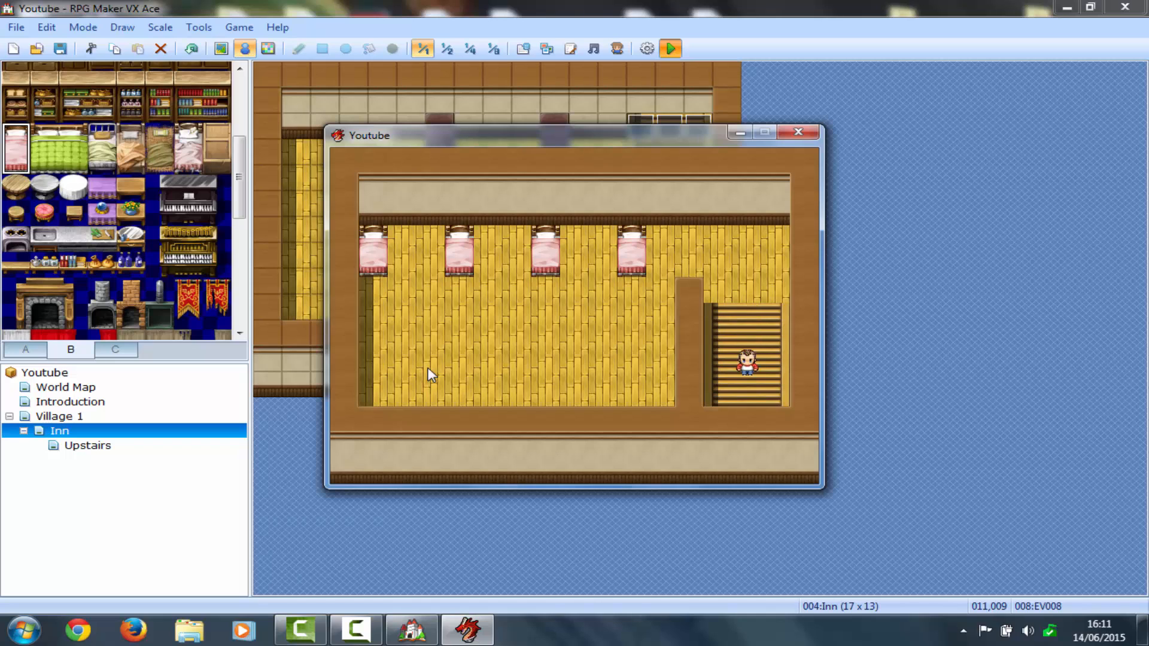
key(Down)
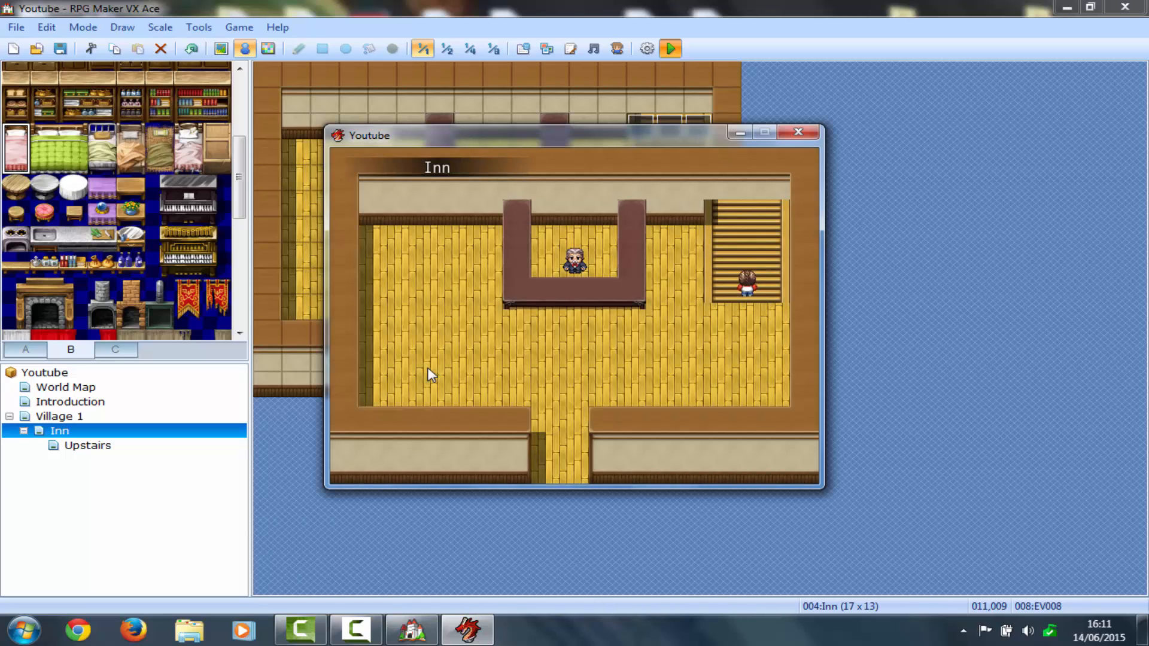
key(Up)
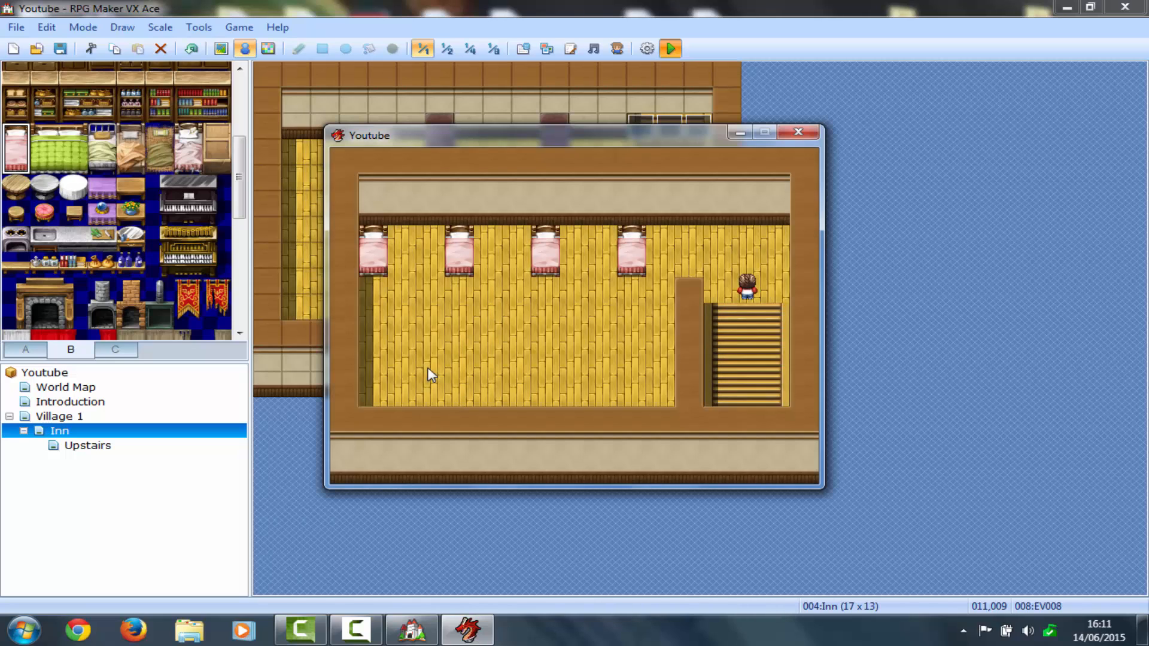
Agree twice to sleep in the bed nearest the stairs for £5, and check the party's gold in the in-game menu
key(Up)
key(Left)
key(Return)
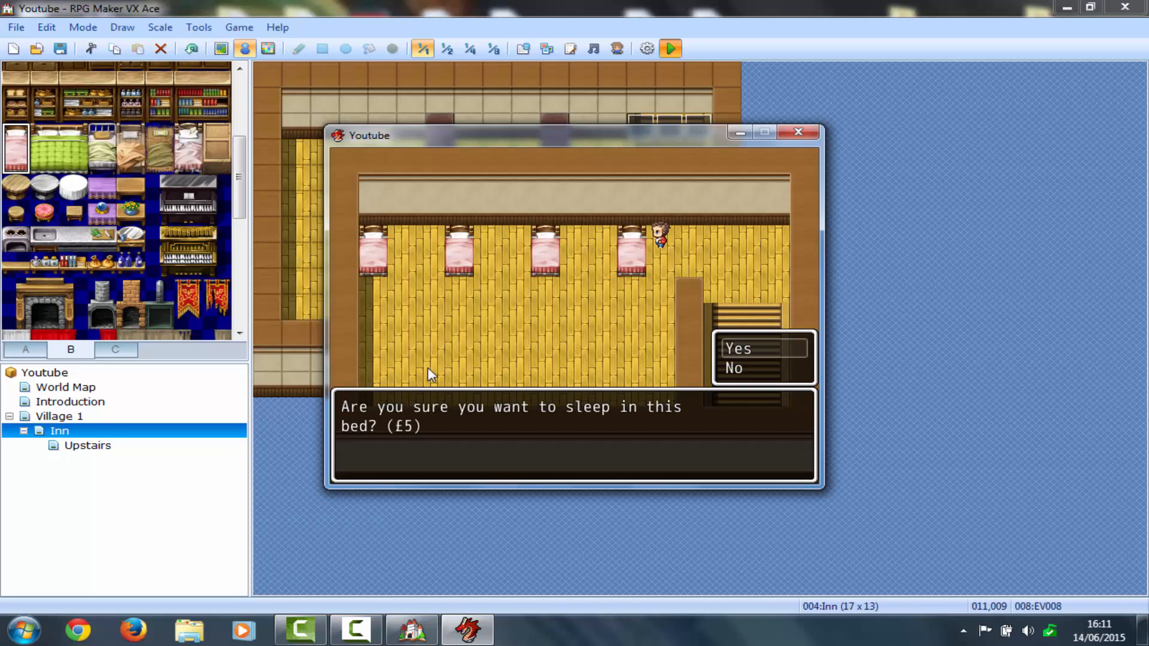
key(Return)
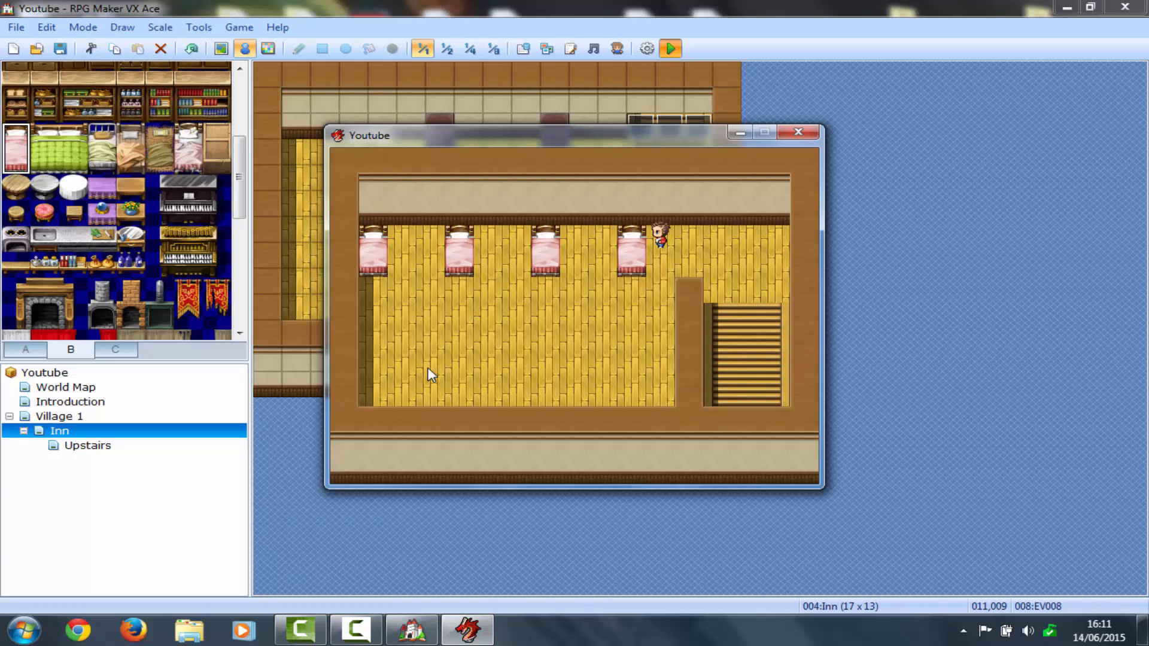
key(Return)
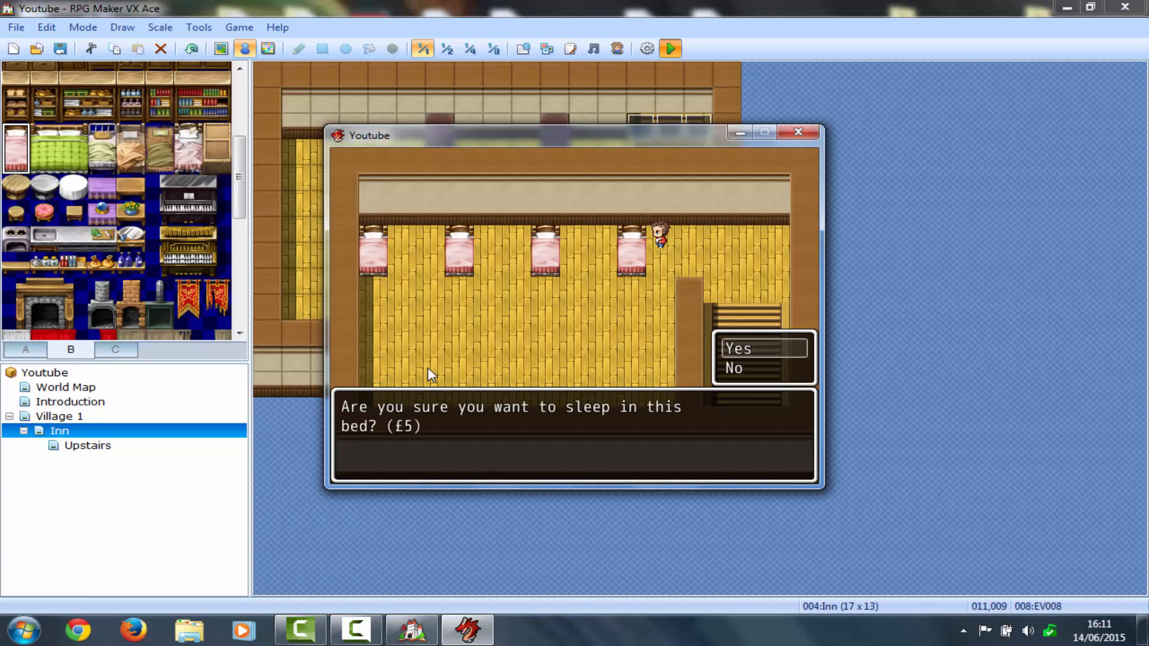
key(Return)
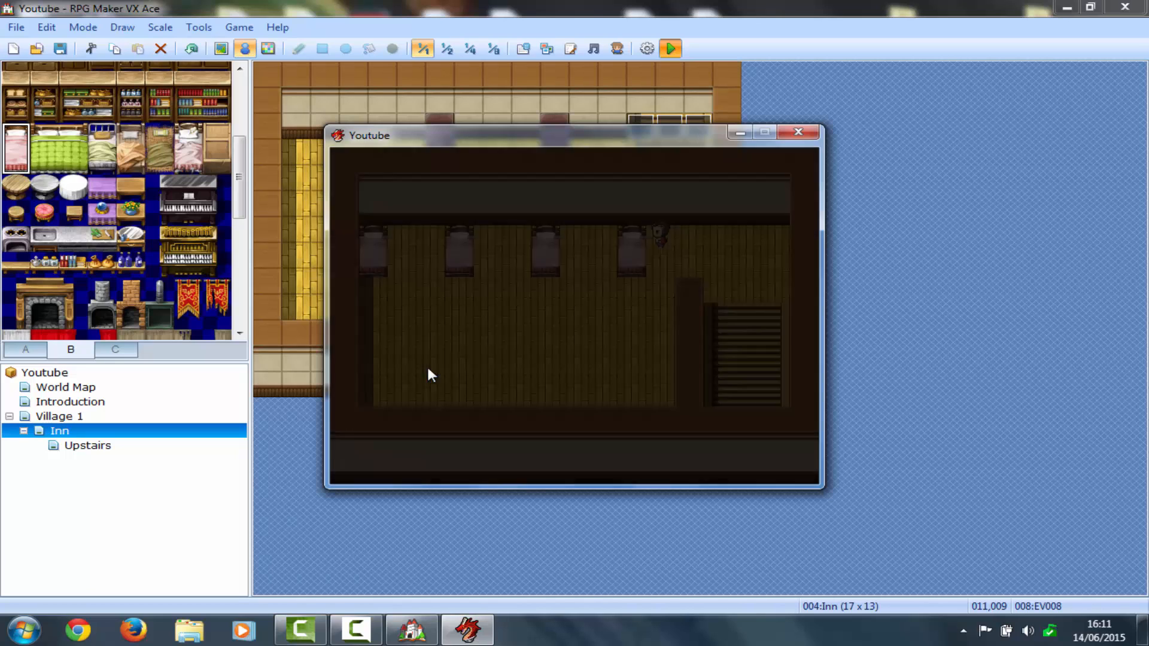
key(Escape)
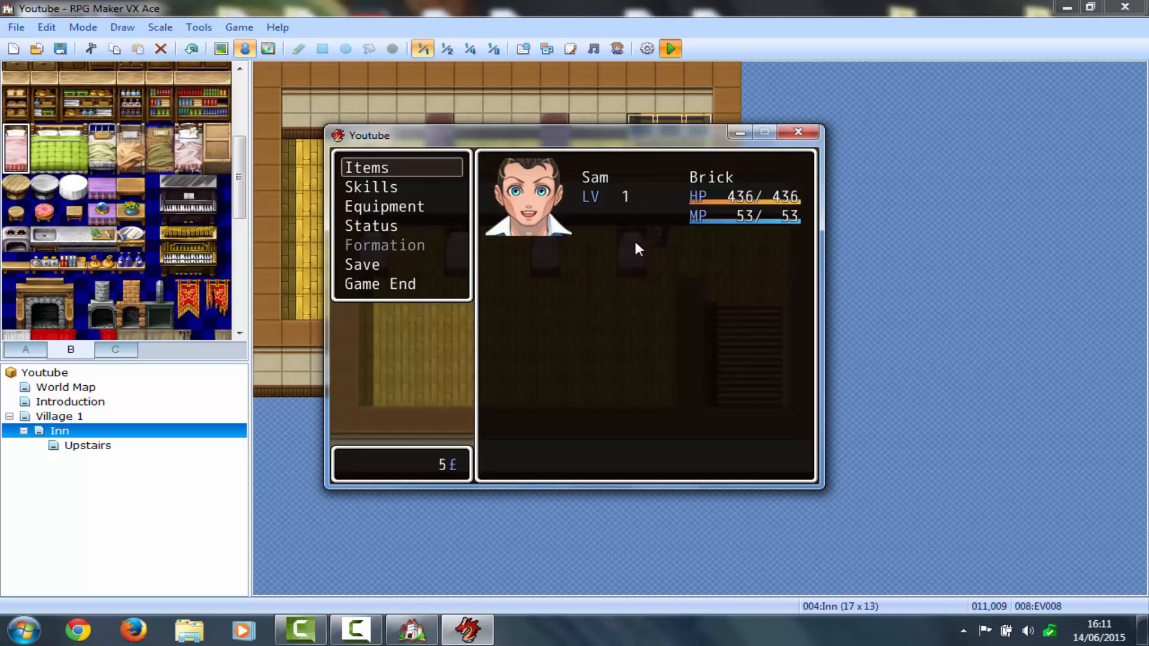
End the playtest and open the bed event at (010,003) on the Upstairs map for editing
click(788, 130)
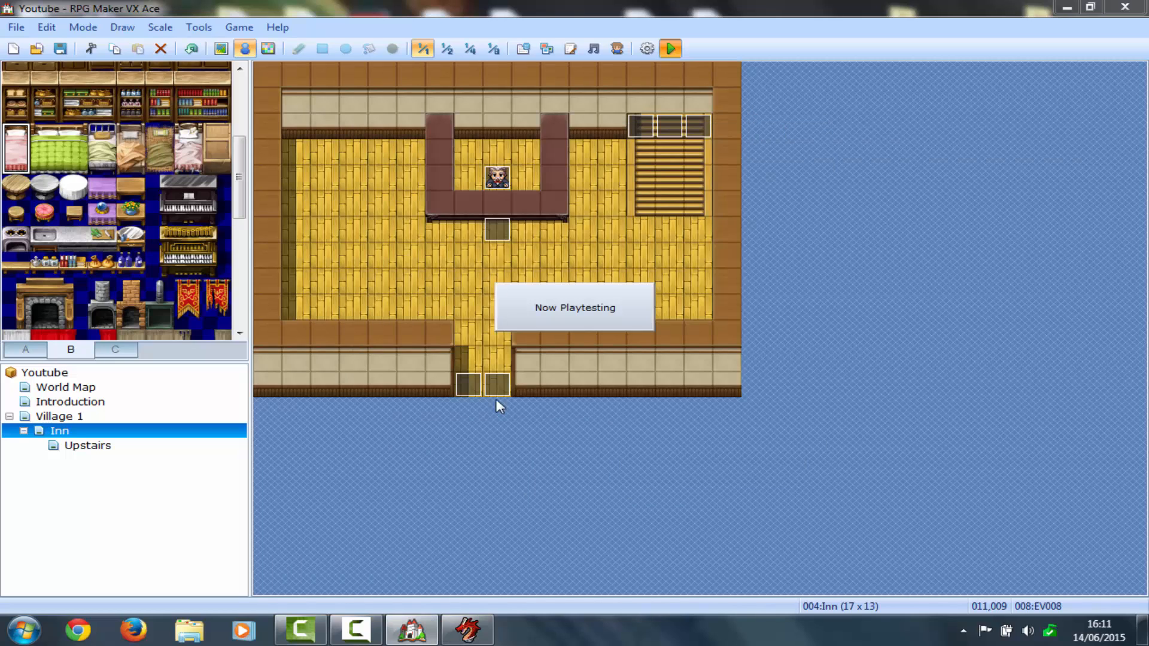
click(468, 630)
click(797, 132)
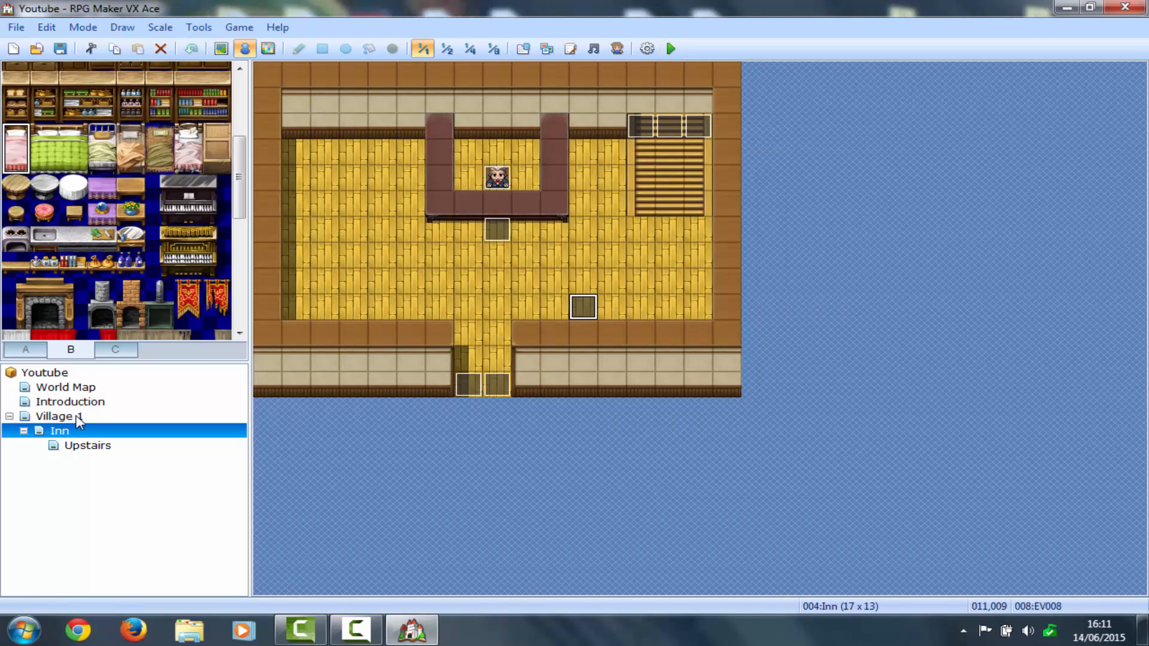
click(85, 446)
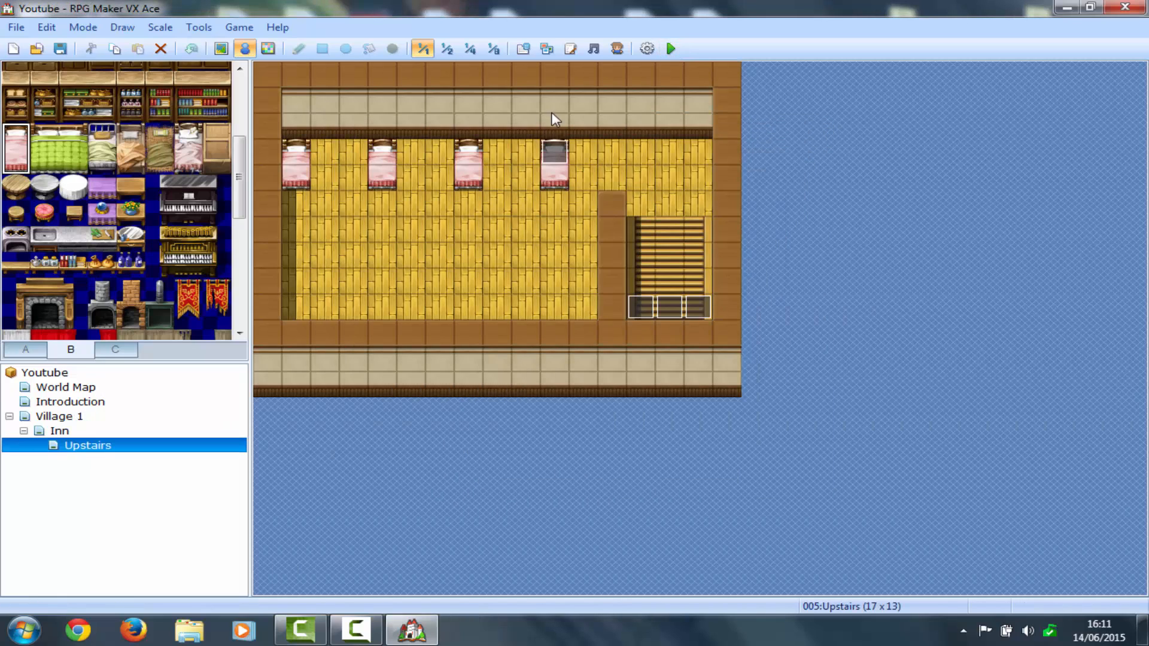
double_click(554, 160)
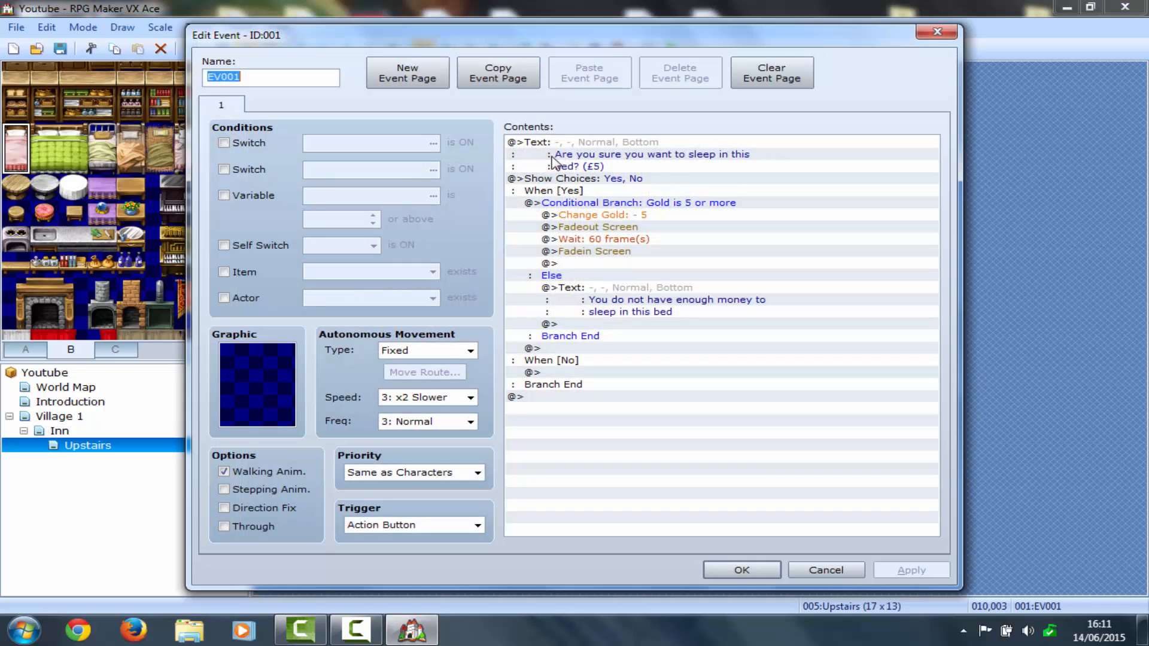
click(584, 265)
double_click(584, 264)
click(585, 263)
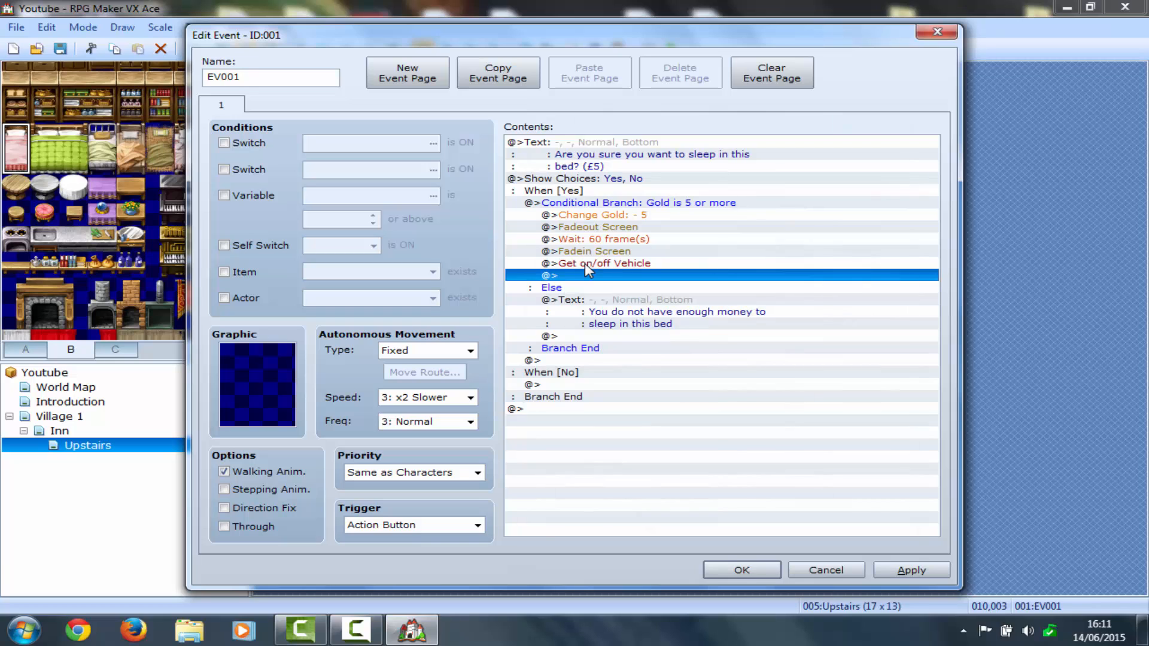
double_click(585, 263)
click(902, 94)
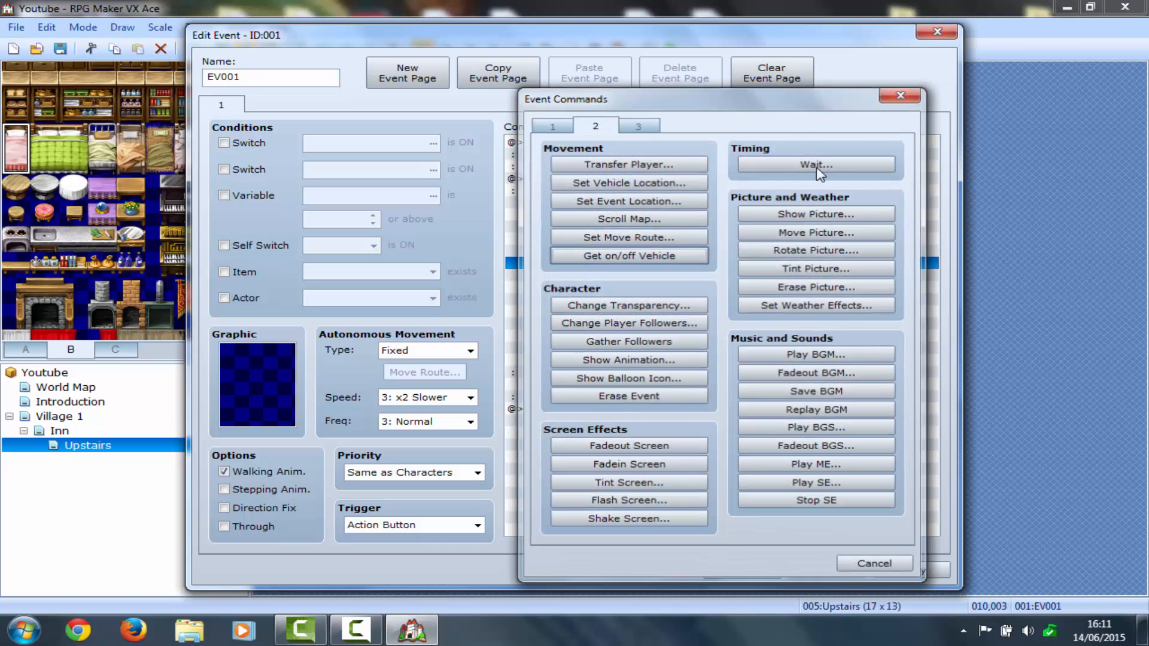
key(Delete)
click(602, 277)
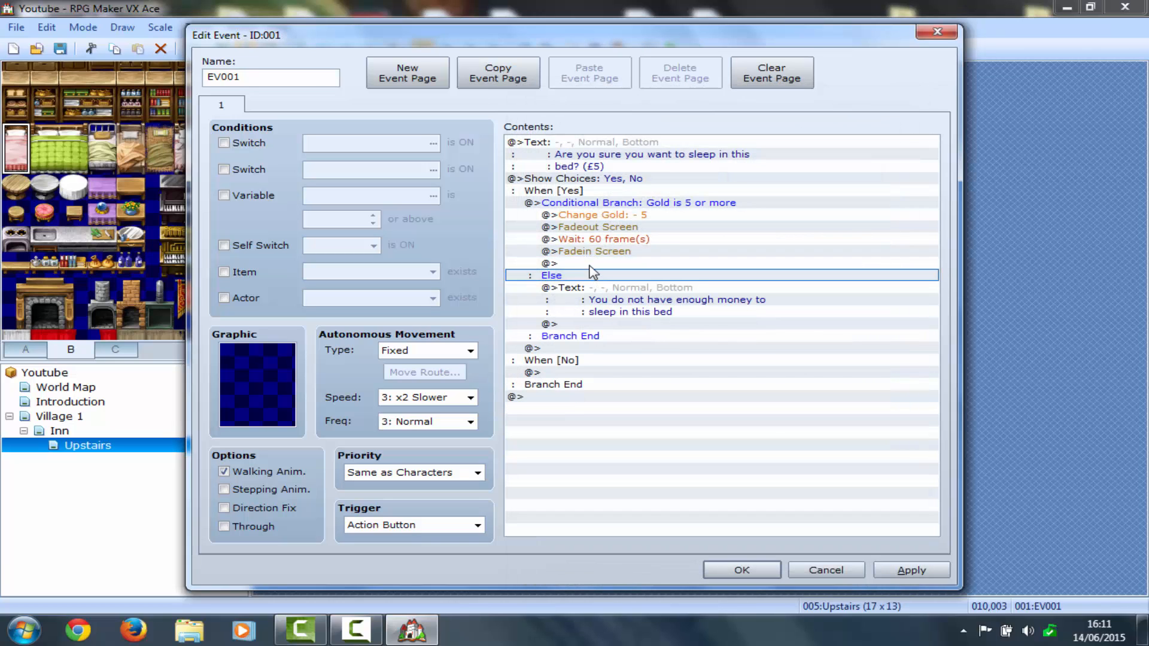
Add a Change Gold command decreasing gold by 5 after Fadein Screen in the bed event, and save the event and project
double_click(590, 264)
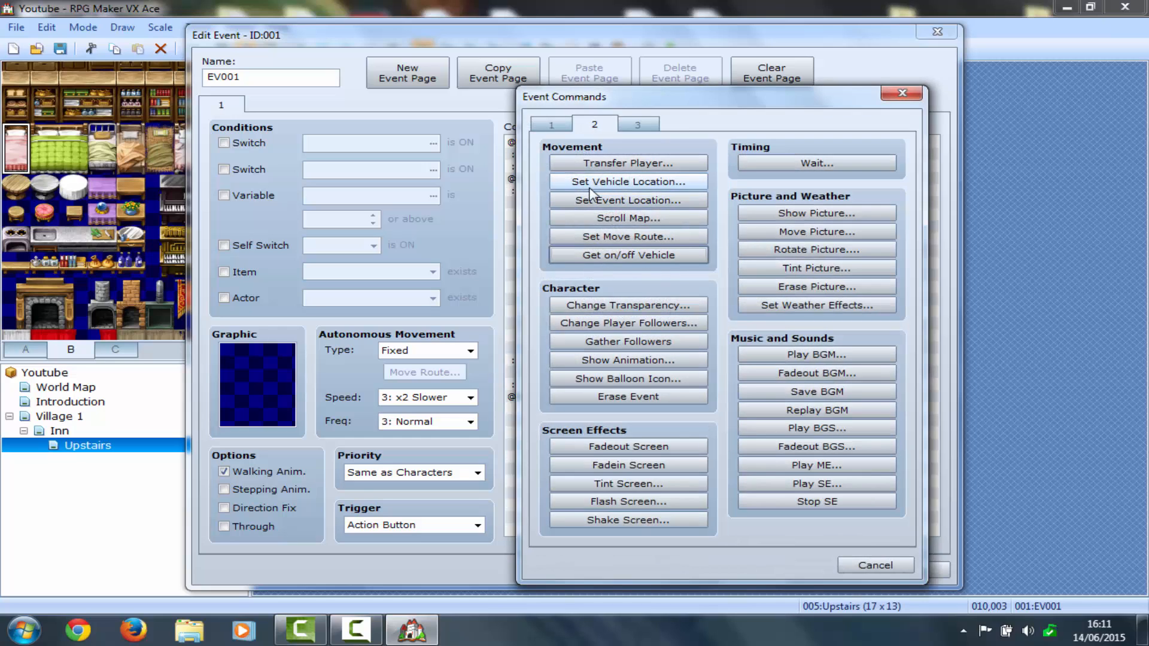
click(551, 126)
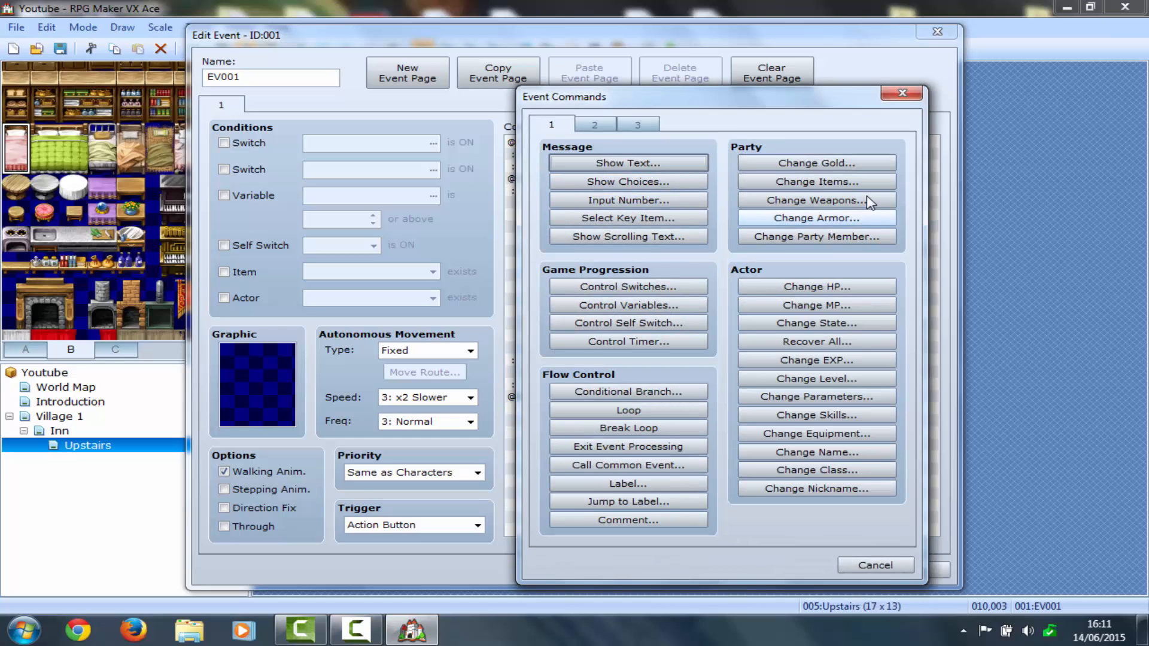
click(844, 163)
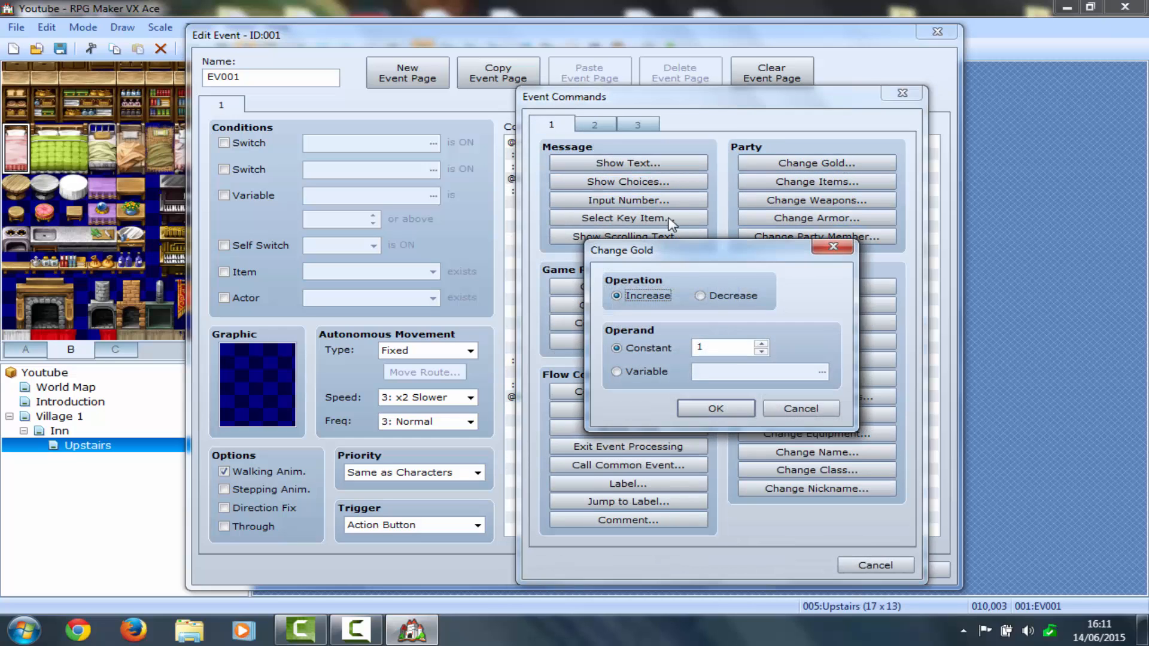
click(703, 296)
double_click(709, 349)
text(5)
key(Return)
click(725, 565)
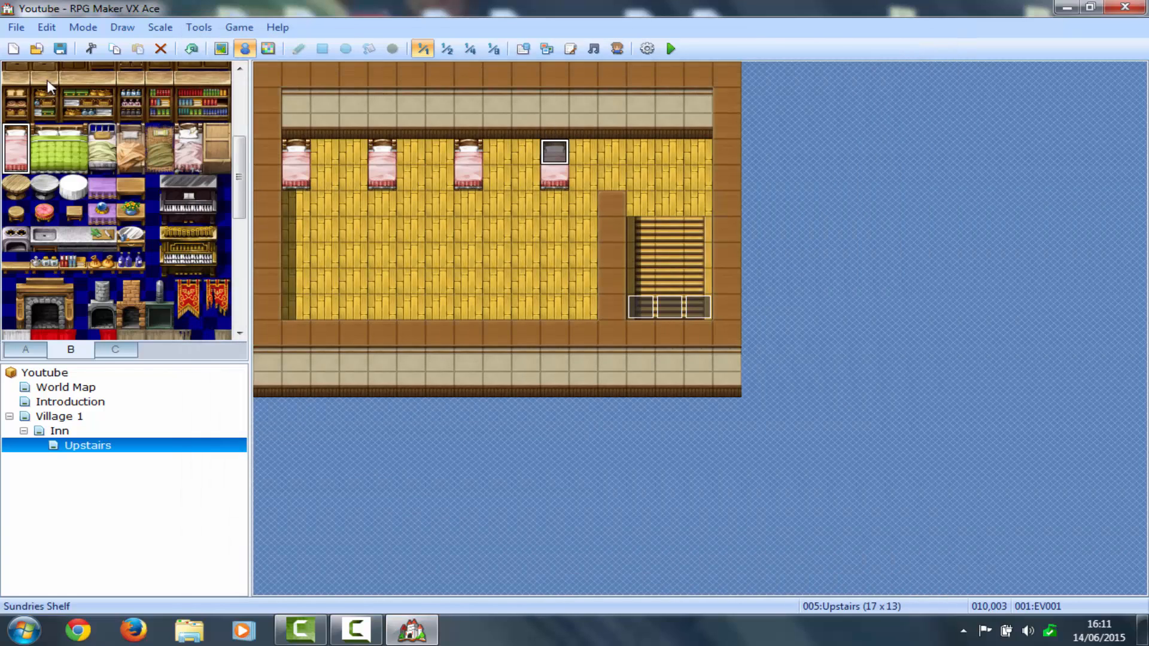
click(58, 48)
click(89, 387)
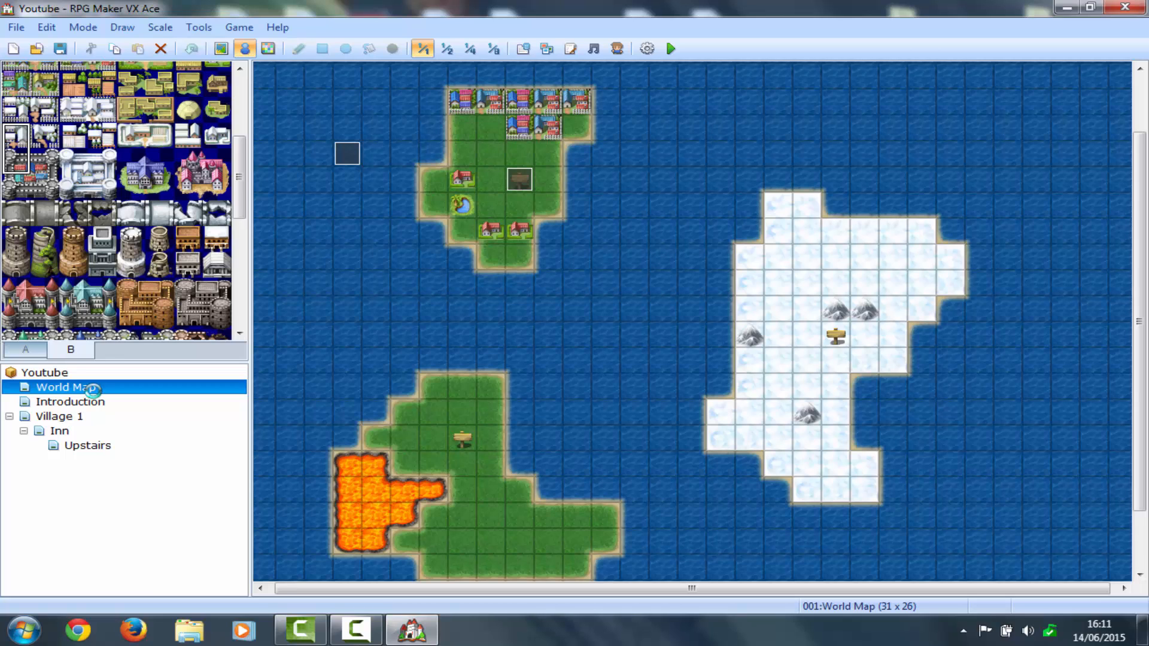
click(87, 432)
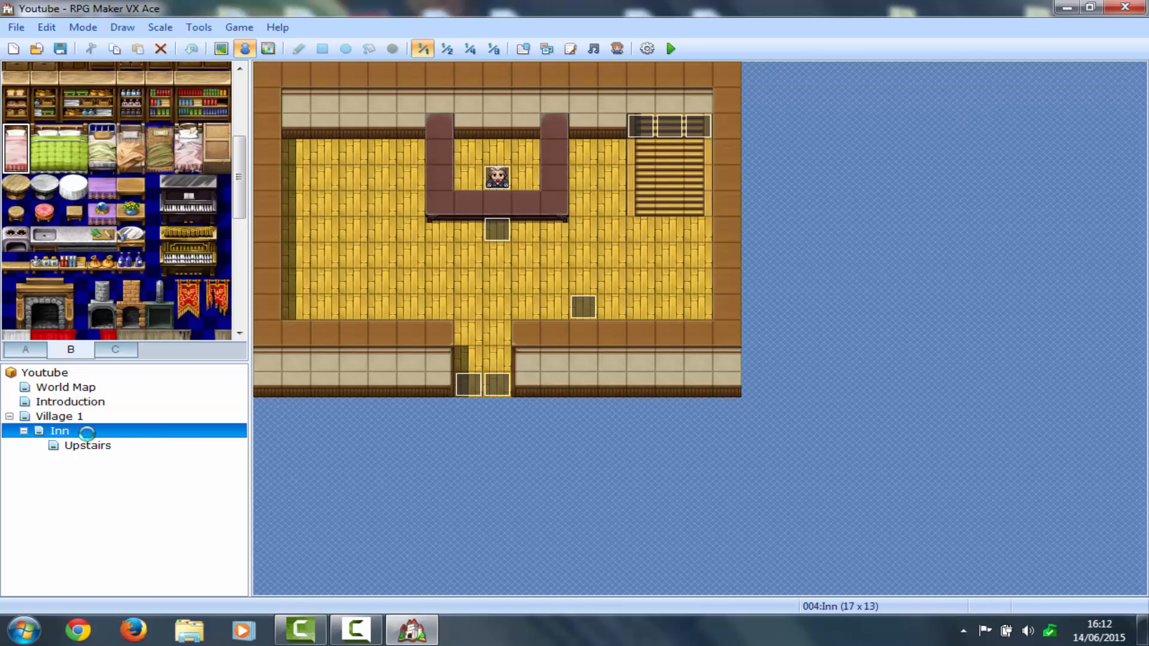
click(94, 446)
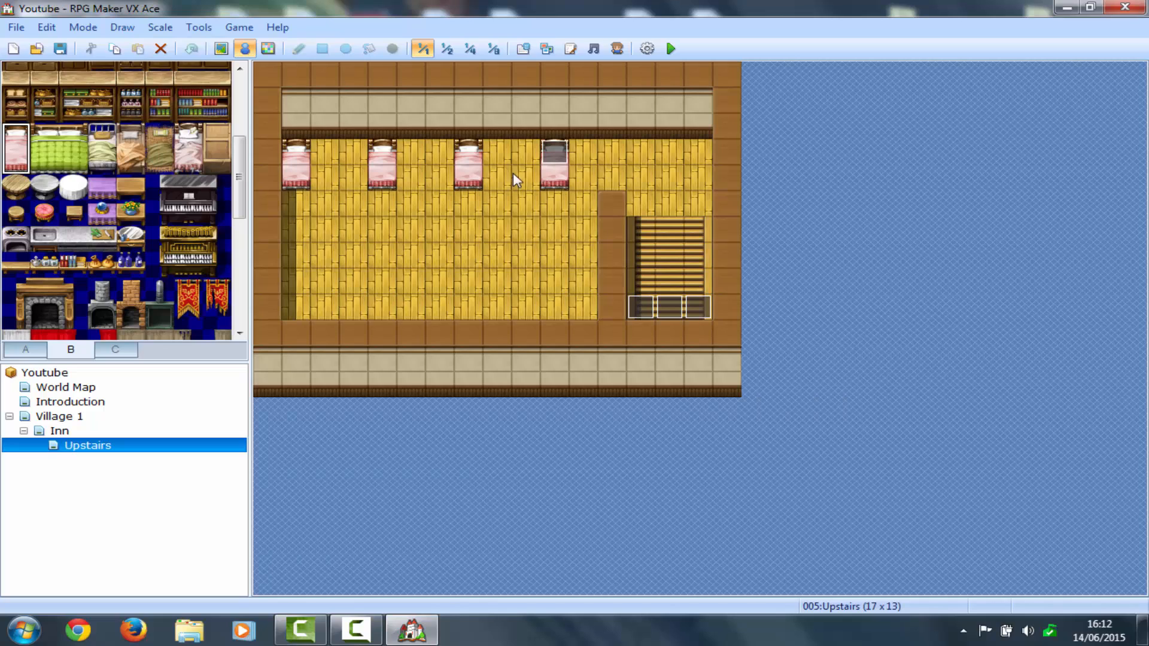
click(546, 159)
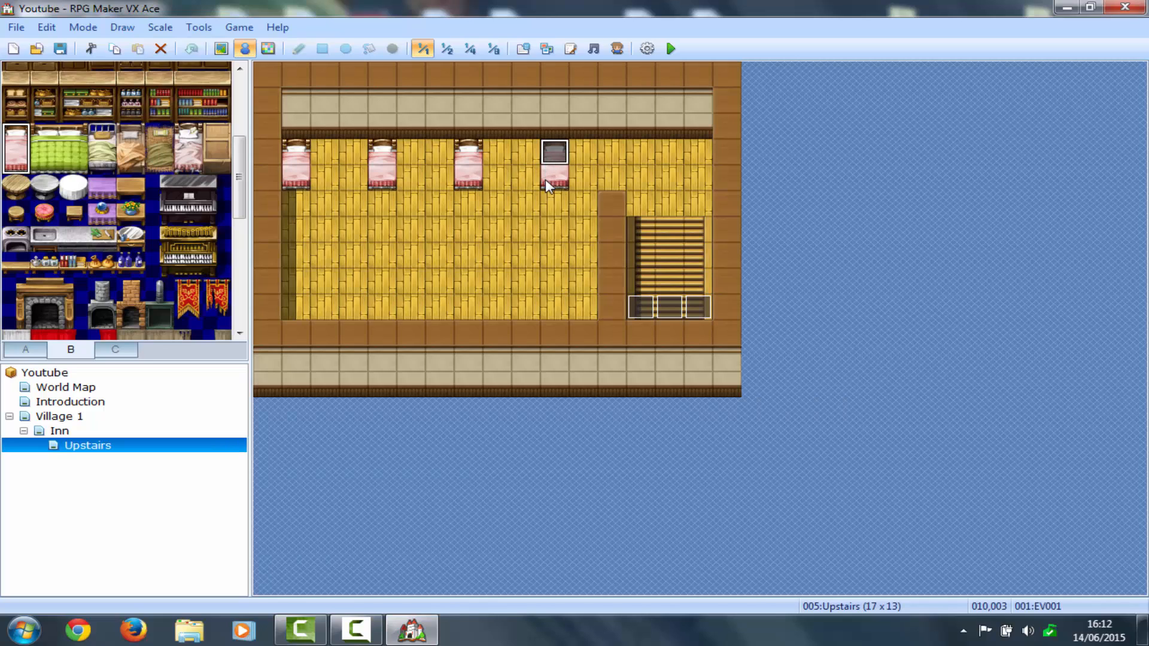
click(552, 203)
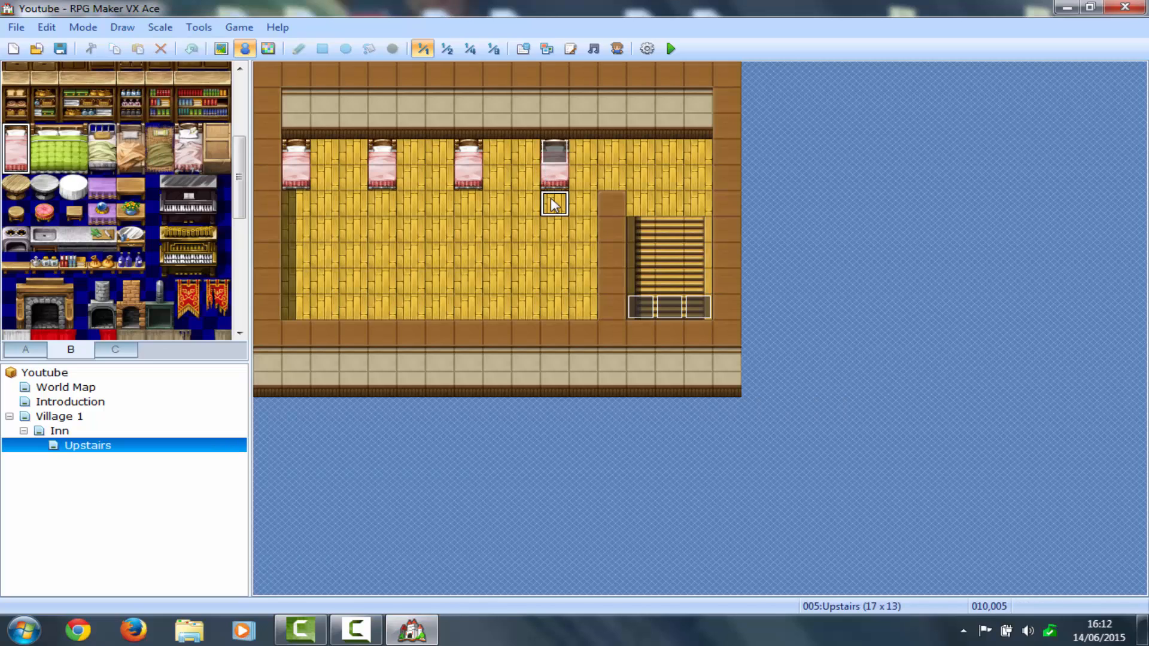